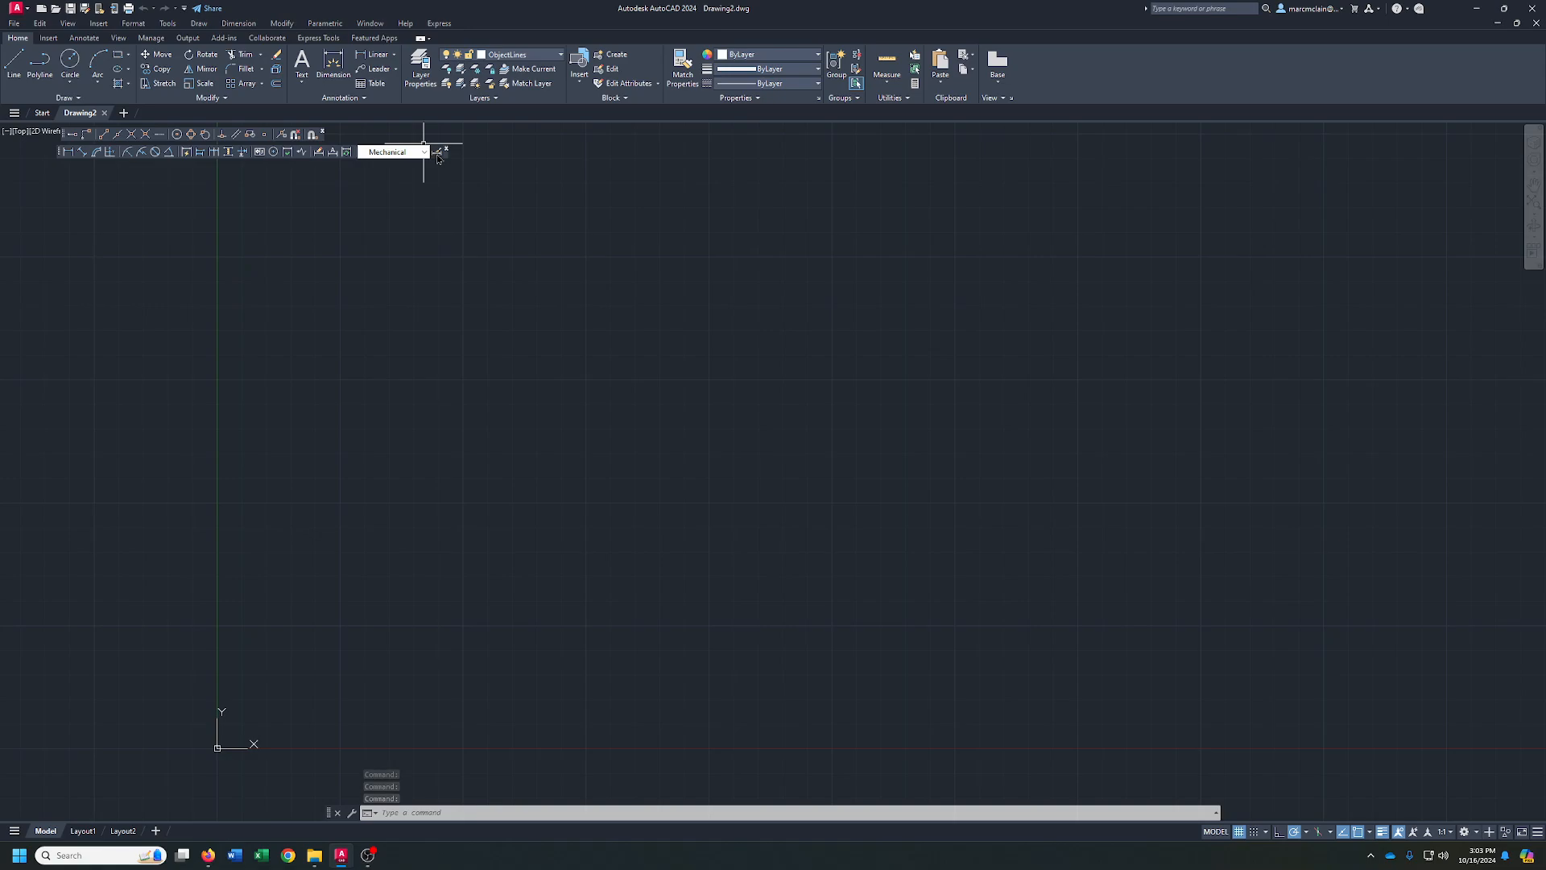
# - Modify the Mechanical dimension style to use a primary unit precision of 0 and an overall scale of 25.4
pyautogui.click(436, 153)
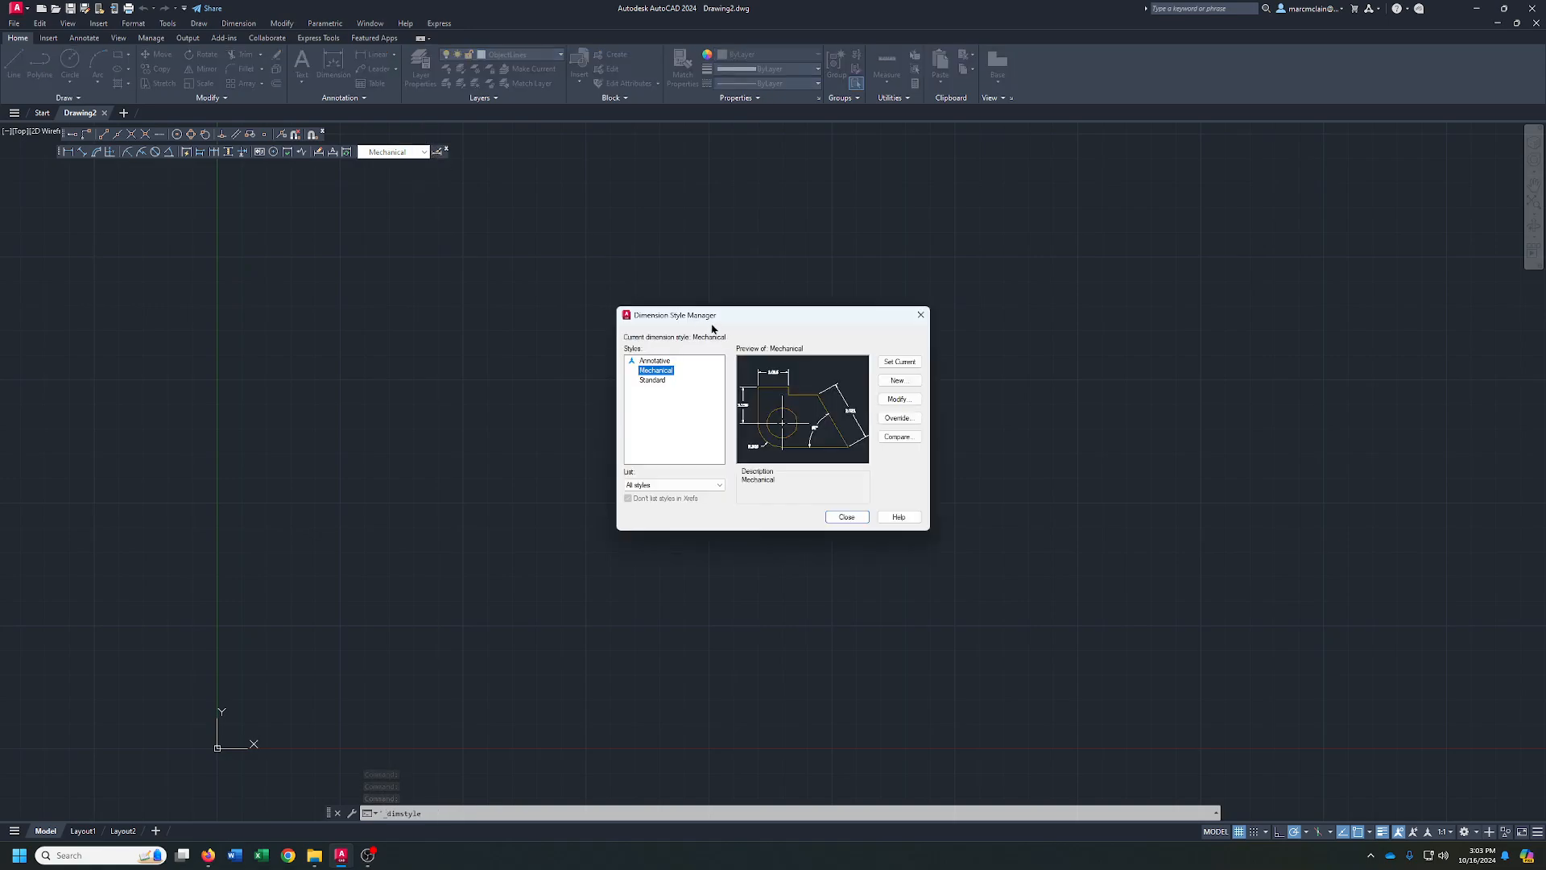
pyautogui.click(899, 400)
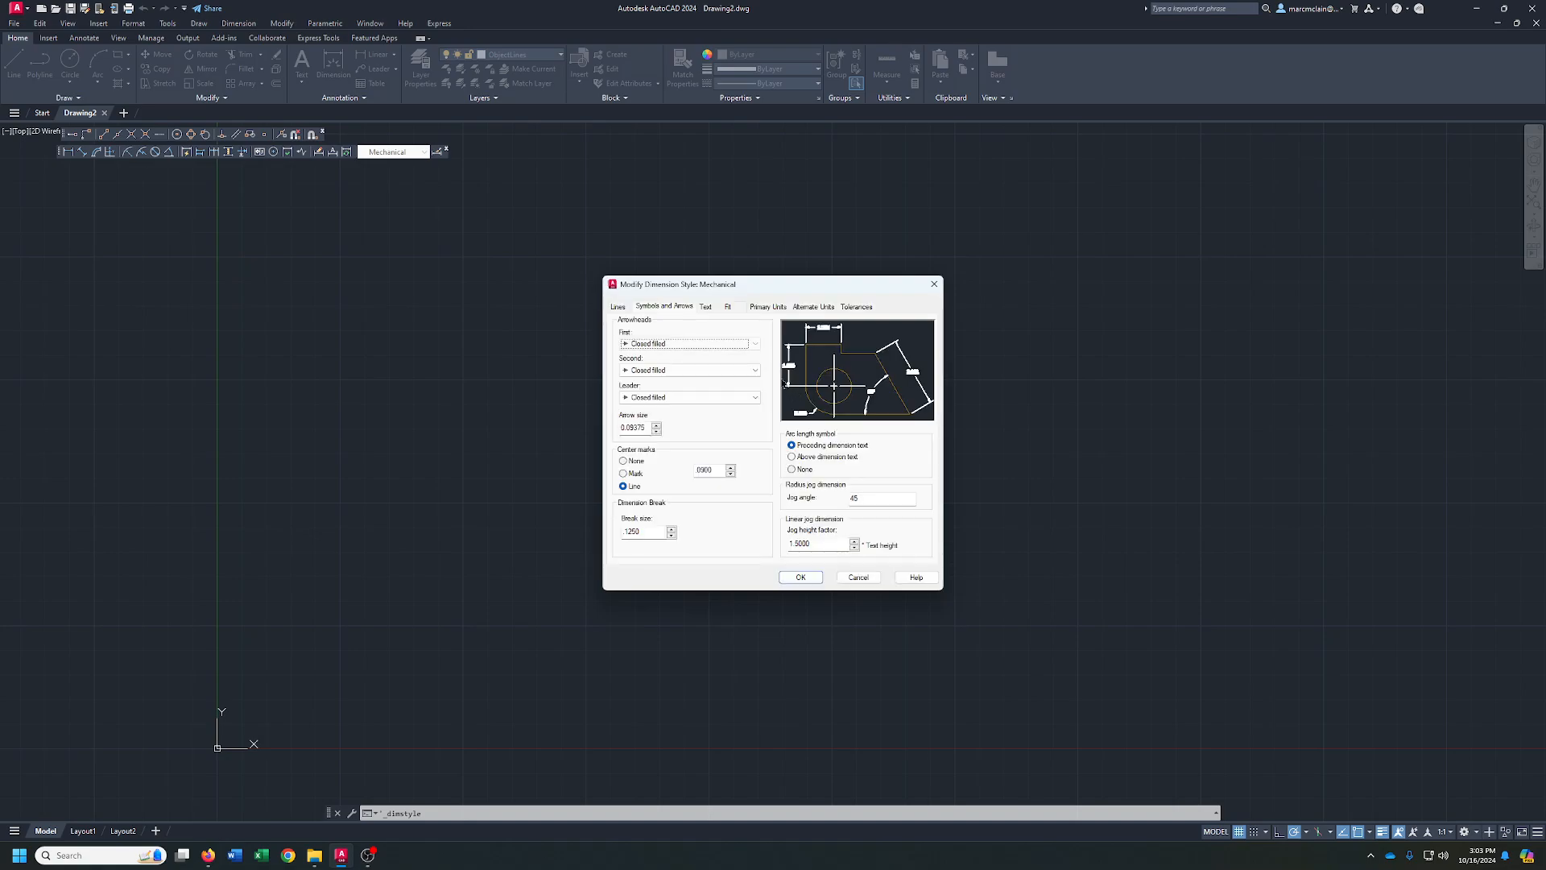
pyautogui.click(767, 307)
pyautogui.click(722, 351)
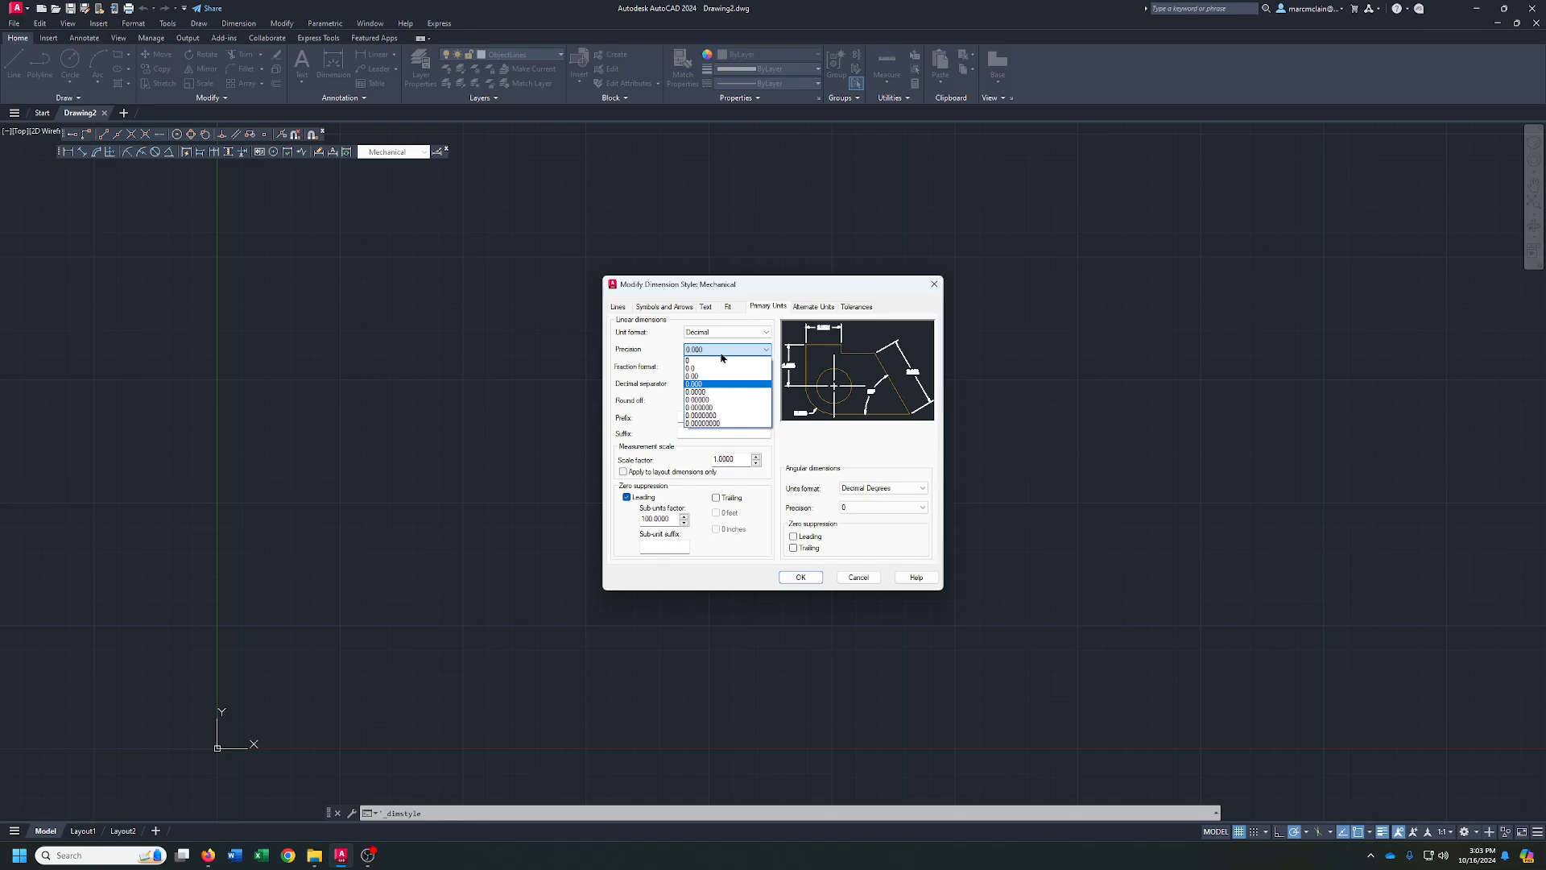
pyautogui.click(718, 361)
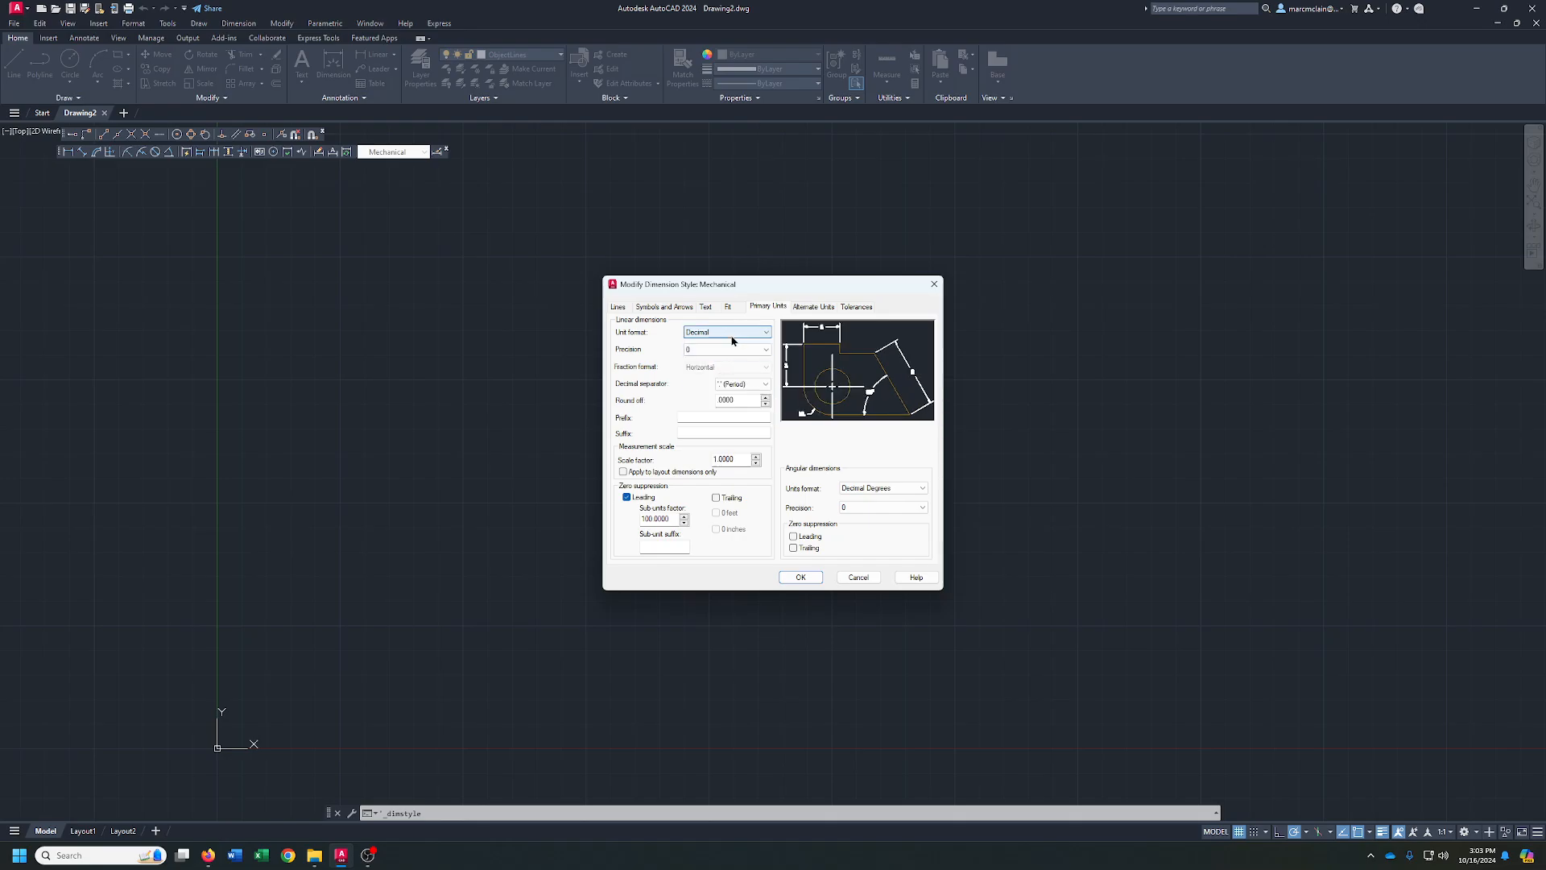
pyautogui.click(727, 307)
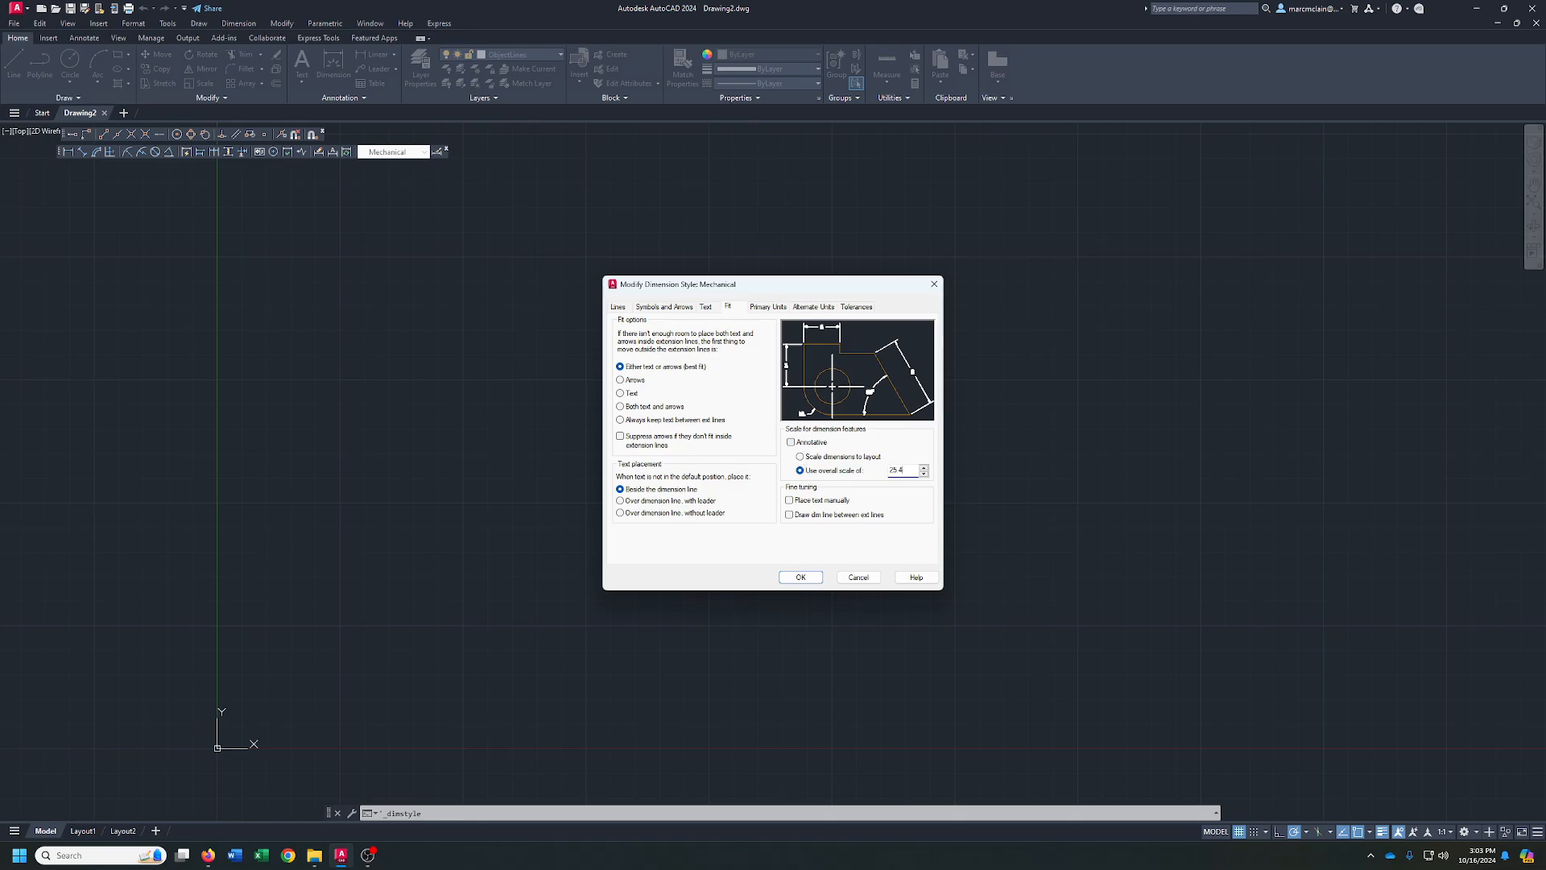
pyautogui.click(800, 577)
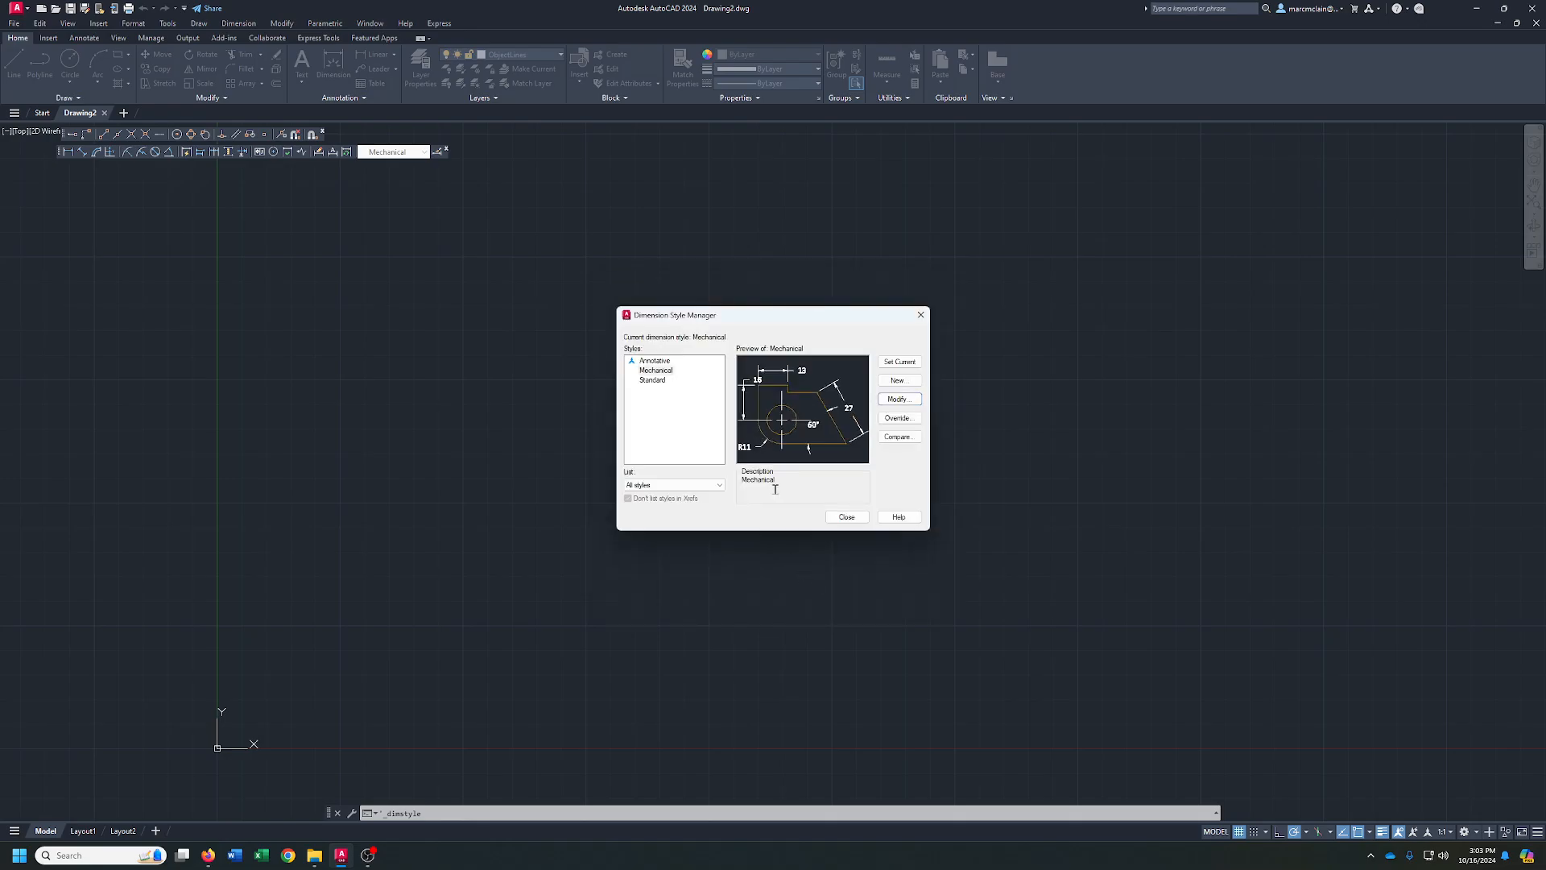
pyautogui.click(845, 517)
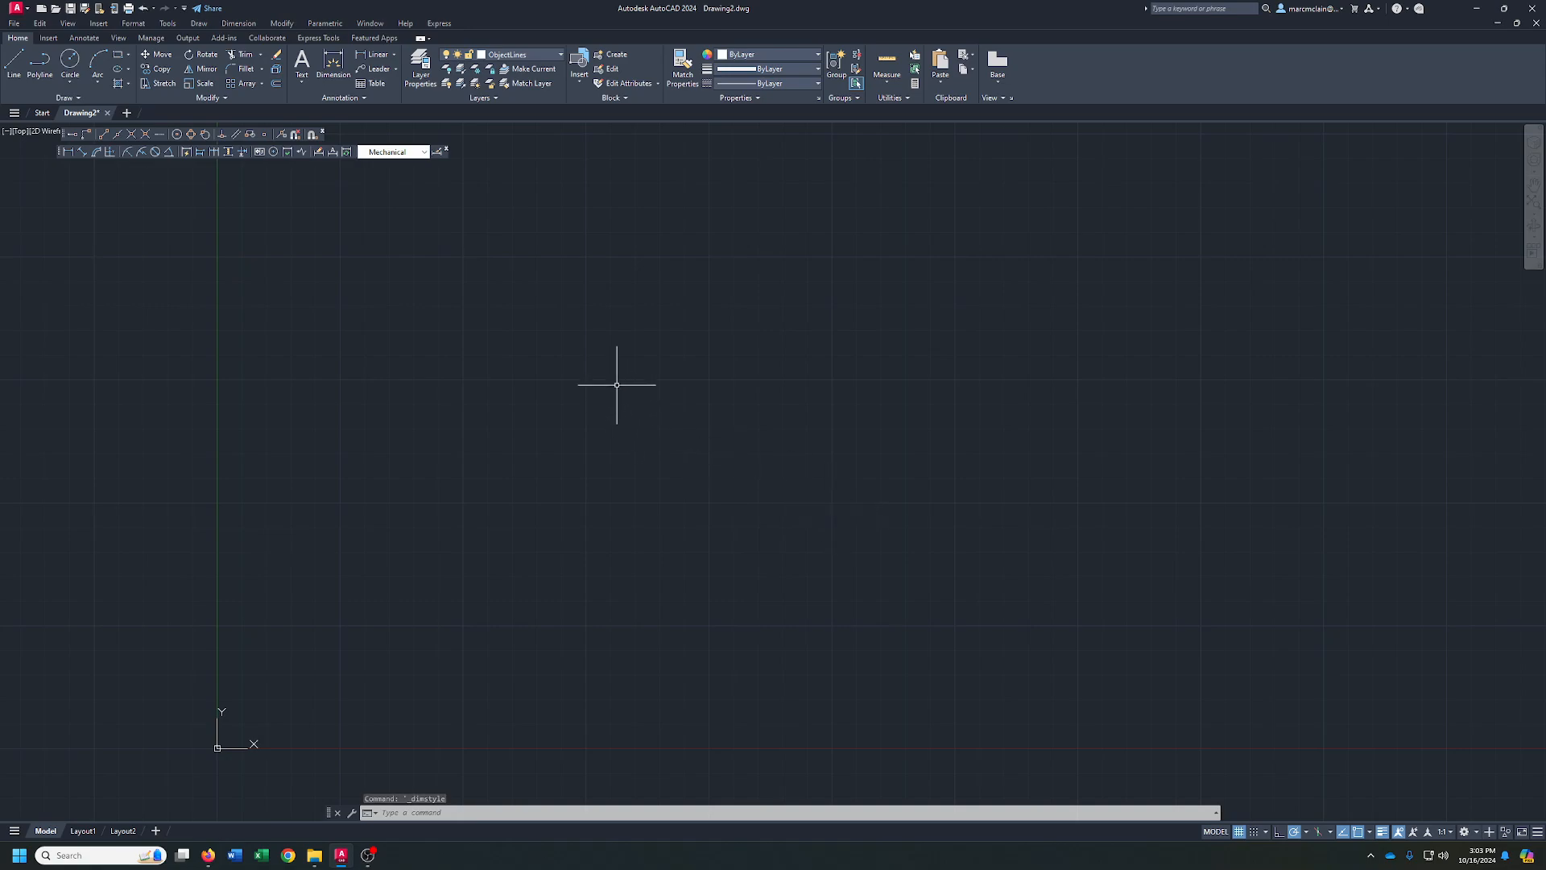
# - Set the global linetype scale factor (LTSCALE) to 25.4
pyautogui.write('lts')
pyautogui.press('Return')
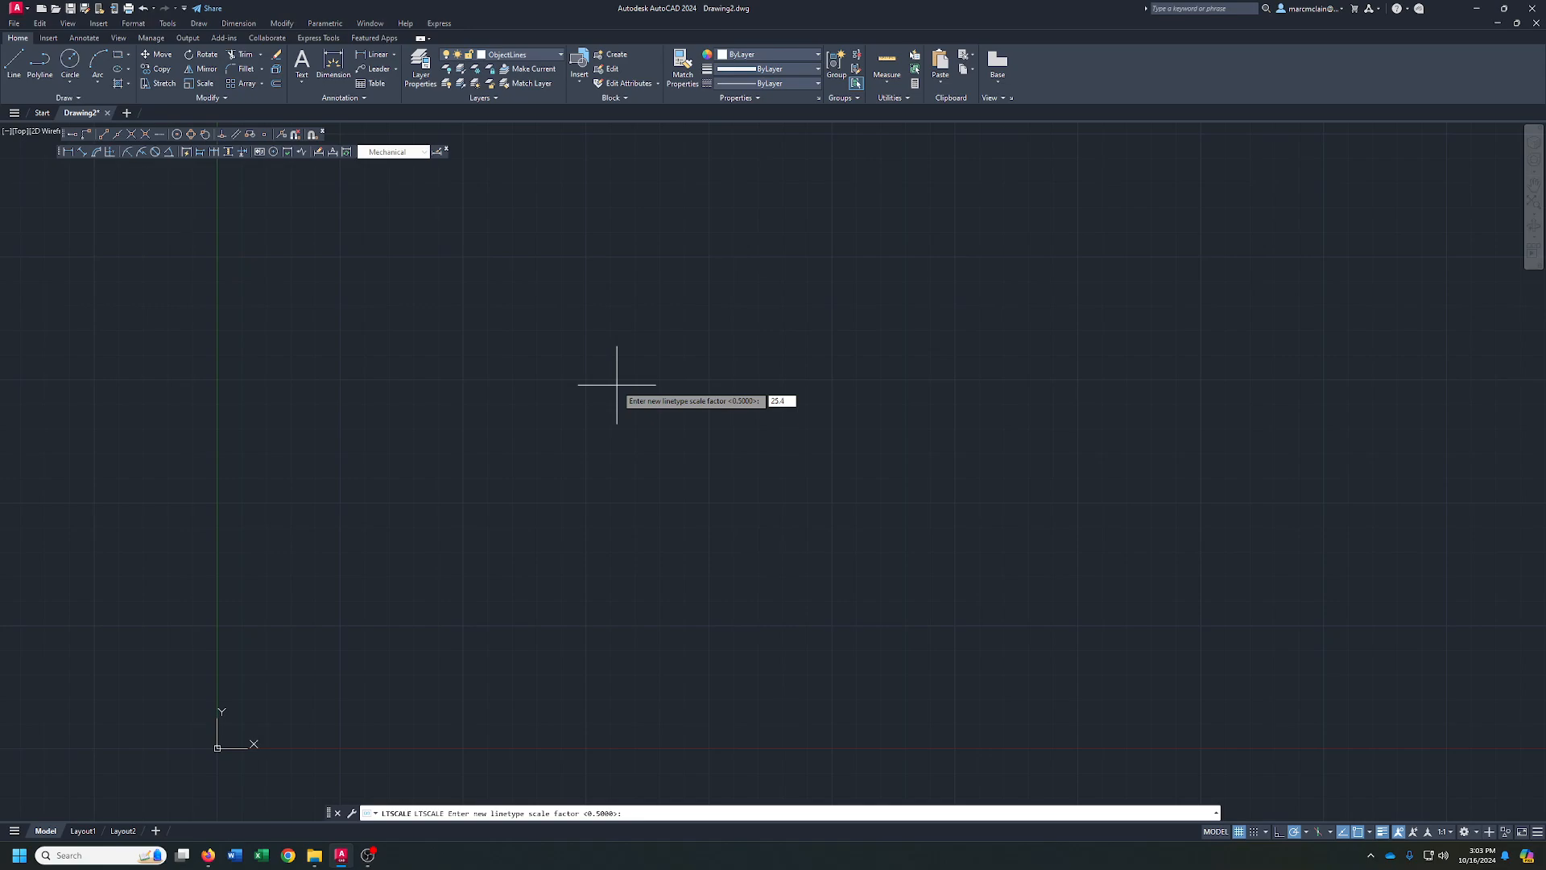
pyautogui.press('Return')
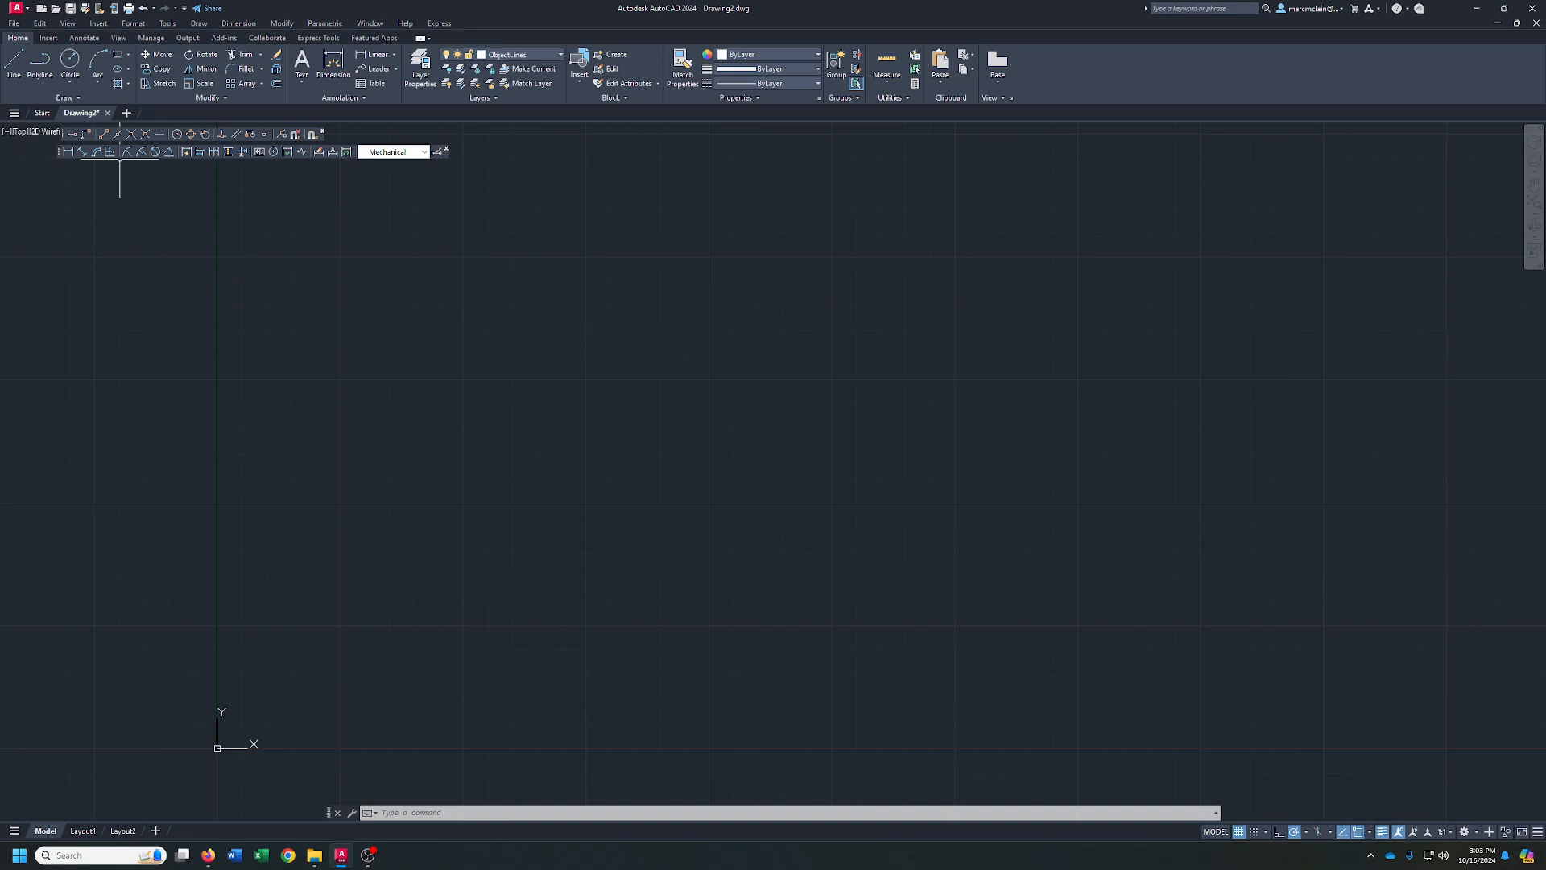
# - Draw a rectangle 60 wide and 70 high on the ObjectLines layer
pyautogui.click(118, 55)
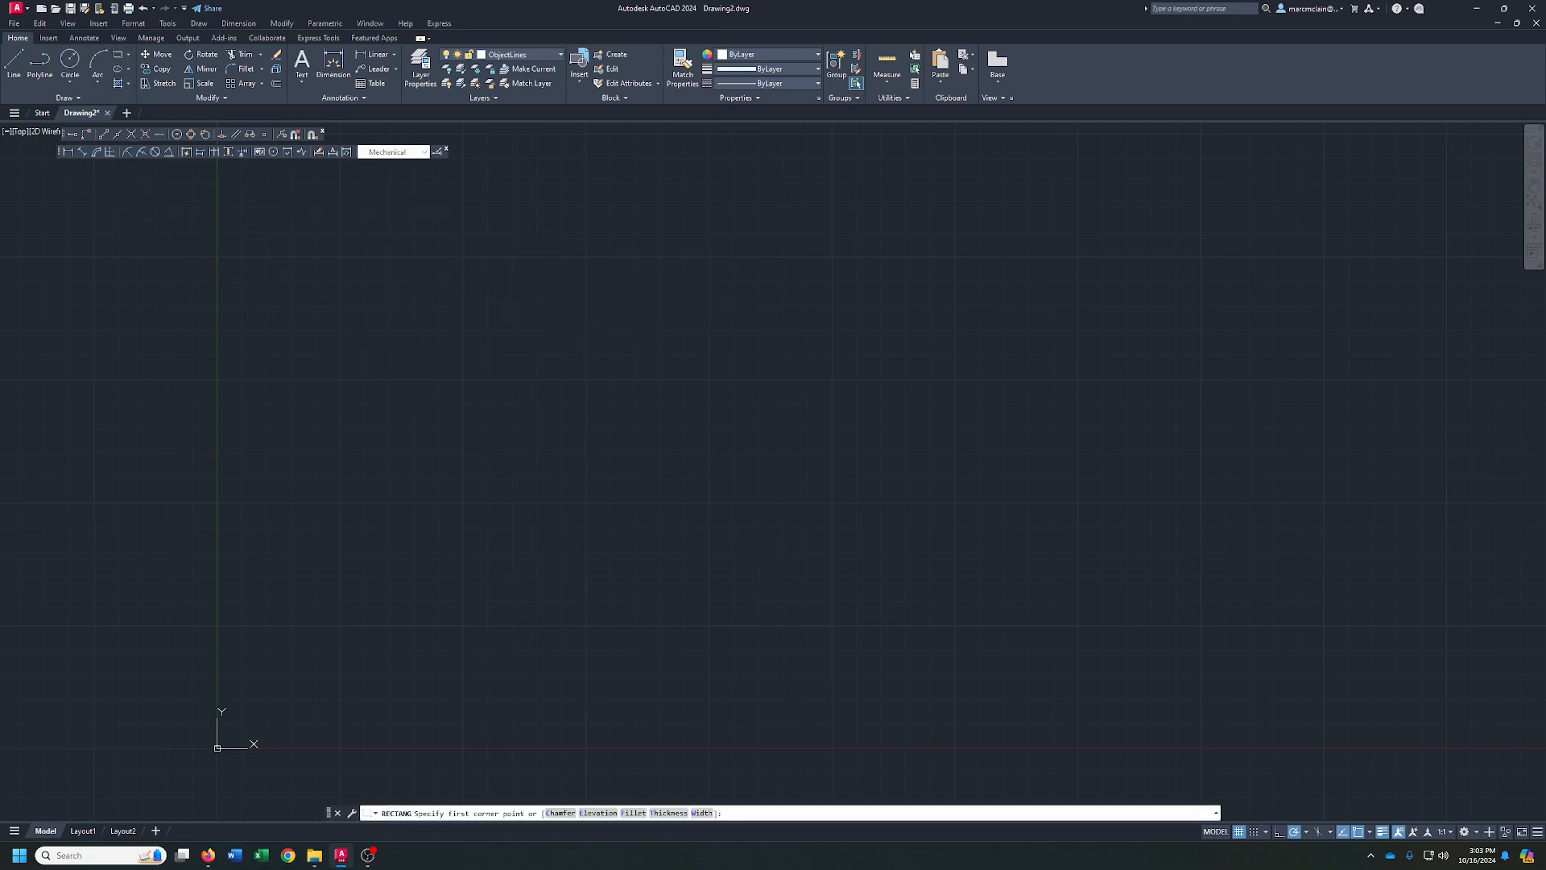
pyautogui.click(536, 273)
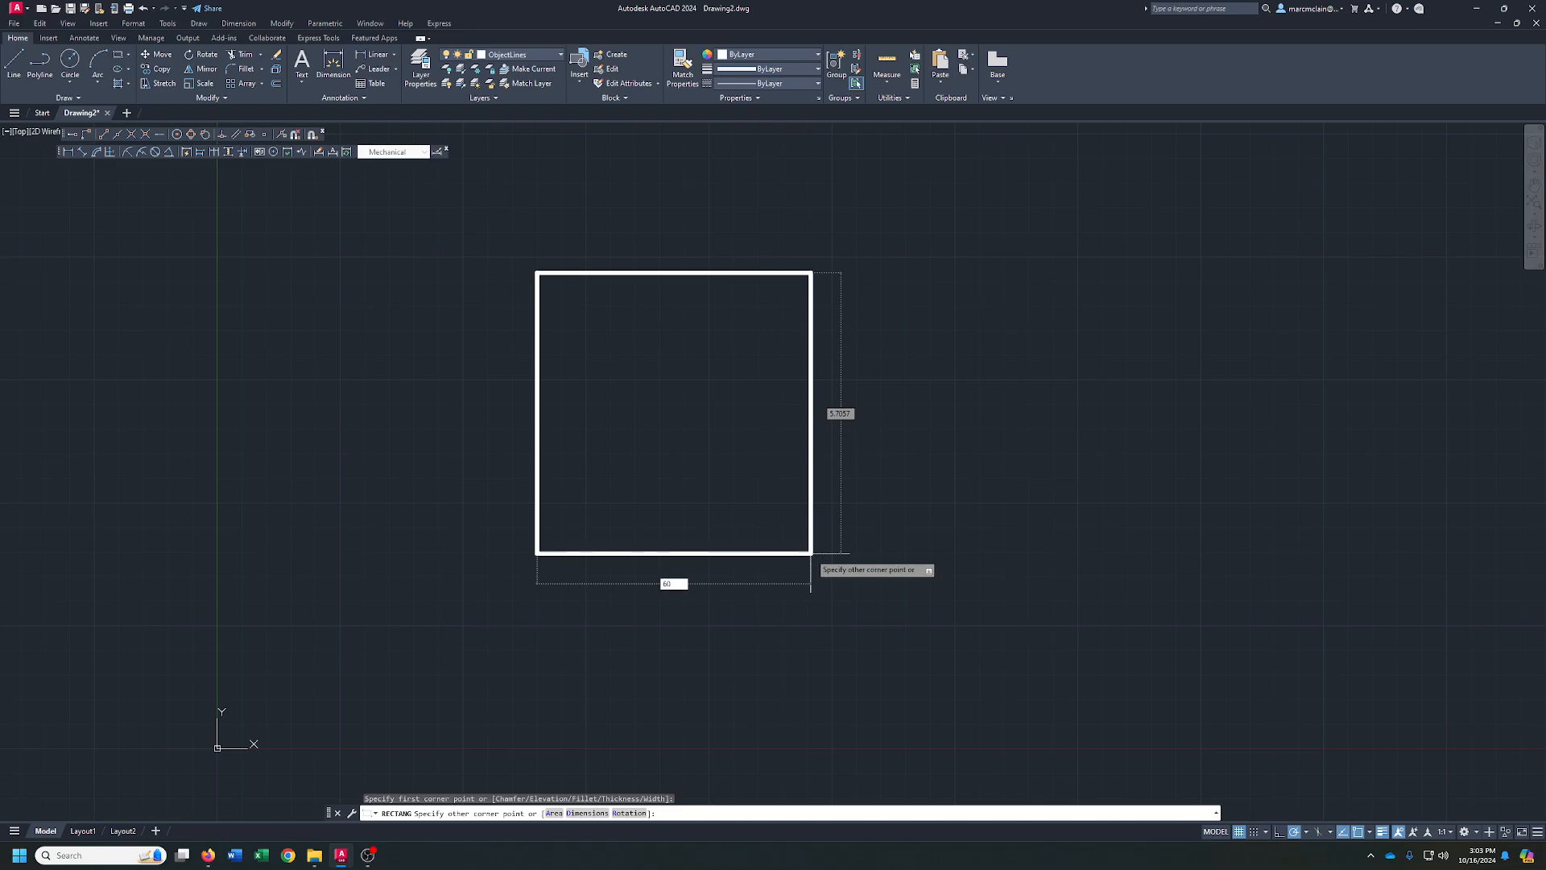
pyautogui.write('60')
pyautogui.press('Tab')
pyautogui.write('70')
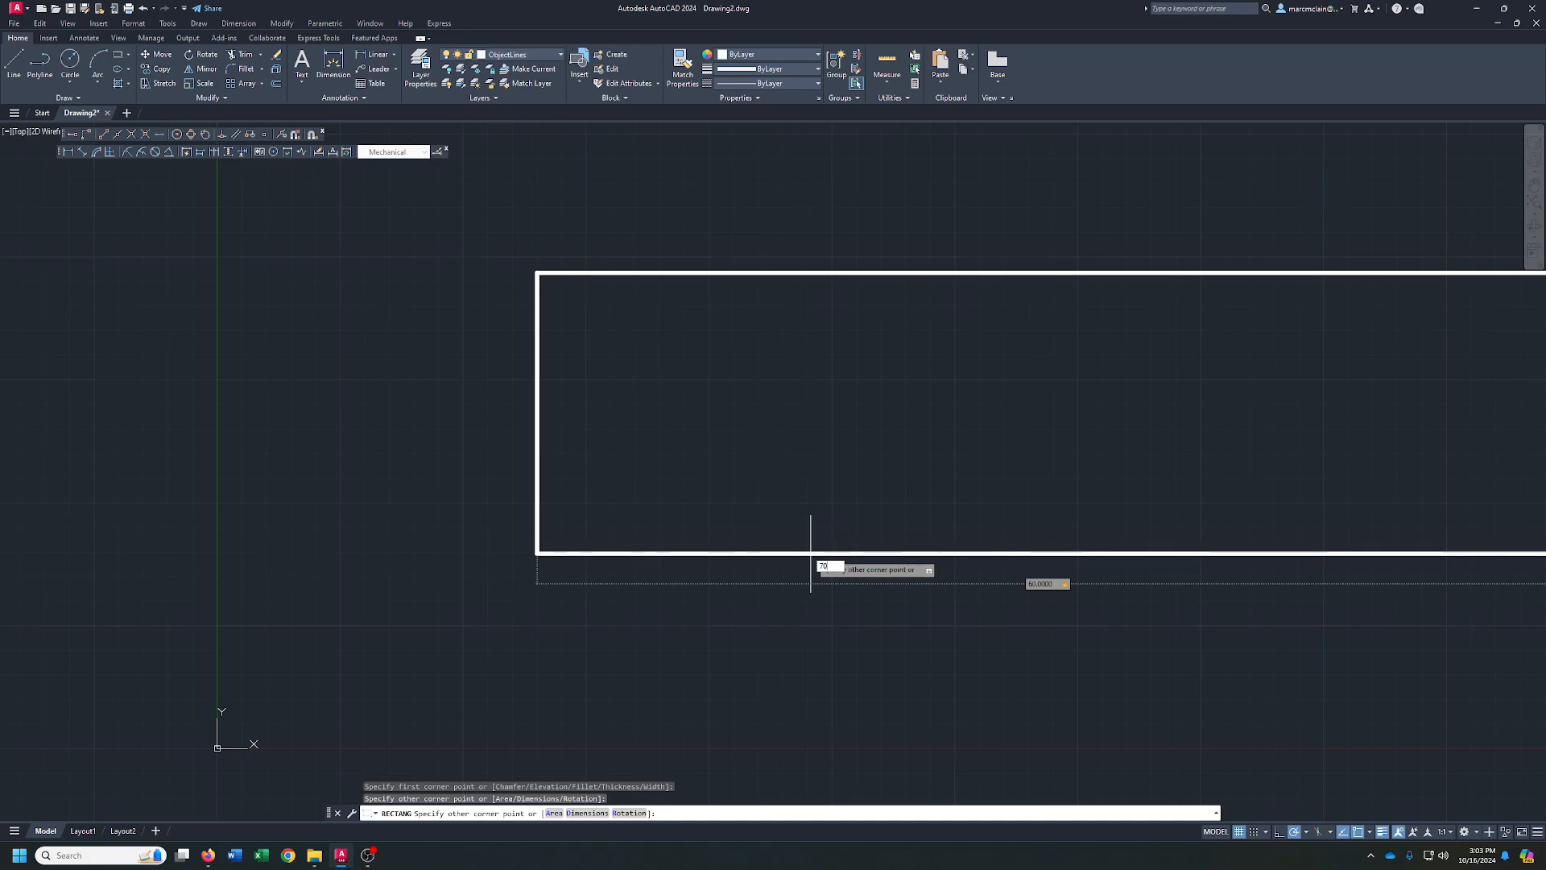
pyautogui.press('Return')
# - Move the whole rectangle straight up so that it lies above the origin
pyautogui.scroll(-8, 780, 563)
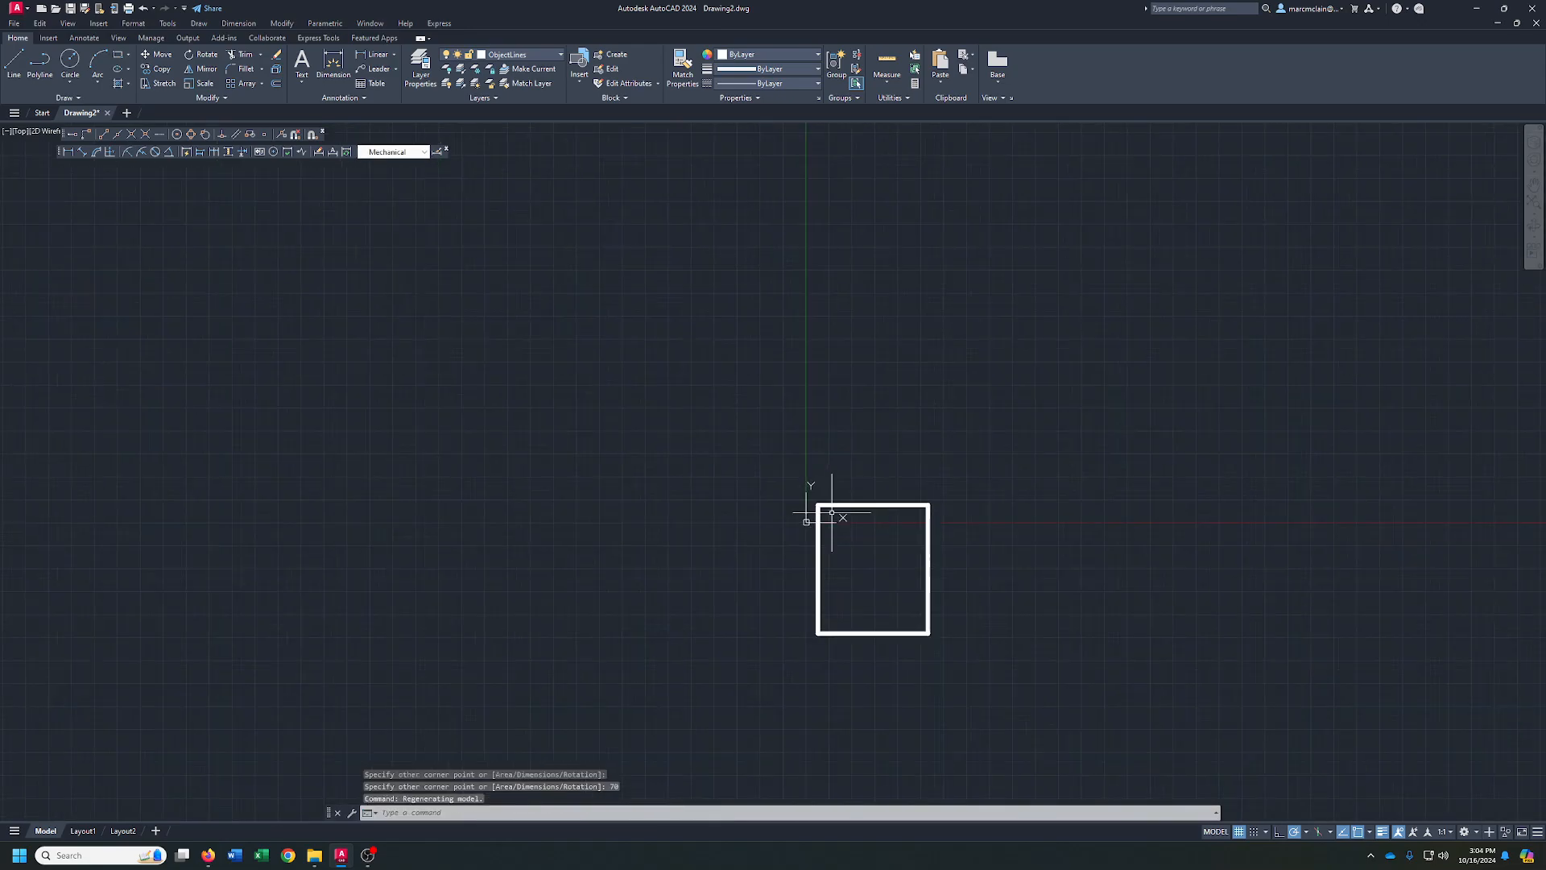
pyautogui.moveTo(814, 593); pyautogui.dragTo(814, 590, button='middle')
pyautogui.click(688, 416)
pyautogui.click(983, 672)
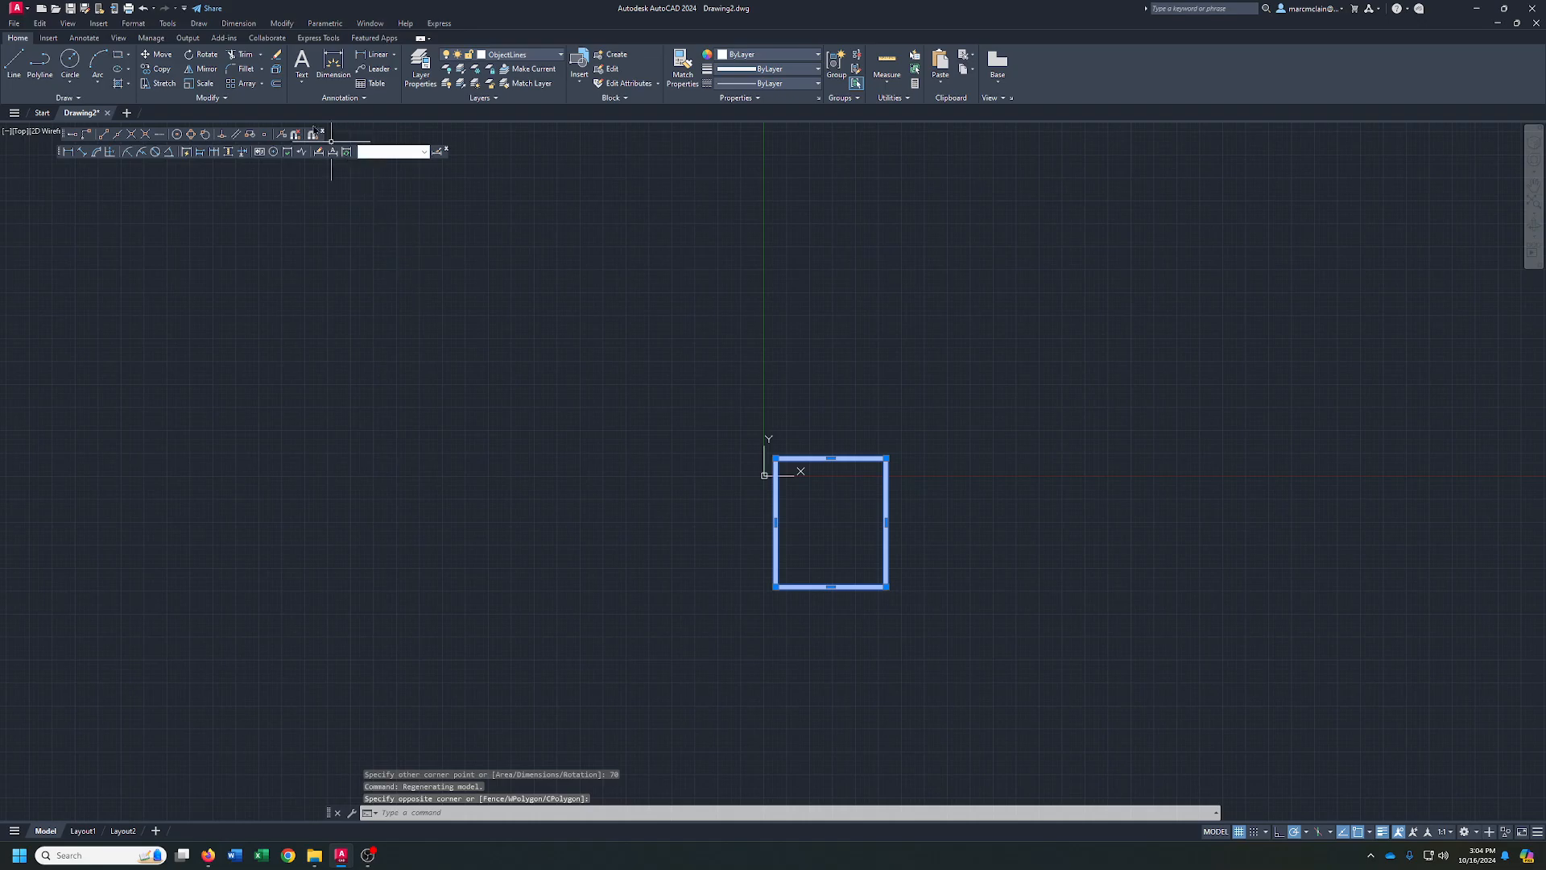
pyautogui.click(165, 55)
pyautogui.click(864, 528)
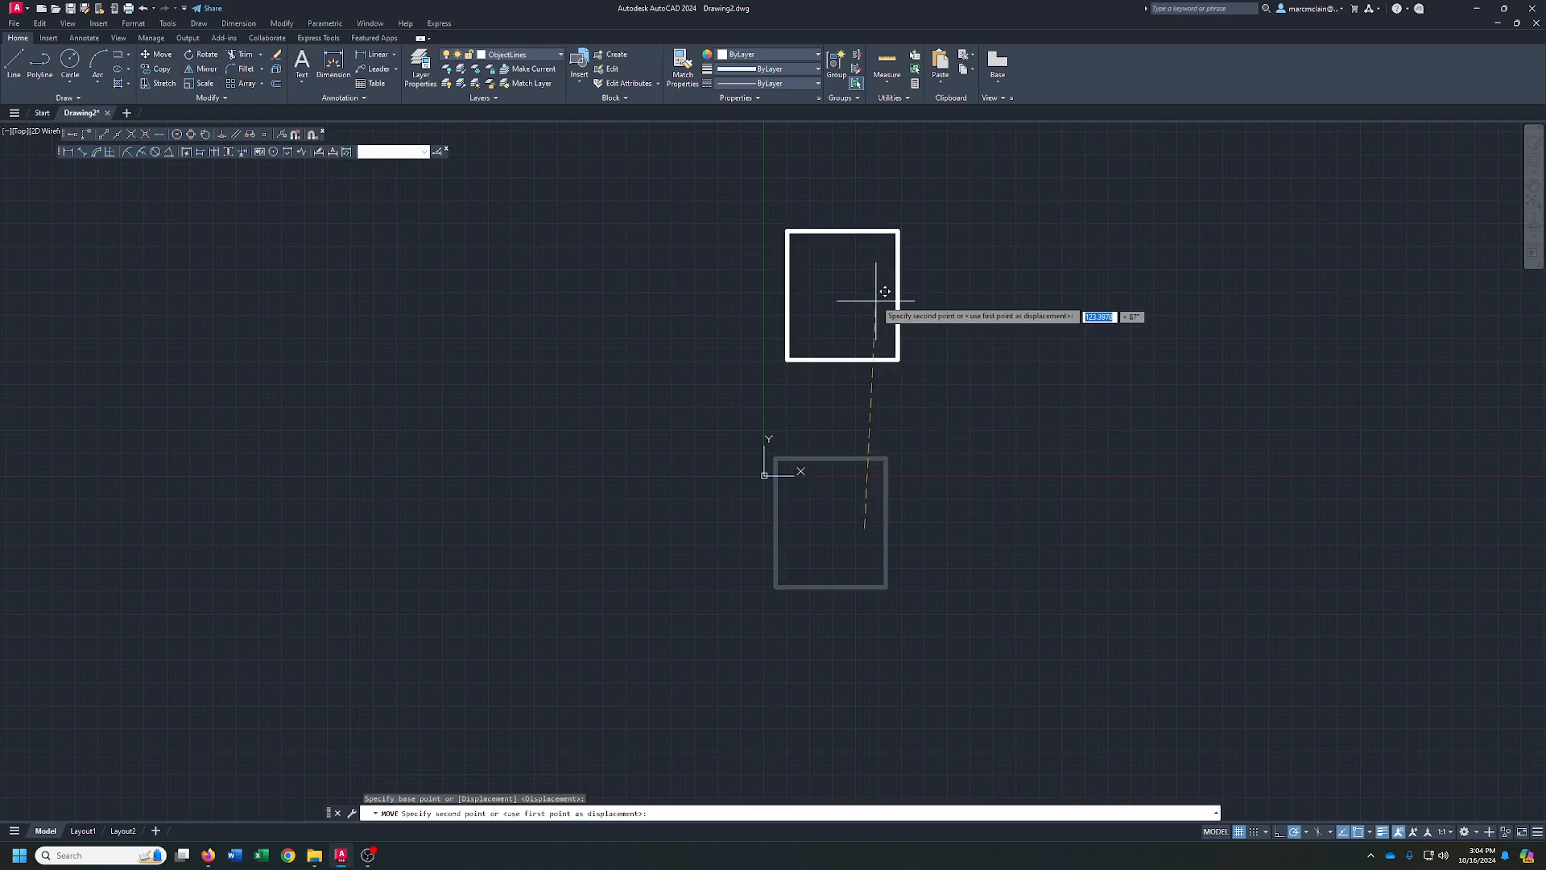
pyautogui.click(864, 274)
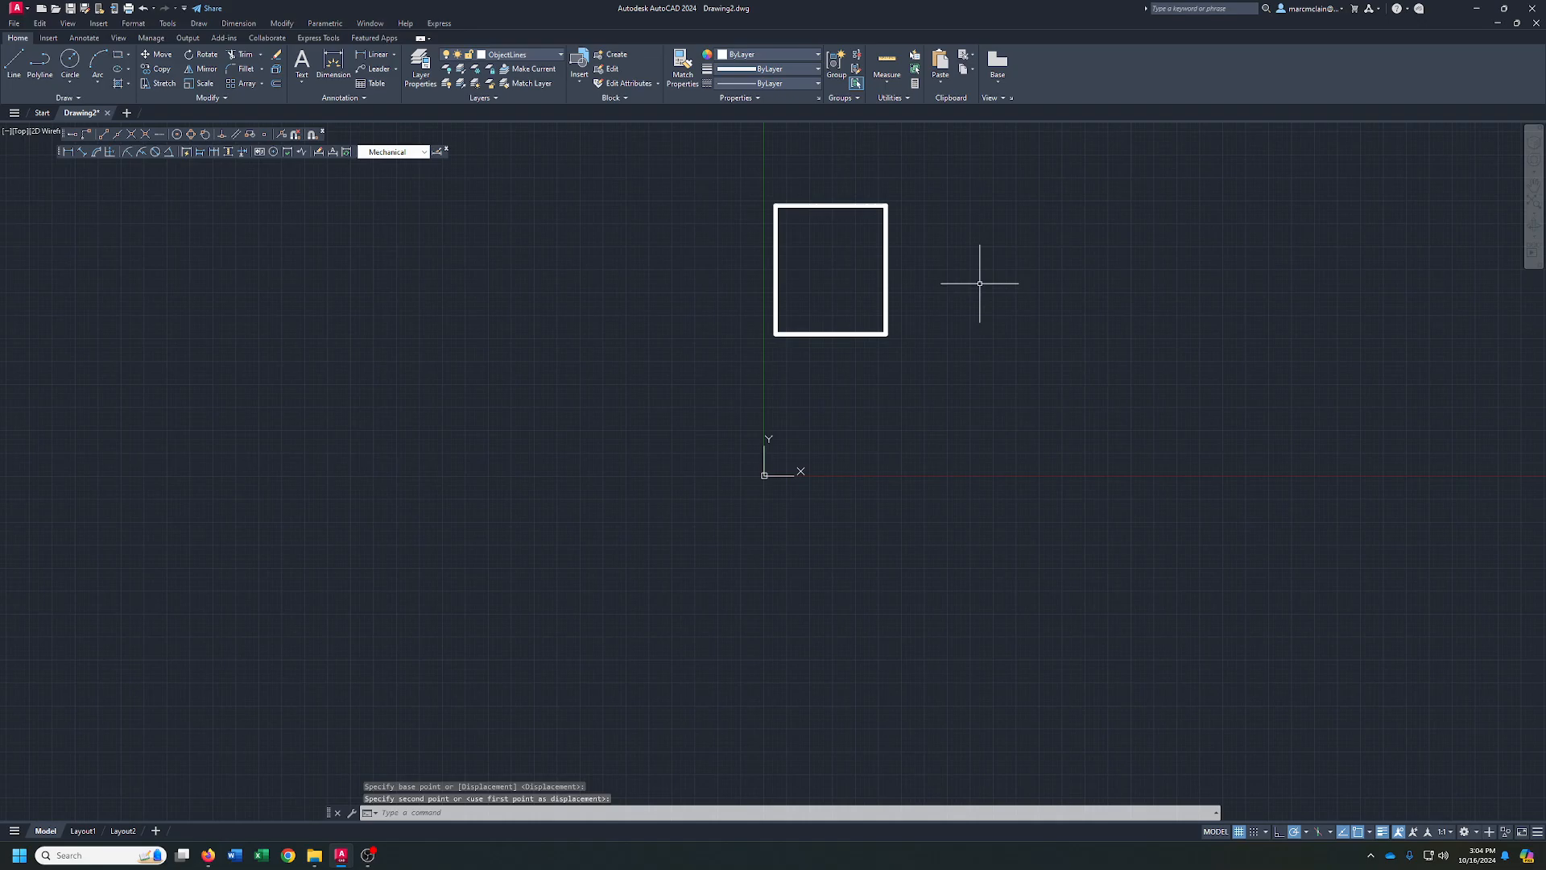
pyautogui.moveTo(984, 286)
pyautogui.mouseDown(button='middle')
pyautogui.moveTo(927, 406)
pyautogui.moveTo(1076, 442)
pyautogui.mouseUp(button='middle')
pyautogui.scroll(2, 926, 407)
pyautogui.scroll(4, 939, 380)
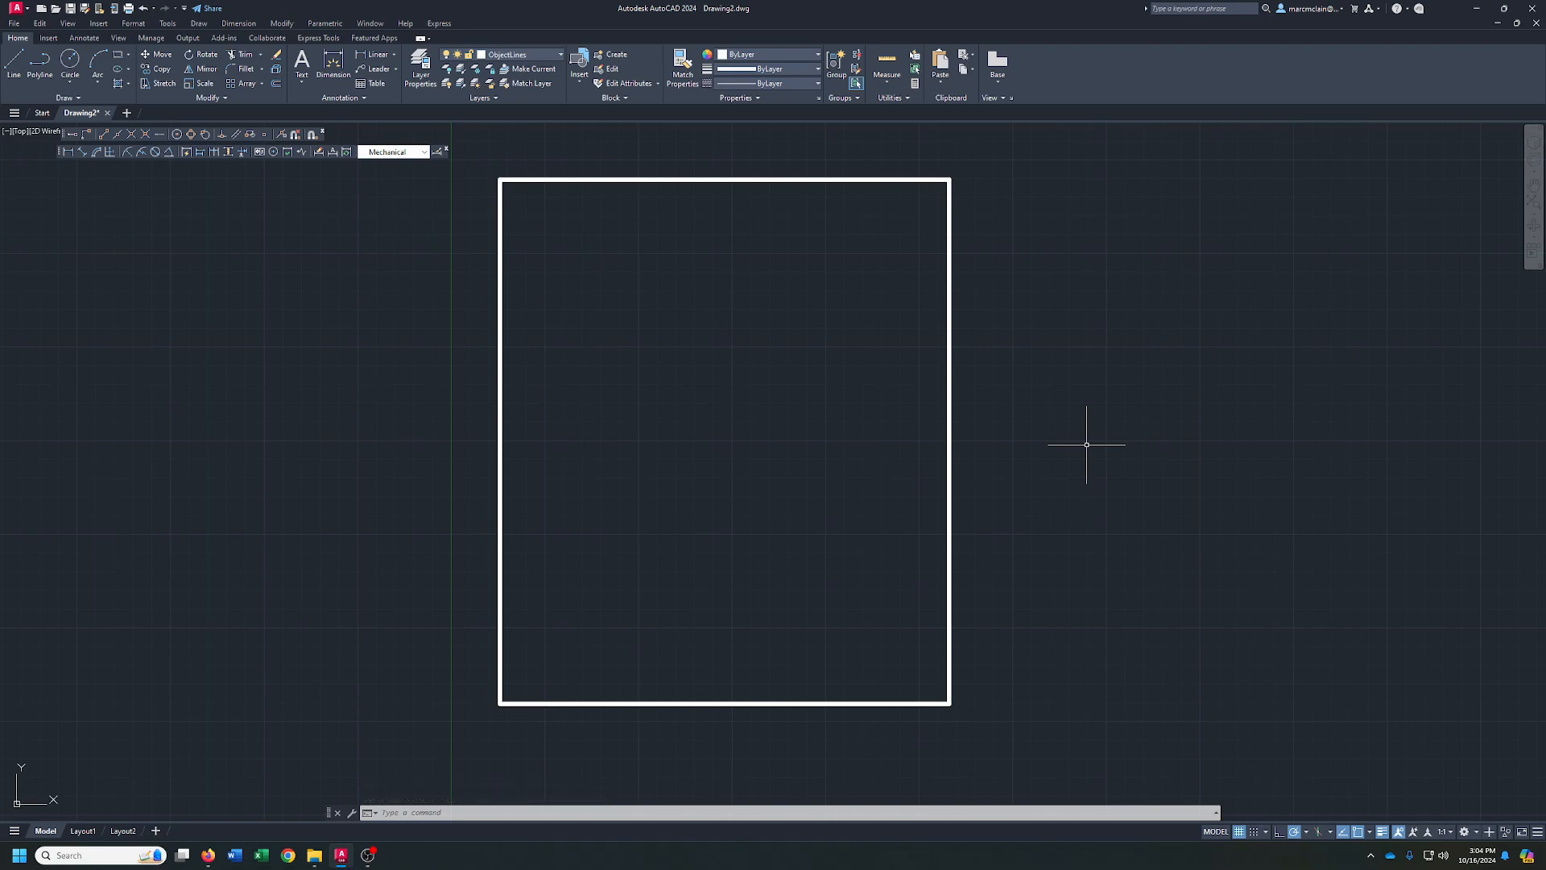
# - Try to offset the whole rectangle inward by 15 and undo the offset
pyautogui.click(276, 84)
pyautogui.write('1')
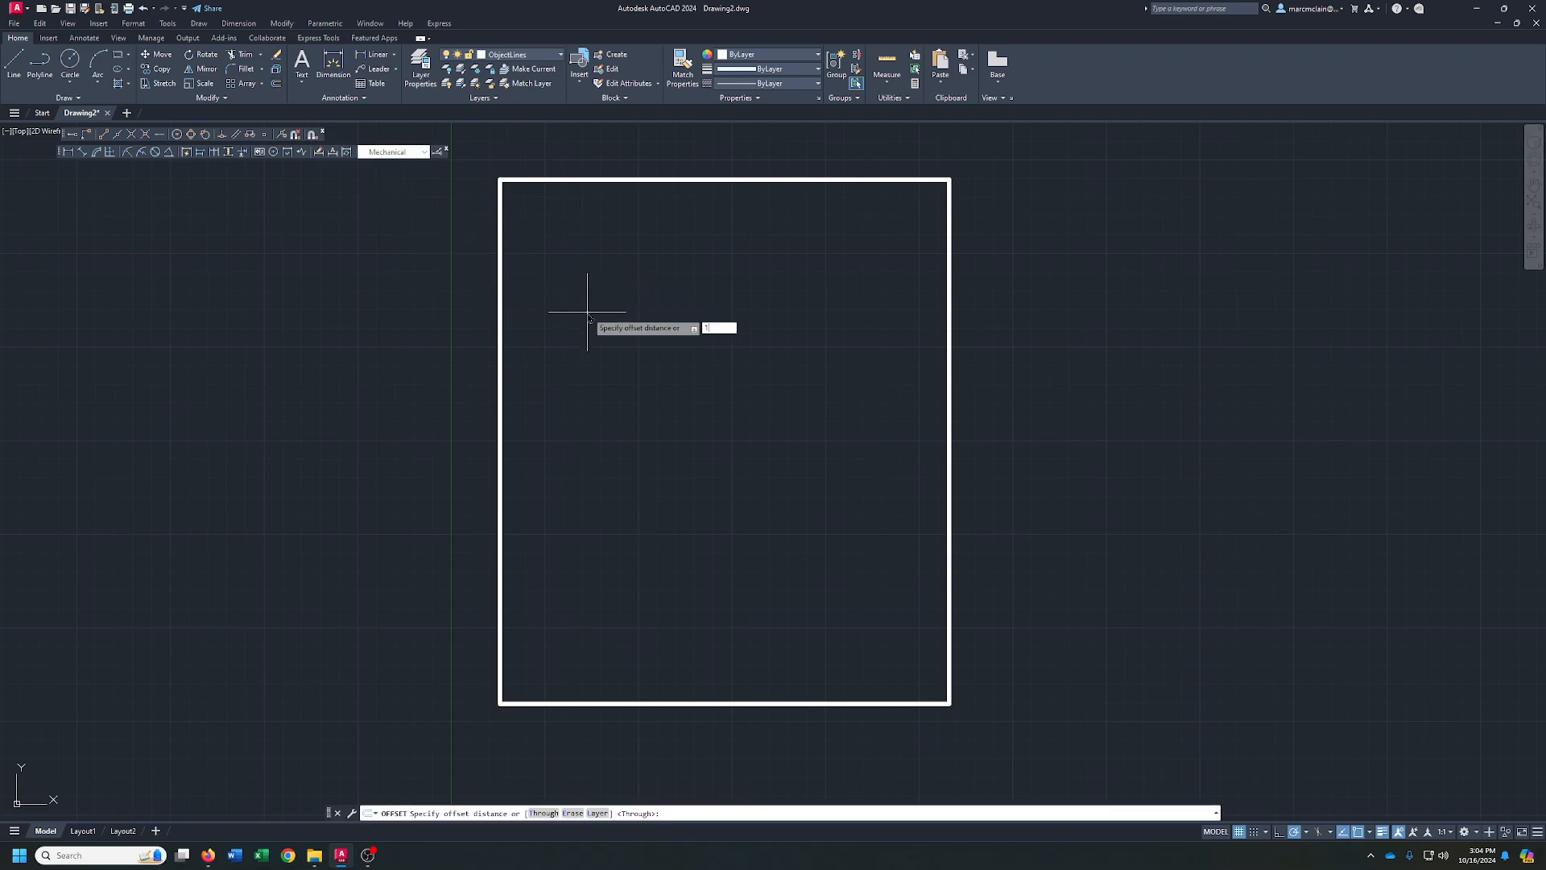
pyautogui.write('5')
pyautogui.press('Return')
pyautogui.click(948, 413)
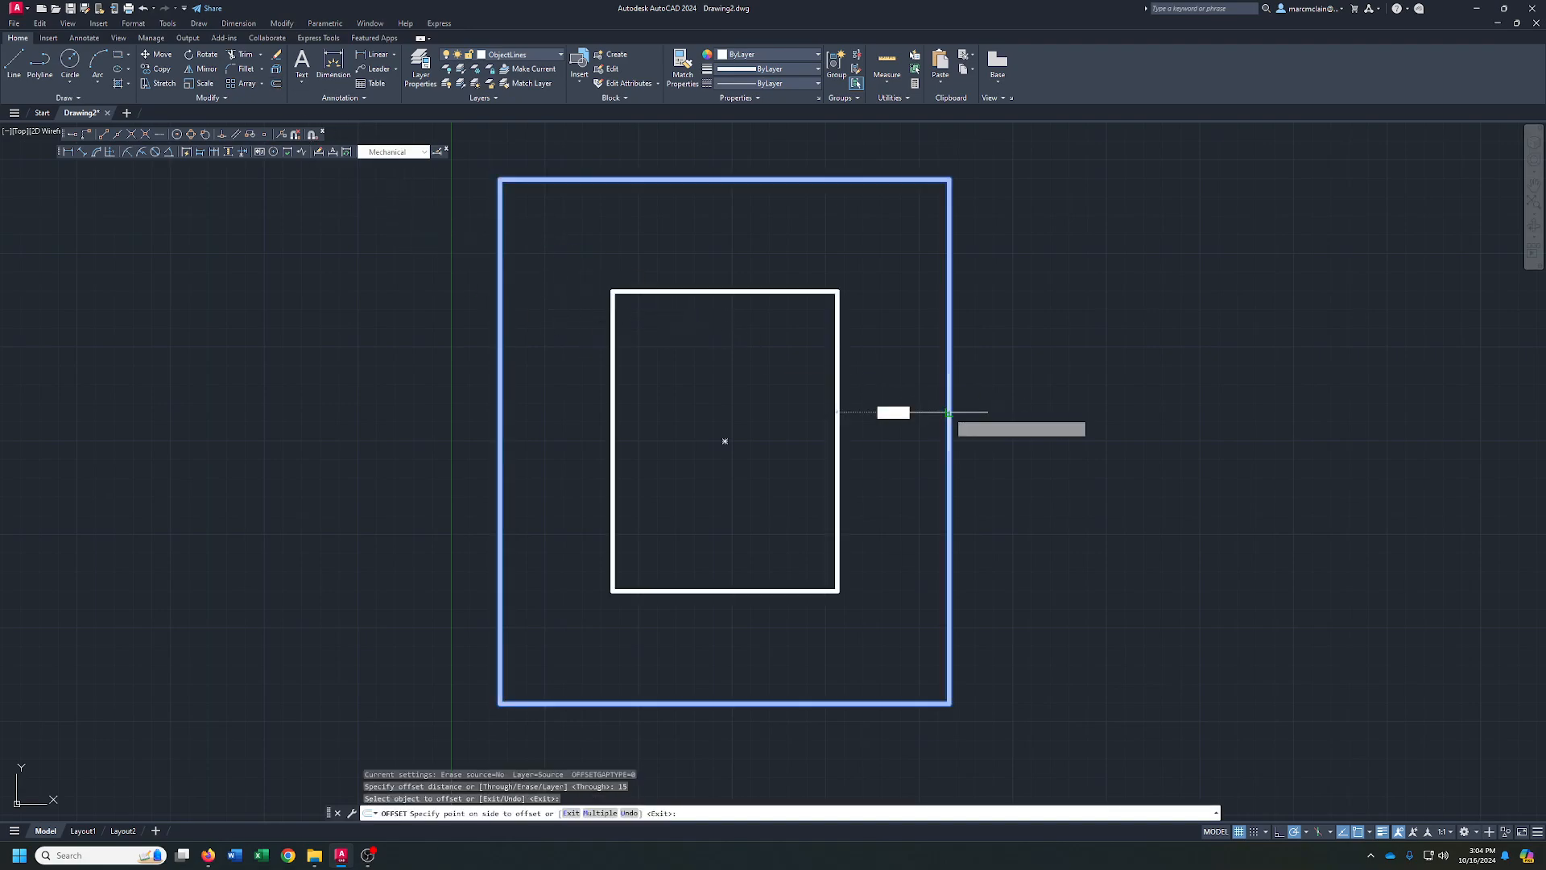
pyautogui.click(939, 483)
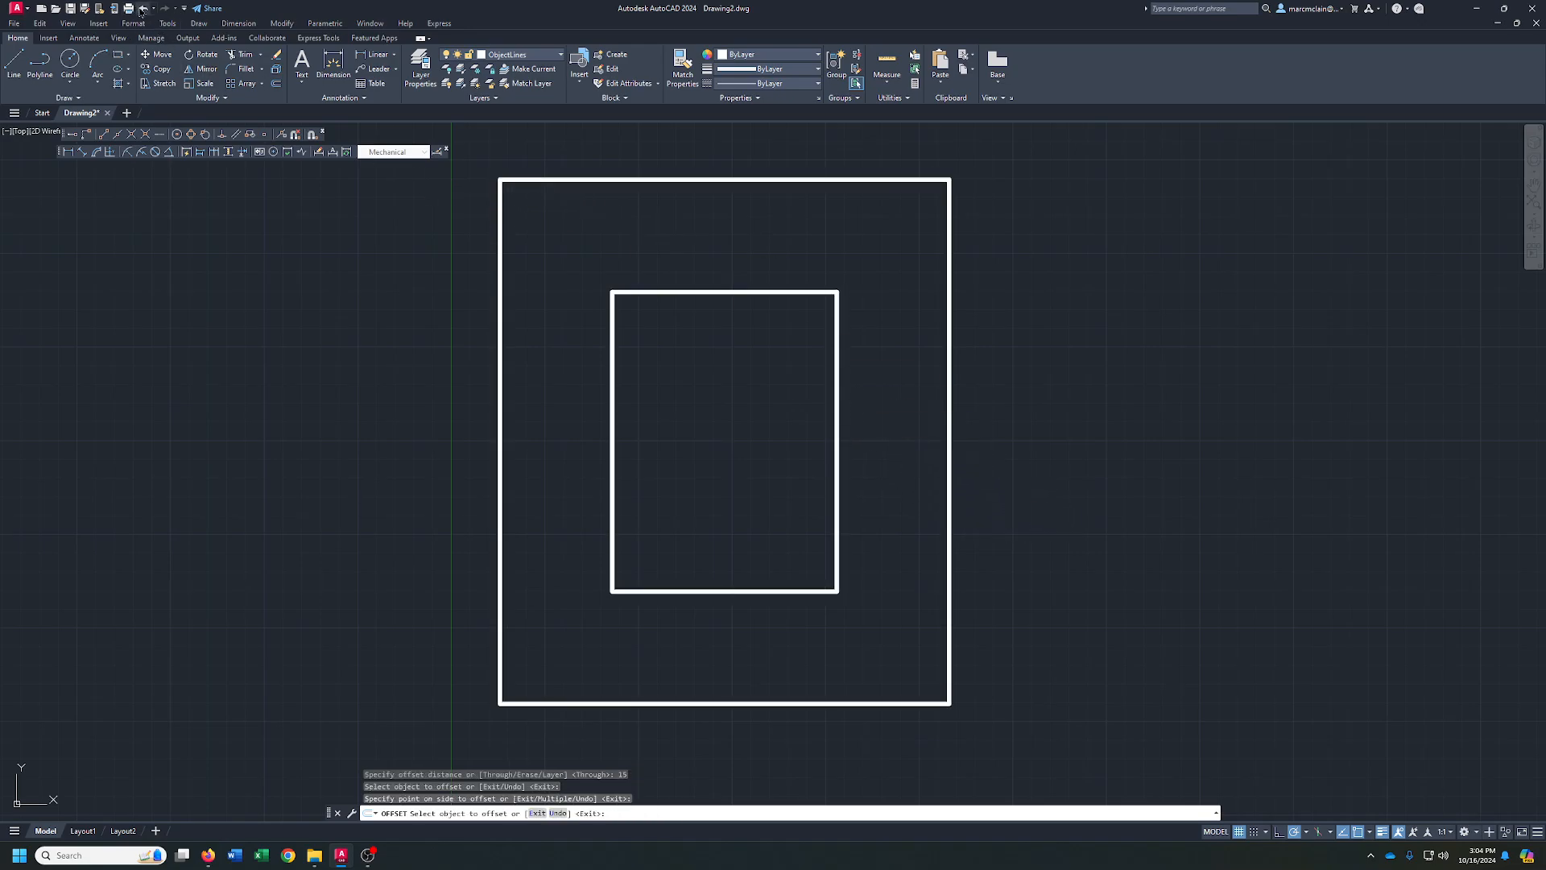
pyautogui.click(142, 10)
# - Explode the rectangle into separate lines and offset its right vertical edge inward by 15
pyautogui.click(552, 178)
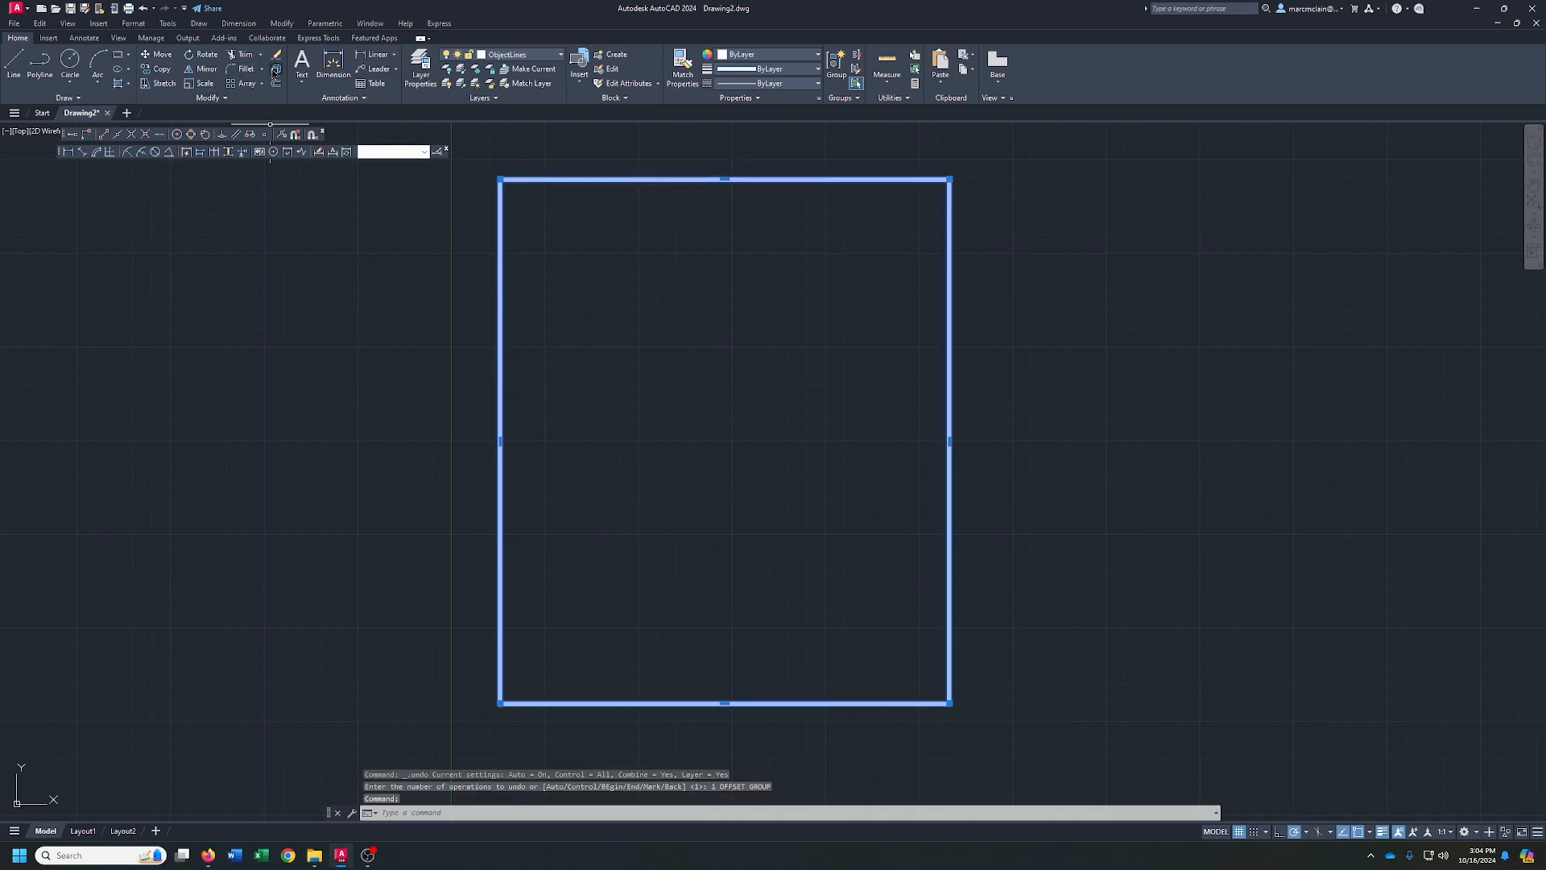
pyautogui.click(275, 71)
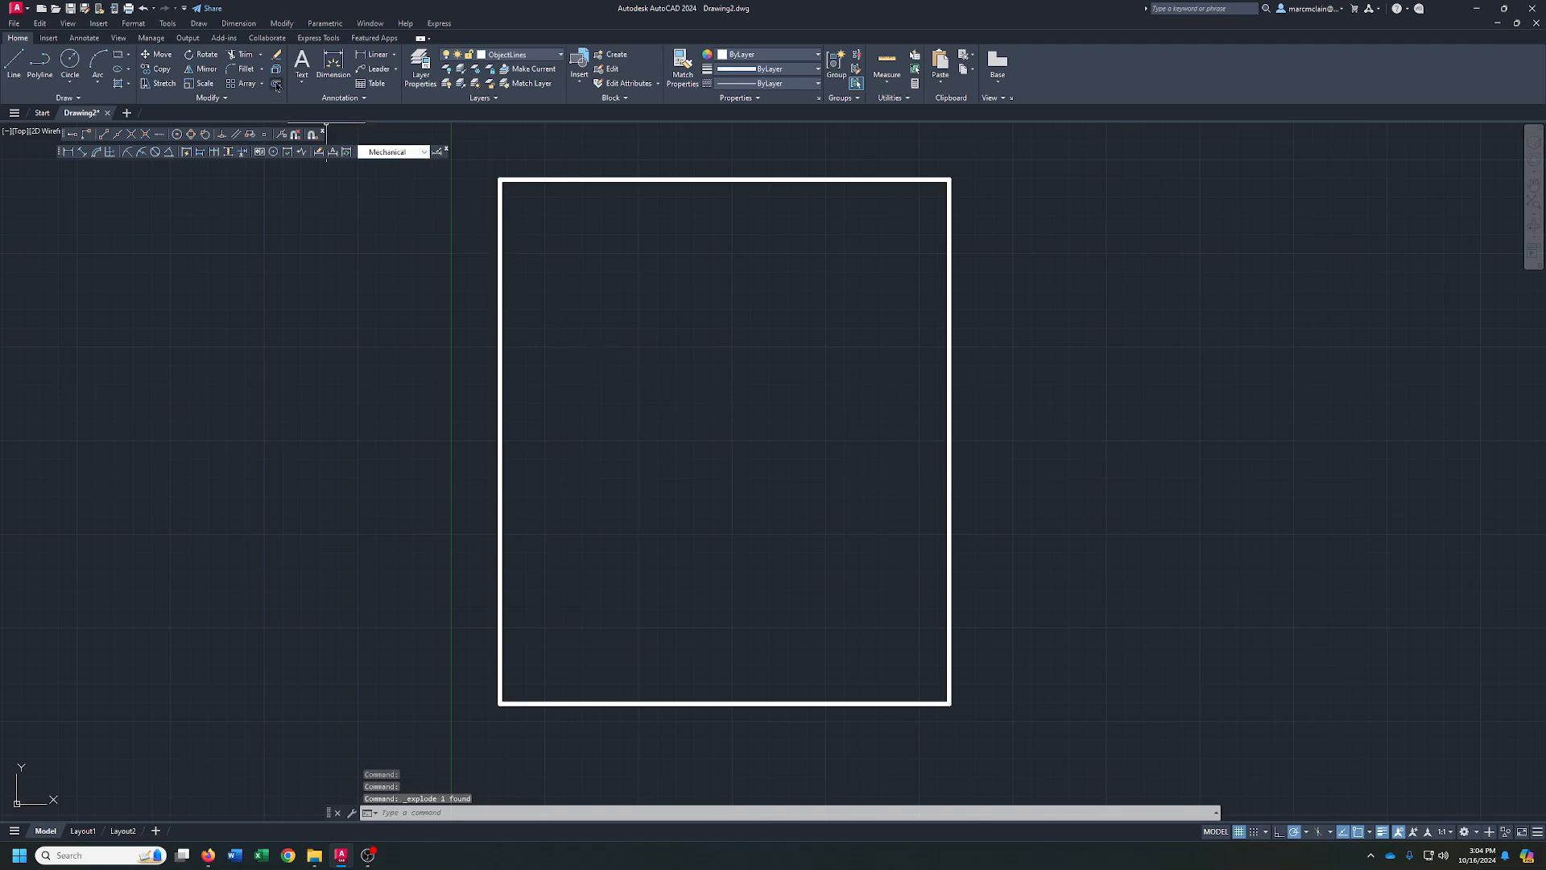
pyautogui.click(276, 84)
pyautogui.write('15')
pyautogui.press('Return')
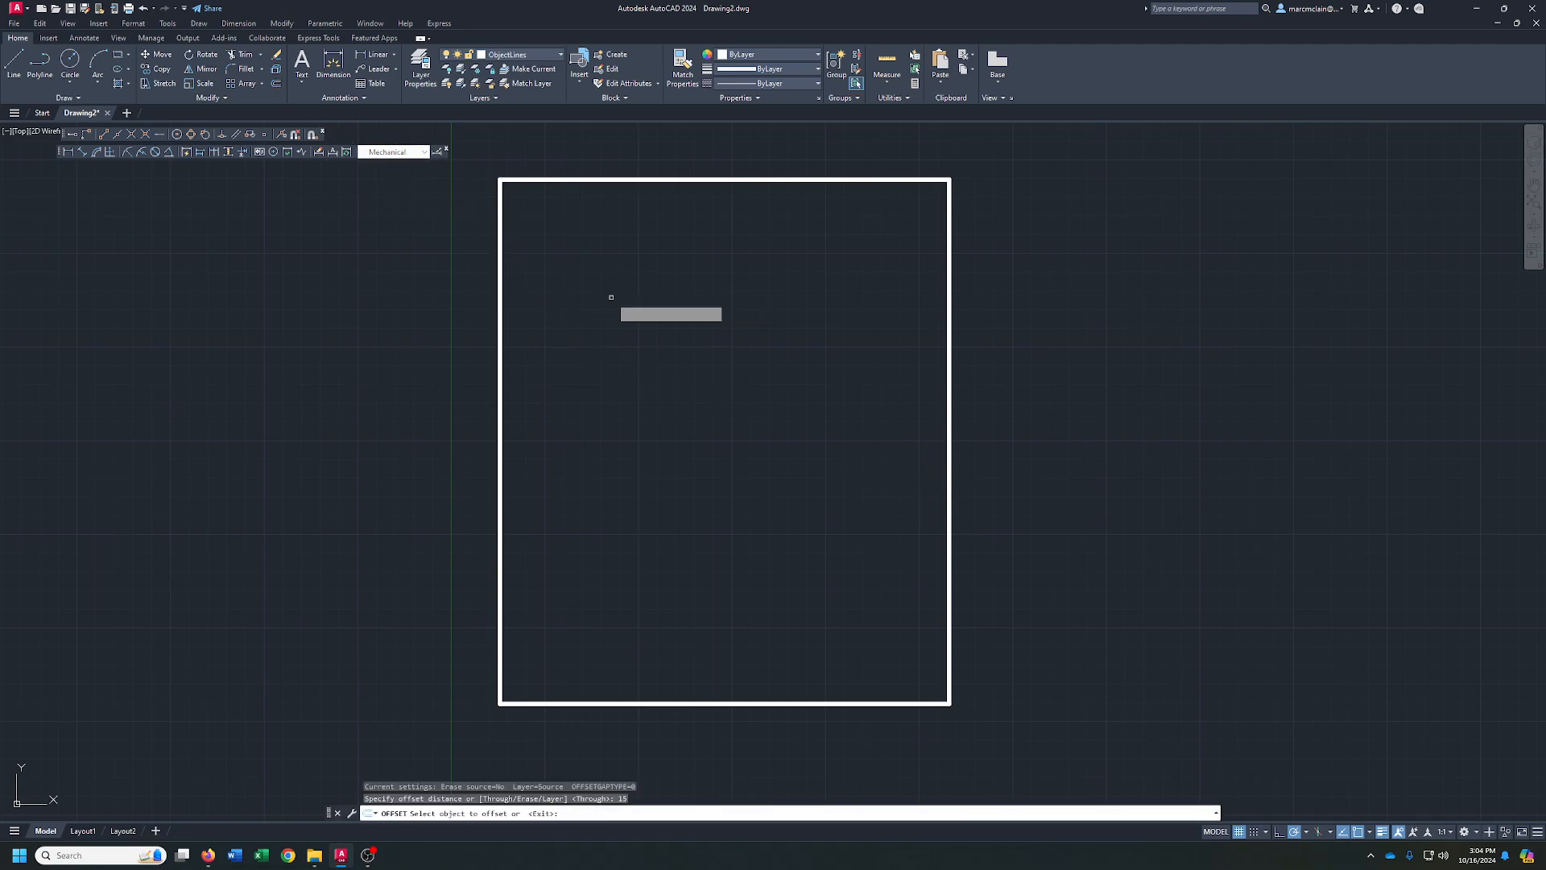
pyautogui.click(953, 328)
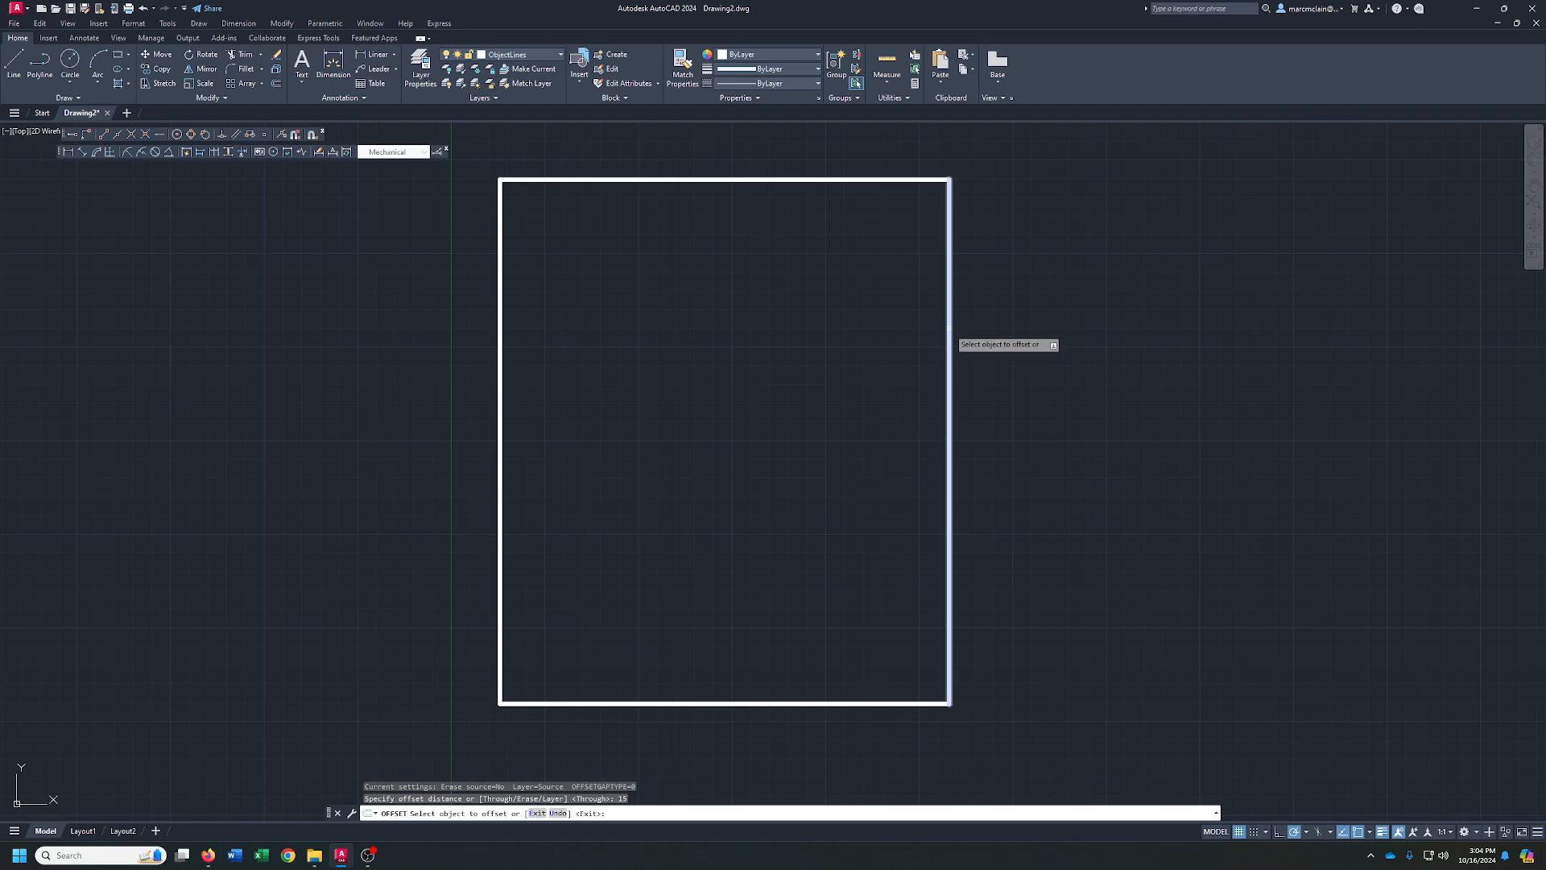
pyautogui.click(890, 327)
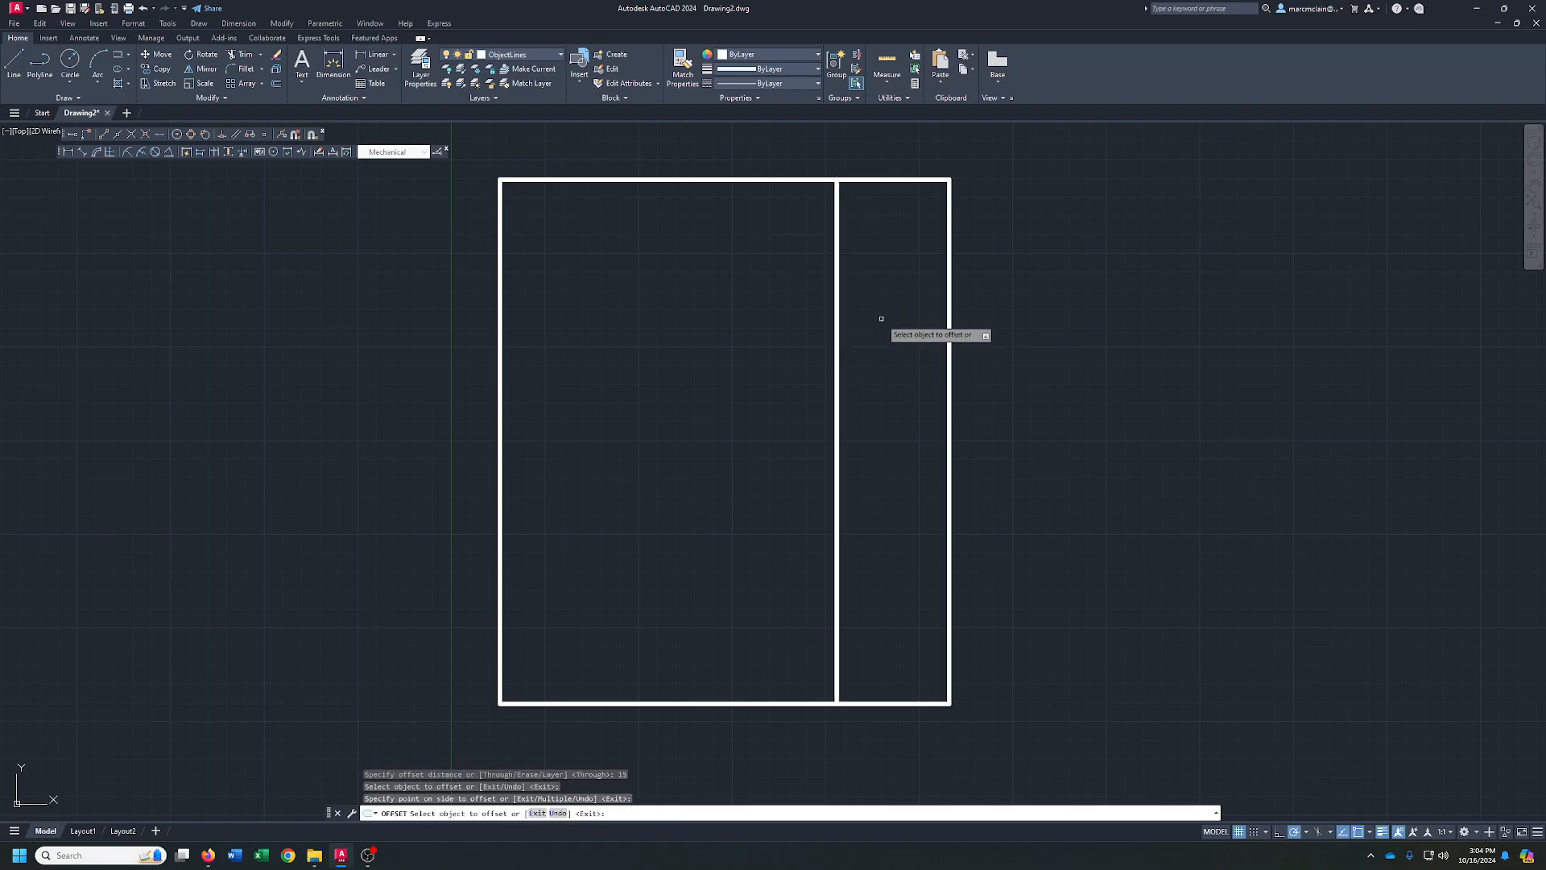
# - Offset the rectangle's top edge downward by 10
pyautogui.click(275, 84)
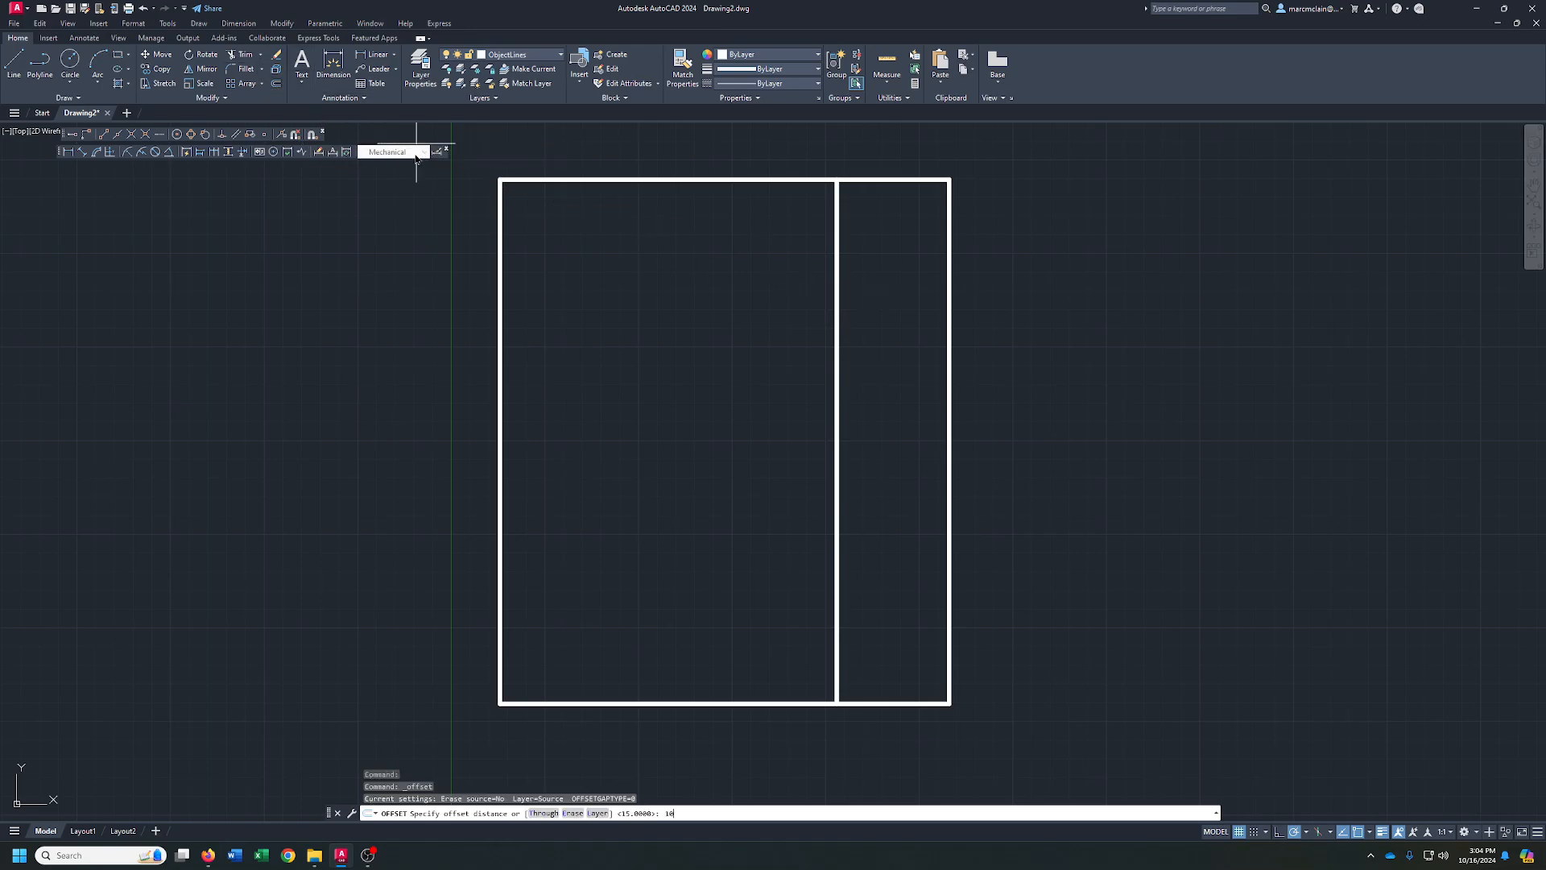
pyautogui.press('Return')
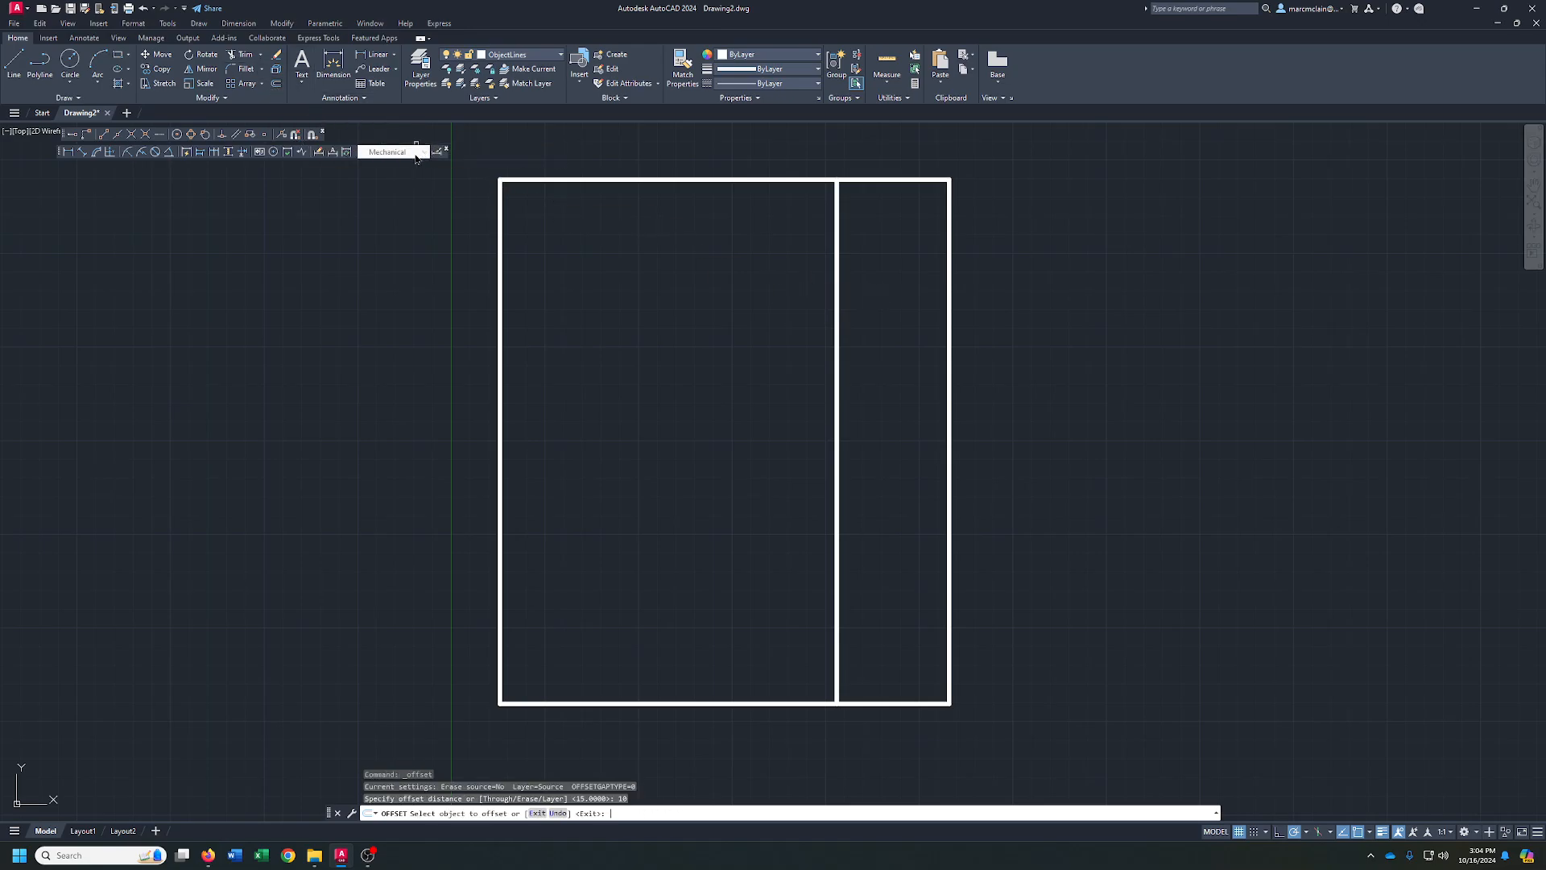
pyautogui.click(725, 179)
pyautogui.click(801, 303)
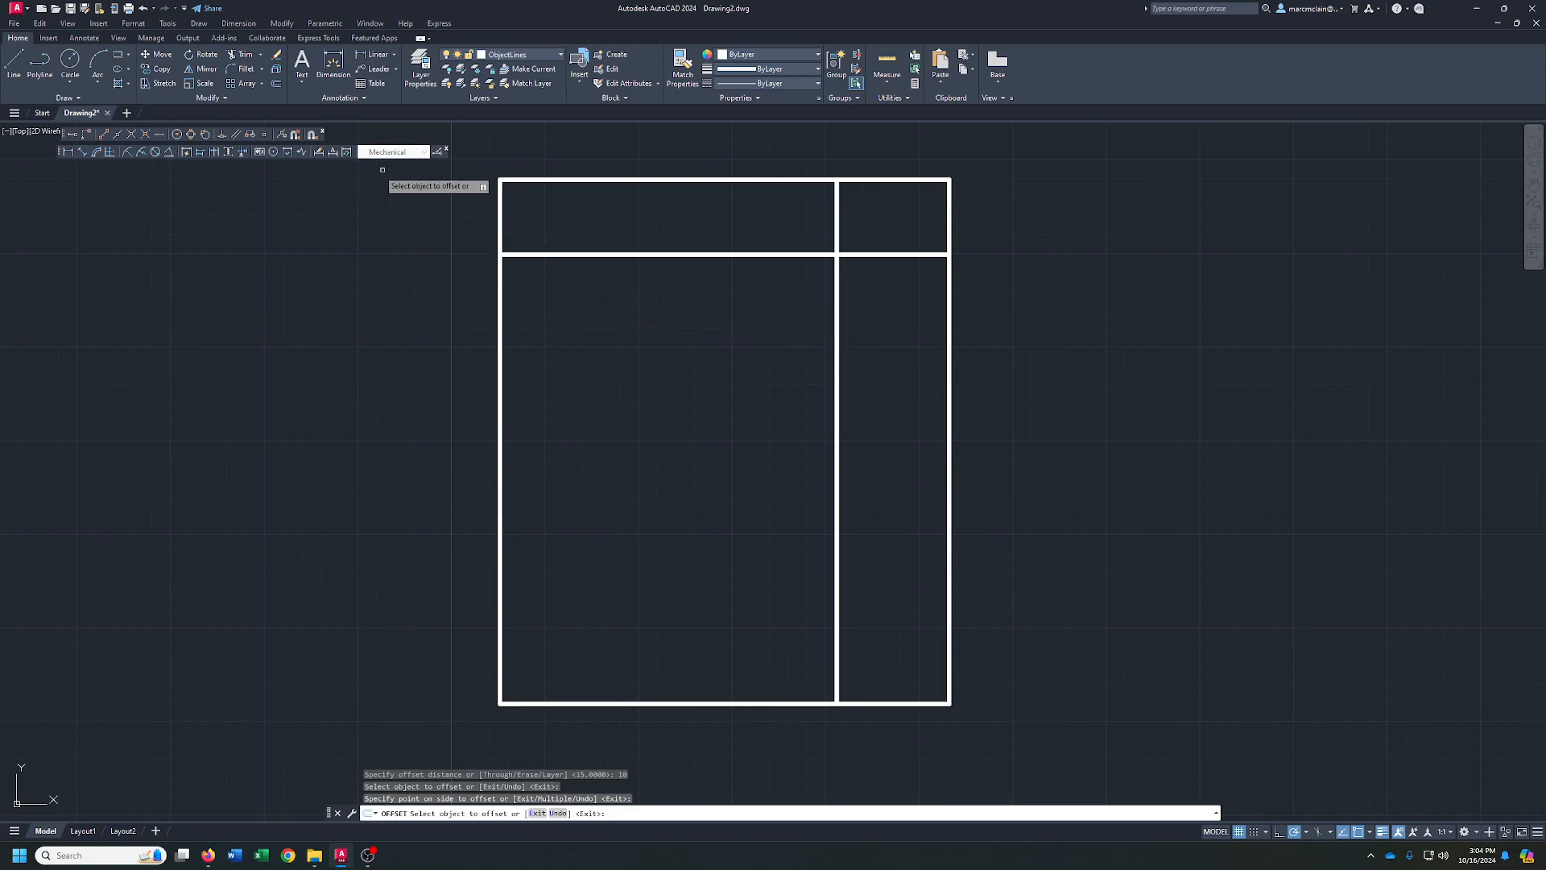
# - Offset the rectangle's outer right edge inward by 35 to add a second interior vertical line
pyautogui.click(277, 84)
pyautogui.write('35')
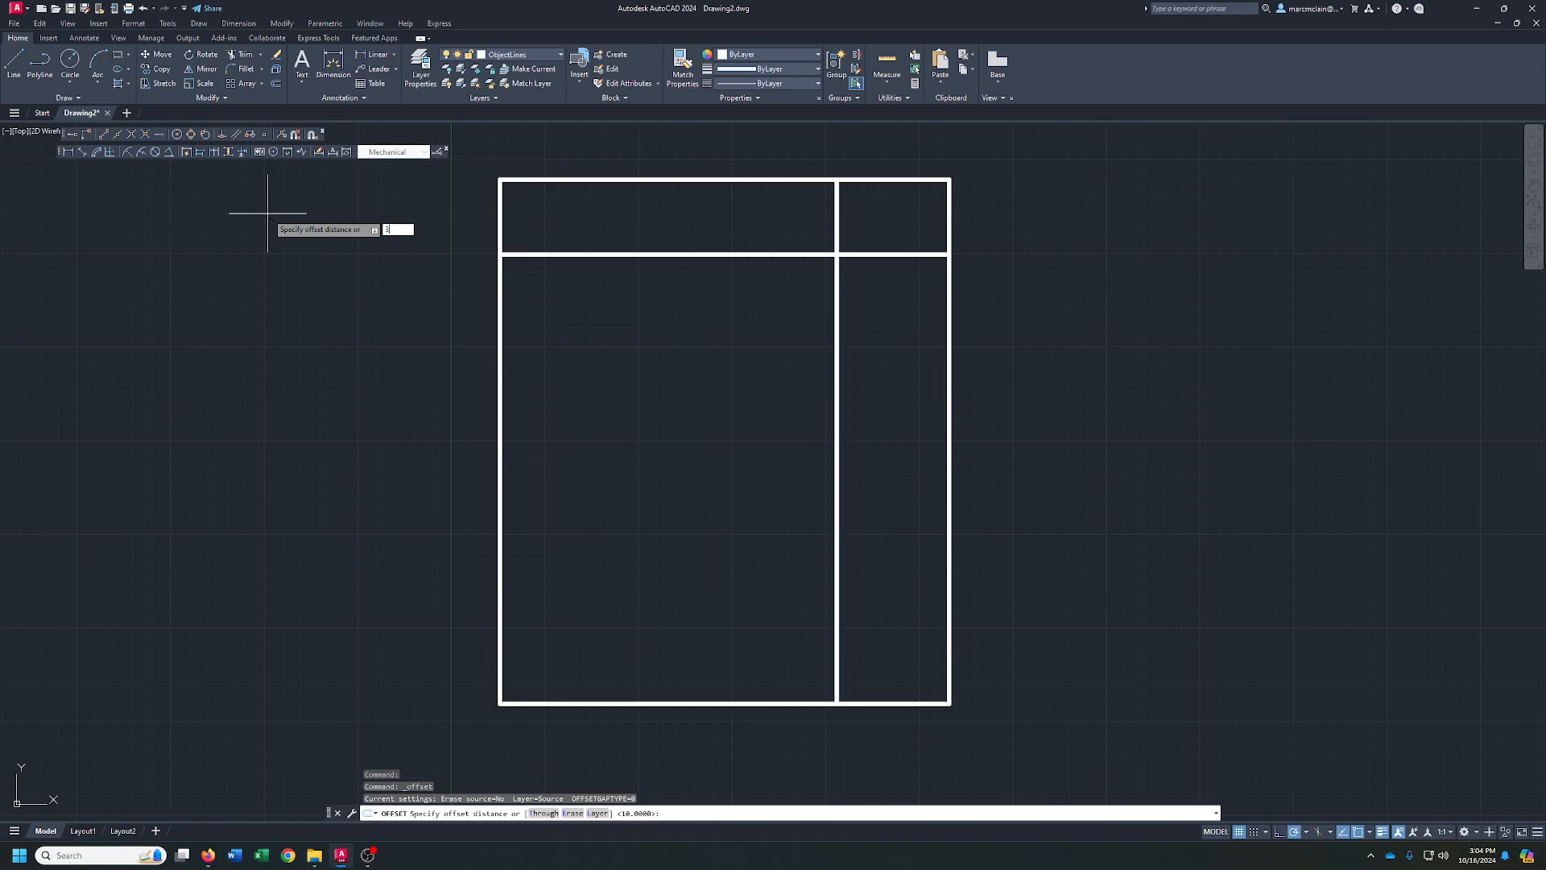
pyautogui.press('Return')
pyautogui.click(951, 423)
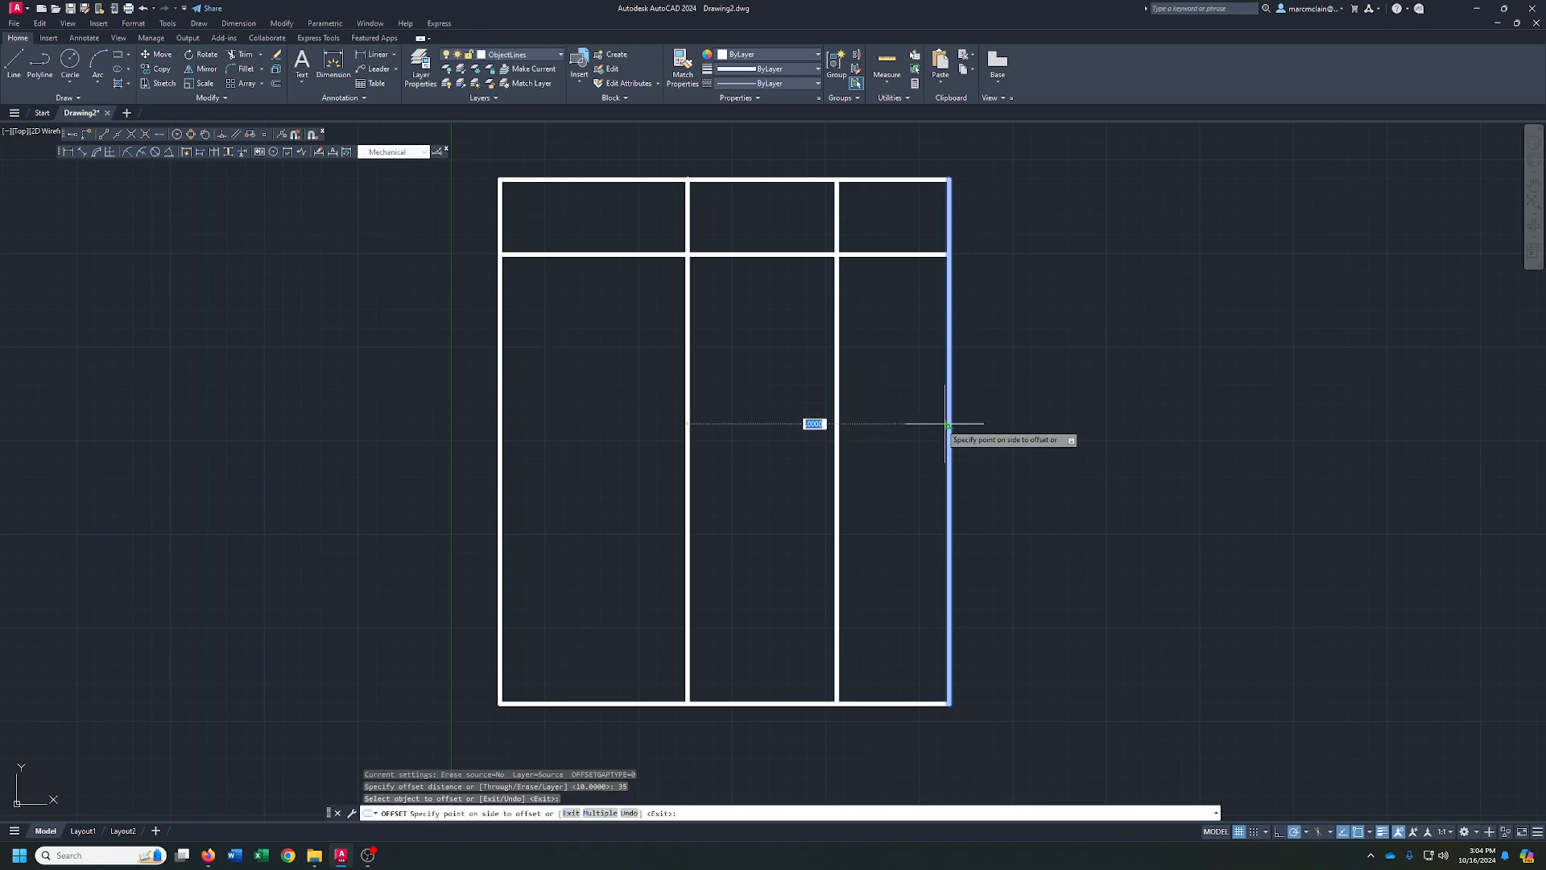
pyautogui.click(763, 407)
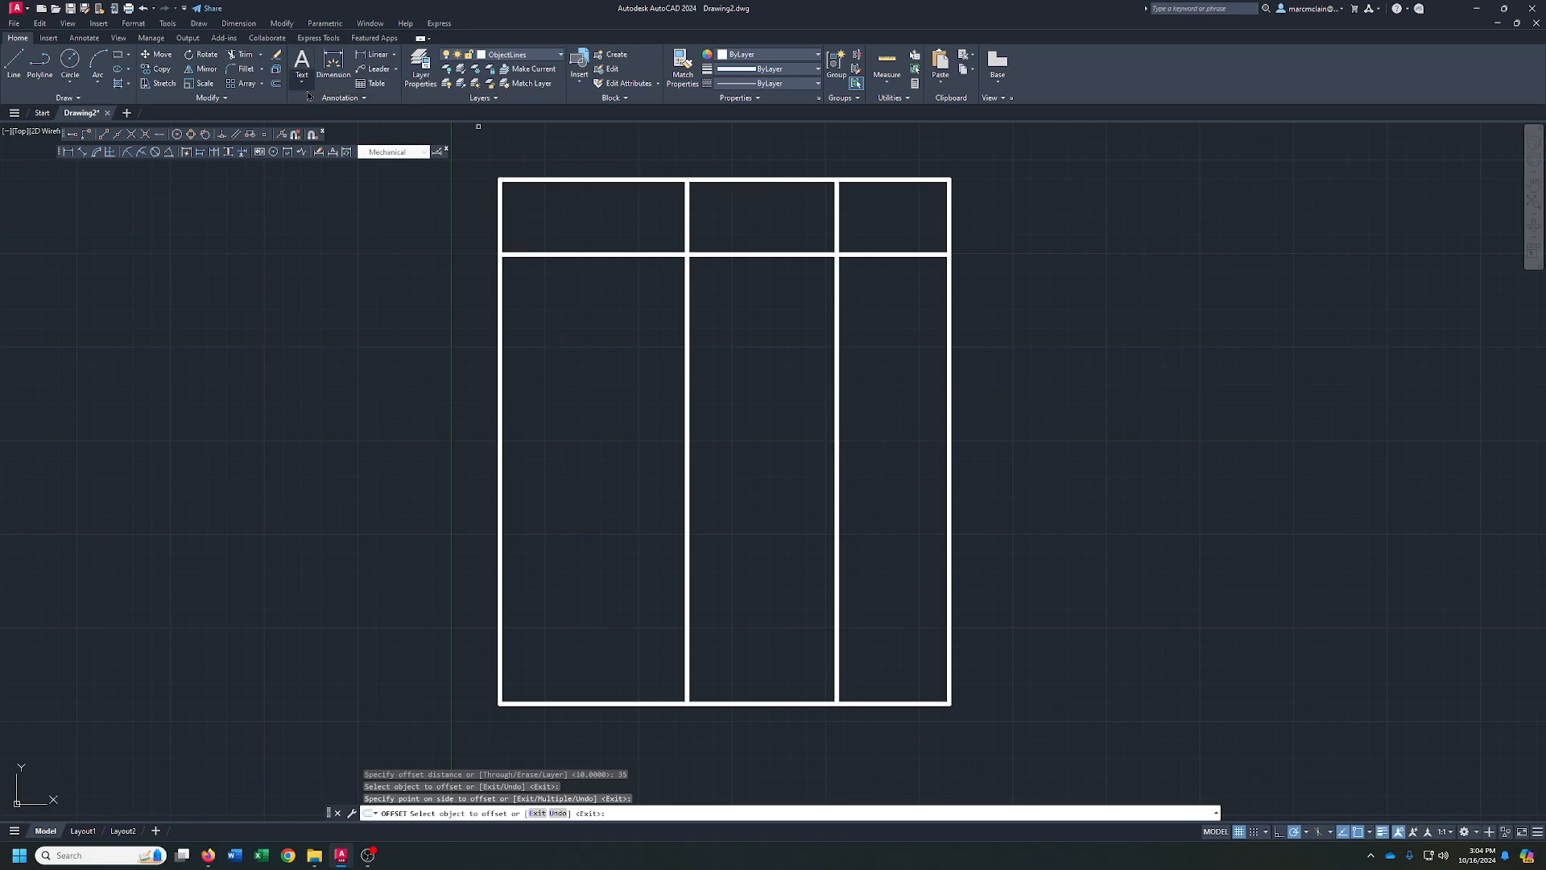
# - Offset the rectangle's bottom edge upward by 20
pyautogui.click(276, 84)
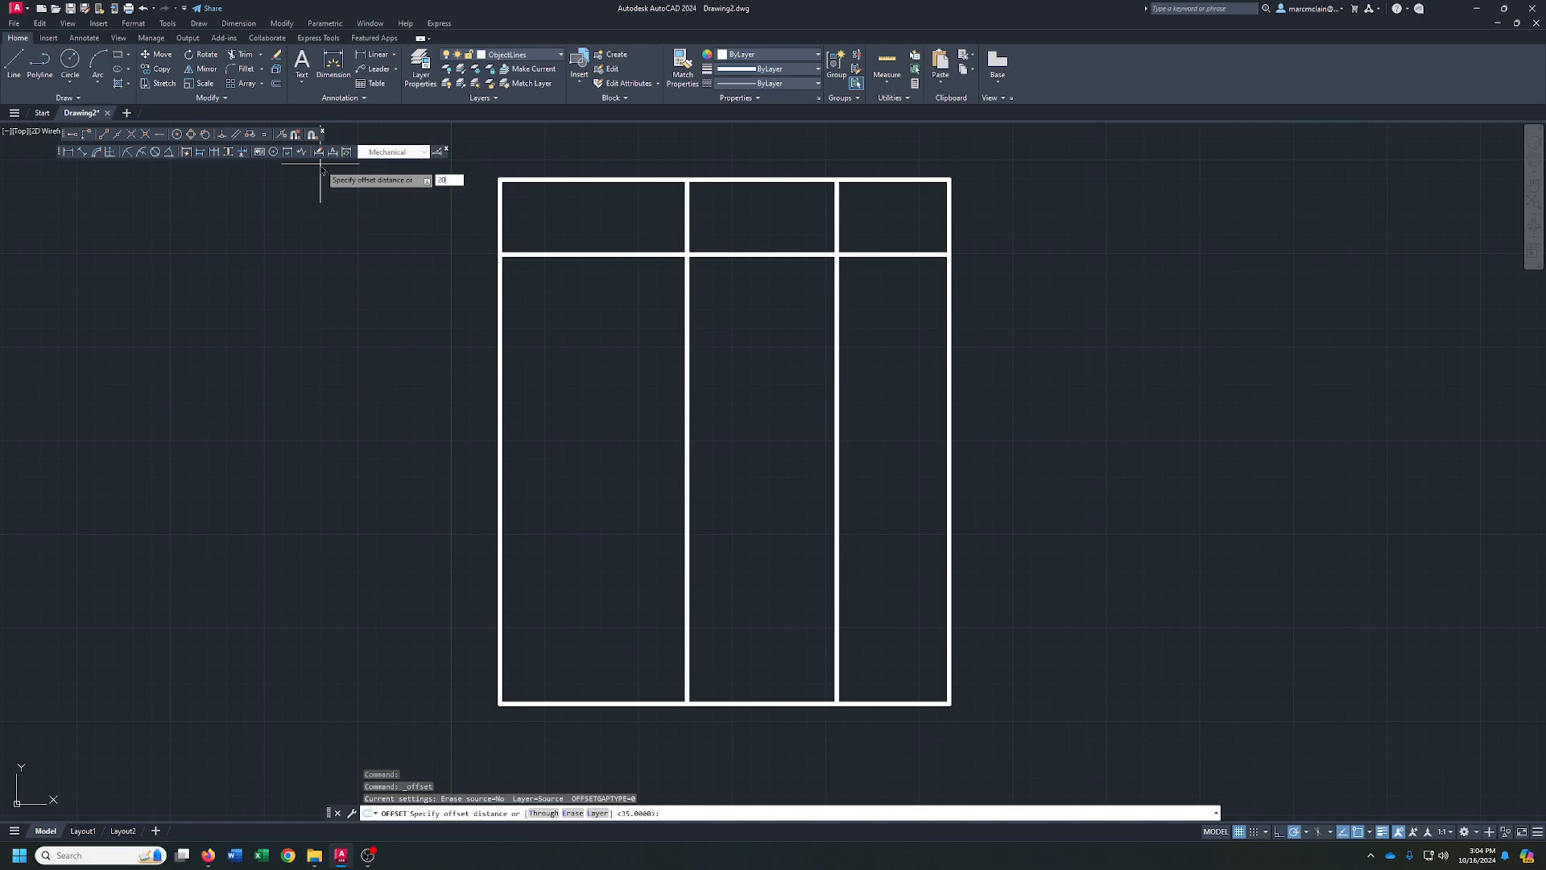
pyautogui.press('Return')
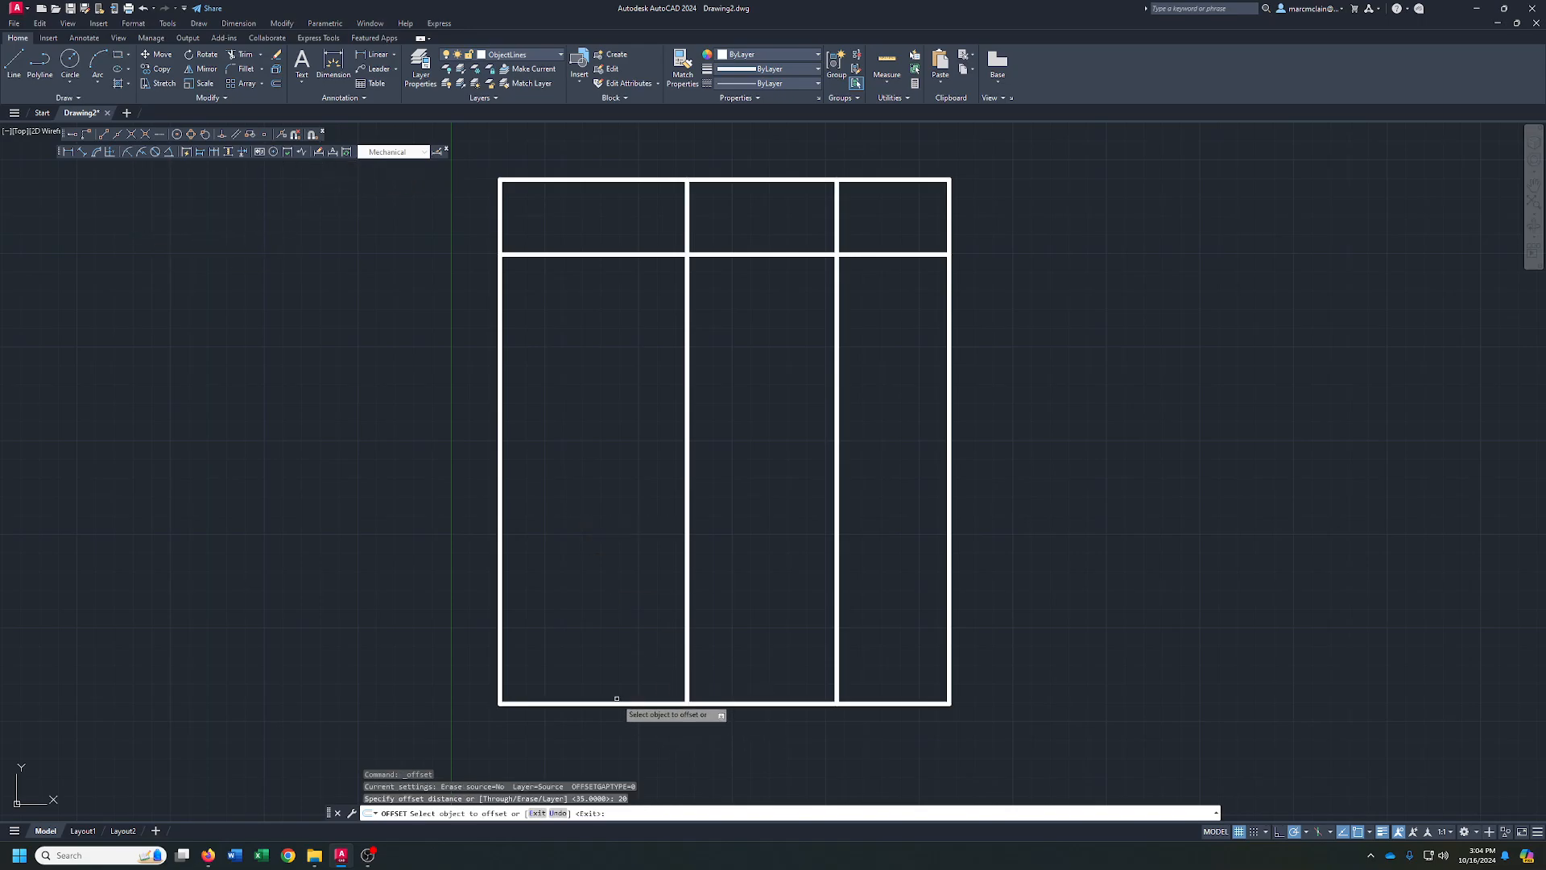
pyautogui.click(630, 702)
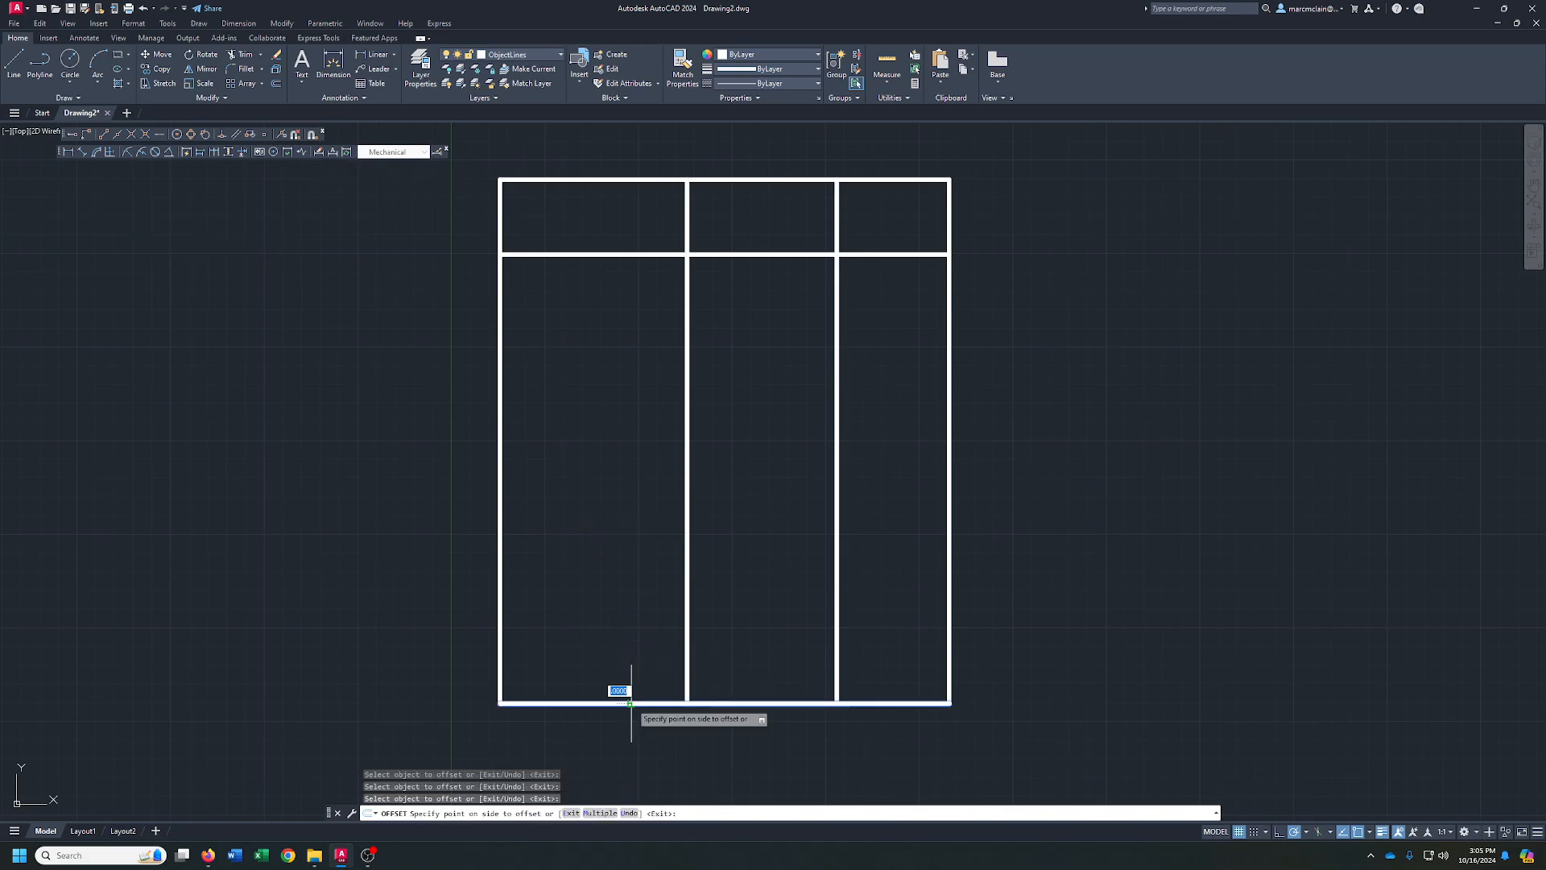
pyautogui.click(631, 676)
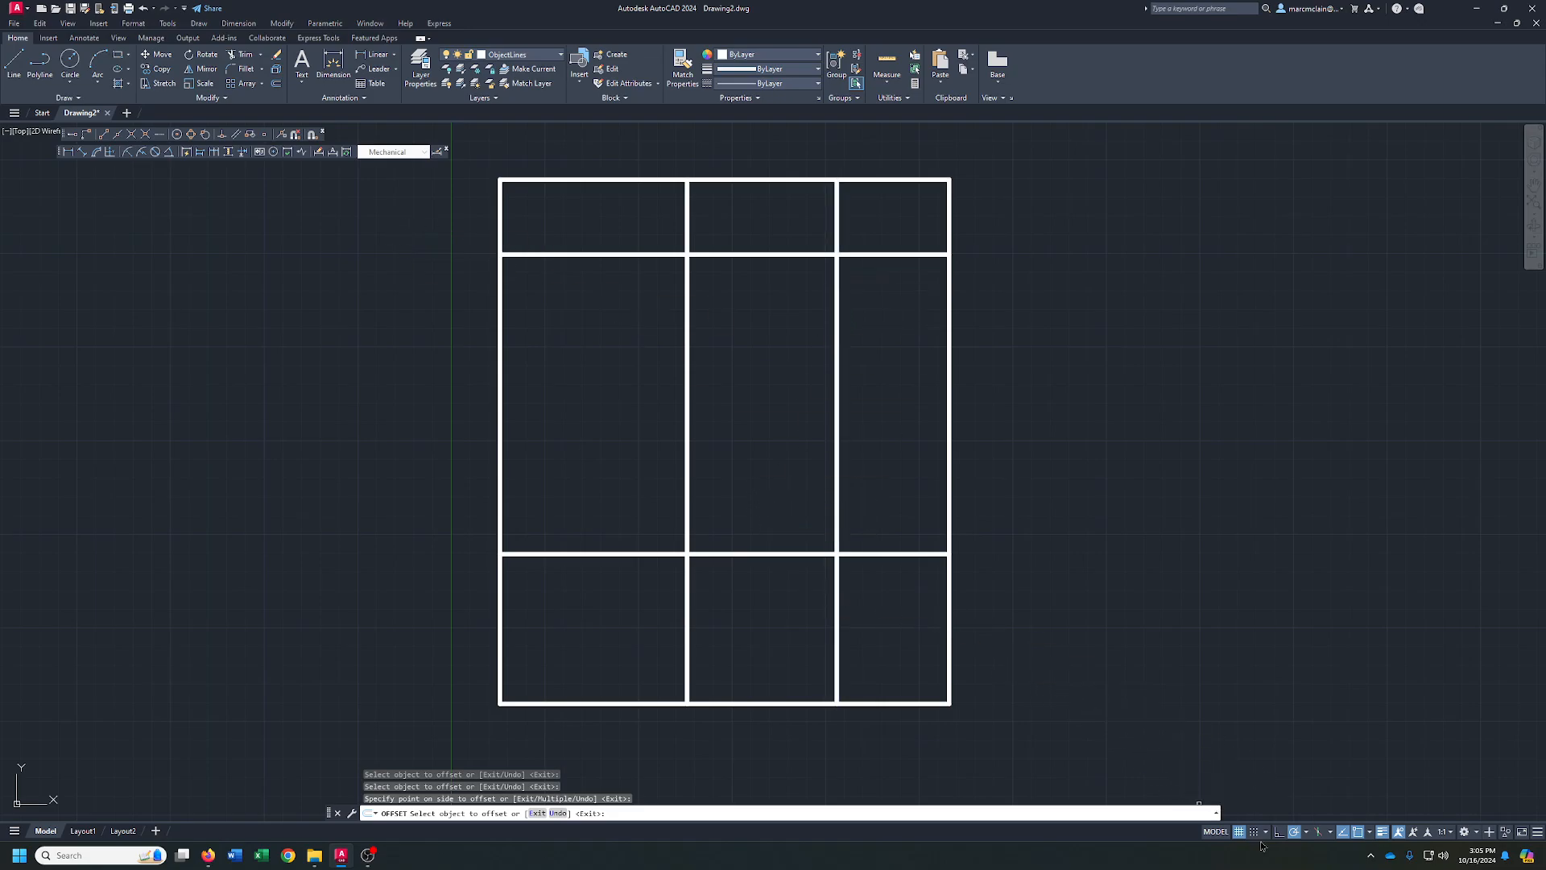
# - With 30-degree polar tracking, draw a line at 240° from the upper-right interior intersection to just past the lower horizontal line
pyautogui.click(1307, 833)
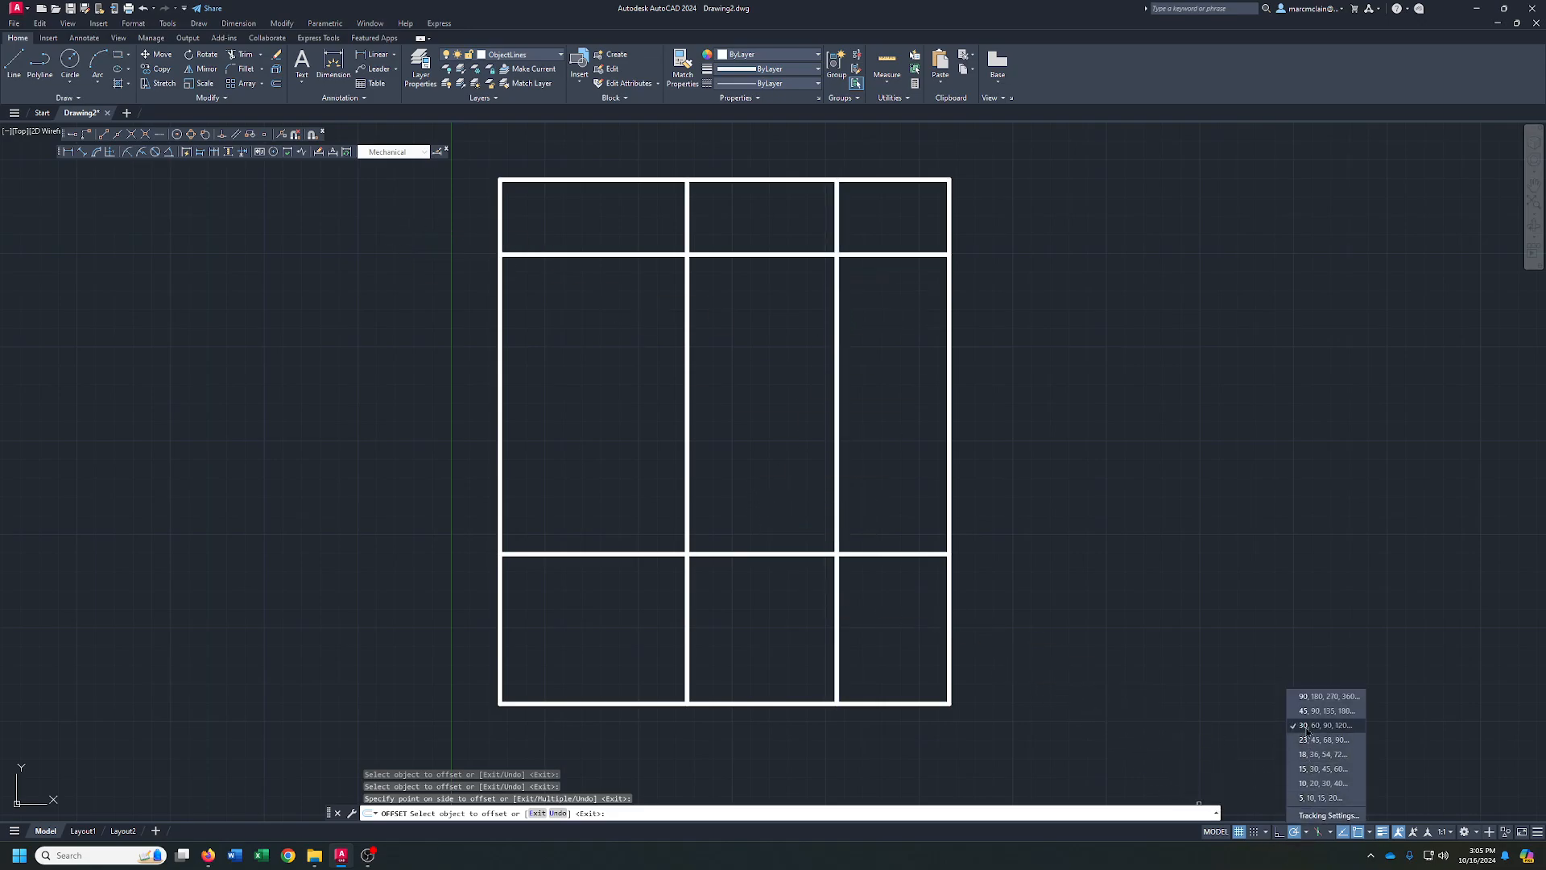
pyautogui.click(1318, 726)
pyautogui.click(14, 63)
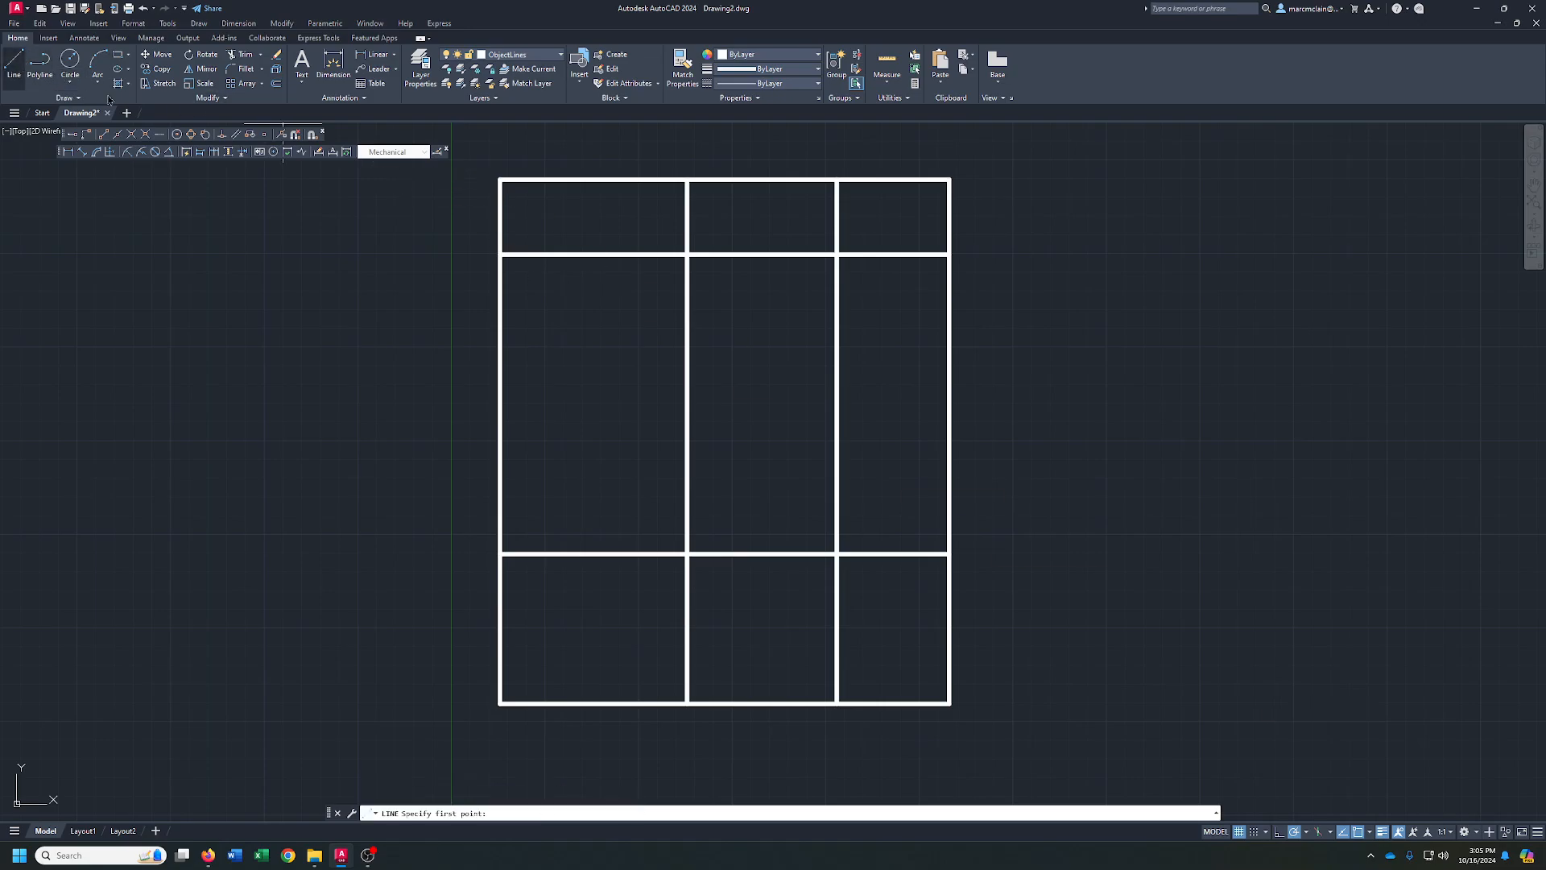
pyautogui.click(837, 254)
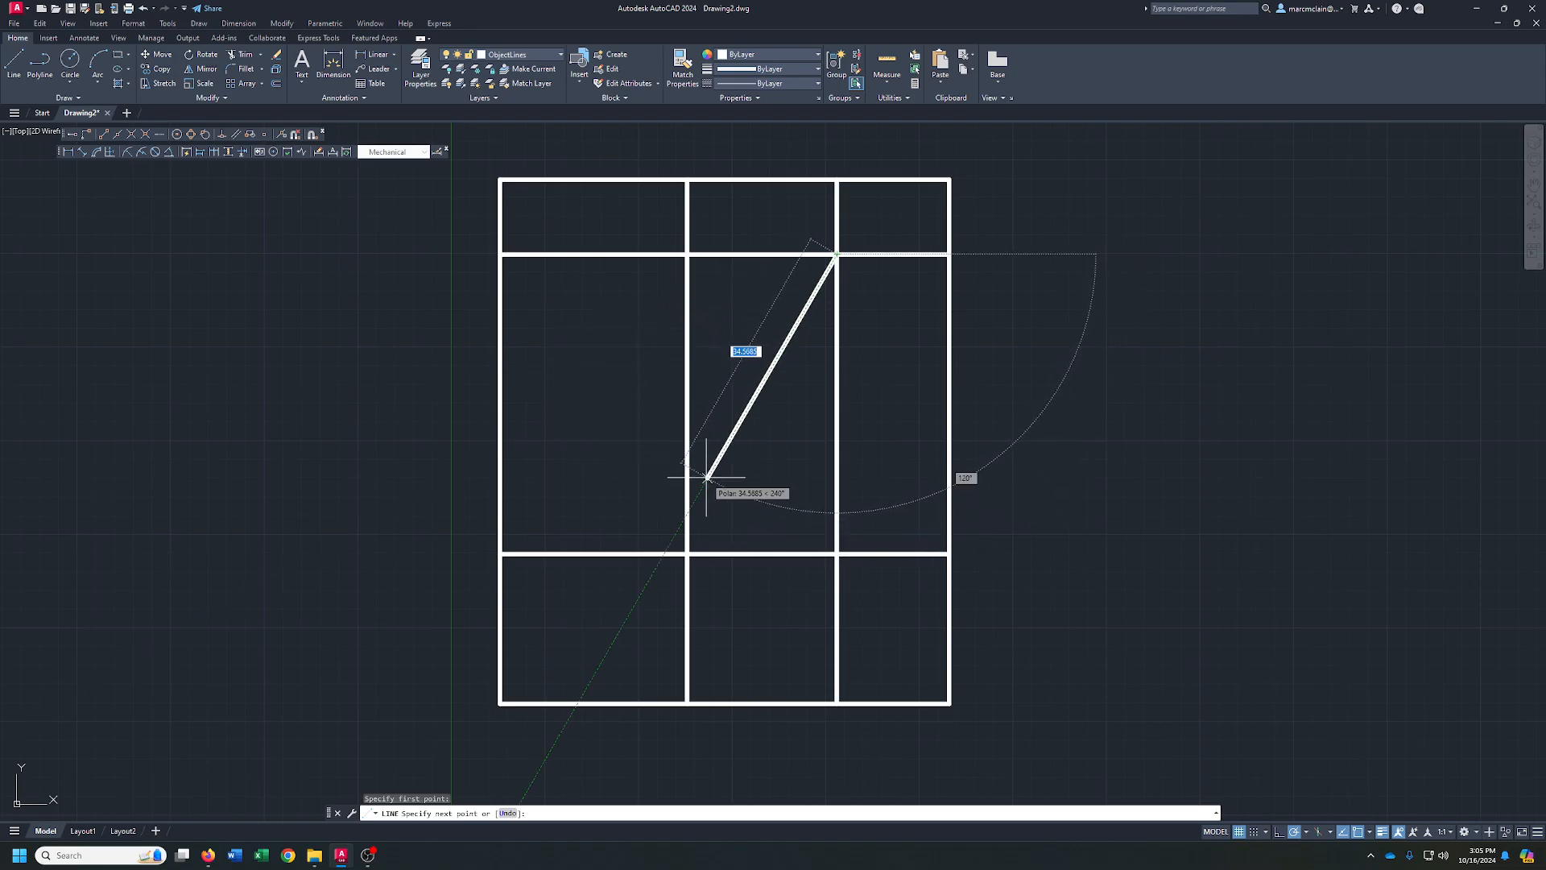
pyautogui.click(614, 640)
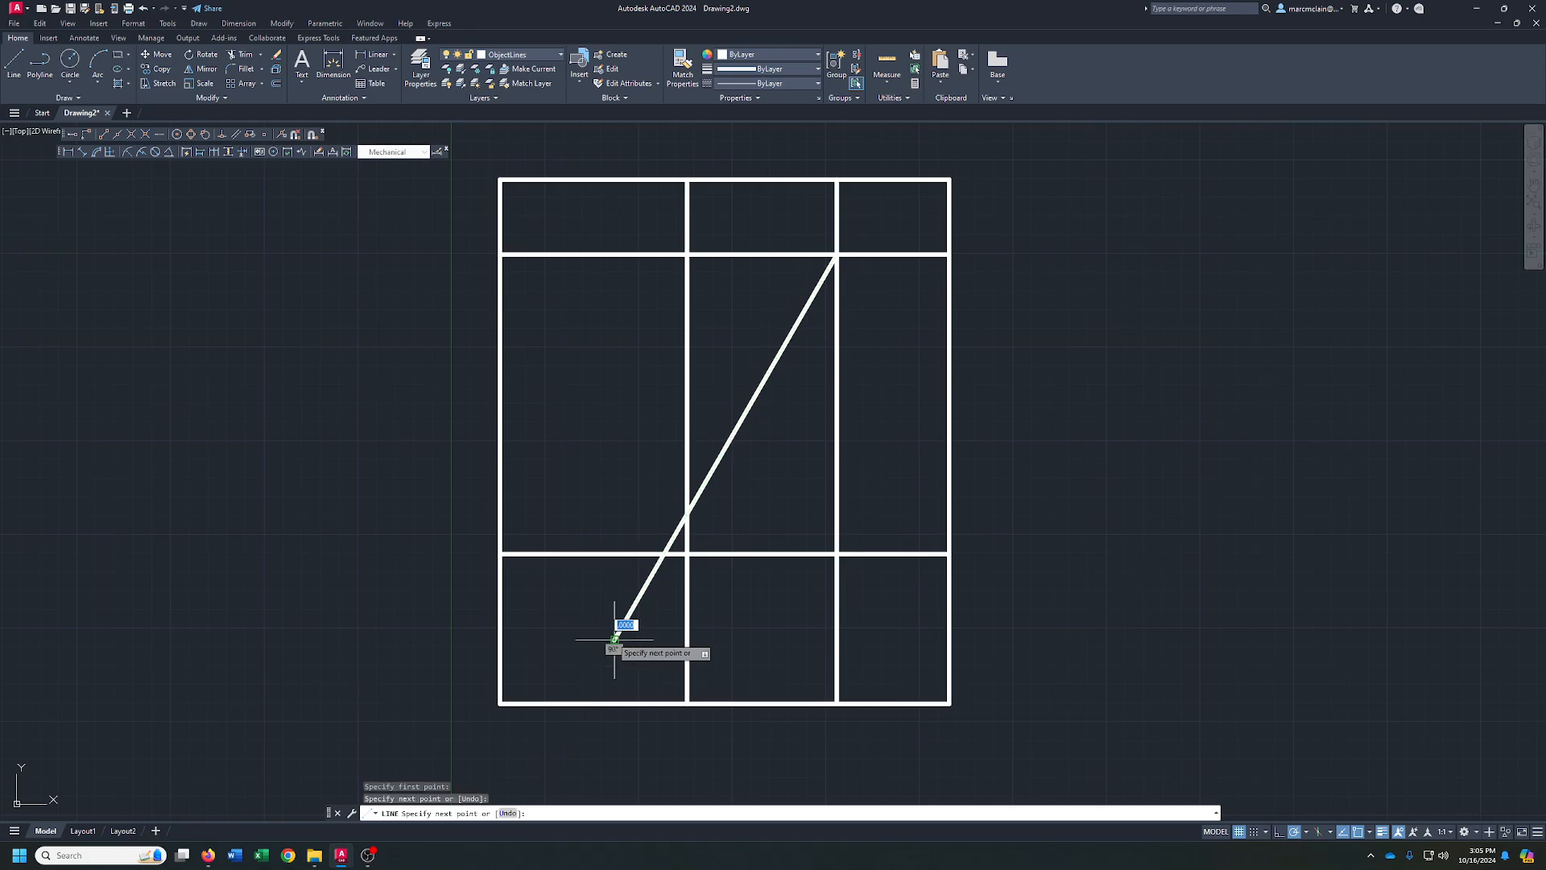
pyautogui.rightClick(614, 640)
pyautogui.click(636, 650)
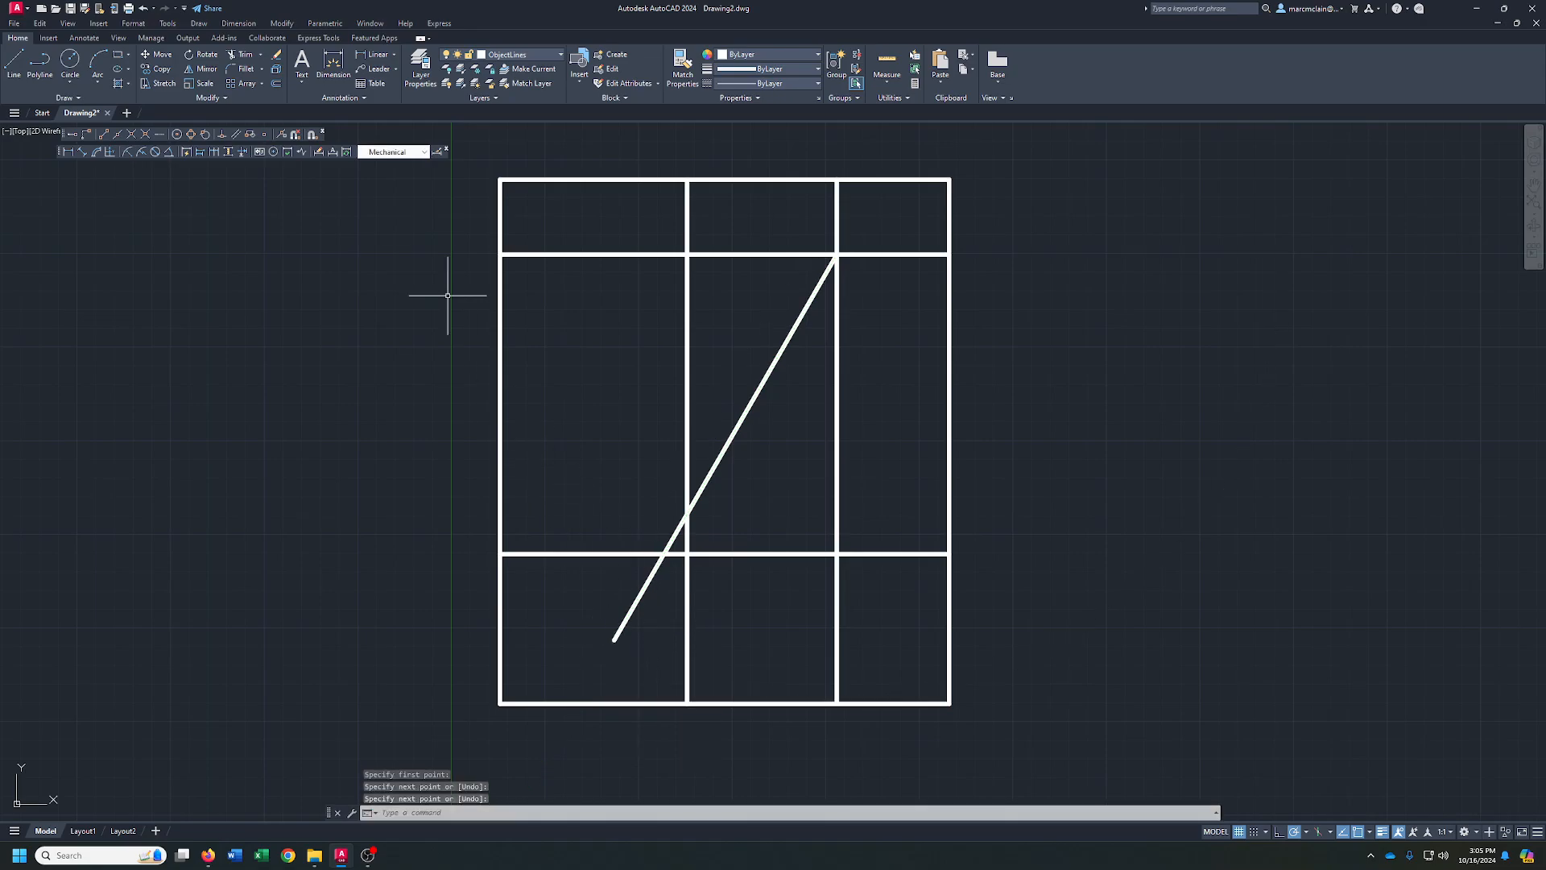
# - Fillet the lower horizontal line's left portion to the angled line with radius 0 for a sharp corner
pyautogui.click(242, 68)
pyautogui.rightClick(343, 448)
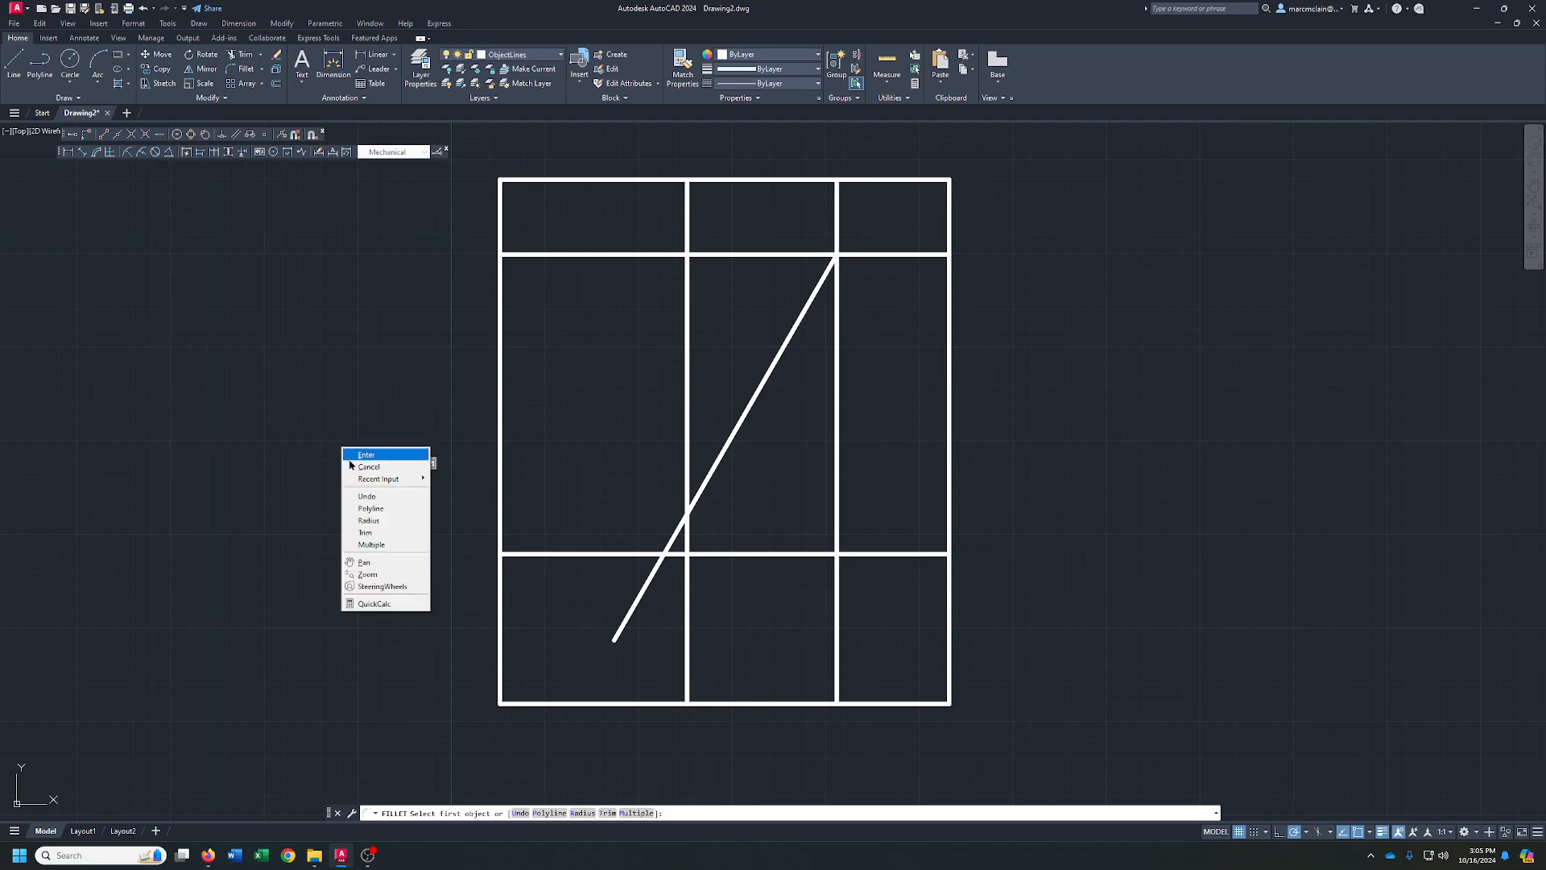
pyautogui.click(370, 521)
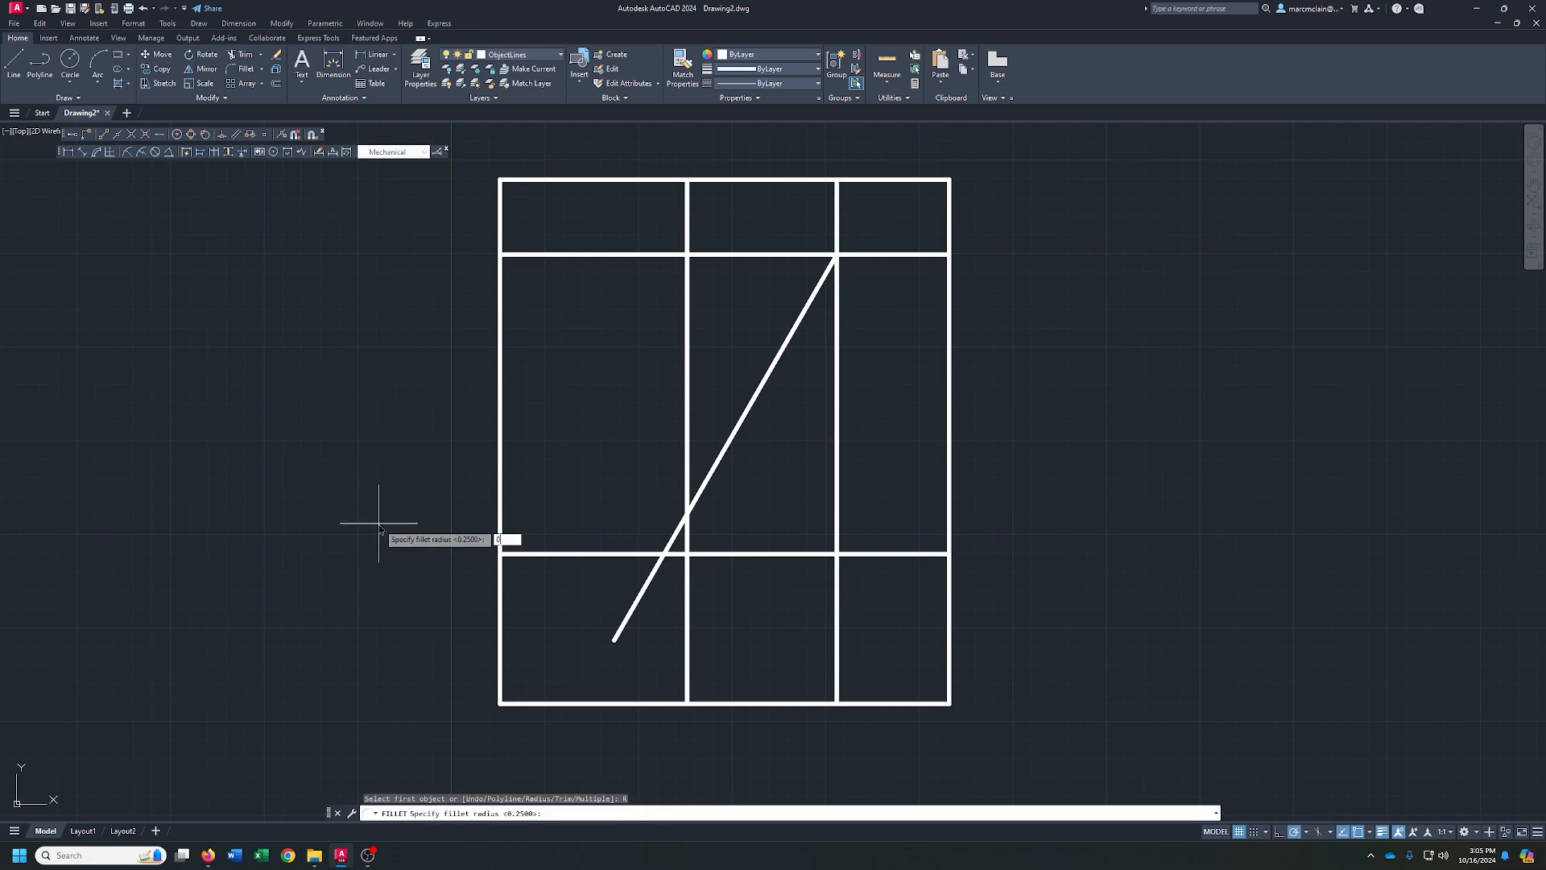
pyautogui.write('0')
pyautogui.press('Return')
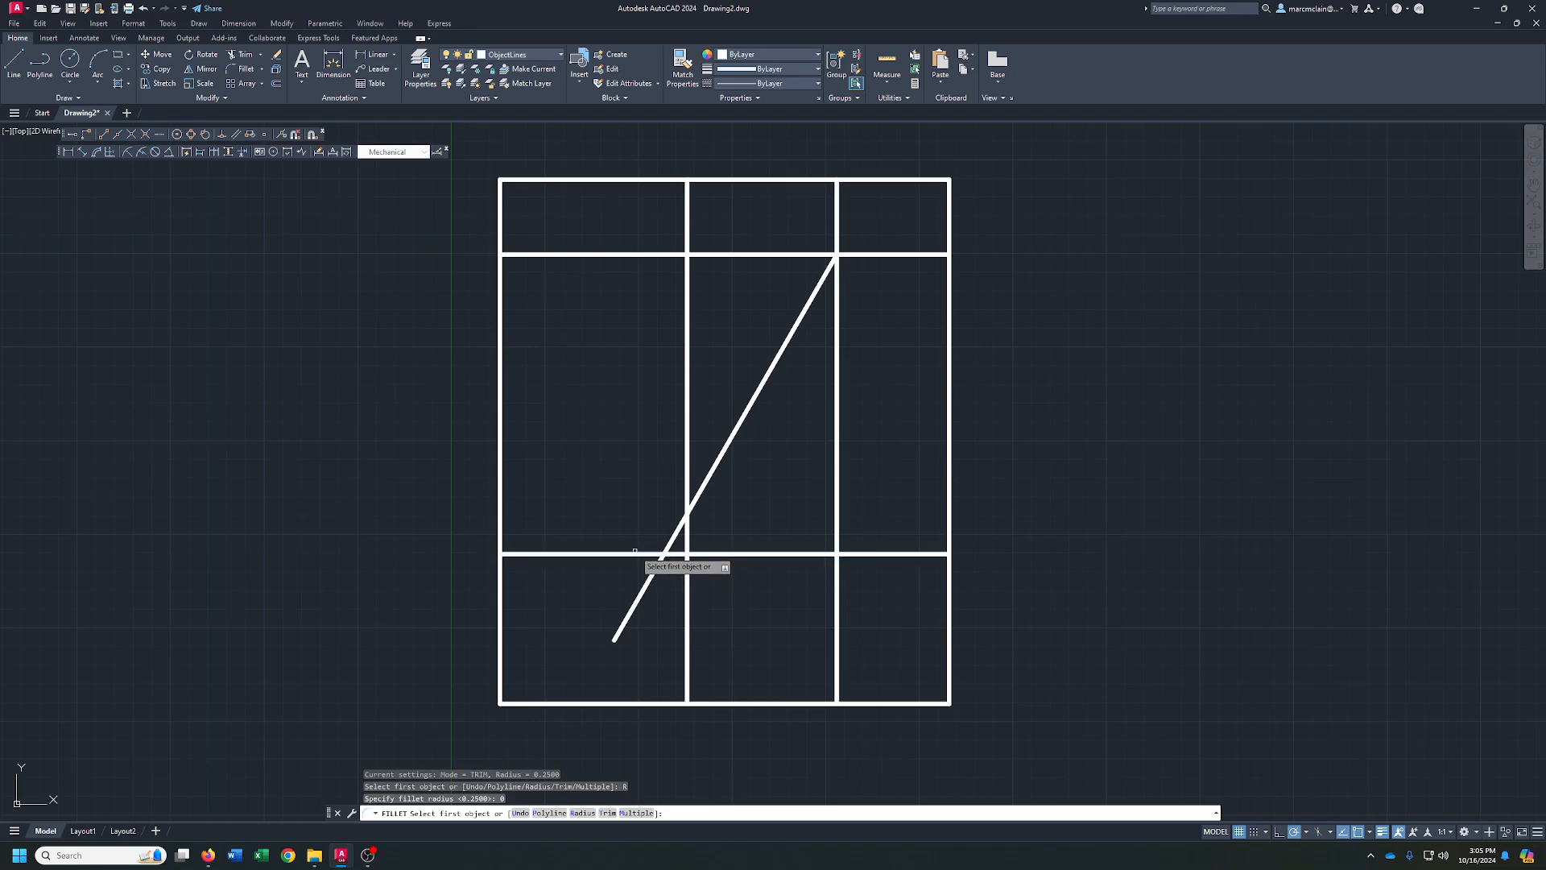
pyautogui.click(635, 552)
pyautogui.click(716, 486)
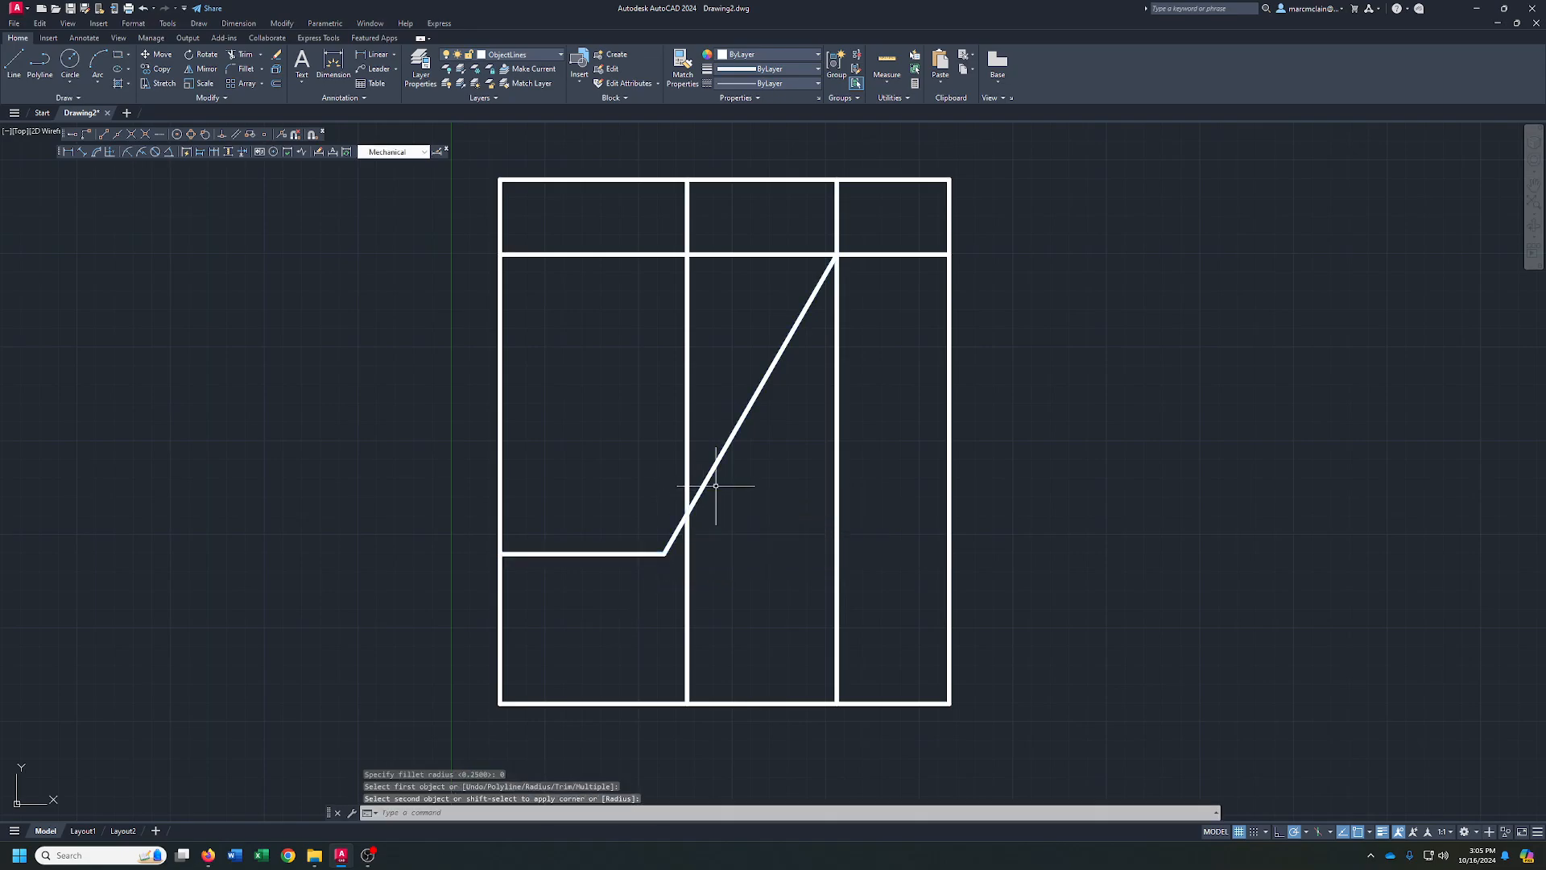
# - Trim off the portion of the left interior vertical line that lies below the angled line
pyautogui.click(261, 58)
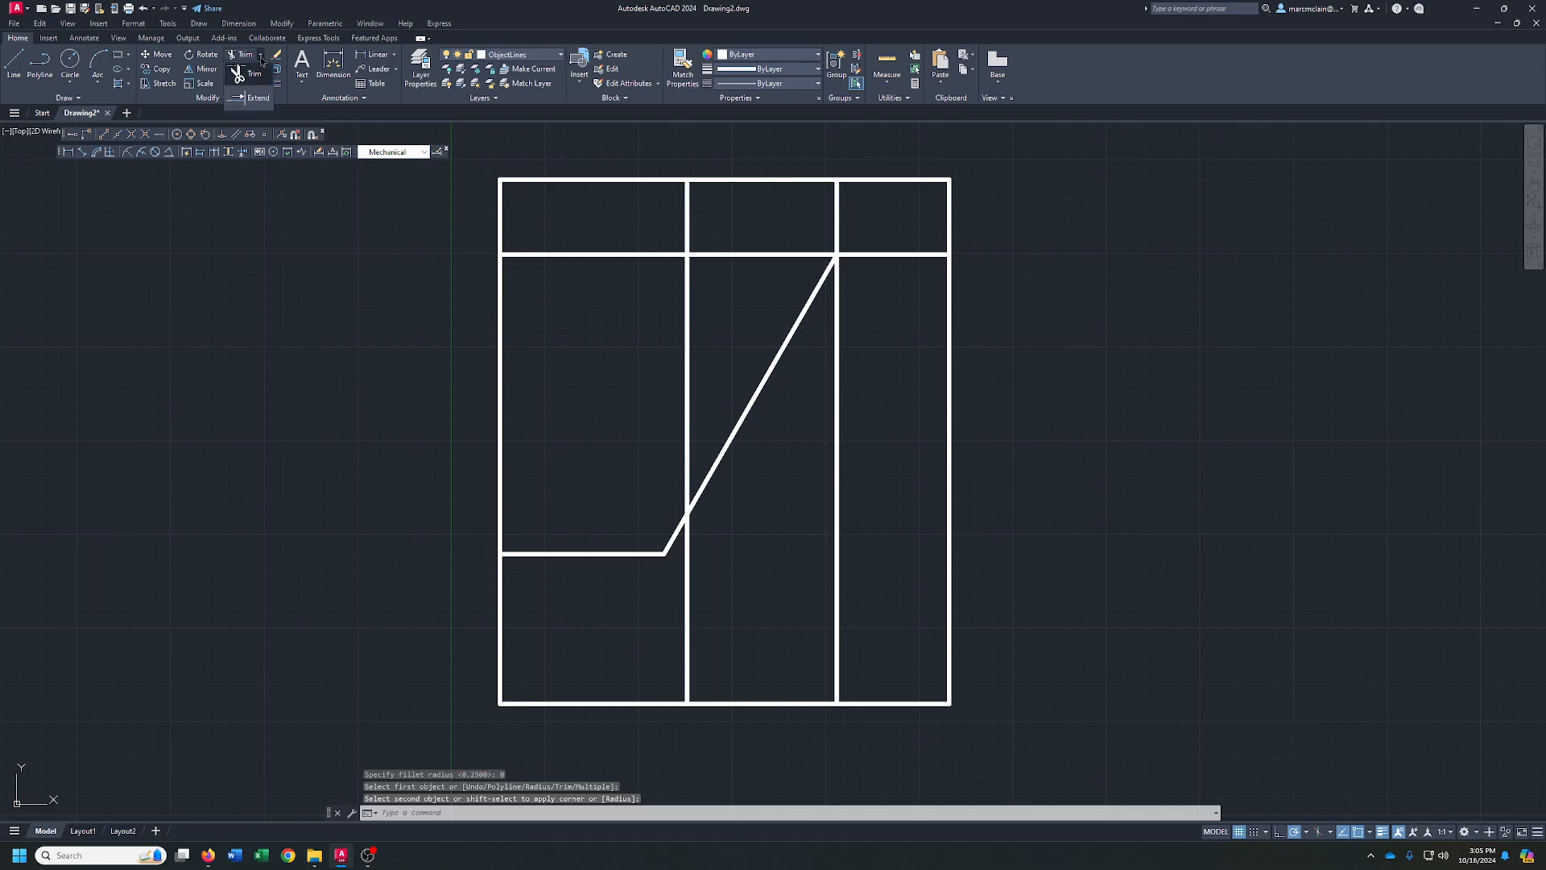
pyautogui.click(253, 74)
pyautogui.click(705, 604)
pyautogui.click(659, 609)
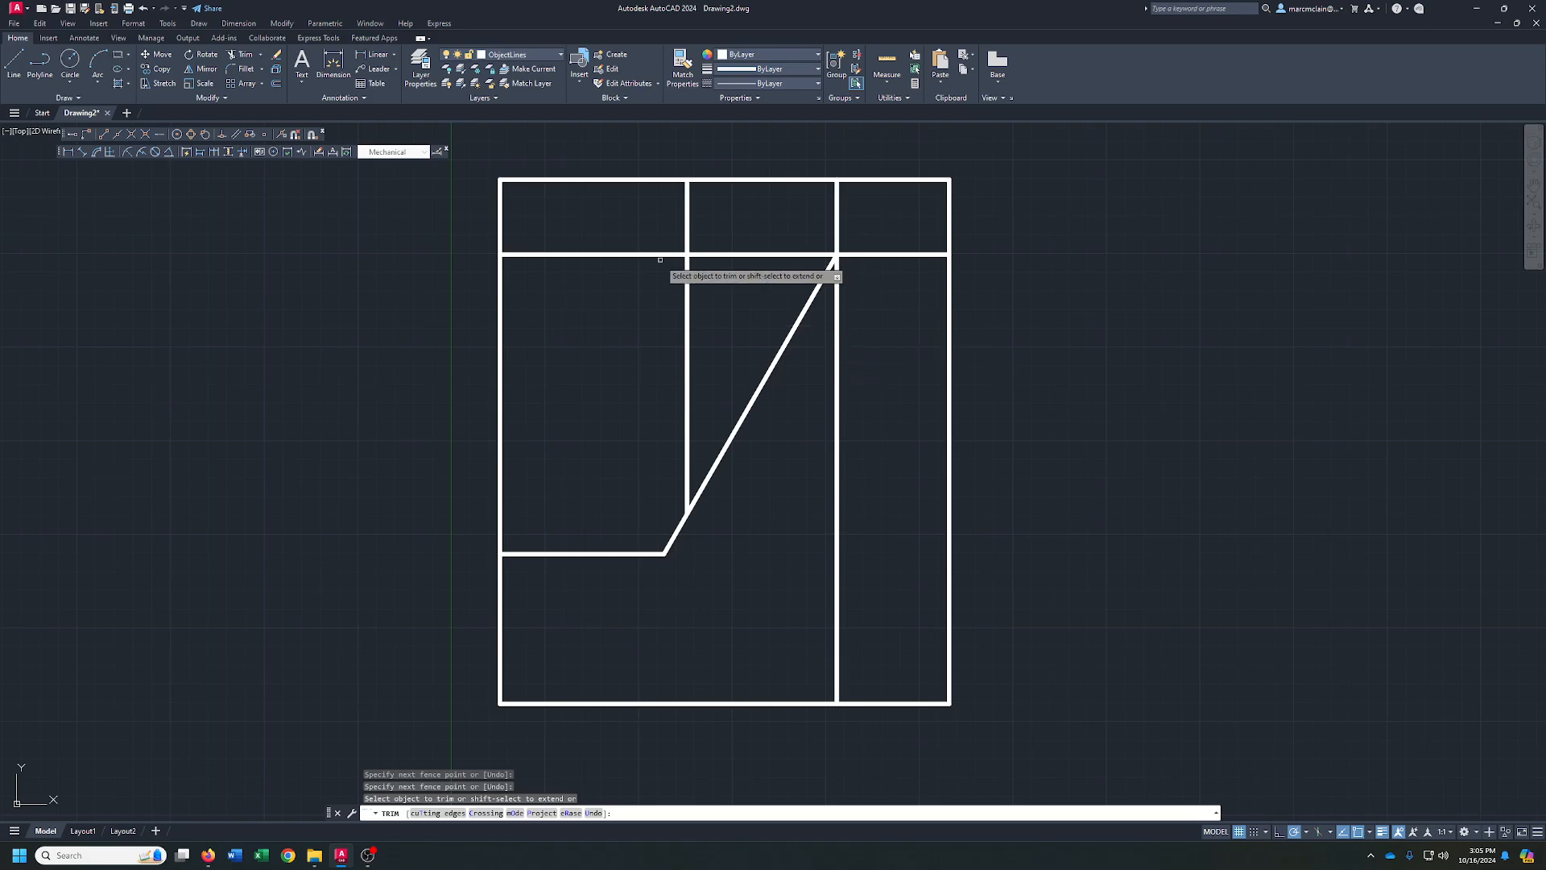
# - Fillet the upper horizontal line's right portion and the right interior vertical line into a sharp corner at the angled line's upper end
pyautogui.click(243, 69)
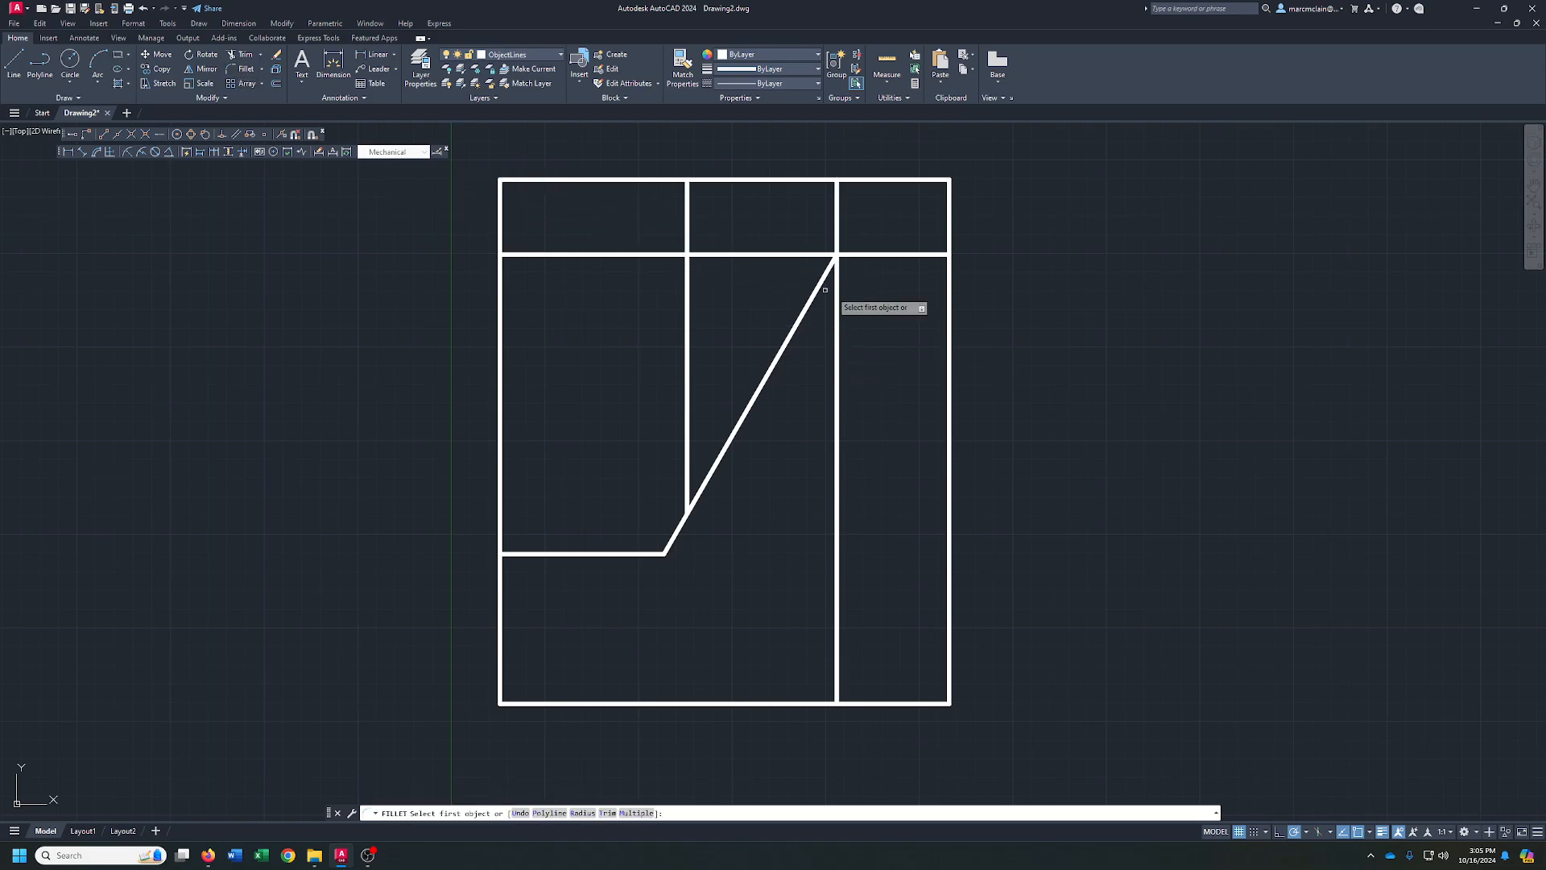
pyautogui.click(856, 254)
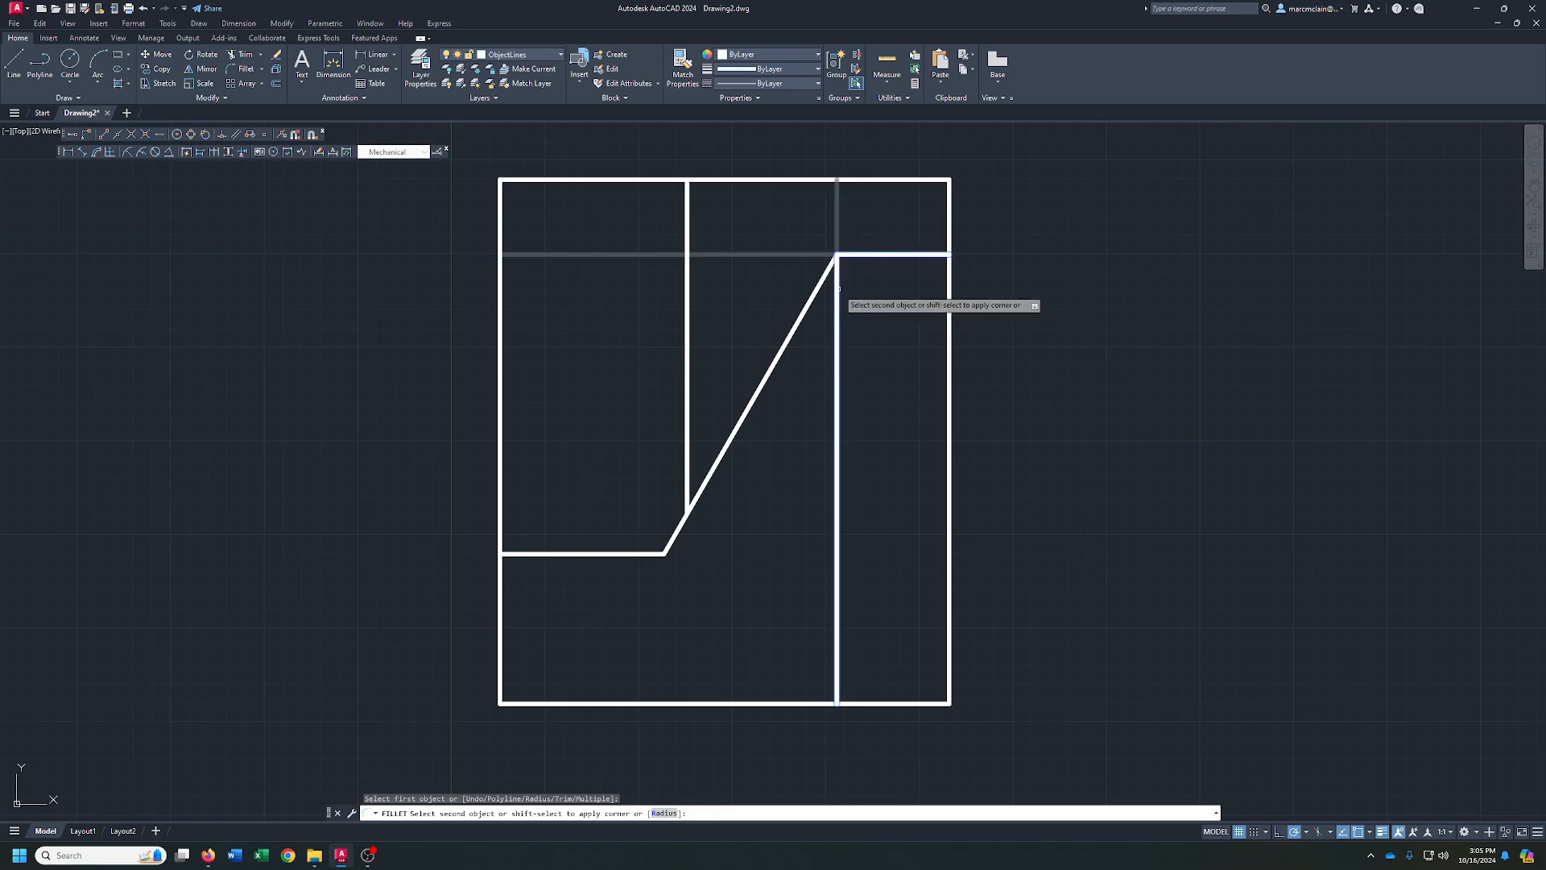
pyautogui.click(838, 290)
# - Move the right interior vertical line to the CenterLines layer
pyautogui.click(874, 397)
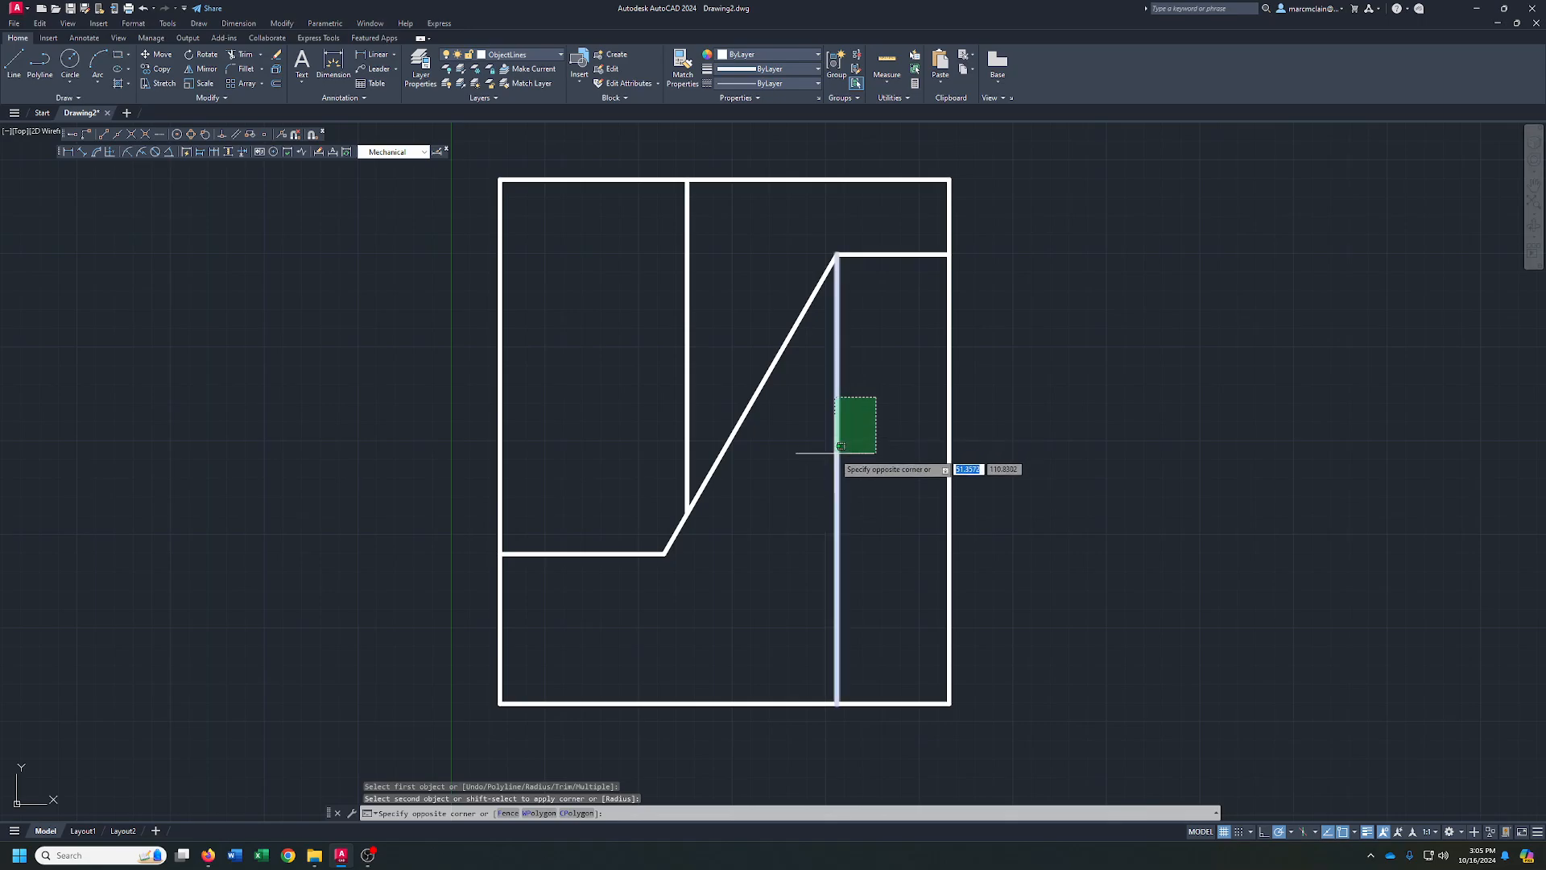
pyautogui.click(832, 457)
pyautogui.click(535, 58)
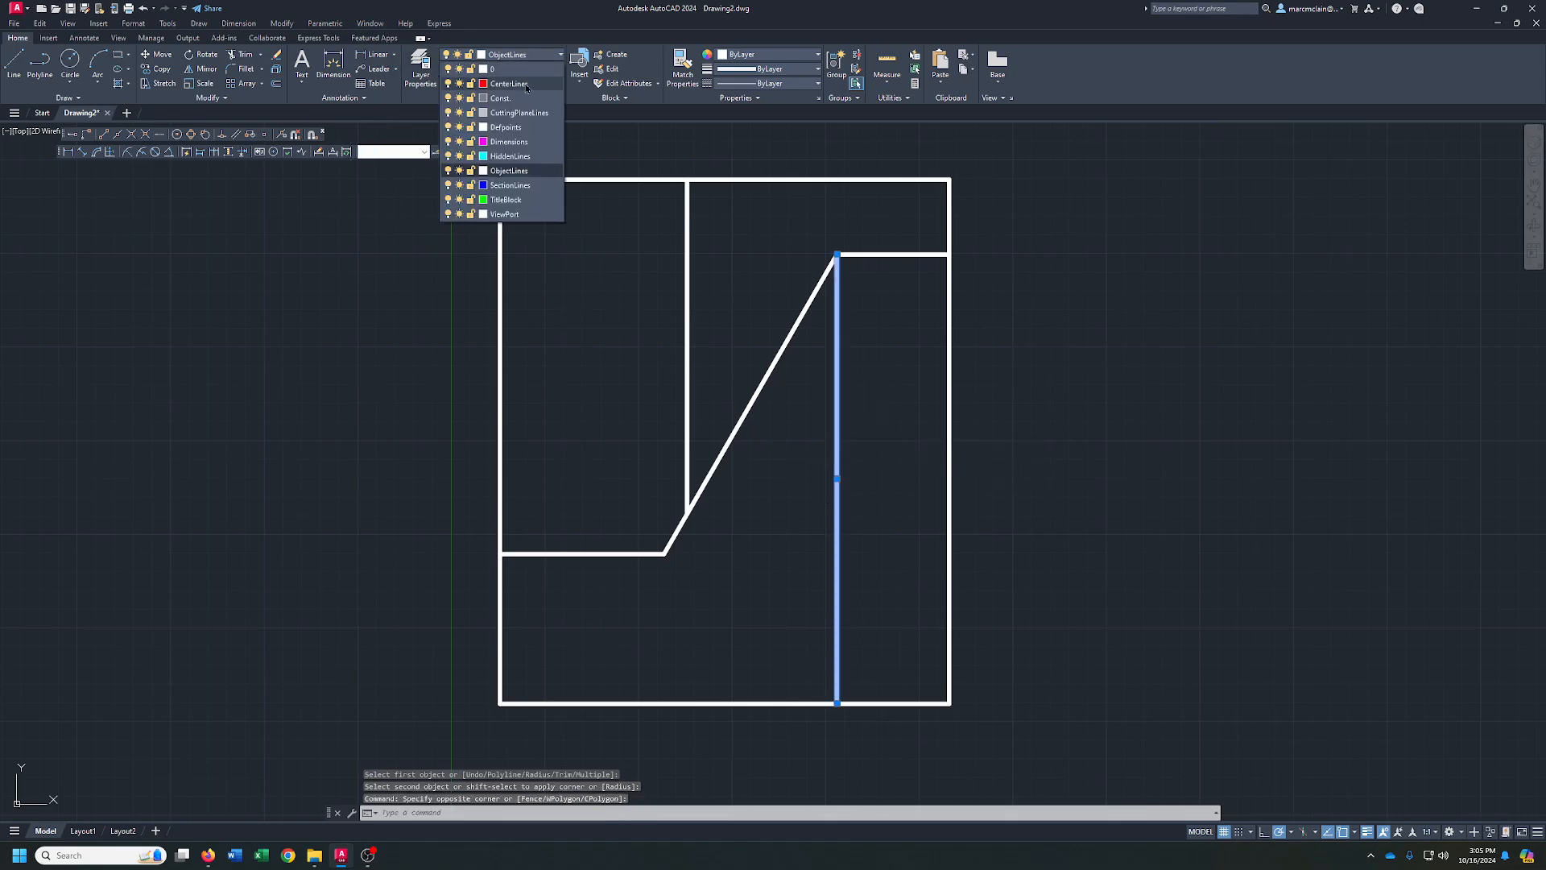
pyautogui.click(505, 84)
pyautogui.press('Escape')
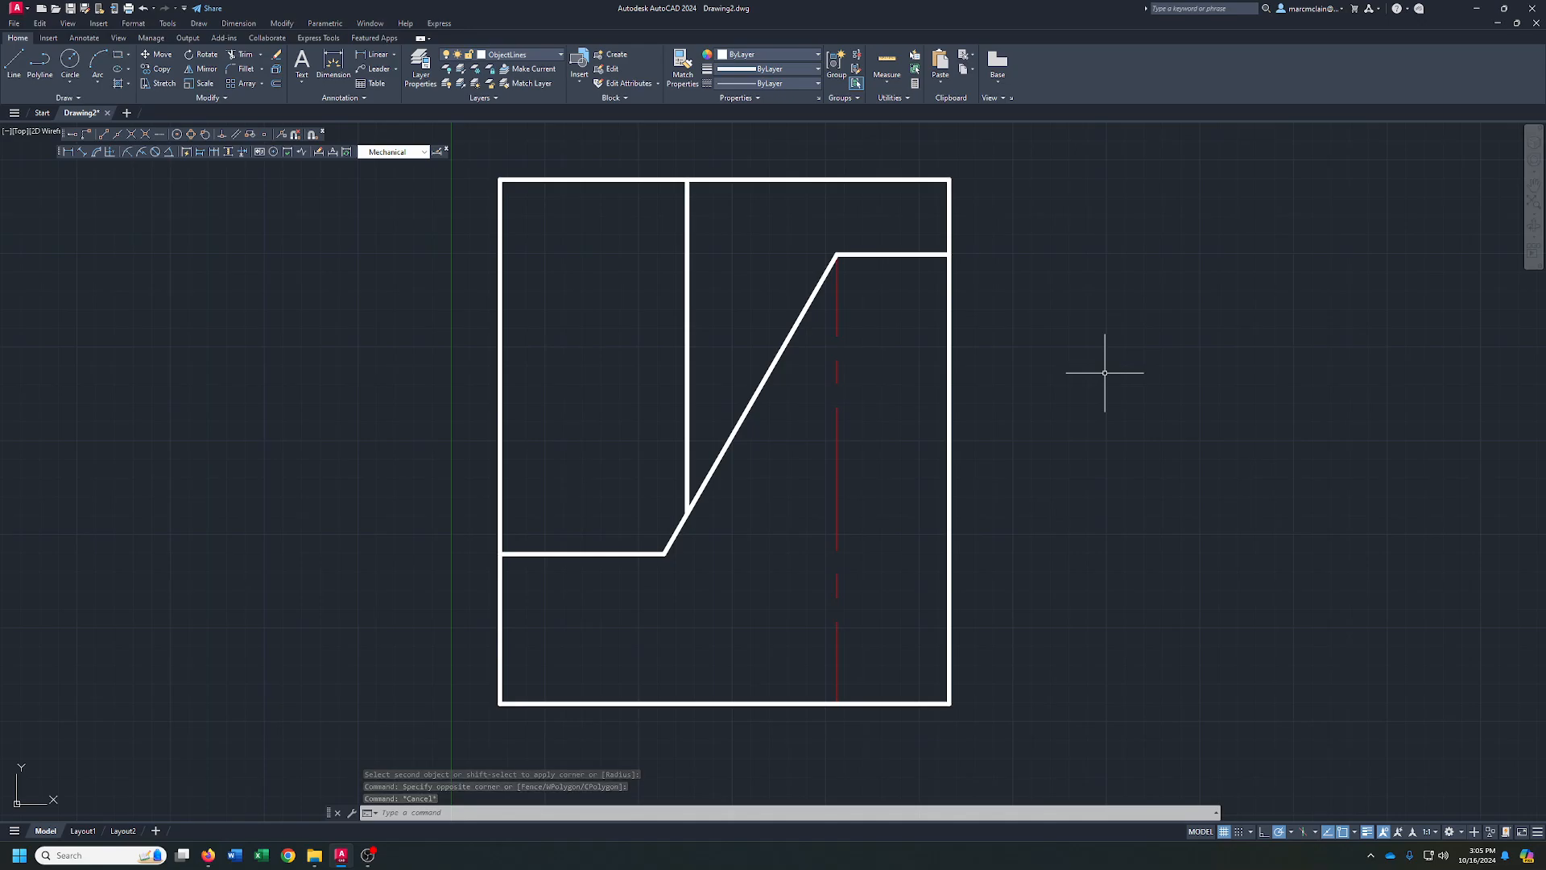
# - Set the global linetype scale factor (LTSCALE) to 12.7
pyautogui.write('ltscale')
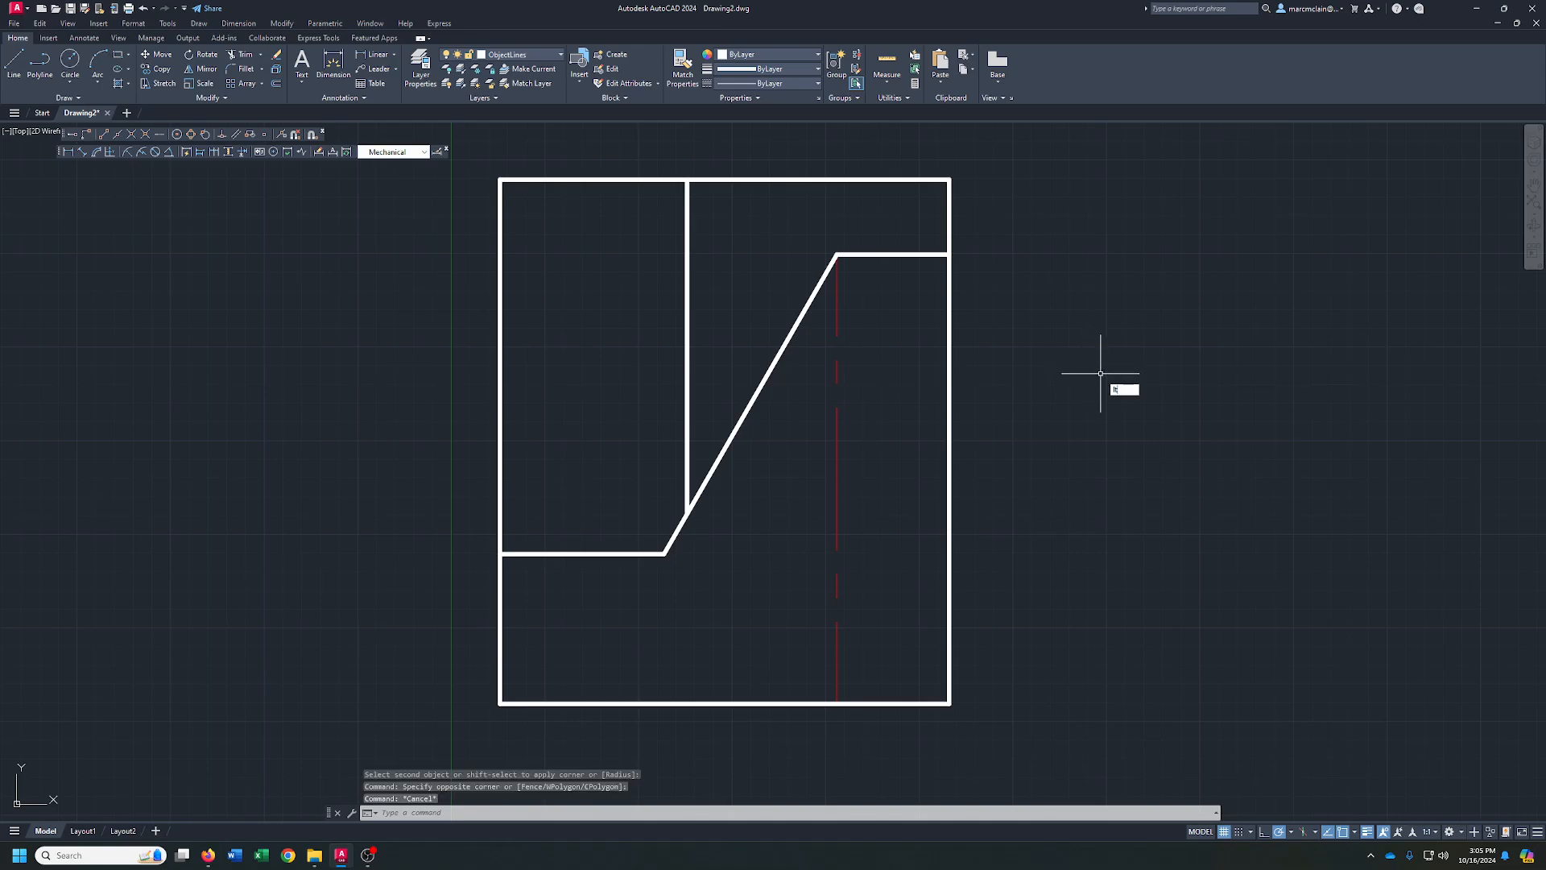
pyautogui.press('Return')
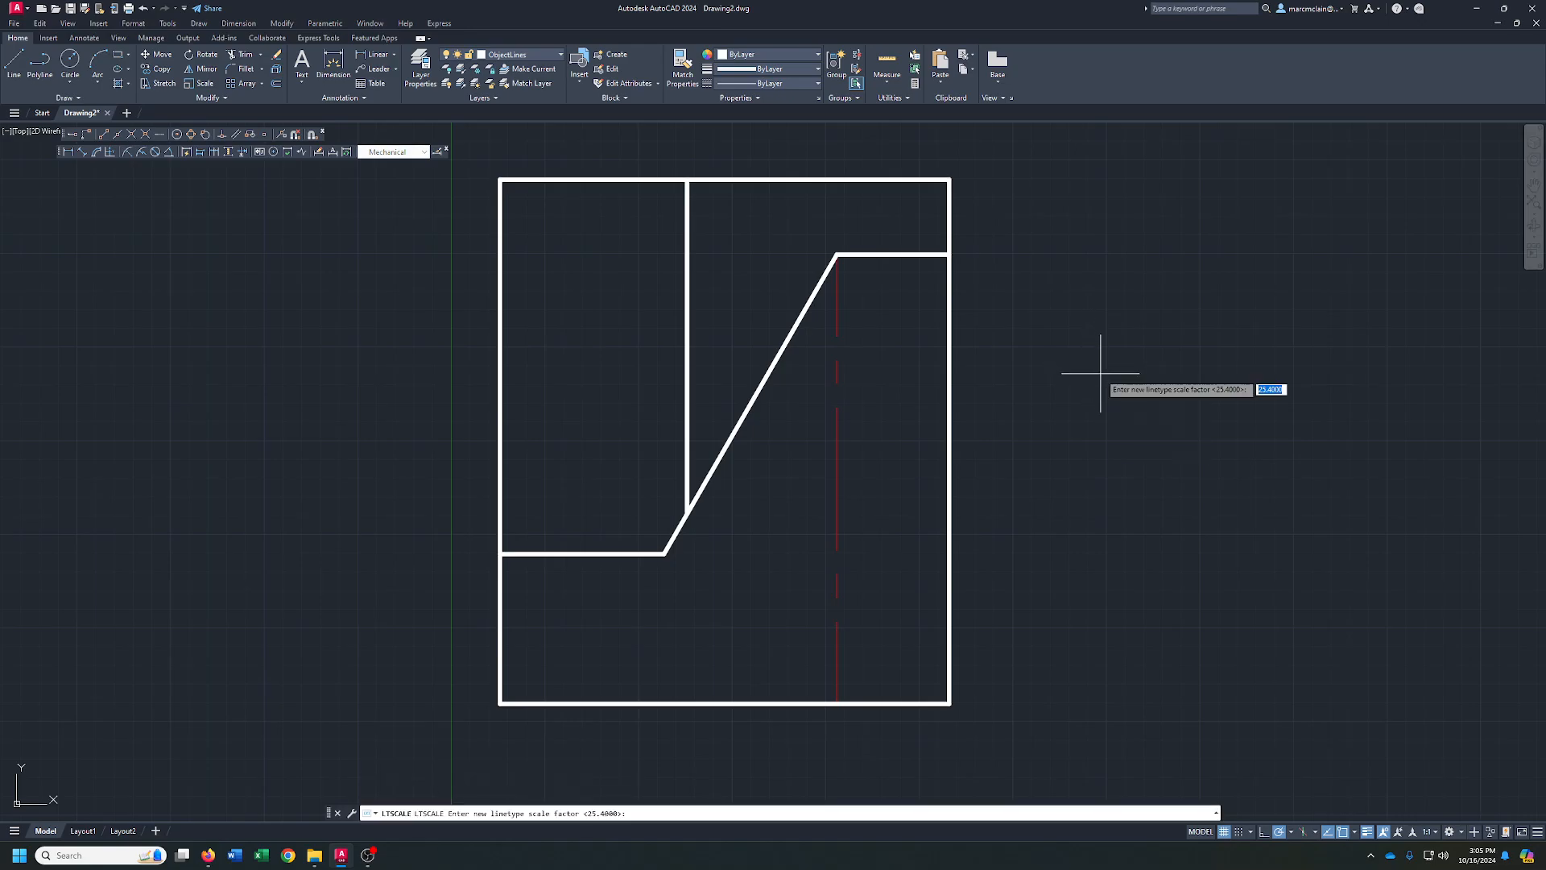
pyautogui.press('Return')
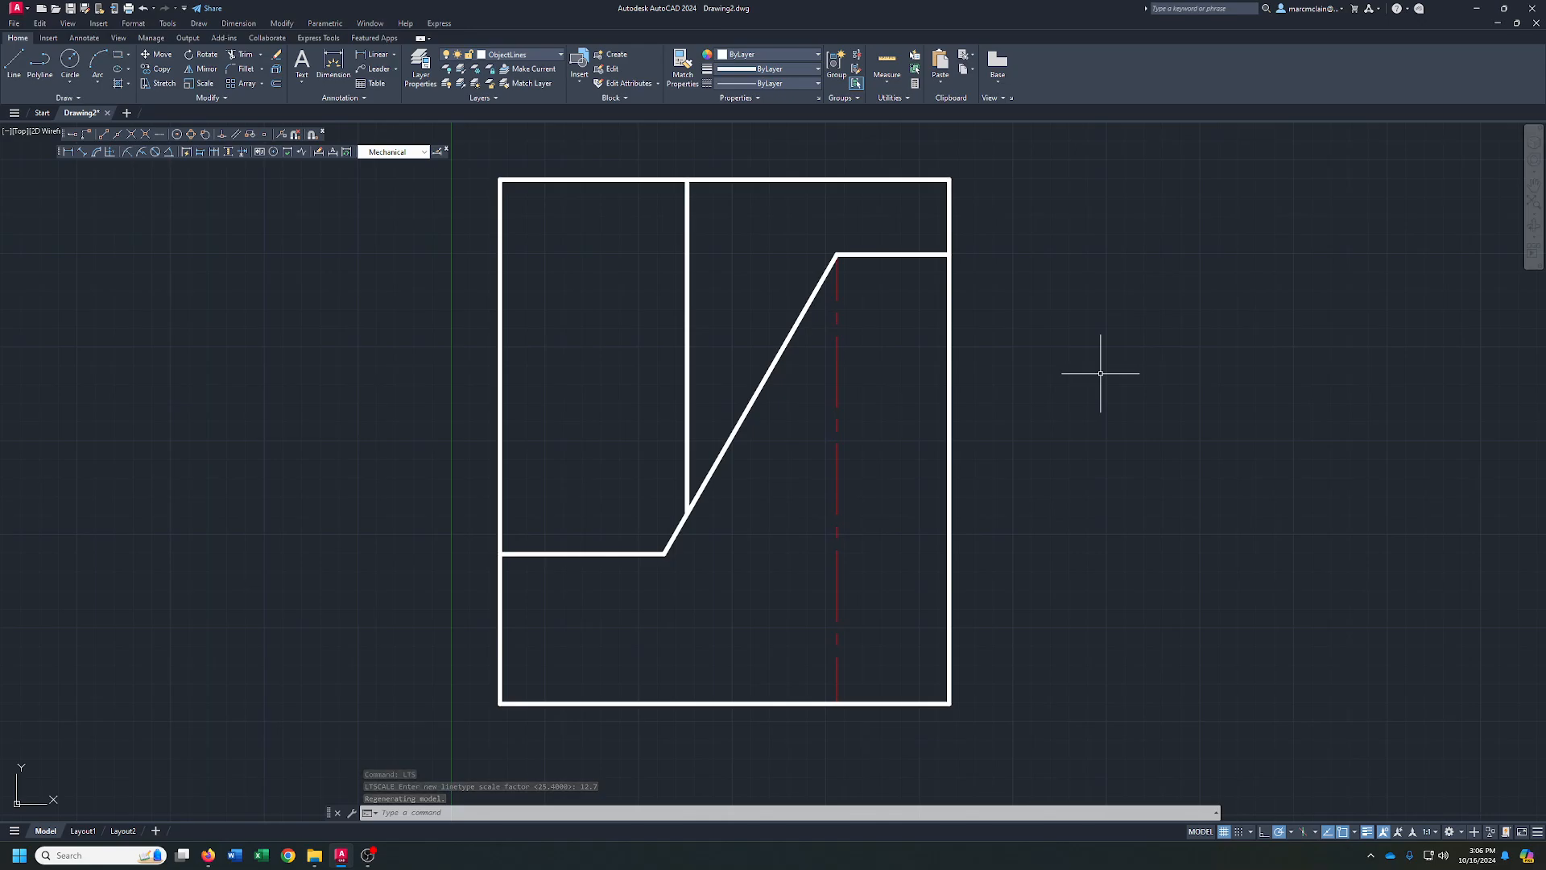
# - Offset the part's bottom edge upward by 35
pyautogui.click(277, 84)
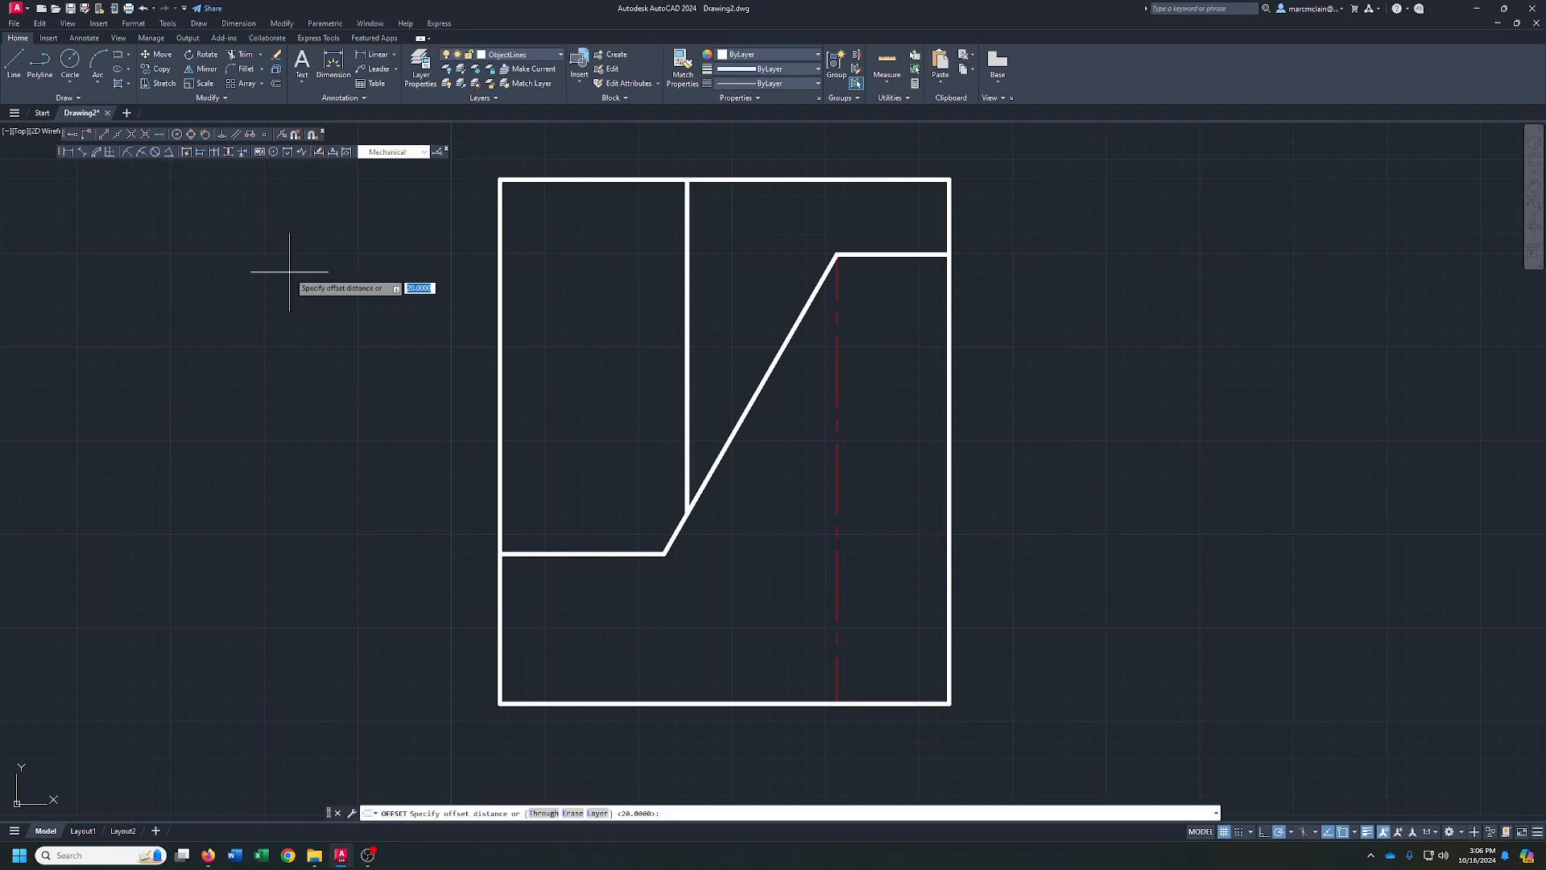
pyautogui.press('Return')
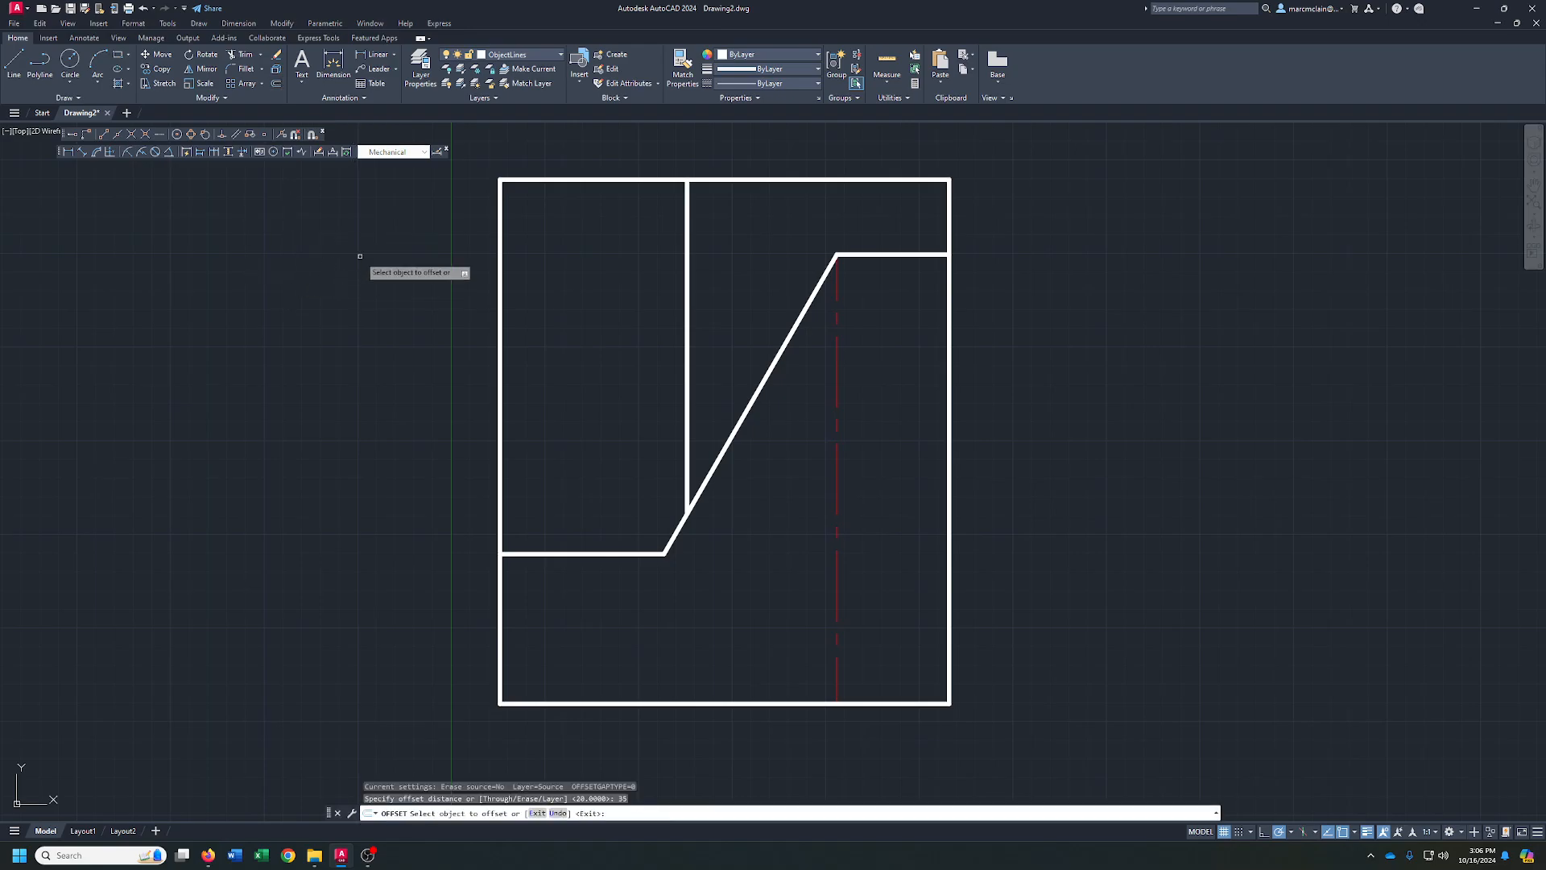
pyautogui.click(782, 703)
pyautogui.click(761, 581)
pyautogui.rightClick(868, 360)
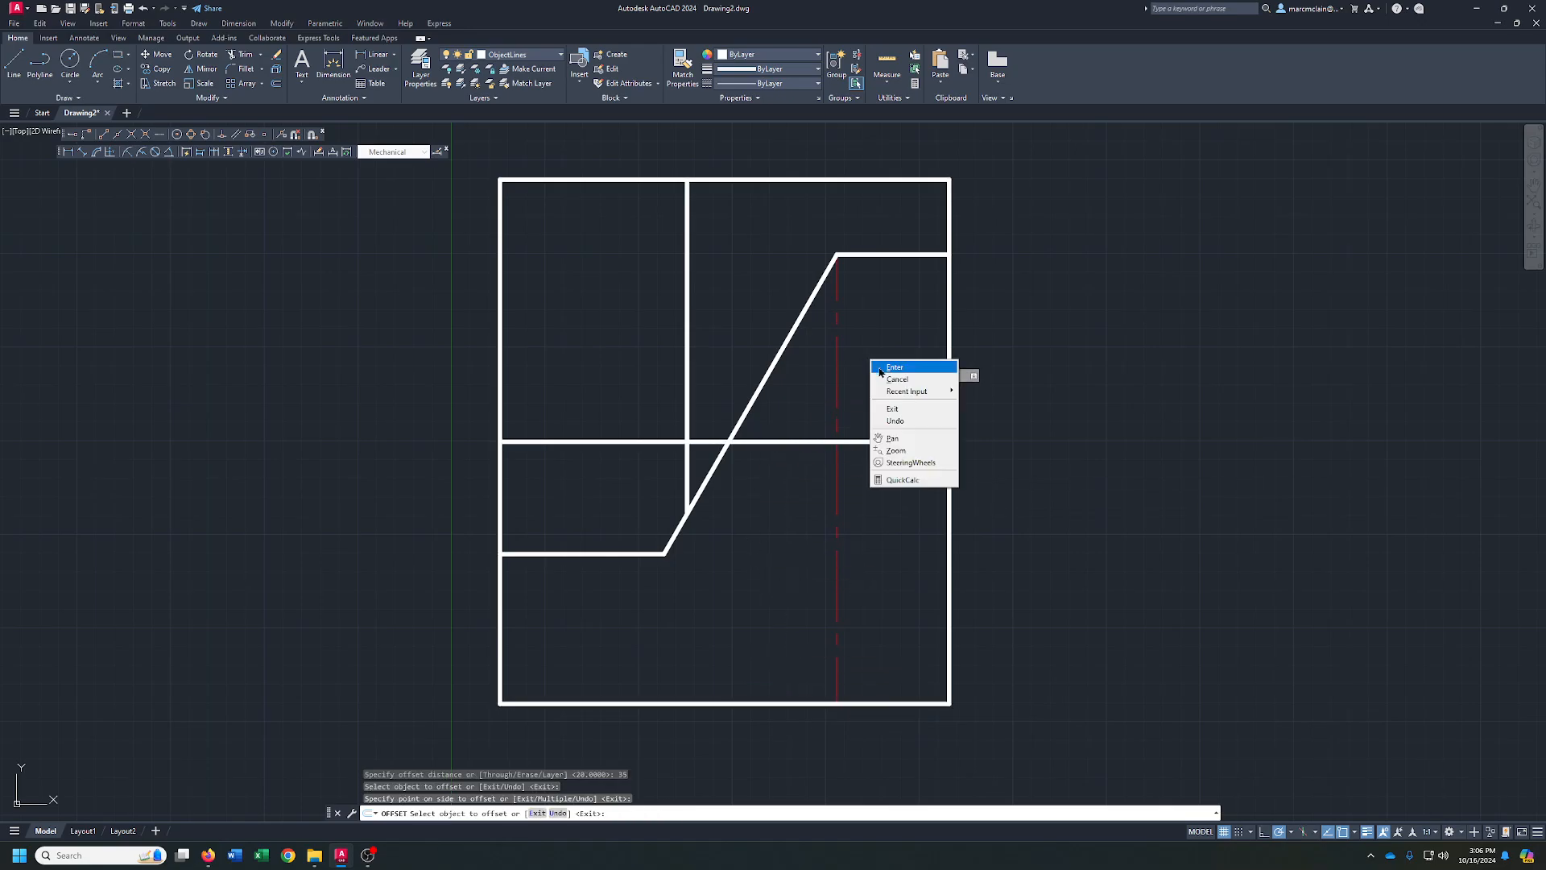
pyautogui.click(897, 366)
pyautogui.press('Return')
# - Move the horizontal line at mid-height to the CenterLines layer
pyautogui.click(904, 380)
pyautogui.click(890, 459)
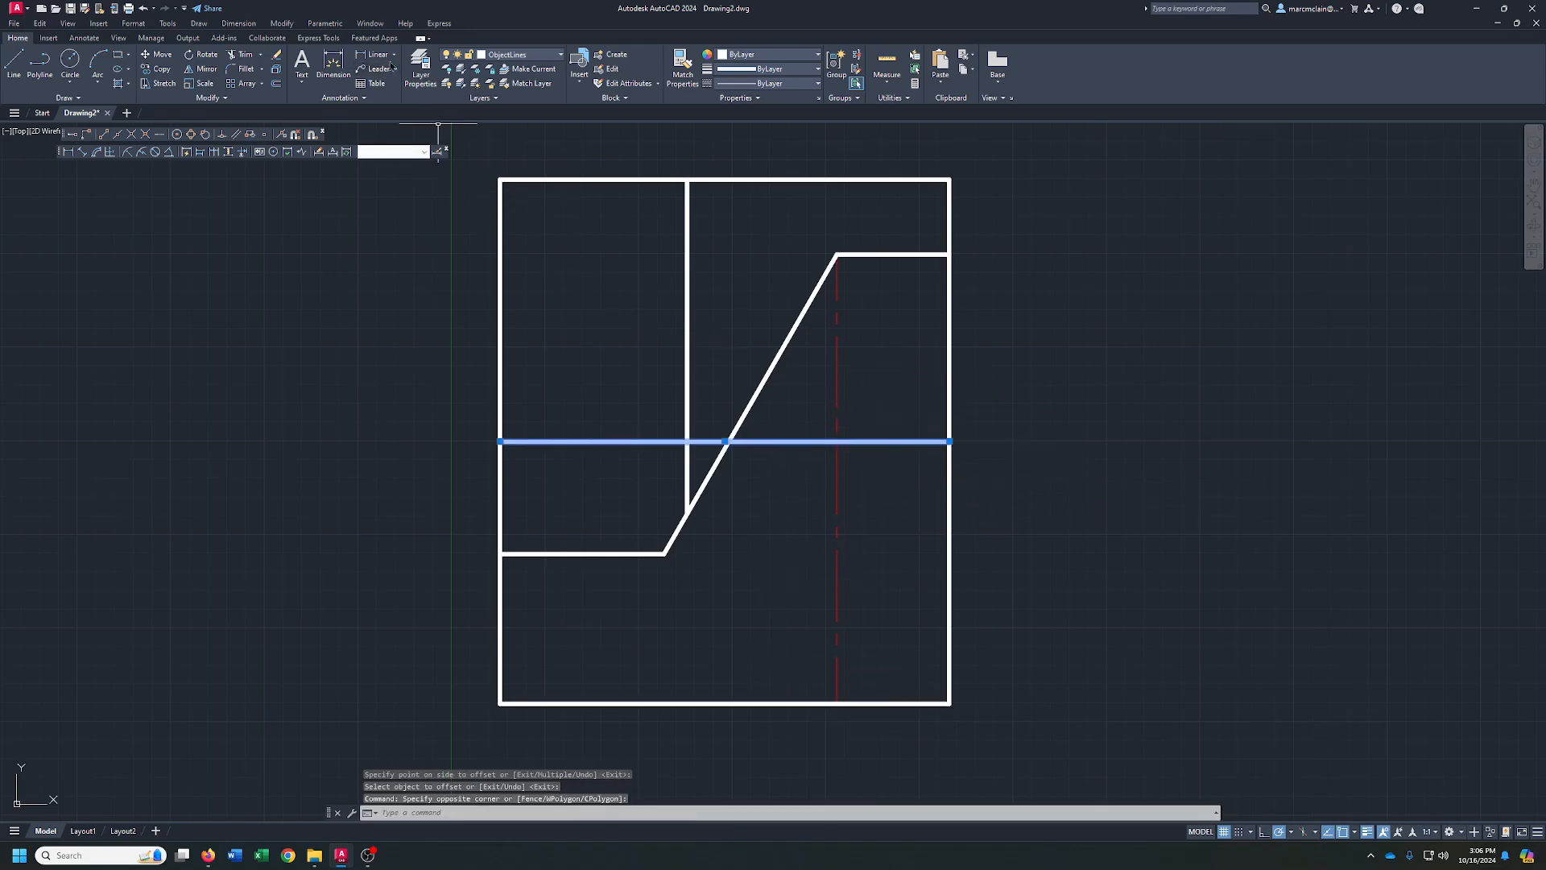
pyautogui.click(556, 55)
pyautogui.click(511, 70)
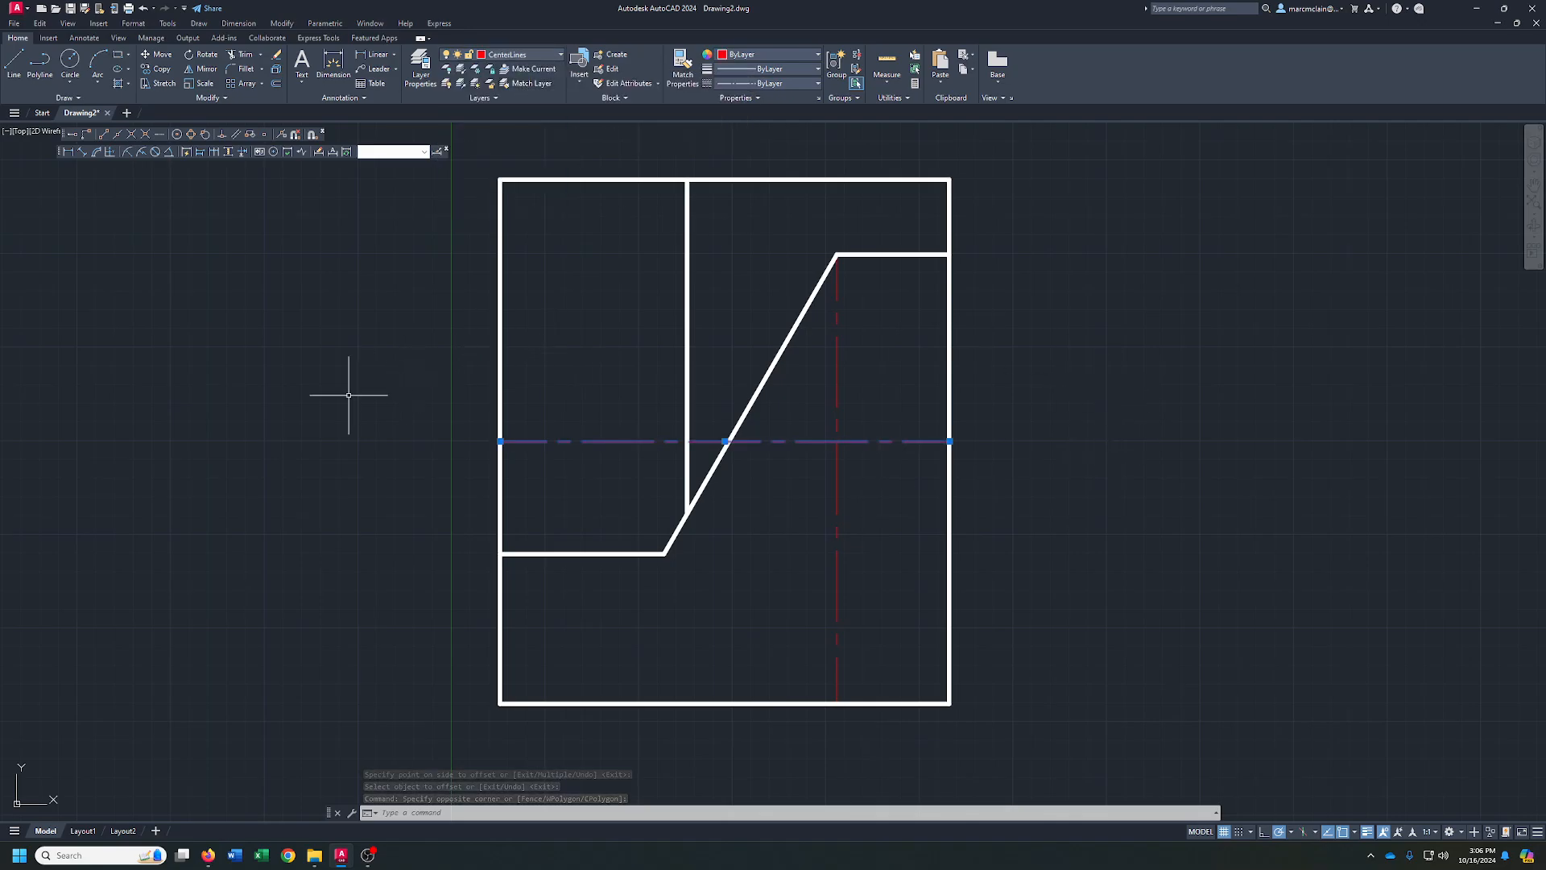
pyautogui.press('Escape')
pyautogui.press('Escape')
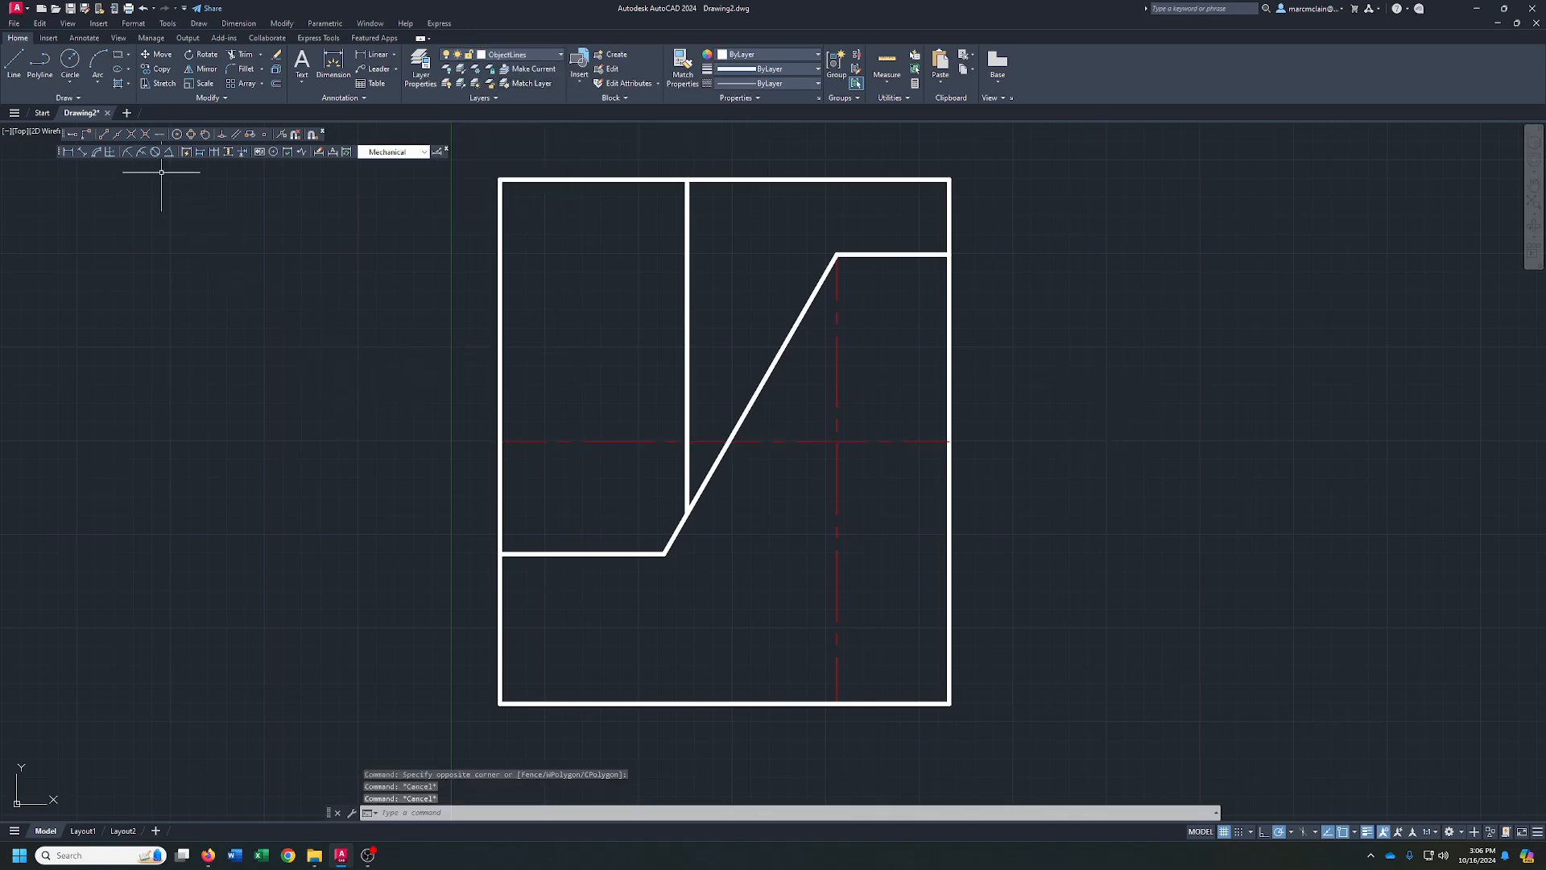
# - Draw a circle of diameter 20 centred on the intersection of the two center lines
pyautogui.click(70, 81)
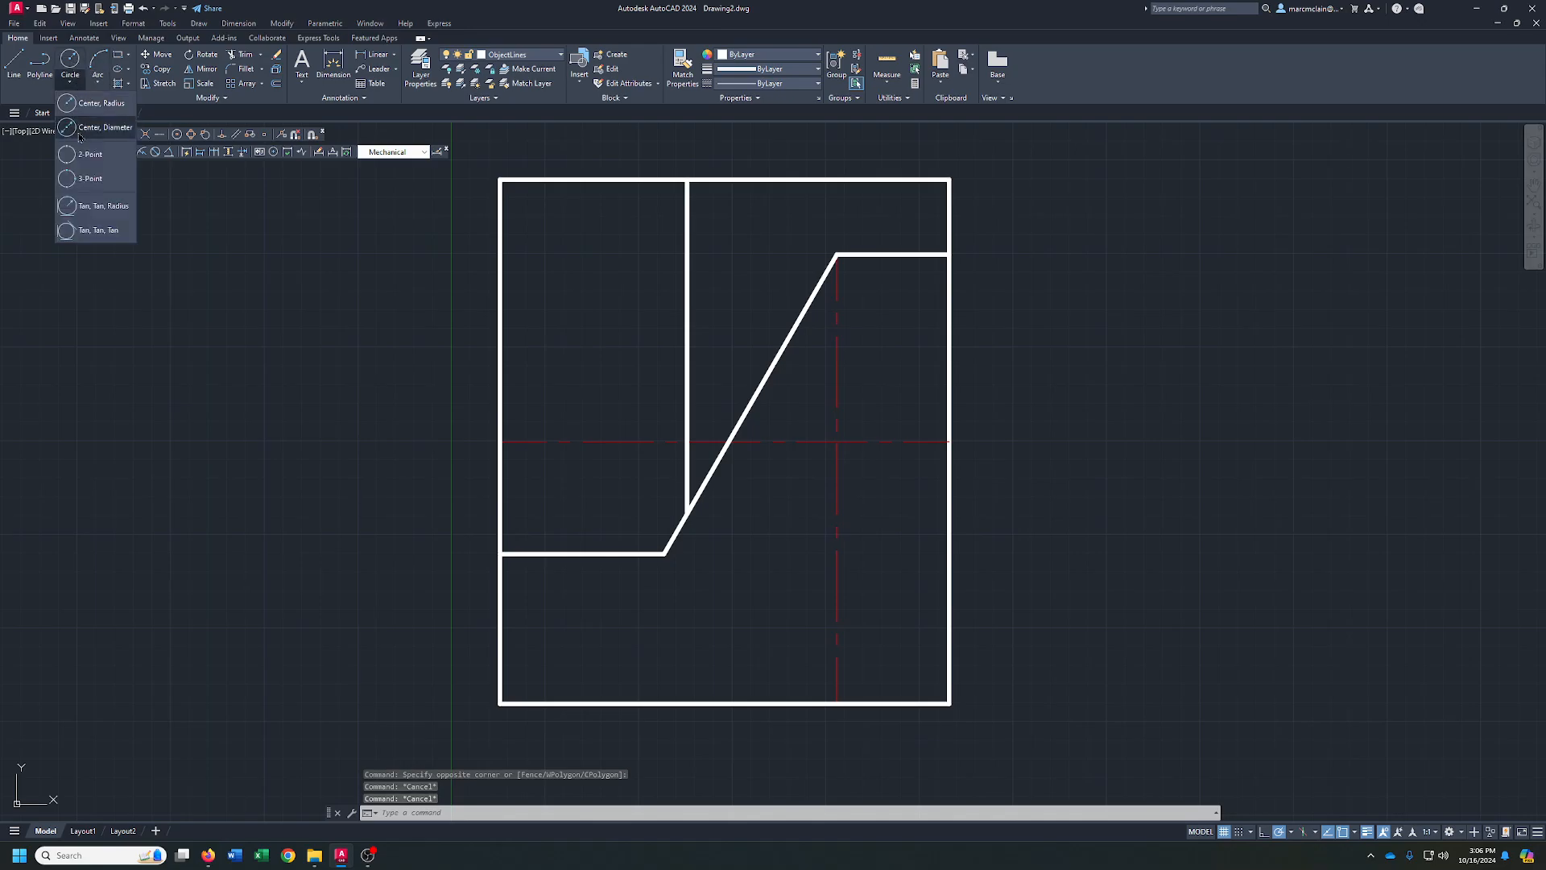
pyautogui.click(79, 137)
pyautogui.click(837, 441)
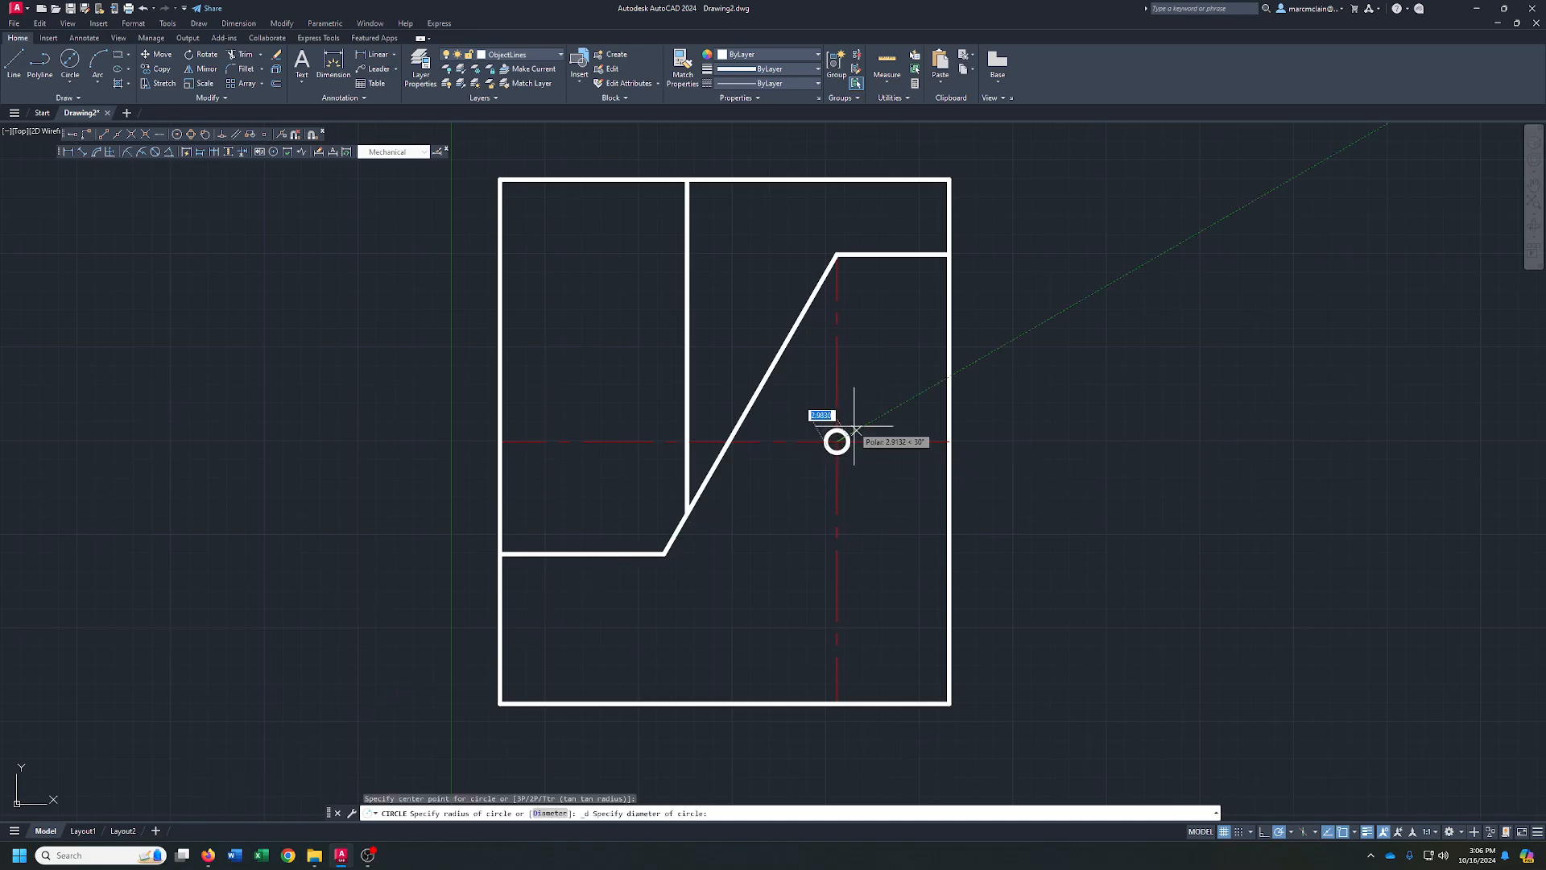
pyautogui.write('20')
pyautogui.press('Return')
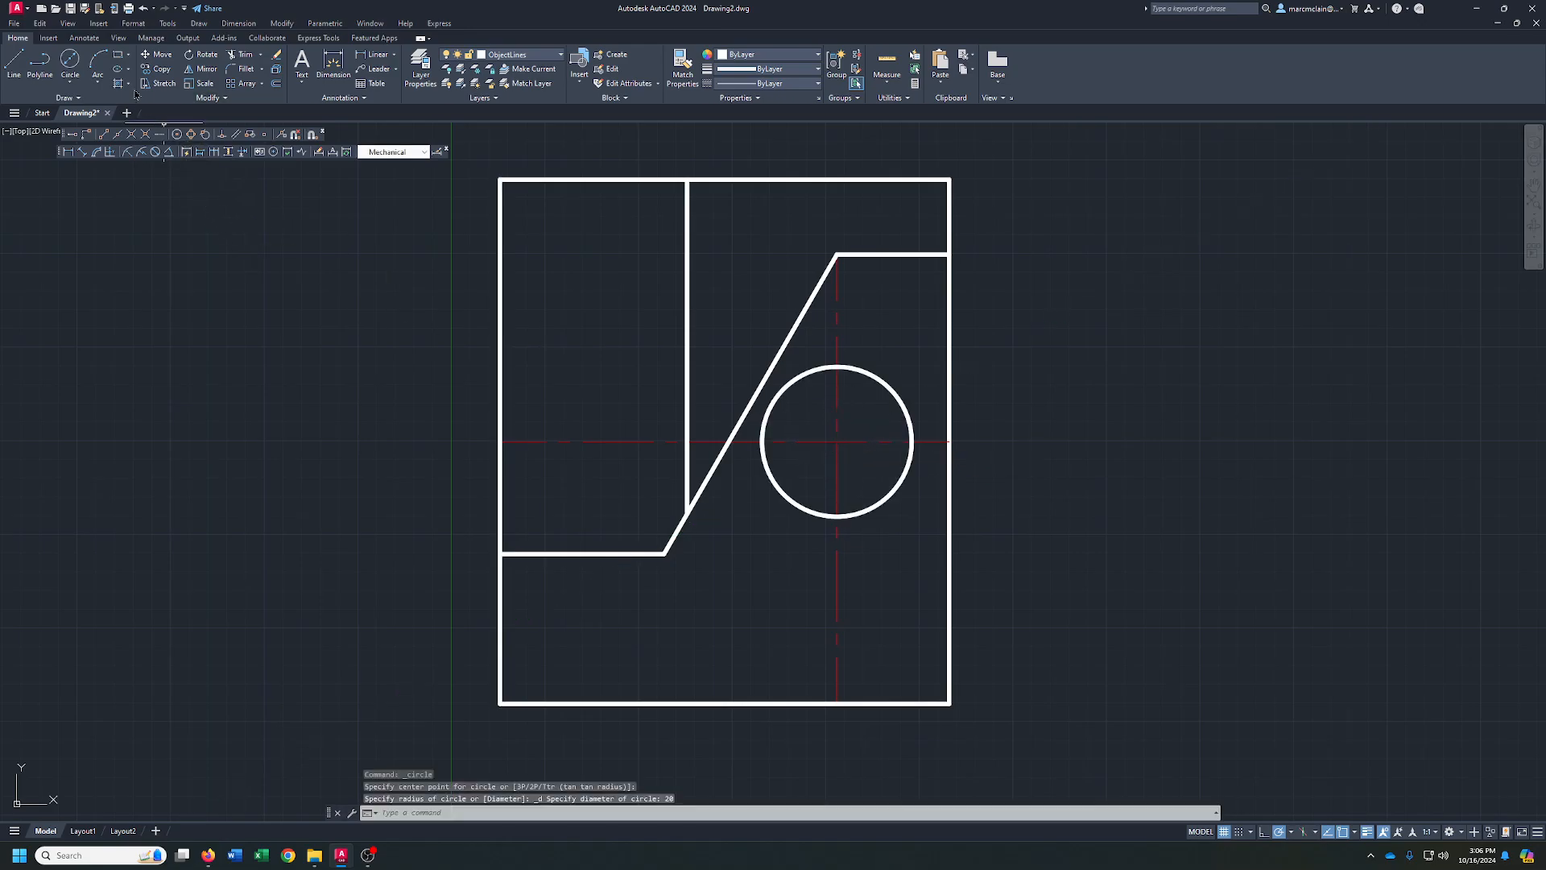
# - Draw a concentric circle of diameter 10 inside the 20 diameter circle
pyautogui.click(71, 60)
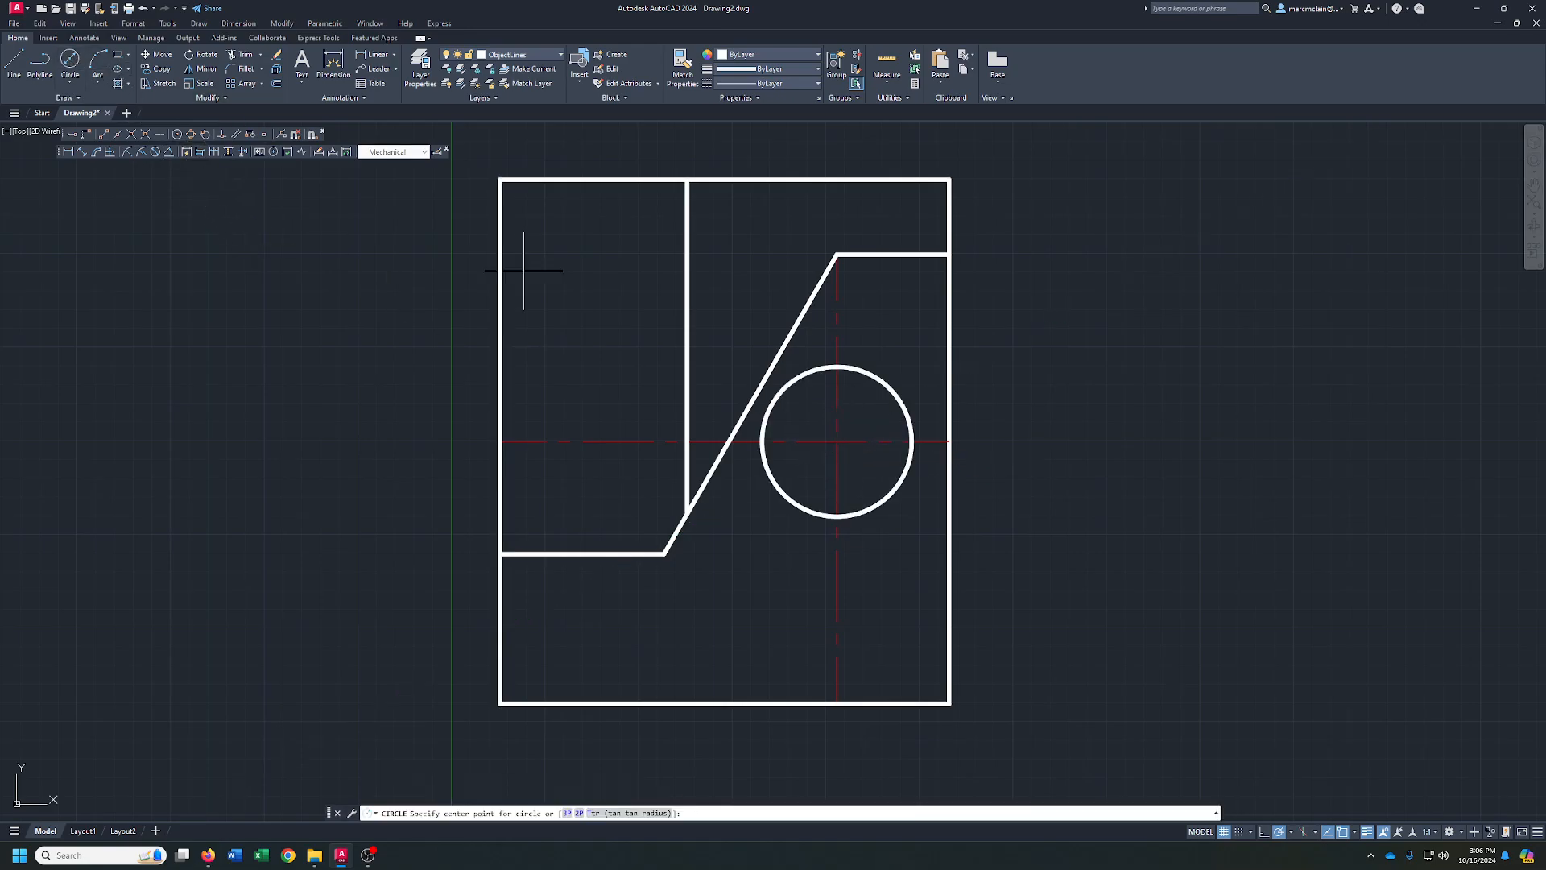
pyautogui.click(837, 442)
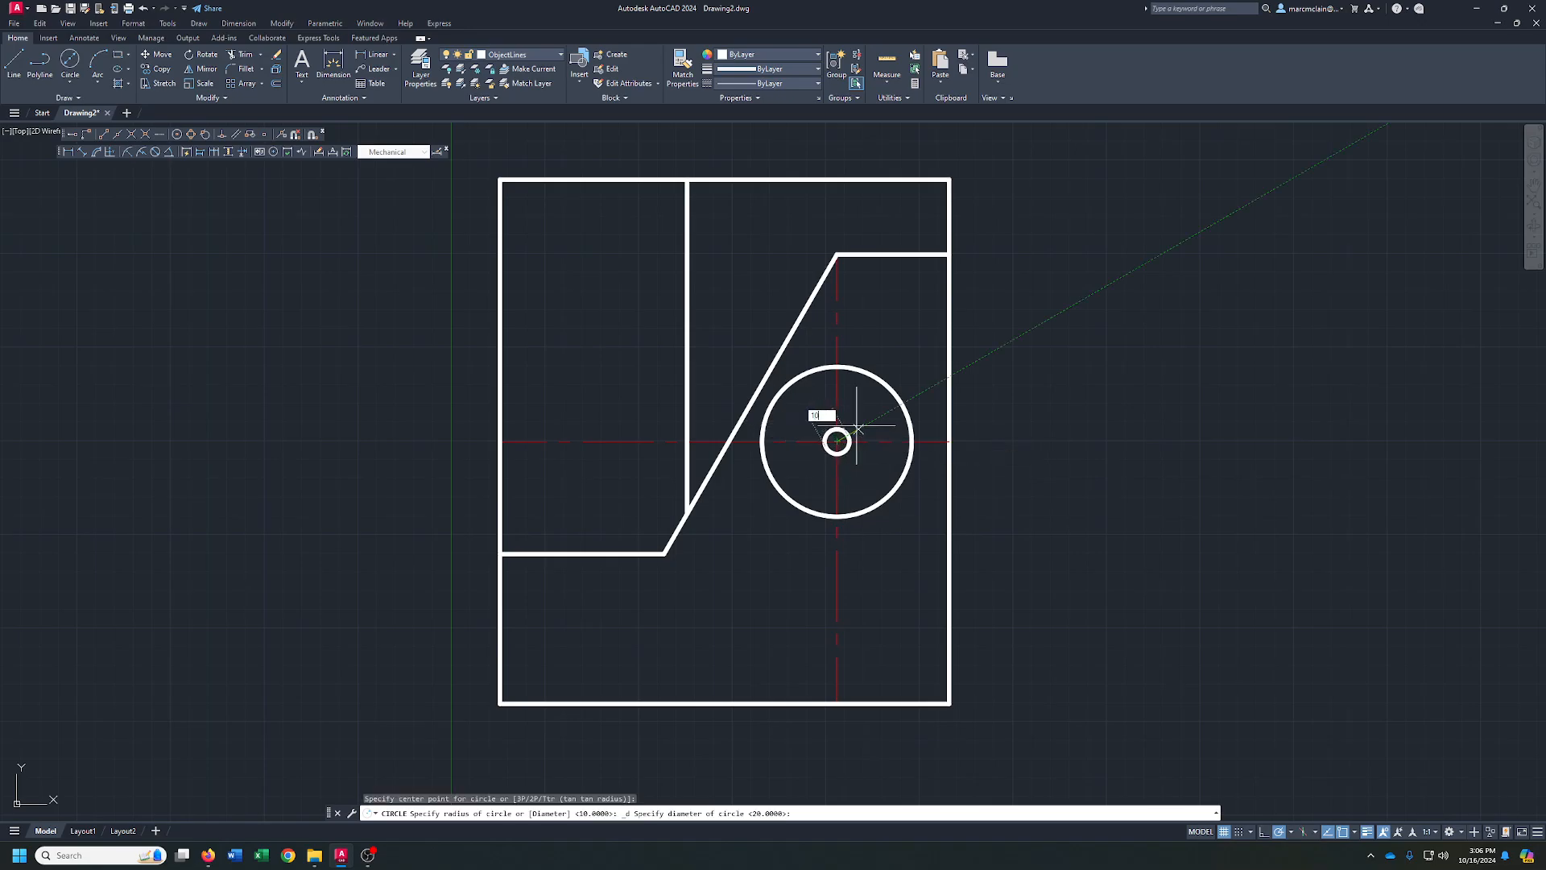
pyautogui.write('10')
pyautogui.press('Return')
# - Trim both center lines back to the 20 diameter circle, using that circle as the cutting edge
pyautogui.click(246, 56)
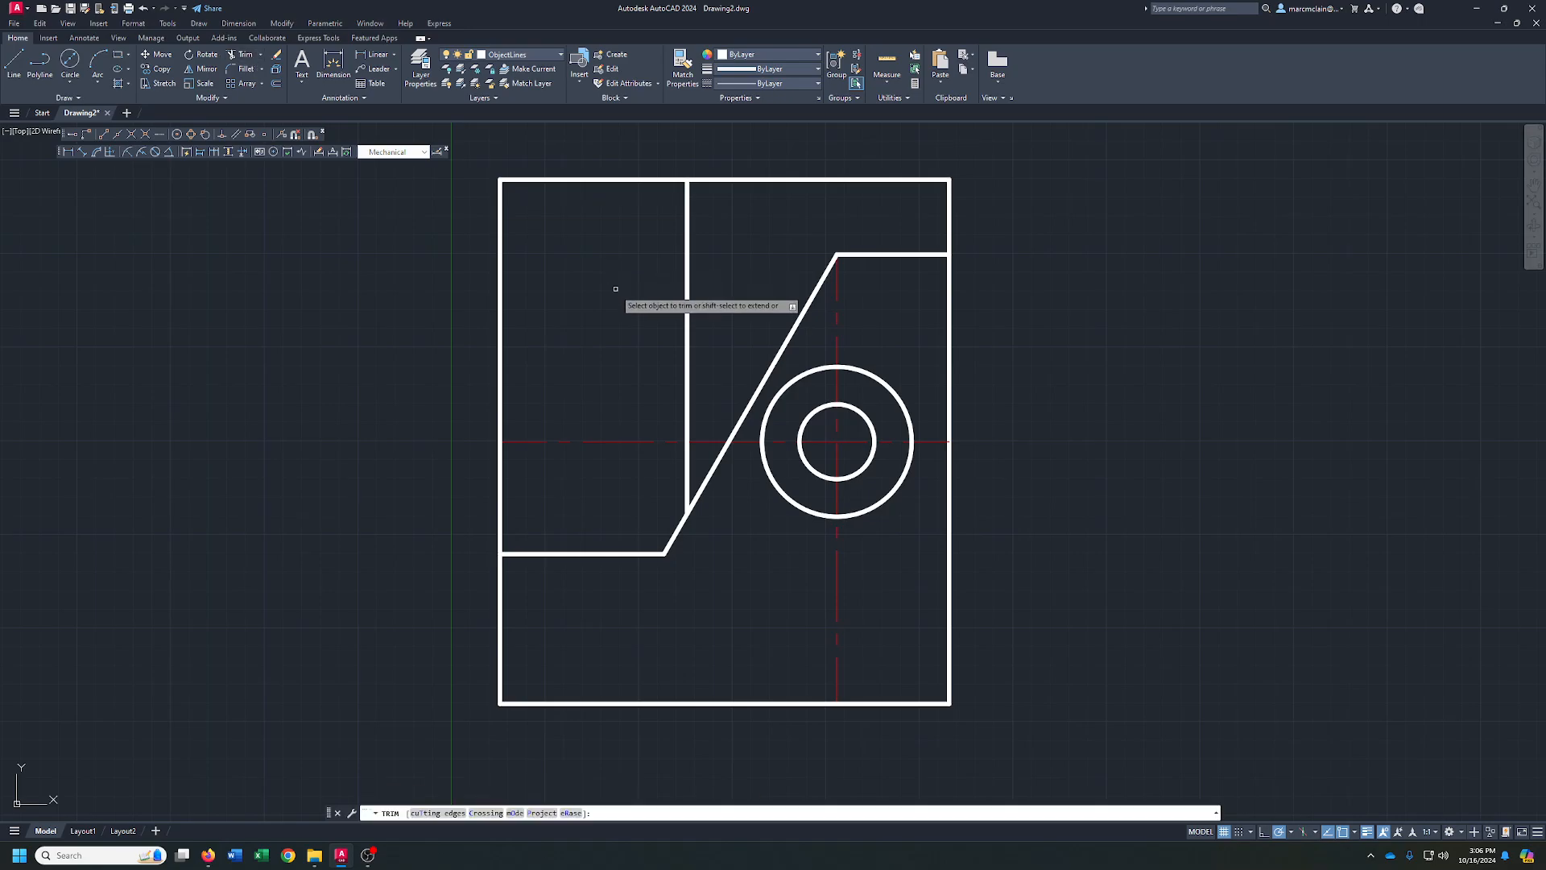
pyautogui.rightClick(873, 342)
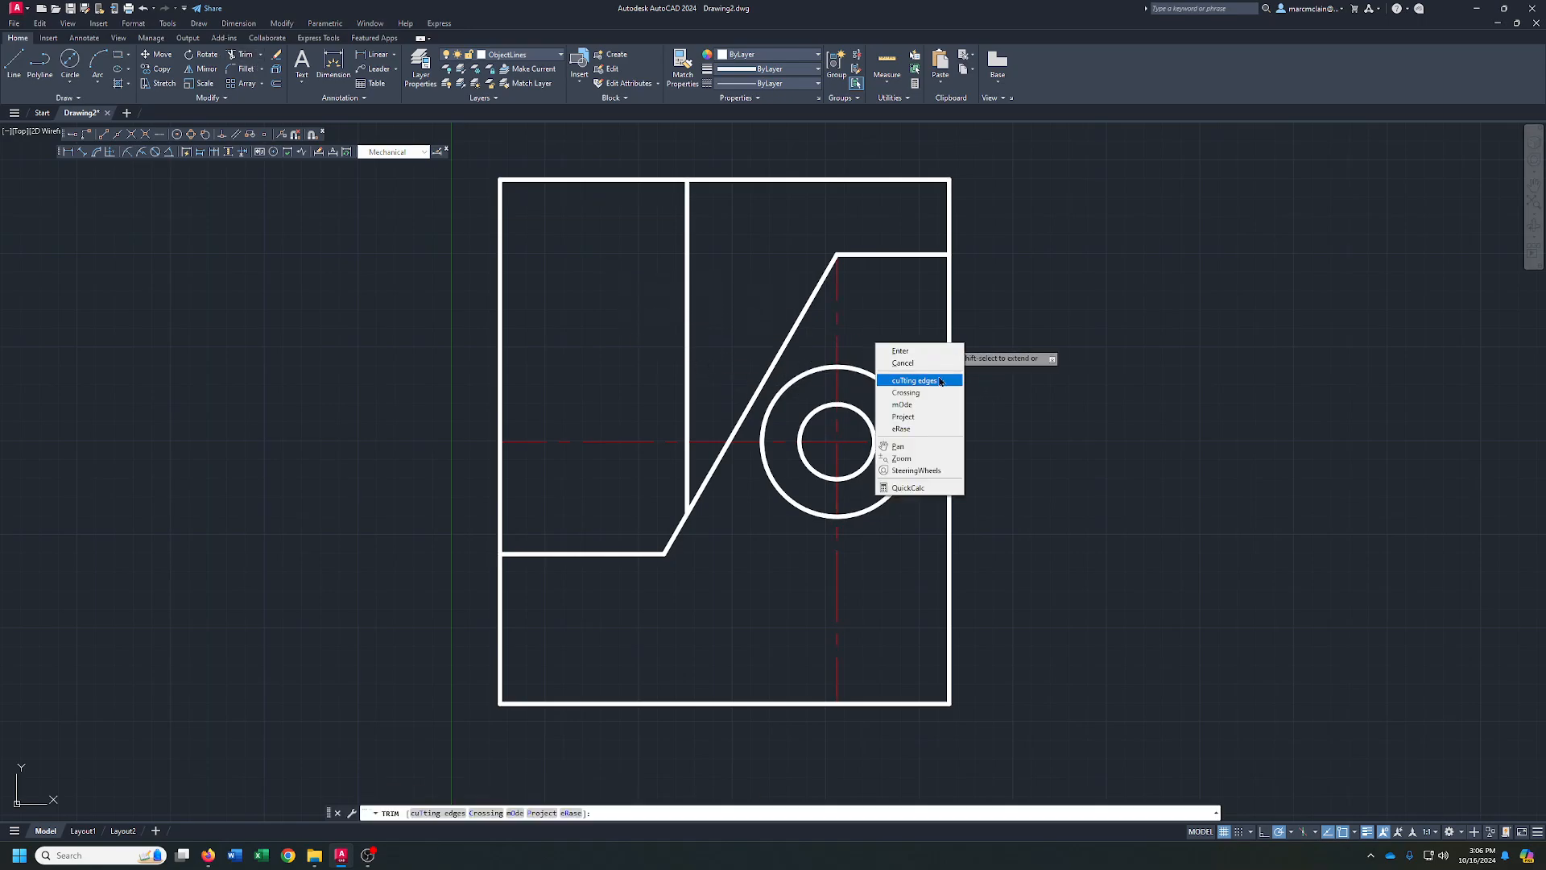
pyautogui.click(910, 381)
pyautogui.click(895, 392)
pyautogui.rightClick(872, 344)
pyautogui.click(837, 342)
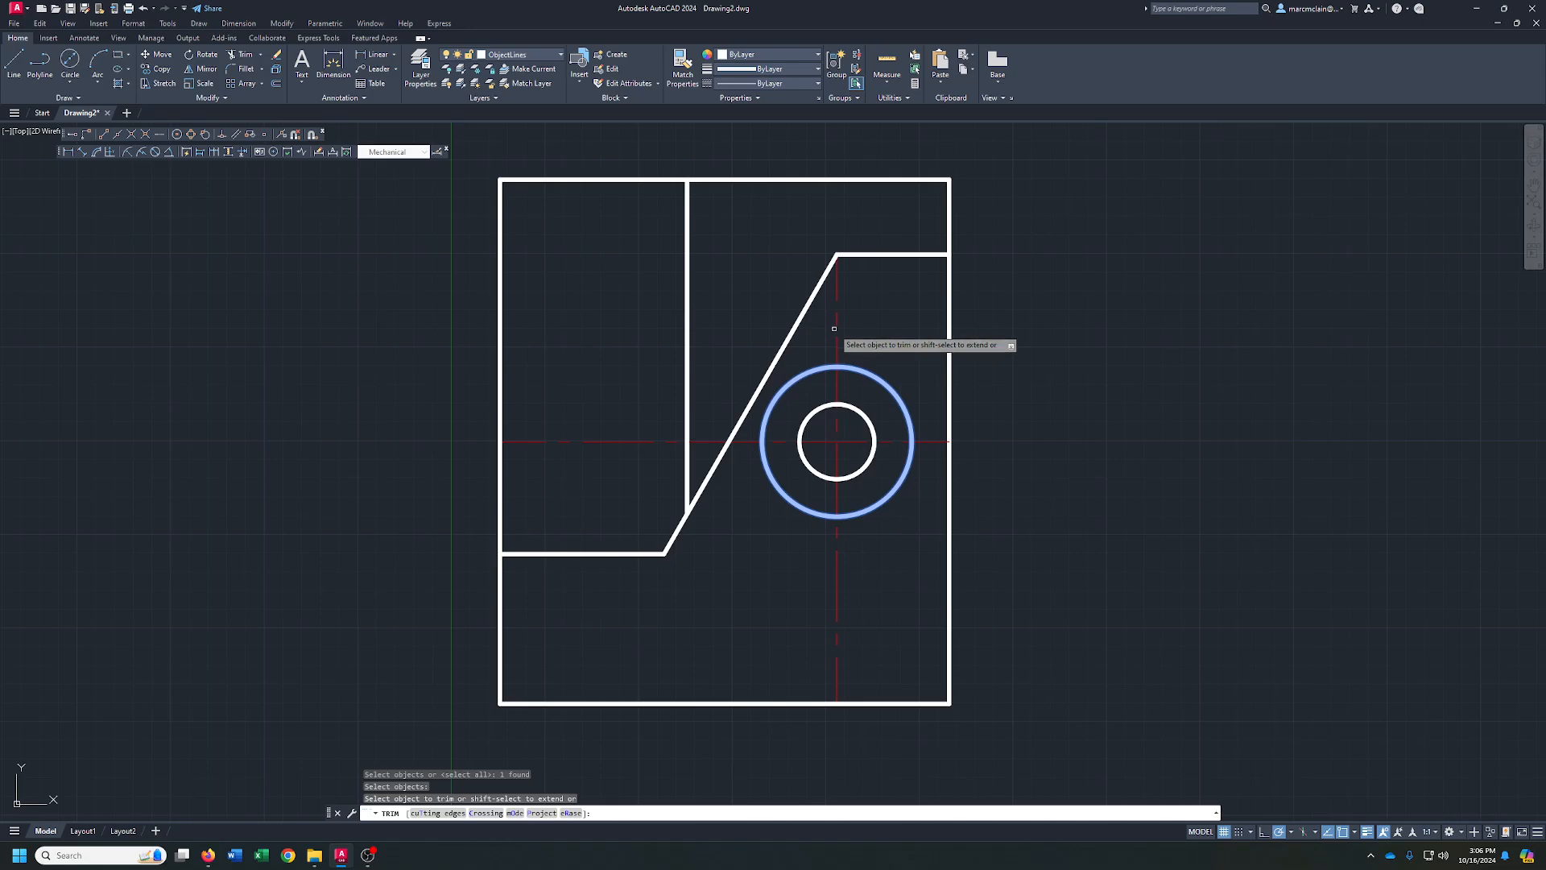
pyautogui.click(934, 439)
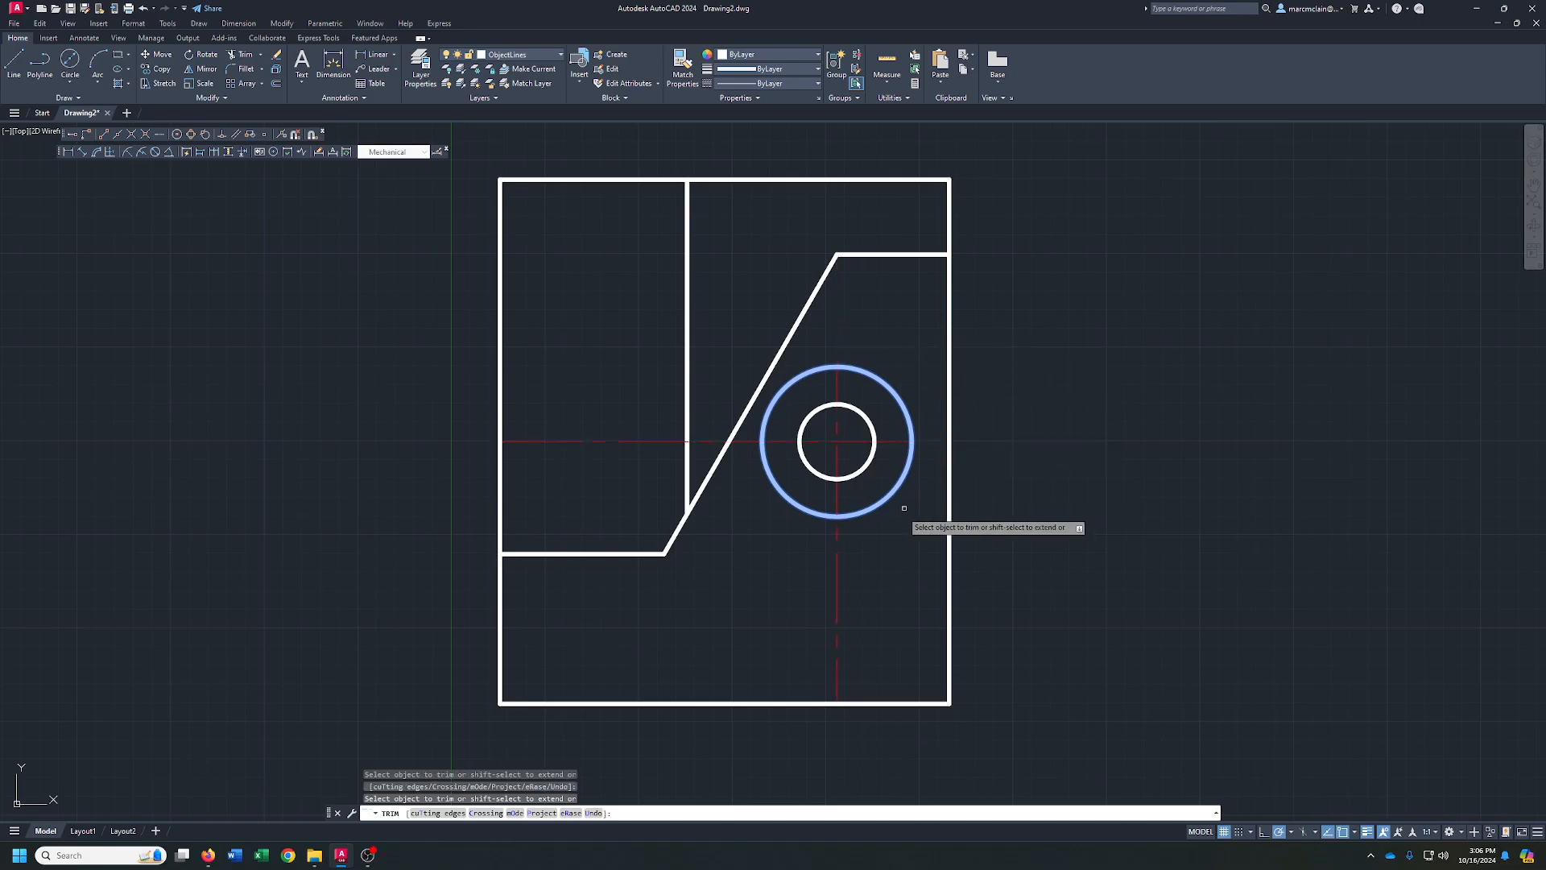
pyautogui.click(837, 577)
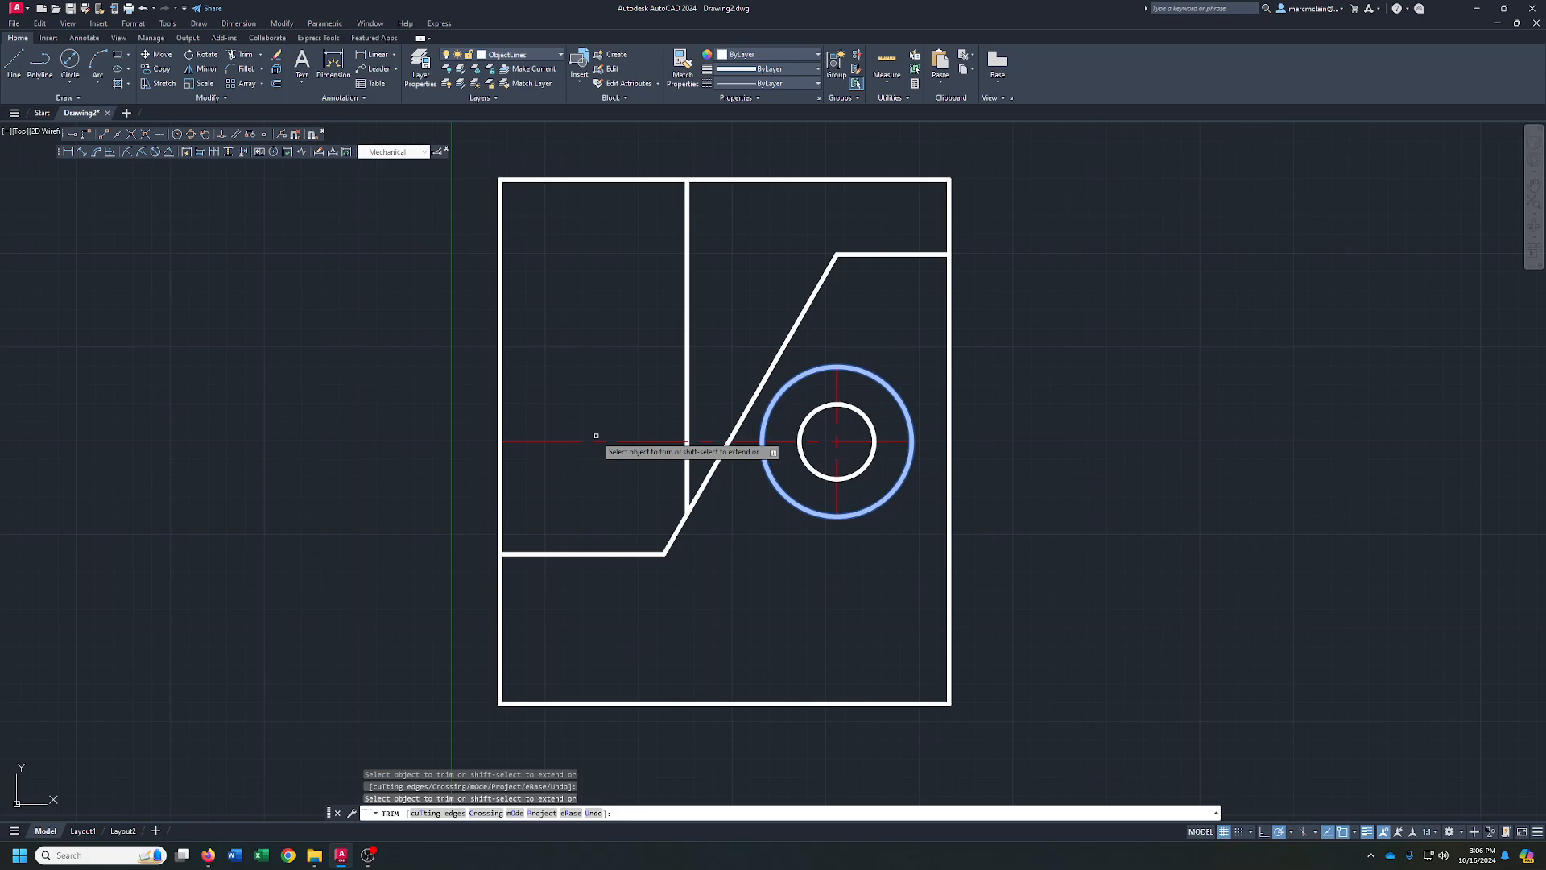
pyautogui.moveTo(596, 435); pyautogui.dragTo(595, 461)
pyautogui.rightClick(595, 460)
pyautogui.click(620, 467)
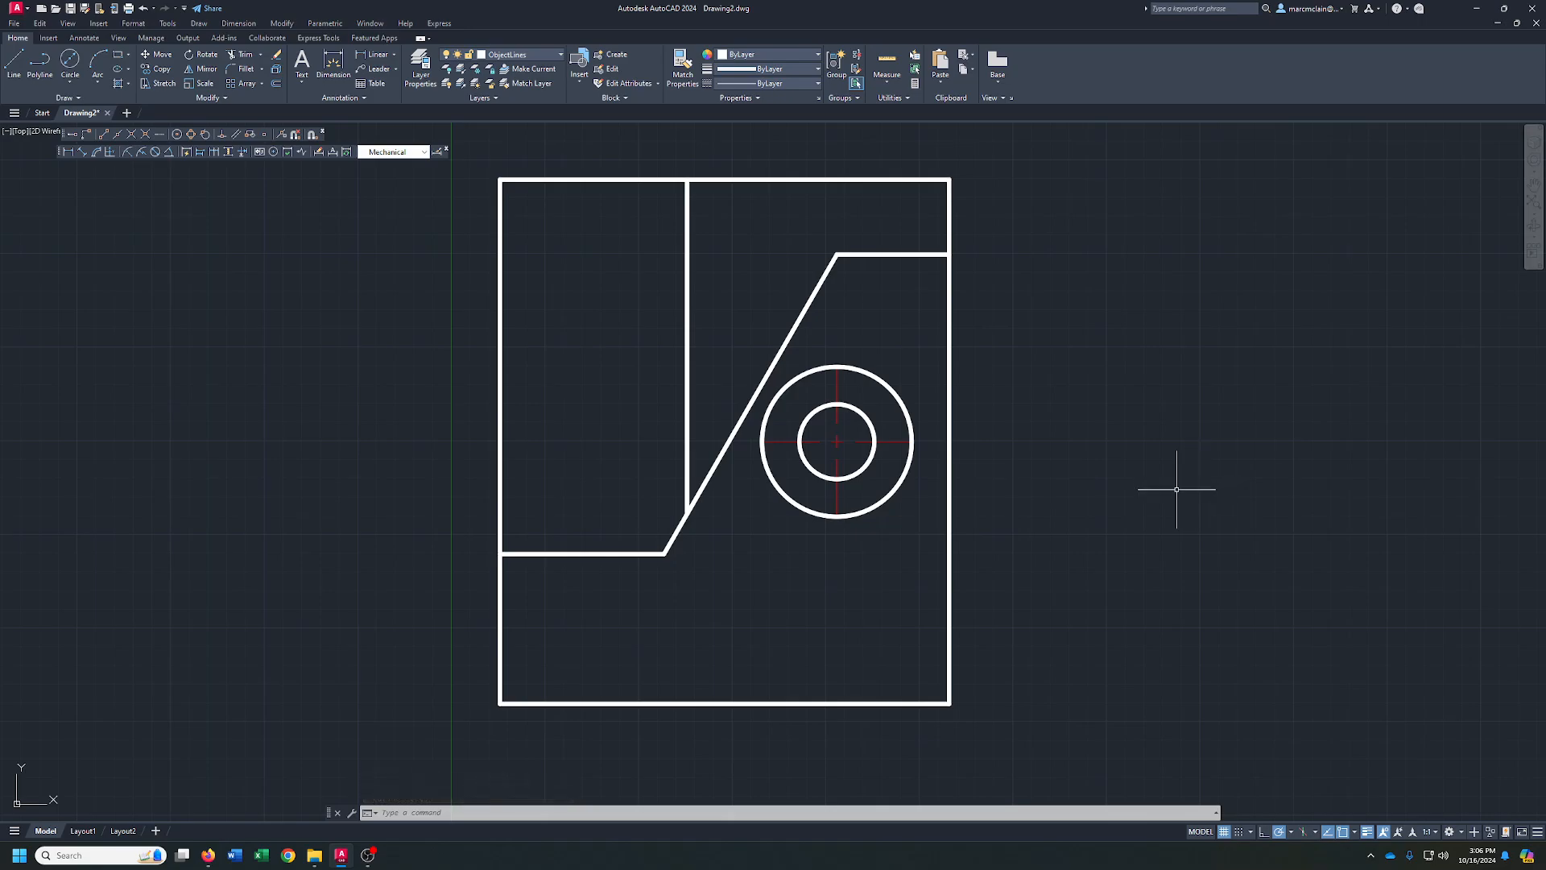
# - On the Const. layer, draw a 40 long line straight down from the part's lower-right corner
pyautogui.scroll(-5, 1160, 487)
pyautogui.moveTo(1136, 499)
pyautogui.mouseDown(button='middle')
pyautogui.moveTo(914, 390)
pyautogui.moveTo(910, 406)
pyautogui.moveTo(910, 355)
pyautogui.mouseUp(button='middle')
pyautogui.click(515, 54)
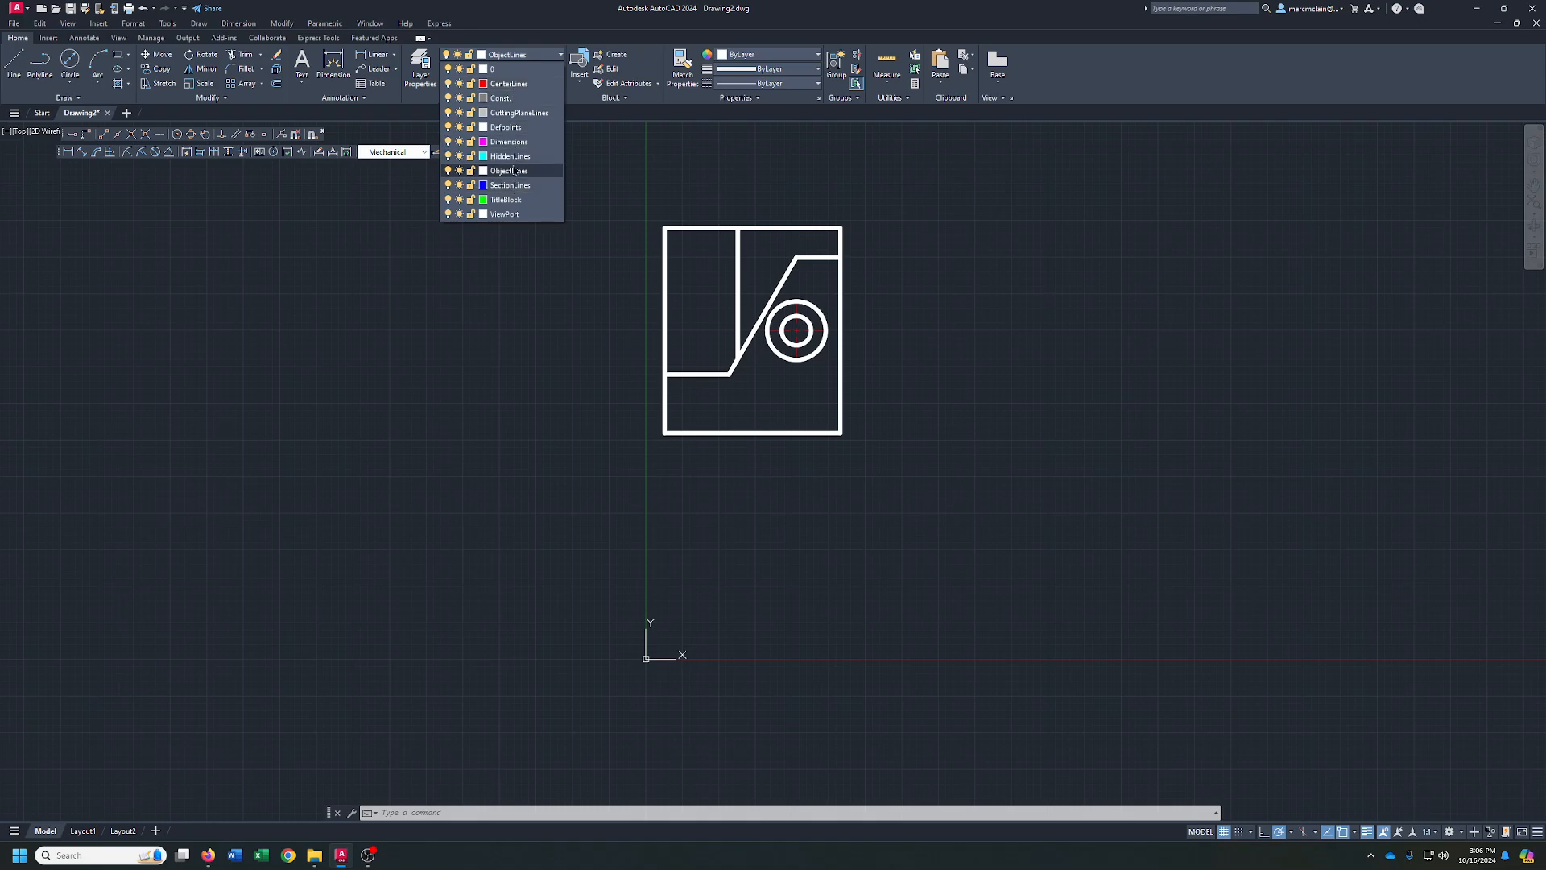
pyautogui.click(501, 97)
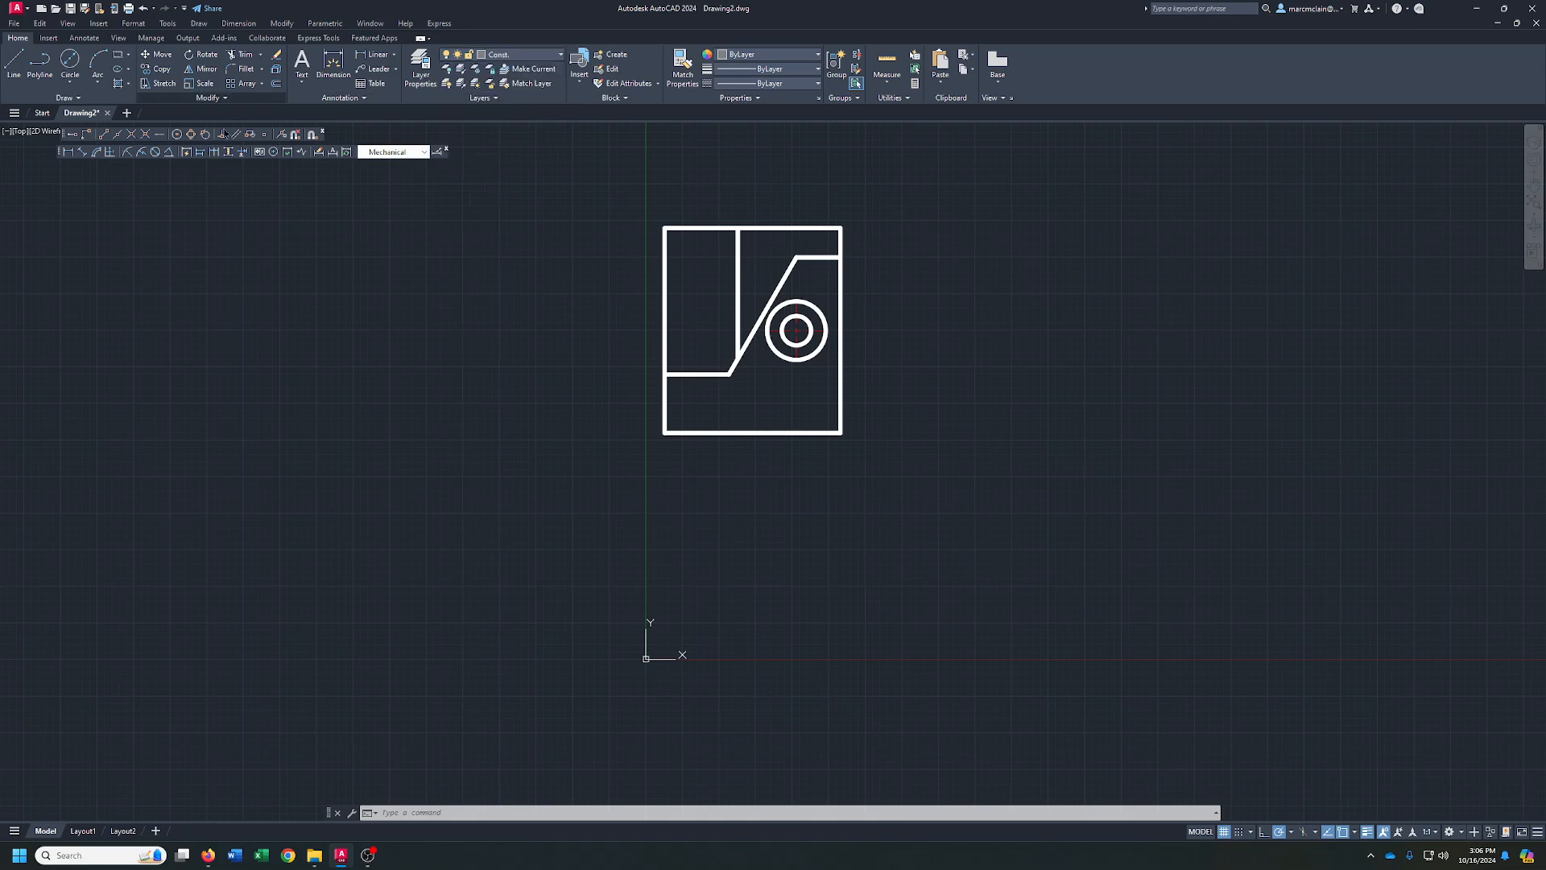
pyautogui.click(15, 63)
pyautogui.click(840, 432)
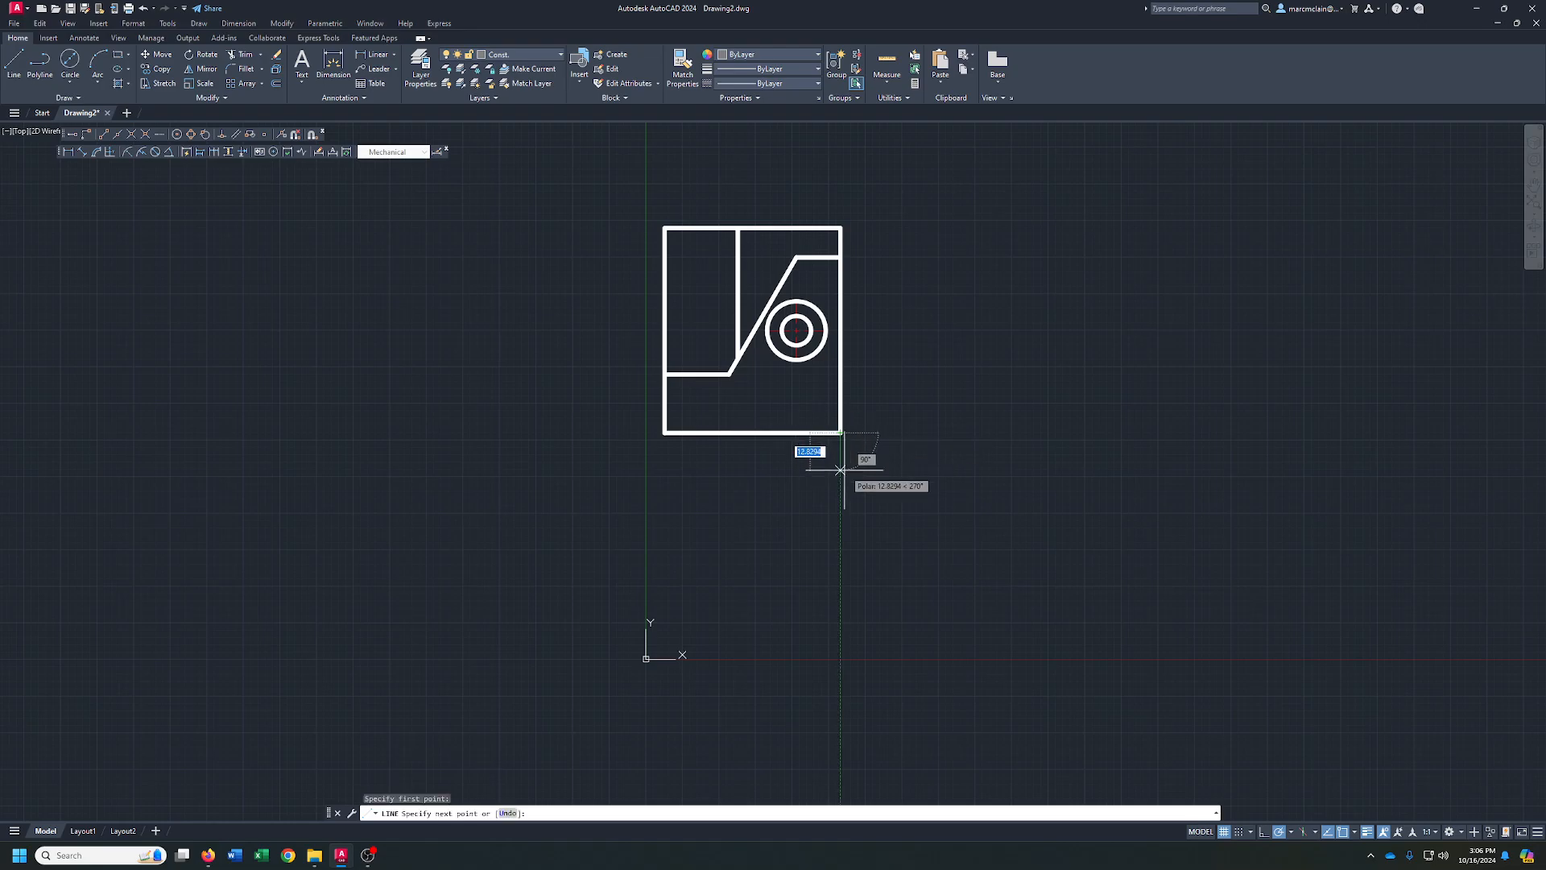
pyautogui.write('40')
pyautogui.press('Return')
pyautogui.rightClick(842, 470)
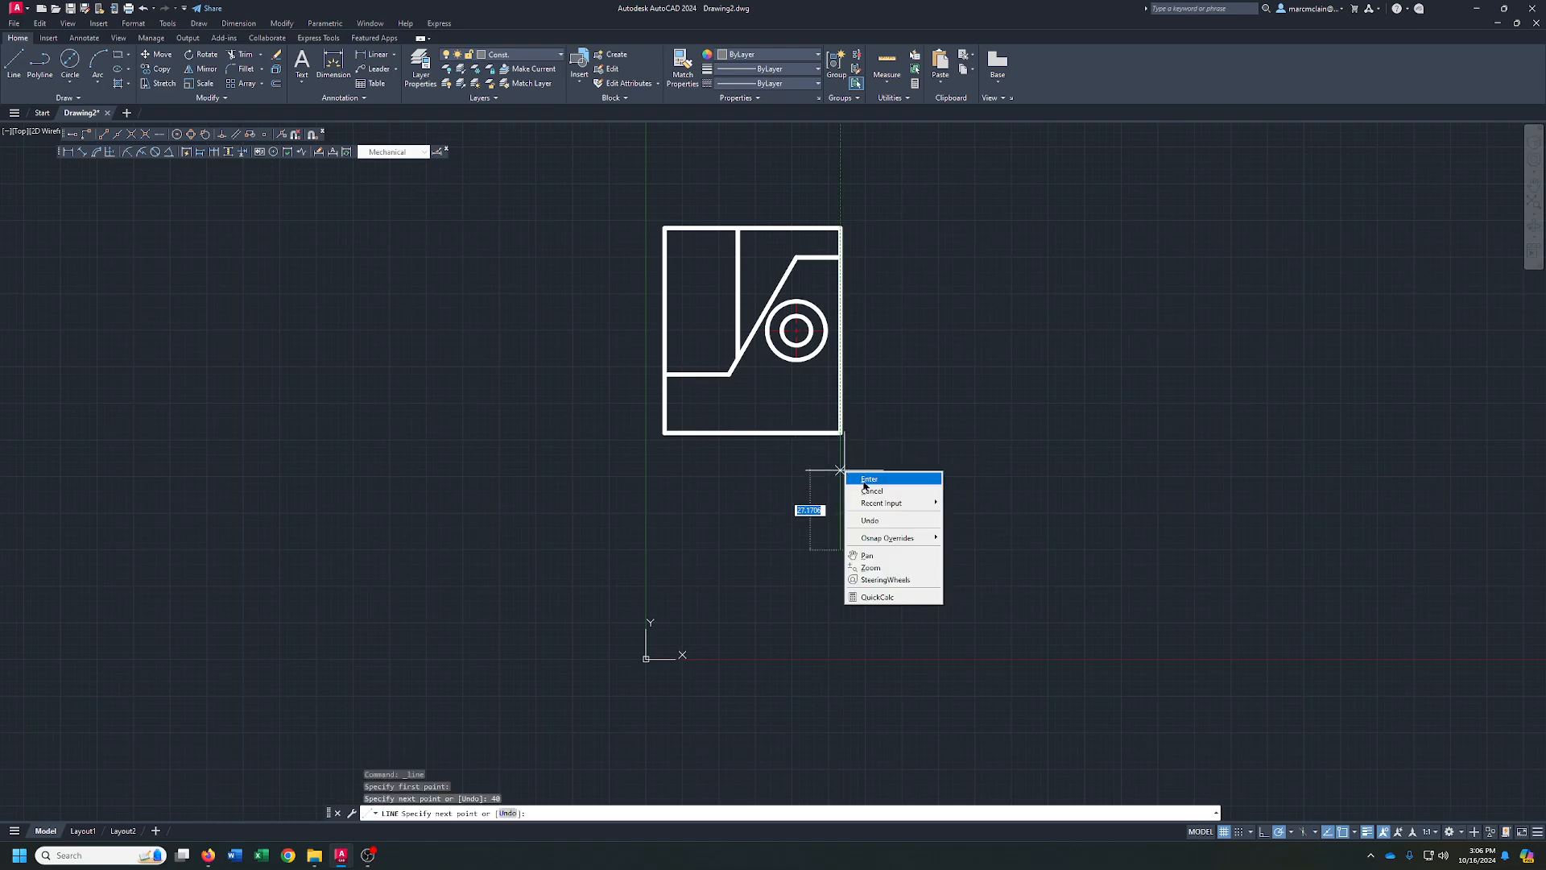
pyautogui.click(862, 483)
# - On the ObjectLines layer, draw a horizontal line leftward from the construction line's lower end to align with the upper view's inner vertical line
pyautogui.scroll(2, 840, 552)
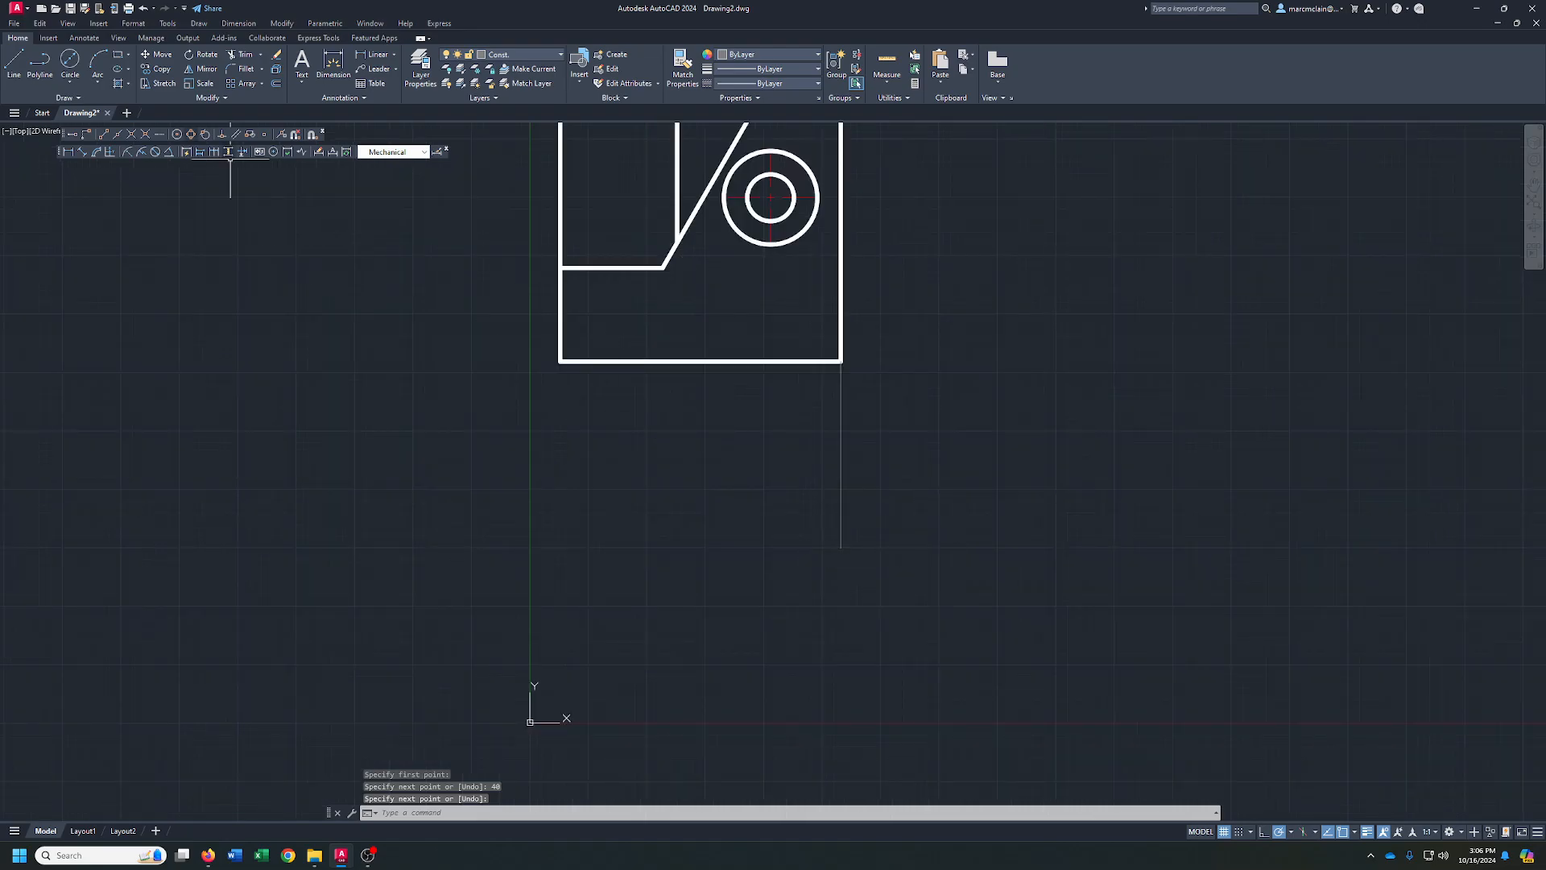
pyautogui.click(555, 54)
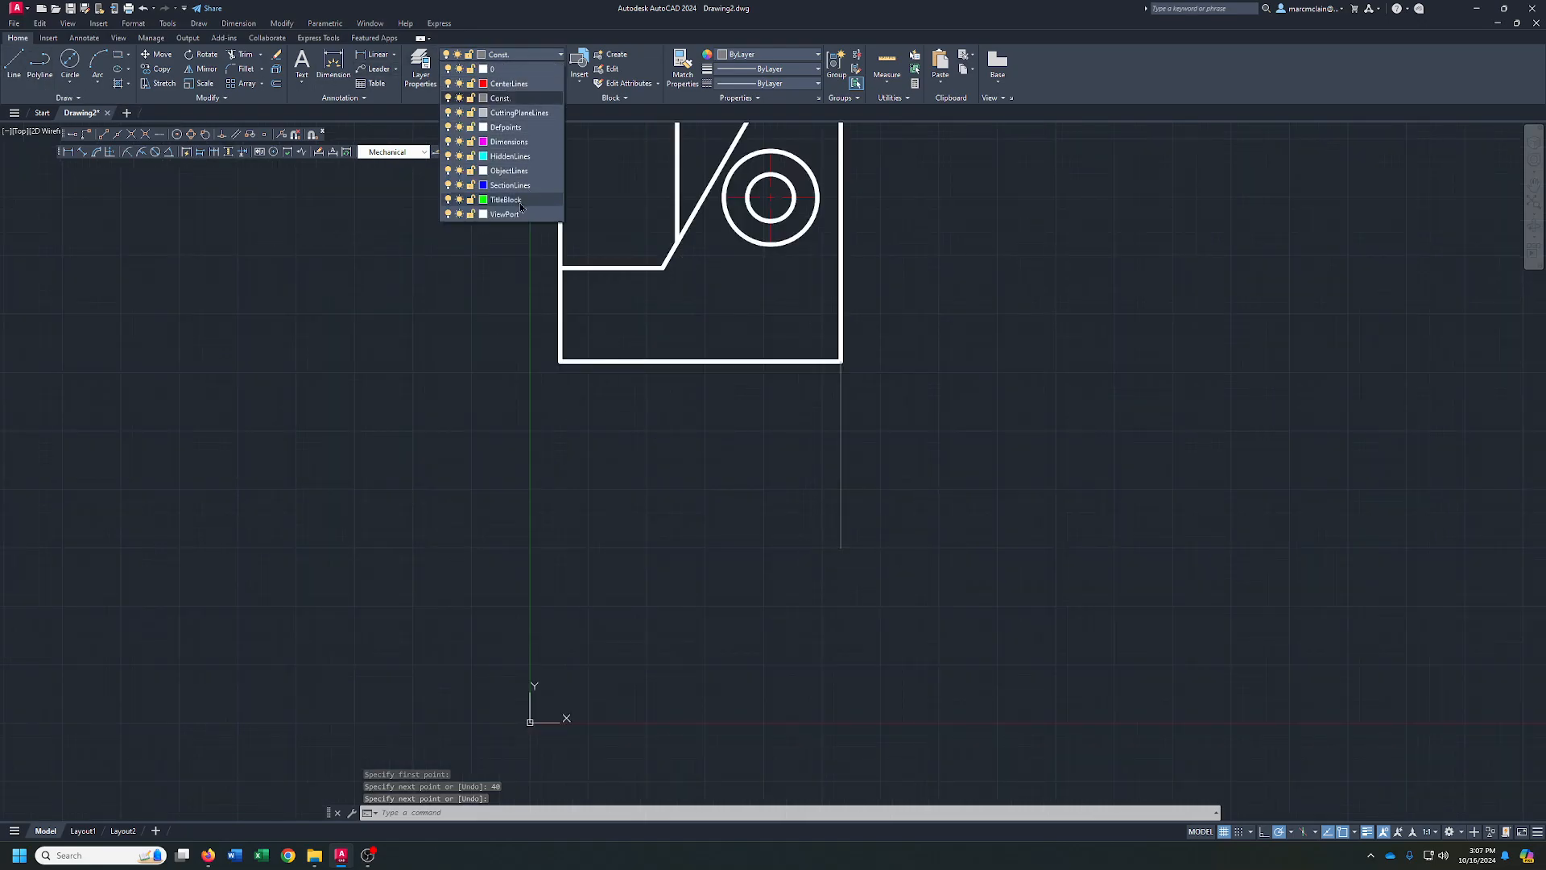
pyautogui.click(509, 170)
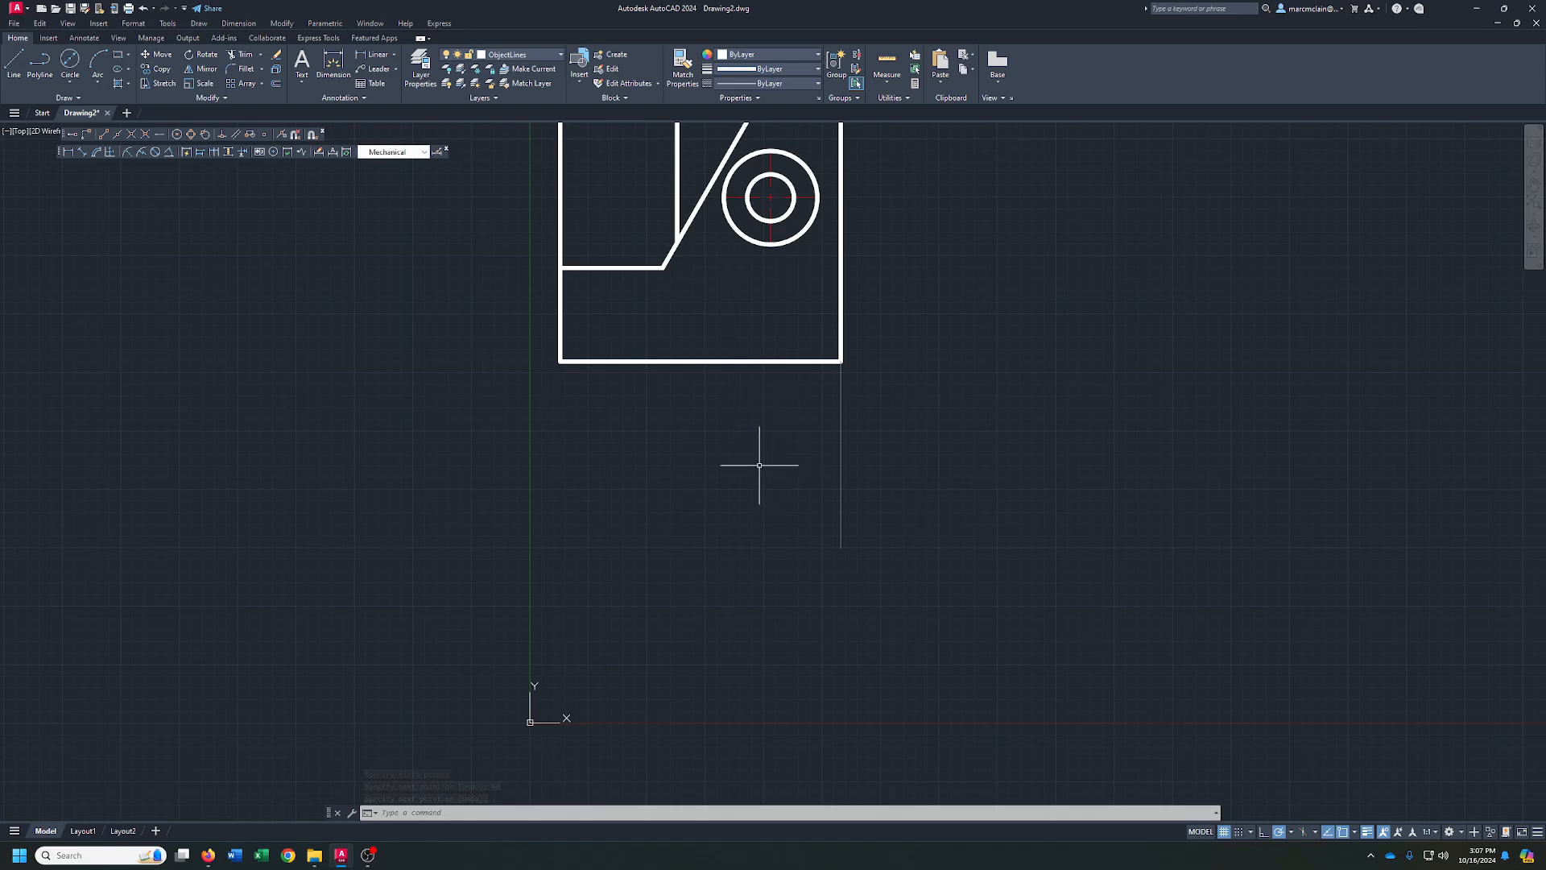
pyautogui.click(14, 63)
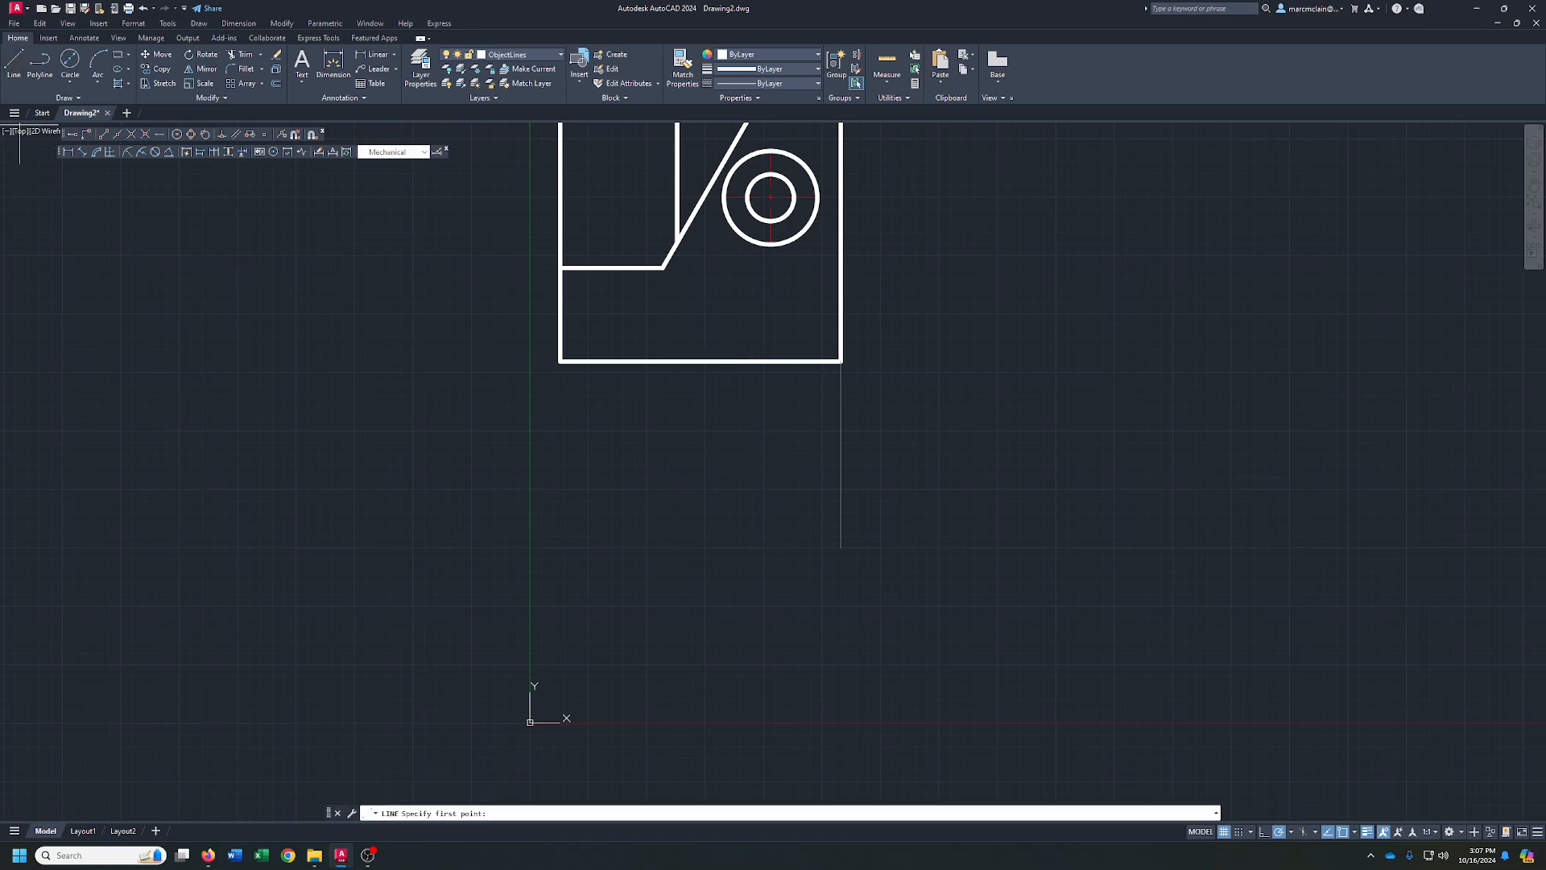
pyautogui.click(841, 546)
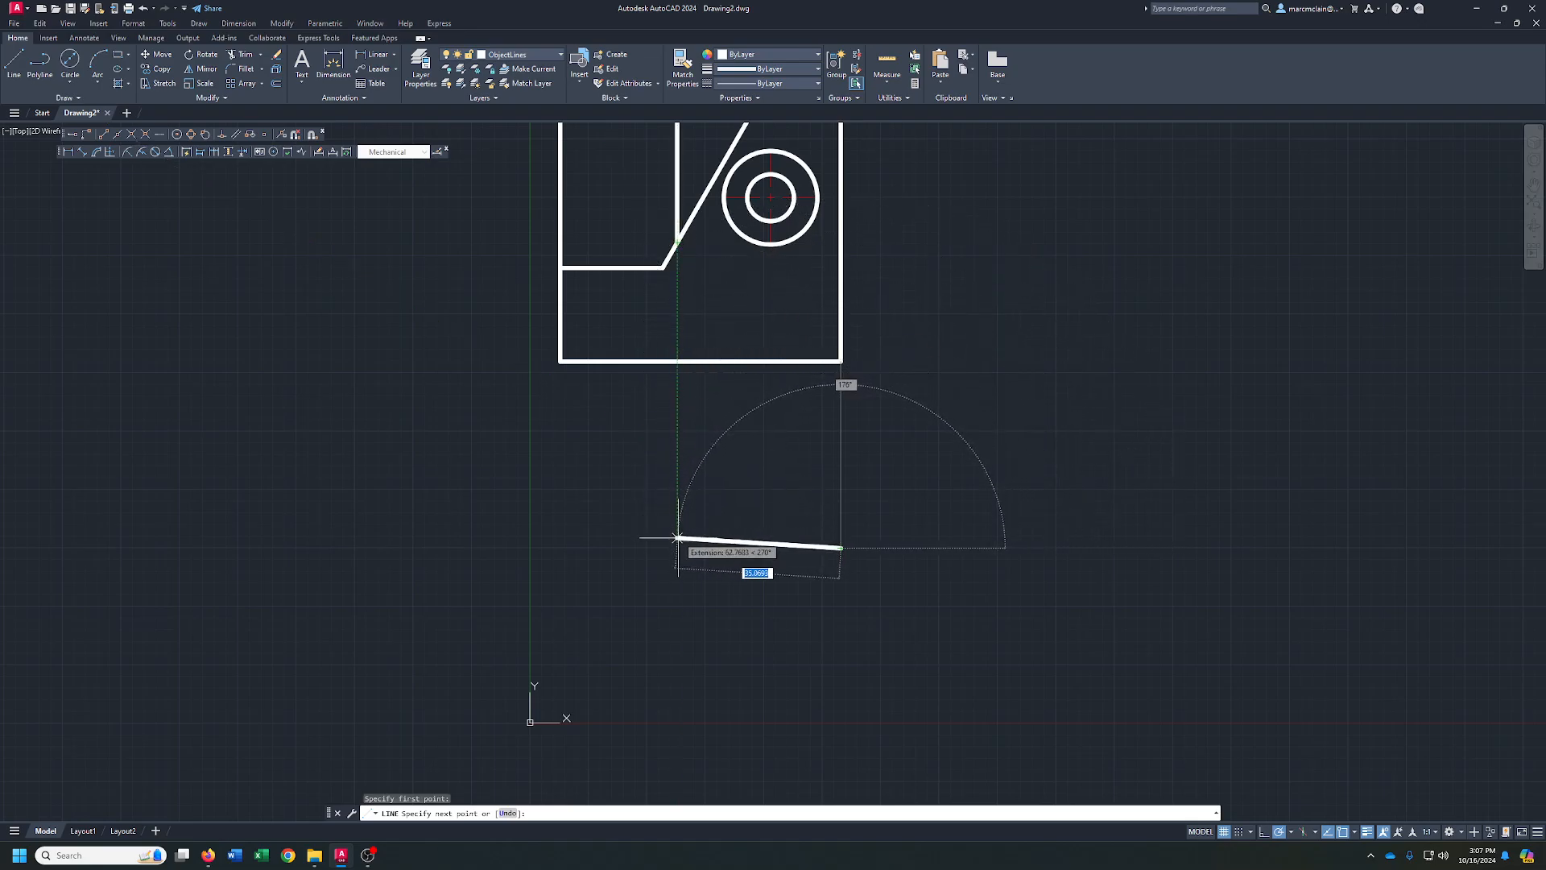
pyautogui.click(676, 548)
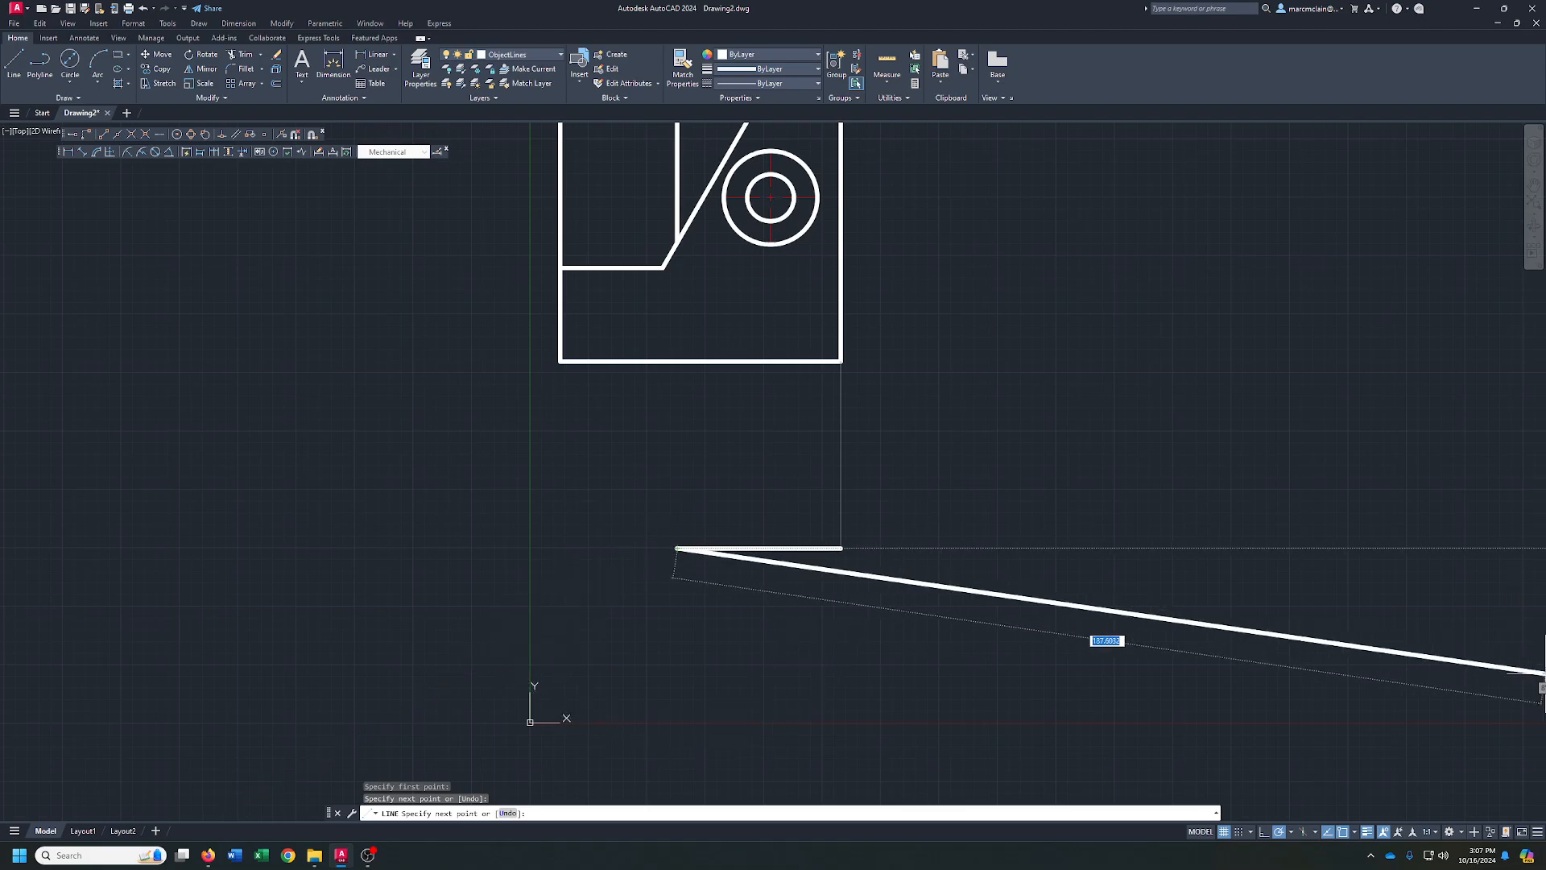
# - Set polar tracking to 10 degree increments and continue the line down-left at 20 degrees until it aligns with the upper view's left edge
pyautogui.click(1291, 832)
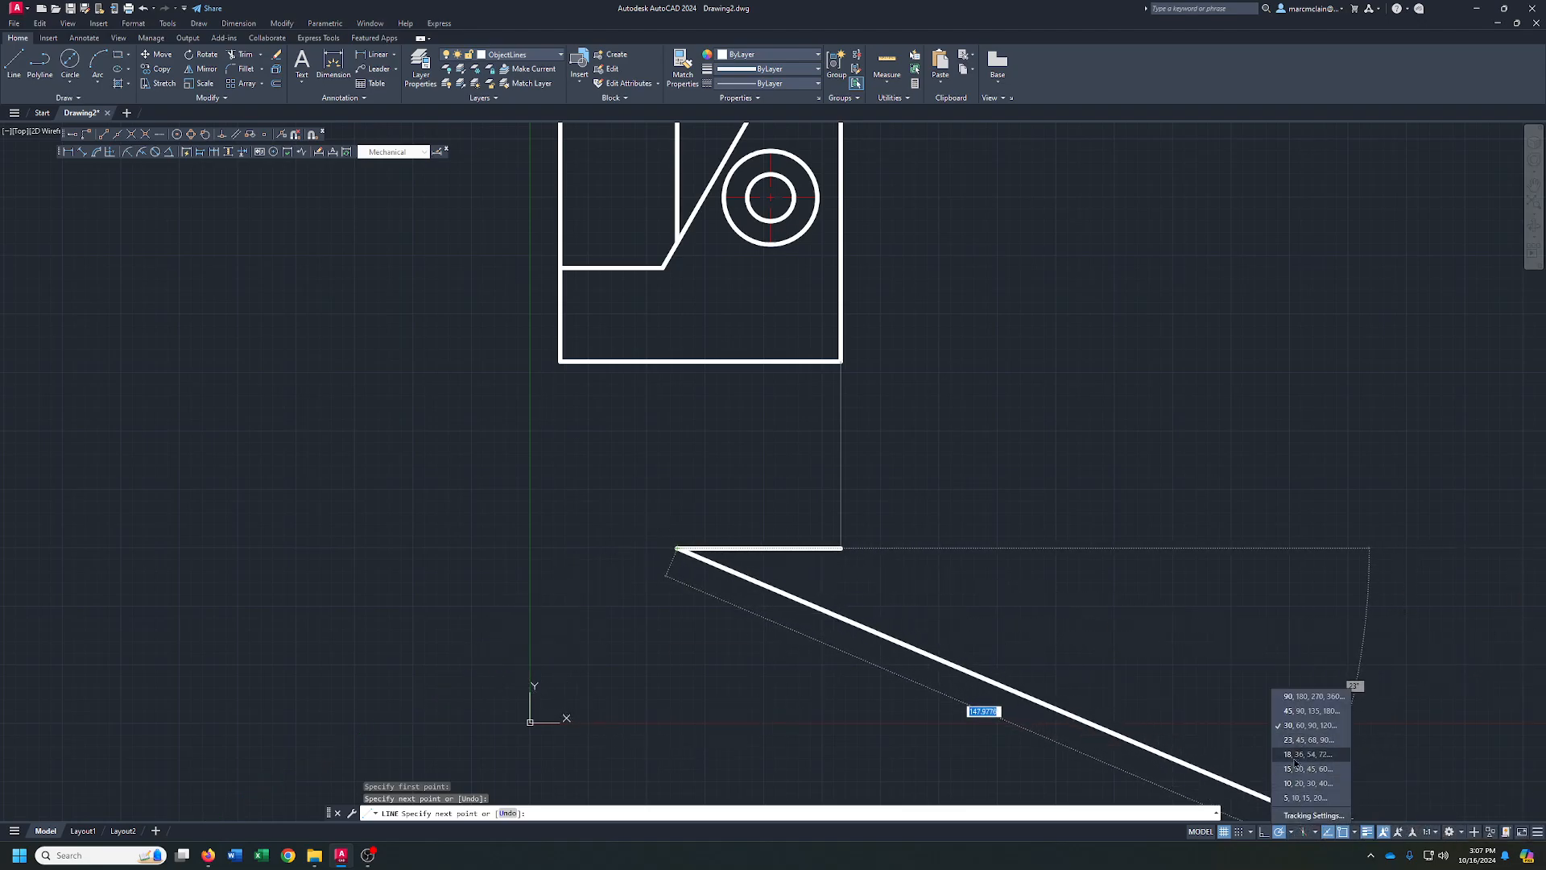
pyautogui.click(1297, 785)
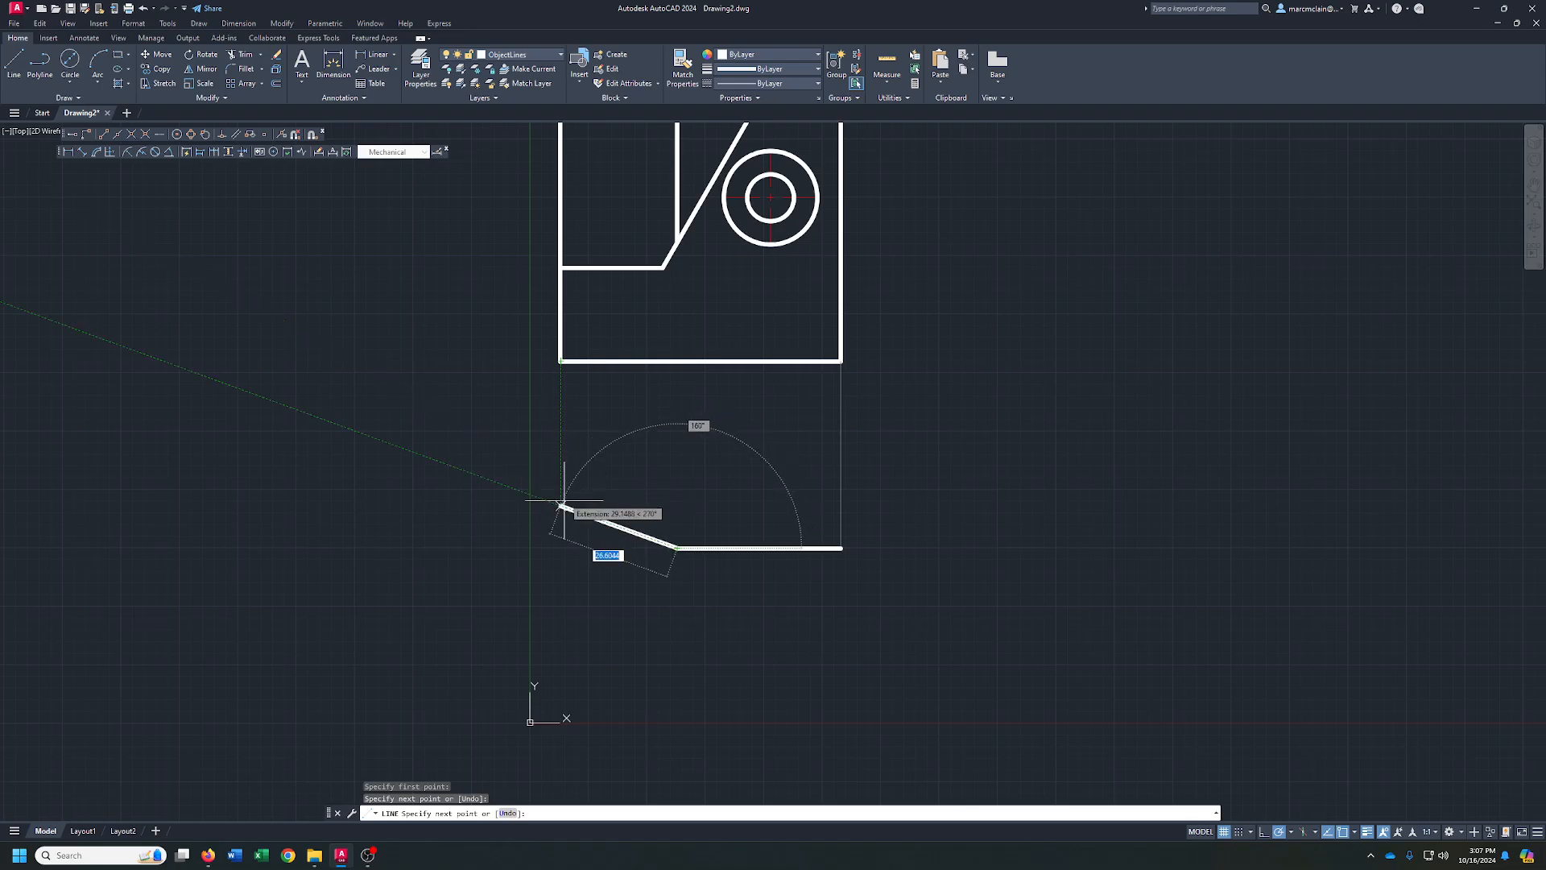
pyautogui.click(560, 591)
pyautogui.rightClick(562, 592)
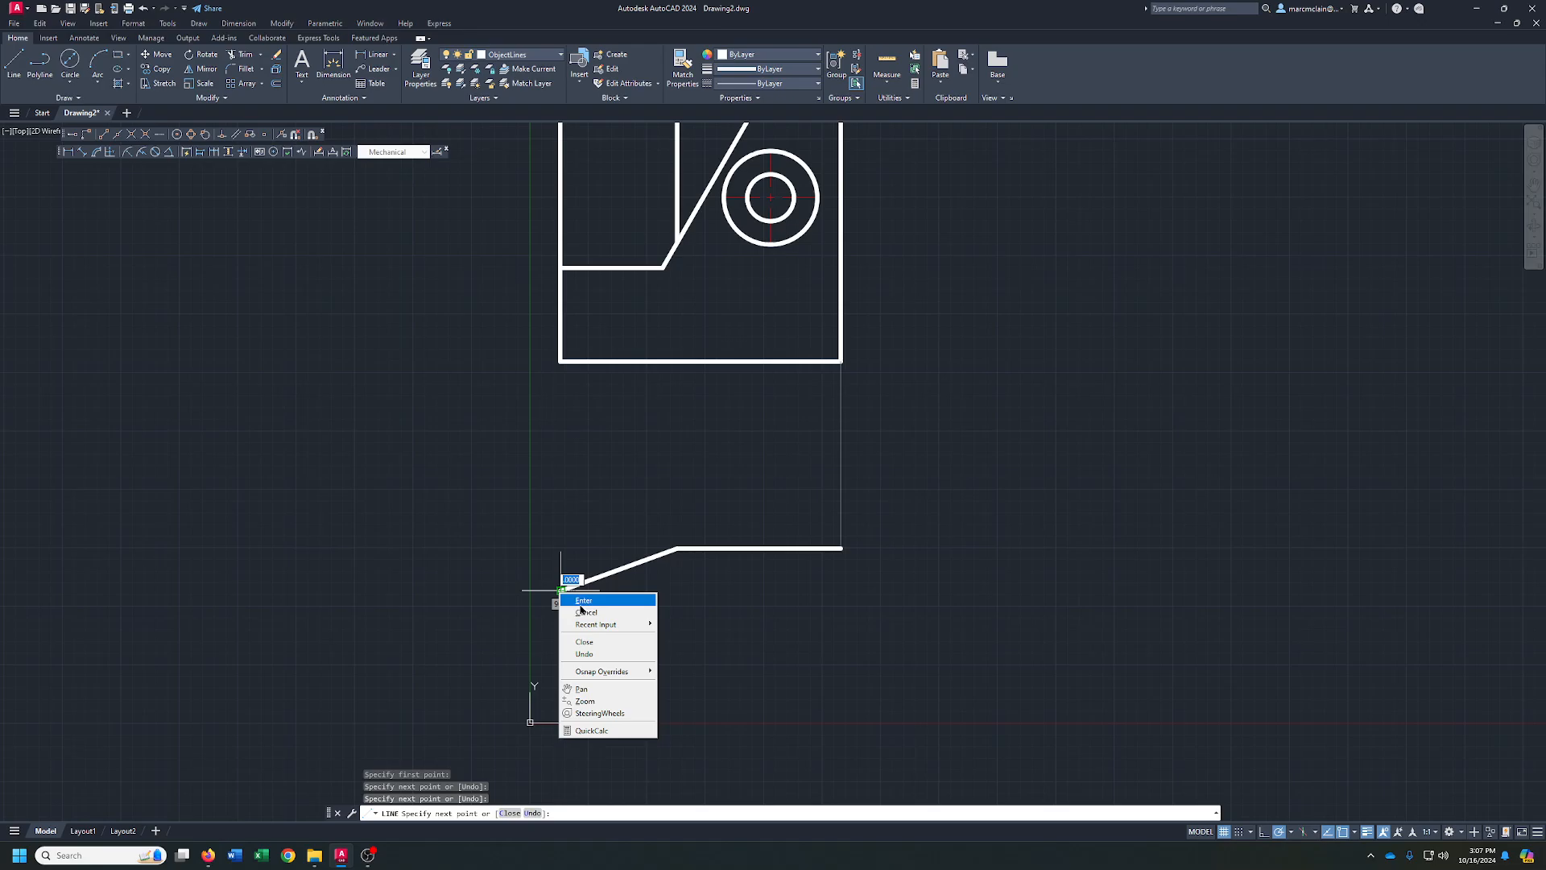
pyautogui.click(590, 605)
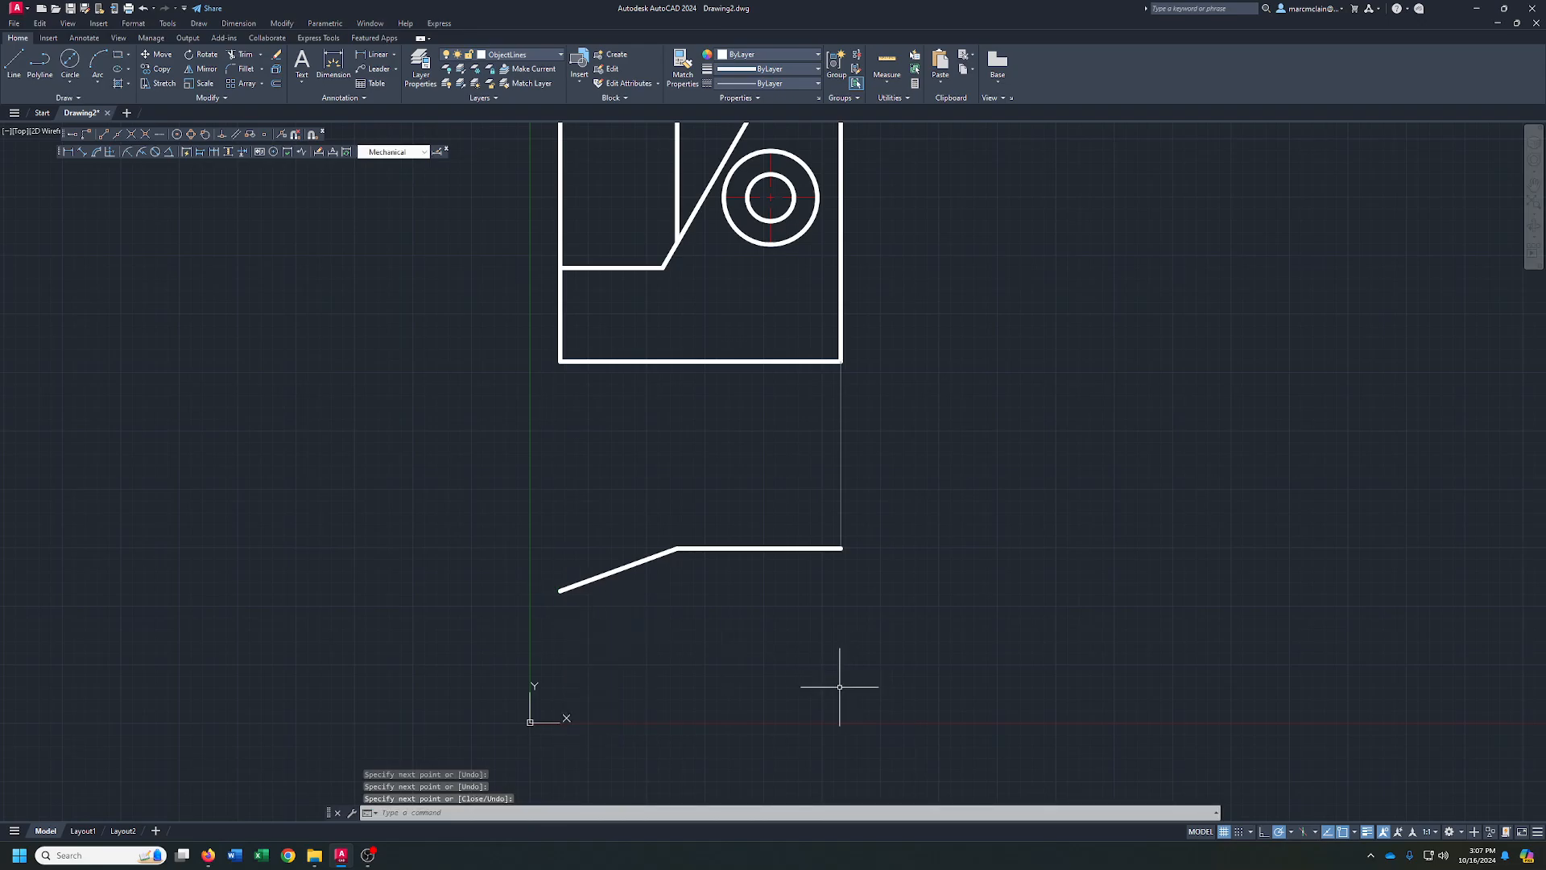
# - Complete the lower view's outline with a 35 long right edge, a horizontal bottom edge and a left edge closing at the sloped line's end
pyautogui.click(13, 64)
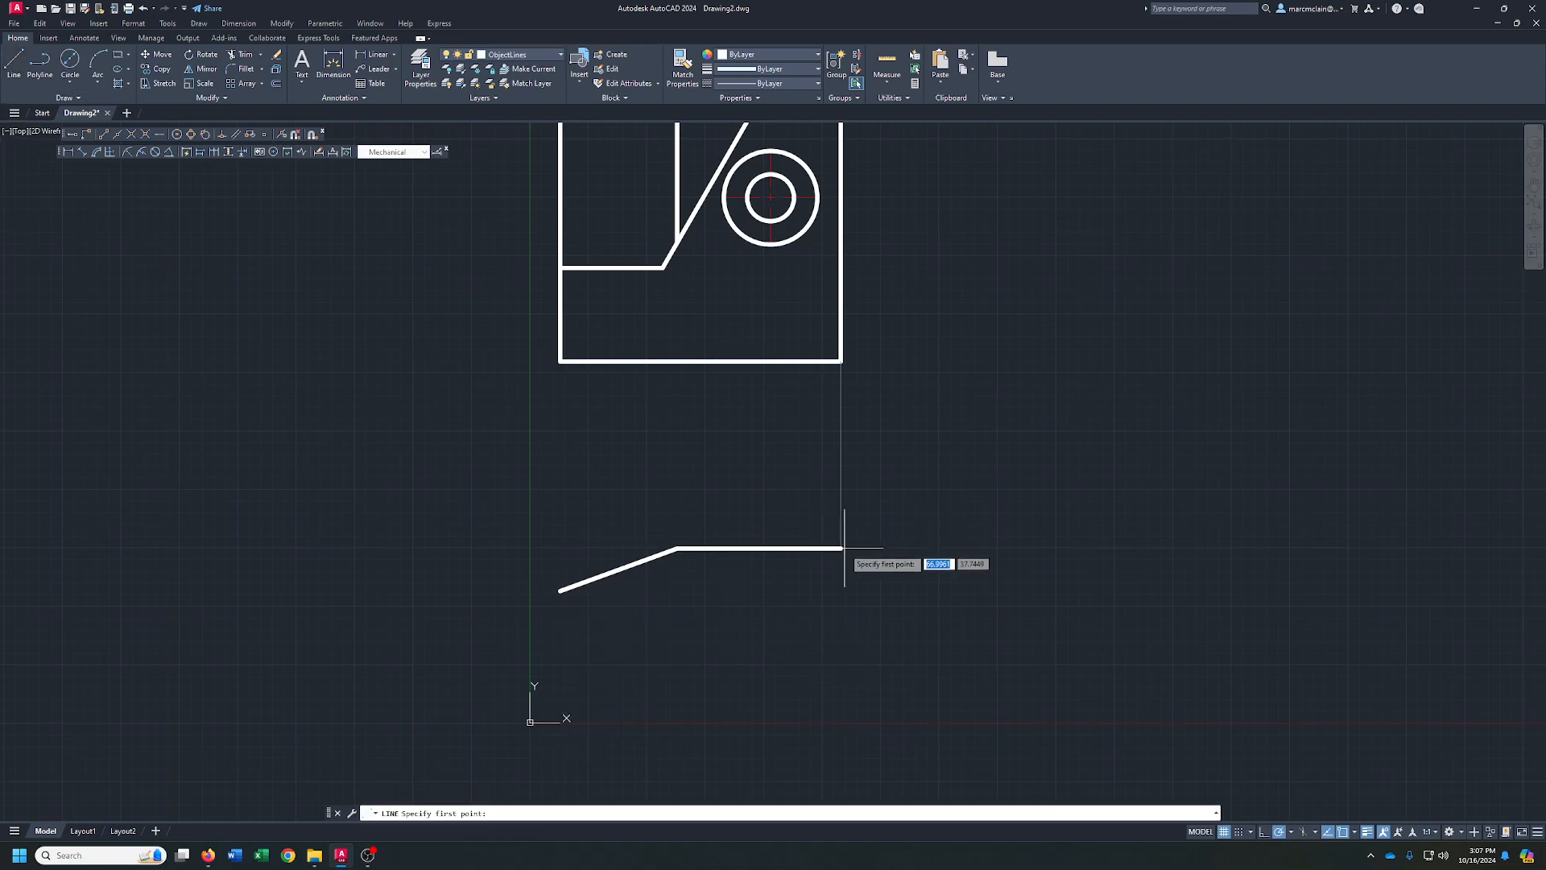
pyautogui.click(842, 548)
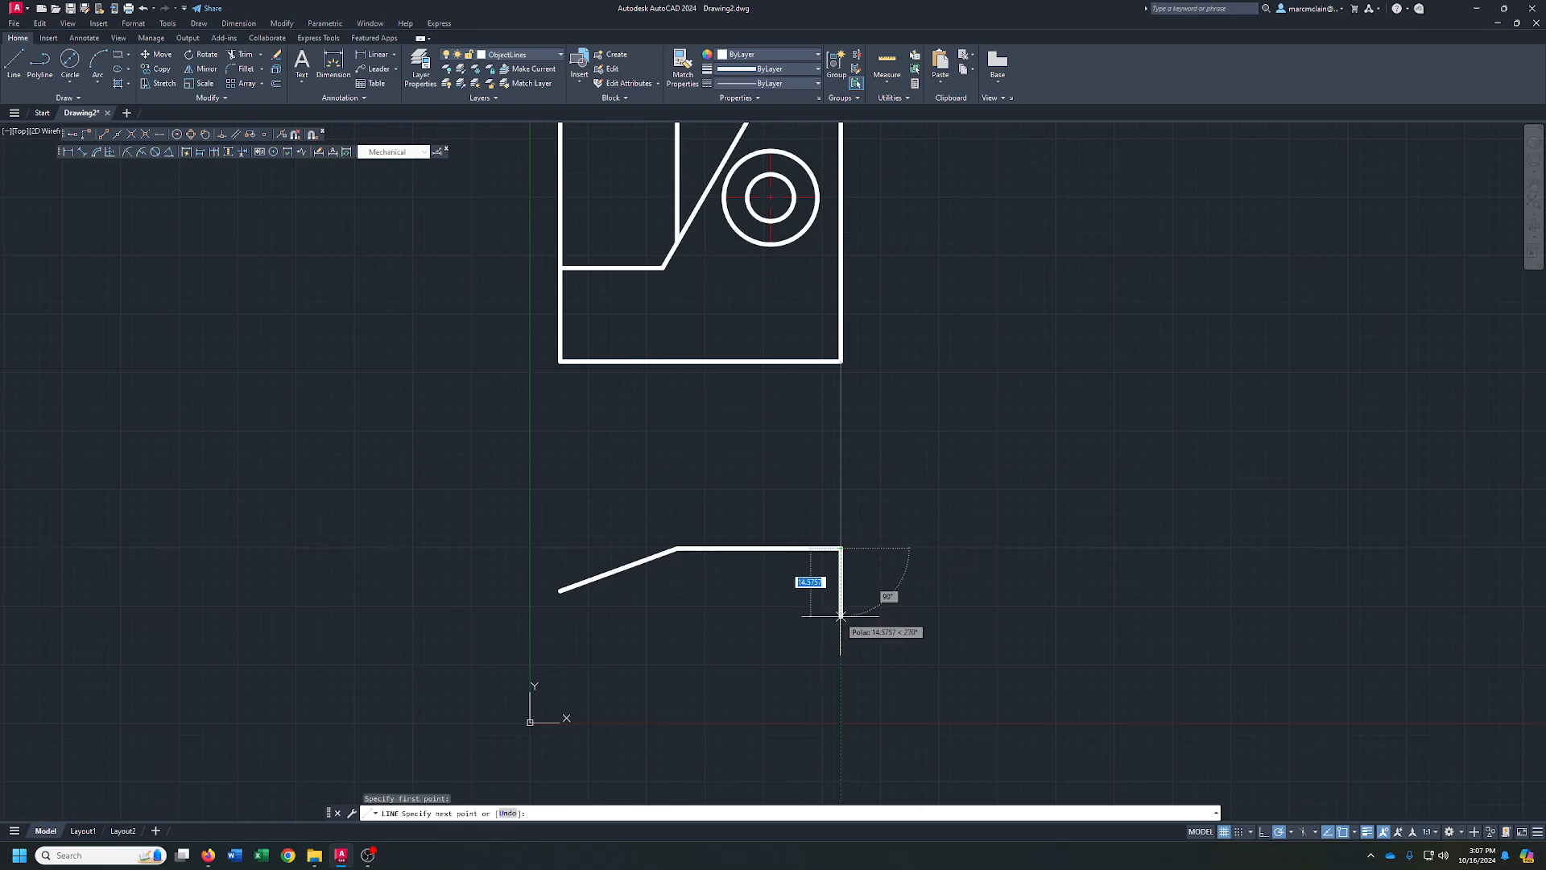
pyautogui.write('35')
pyautogui.press('Return')
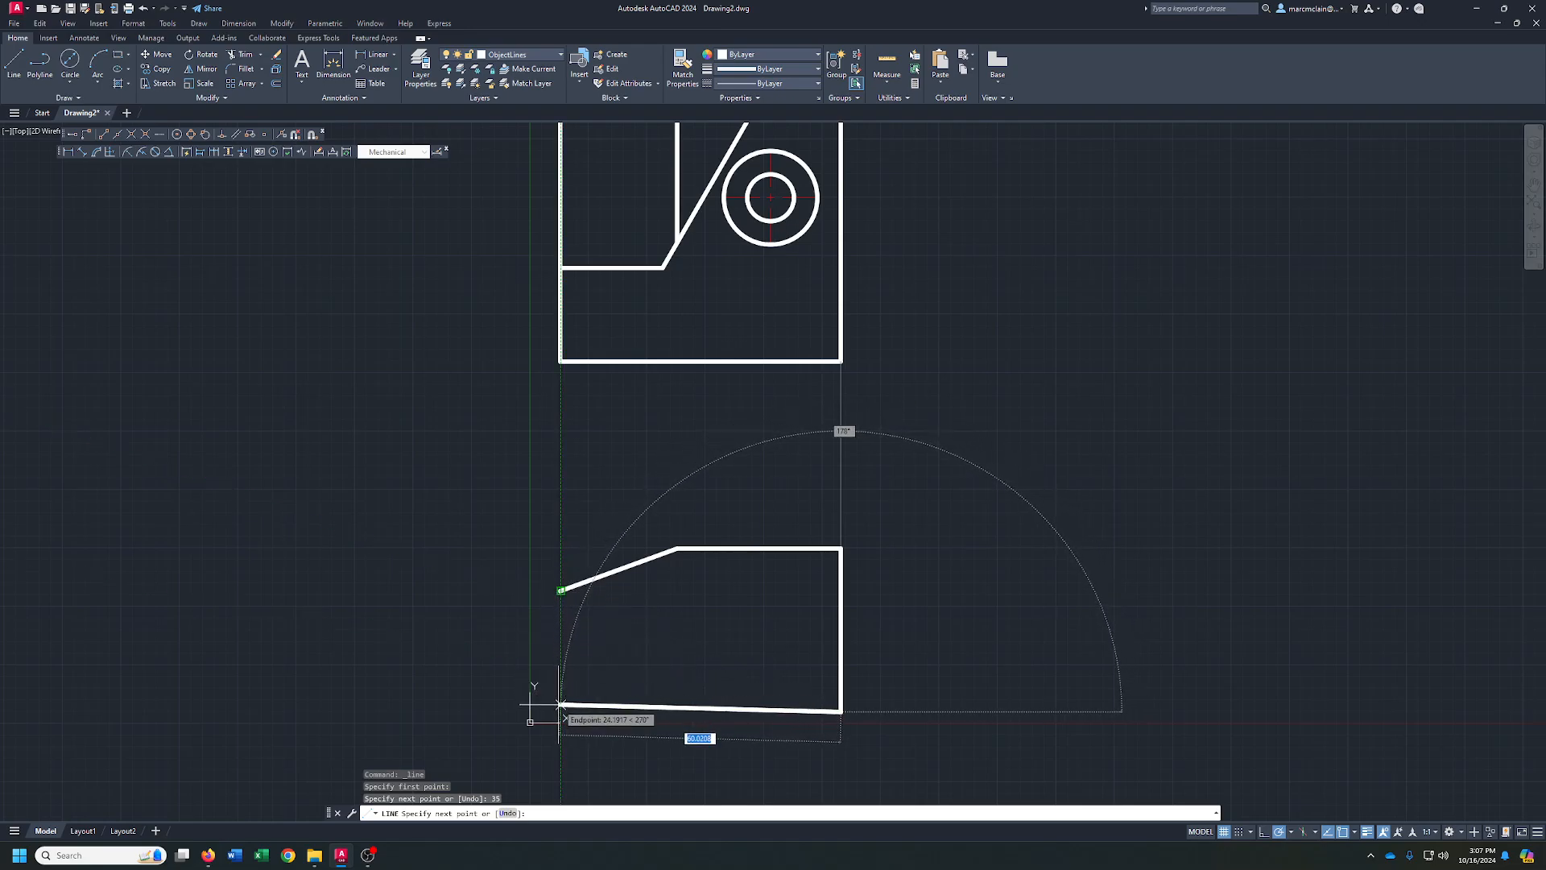
pyautogui.click(561, 711)
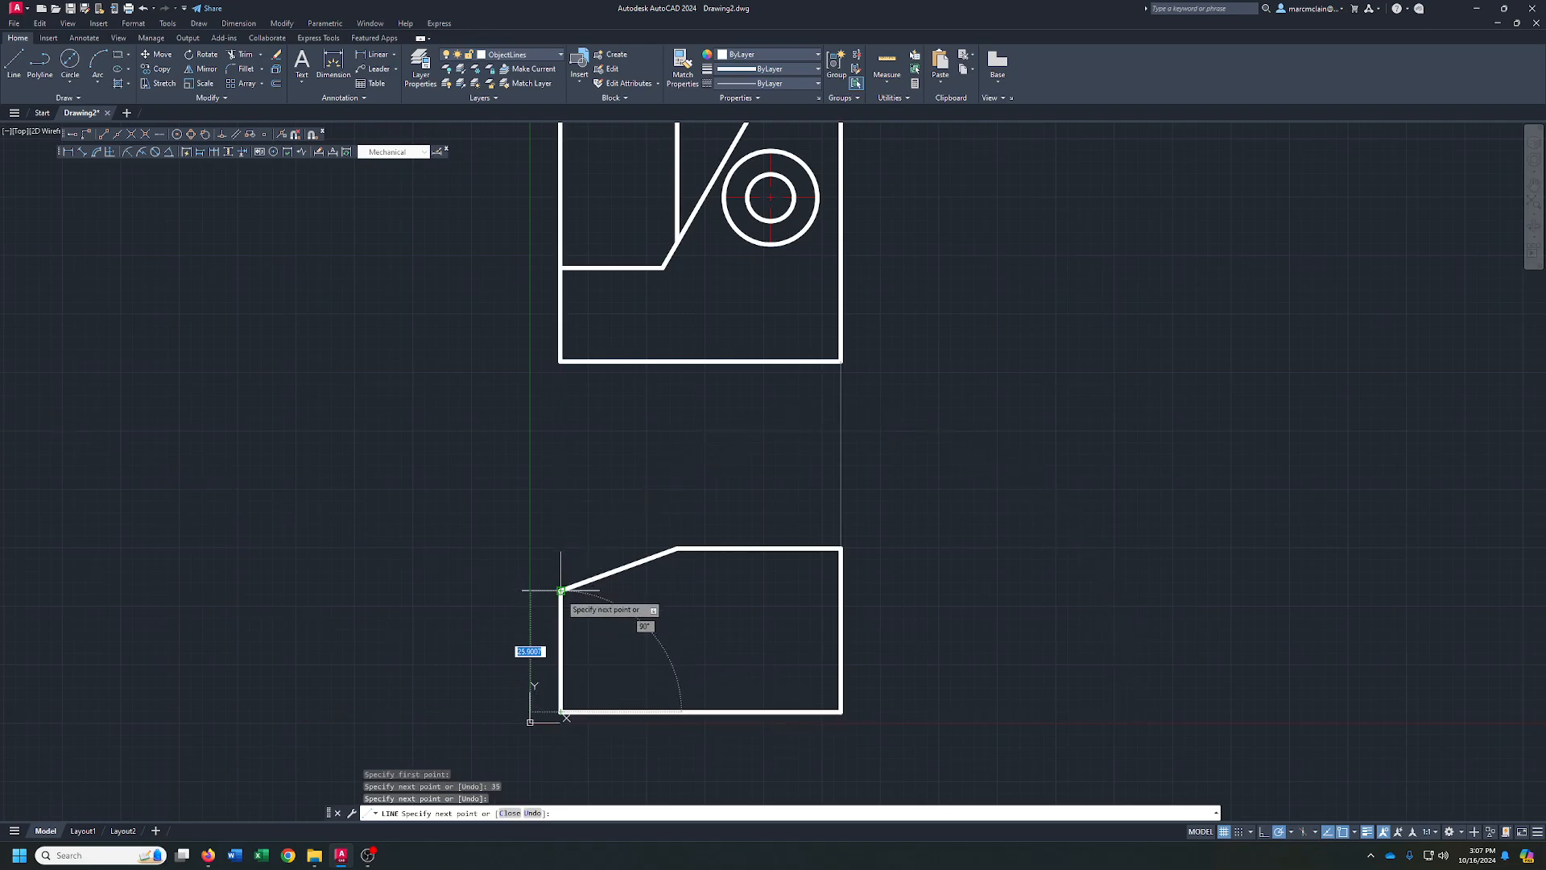
pyautogui.click(561, 590)
pyautogui.rightClick(561, 591)
pyautogui.click(571, 601)
# - Offset the lower view's bottom edge upward by 5
pyautogui.moveTo(670, 601); pyautogui.dragTo(638, 552, button='middle')
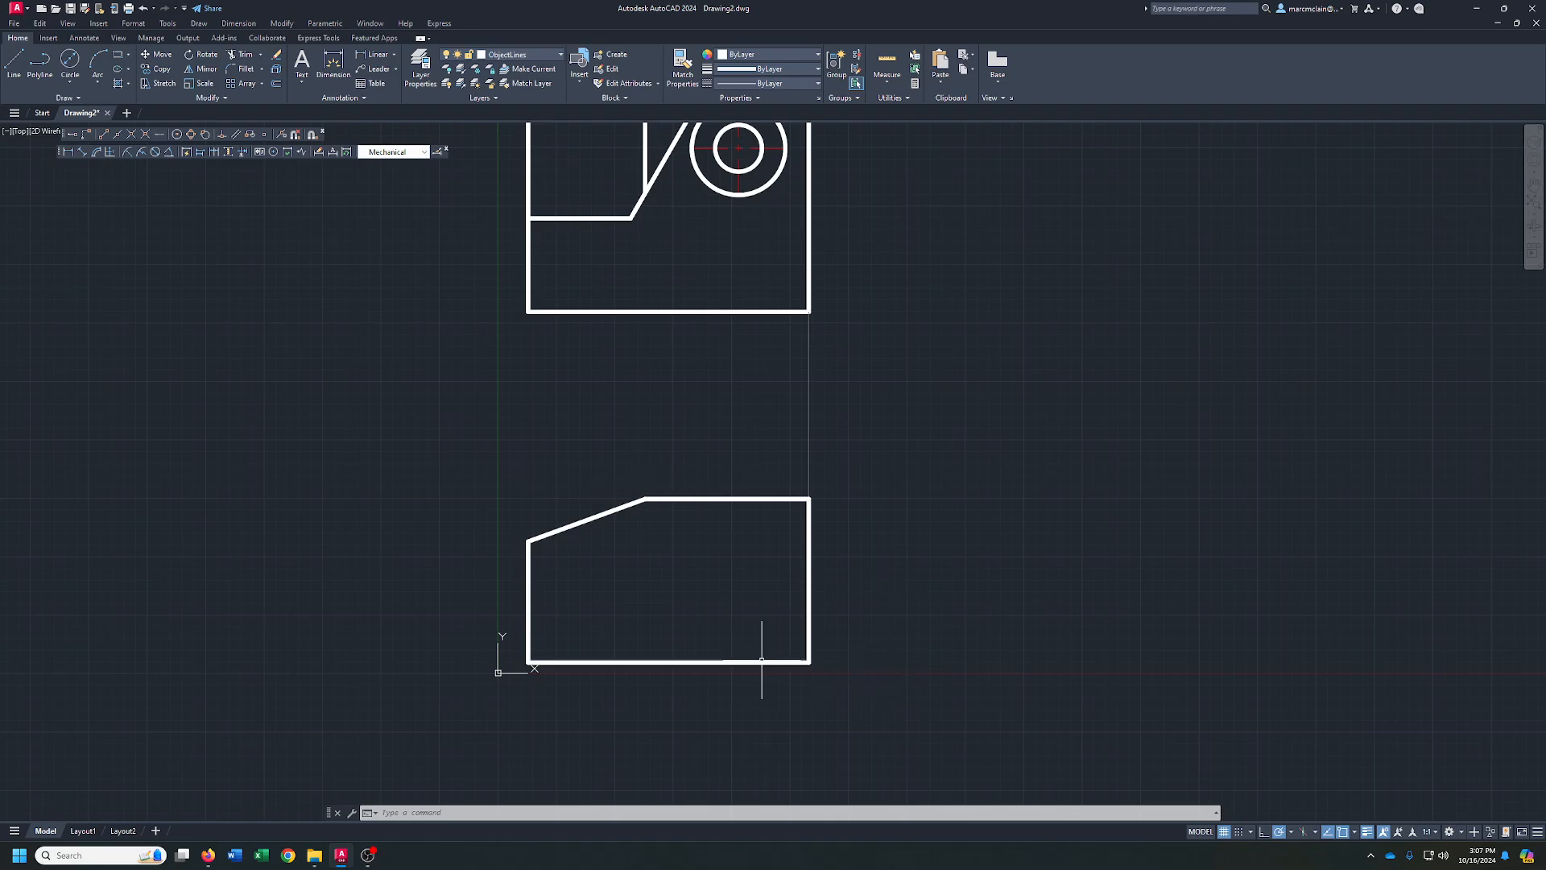
pyautogui.click(276, 84)
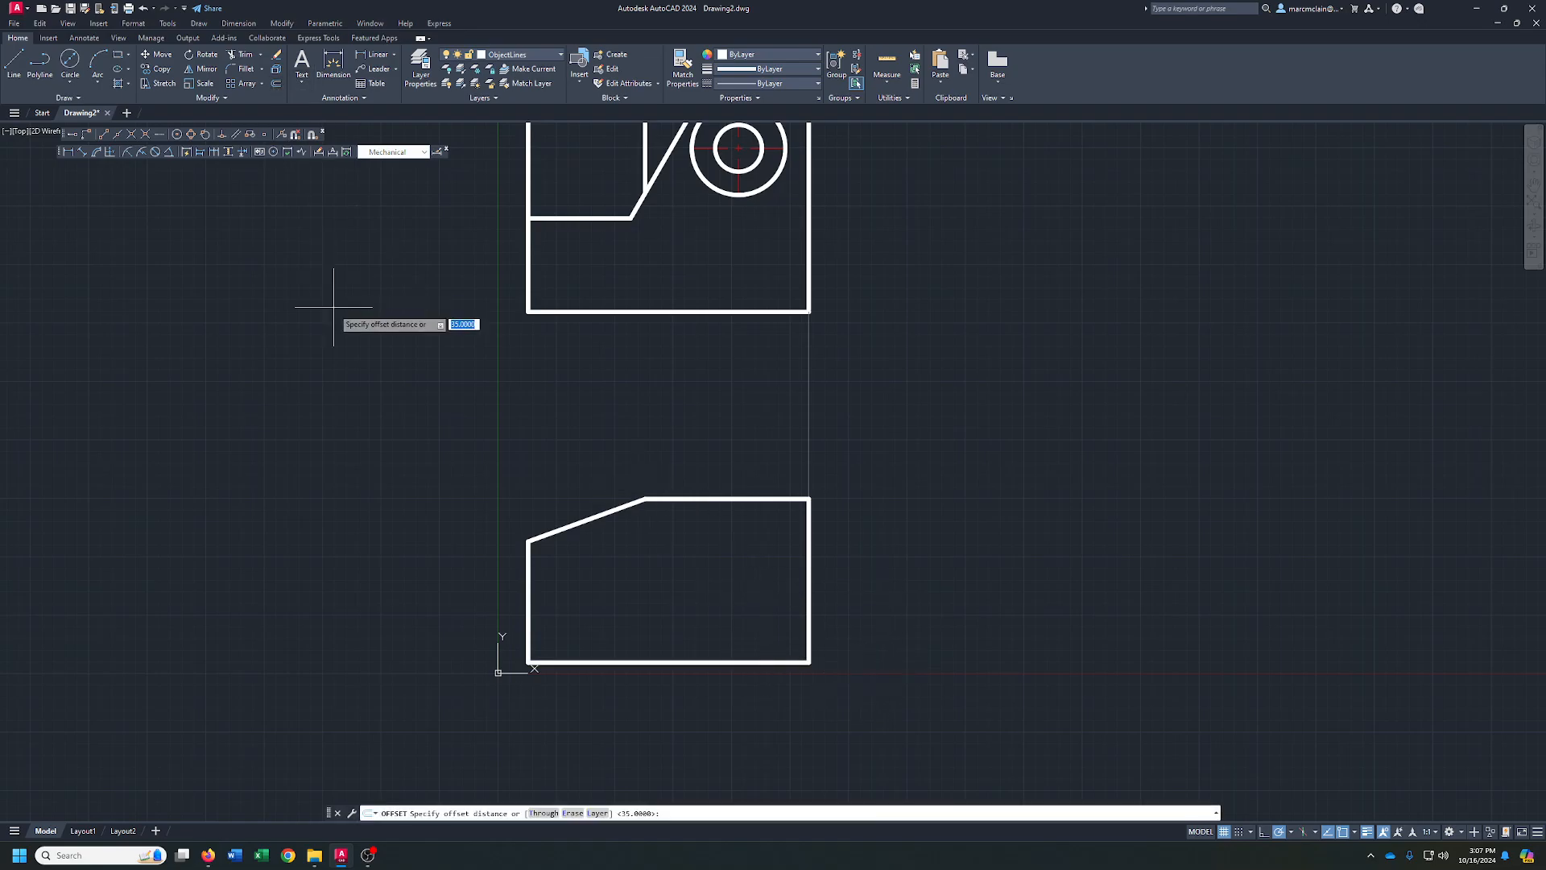
pyautogui.write('5')
pyautogui.press('Return')
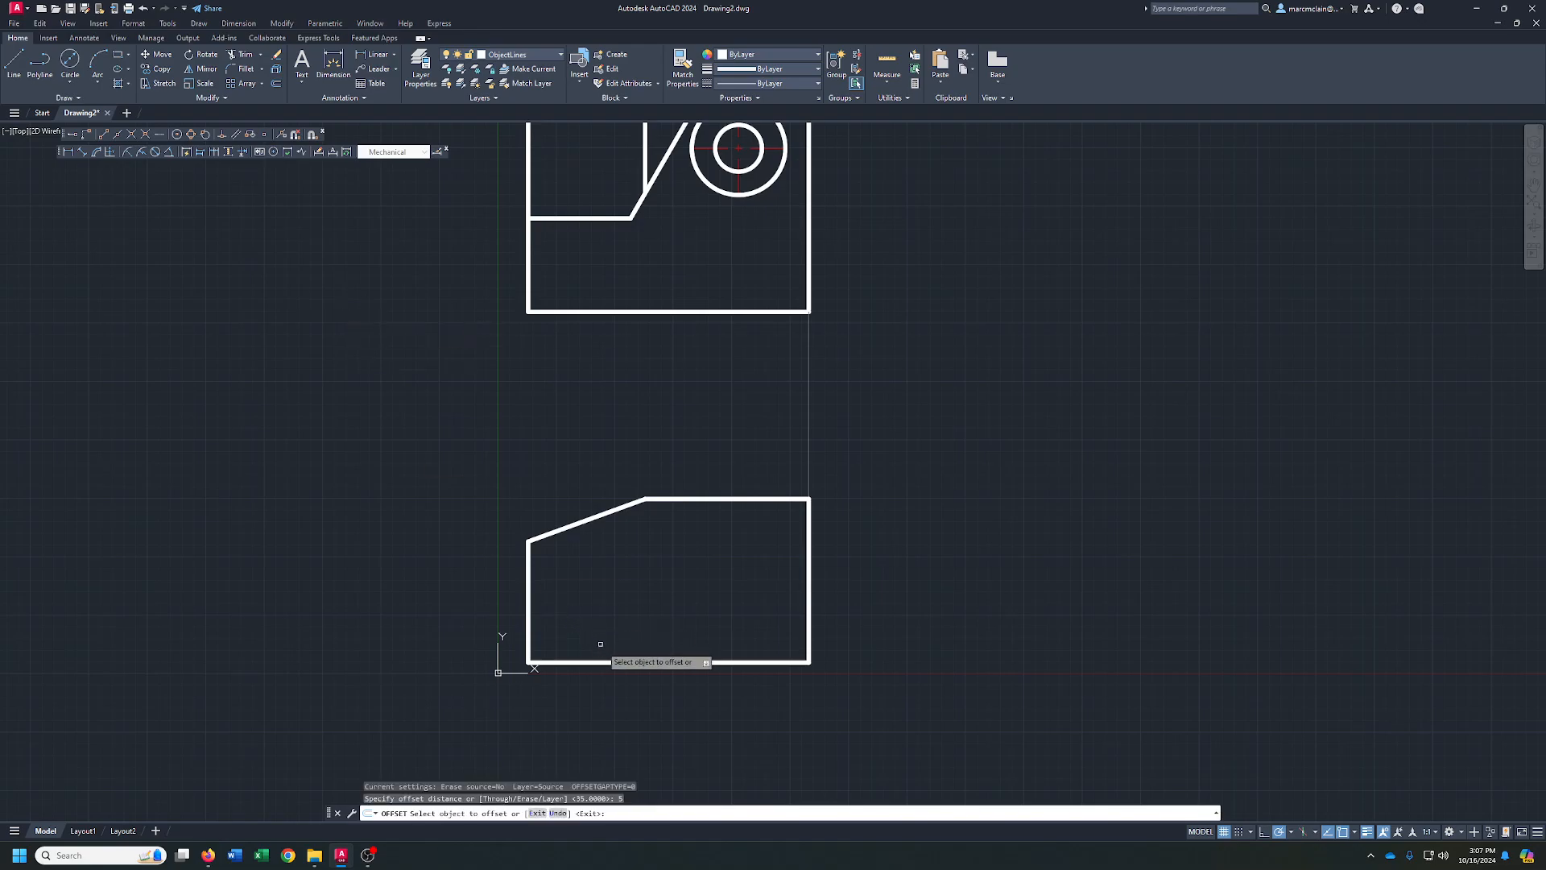
pyautogui.click(619, 662)
pyautogui.click(619, 657)
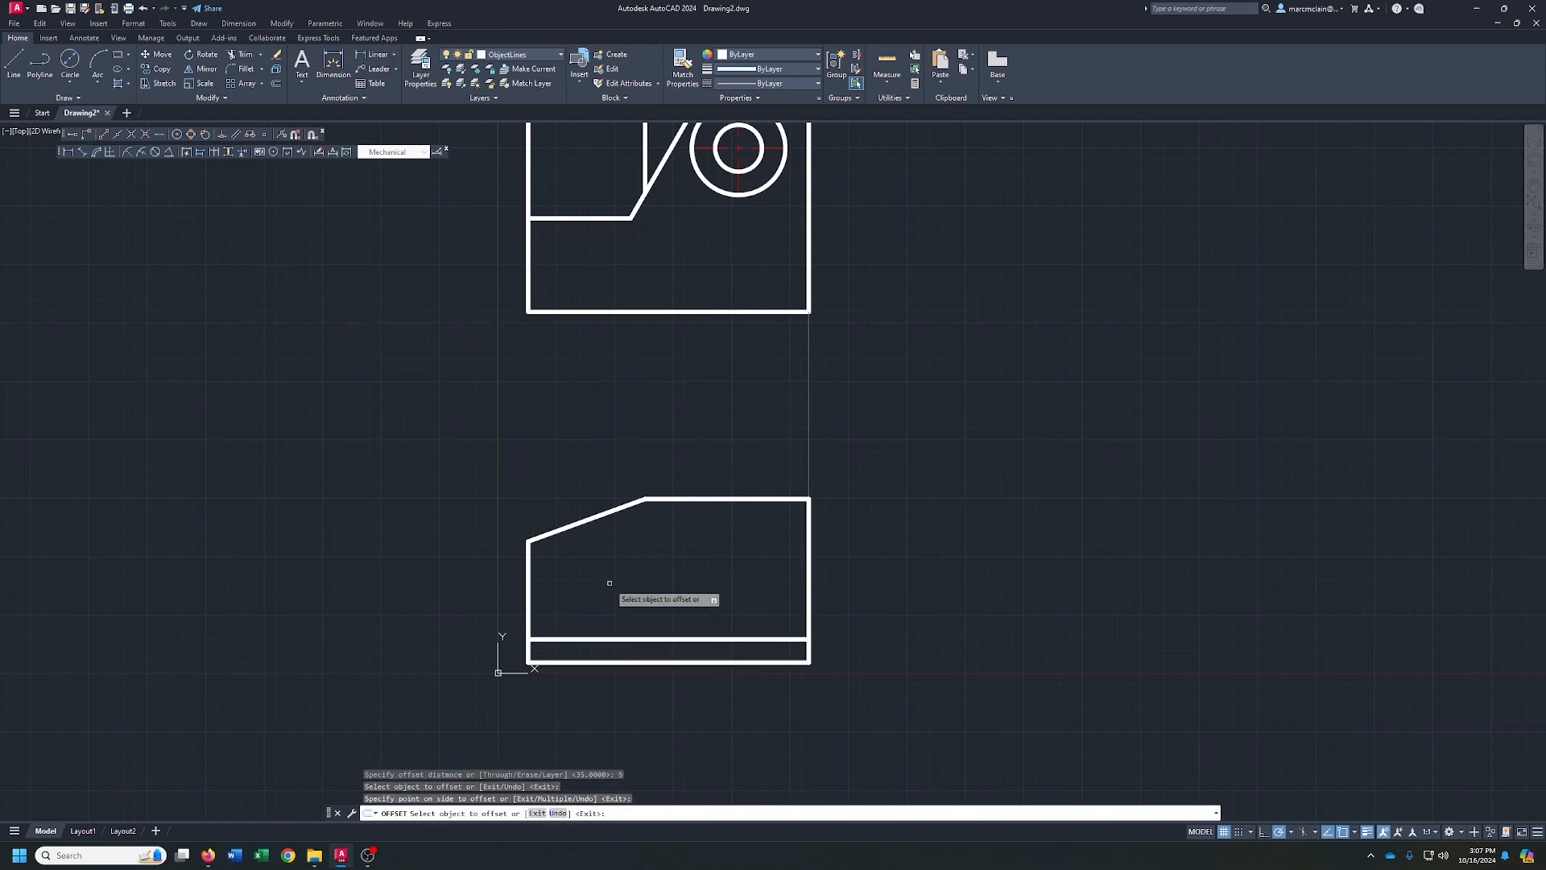
# - Offset the horizontal line just above the lower view's bottom edge upward by 15
pyautogui.moveTo(742, 442); pyautogui.dragTo(760, 504, button='middle')
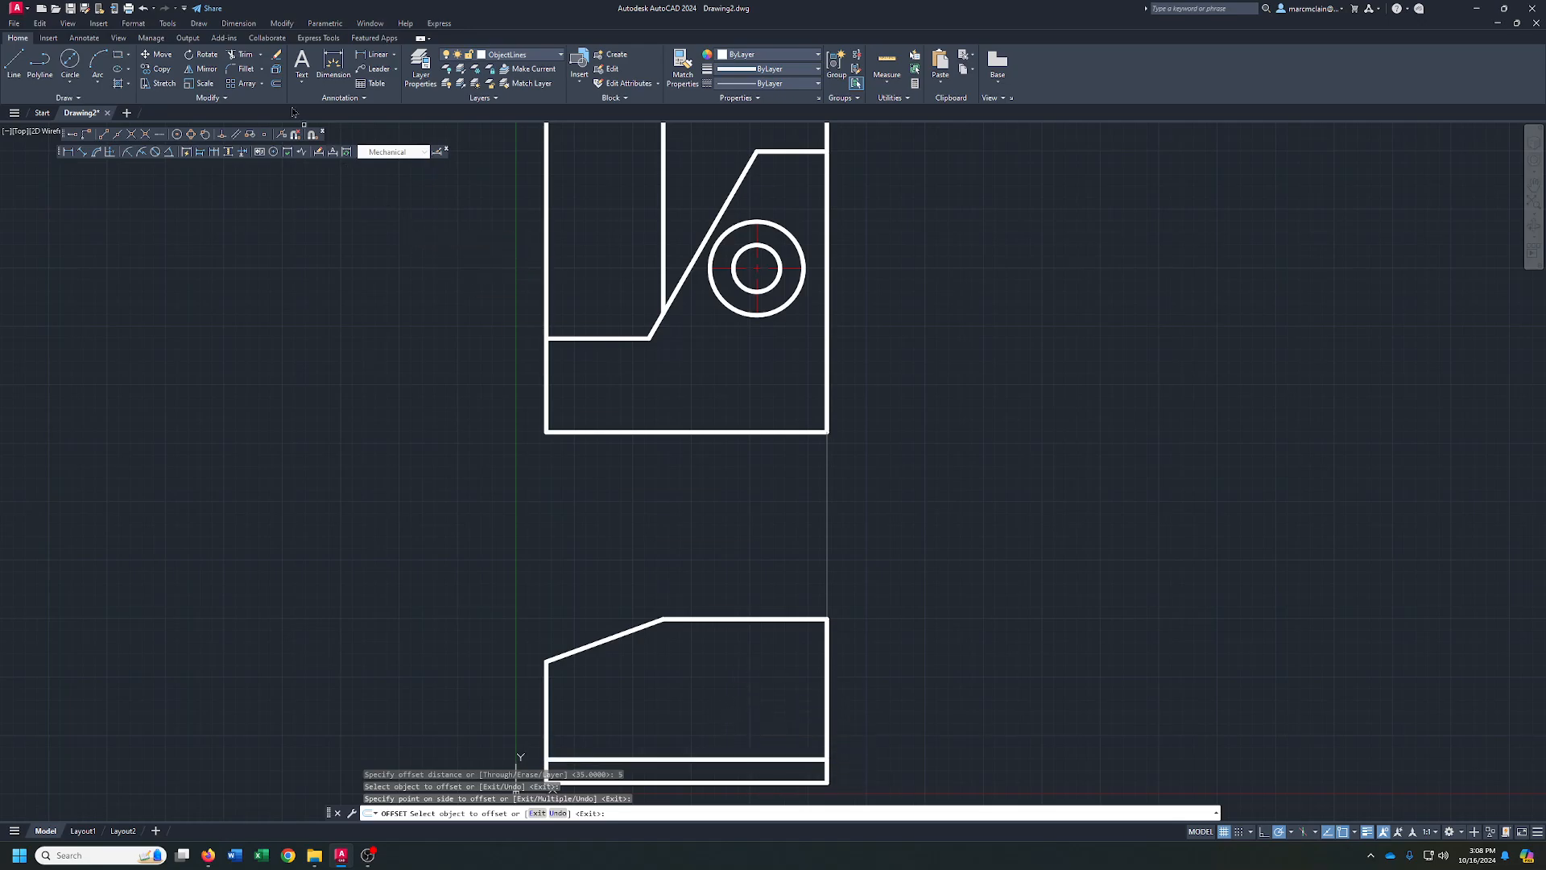
pyautogui.click(277, 84)
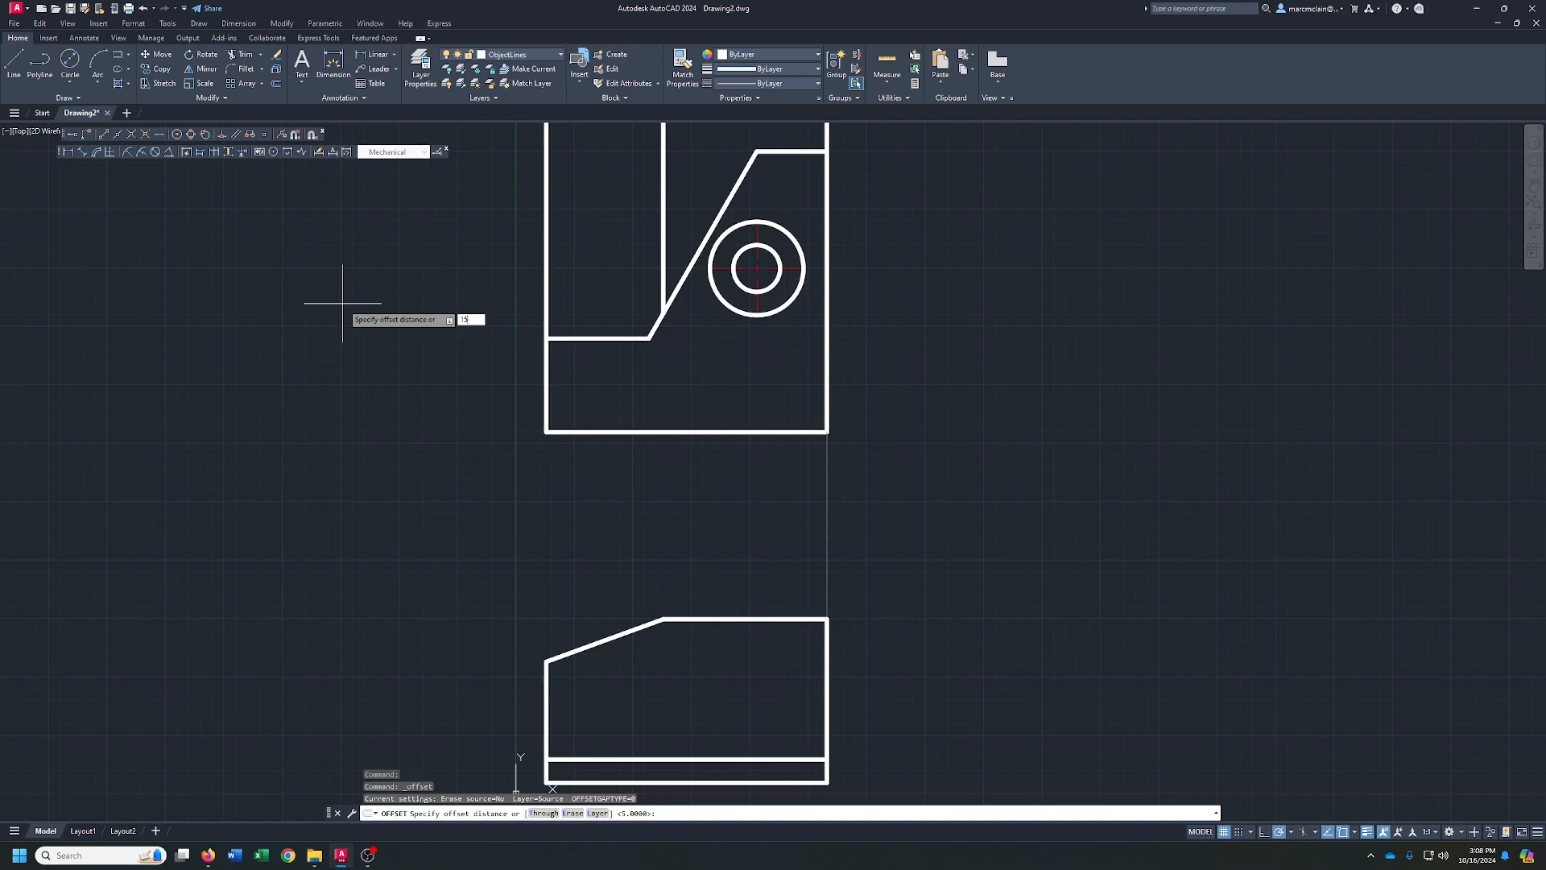
pyautogui.press('Return')
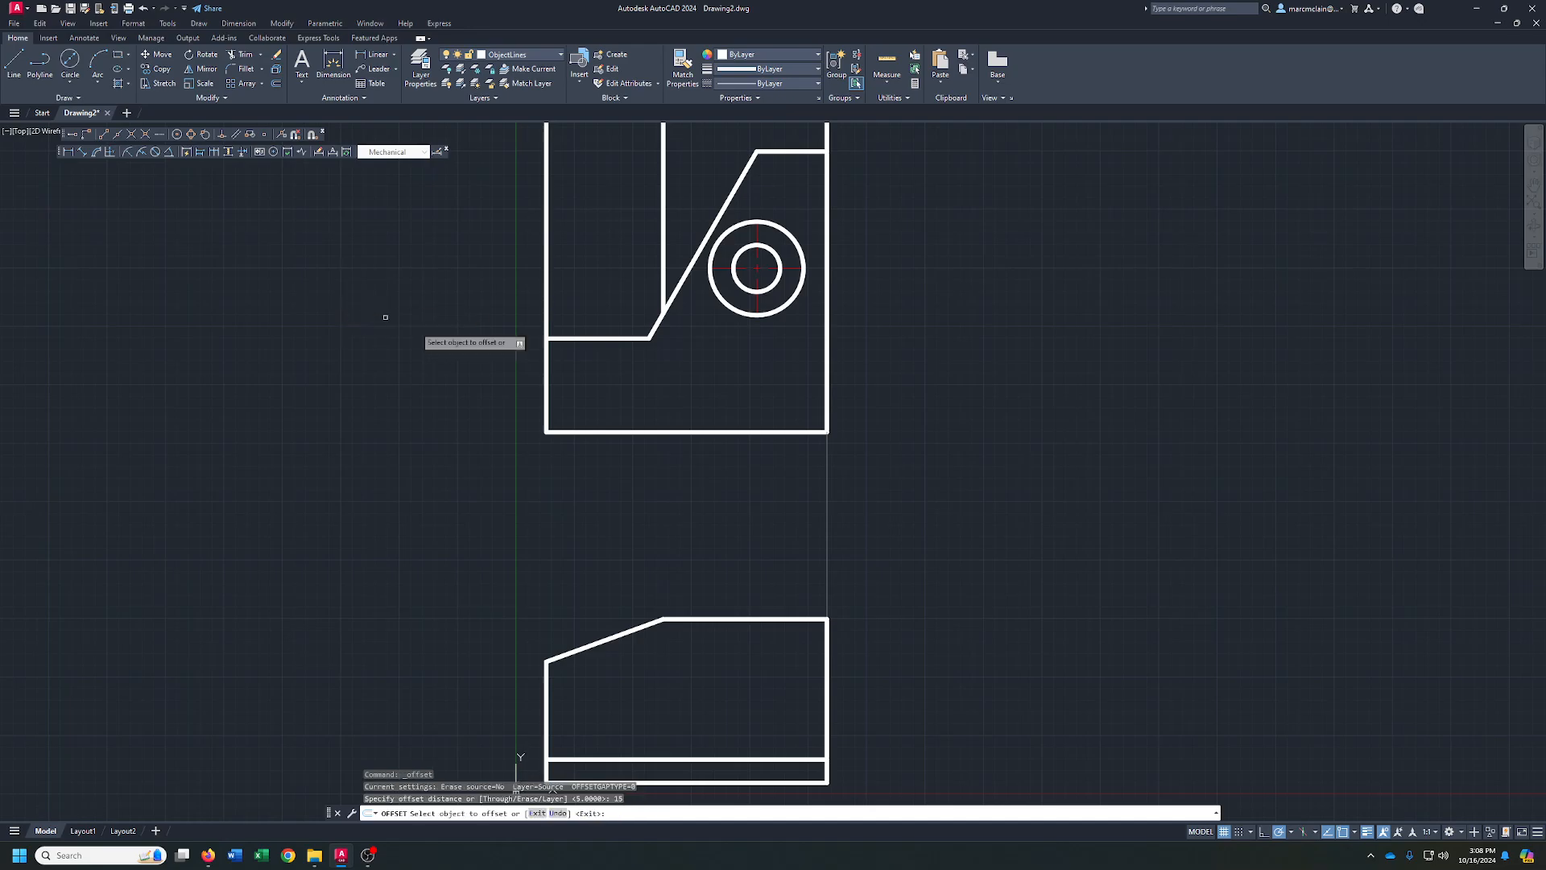
pyautogui.click(771, 758)
pyautogui.click(773, 691)
pyautogui.moveTo(772, 682); pyautogui.dragTo(750, 571, button='middle')
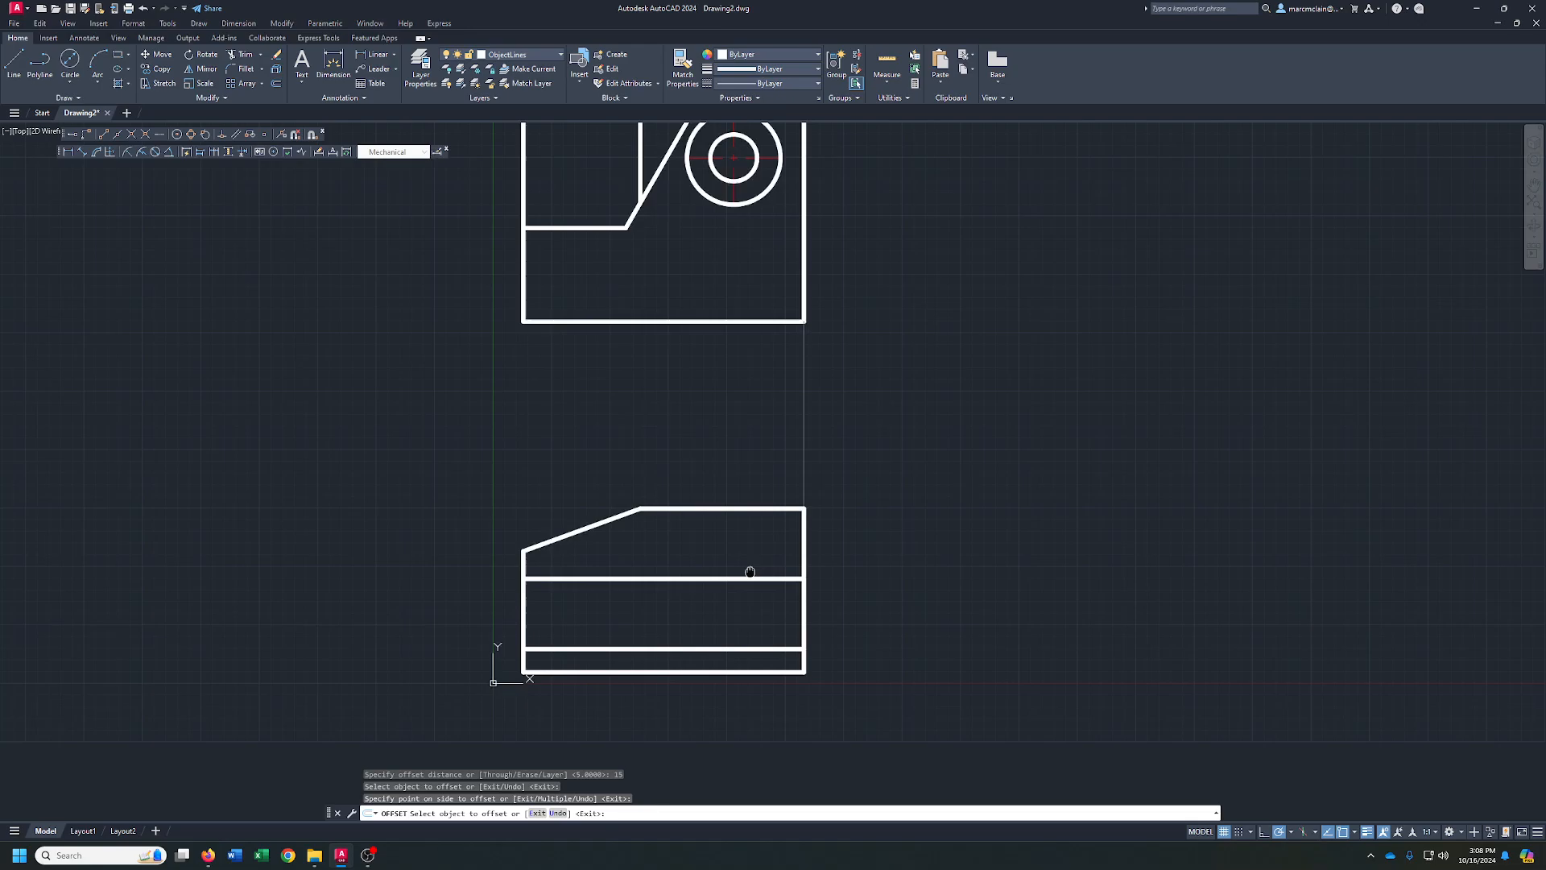
pyautogui.scroll(-2, 931, 535)
pyautogui.moveTo(931, 534); pyautogui.dragTo(925, 559, button='middle')
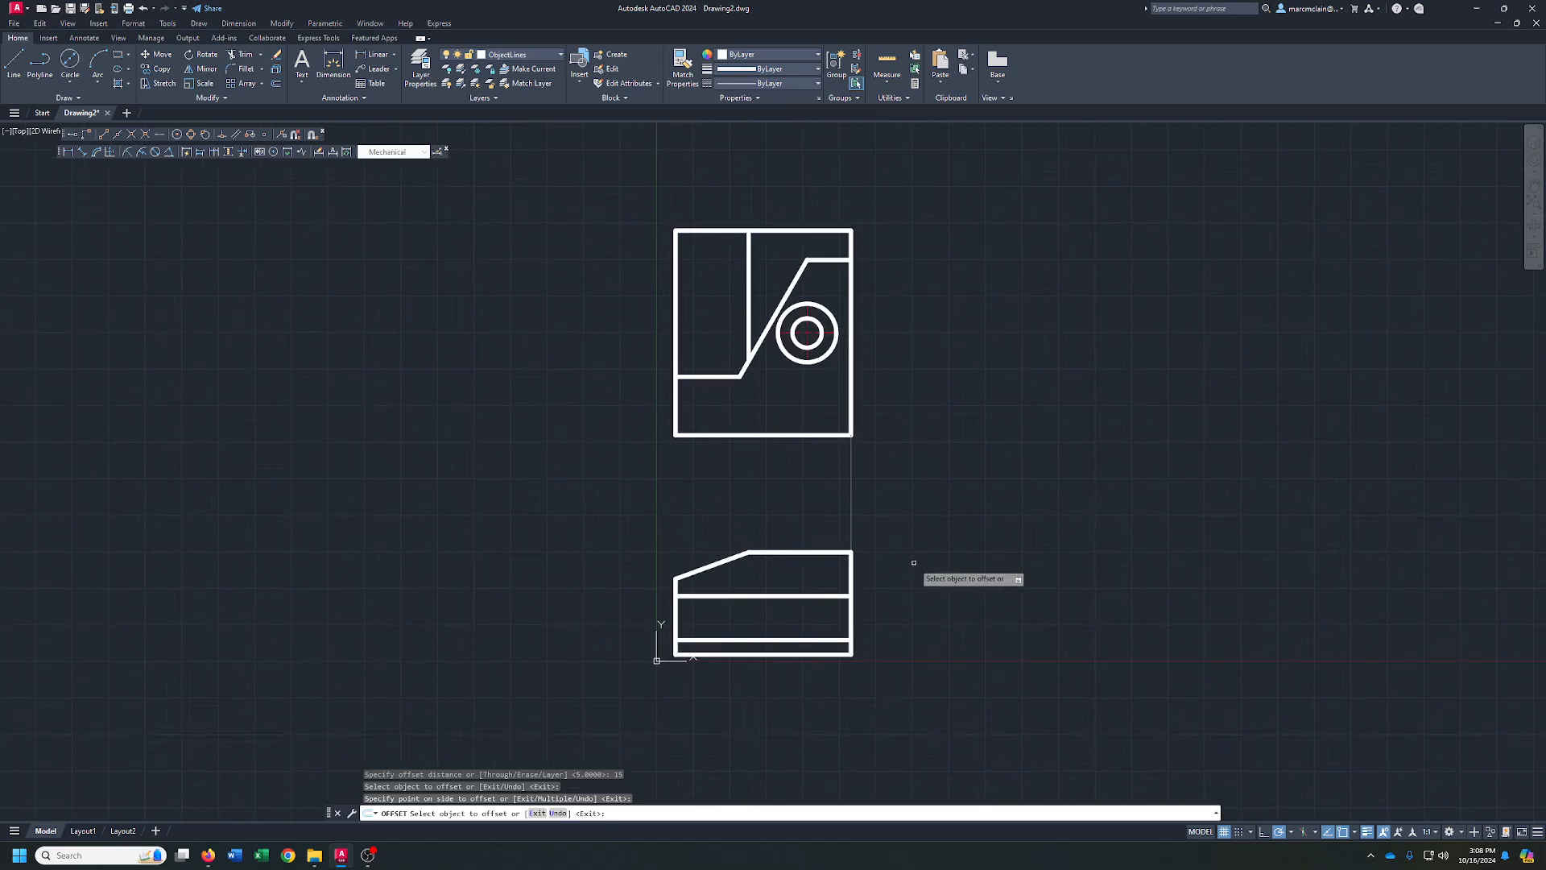
pyautogui.rightClick(930, 496)
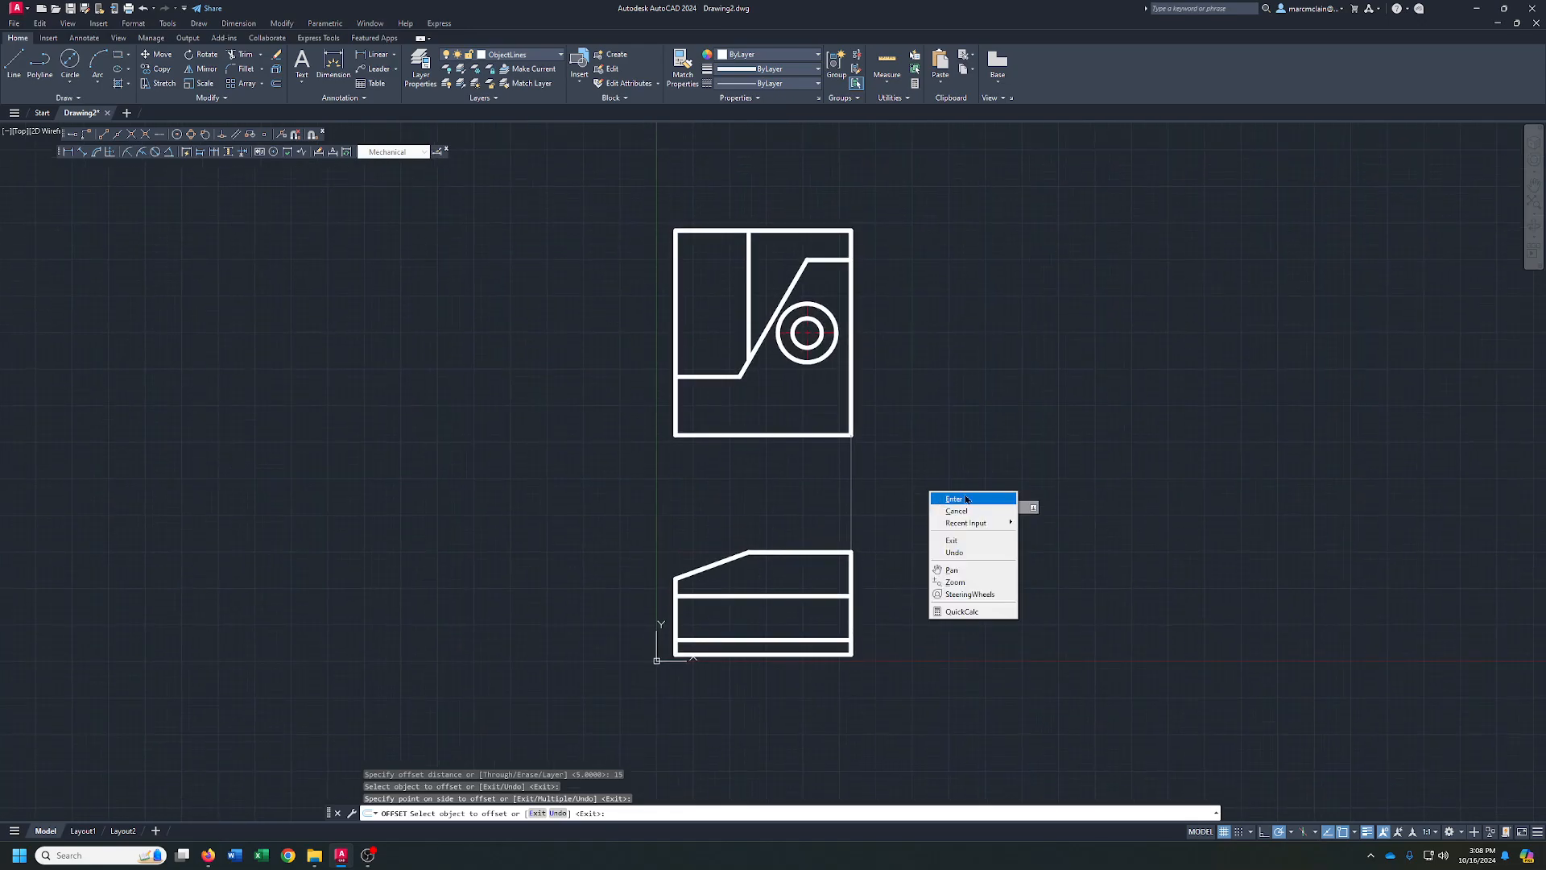
pyautogui.click(939, 502)
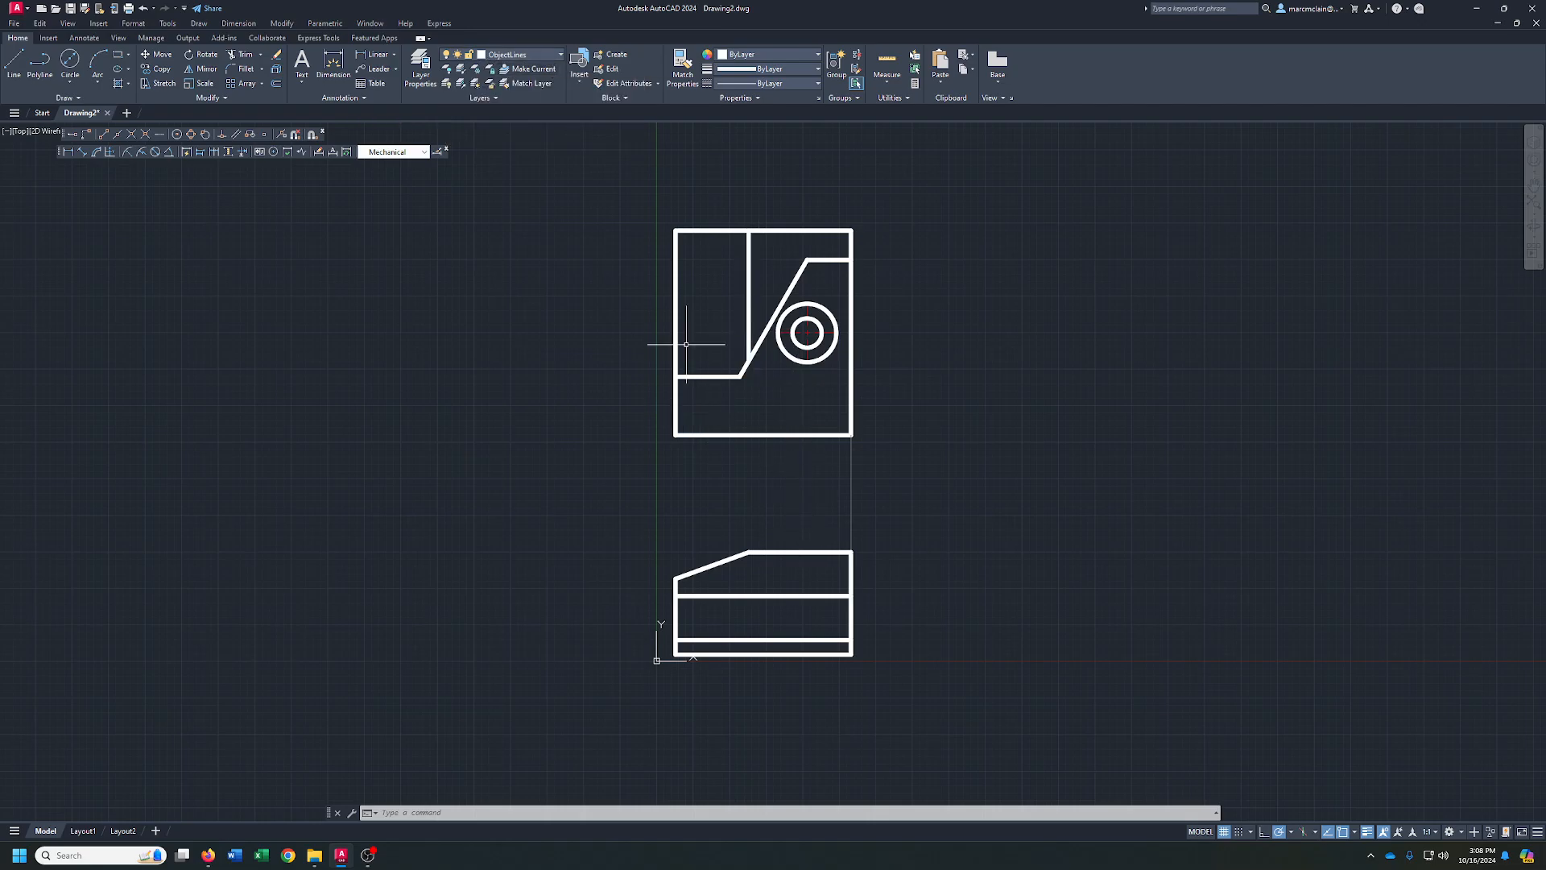
# - Make HiddenLines the current layer and start a line on the lower view's middle horizontal line, directly below the large circle's left quadrant
pyautogui.click(558, 58)
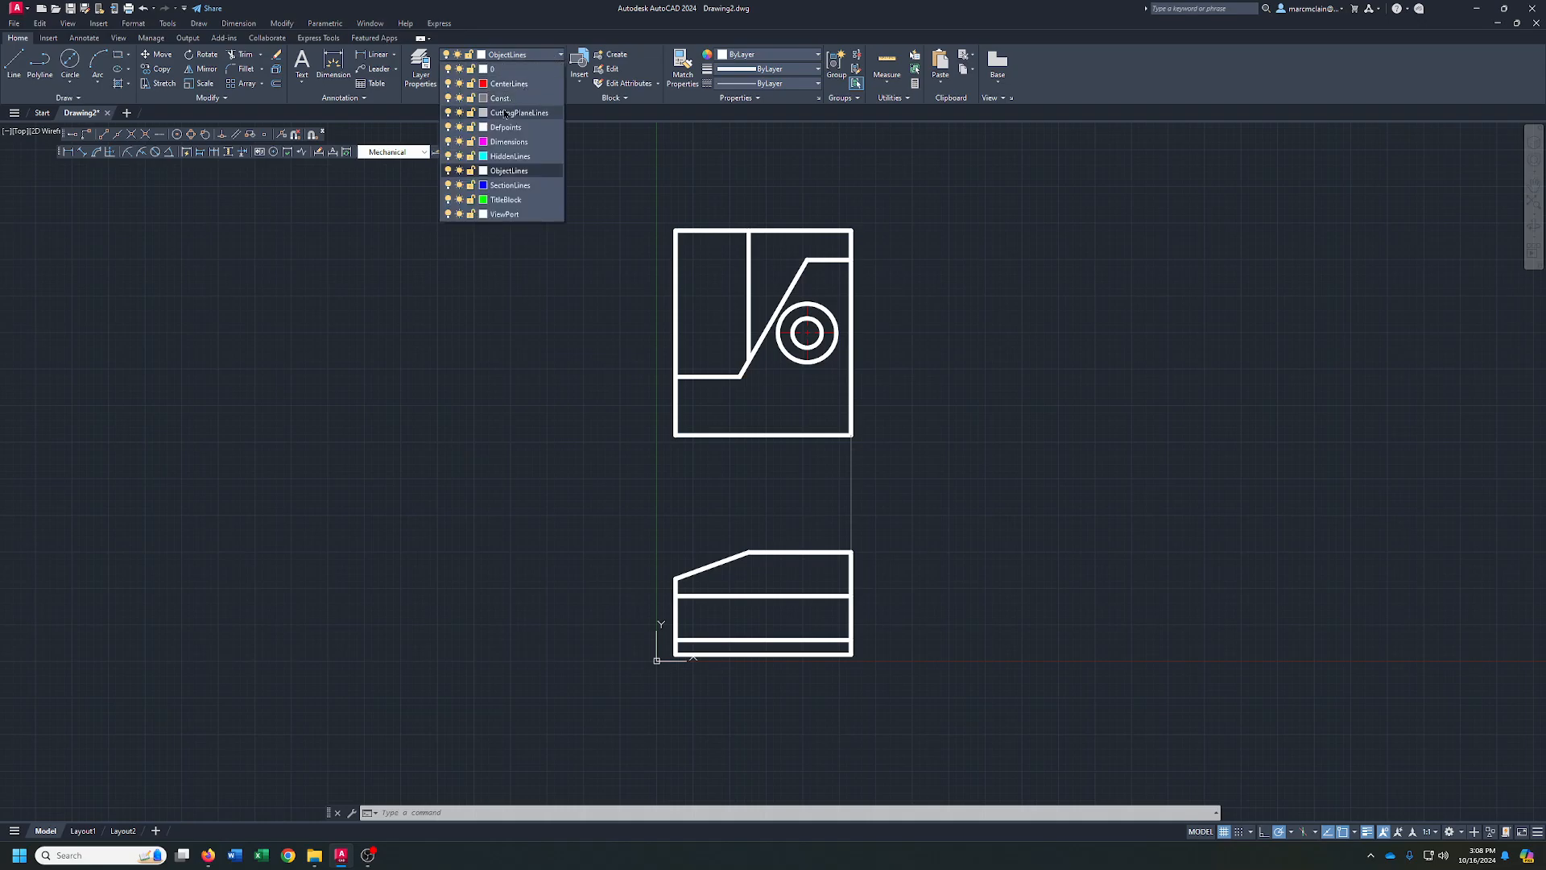
pyautogui.click(509, 156)
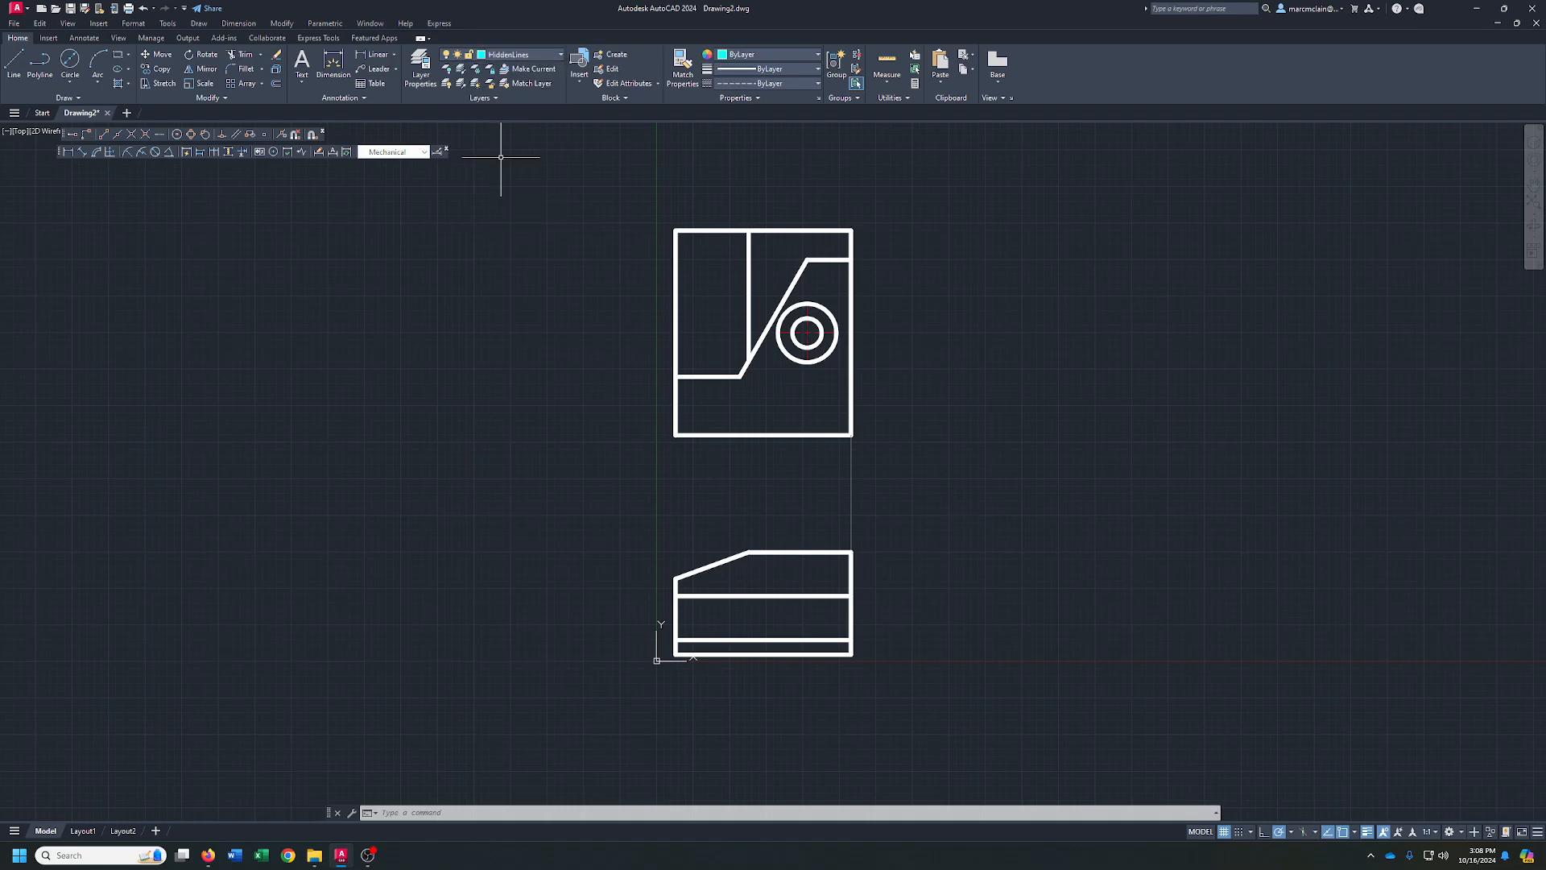
pyautogui.click(13, 63)
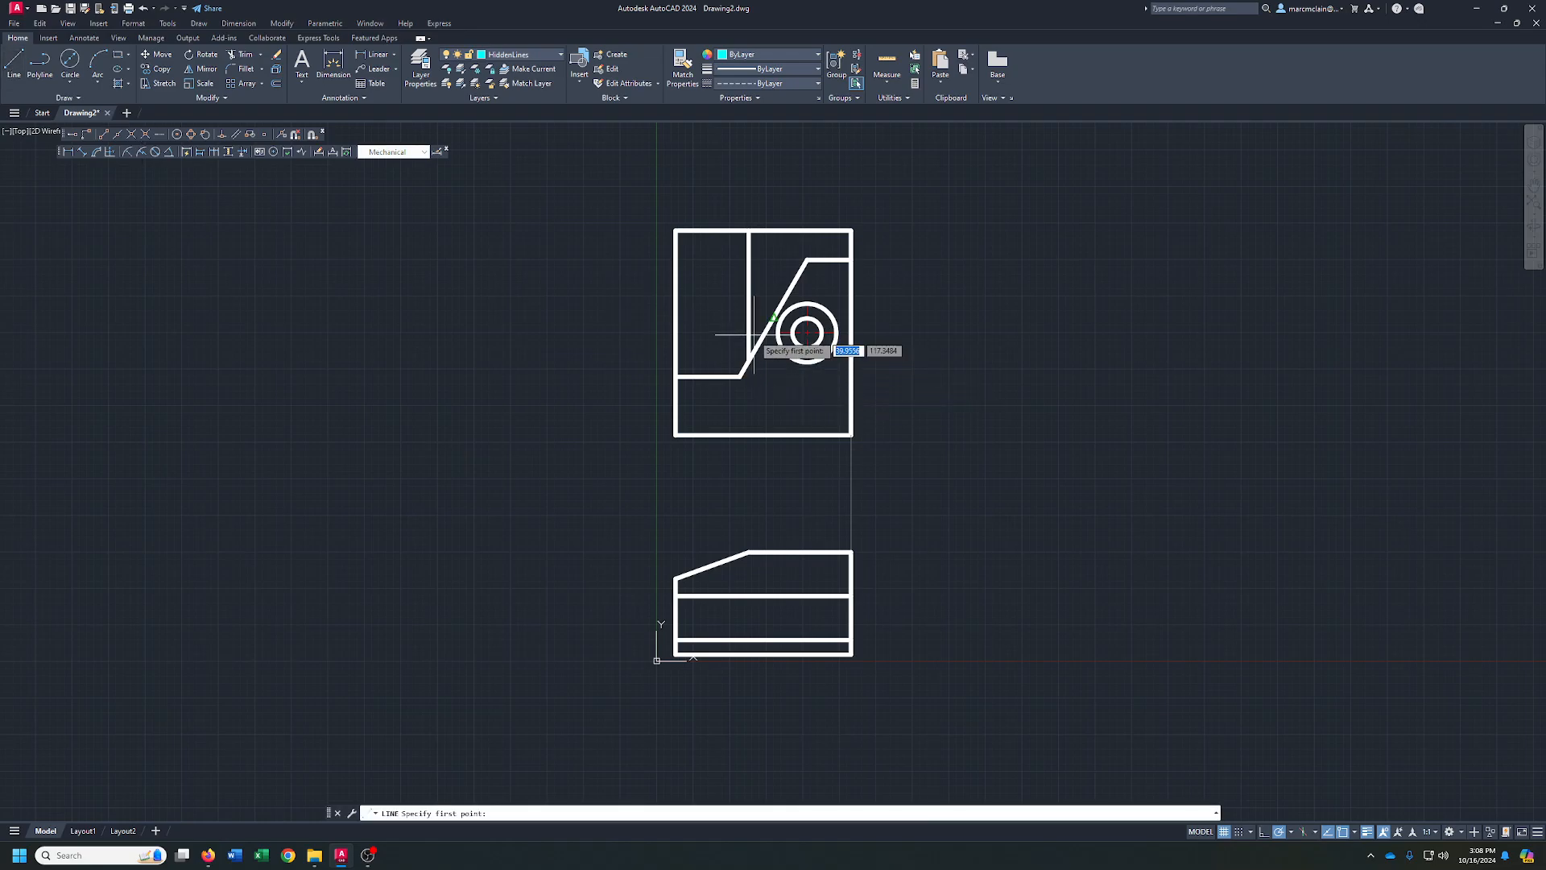
pyautogui.click(778, 596)
pyautogui.write('5')
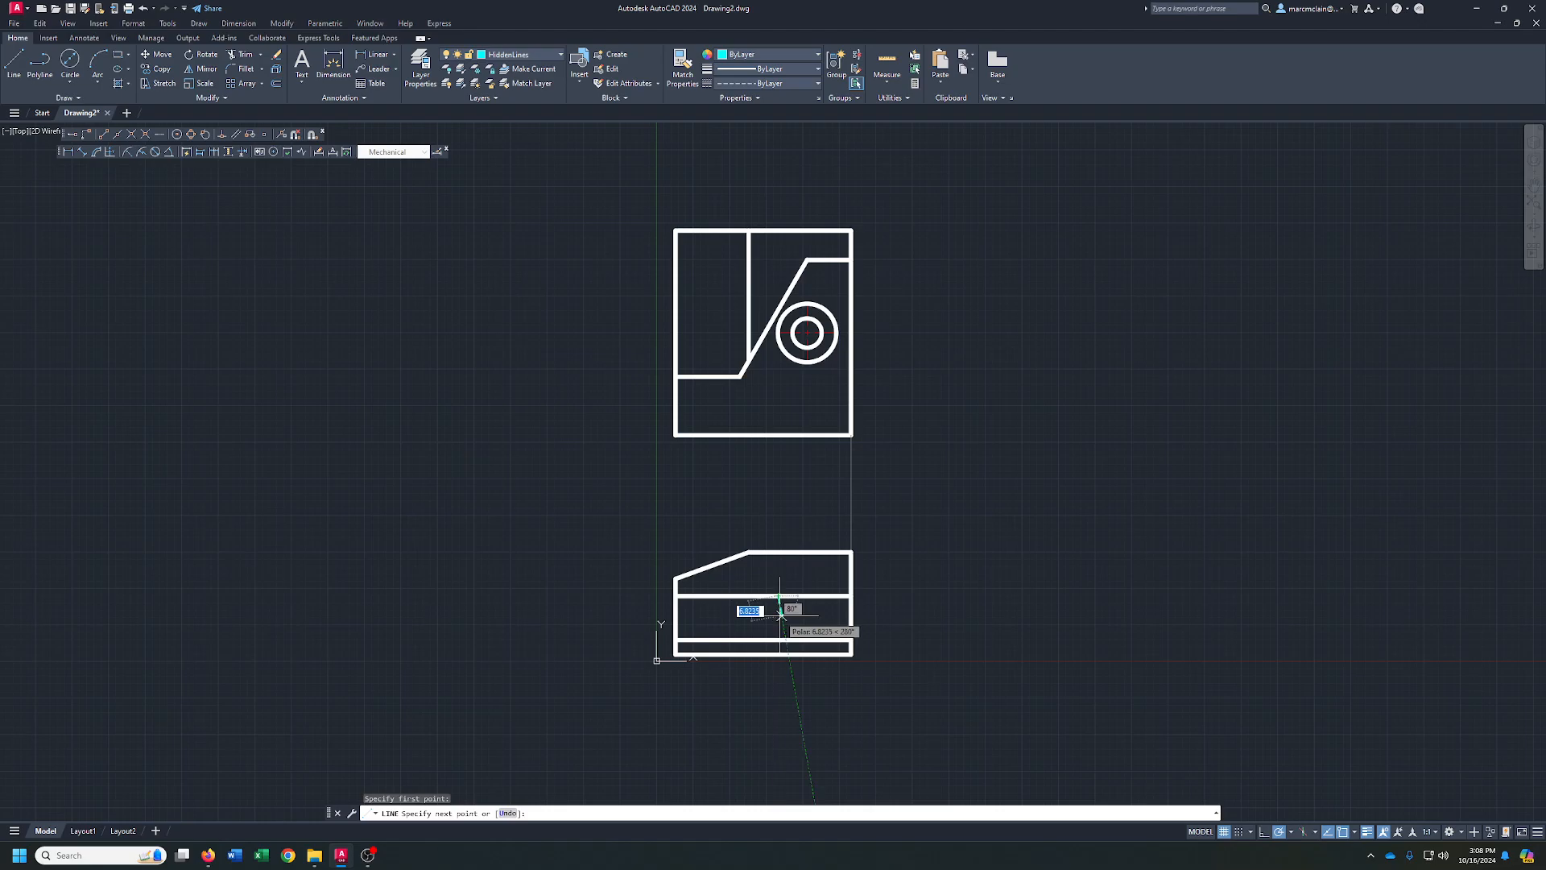
pyautogui.press('Return')
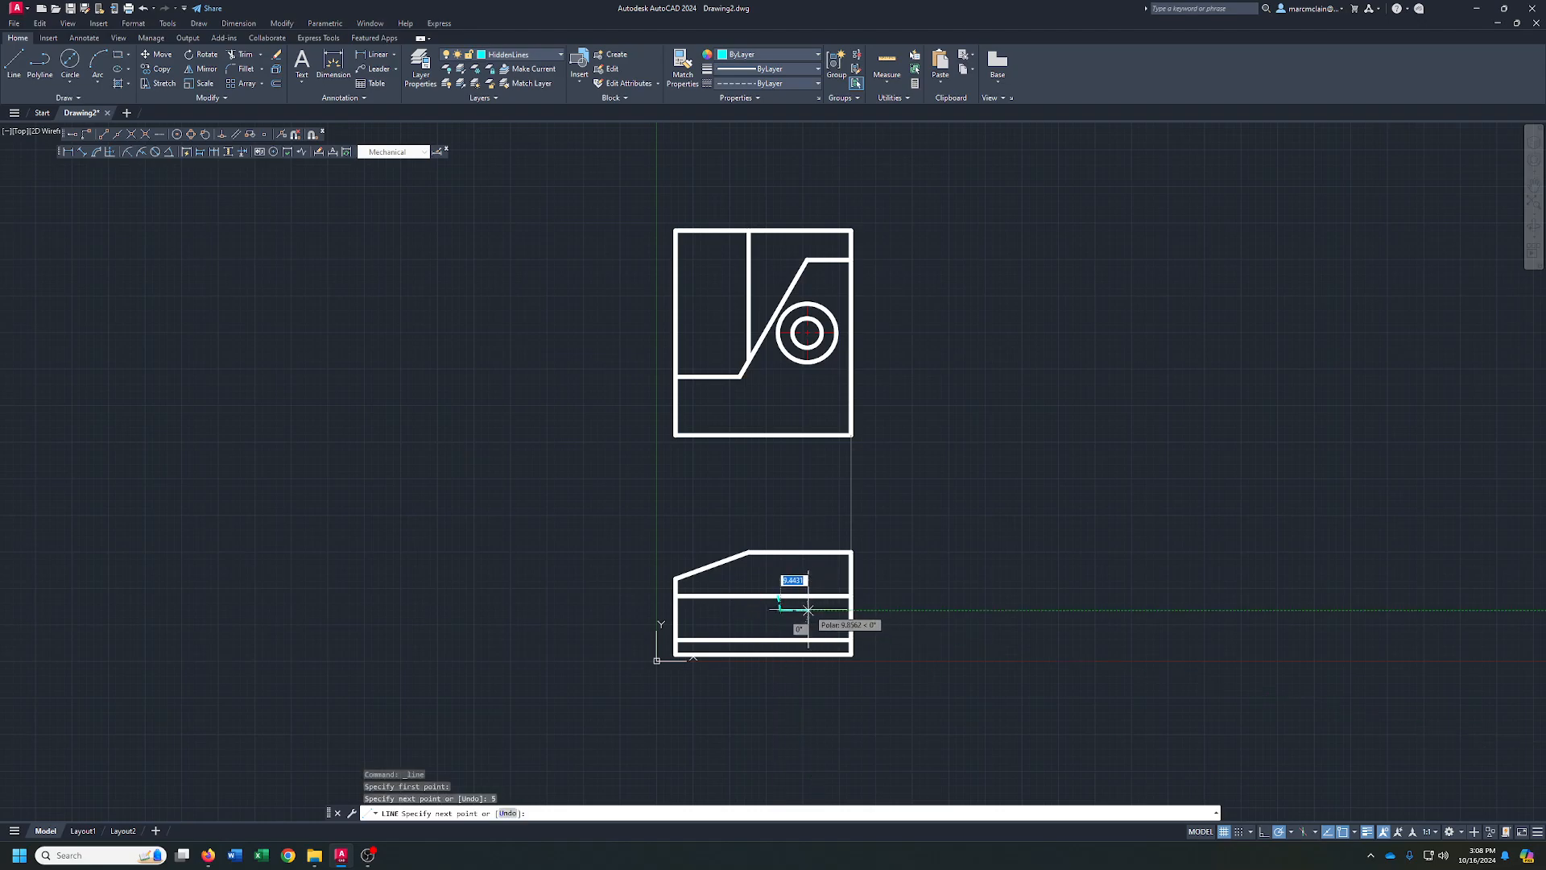
pyautogui.rightClick(804, 610)
pyautogui.click(838, 653)
# - Draw the counterbore's hidden outline 5 down, 20 to the right and back up to the lower view's middle horizontal line
pyautogui.scroll(8, 769, 613)
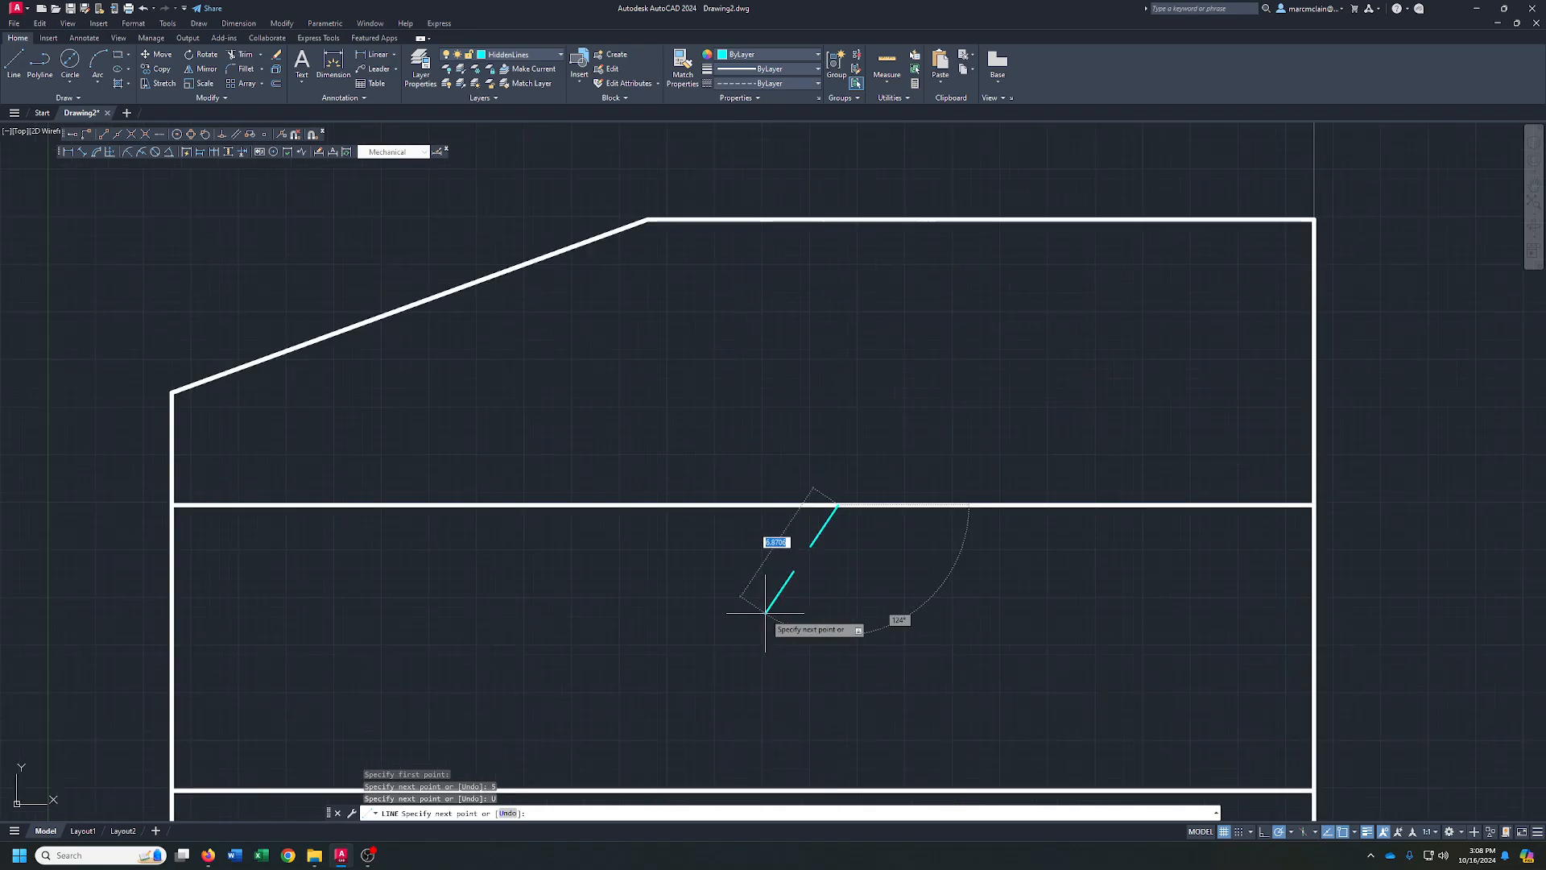
pyautogui.write('5')
pyautogui.press('Return')
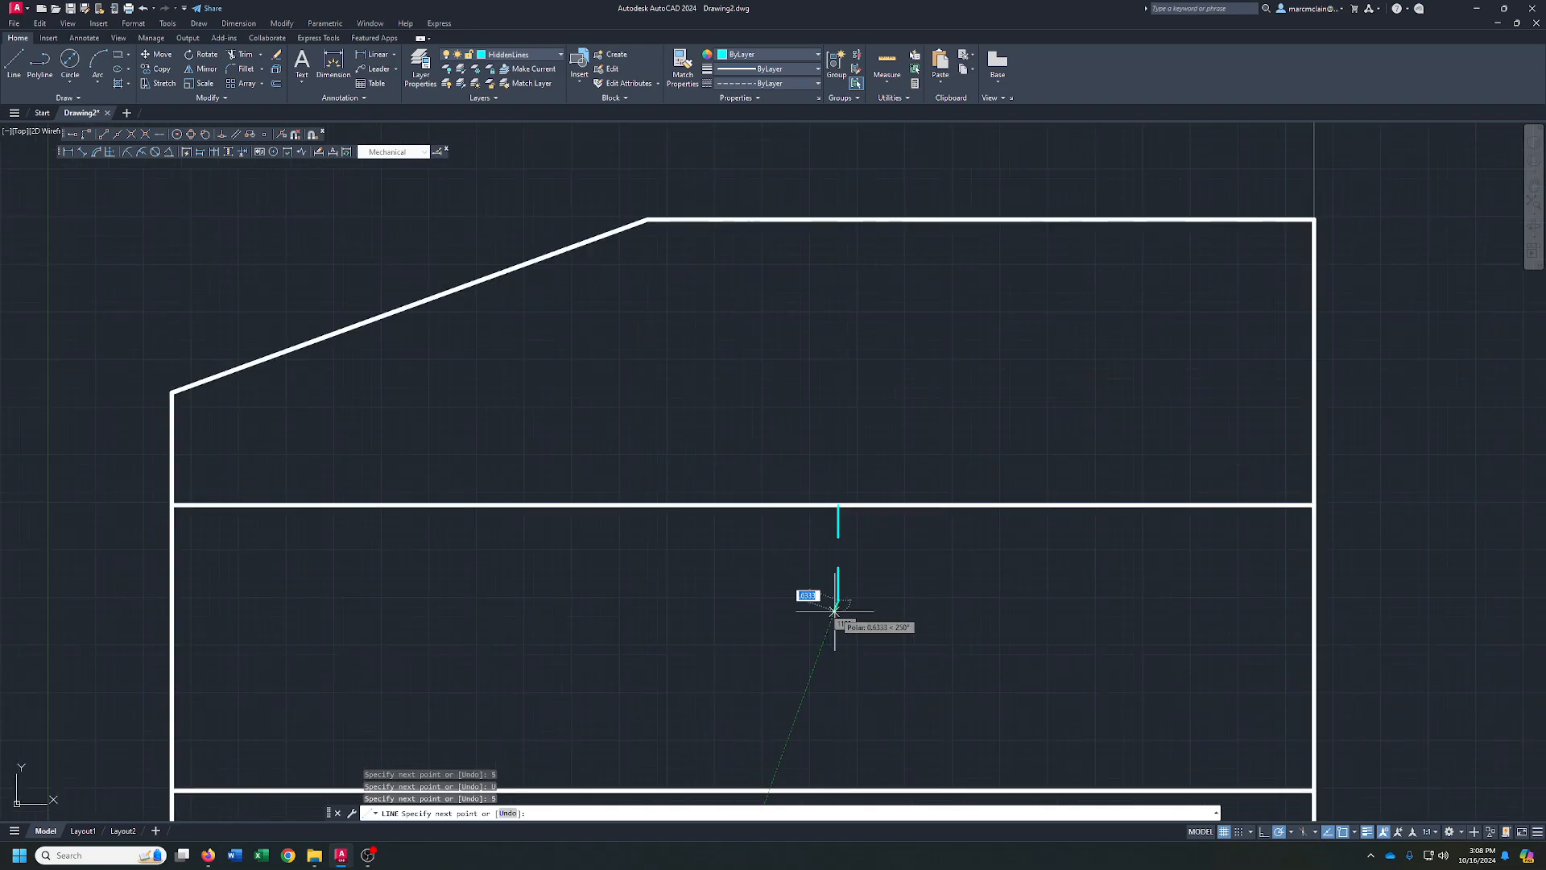
pyautogui.write('20')
pyautogui.press('Return')
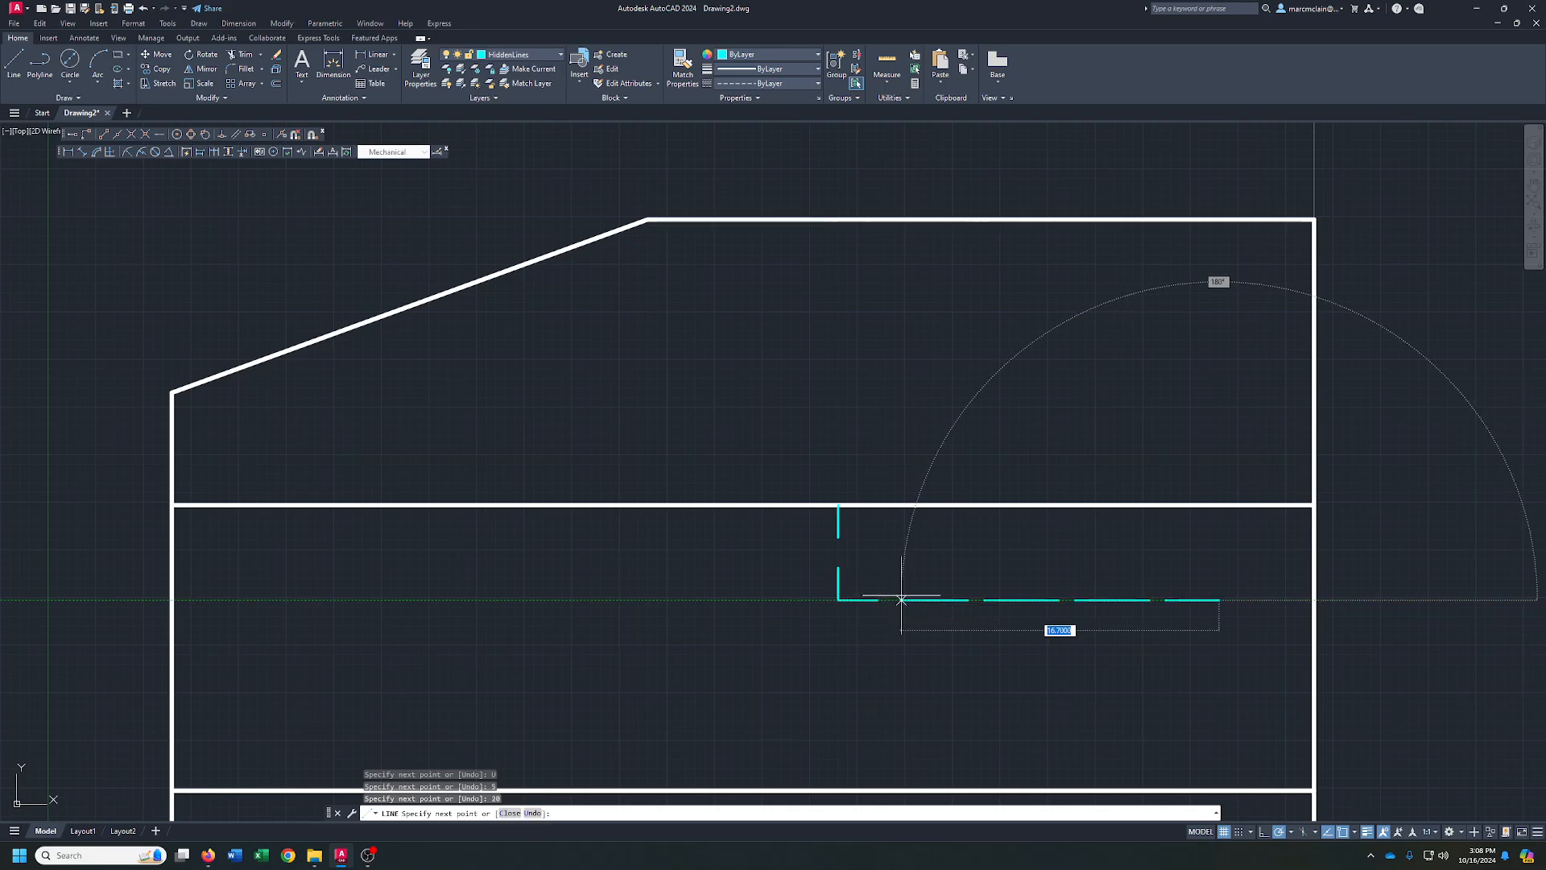
pyautogui.click(1219, 505)
pyautogui.rightClick(1221, 504)
pyautogui.click(1256, 515)
# - Draw a hidden vertical line from the lower view's bottom edge to the counterbore's bottom, aligned with the small circle's left quadrant
pyautogui.scroll(-2, 1217, 544)
pyautogui.scroll(-4, 1217, 544)
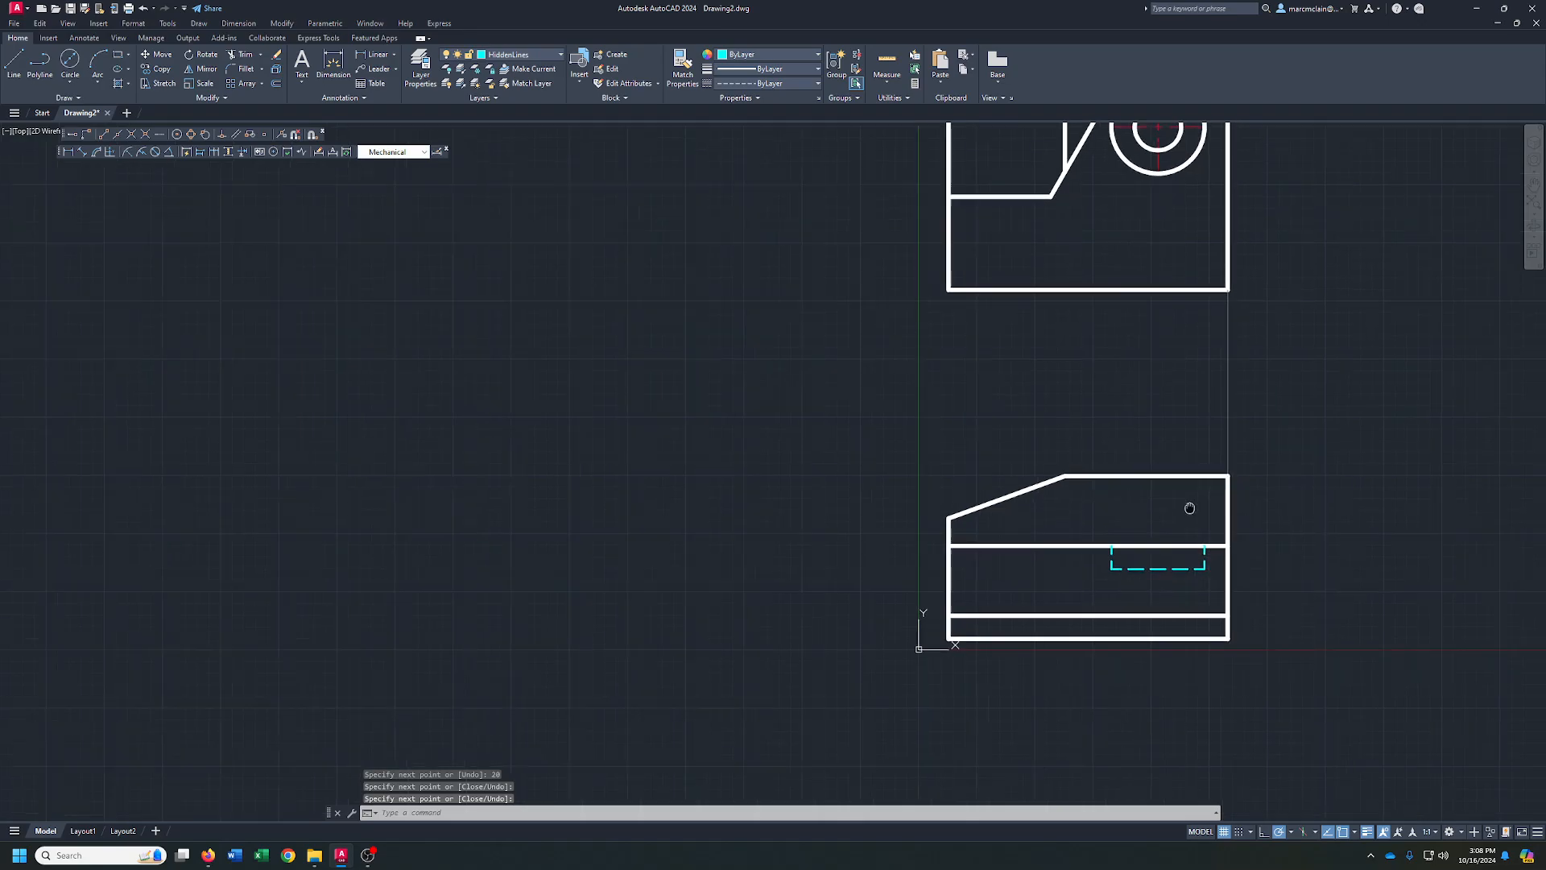
pyautogui.click(14, 61)
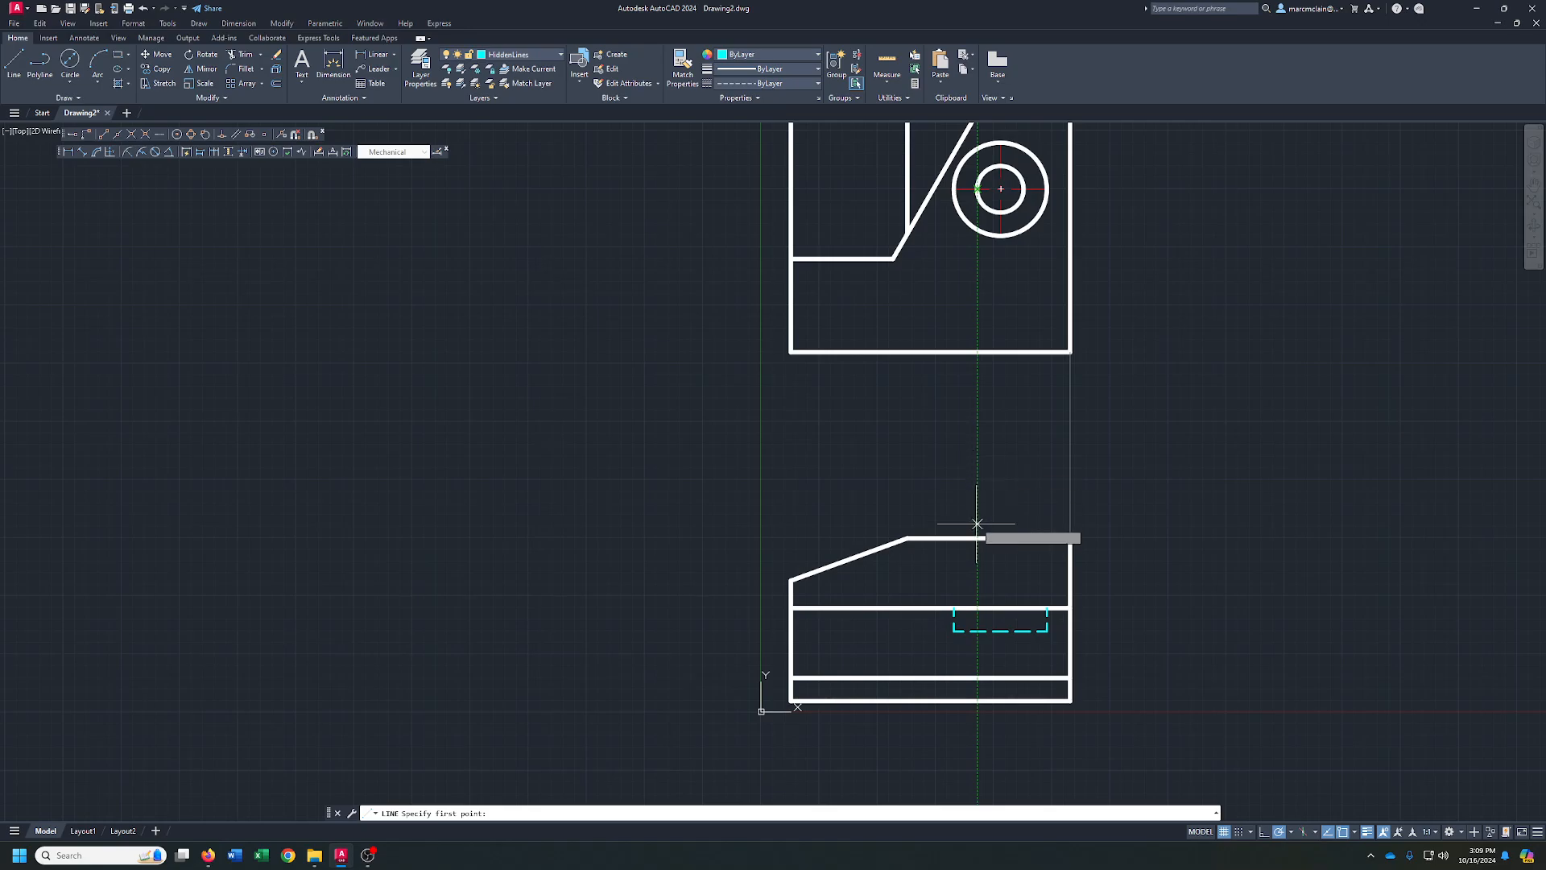
pyautogui.click(977, 701)
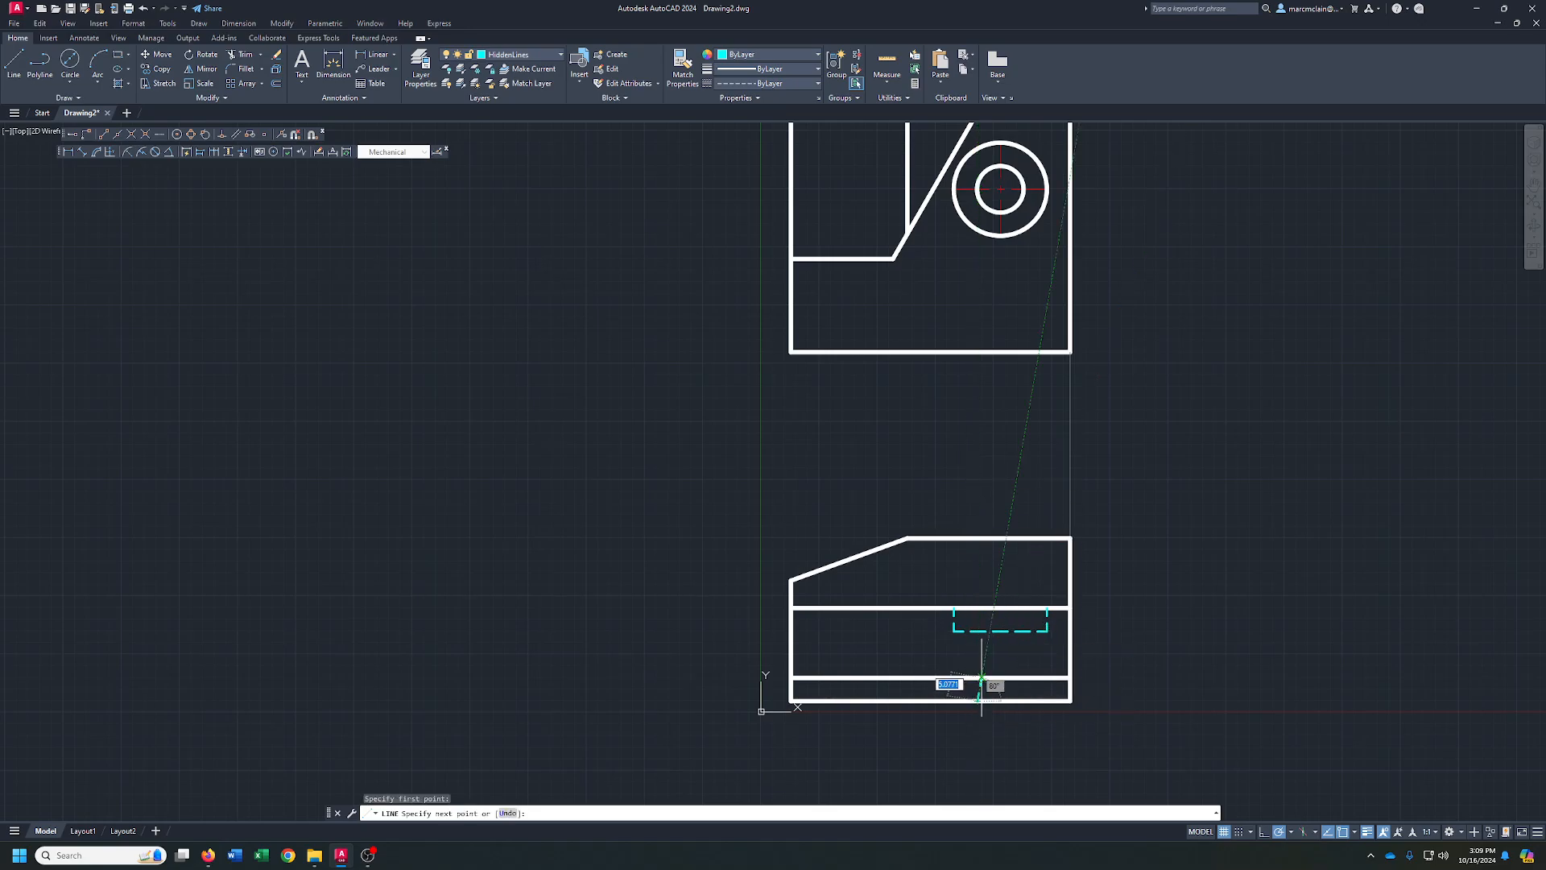
pyautogui.click(977, 632)
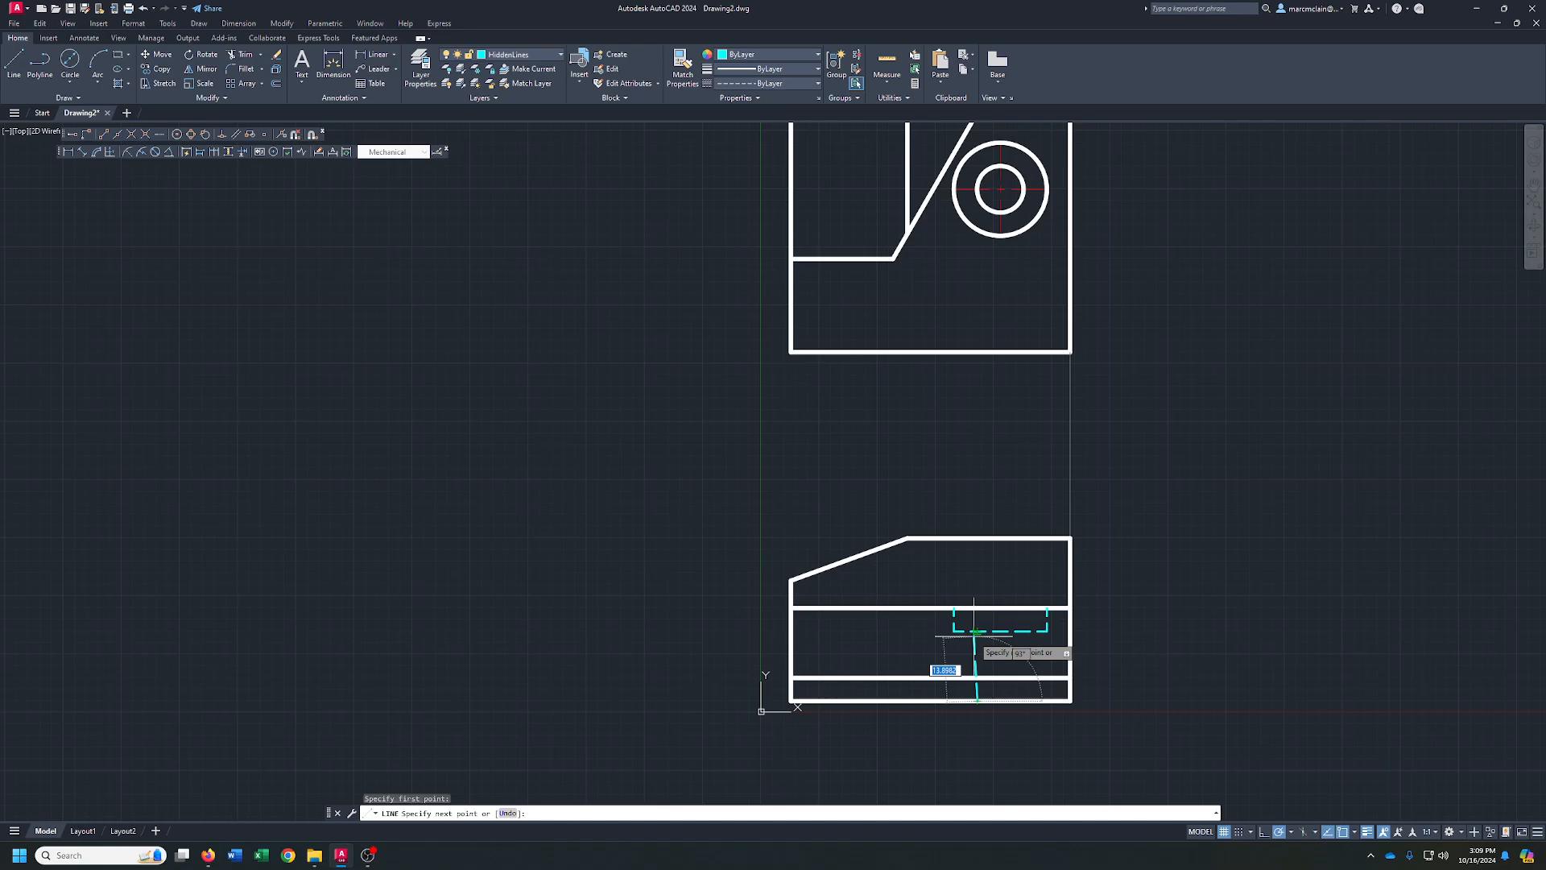
pyautogui.rightClick(977, 633)
pyautogui.click(990, 640)
# - Copy the hidden vertical hole line to the right, using the small circle's left and right quadrants as base and second points
pyautogui.click(992, 652)
pyautogui.click(968, 661)
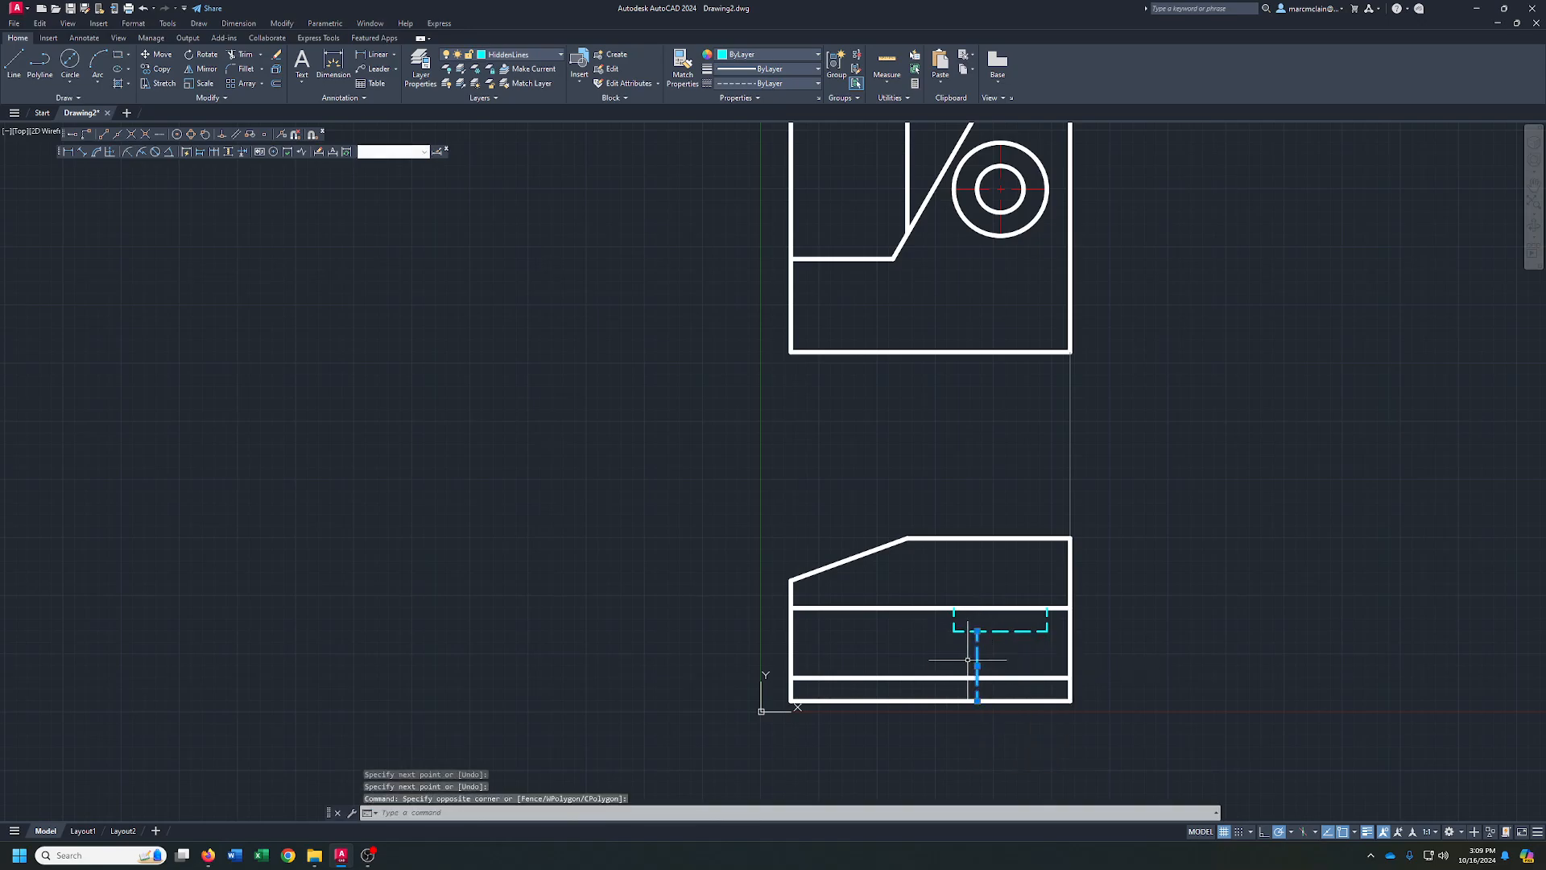
pyautogui.click(162, 70)
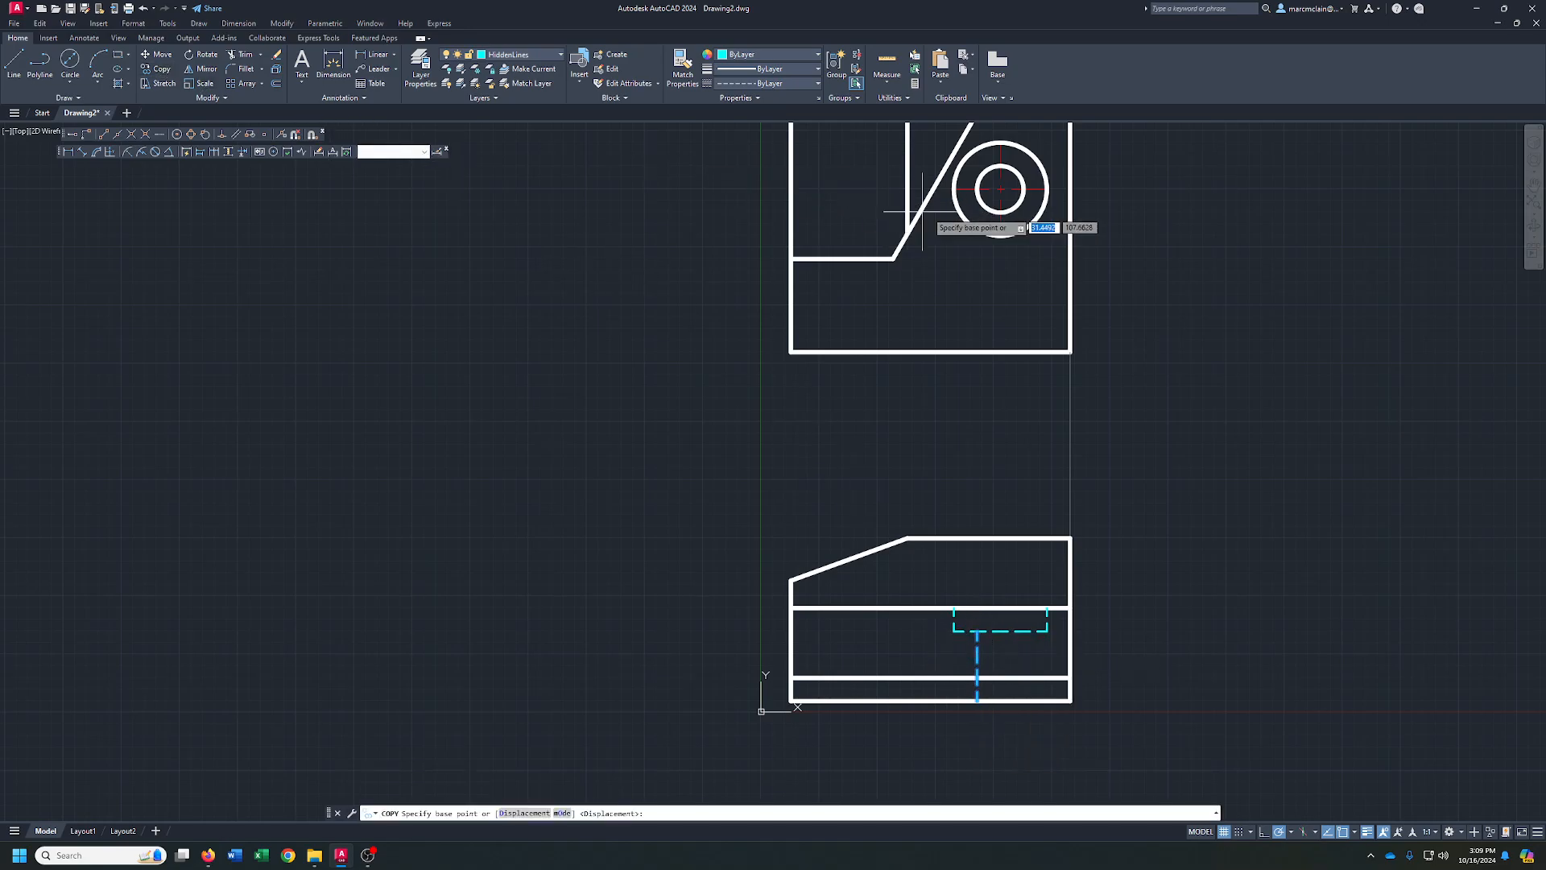
pyautogui.click(976, 189)
pyautogui.click(1024, 190)
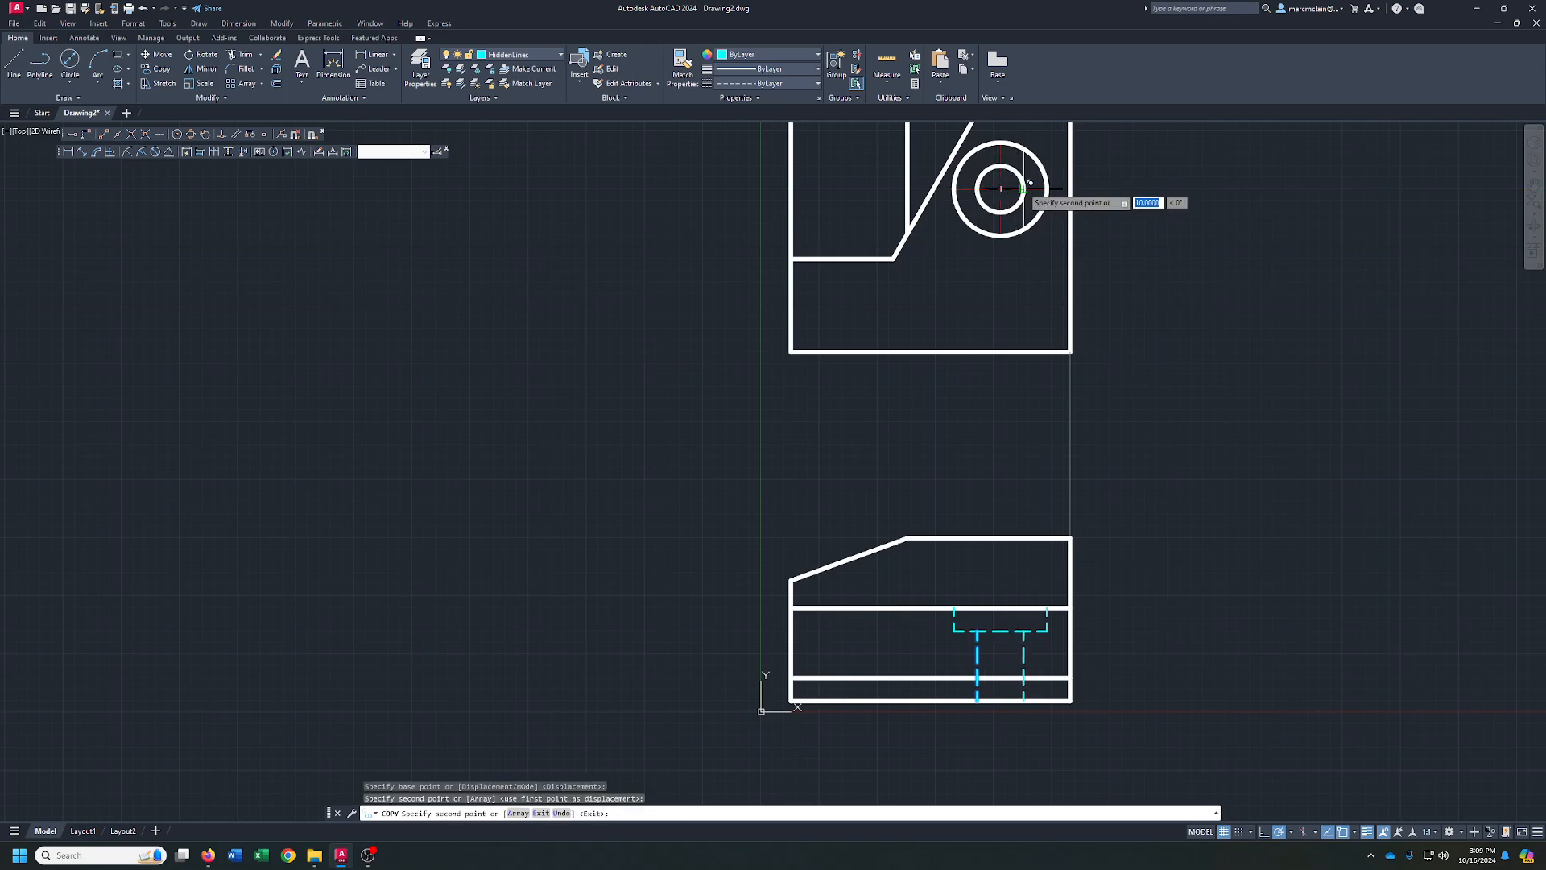
pyautogui.rightClick(1023, 189)
pyautogui.click(1039, 196)
# - On the Const. layer, draw a 40 long horizontal line rightward from the lower view's upper-right corner
pyautogui.moveTo(1122, 431); pyautogui.dragTo(1014, 421, button='middle')
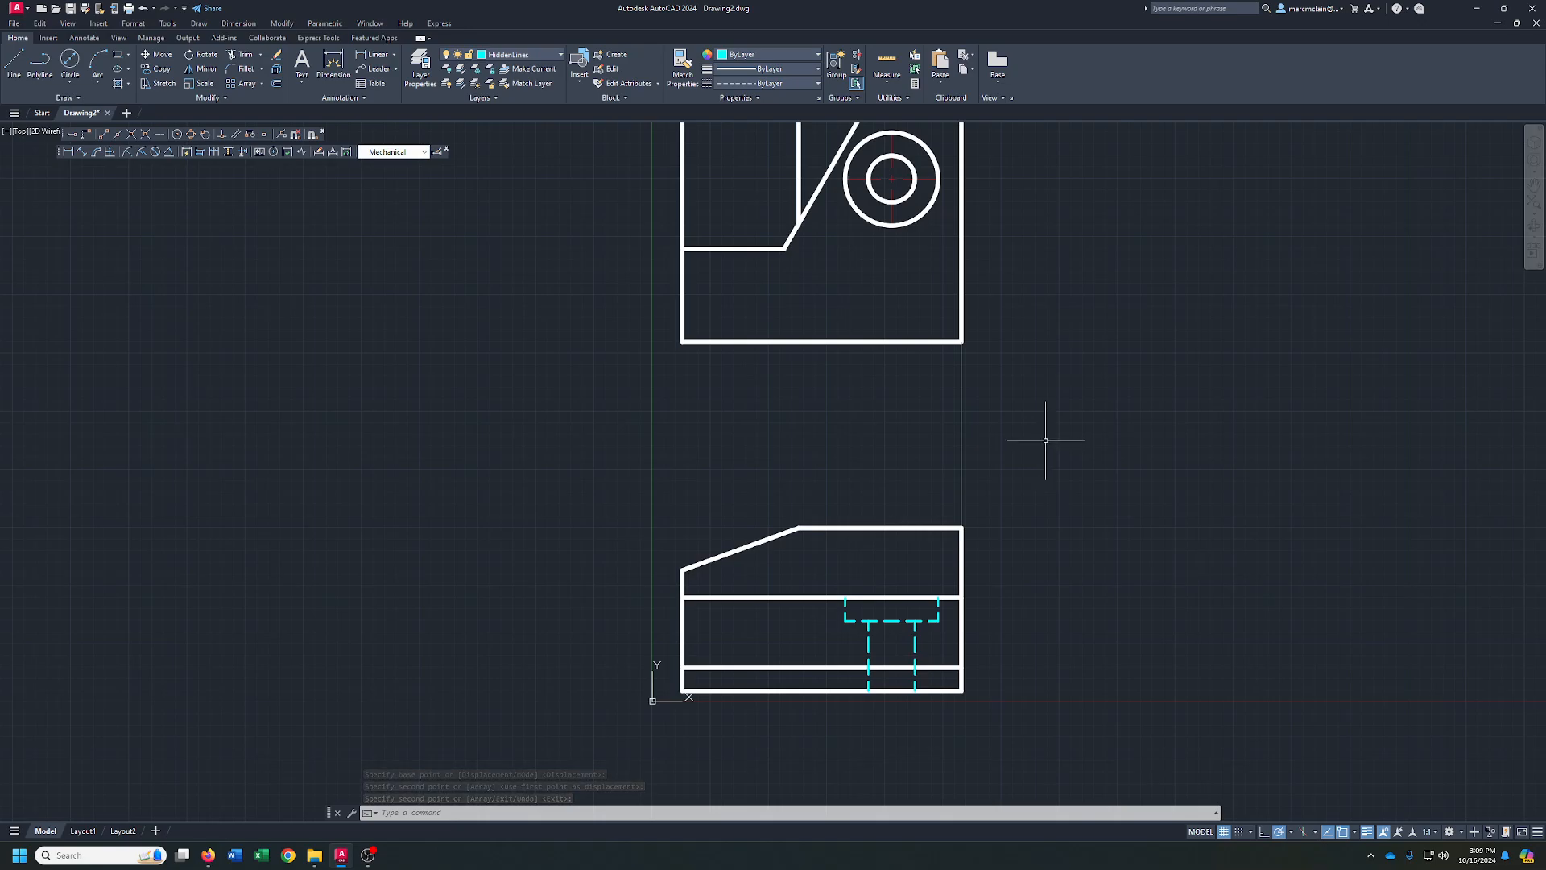
pyautogui.scroll(-2, 1047, 451)
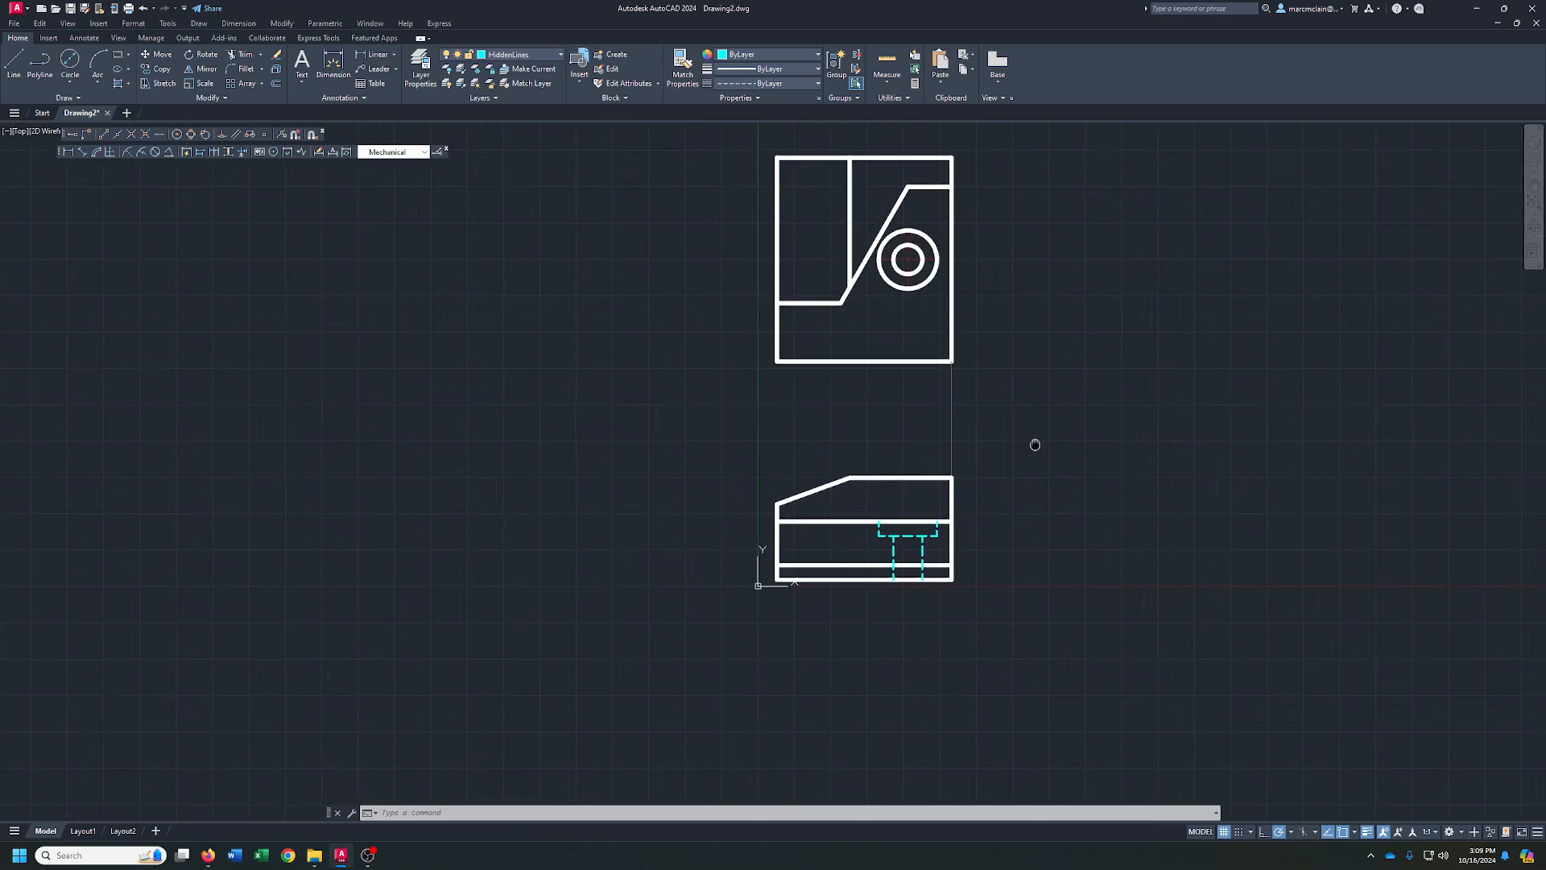
pyautogui.moveTo(1060, 449); pyautogui.dragTo(999, 461, button='middle')
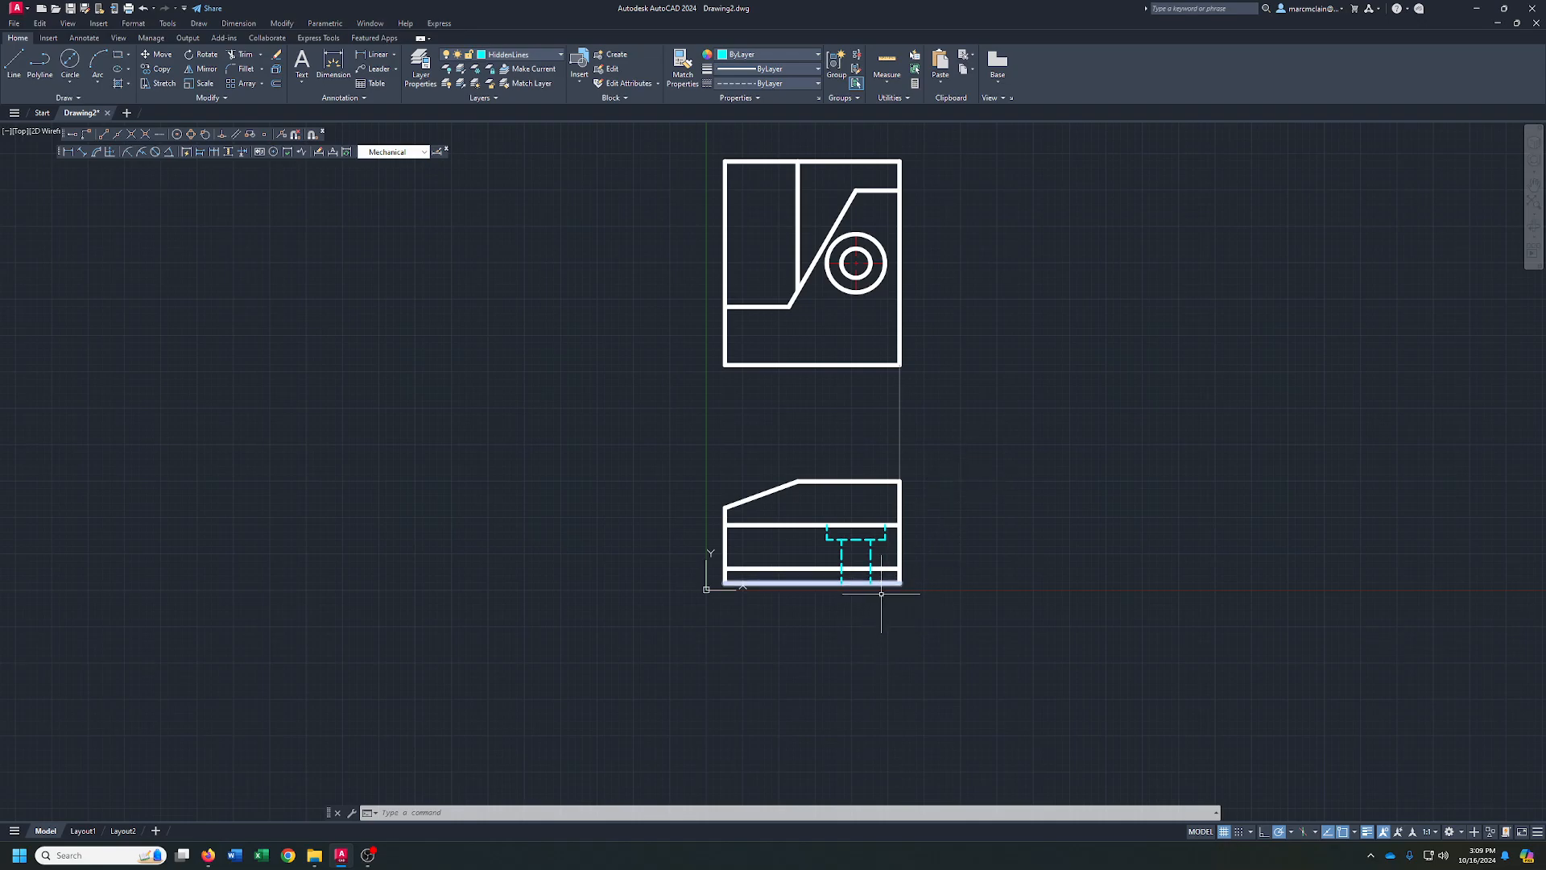
pyautogui.click(523, 54)
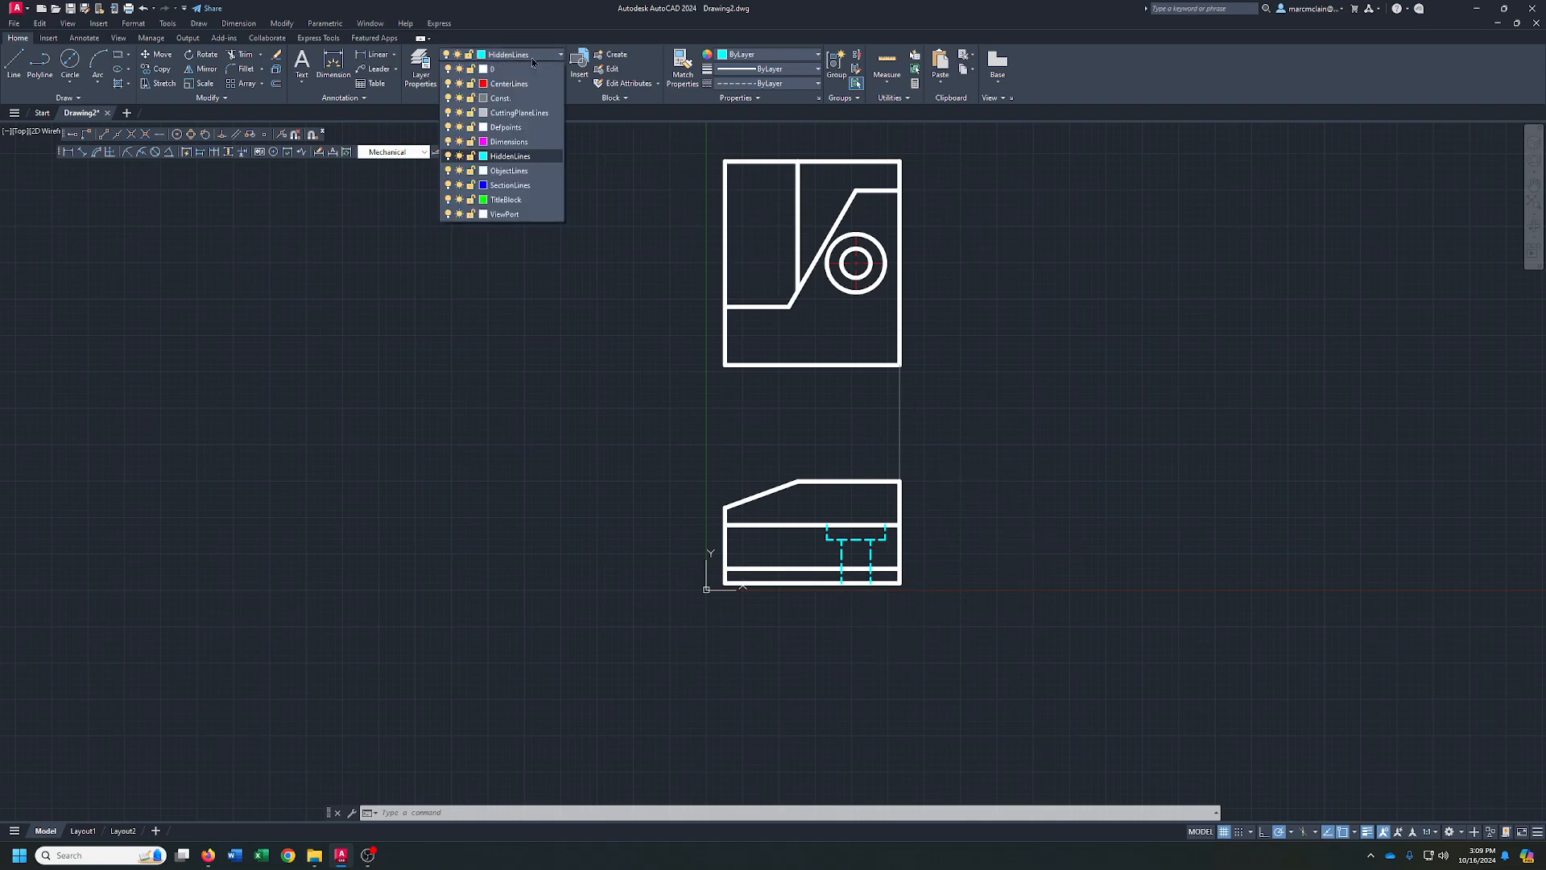
pyautogui.click(513, 106)
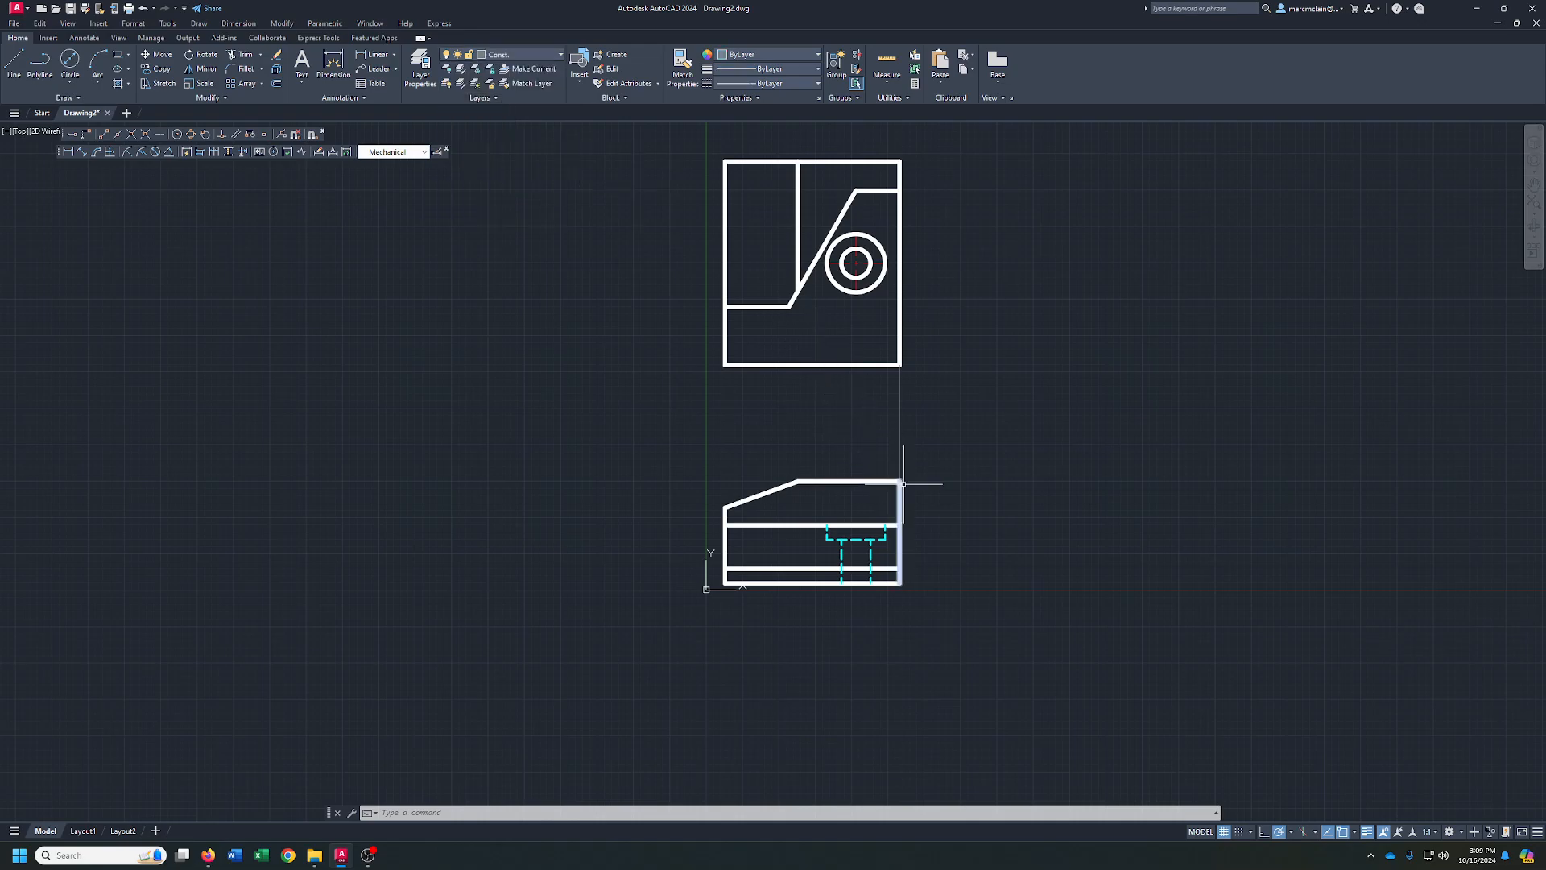
pyautogui.click(15, 65)
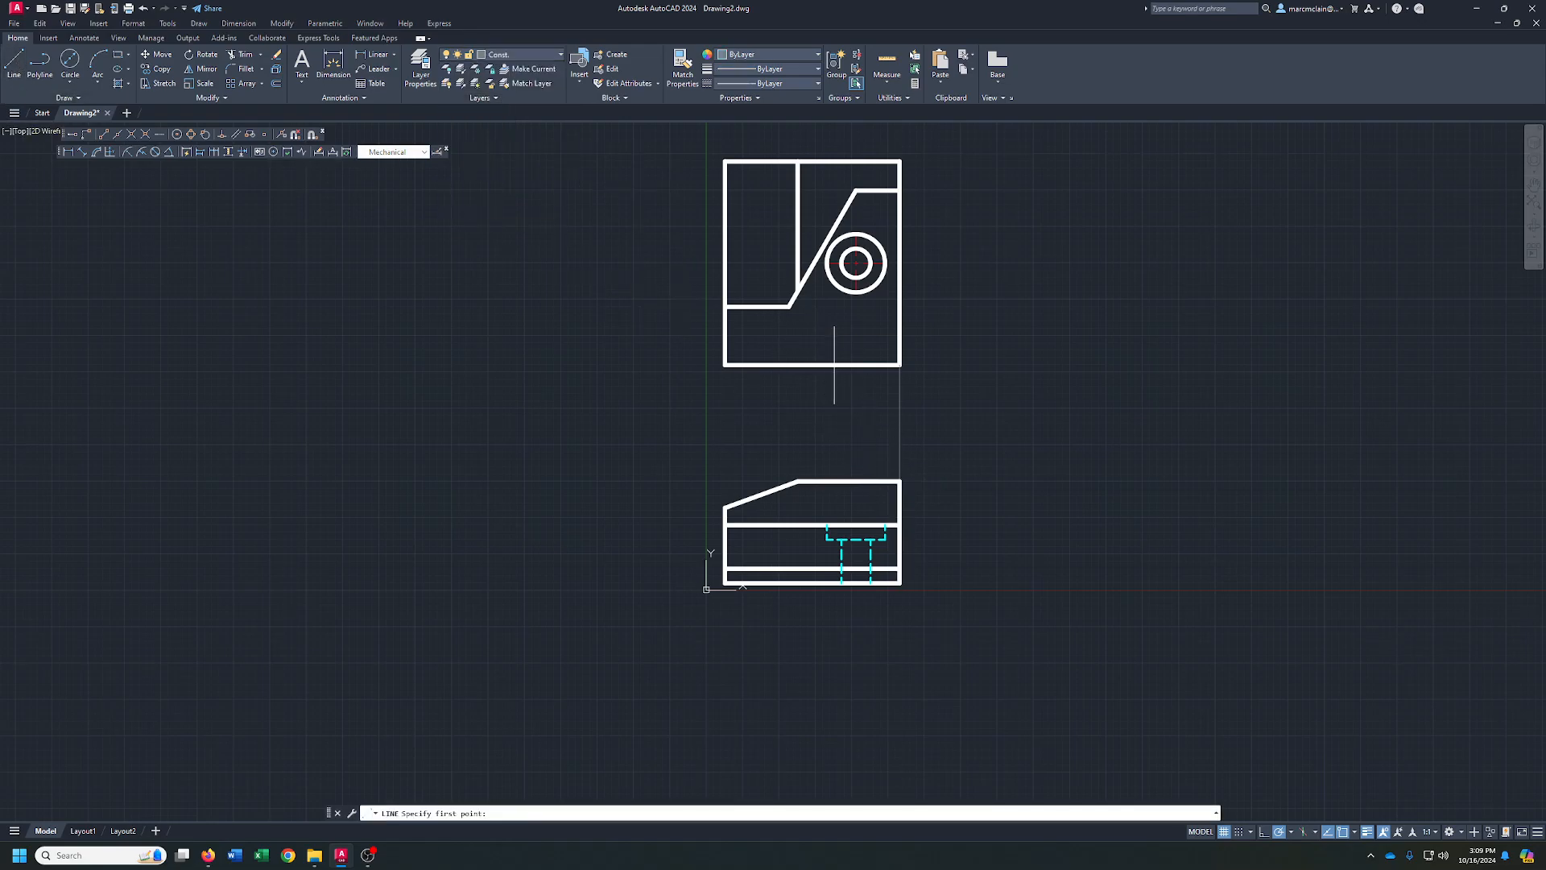
pyautogui.click(900, 481)
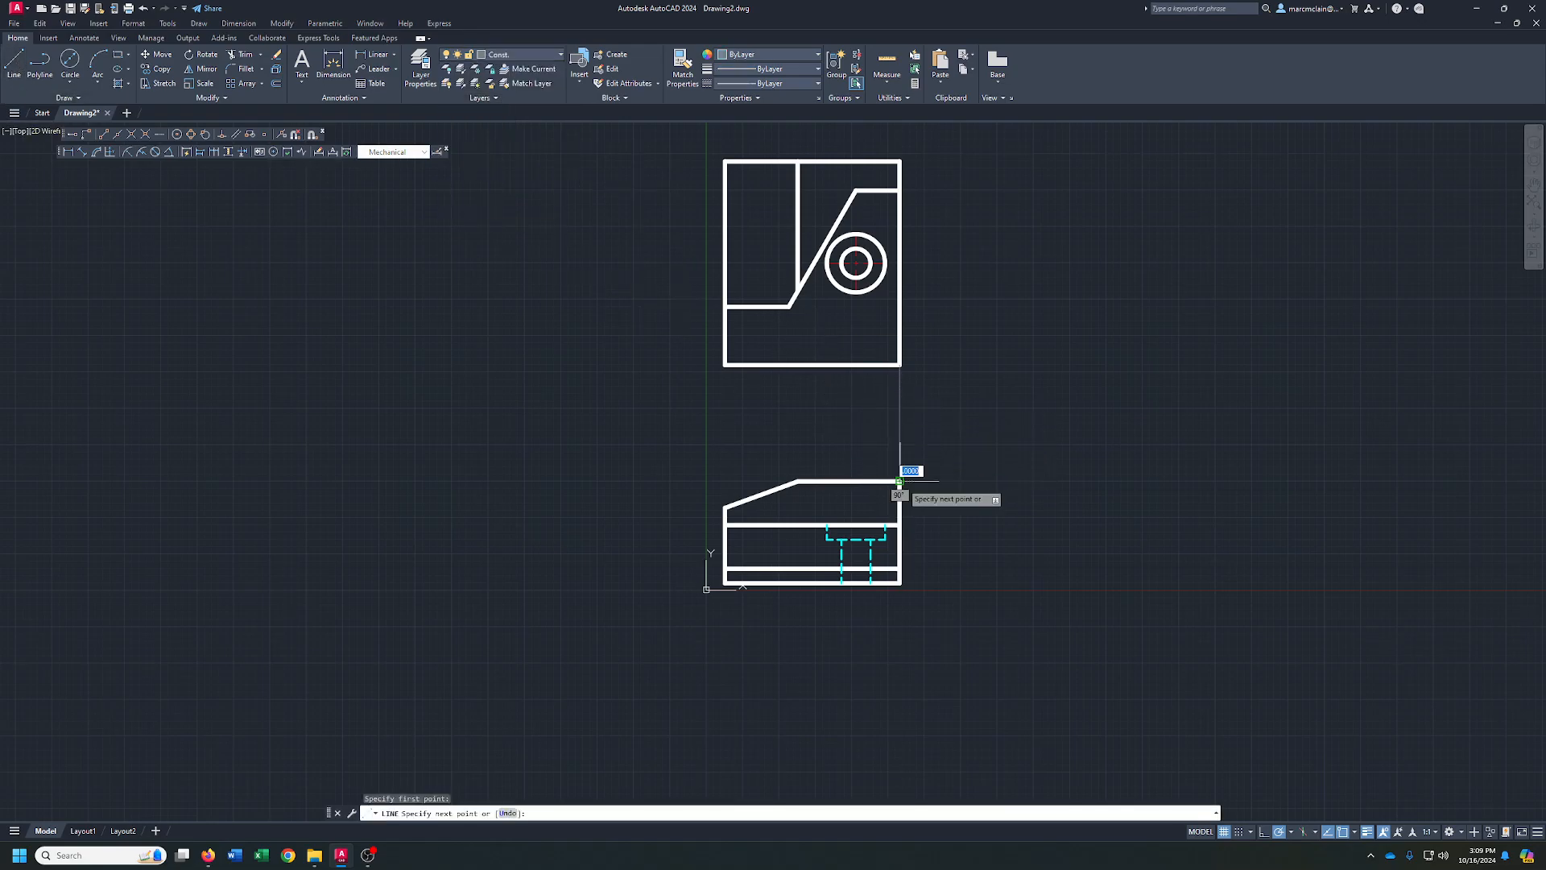
pyautogui.write('40')
pyautogui.rightClick(949, 482)
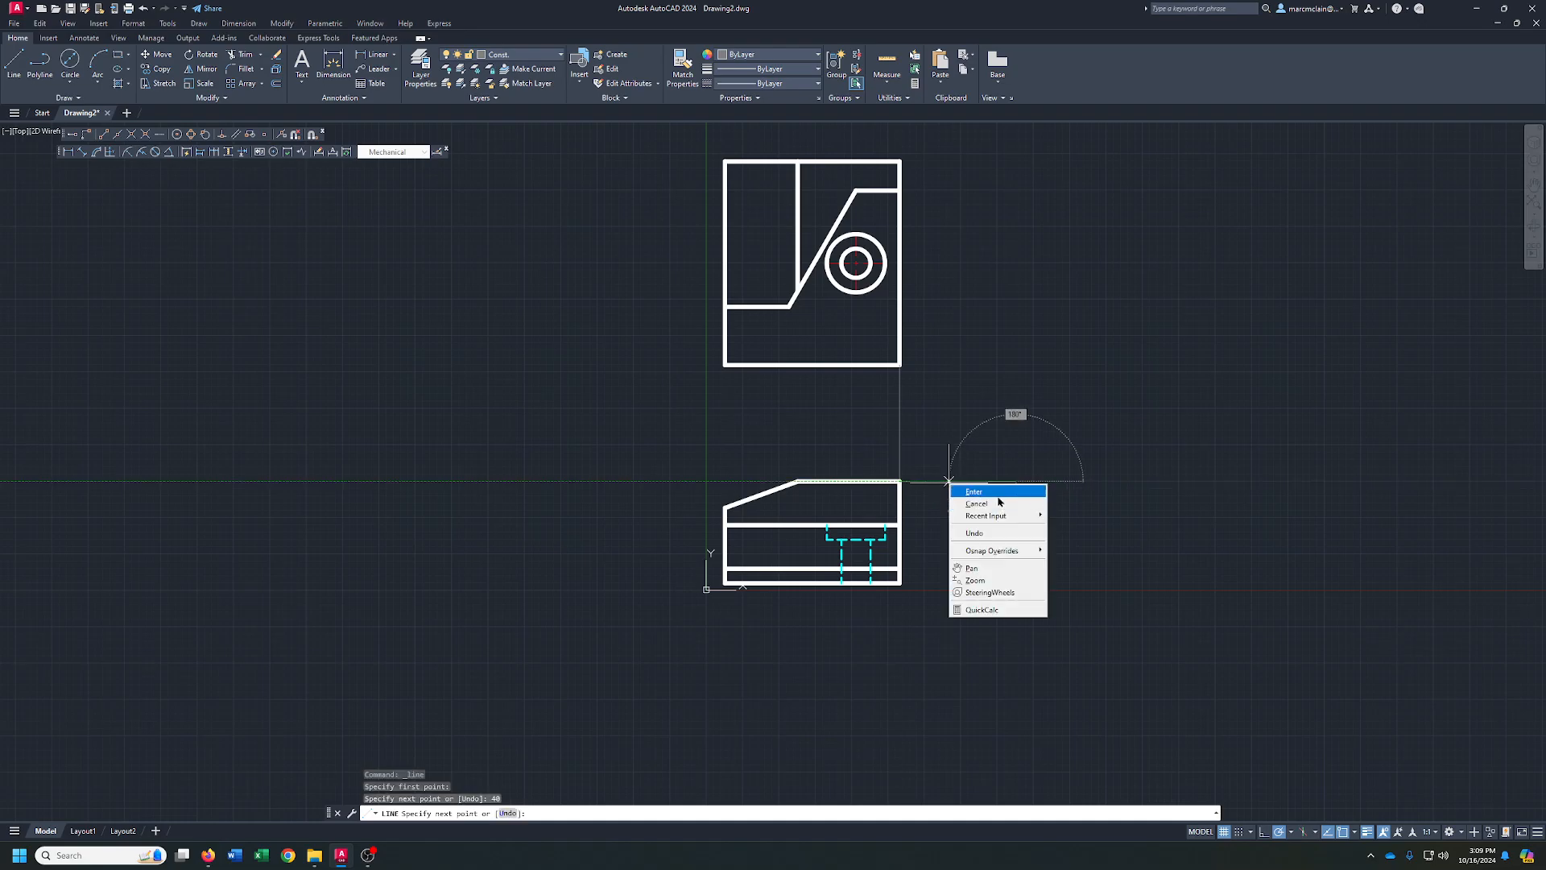
pyautogui.click(986, 495)
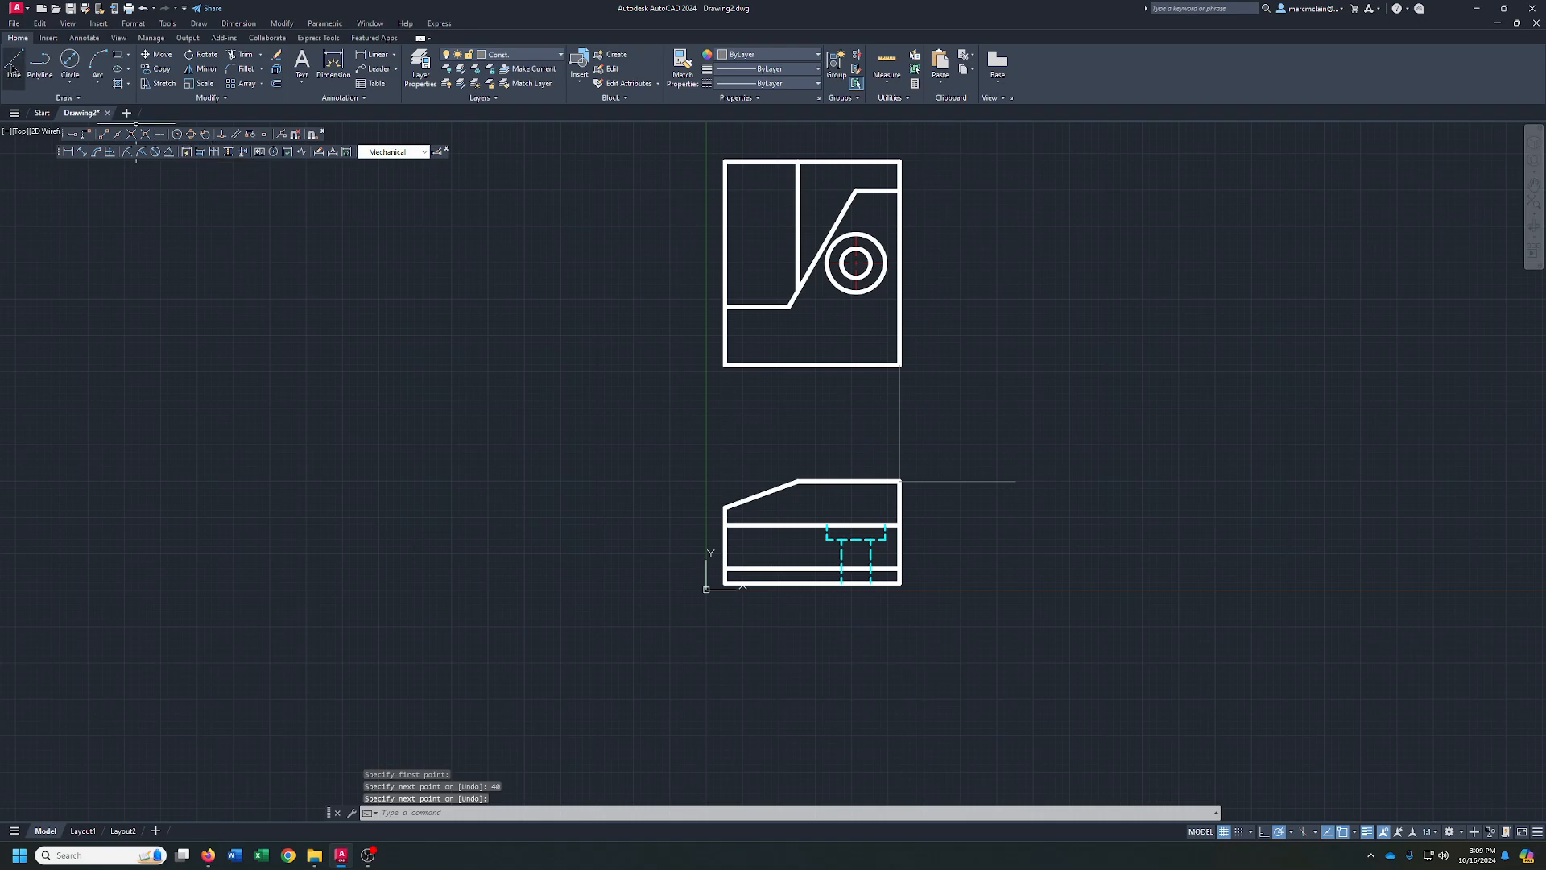
# - On the ObjectLines layer, draw a 70 wide rectangular side view from the construction line's right end, its bottom level with the lower view's lowest interior line
pyautogui.click(550, 56)
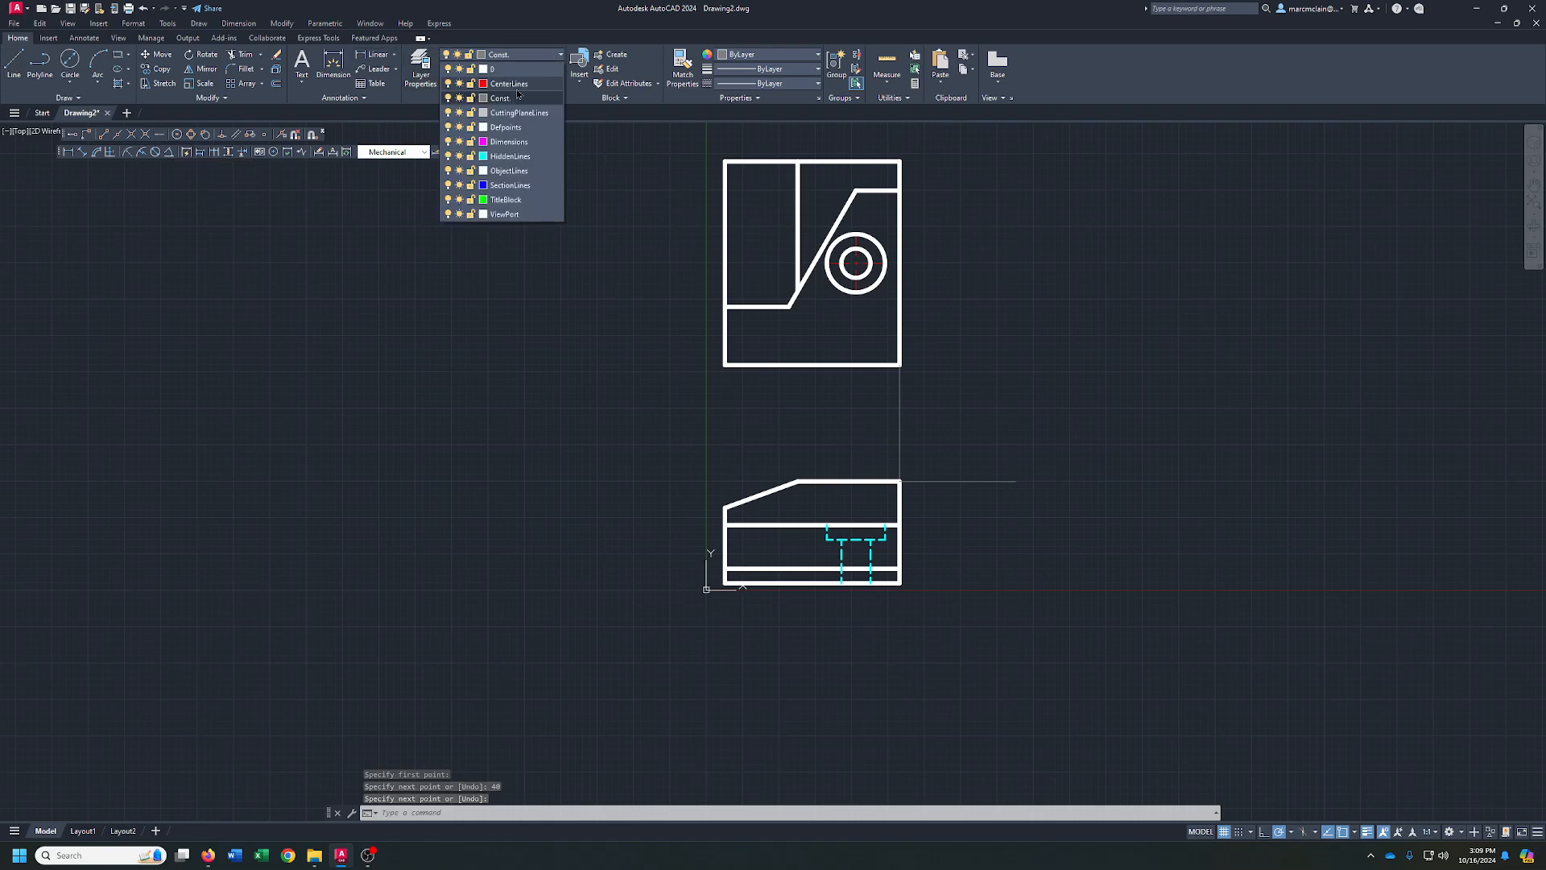
pyautogui.click(509, 171)
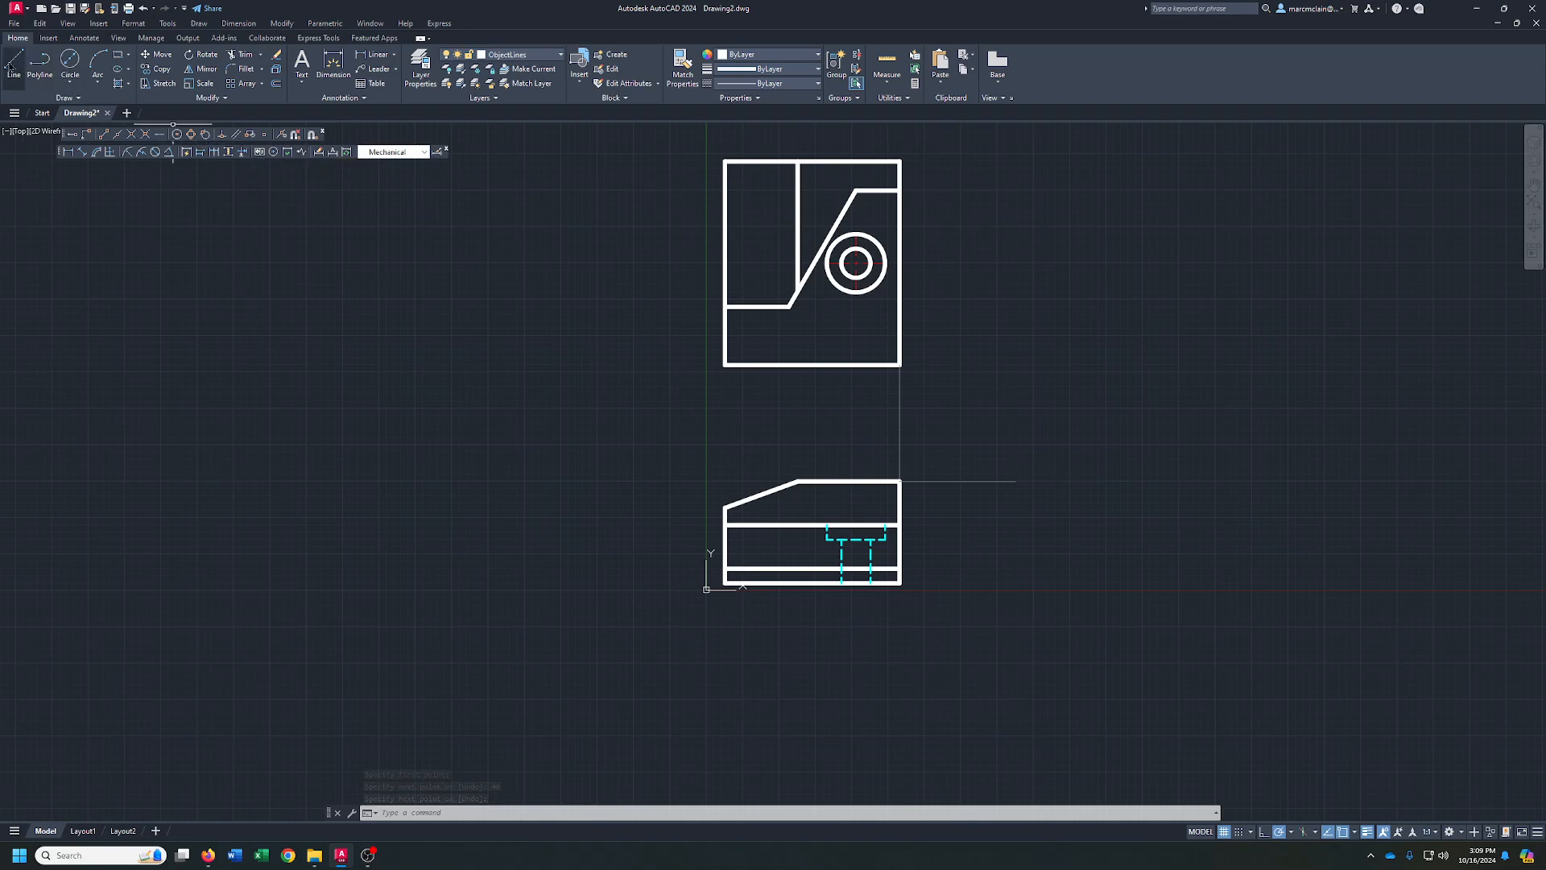
pyautogui.click(14, 64)
pyautogui.click(1017, 483)
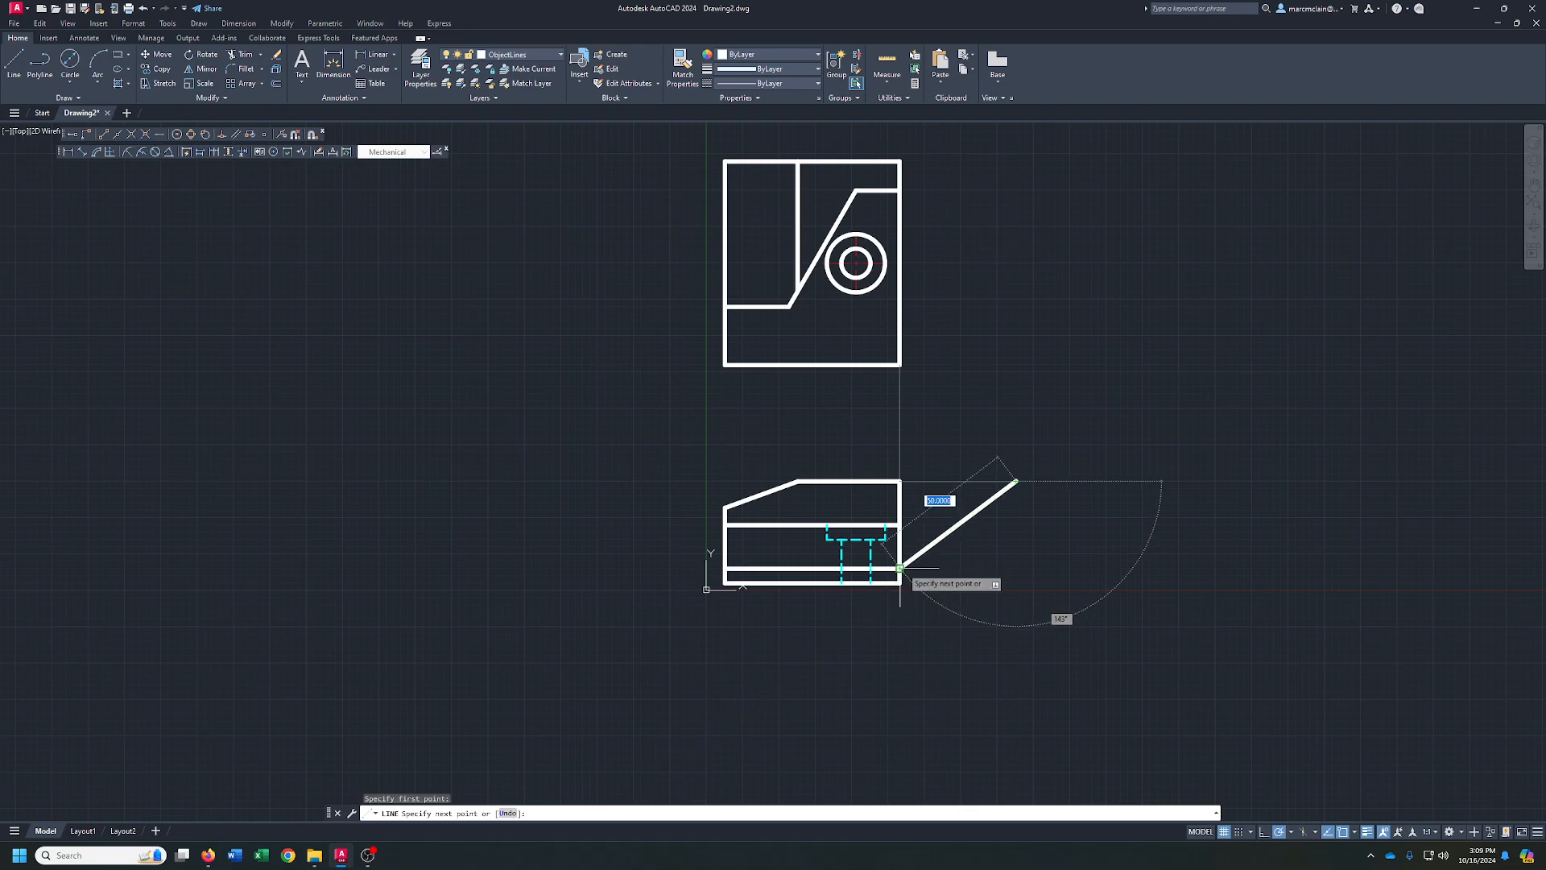
pyautogui.click(1016, 568)
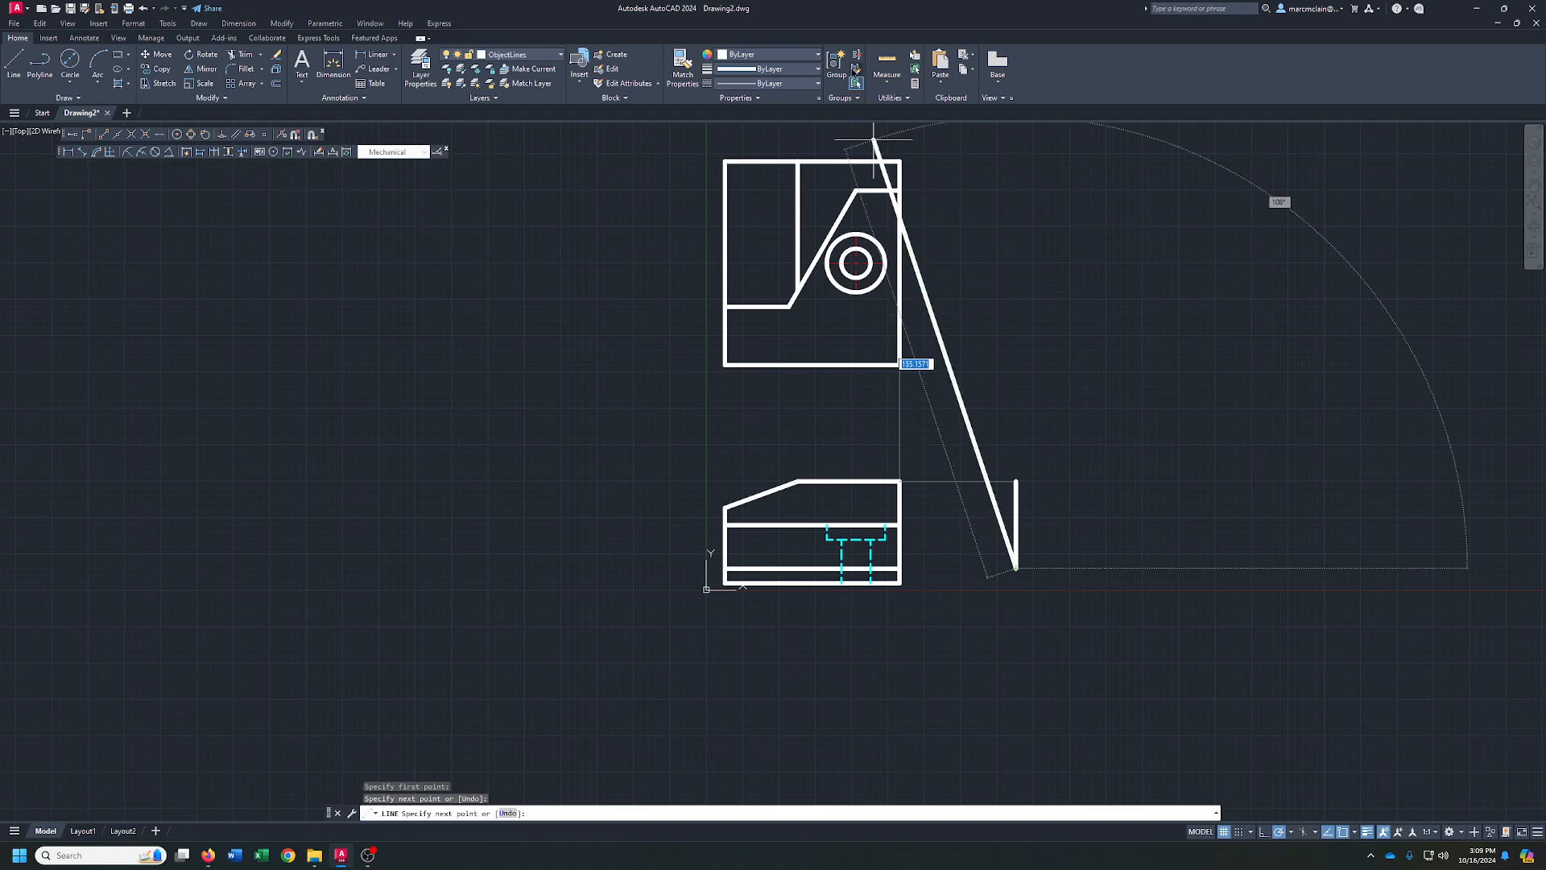
pyautogui.write('70')
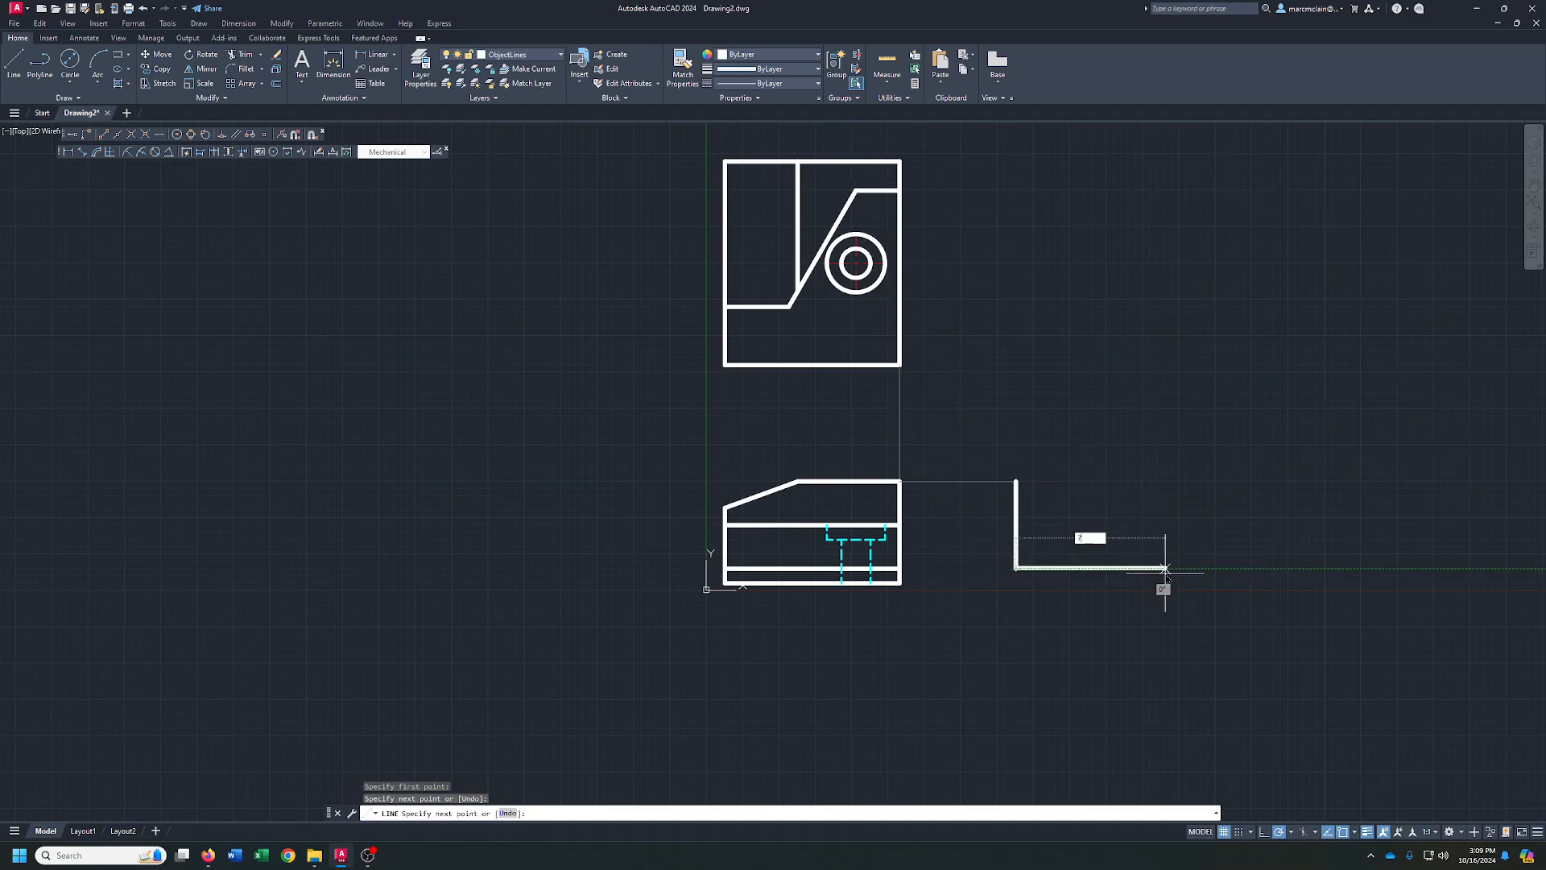
pyautogui.press('Return')
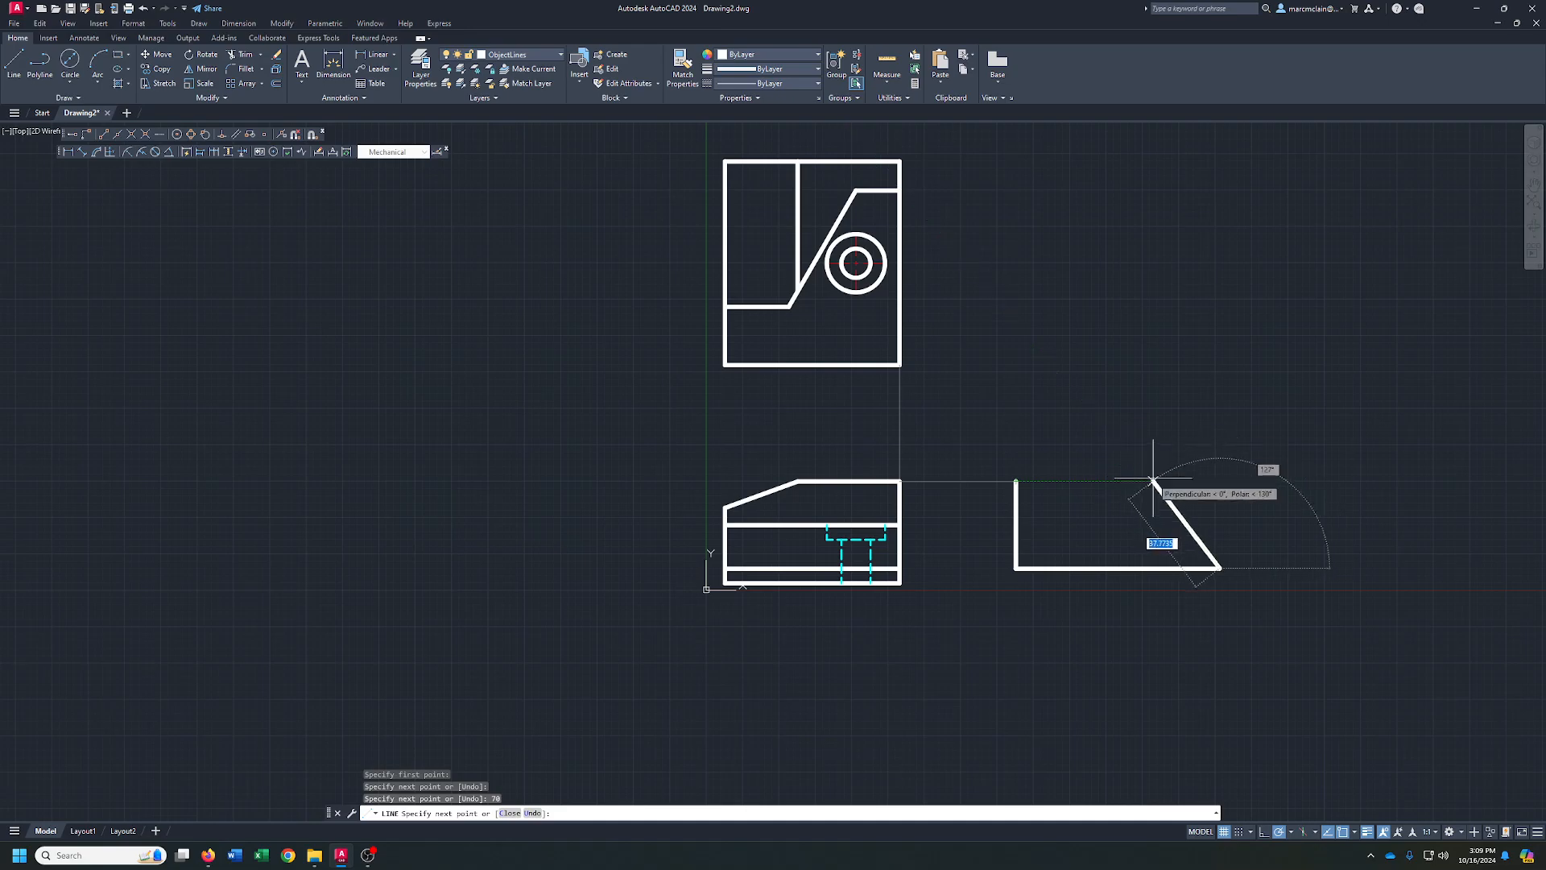
pyautogui.click(1222, 481)
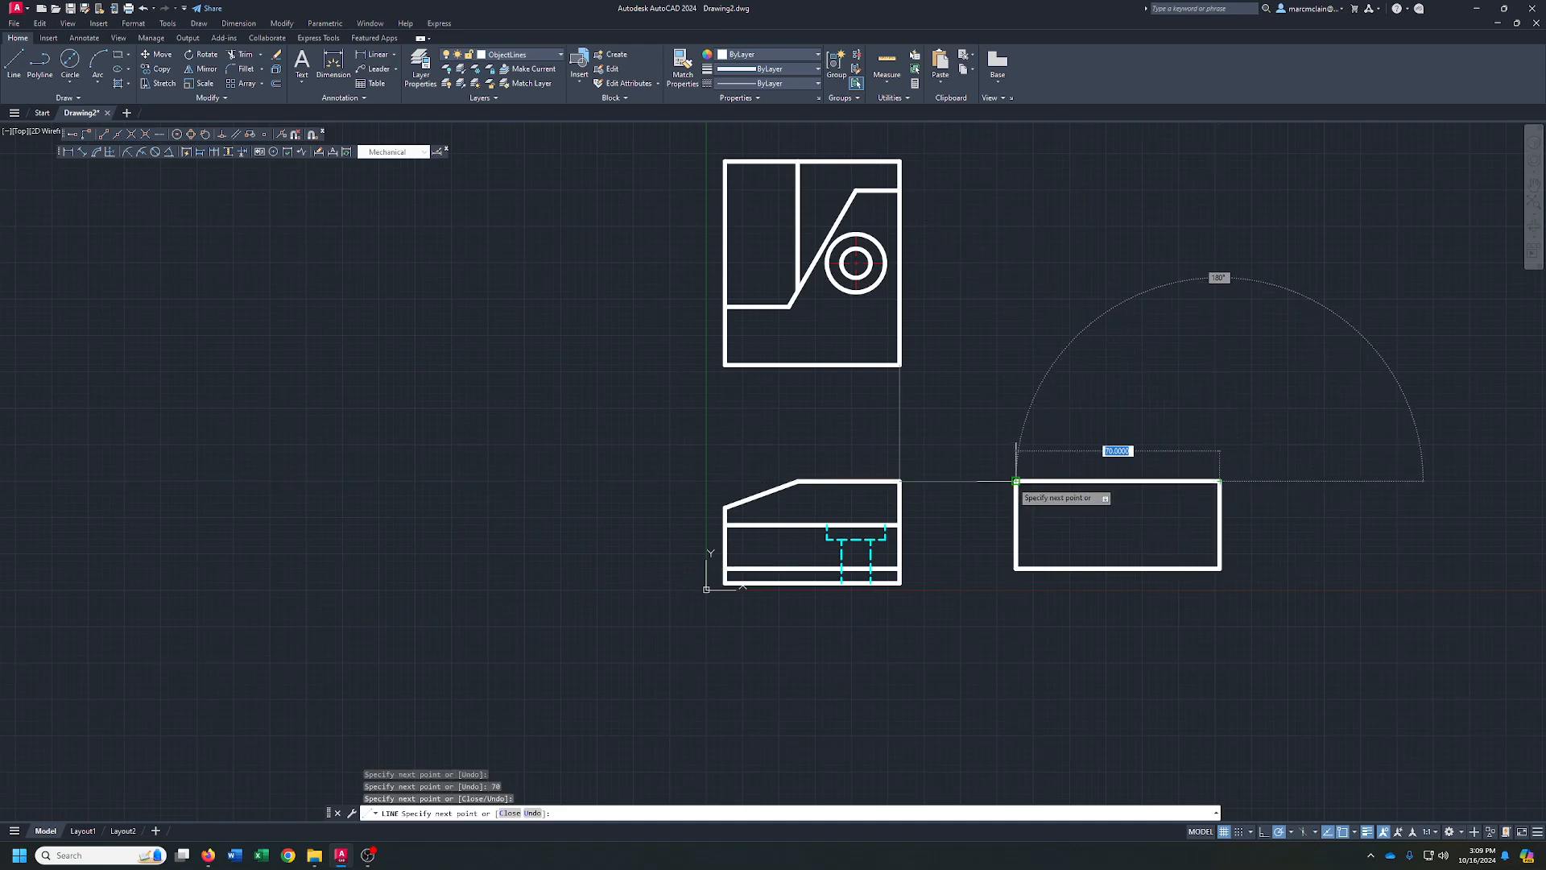
pyautogui.click(1017, 481)
pyautogui.rightClick(1013, 482)
pyautogui.click(1035, 490)
# - Draw a line 60 rightward from the side view's left edge, level with the lower view's middle line, and continue it up to the top edge
pyautogui.rightClick(957, 499)
pyautogui.click(992, 508)
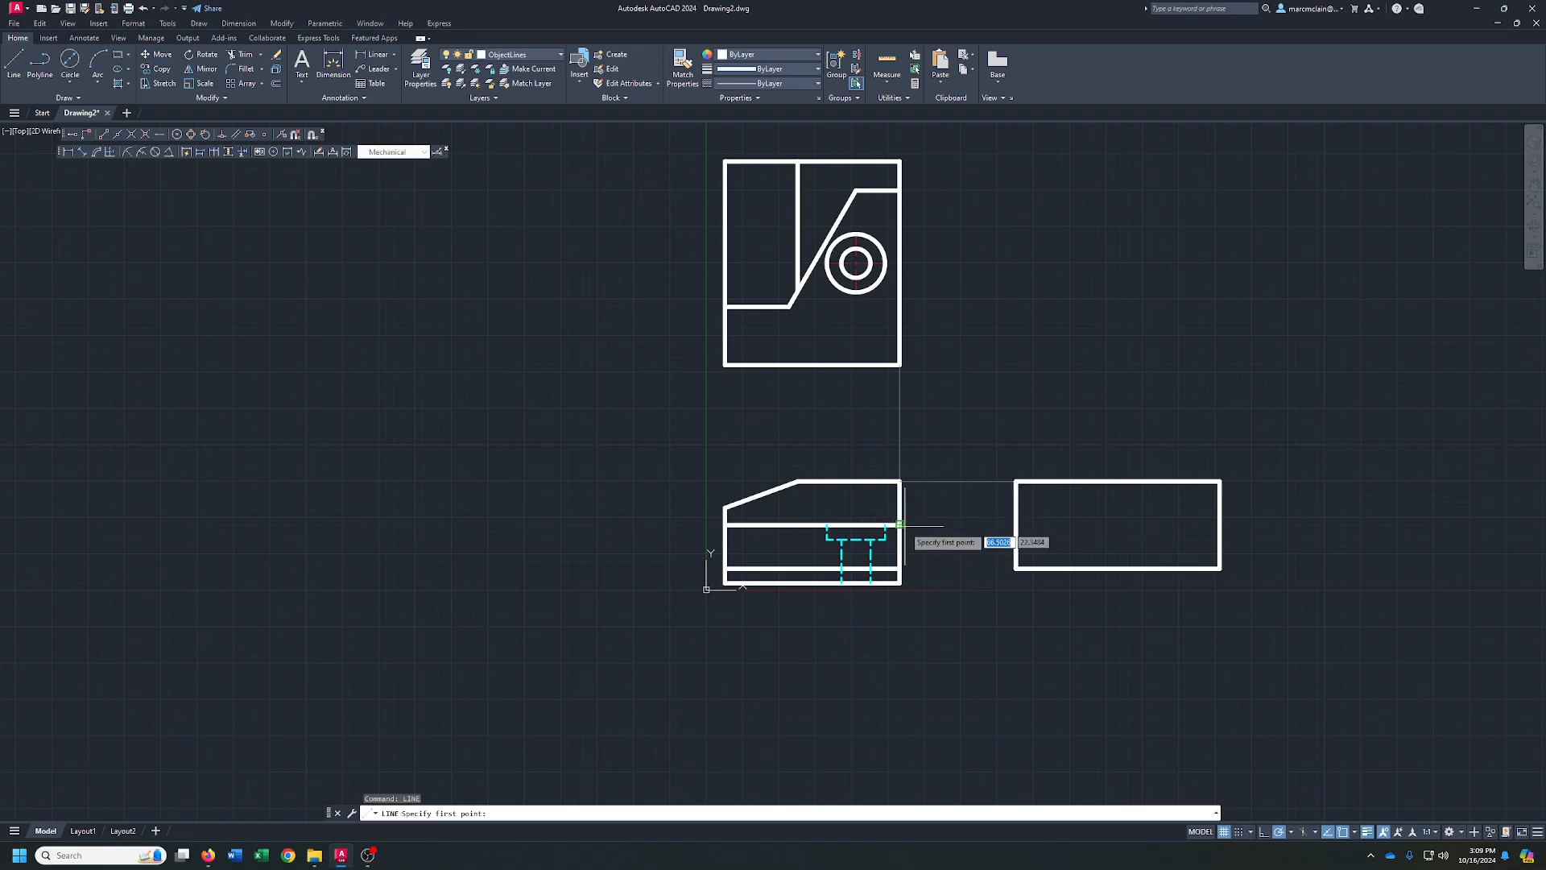
pyautogui.click(1017, 524)
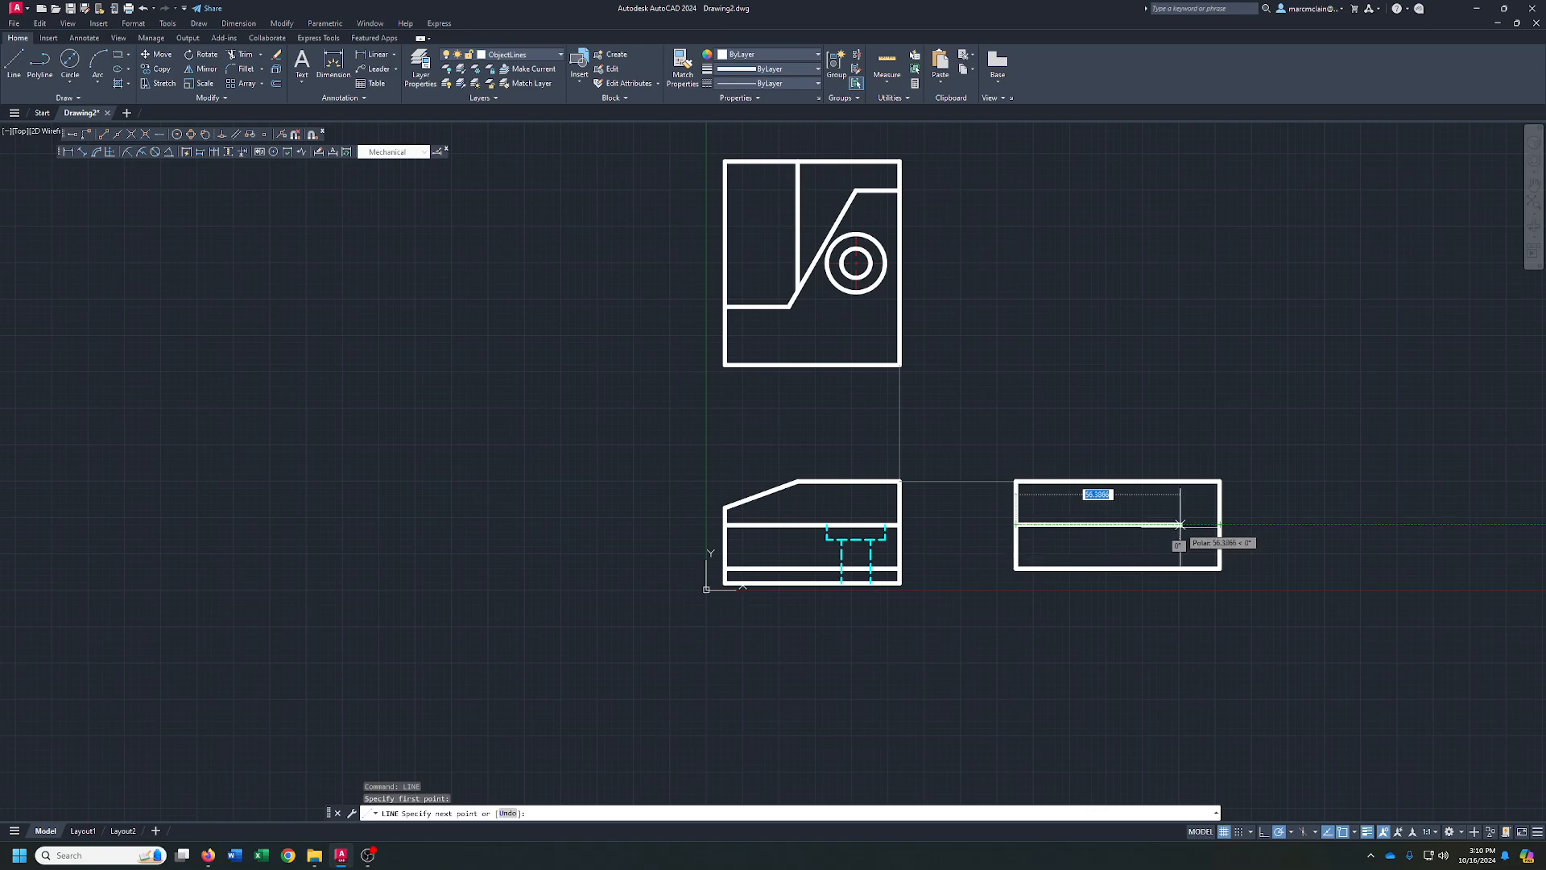
pyautogui.write('60')
pyautogui.press('Return')
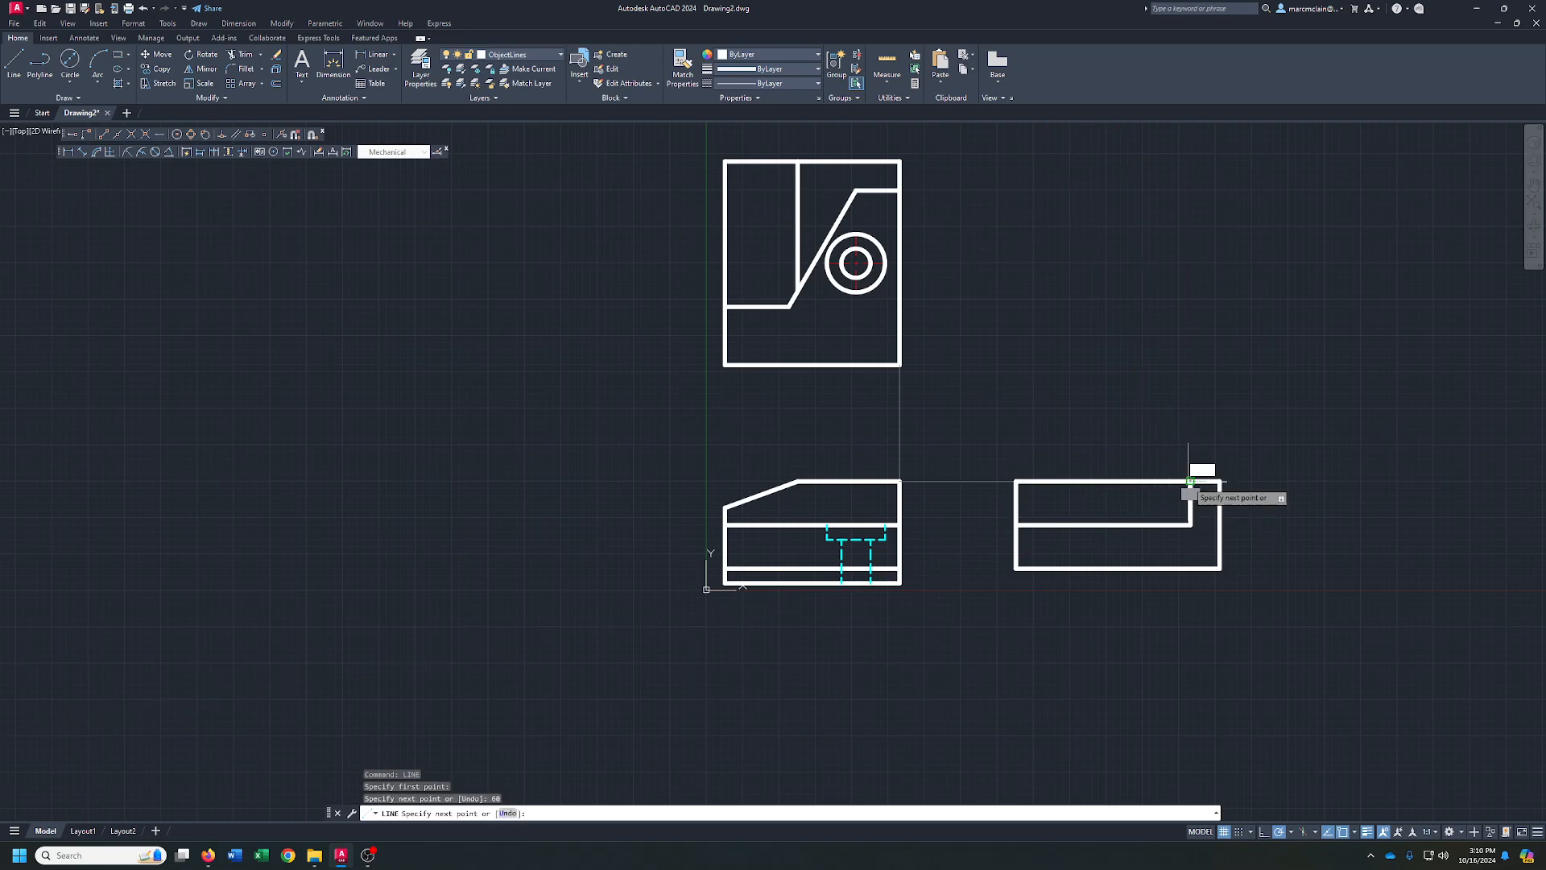
pyautogui.rightClick(1189, 481)
pyautogui.click(1245, 486)
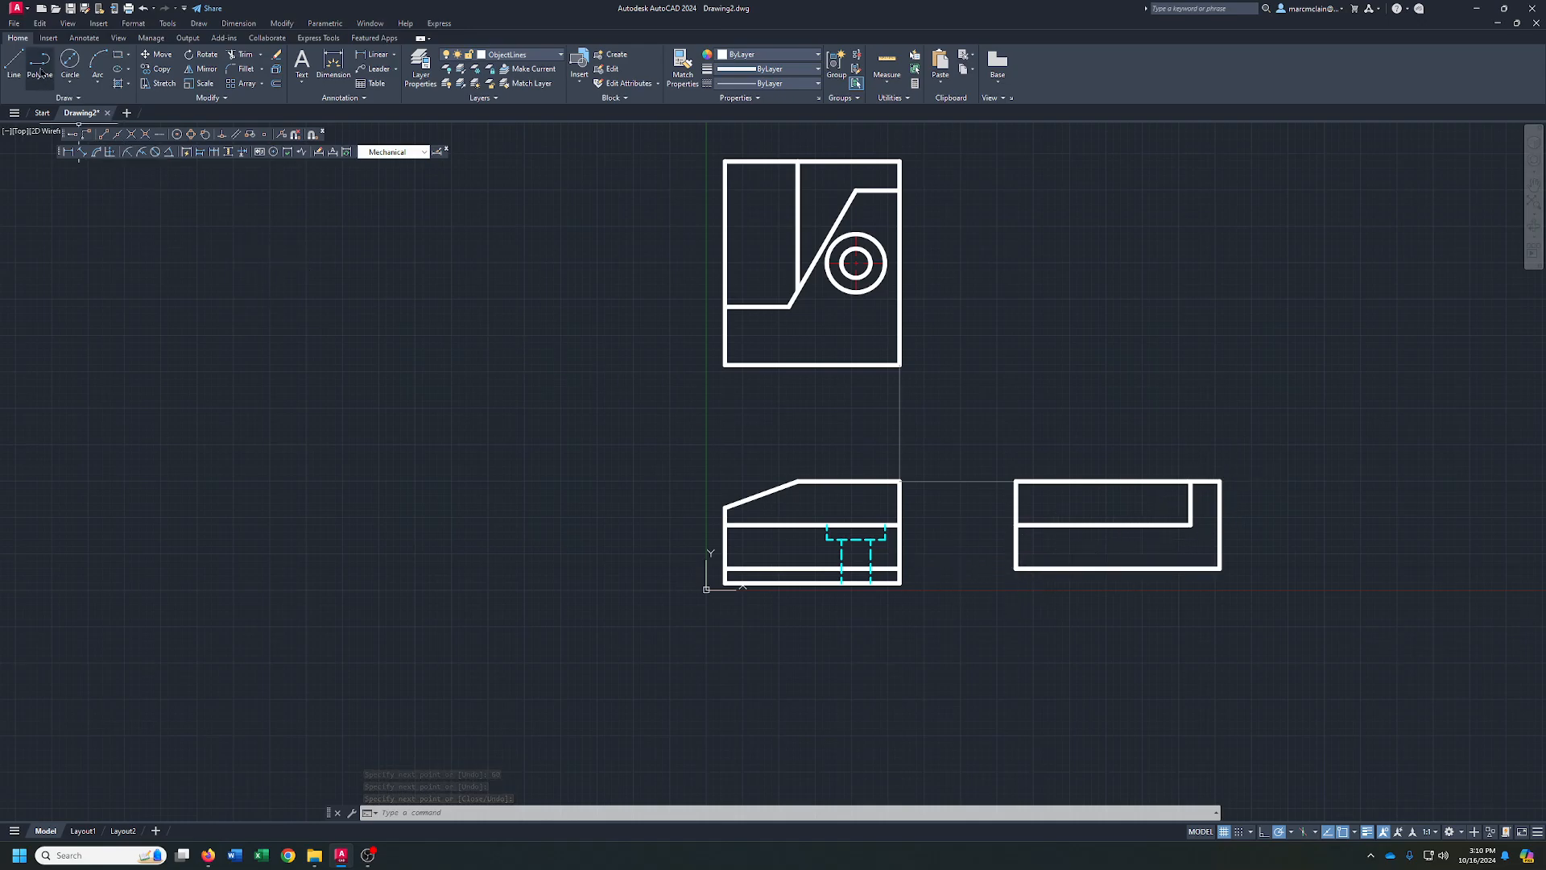
# - Draw connected lines from the side view's lower-left corner: 25 right, 5 down, 20 right, and up to the bottom edge
pyautogui.click(14, 63)
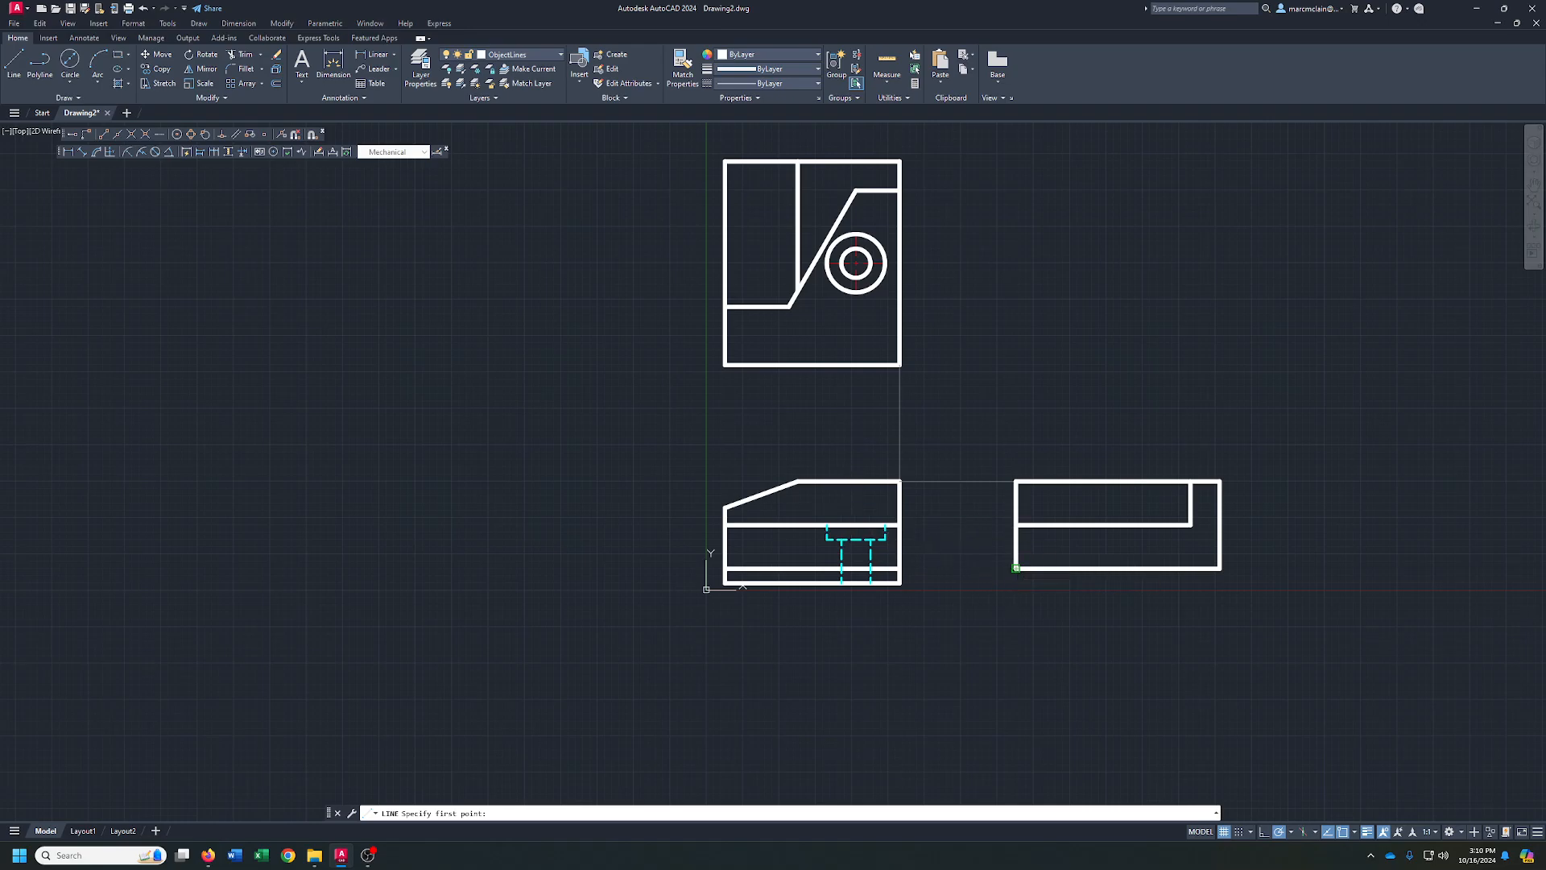
pyautogui.click(1016, 568)
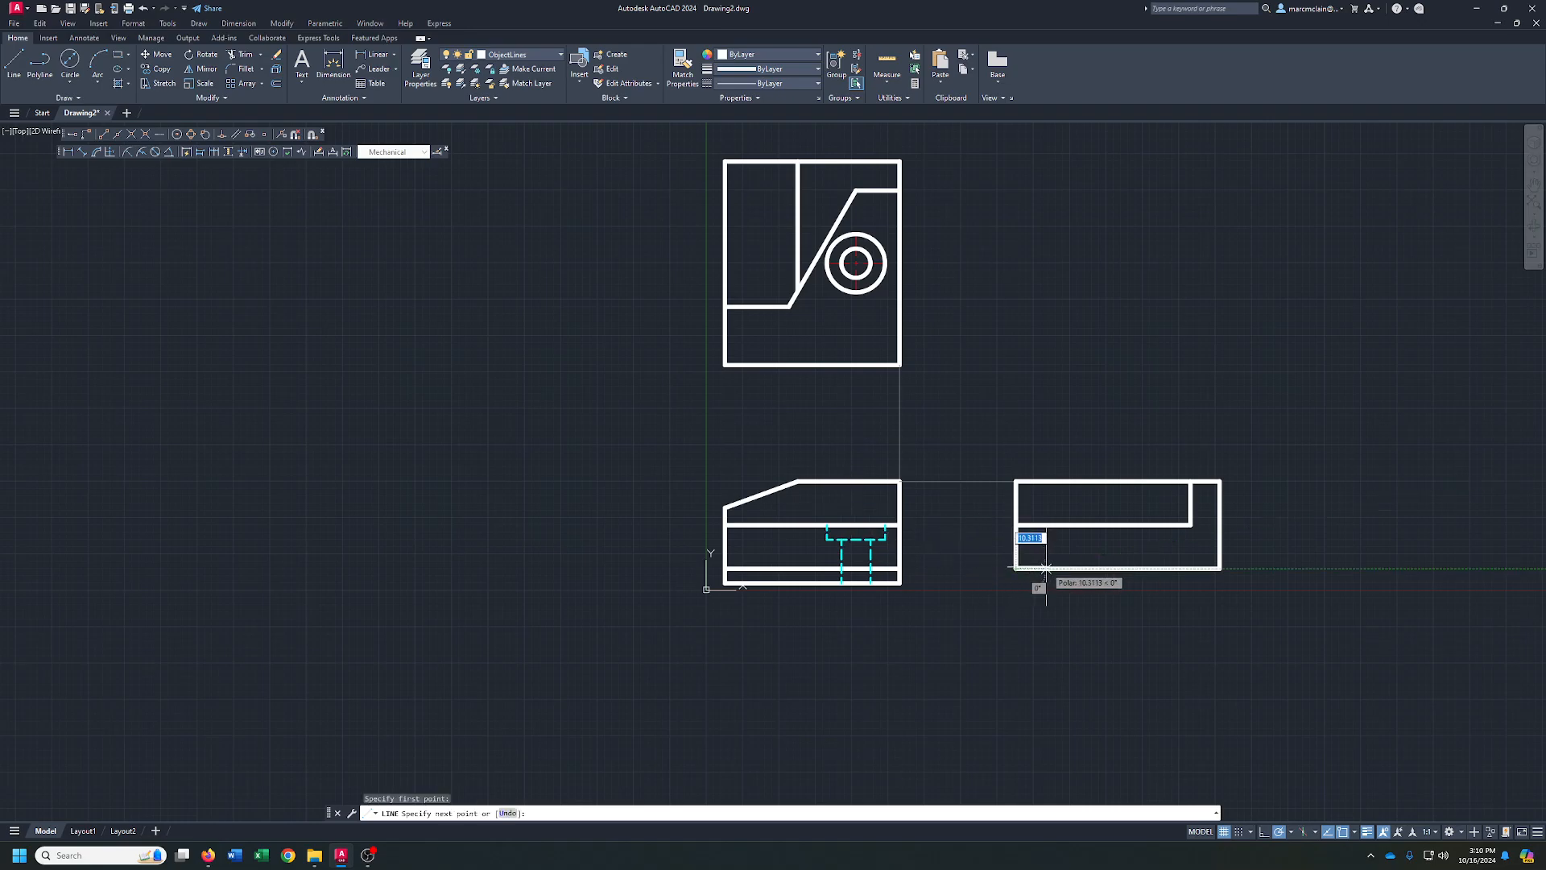
pyautogui.write('20')
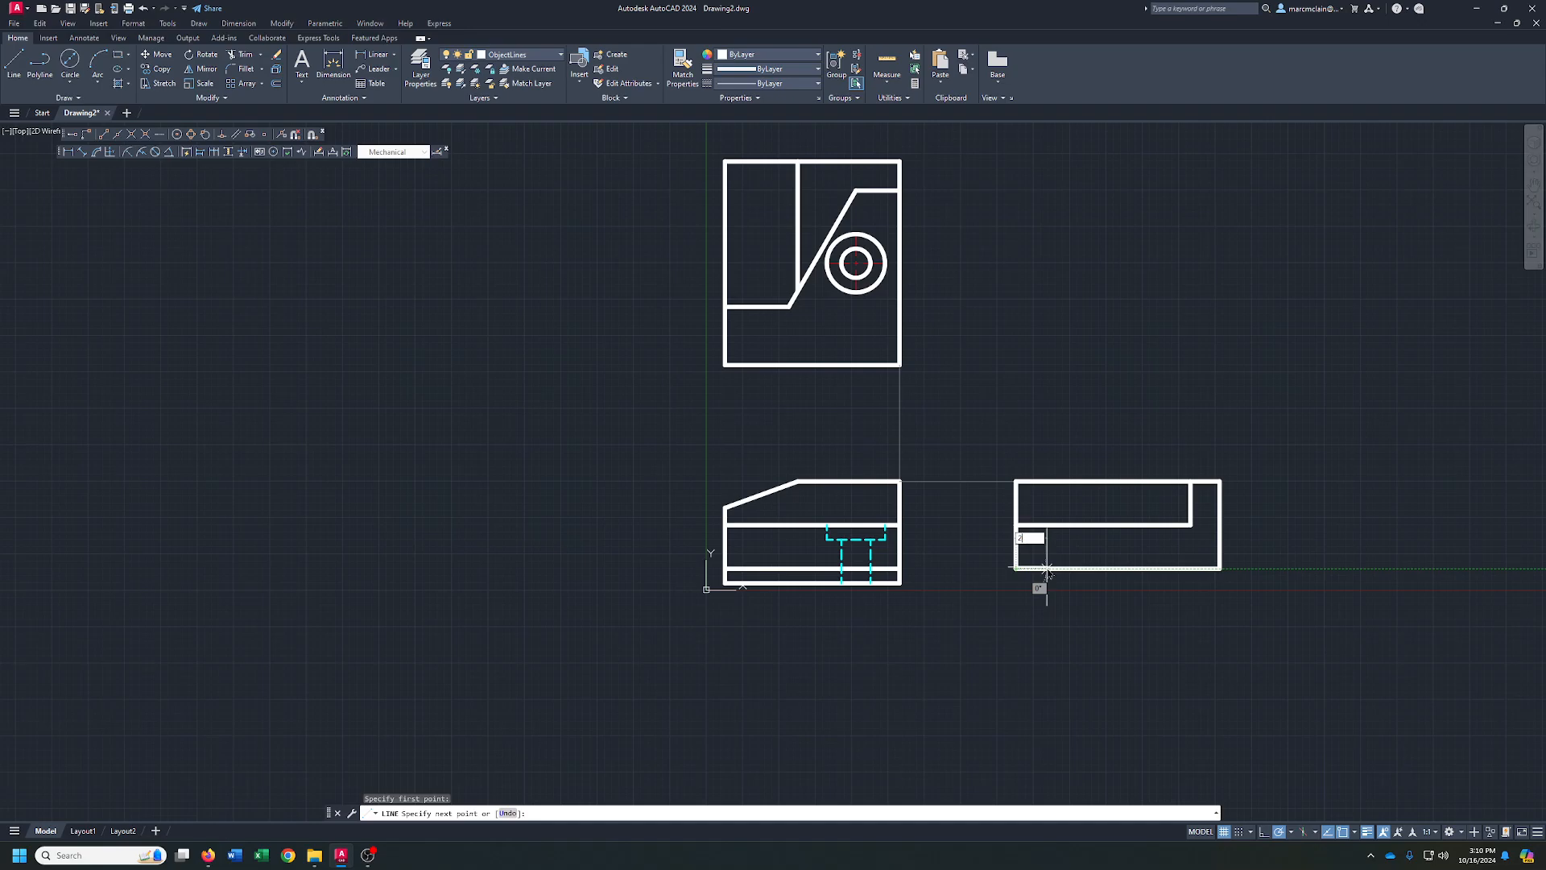
pyautogui.press('Return')
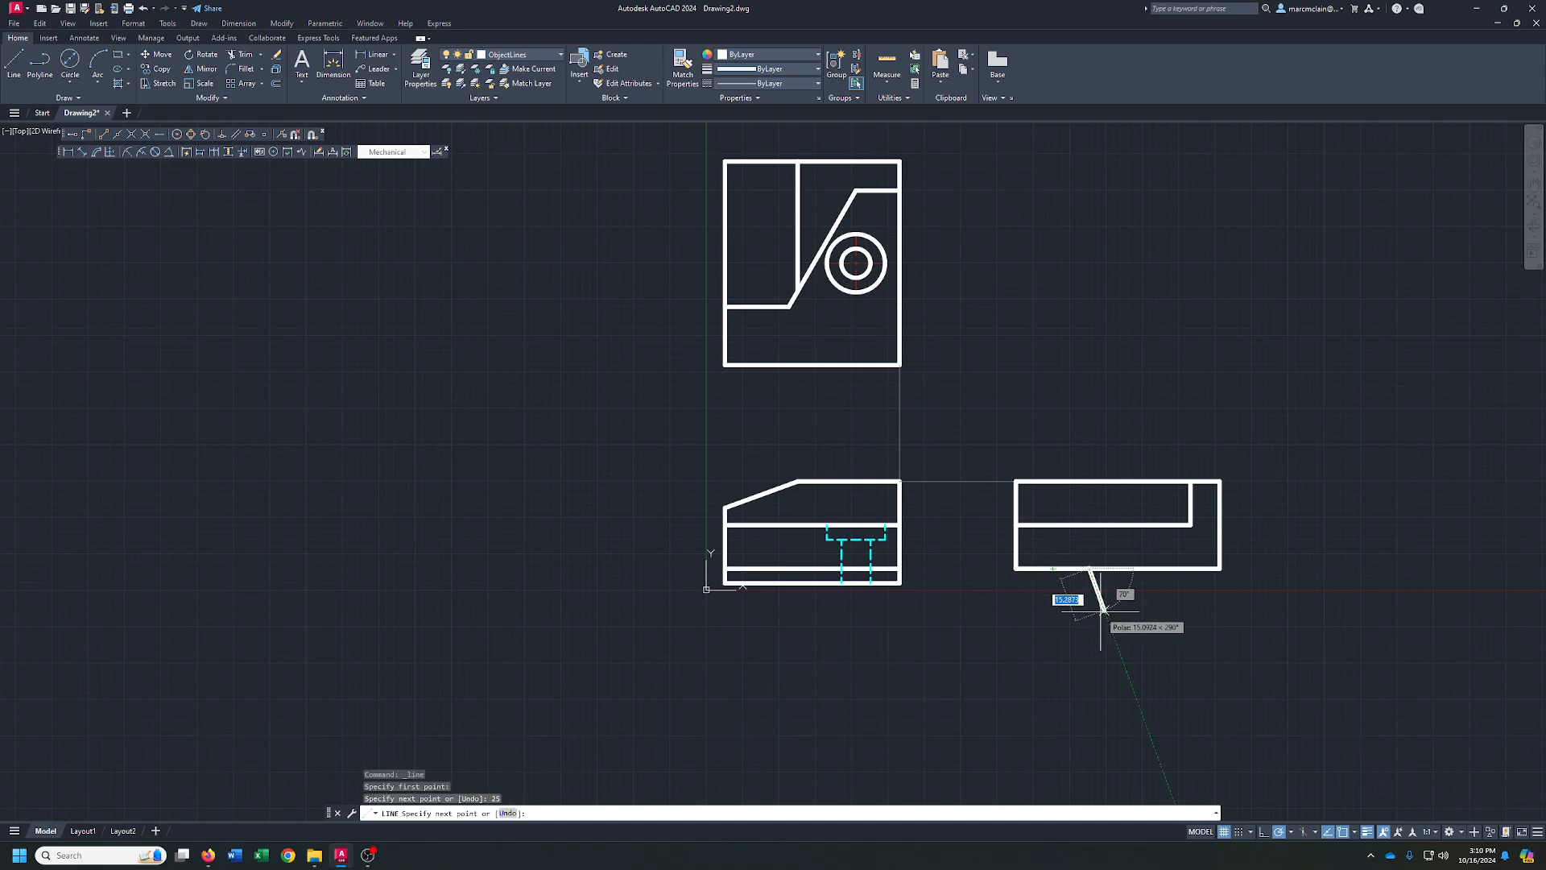
pyautogui.write('5')
pyautogui.press('Return')
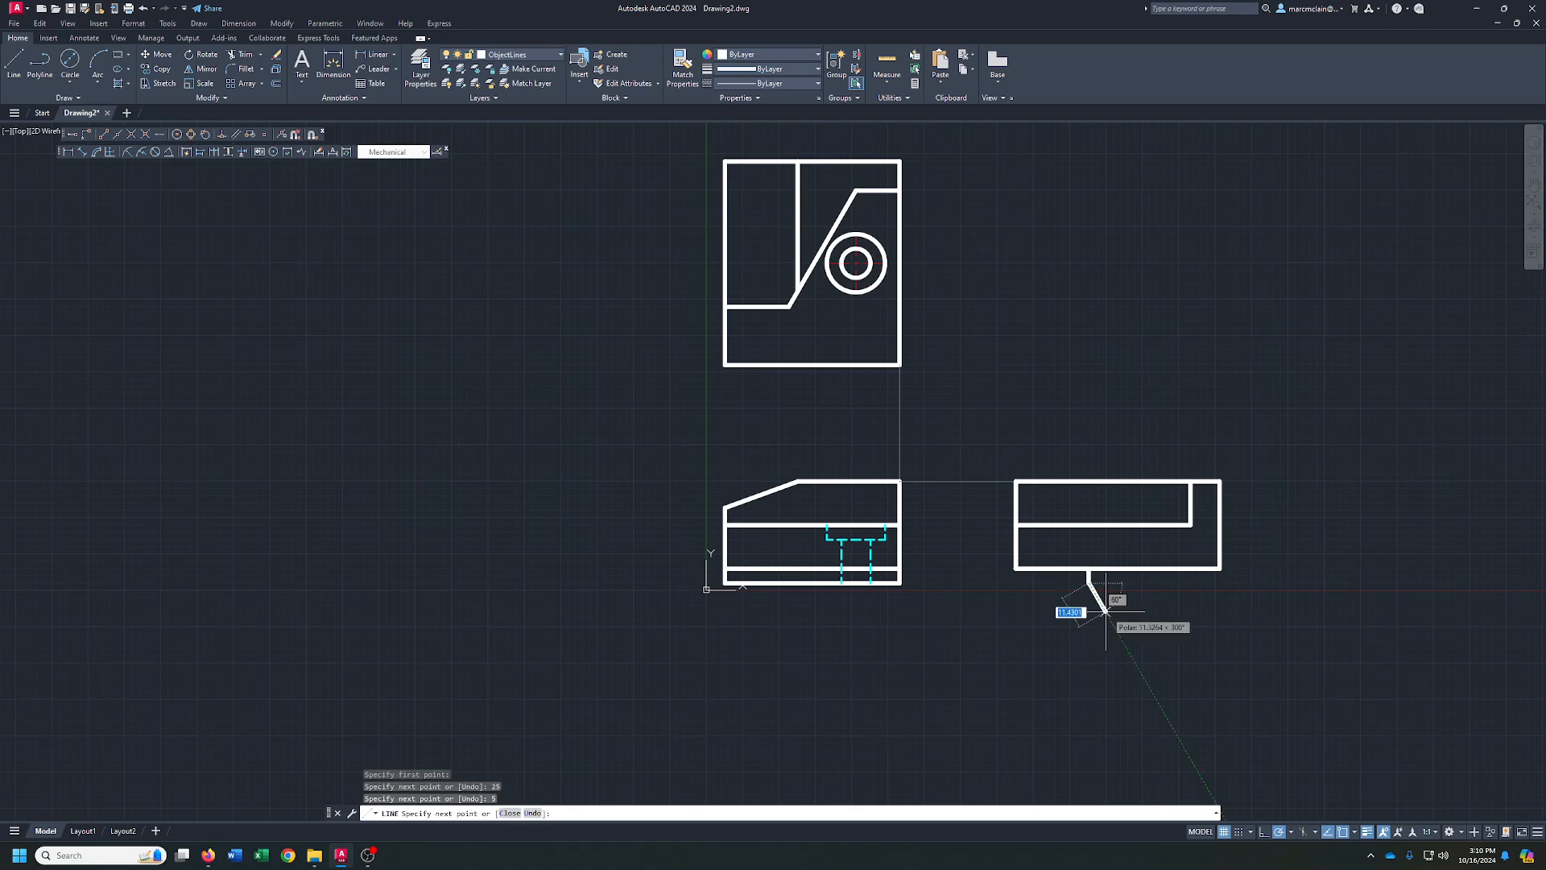
pyautogui.write('20')
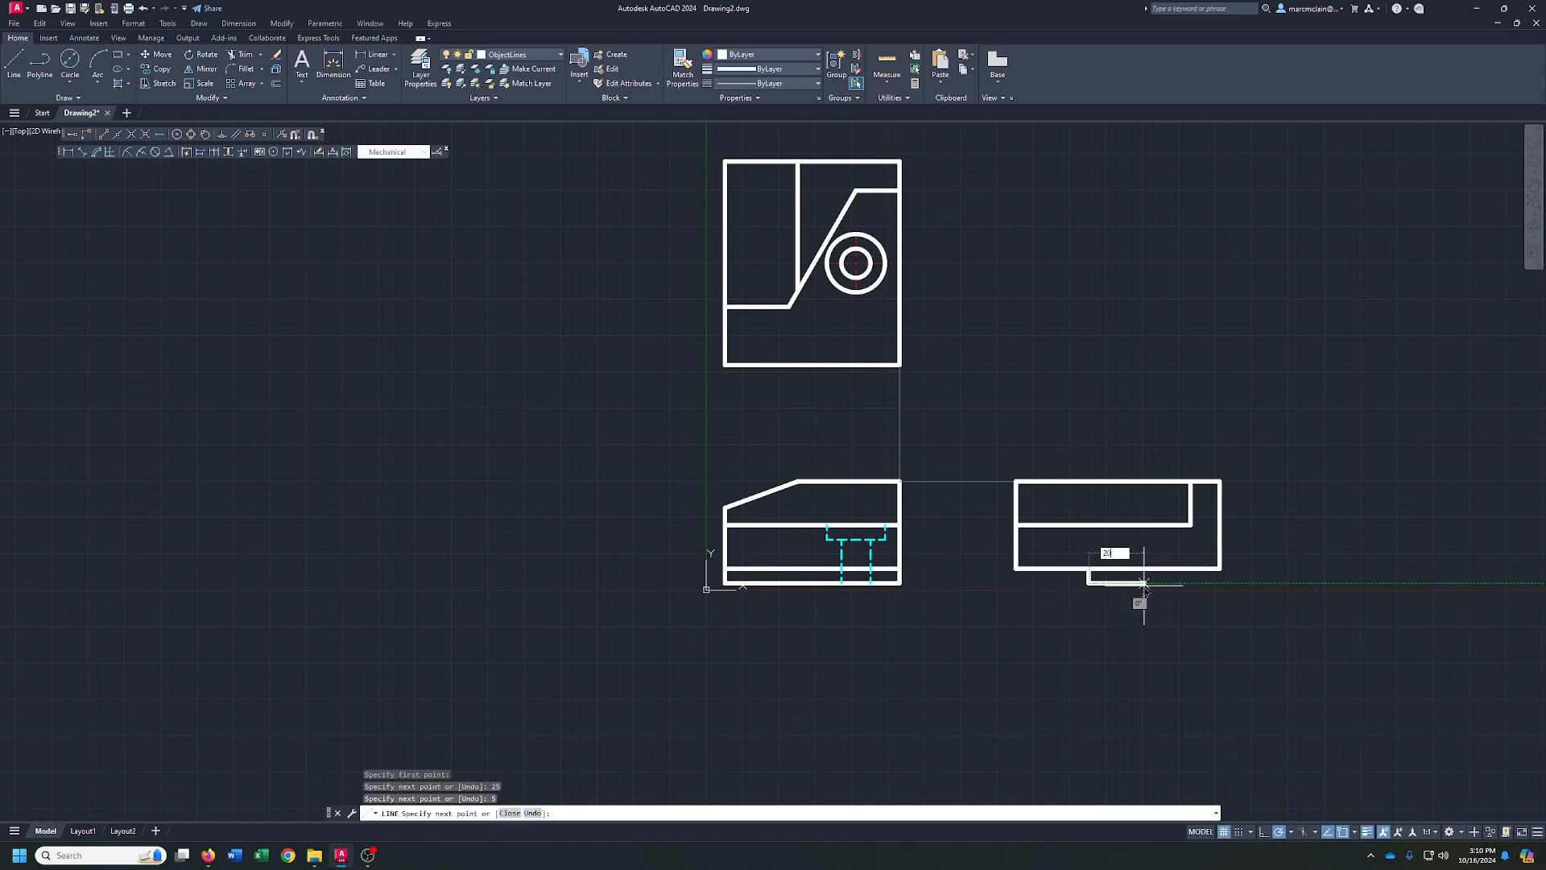
pyautogui.press('Return')
pyautogui.click(1147, 570)
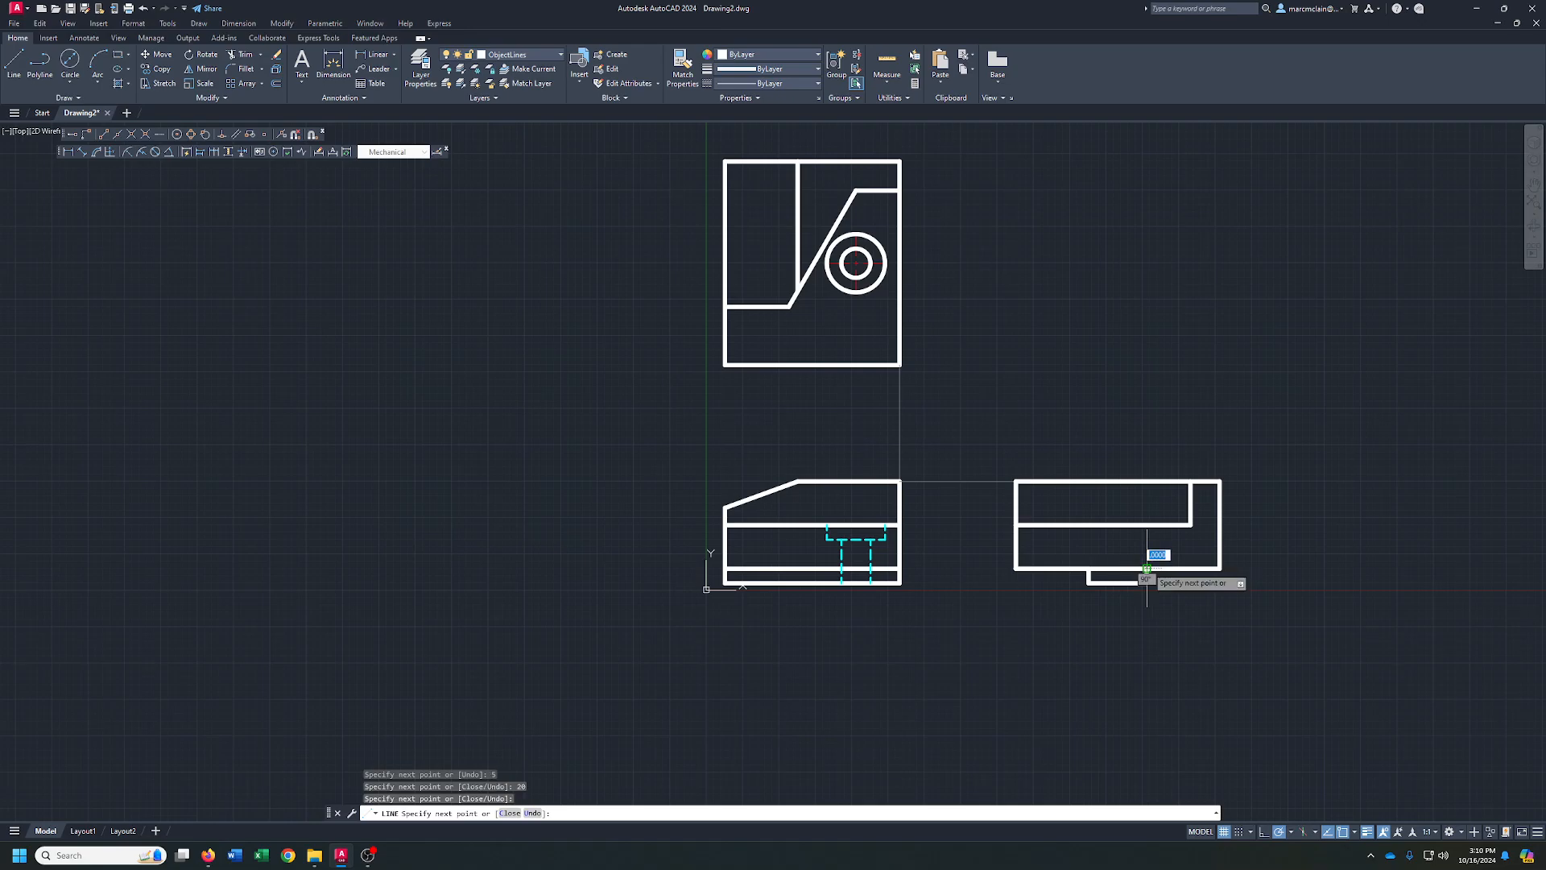
pyautogui.press('Return')
# - Fillet the bottom projection's right edge with the side view's bottom edge beyond it, trimming away the segment across the projection
pyautogui.click(244, 70)
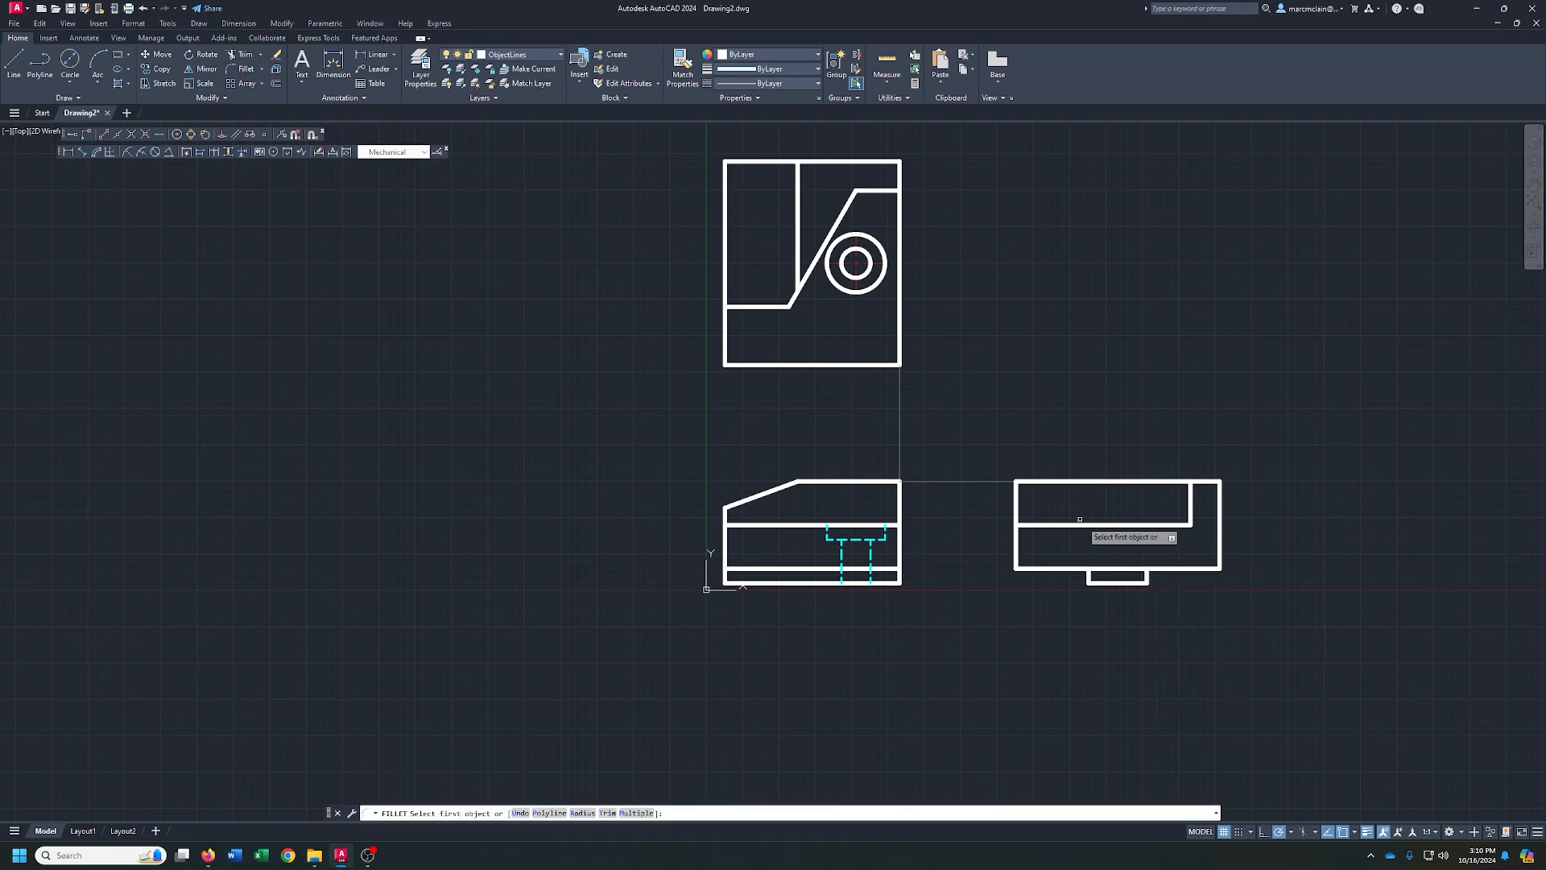
pyautogui.scroll(6, 1154, 571)
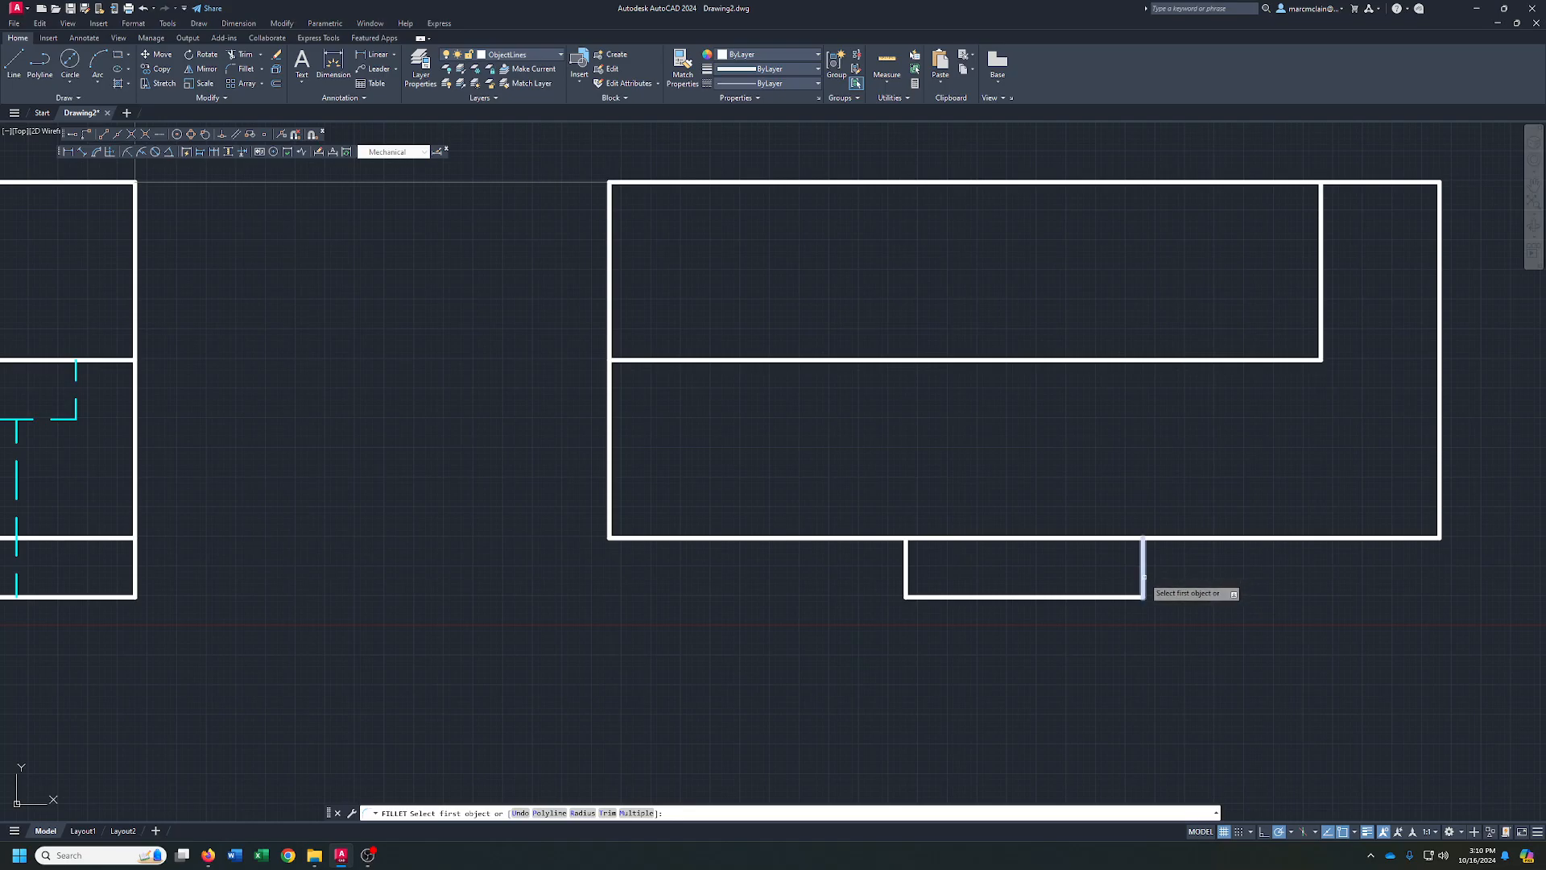
pyautogui.click(1143, 572)
pyautogui.click(1168, 536)
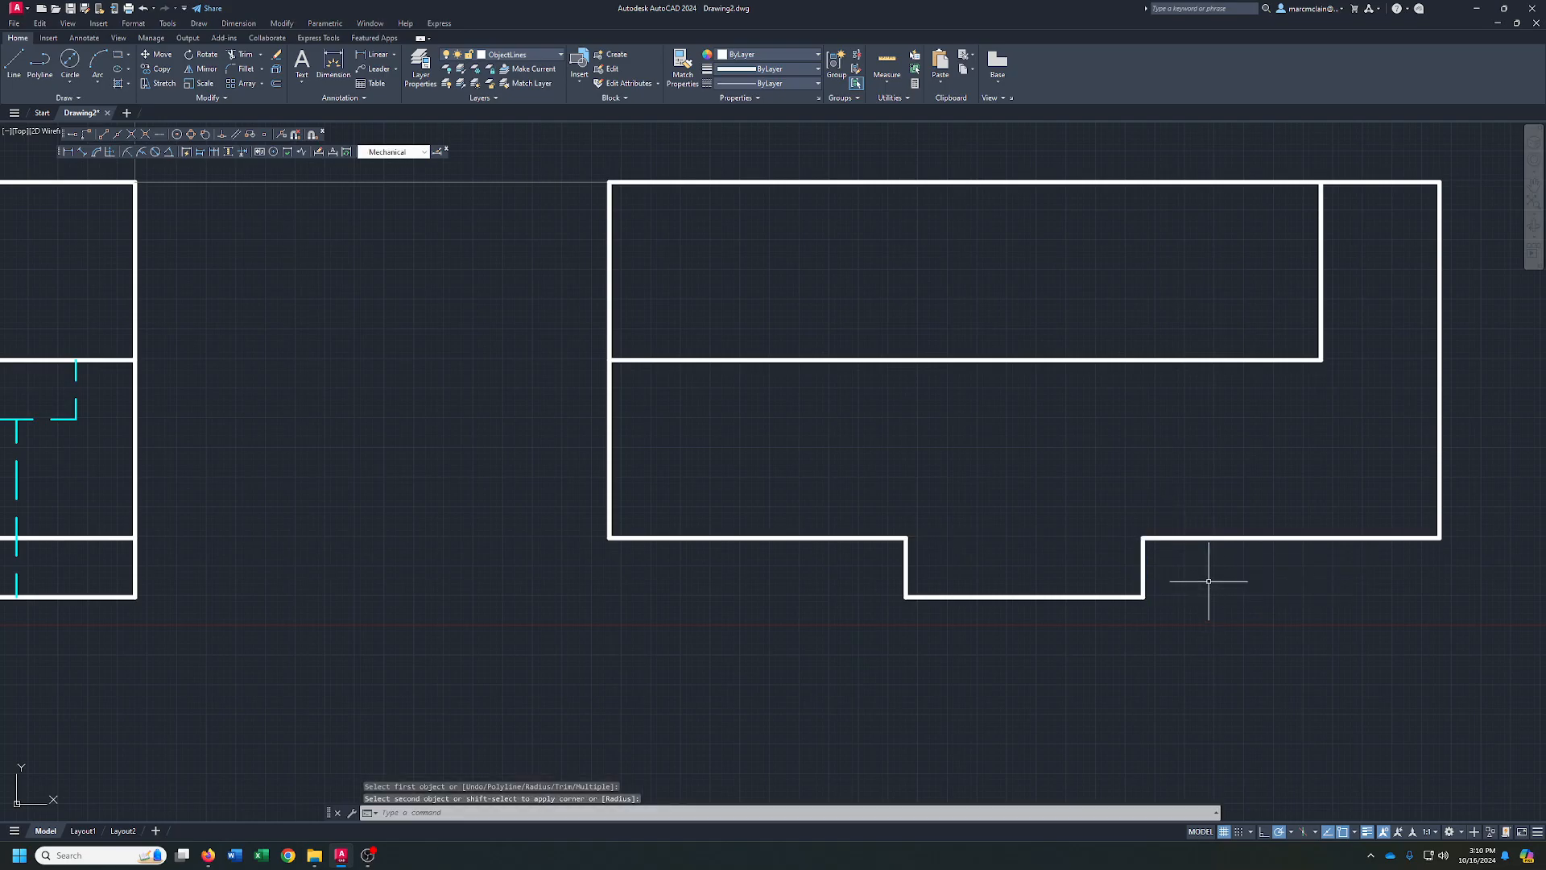
pyautogui.scroll(-4, 1070, 466)
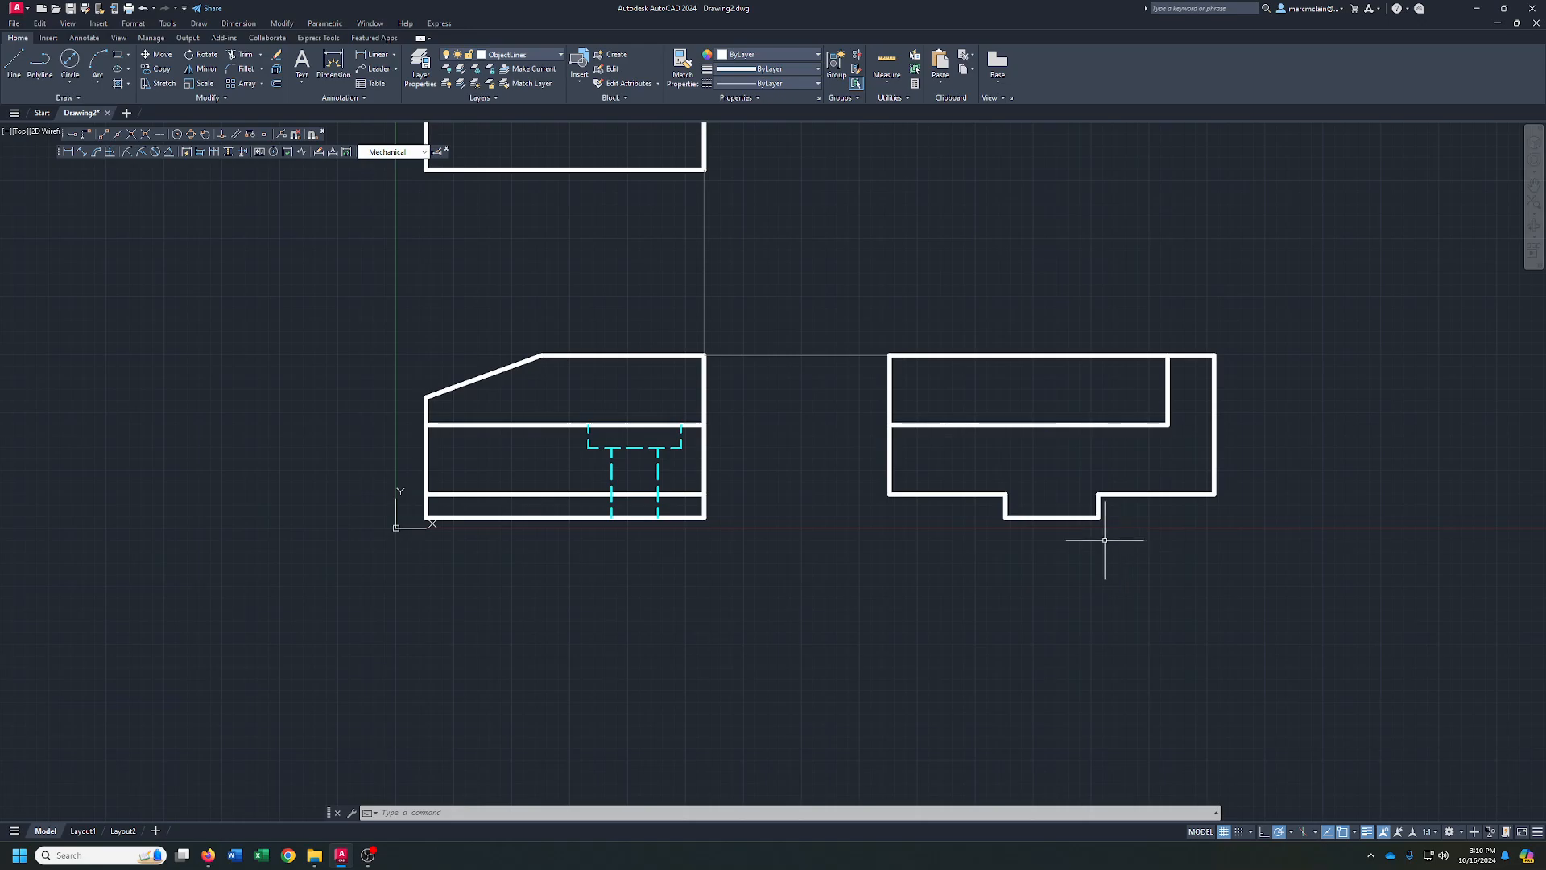
# - Delete the vertical and horizontal construction lines connecting the three views
pyautogui.moveTo(763, 304); pyautogui.dragTo(736, 436, button='middle')
pyautogui.scroll(-2, 782, 409)
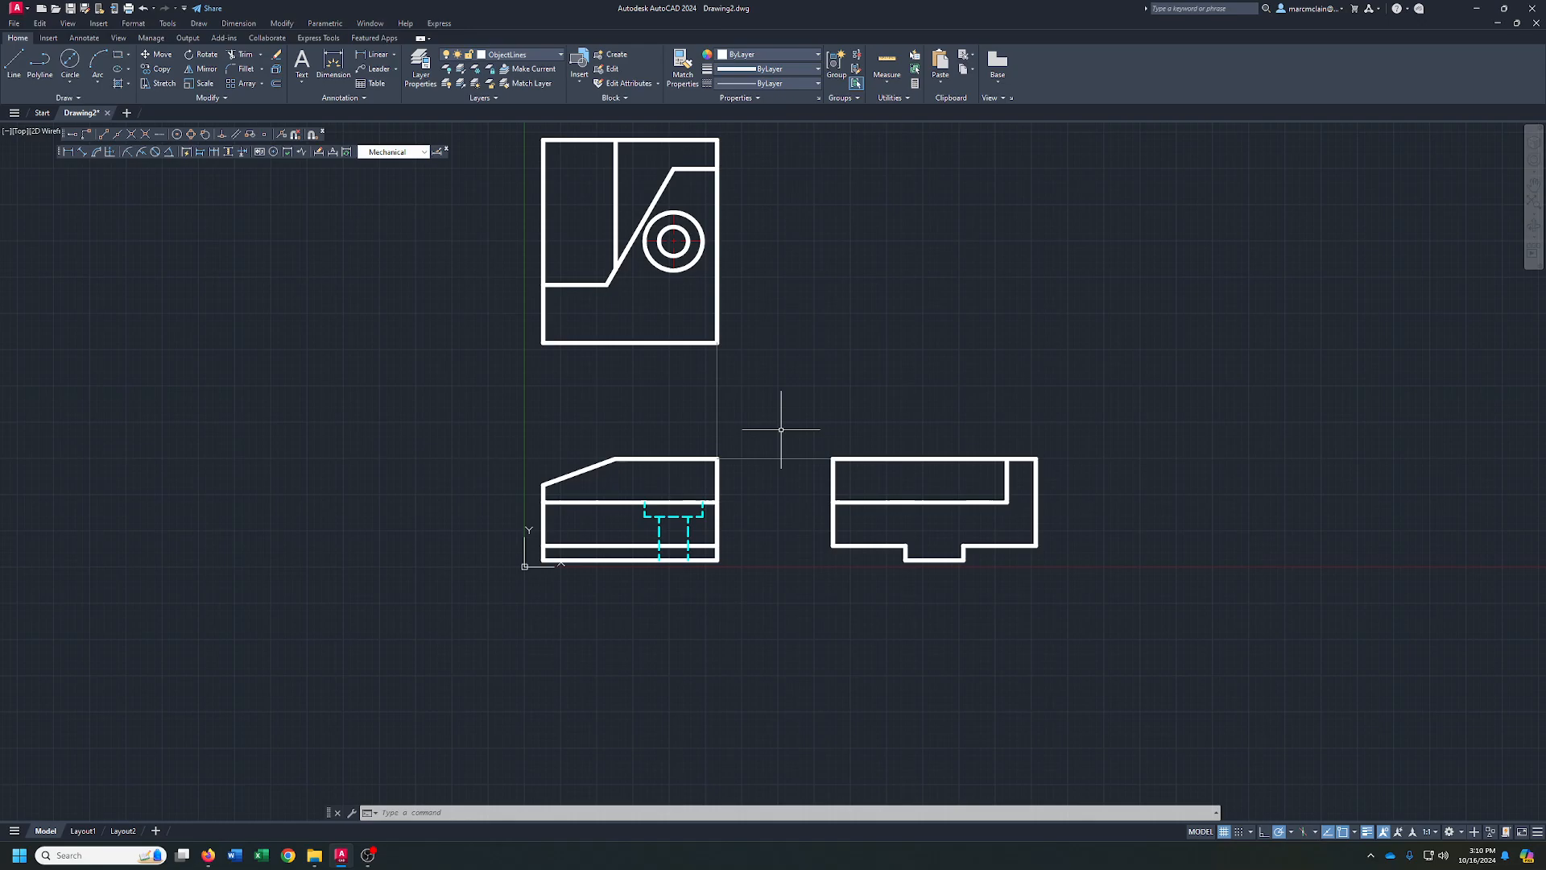
pyautogui.click(789, 439)
pyautogui.click(773, 478)
pyautogui.click(738, 402)
pyautogui.click(702, 418)
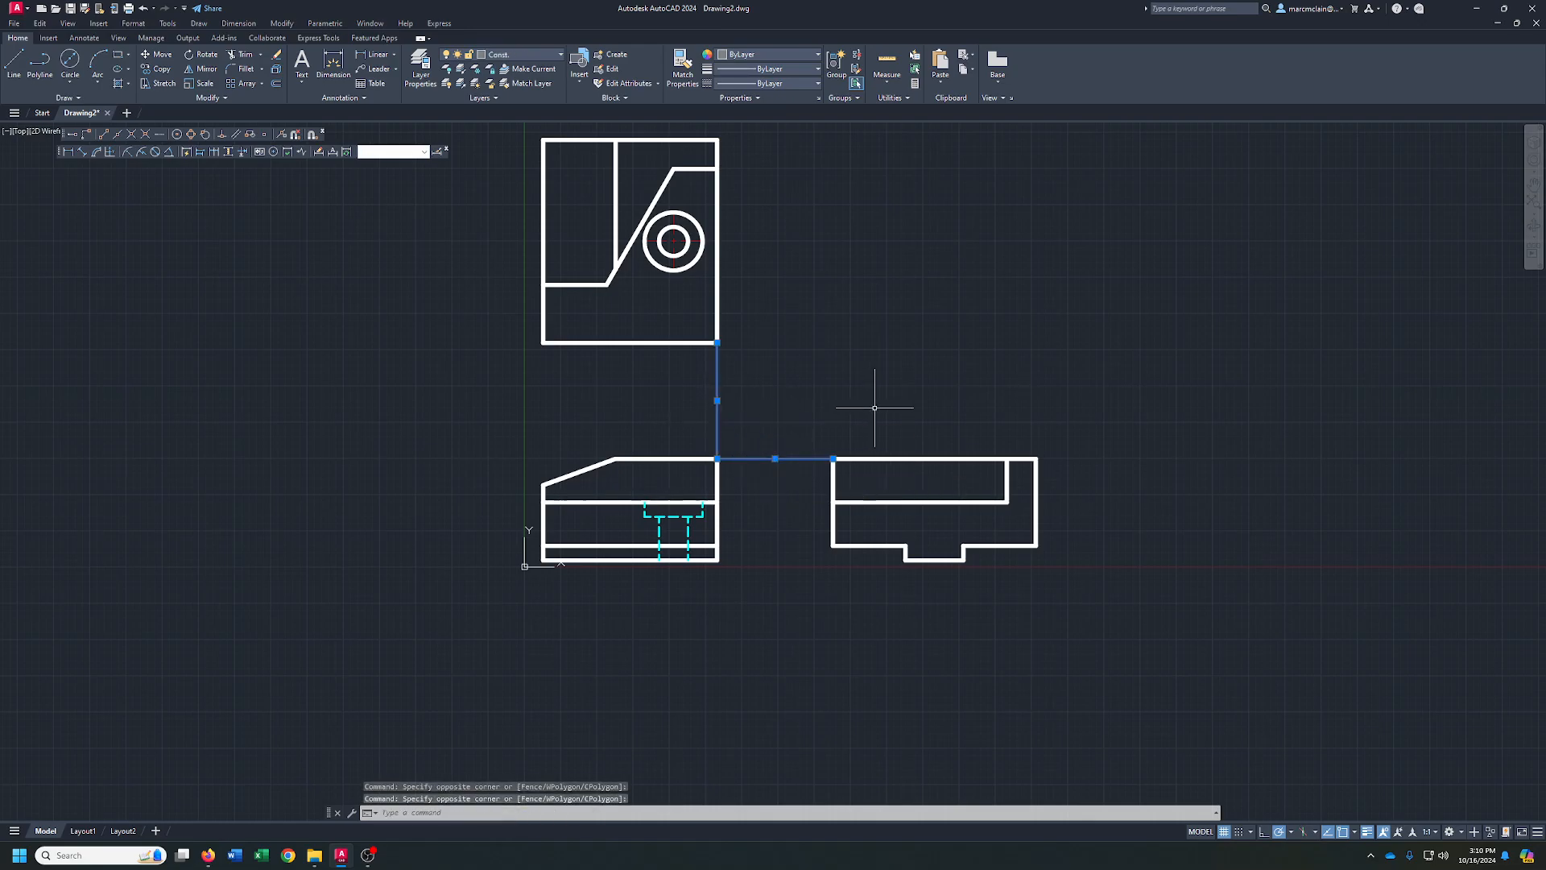
pyautogui.press('Delete')
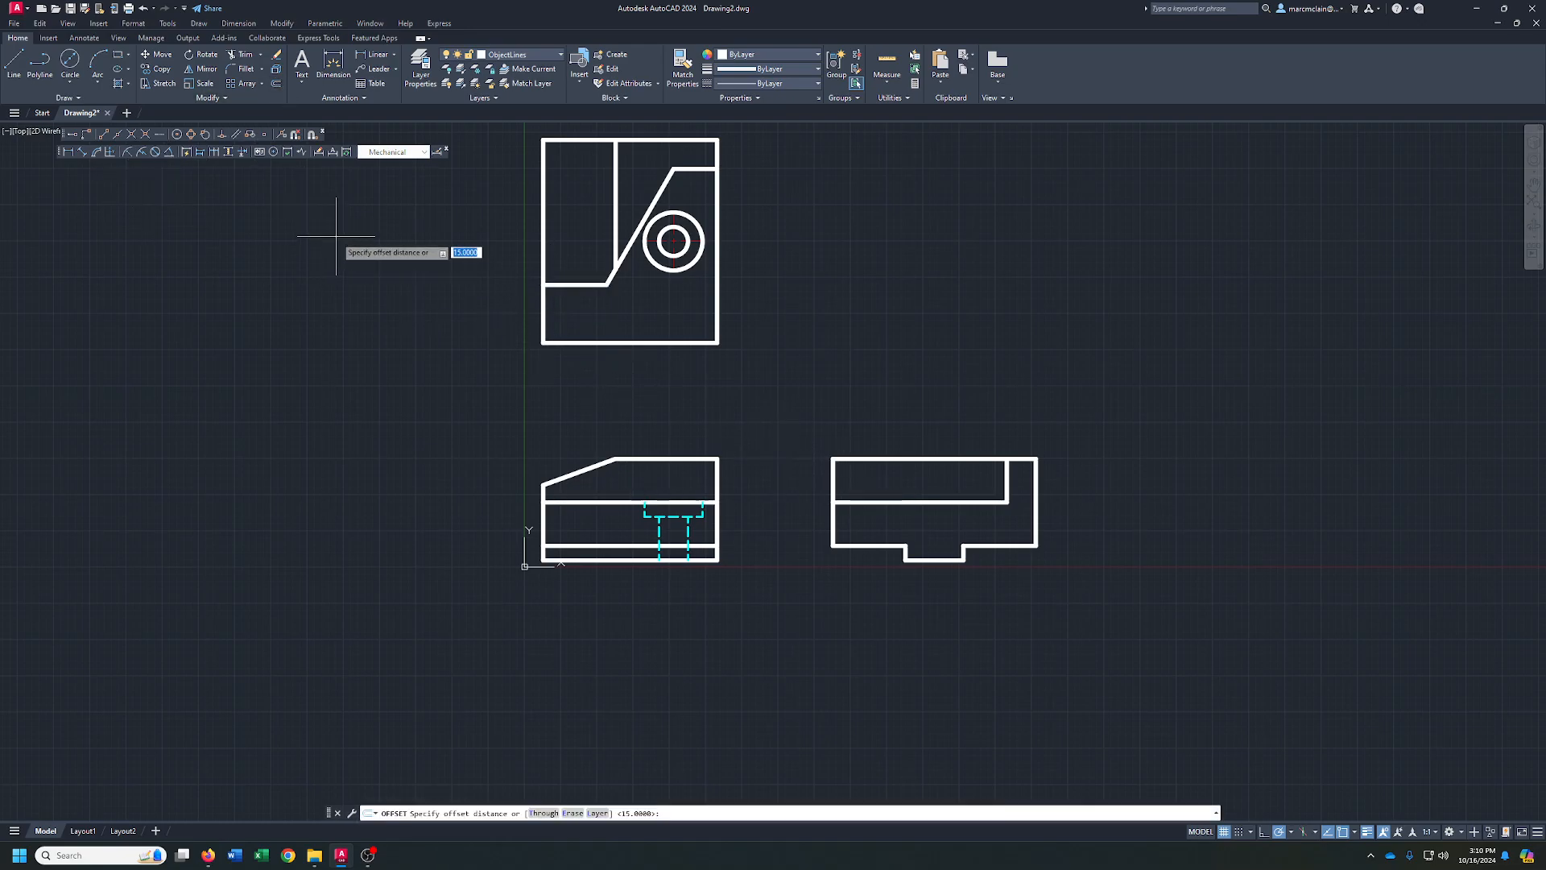
# - Offset the side view's left edge 20 to the right
pyautogui.write('20')
pyautogui.press('Return')
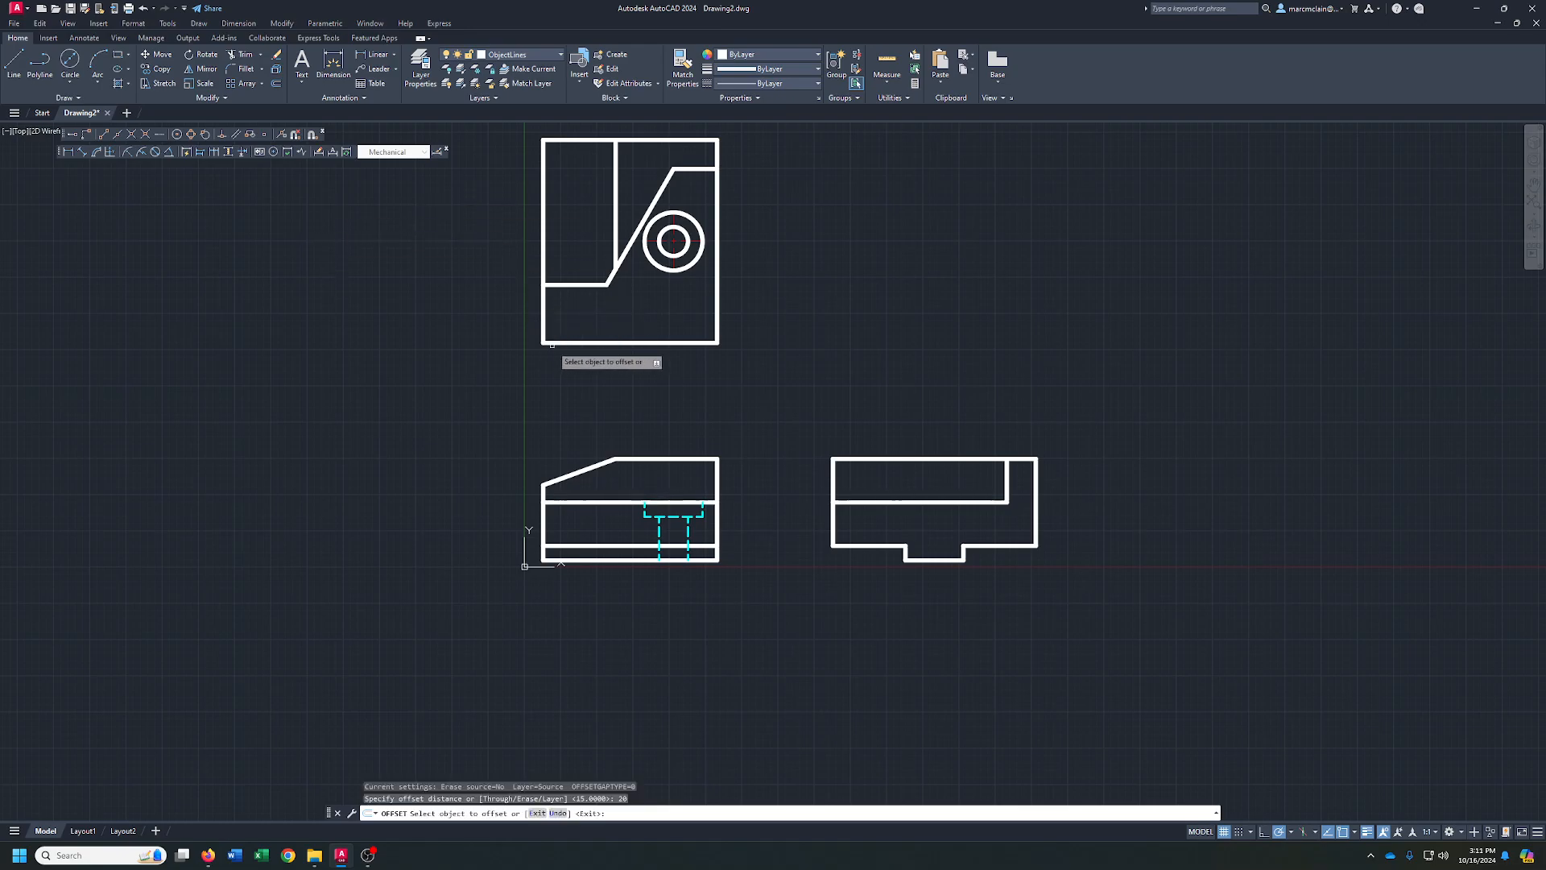
pyautogui.click(835, 478)
pyautogui.click(881, 479)
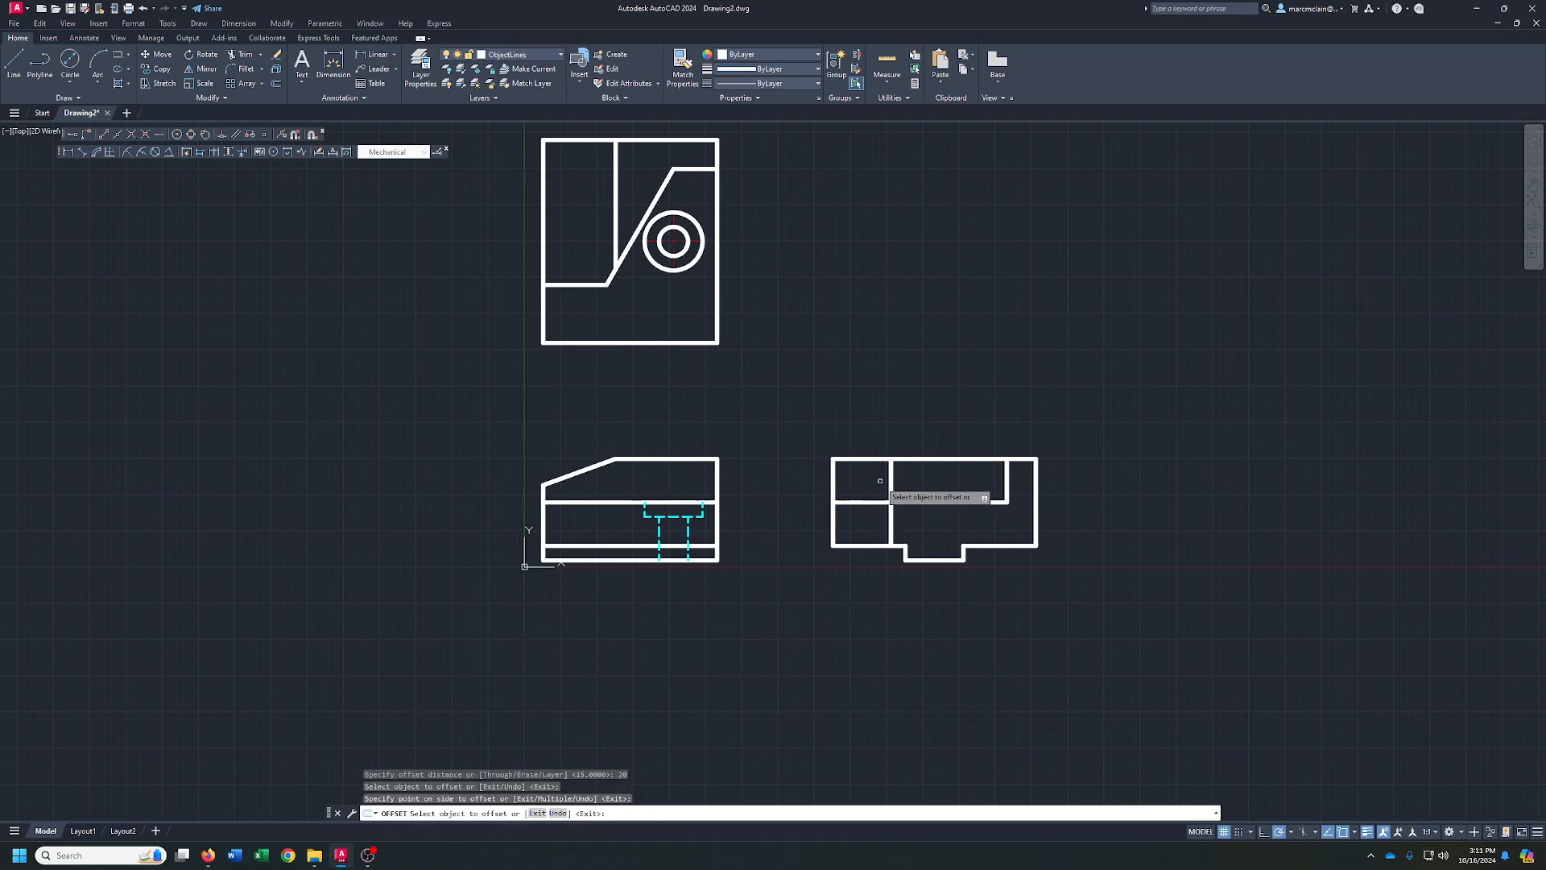
# - Trim the offset line below the side view's middle line and the top edge to the left of the offset line
pyautogui.click(250, 58)
pyautogui.click(917, 520)
pyautogui.click(872, 523)
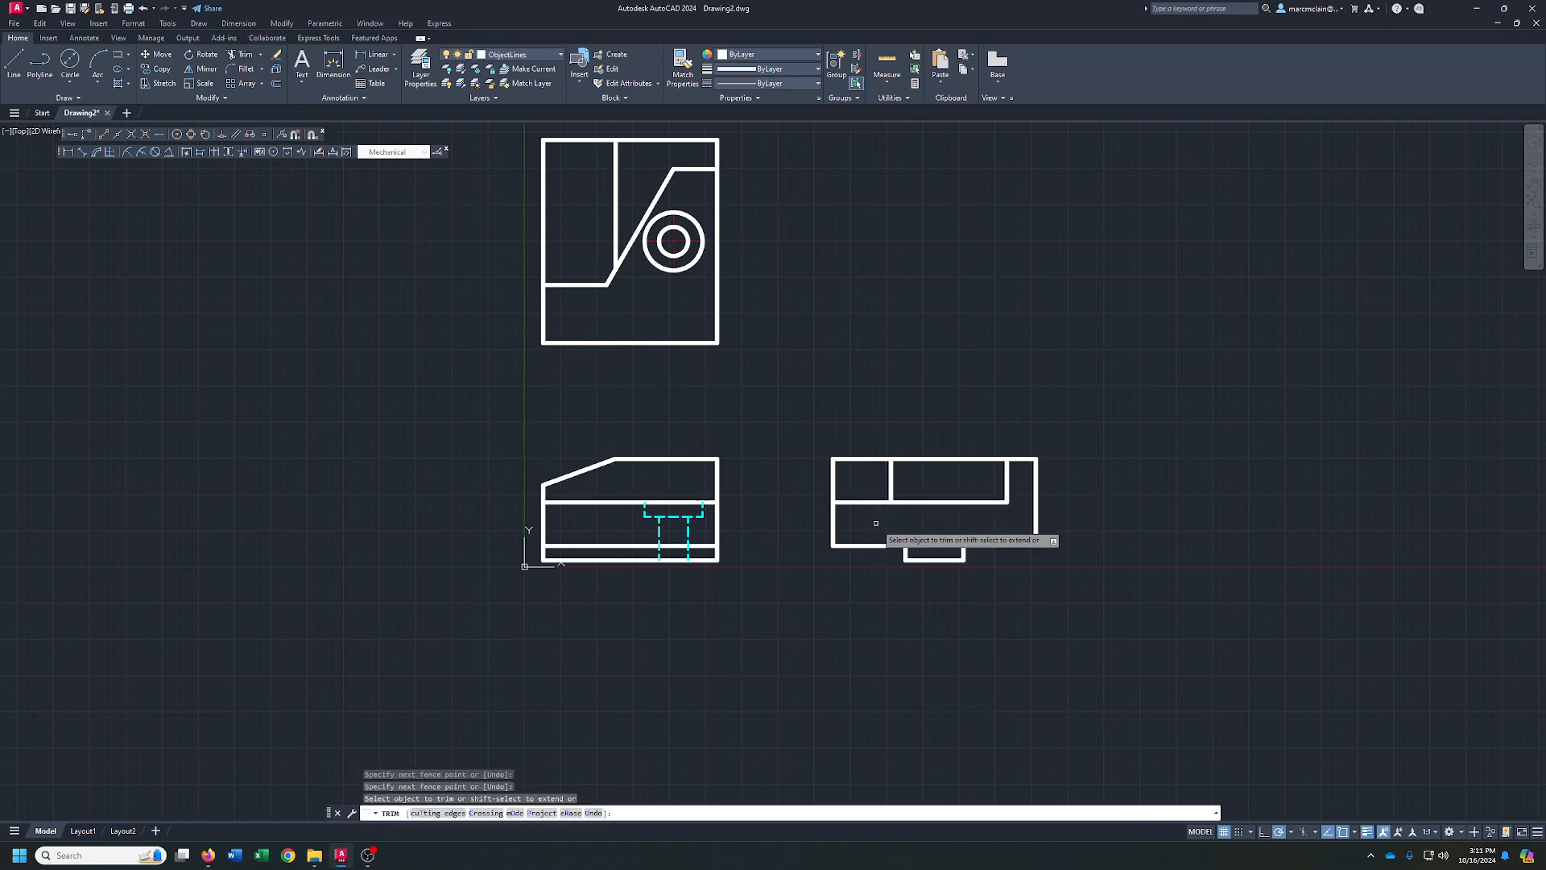
pyautogui.click(868, 428)
pyautogui.click(865, 471)
pyautogui.rightClick(855, 406)
pyautogui.click(878, 415)
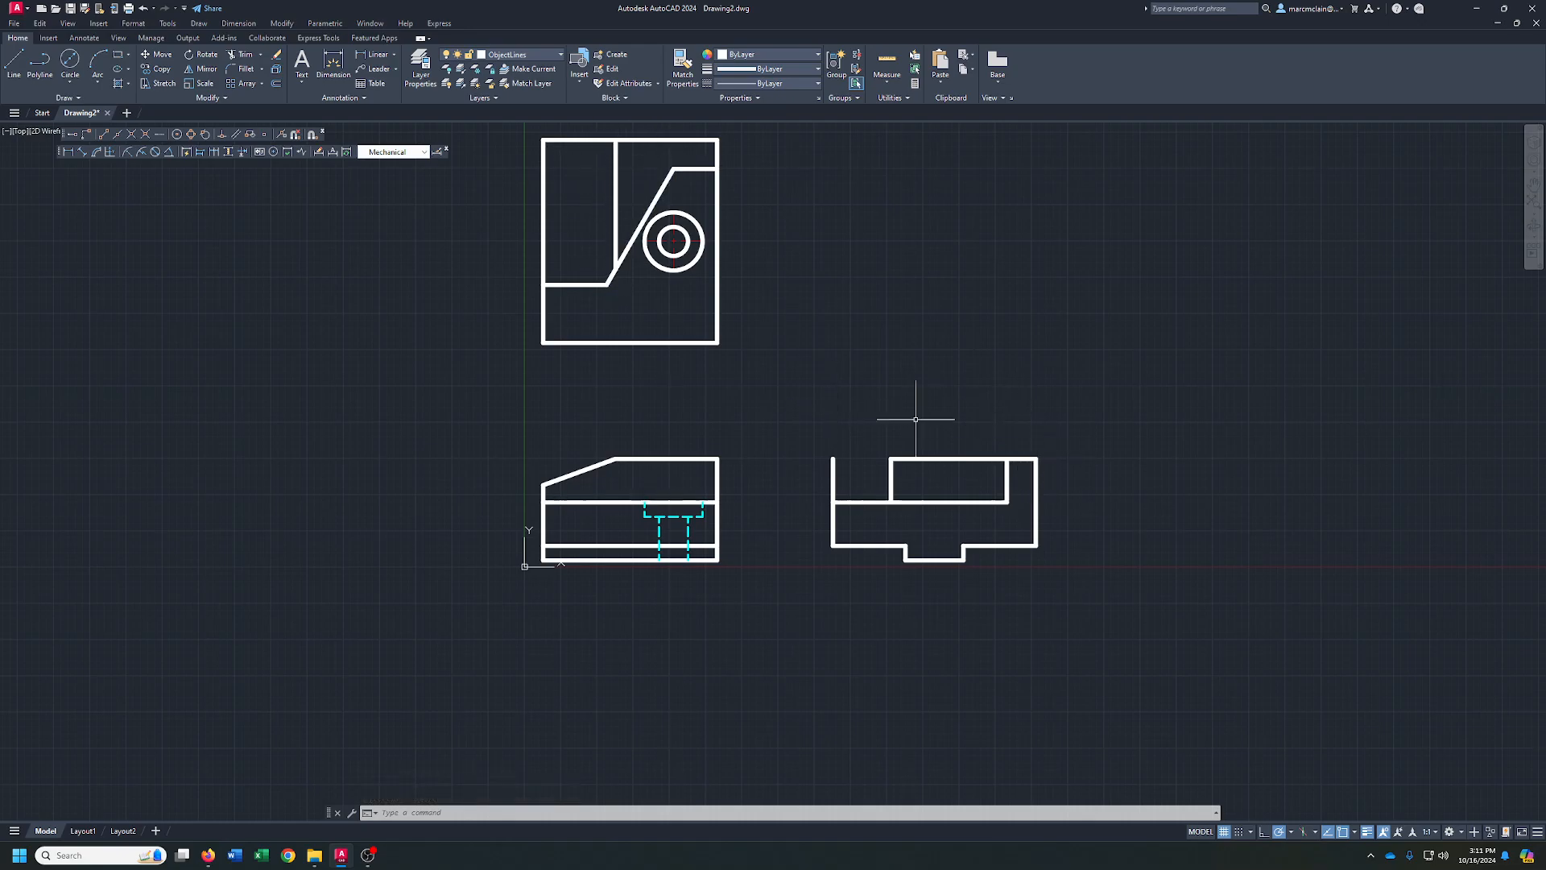
# - Make the Const. layer current and start a line at the side view's upper-right corner
pyautogui.click(561, 56)
pyautogui.click(504, 100)
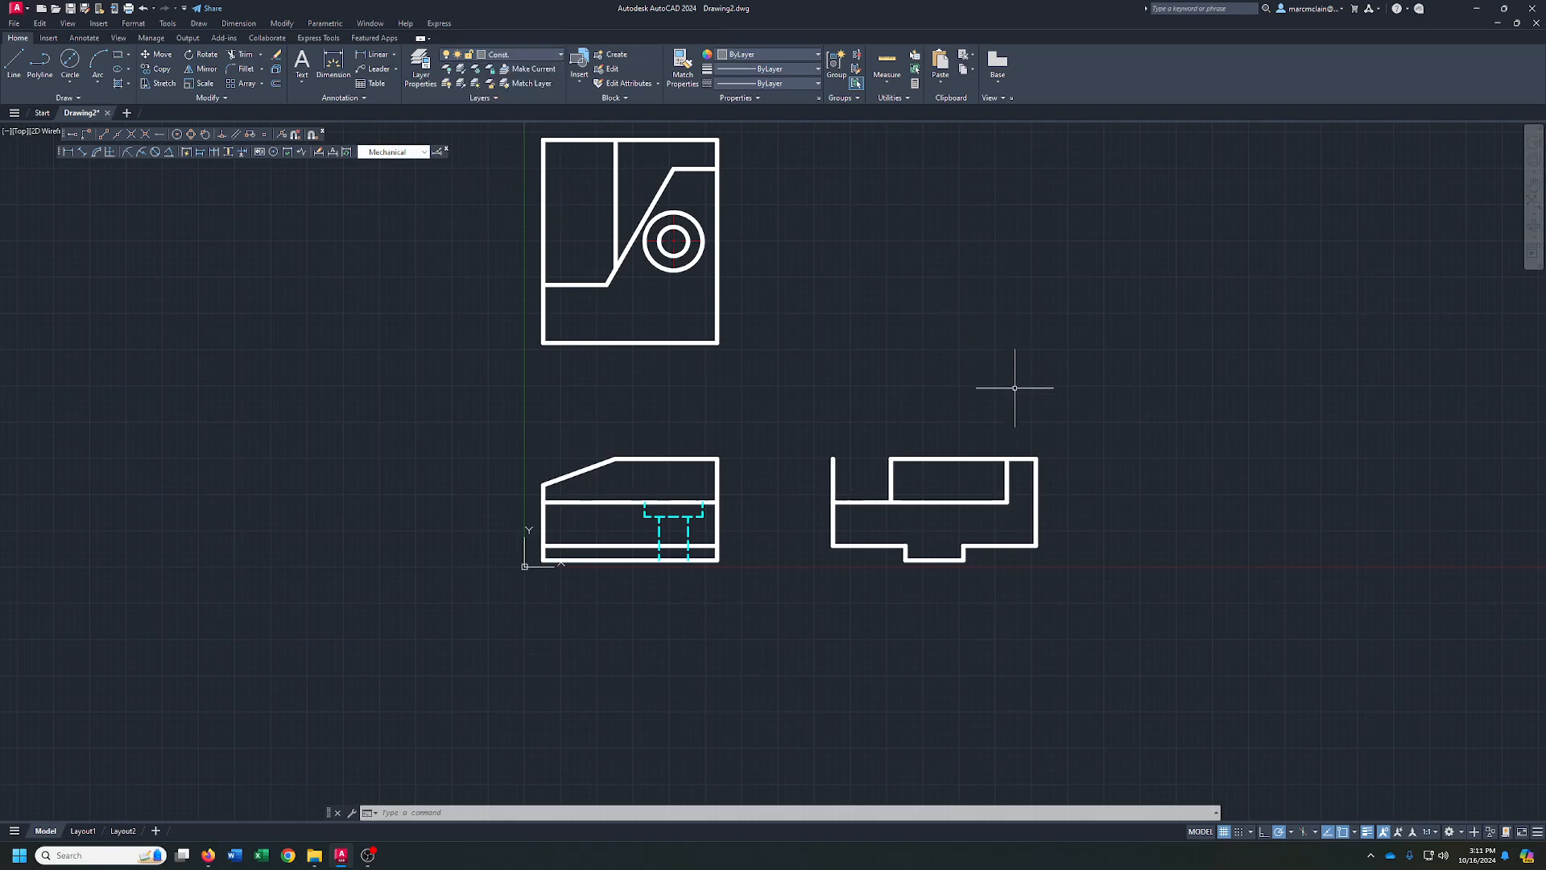
pyautogui.click(14, 63)
pyautogui.click(1037, 459)
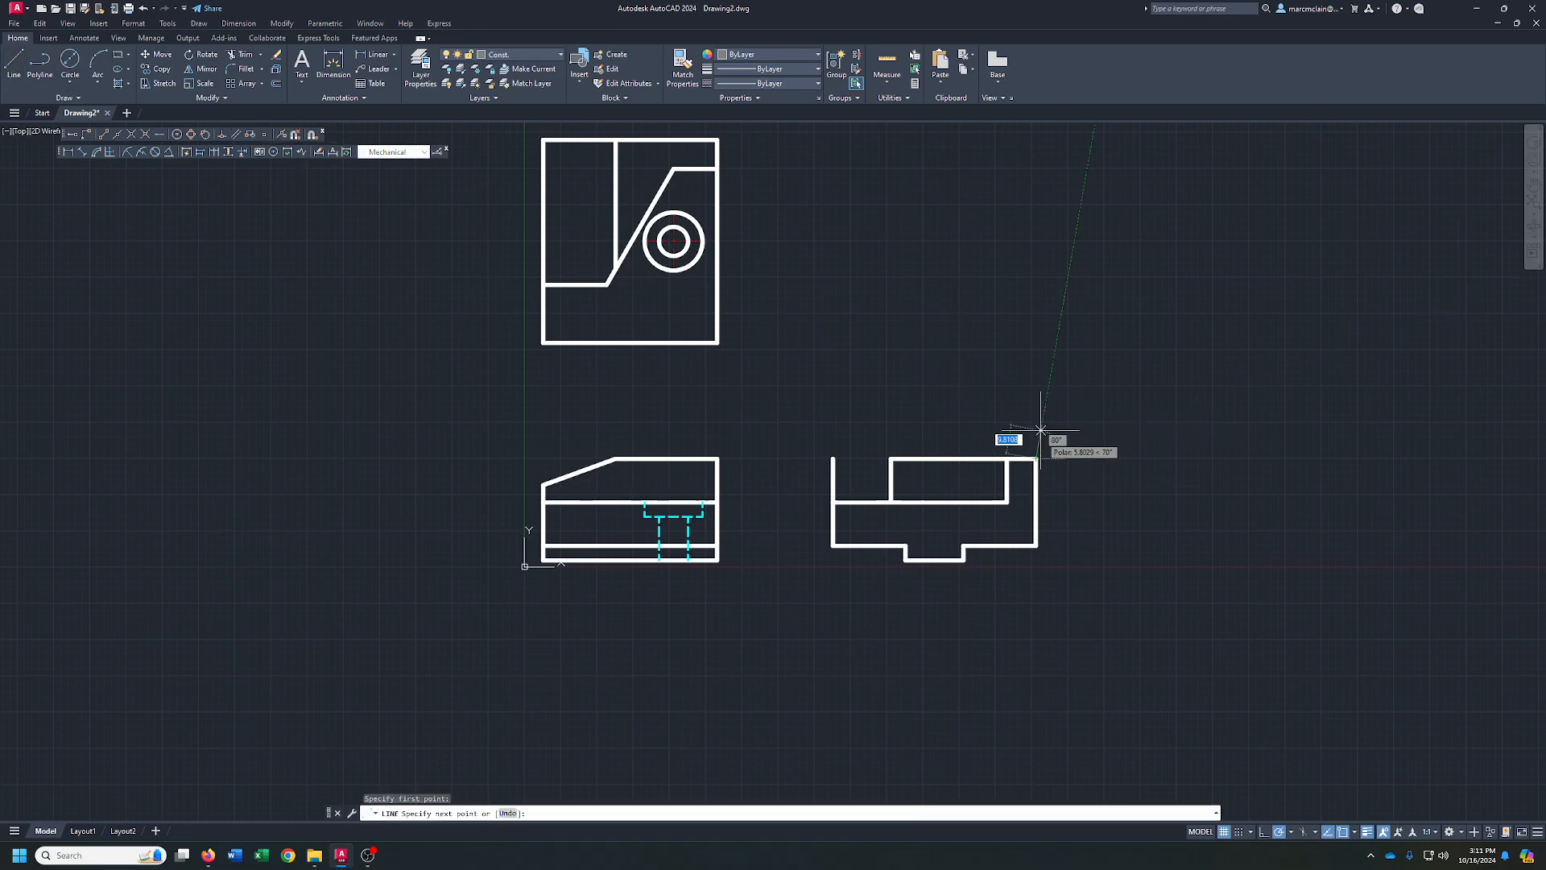
pyautogui.click(1042, 423)
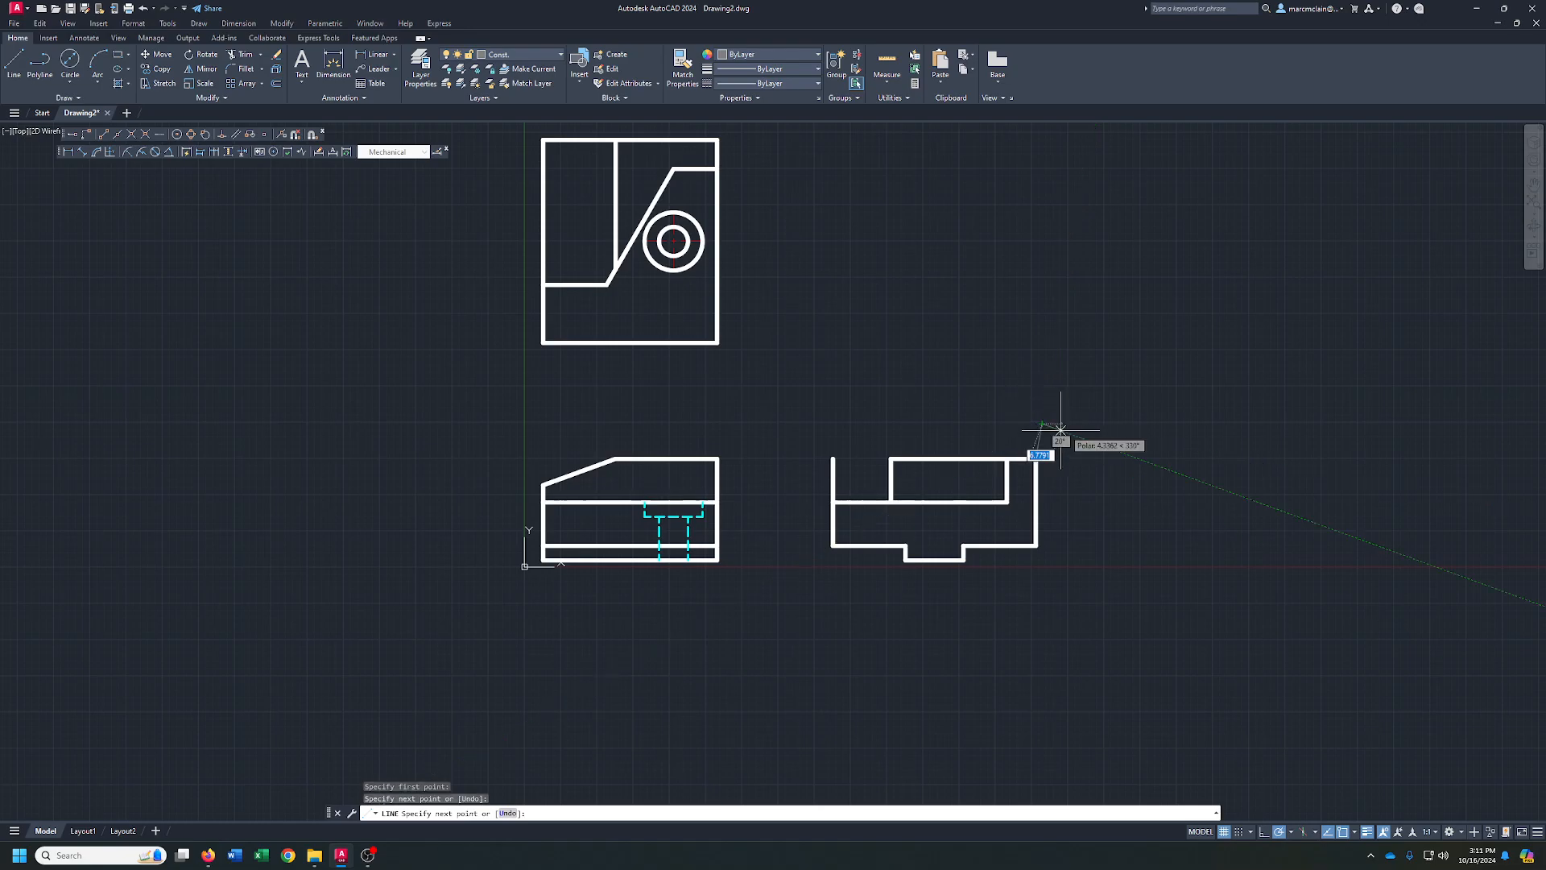
pyautogui.rightClick(1080, 423)
pyautogui.click(1123, 475)
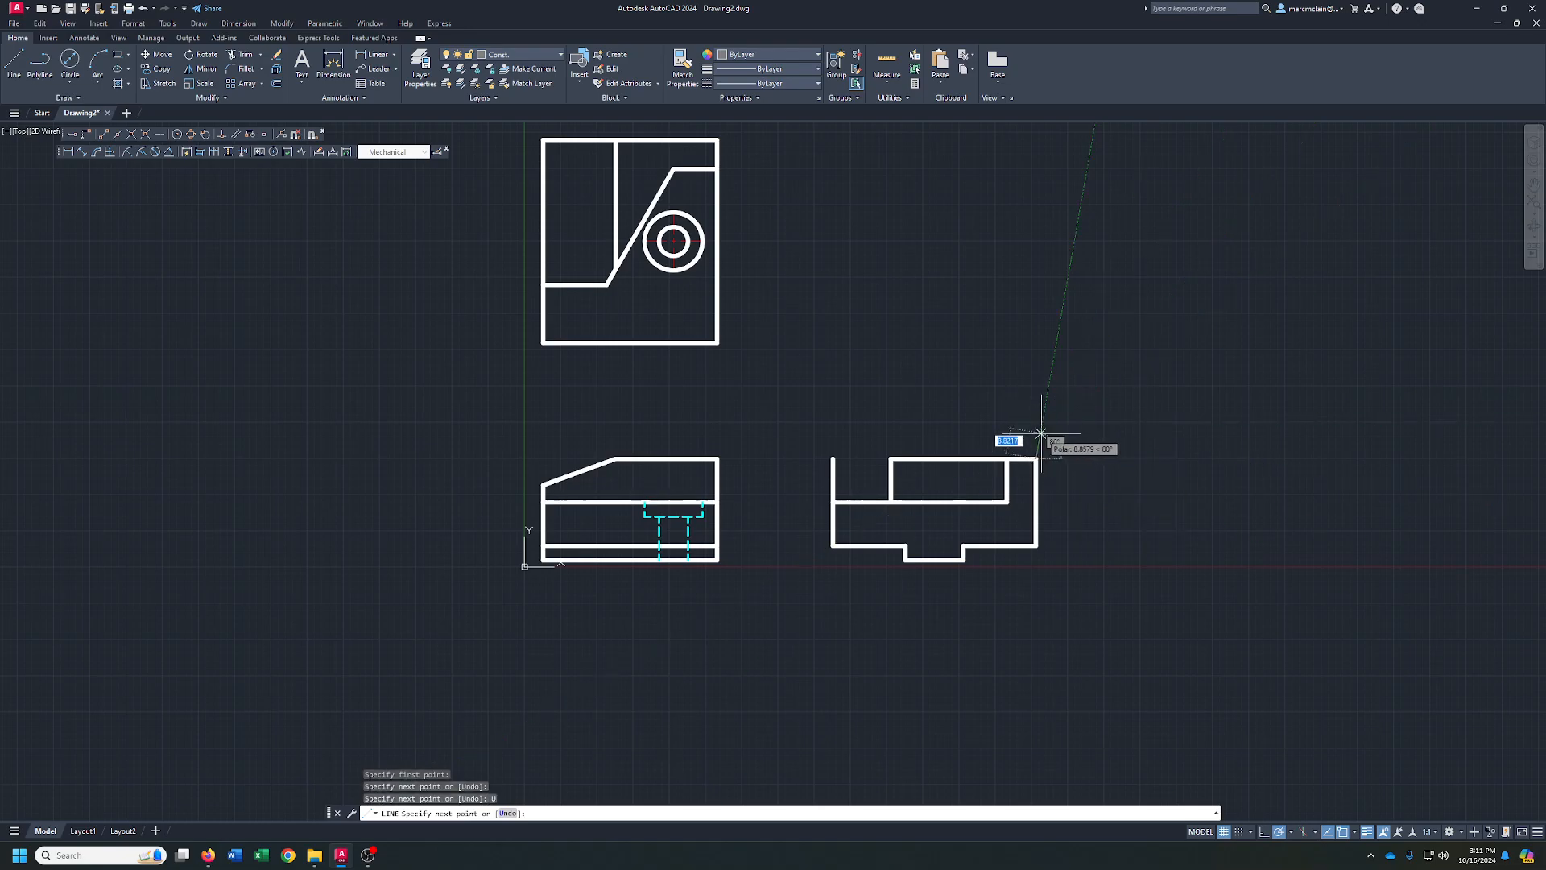
# - Continue the construction line a short distance straight up, 35 to the left, and down to the side view's top edge
pyautogui.click(1037, 437)
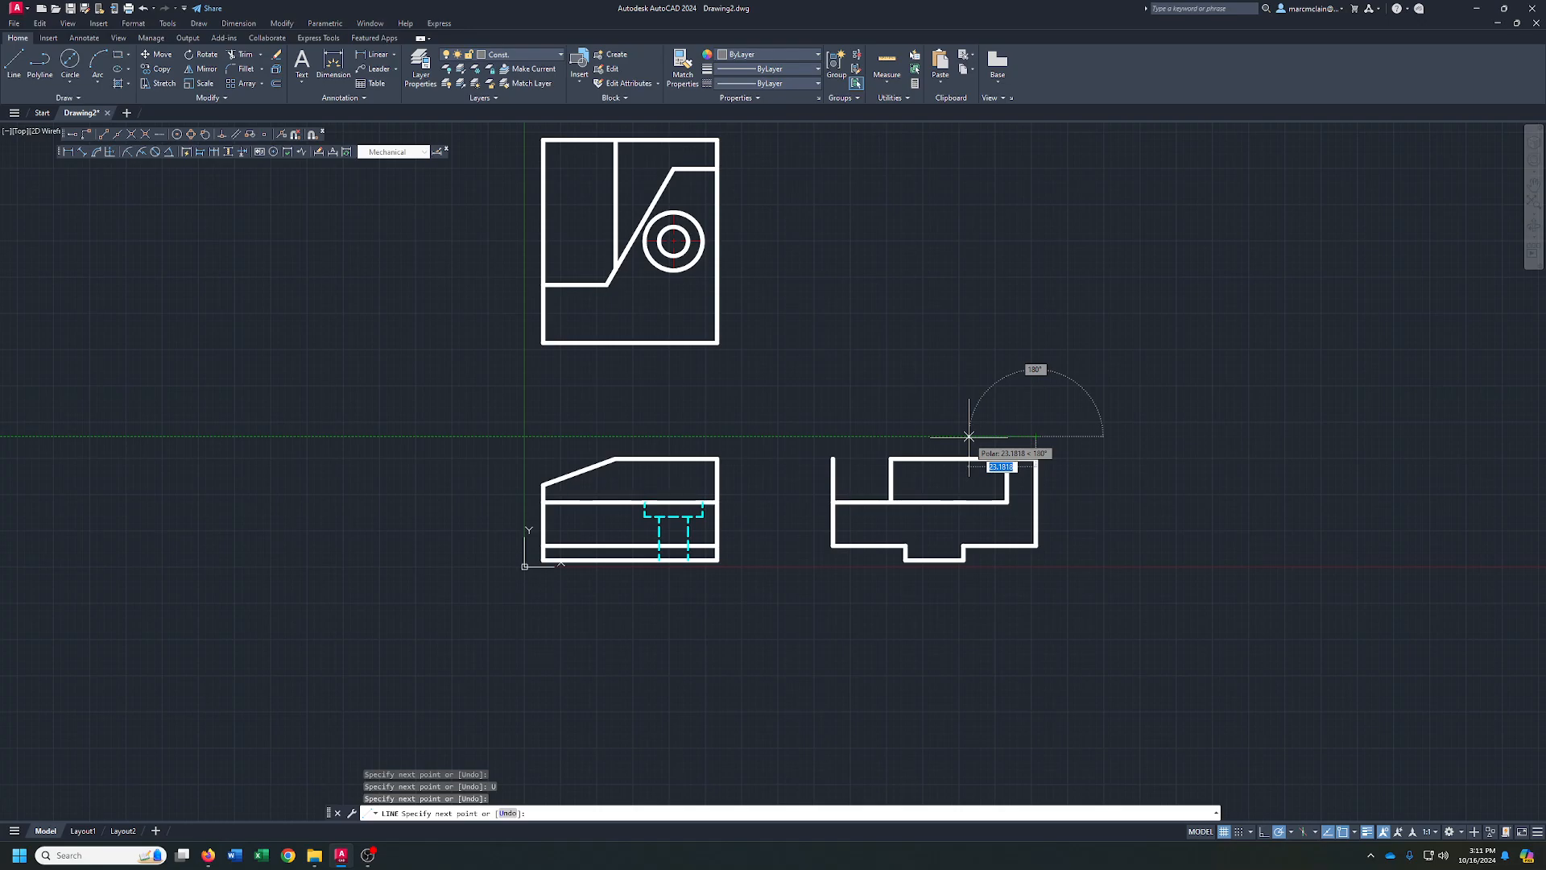
pyautogui.write('35')
pyautogui.press('Return')
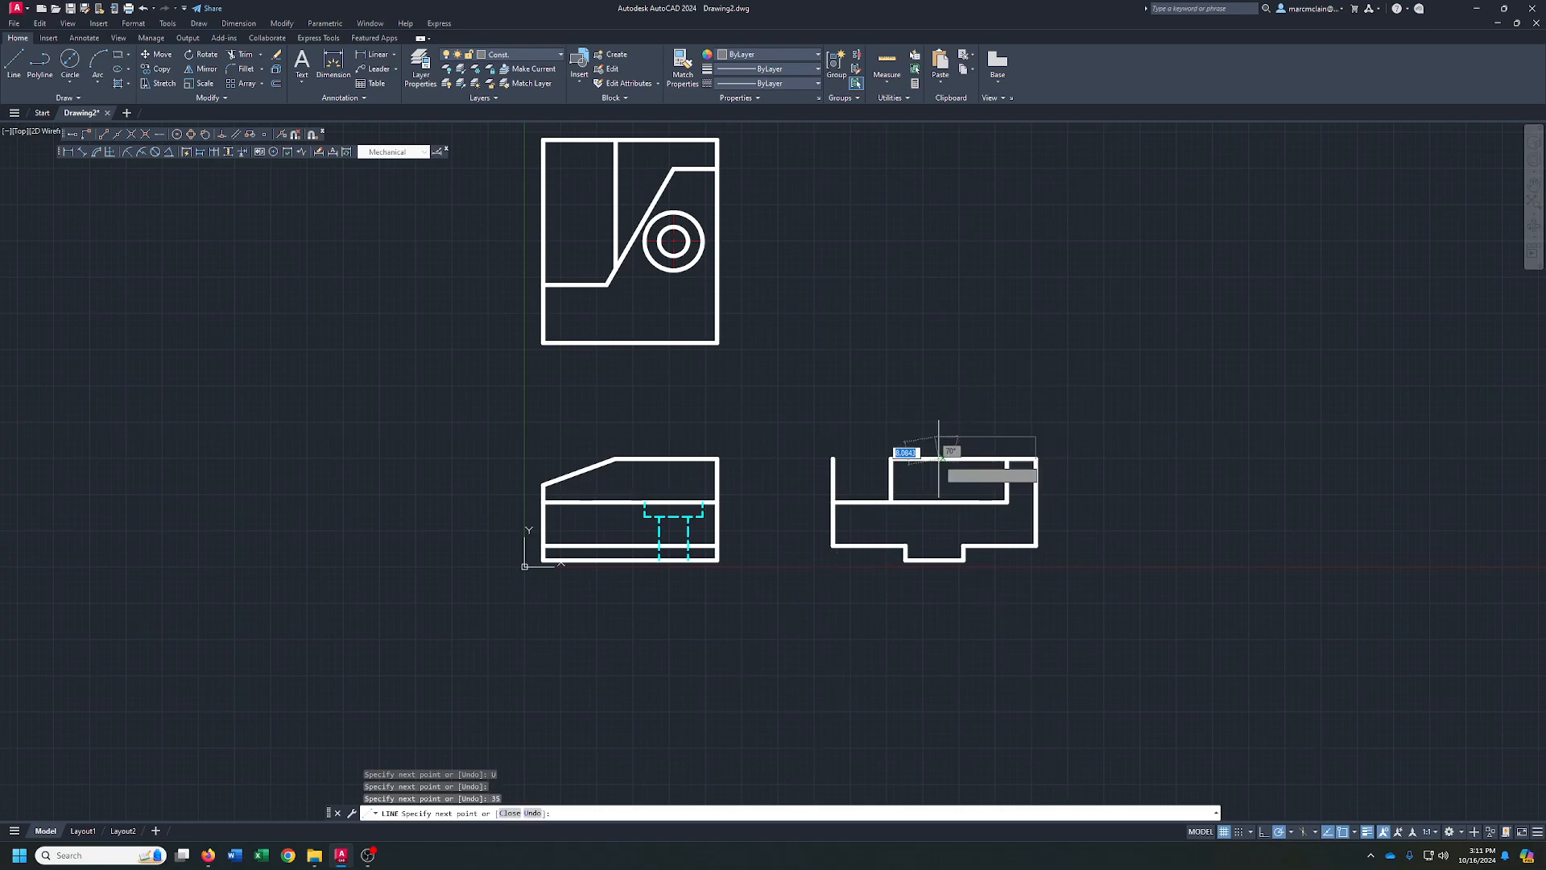
pyautogui.rightClick(935, 459)
pyautogui.click(955, 467)
# - Try to project a construction line from the lower end of the lower view's sloped edge to the side view's offset vertical line
pyautogui.rightClick(621, 442)
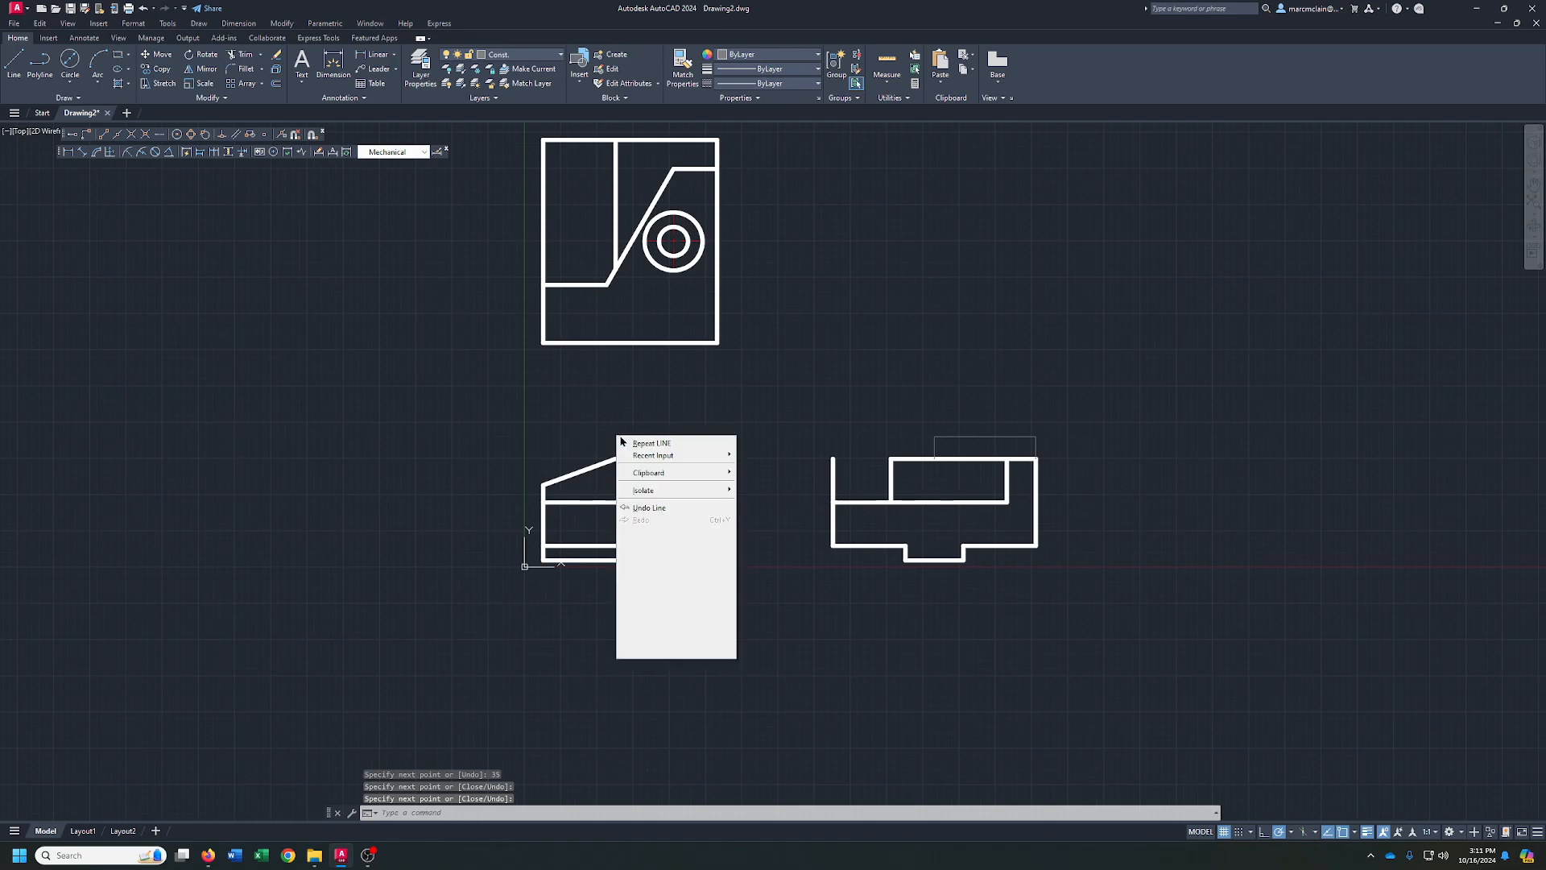
pyautogui.click(621, 443)
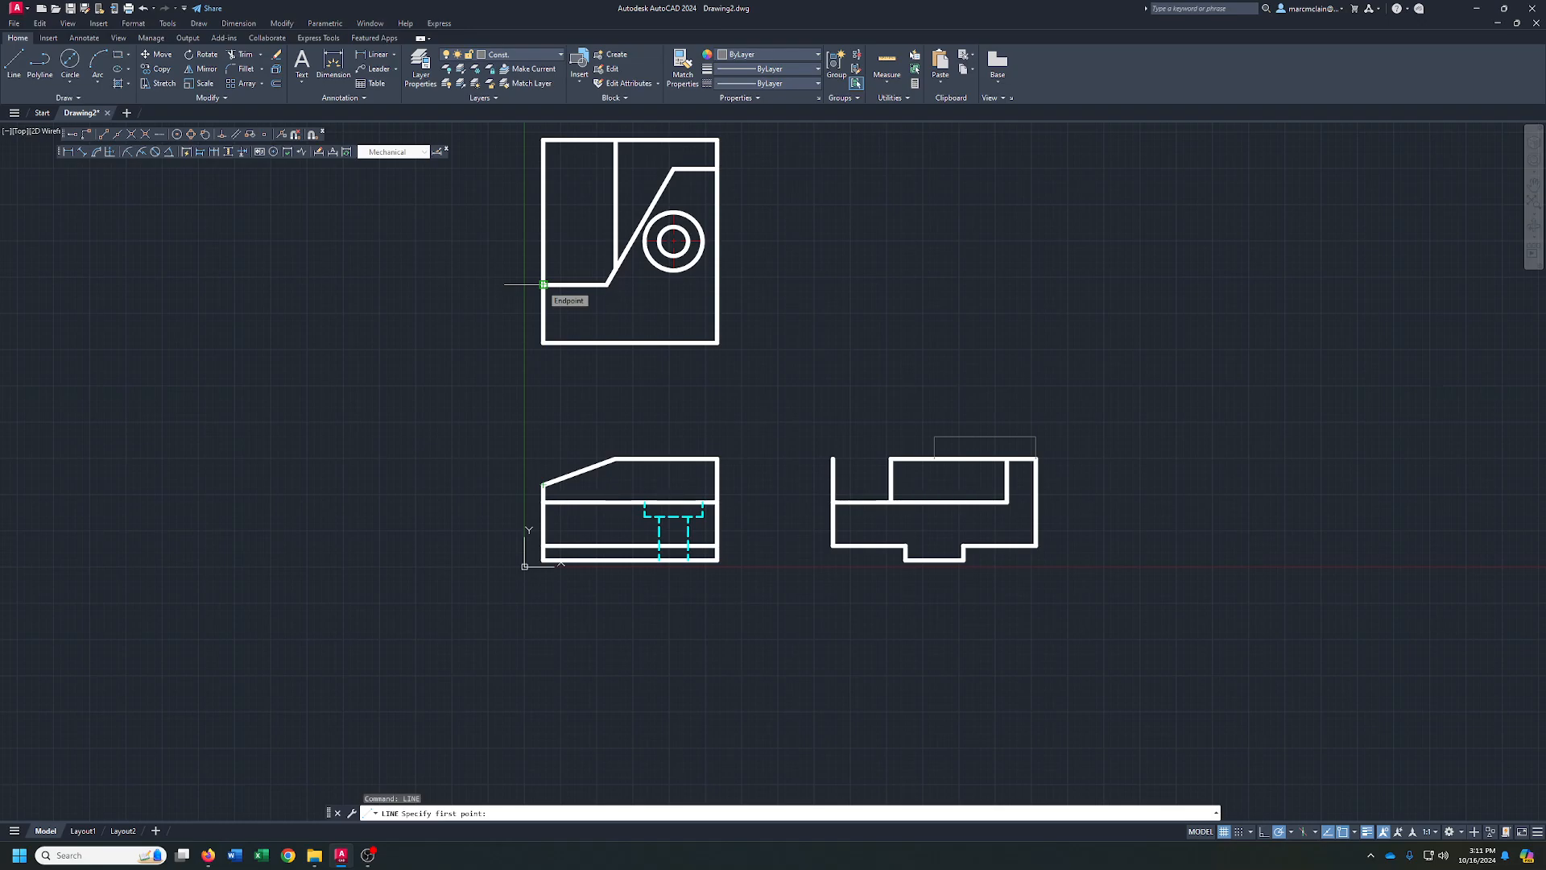
pyautogui.click(544, 484)
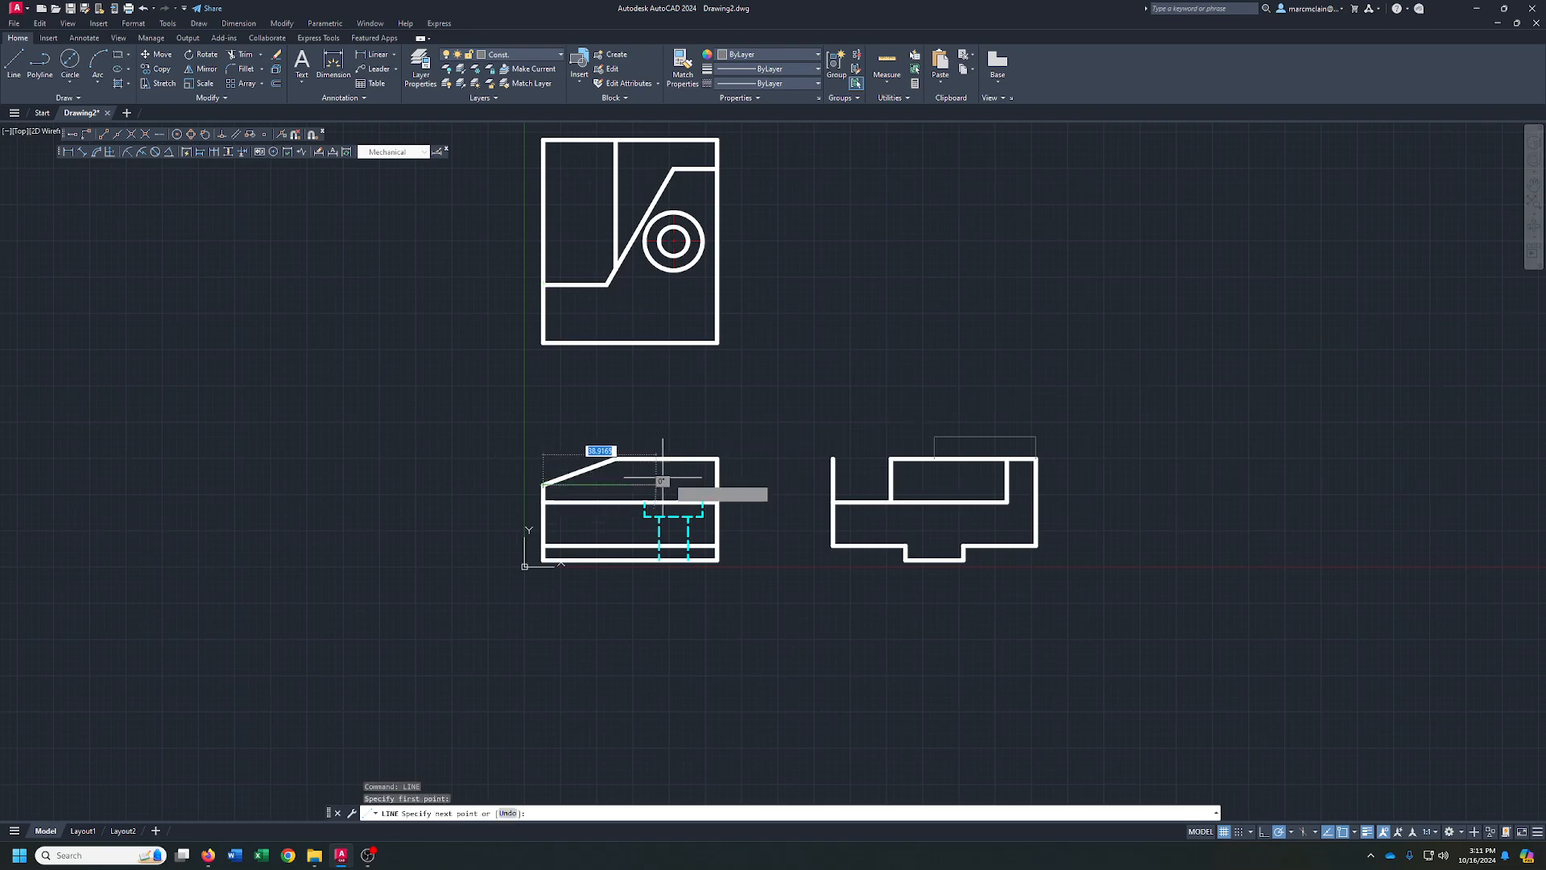
pyautogui.click(891, 481)
pyautogui.rightClick(891, 481)
pyautogui.click(918, 489)
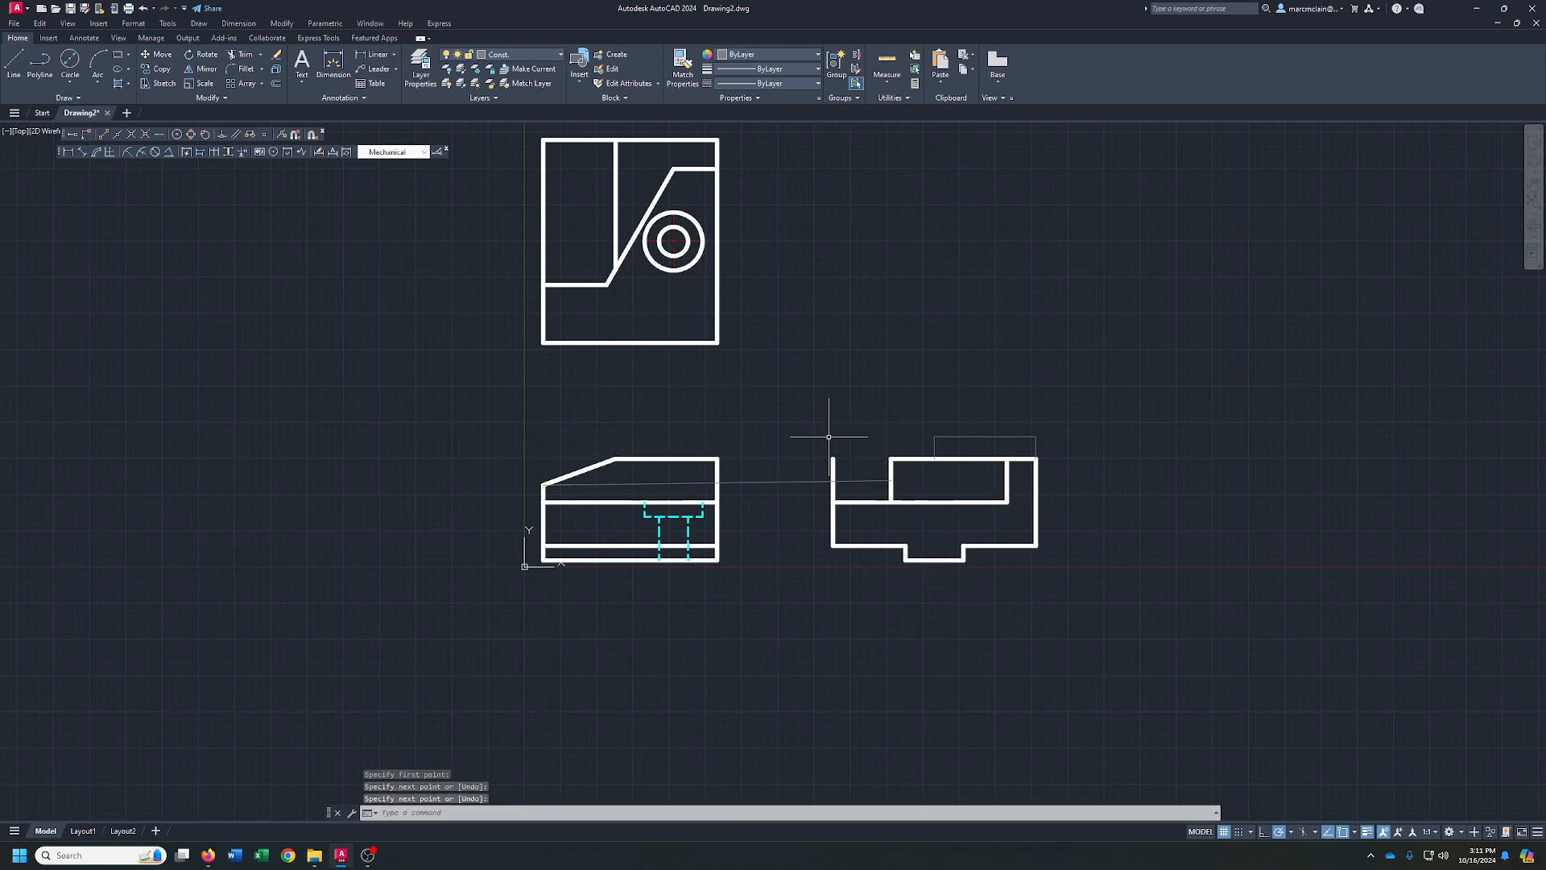
# - Trim the leftover part of the side view's left edge above the middle line
pyautogui.click(244, 58)
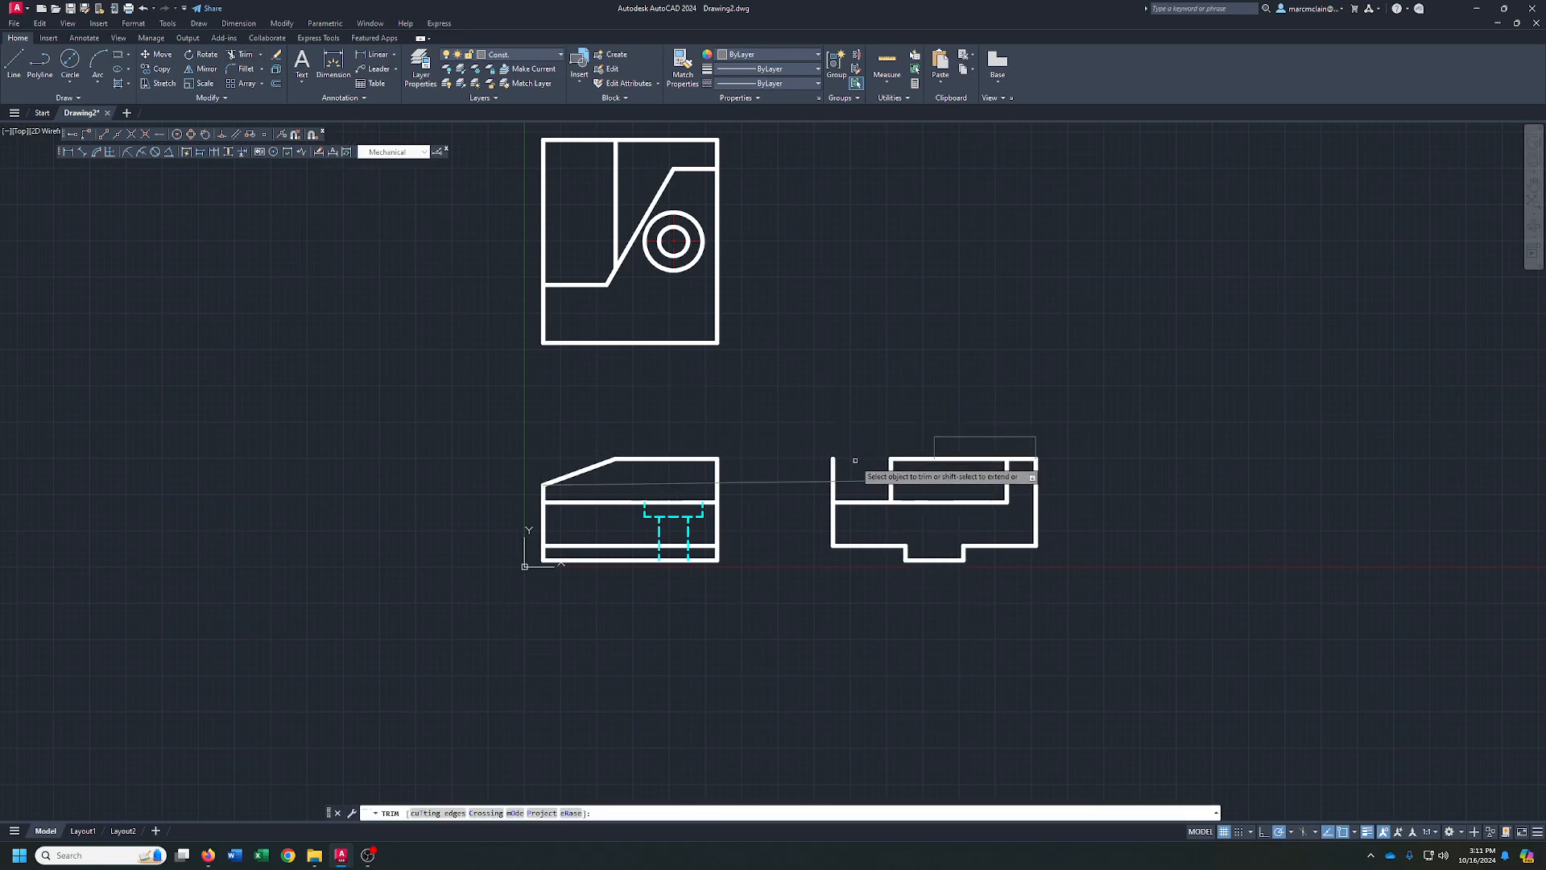
pyautogui.rightClick(796, 440)
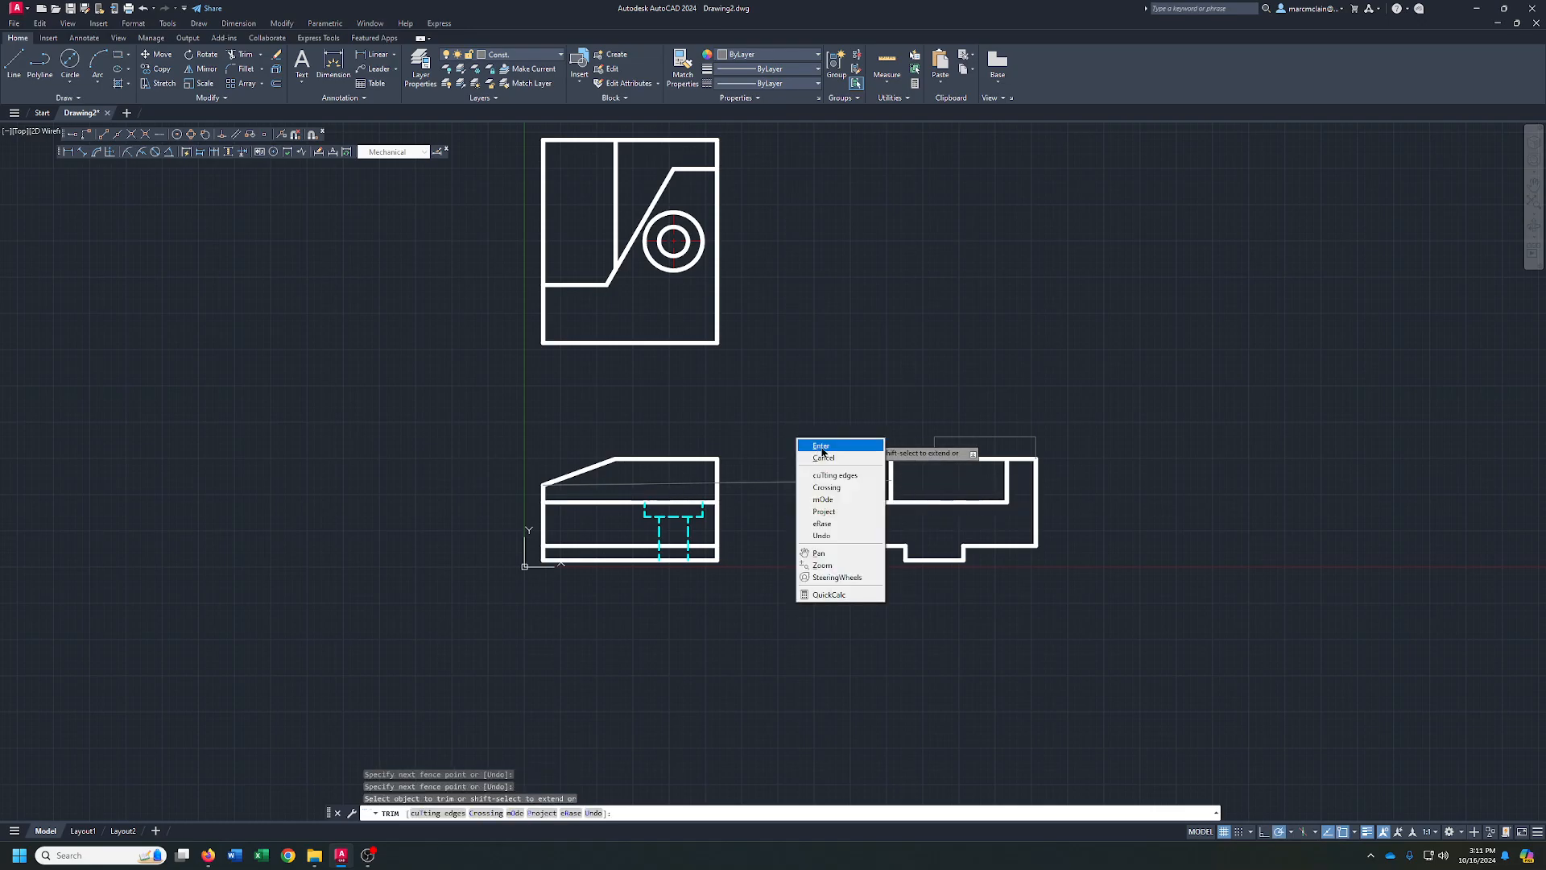
# - Delete the slanted construction line between the lower view and the side view
pyautogui.scroll(2, 794, 483)
pyautogui.click(805, 460)
pyautogui.click(800, 508)
pyautogui.press('Delete')
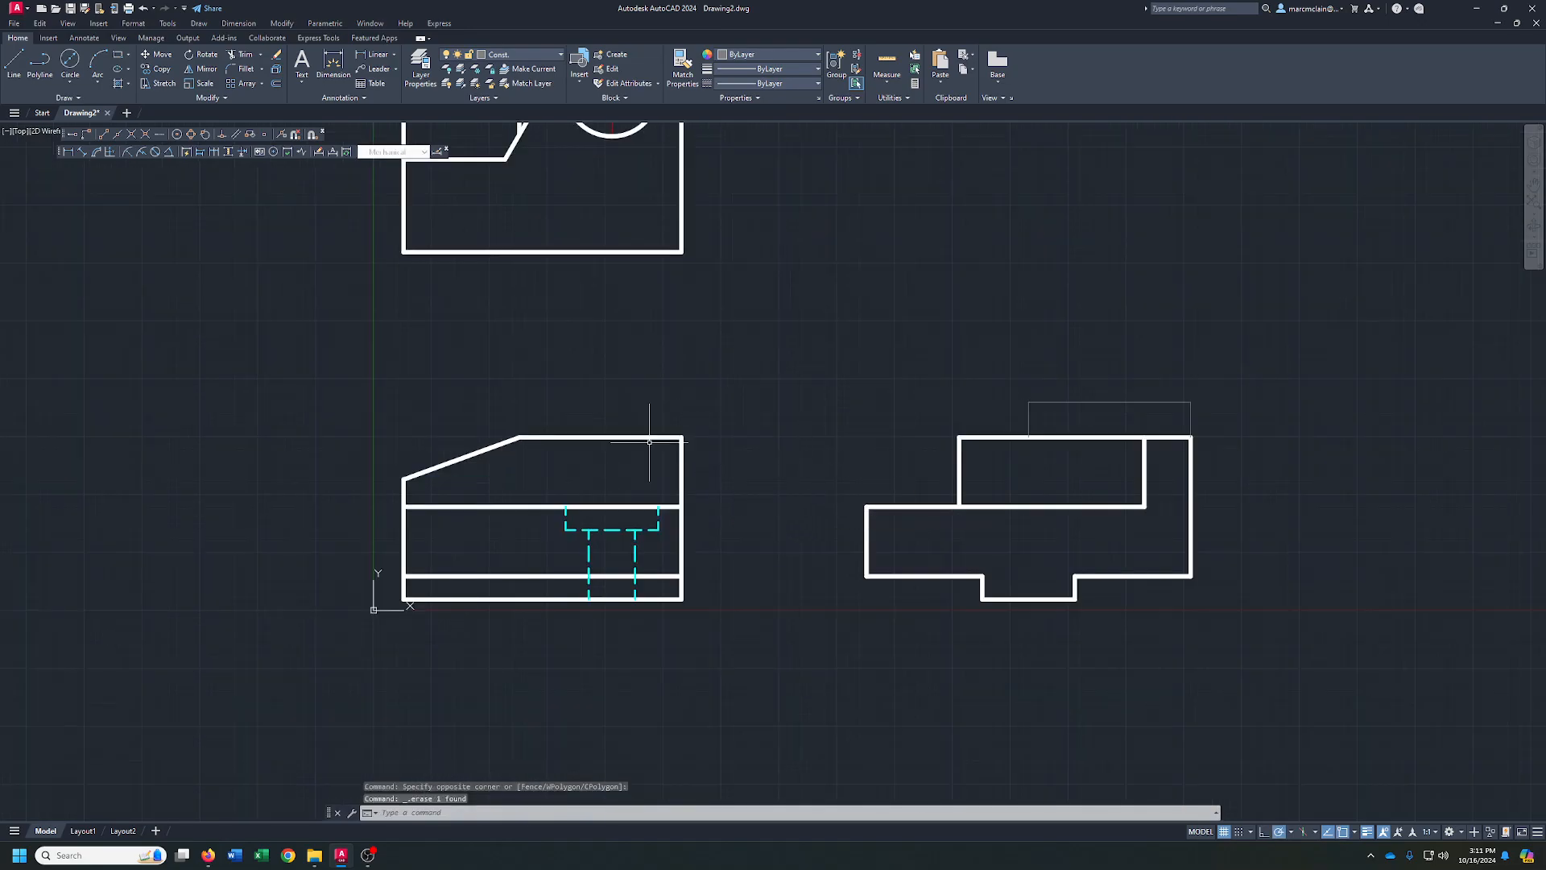
# - Draw a horizontal construction line from the lower end of the lower view's sloped edge to the side view's raised left edge
pyautogui.click(18, 66)
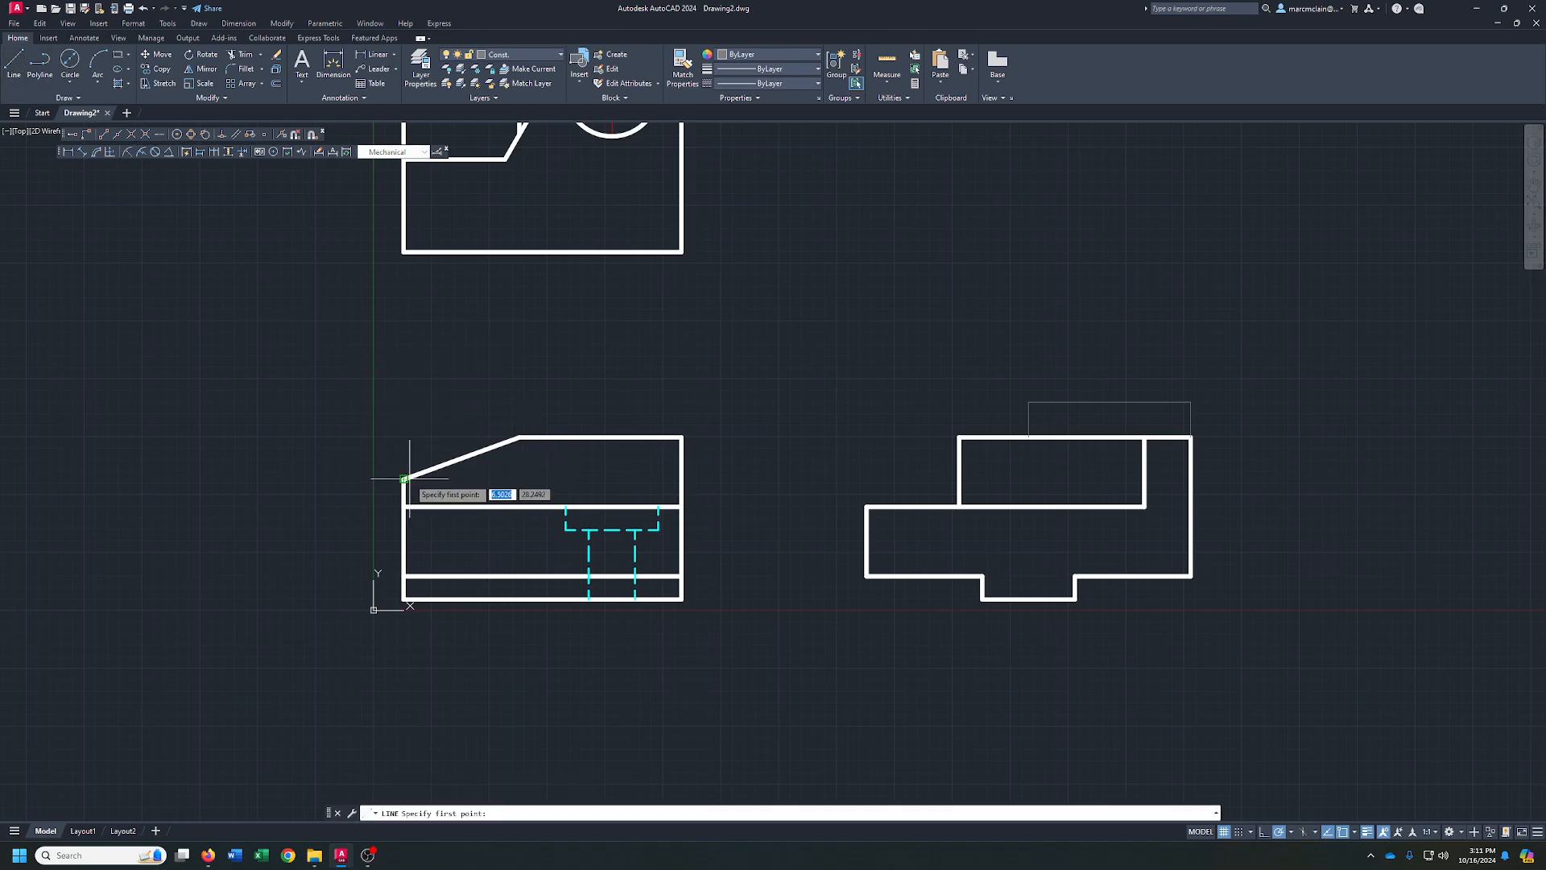
pyautogui.click(403, 478)
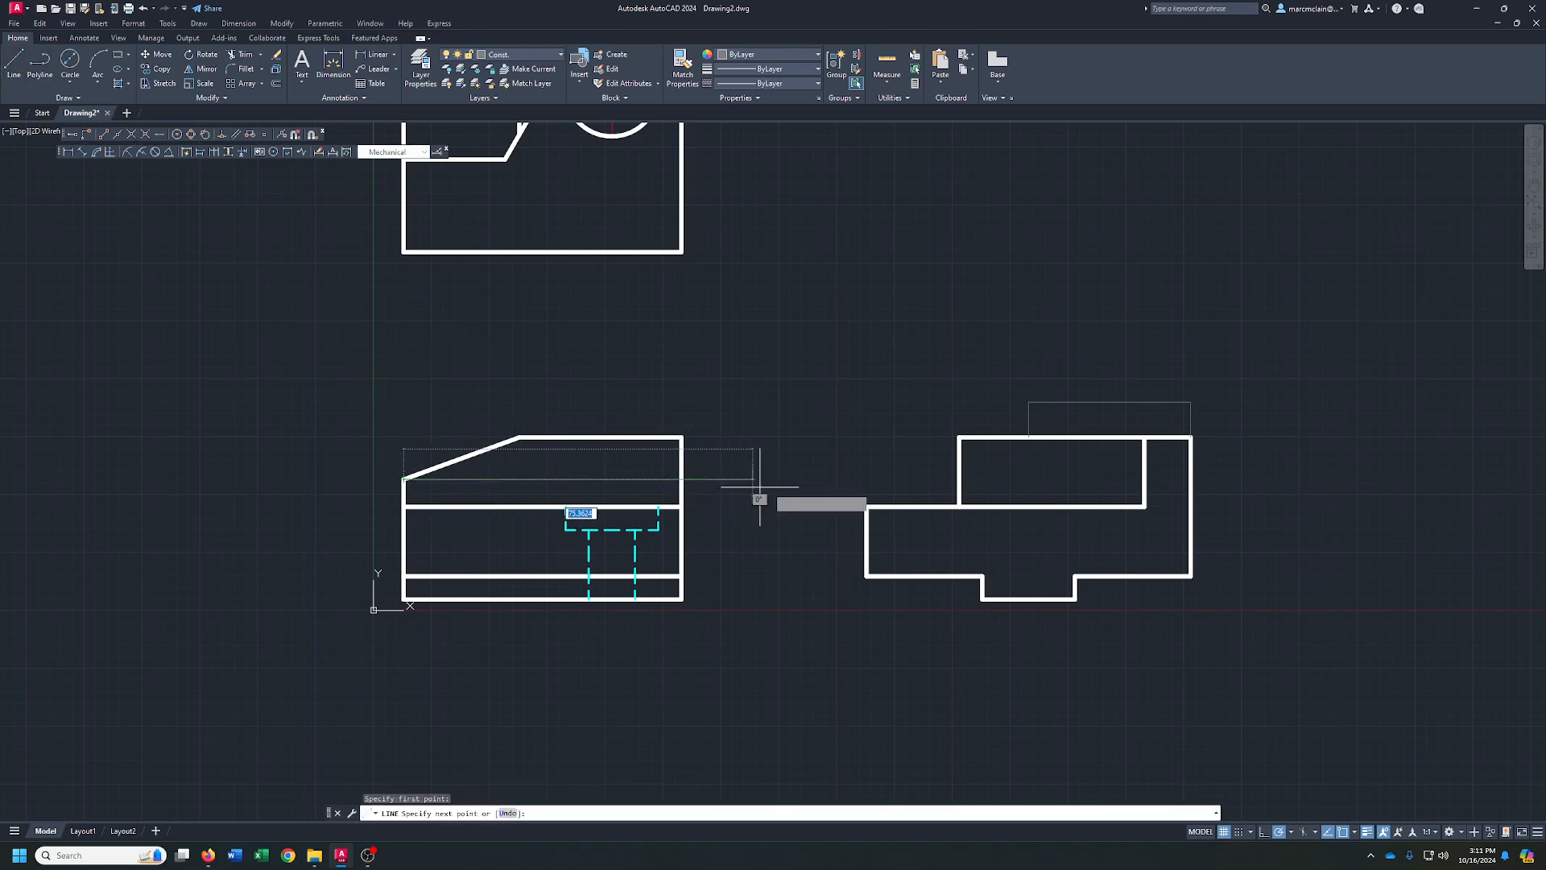
pyautogui.click(959, 480)
pyautogui.rightClick(960, 480)
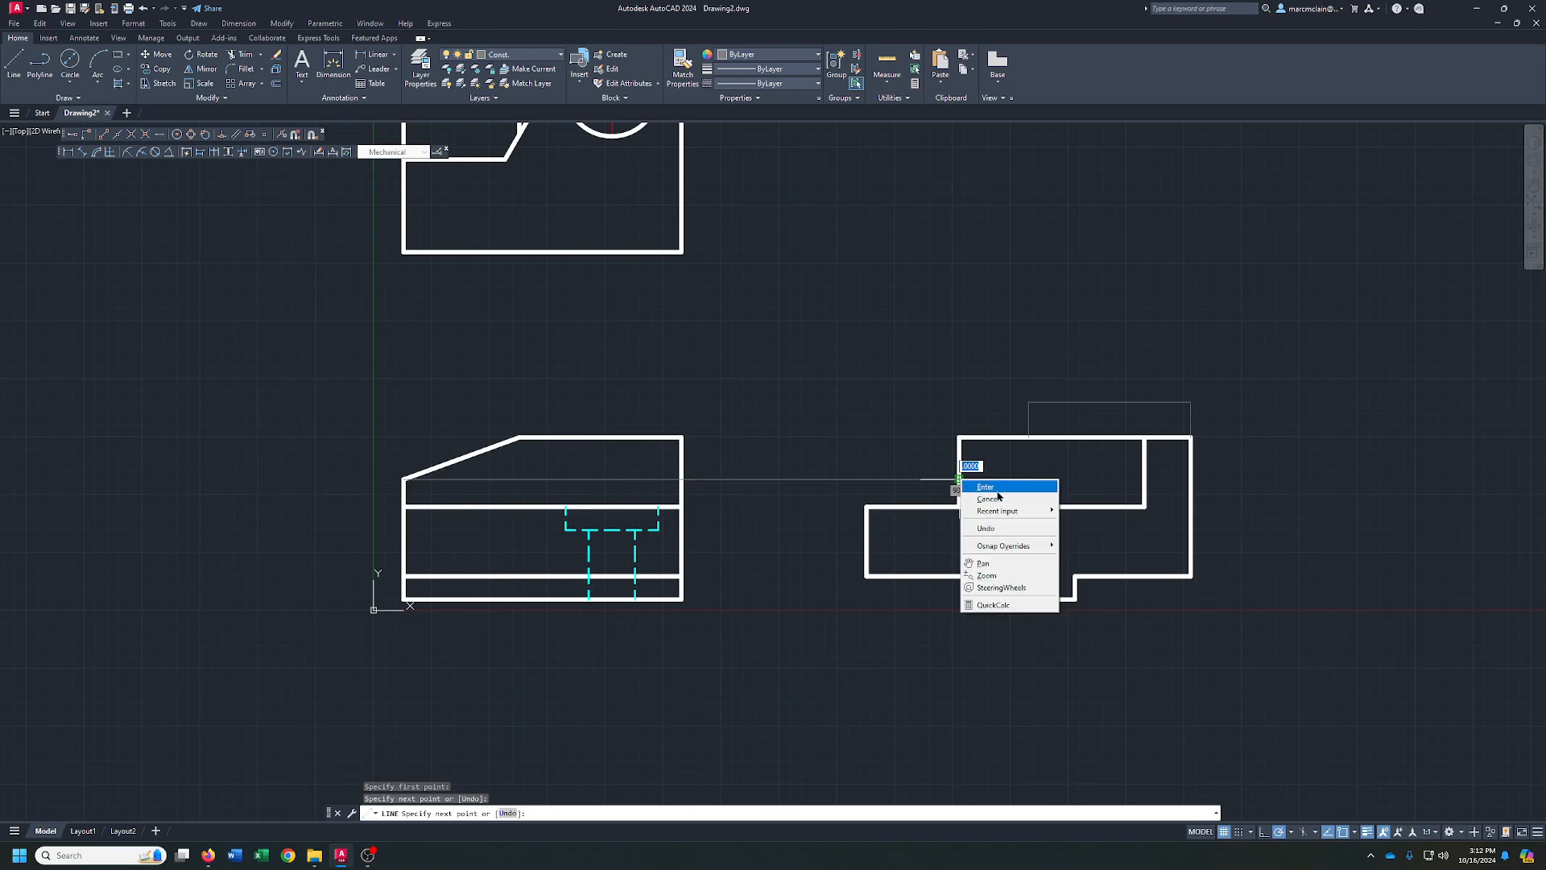
pyautogui.click(1000, 495)
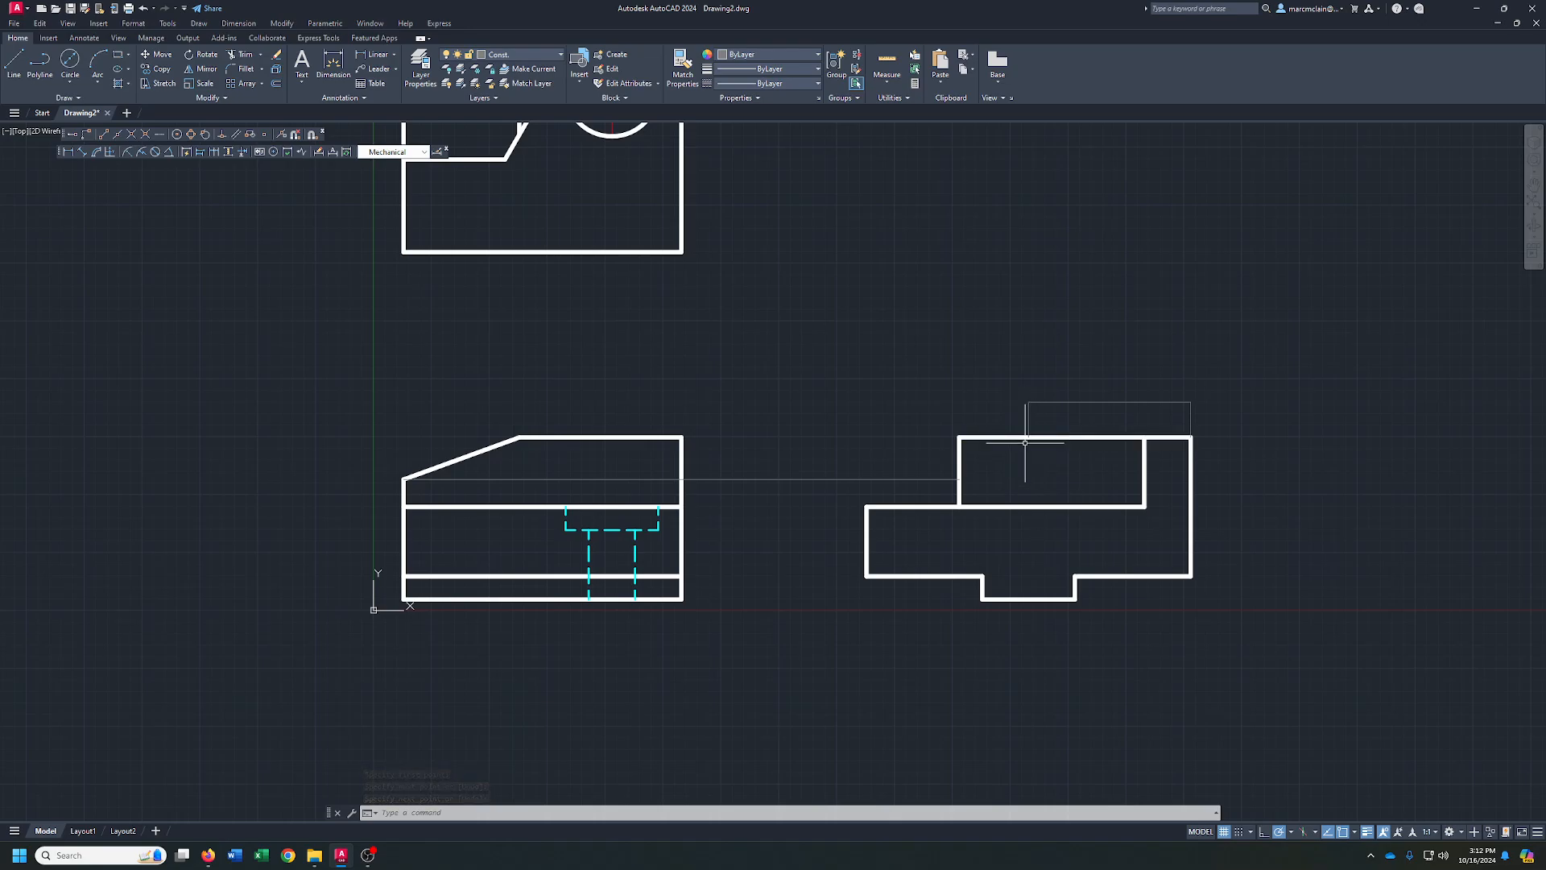
# - Delete the upper view's vertical line together with the construction lines above the side view, and undo that deletion
pyautogui.scroll(-3, 866, 399)
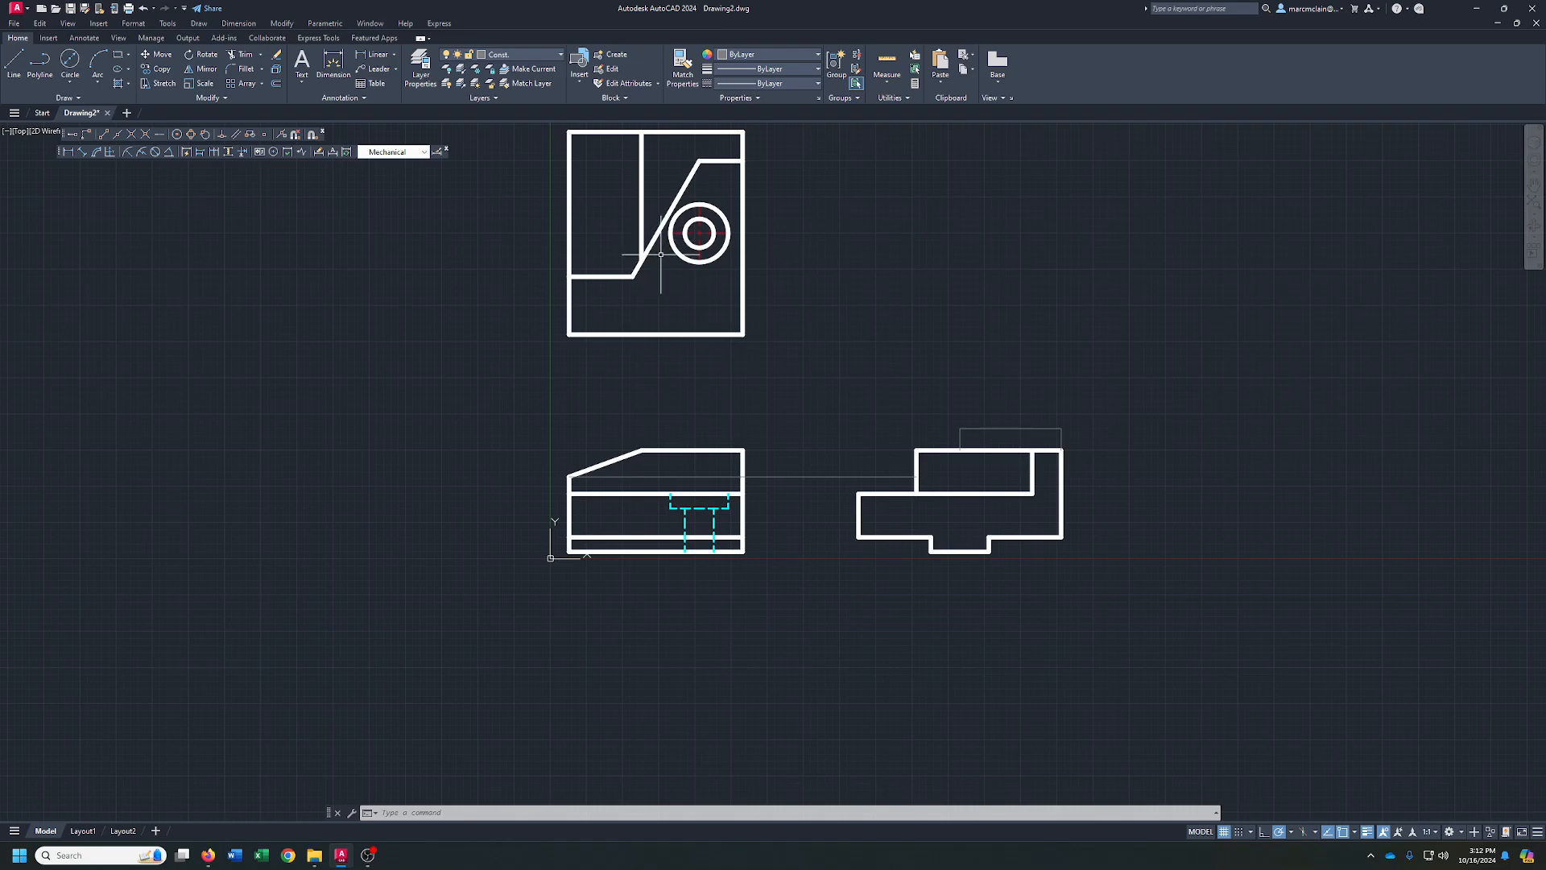
pyautogui.click(642, 179)
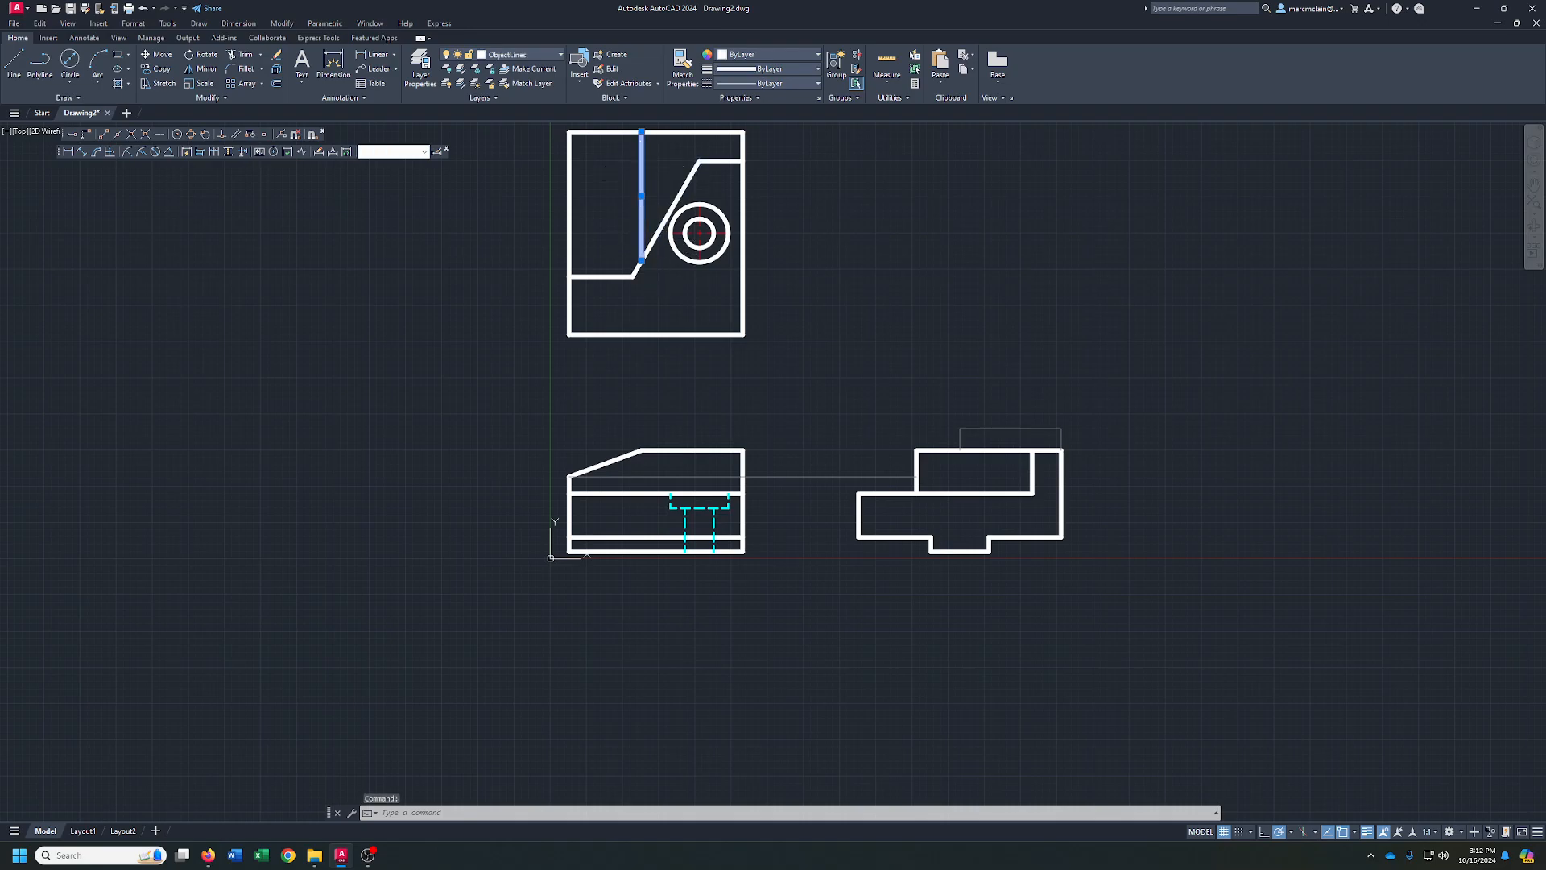
pyautogui.click(1030, 425)
pyautogui.click(1091, 414)
pyautogui.click(1097, 441)
pyautogui.click(961, 421)
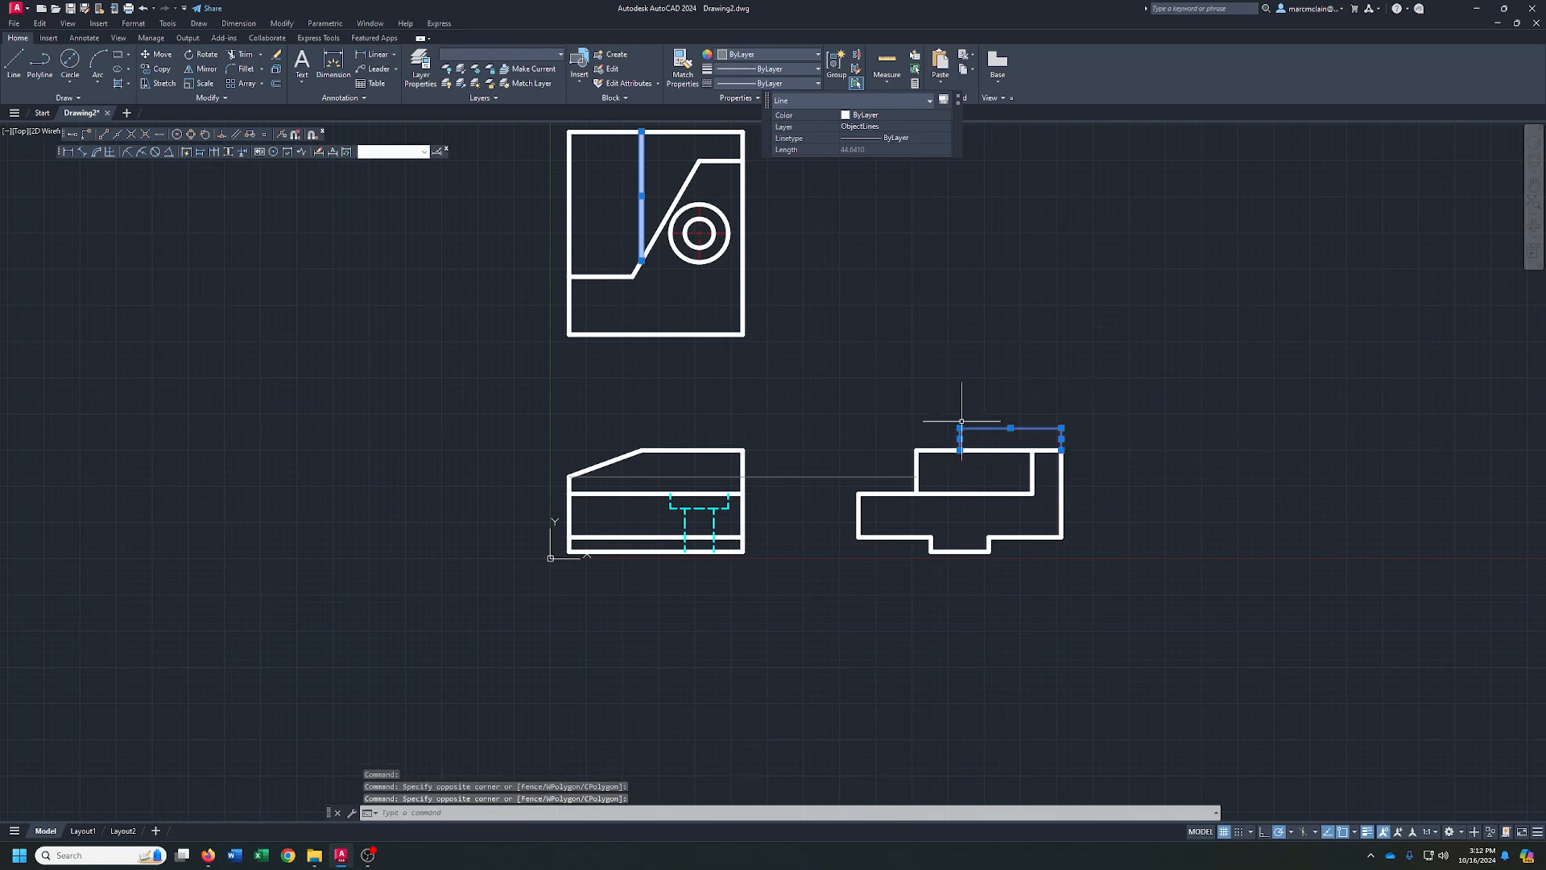
pyautogui.press('Delete')
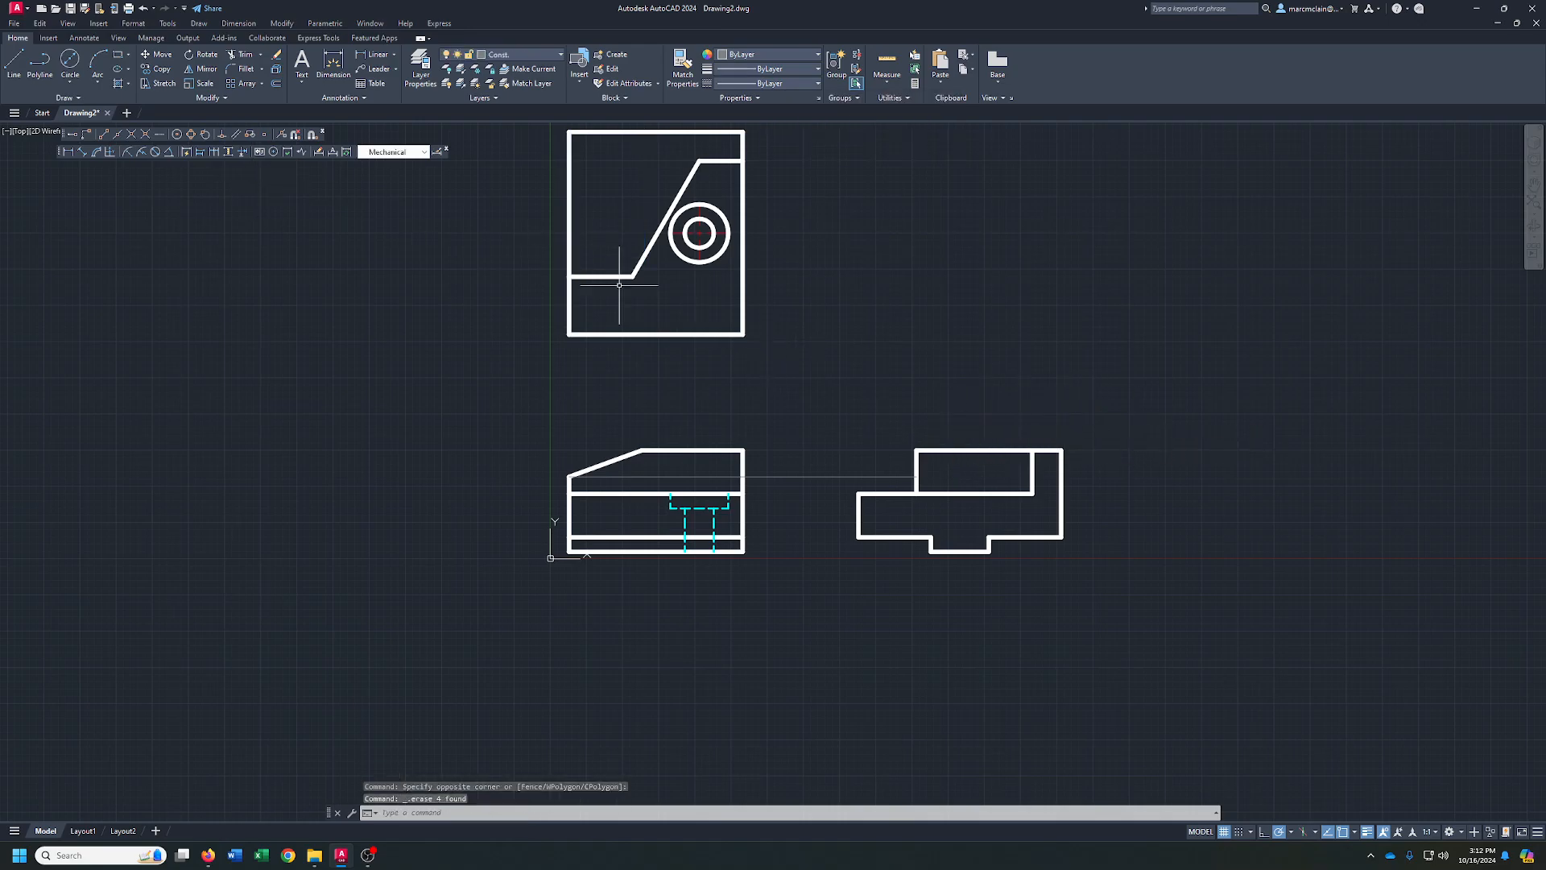
pyautogui.click(142, 8)
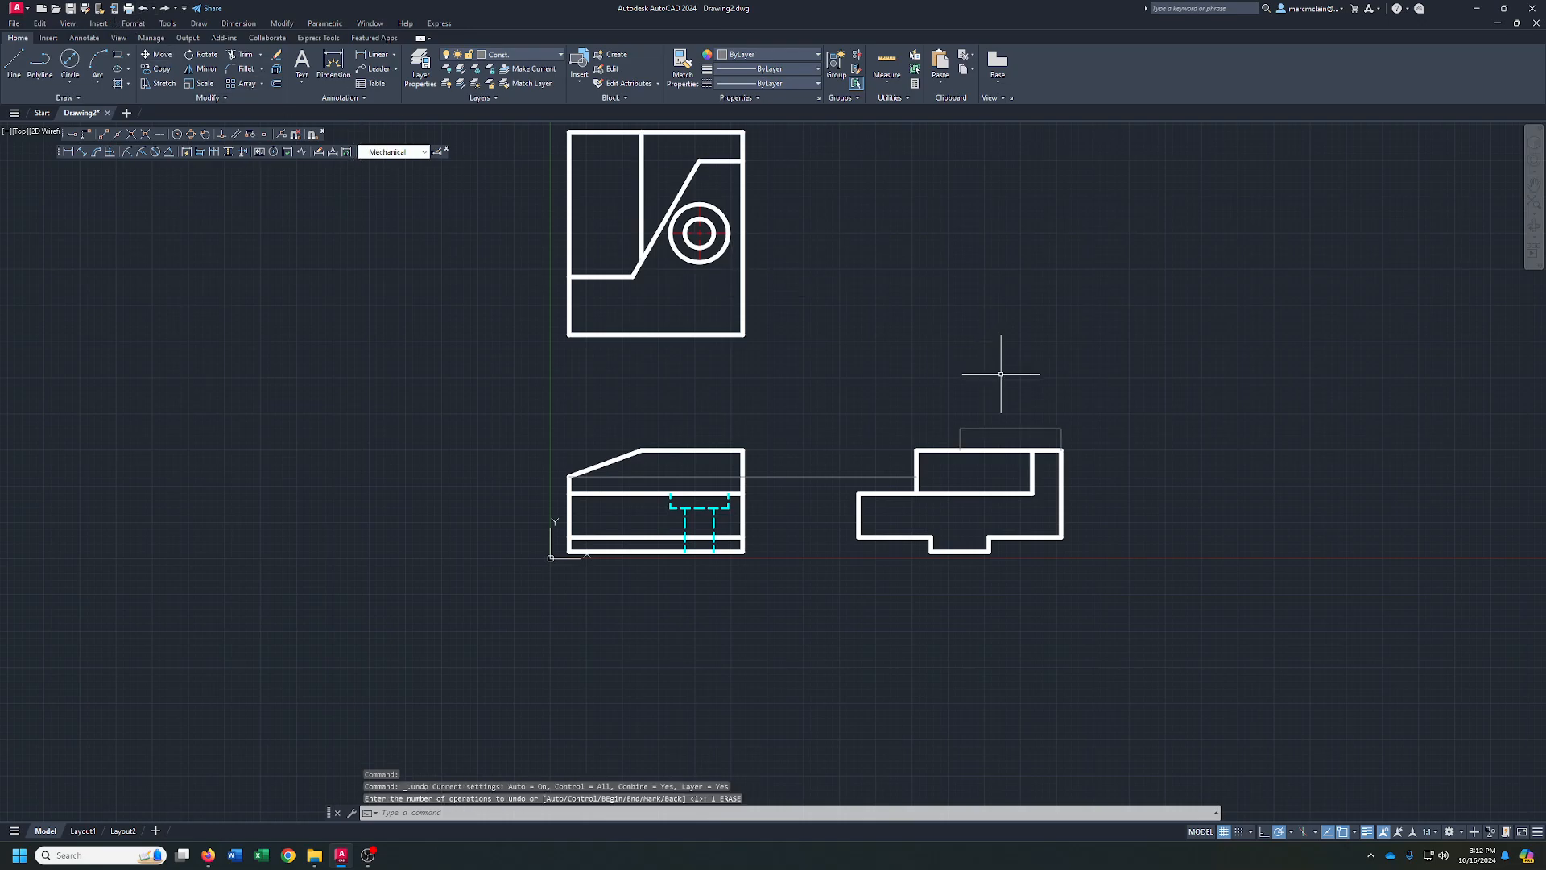
# - Delete the construction lines standing above the side view's upper edge, leaving the upper view's vertical line in place
pyautogui.click(1104, 410)
pyautogui.click(926, 438)
pyautogui.press('Delete')
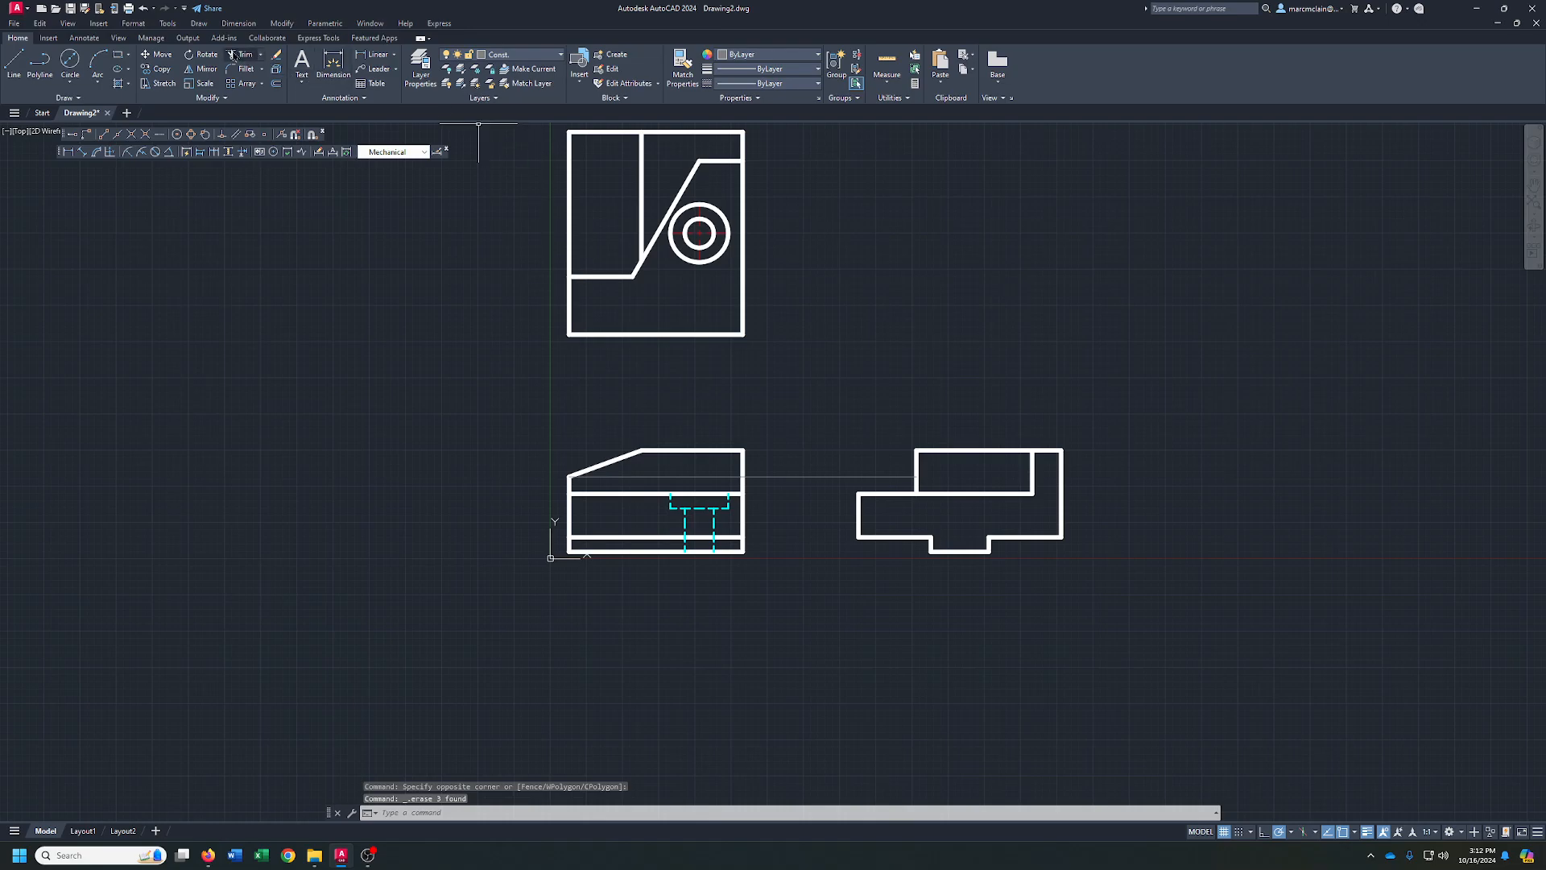
# - Offset the side view's right edge inward by the length of the upper view's vertical line, picking its two ends as distance
pyautogui.click(276, 83)
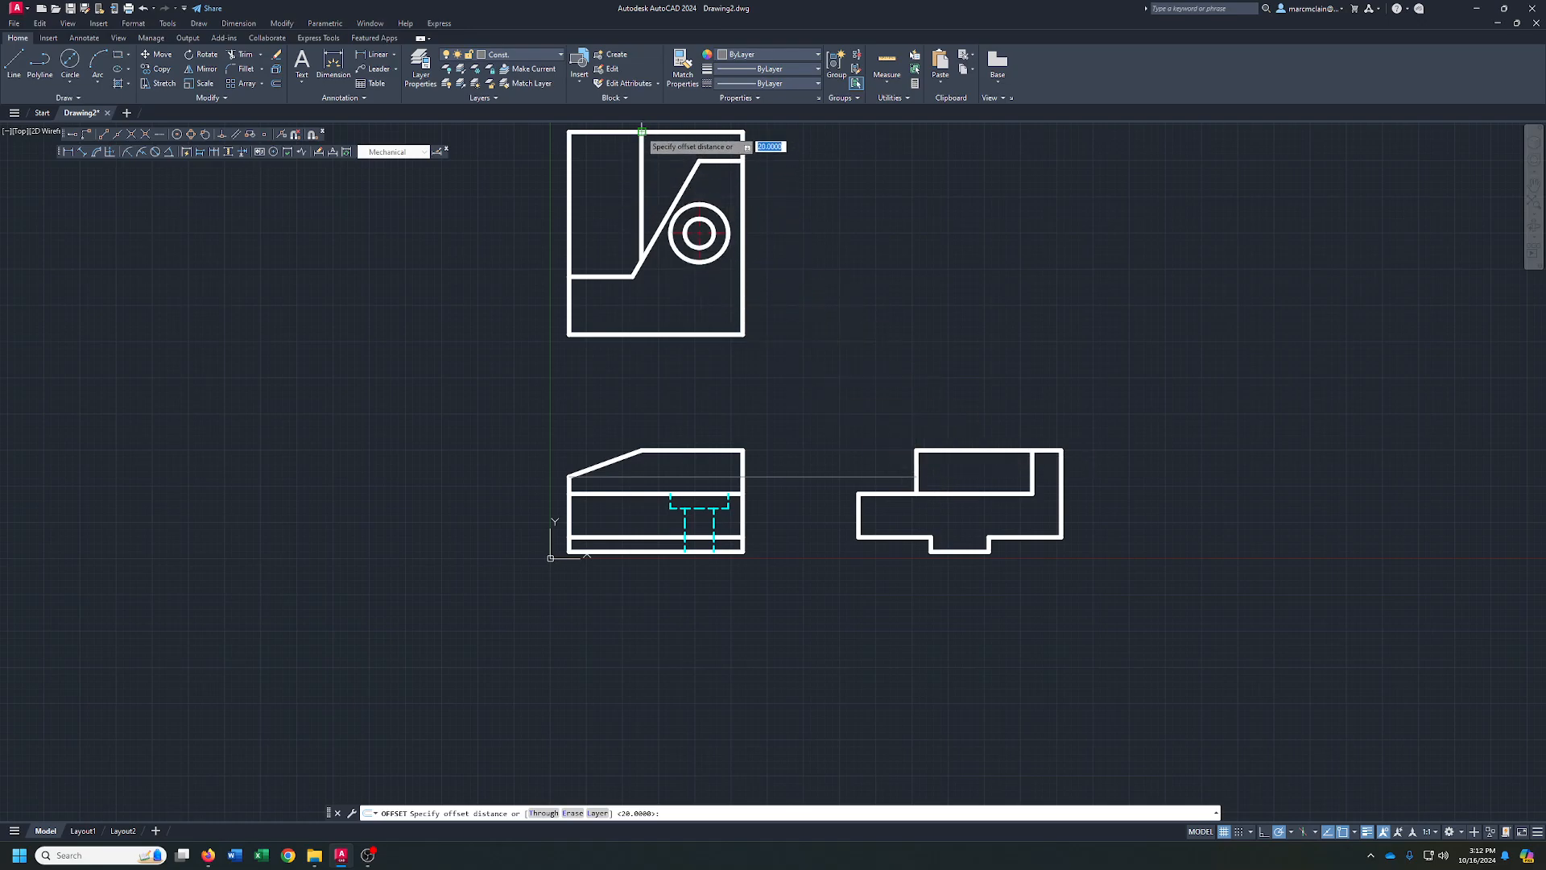
pyautogui.click(642, 131)
pyautogui.click(642, 260)
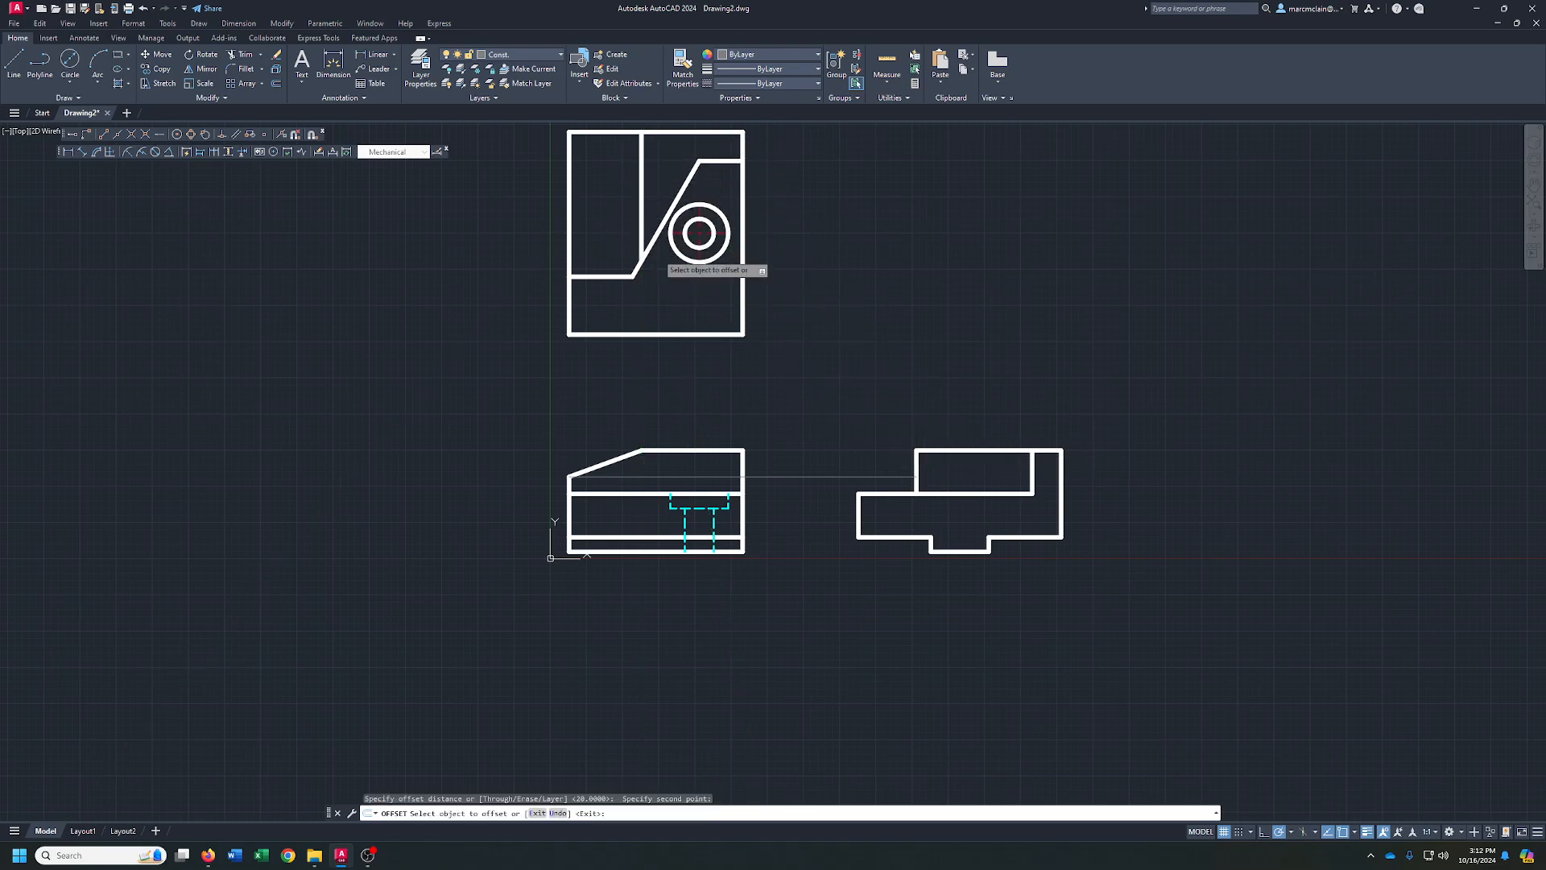
pyautogui.click(1062, 467)
pyautogui.click(966, 480)
pyautogui.scroll(3, 899, 474)
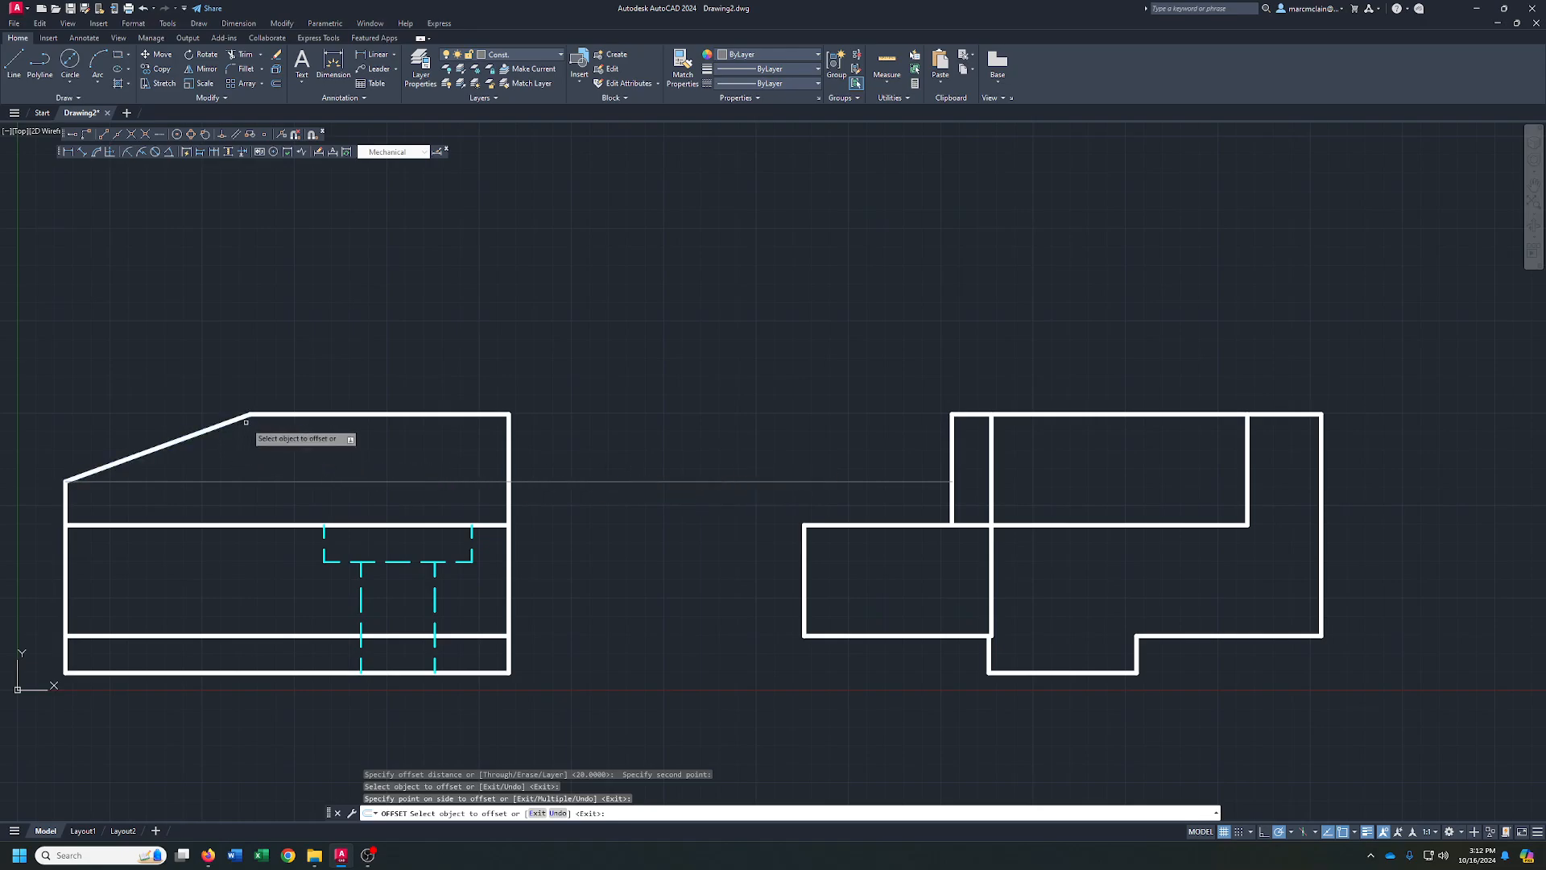
pyautogui.scroll(-4, 793, 435)
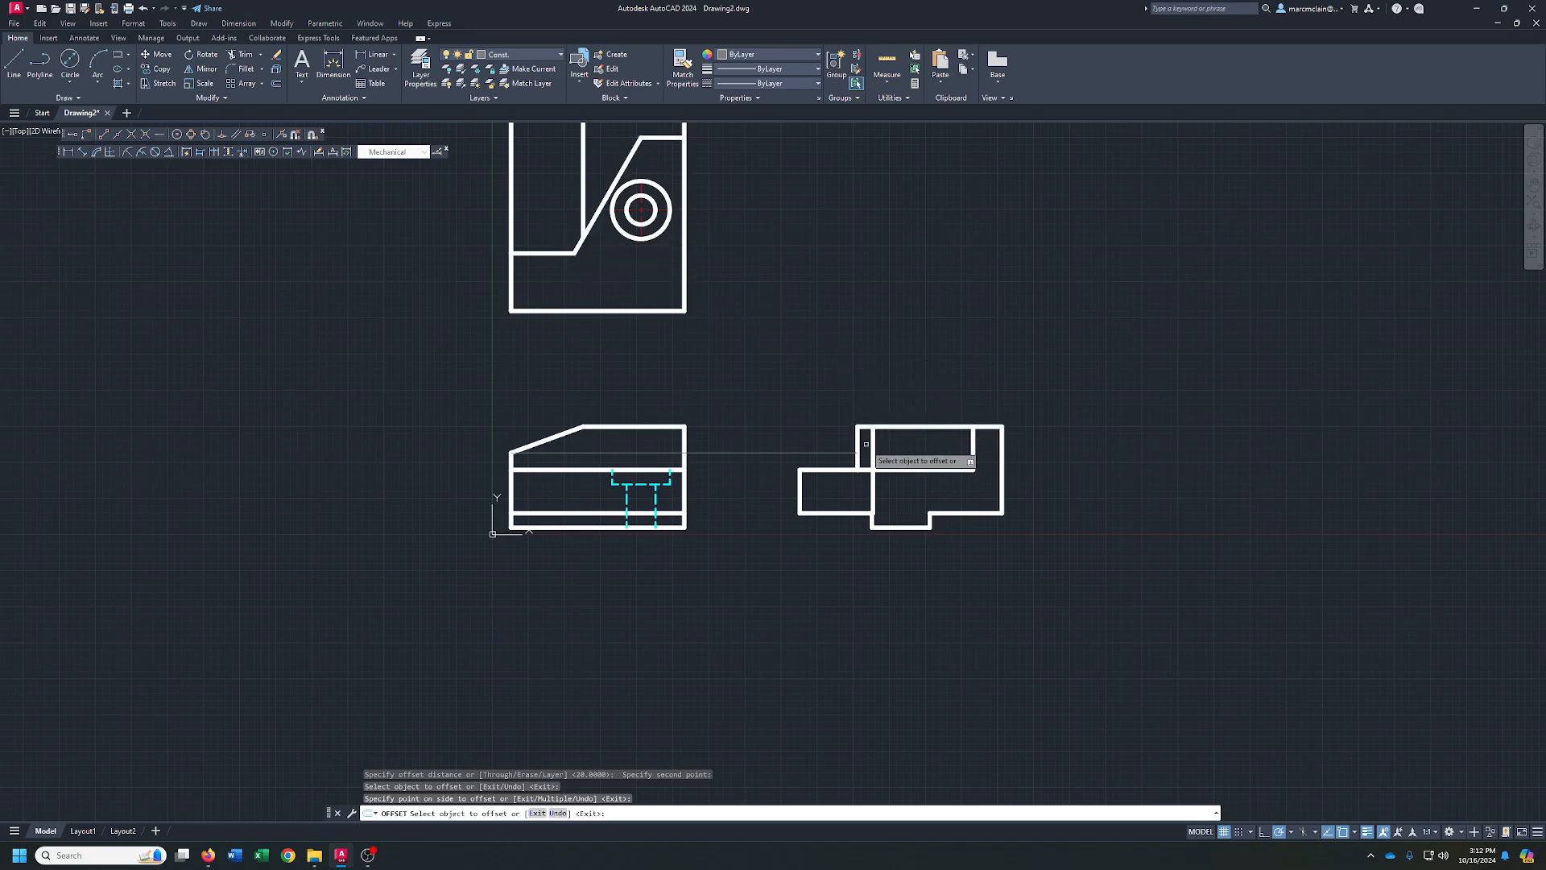
pyautogui.scroll(2, 818, 435)
pyautogui.rightClick(752, 440)
pyautogui.click(770, 444)
# - Delete the horizontal construction line between the lower view's sloped edge and the side view
pyautogui.click(770, 445)
pyautogui.click(741, 467)
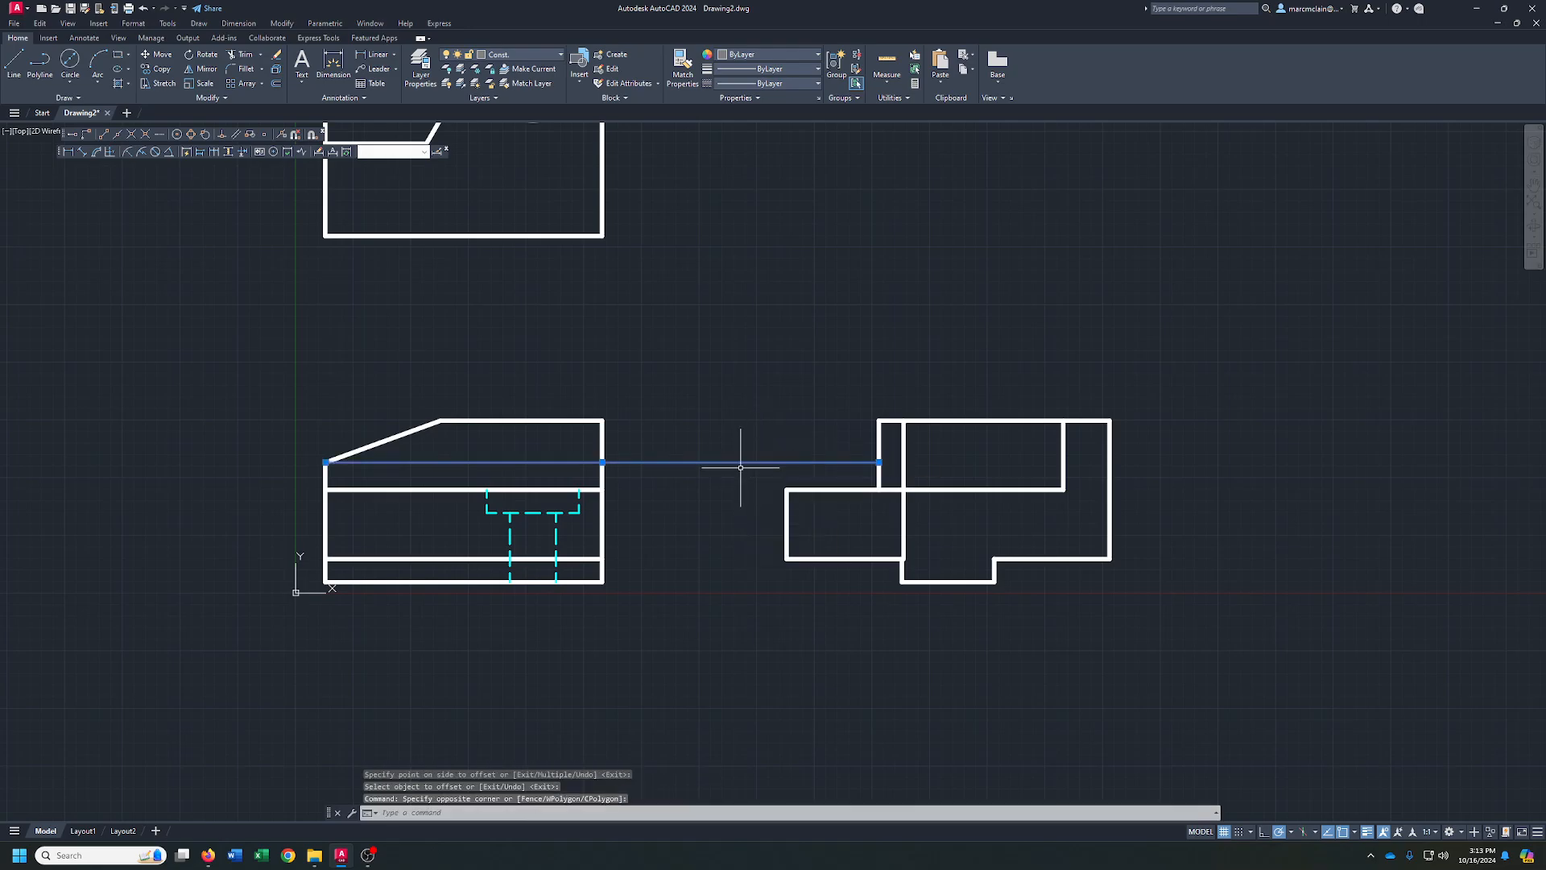
pyautogui.press('Delete')
pyautogui.moveTo(723, 399); pyautogui.dragTo(726, 442, button='middle')
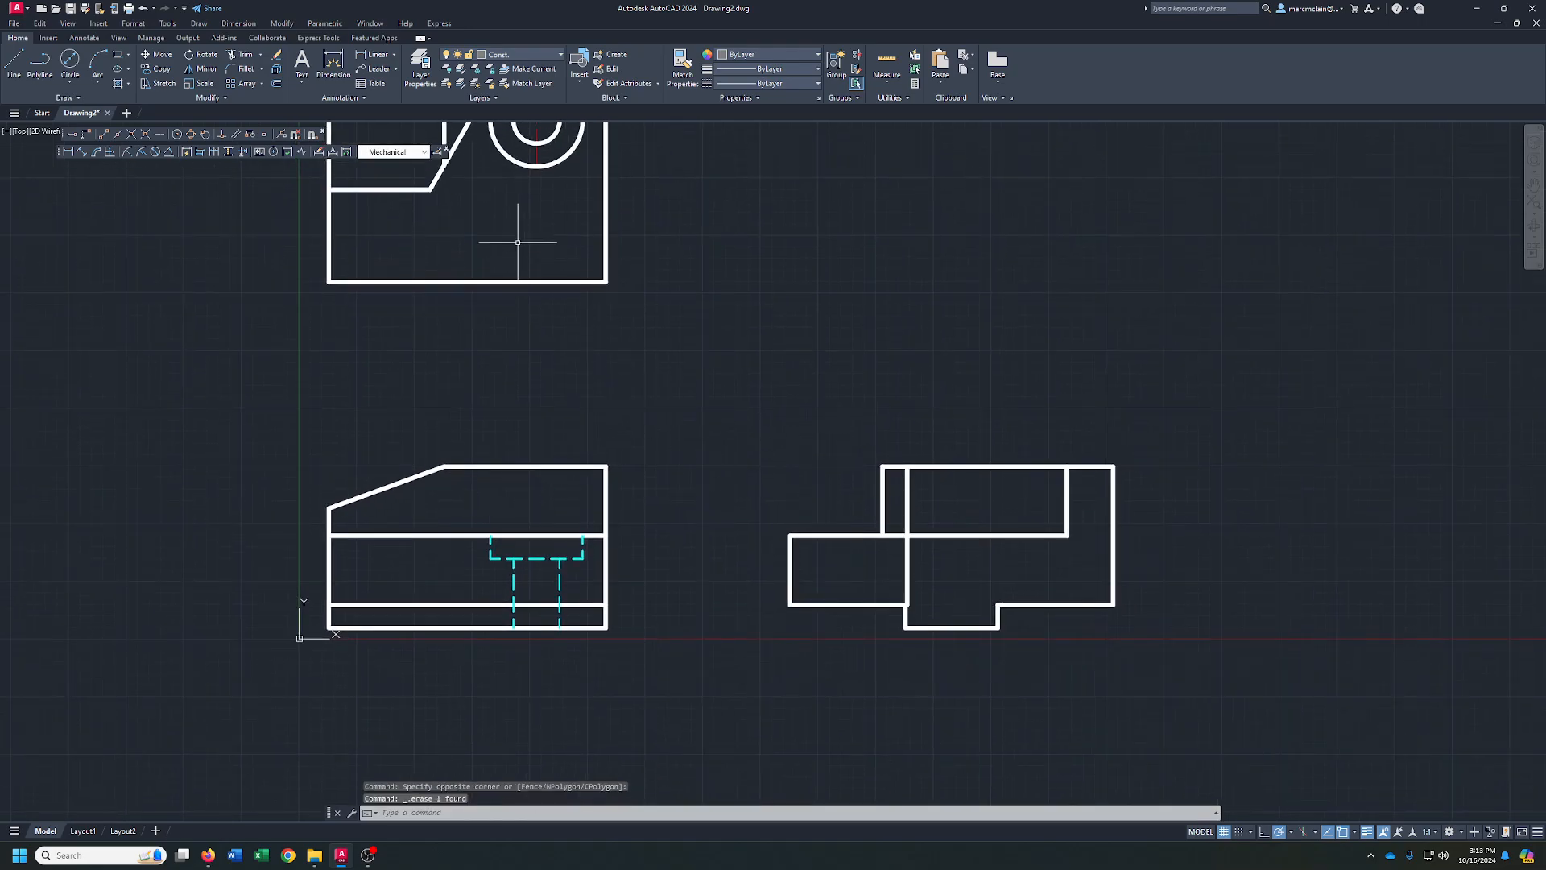
pyautogui.moveTo(483, 207); pyautogui.dragTo(485, 288, button='middle')
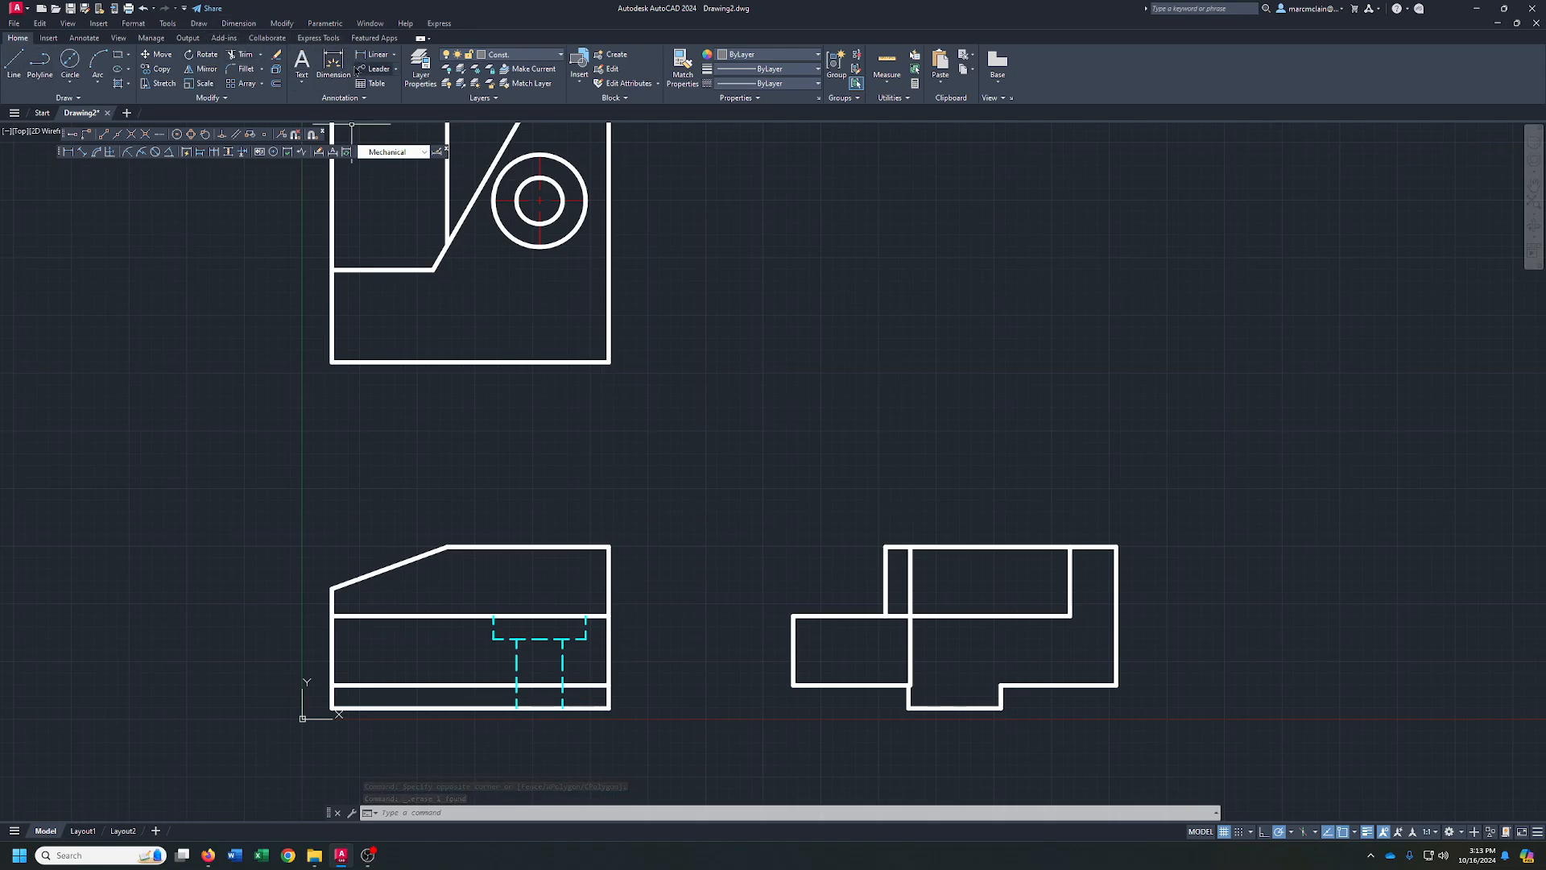
pyautogui.click(277, 84)
pyautogui.scroll(5, 407, 254)
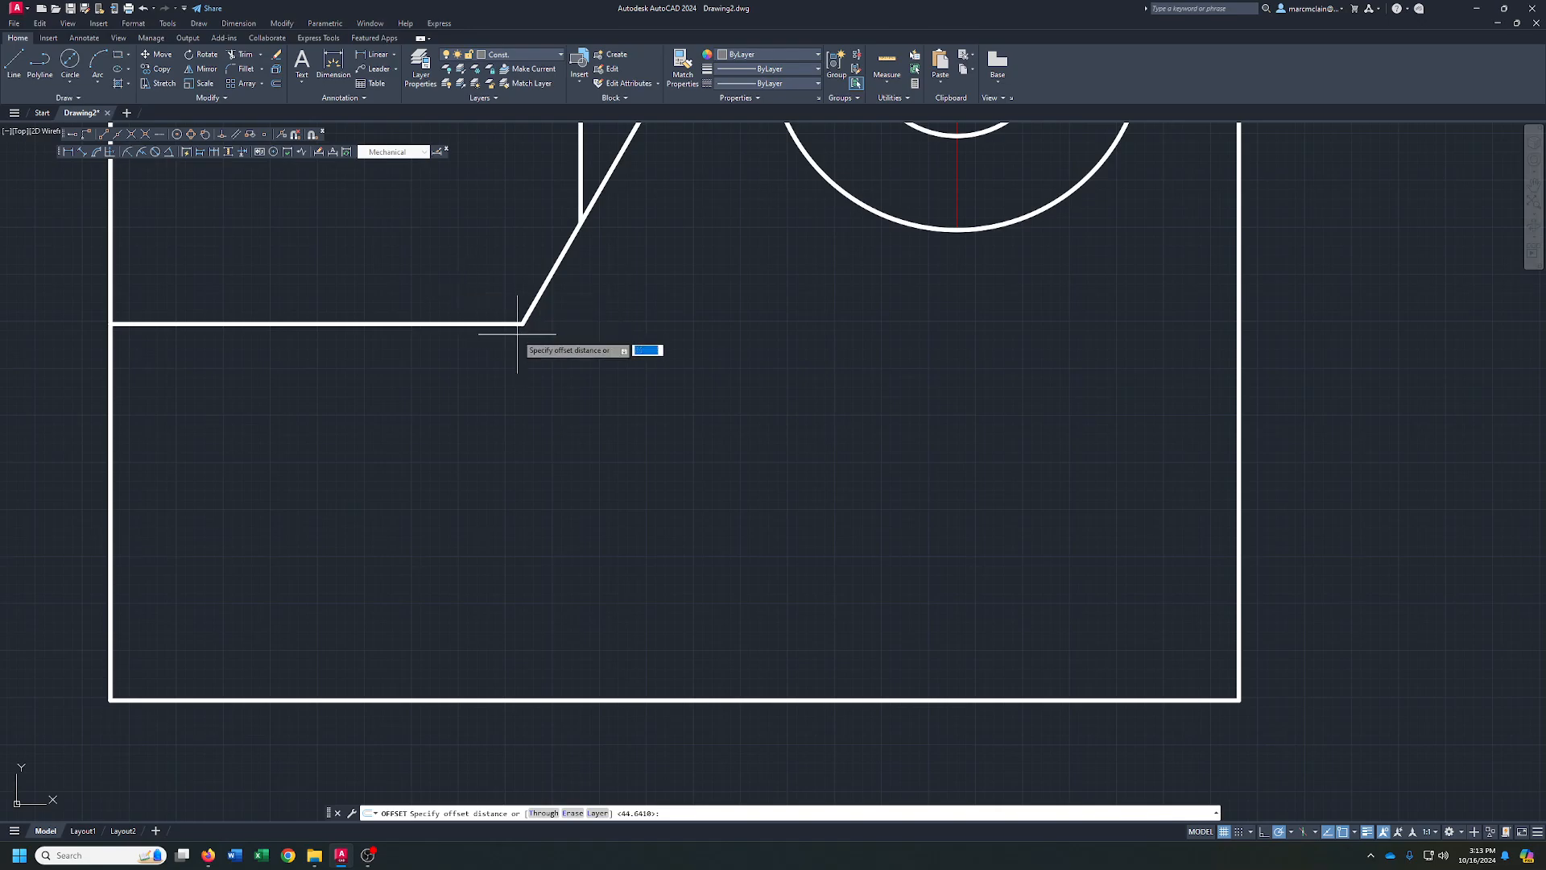
pyautogui.click(523, 323)
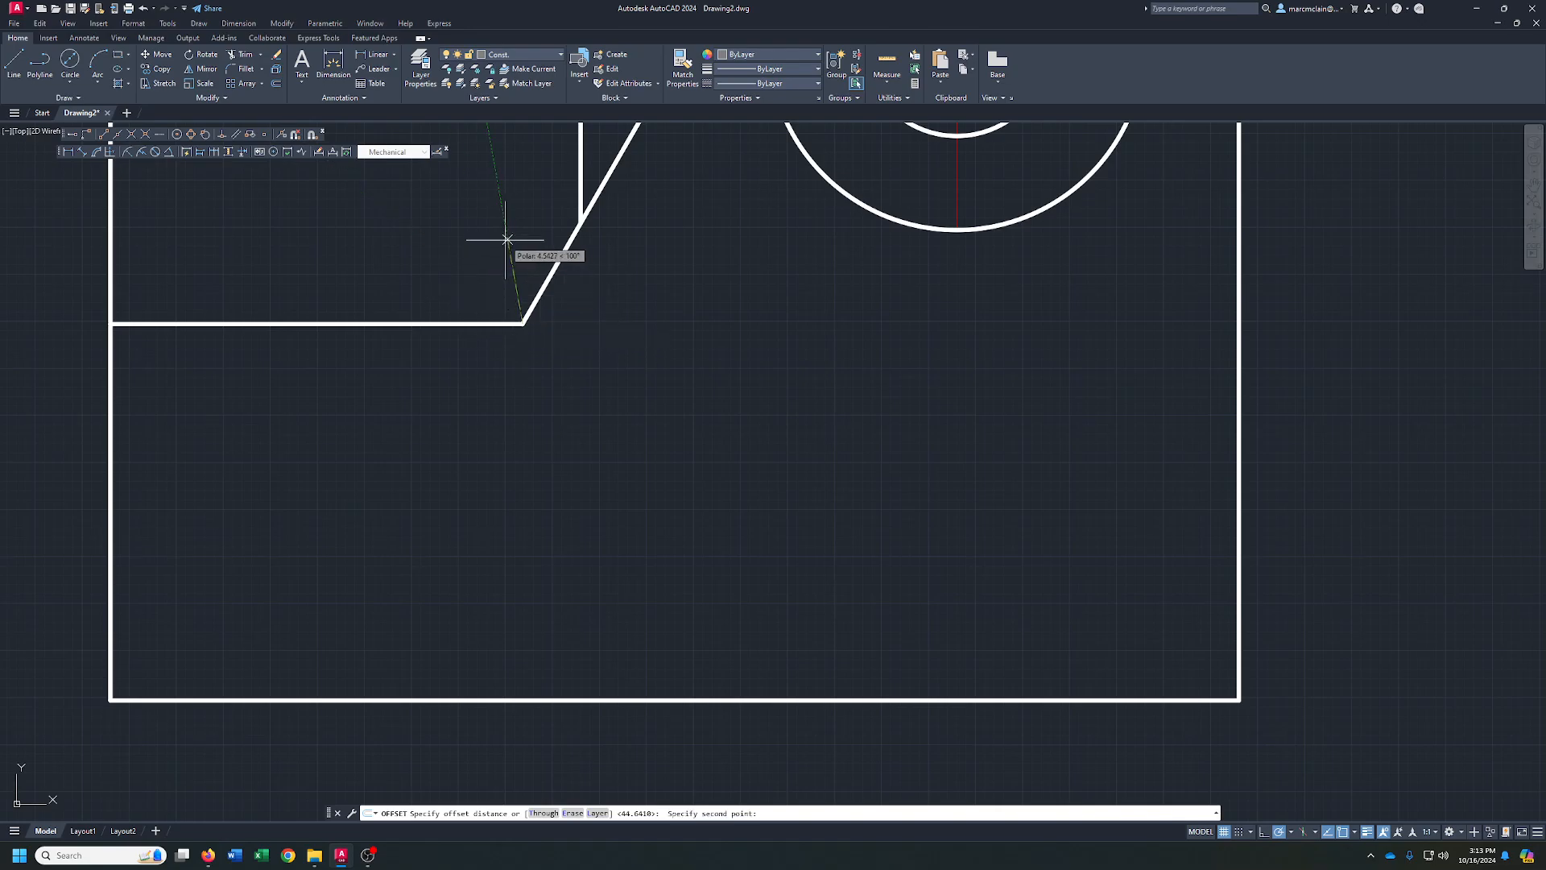
pyautogui.click(559, 222)
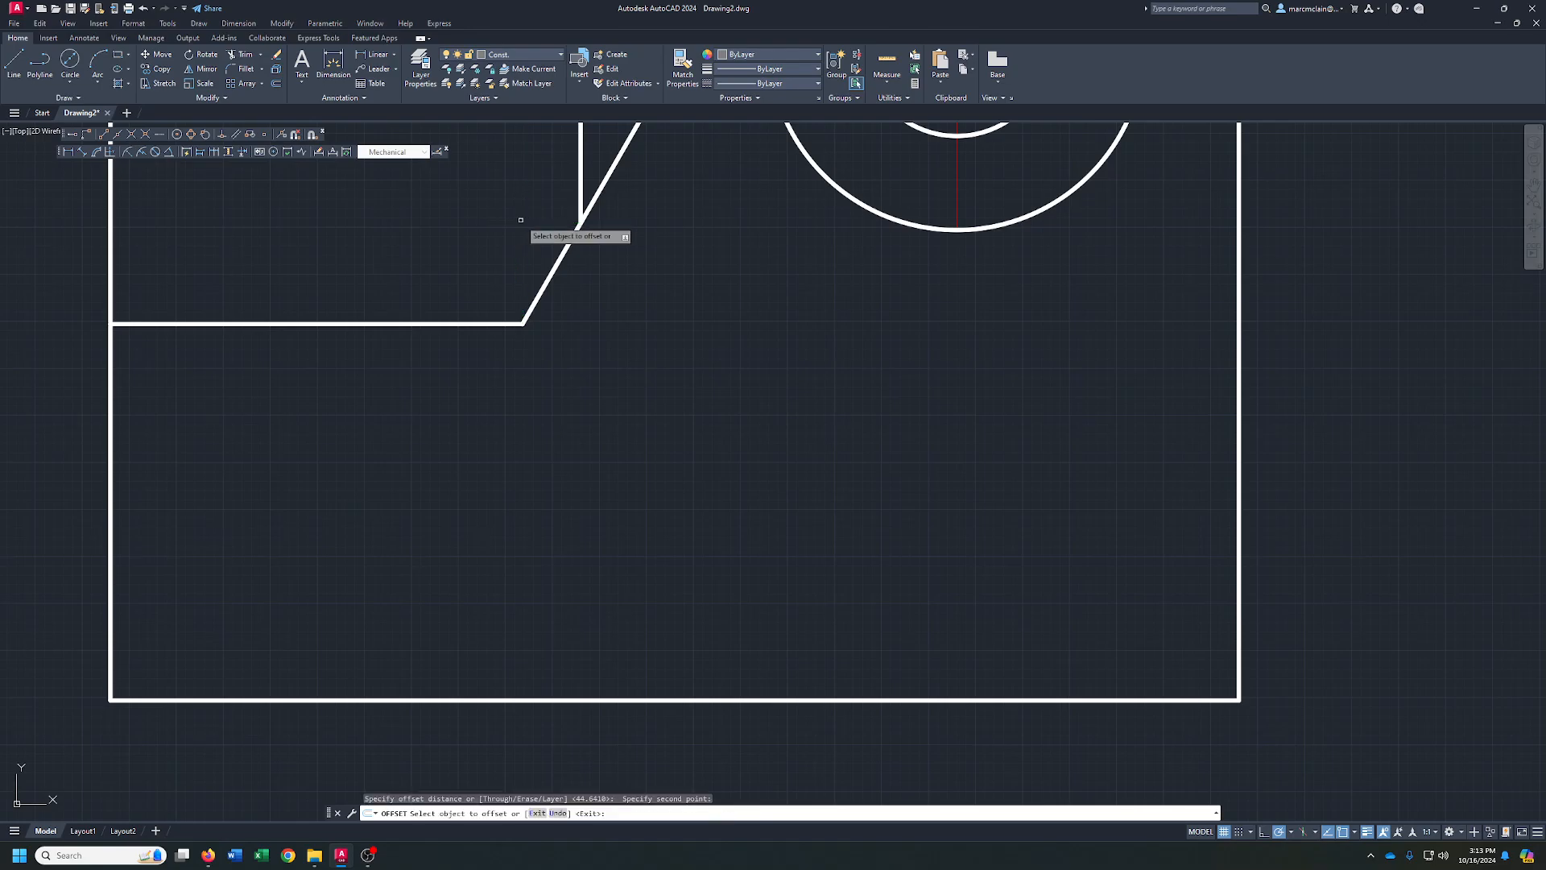
pyautogui.scroll(-5, 586, 297)
pyautogui.moveTo(935, 438); pyautogui.dragTo(766, 359, button='middle')
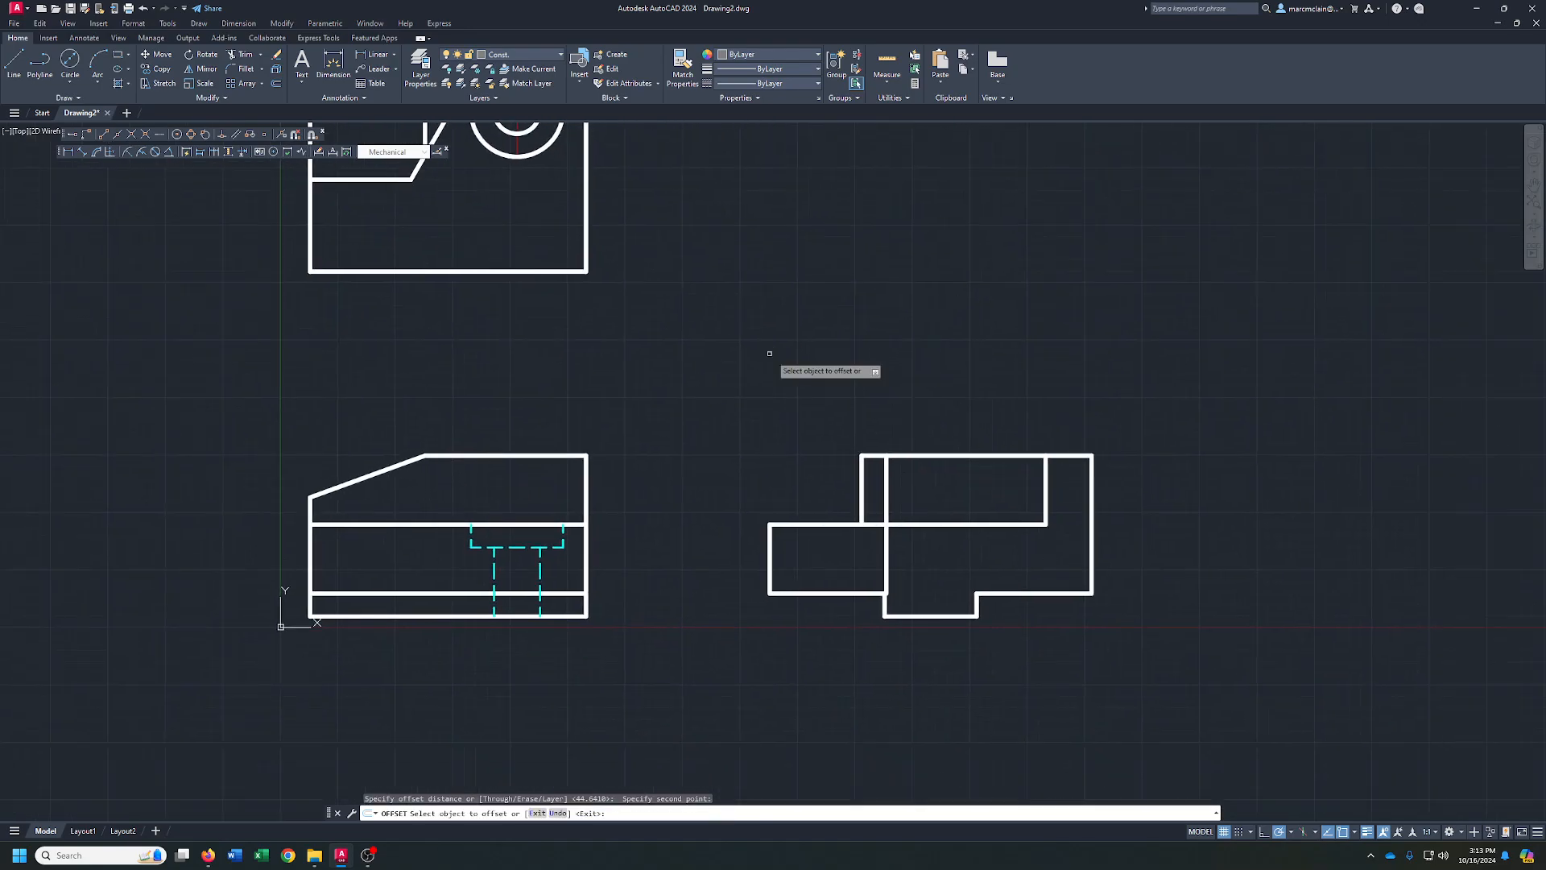
pyautogui.click(885, 478)
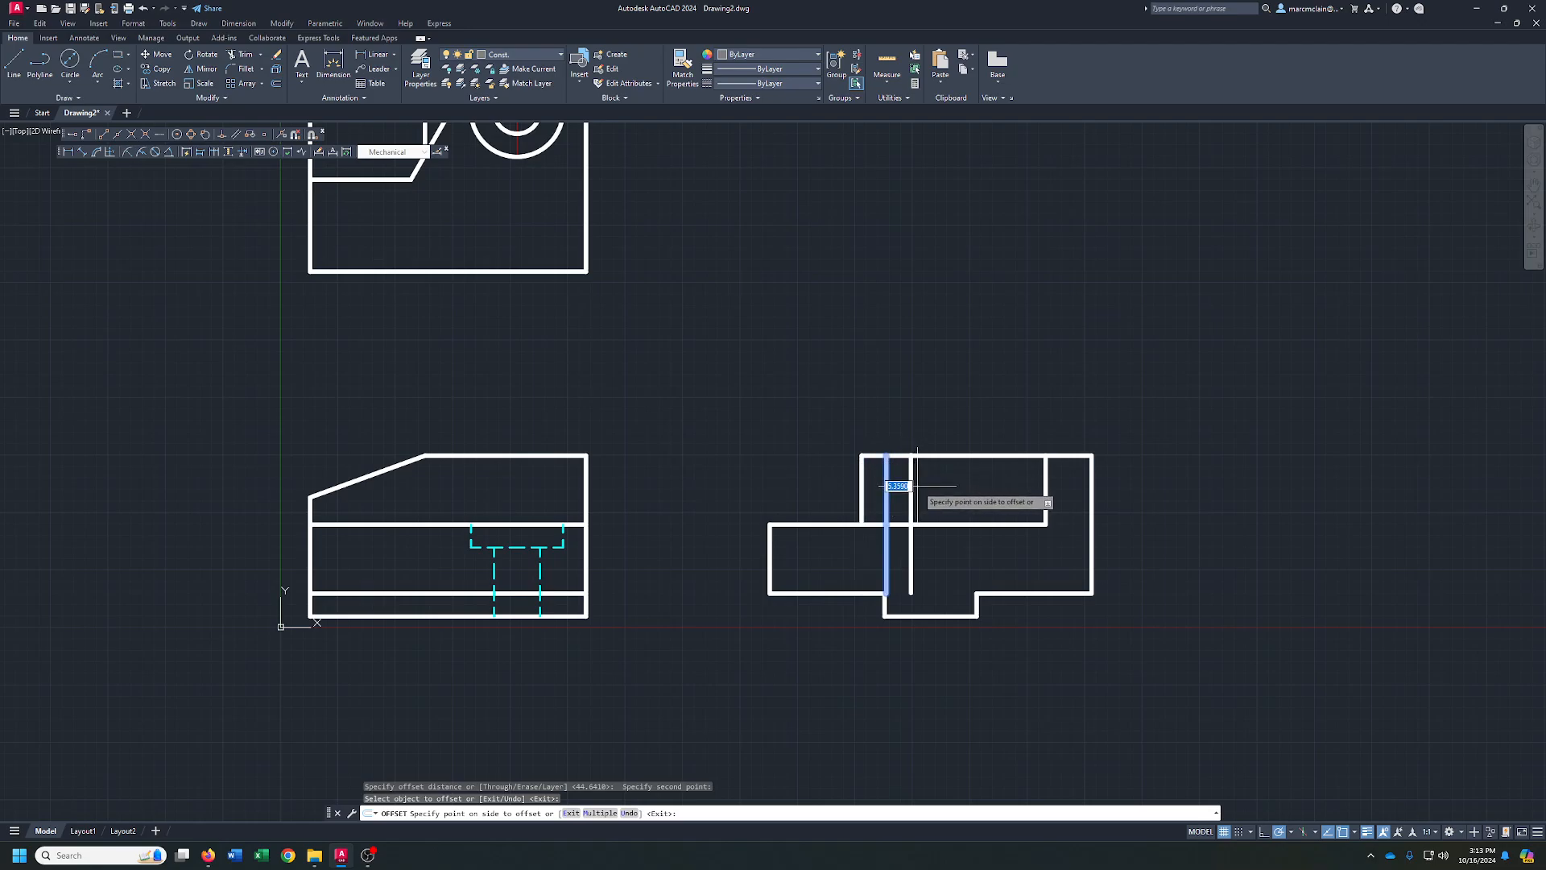
pyautogui.press('Escape')
pyautogui.moveTo(439, 187); pyautogui.dragTo(447, 274, button='middle')
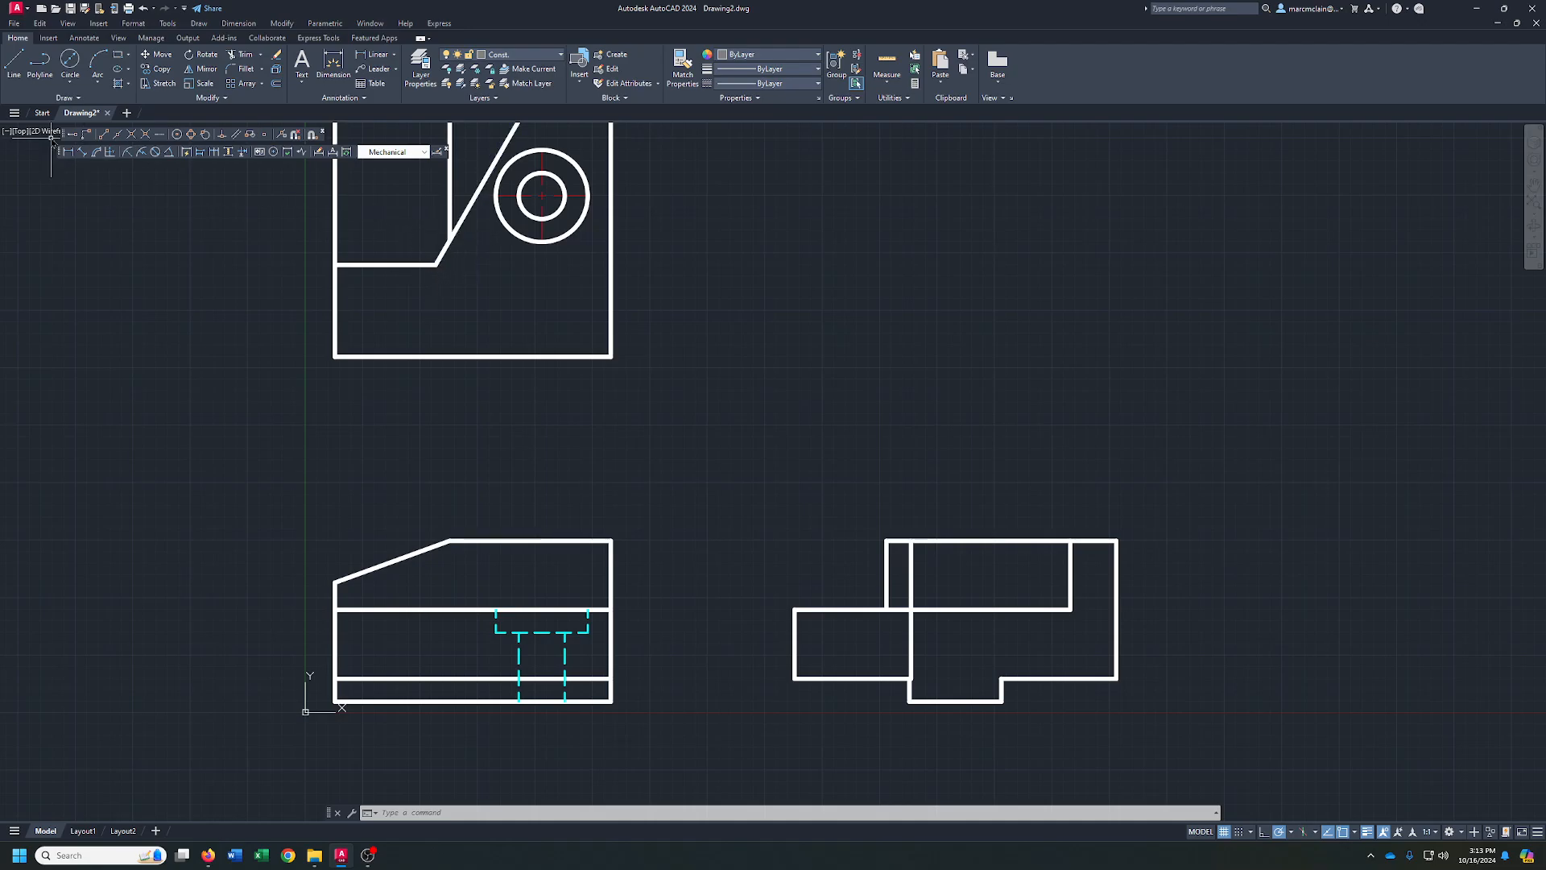
pyautogui.click(14, 62)
pyautogui.click(450, 240)
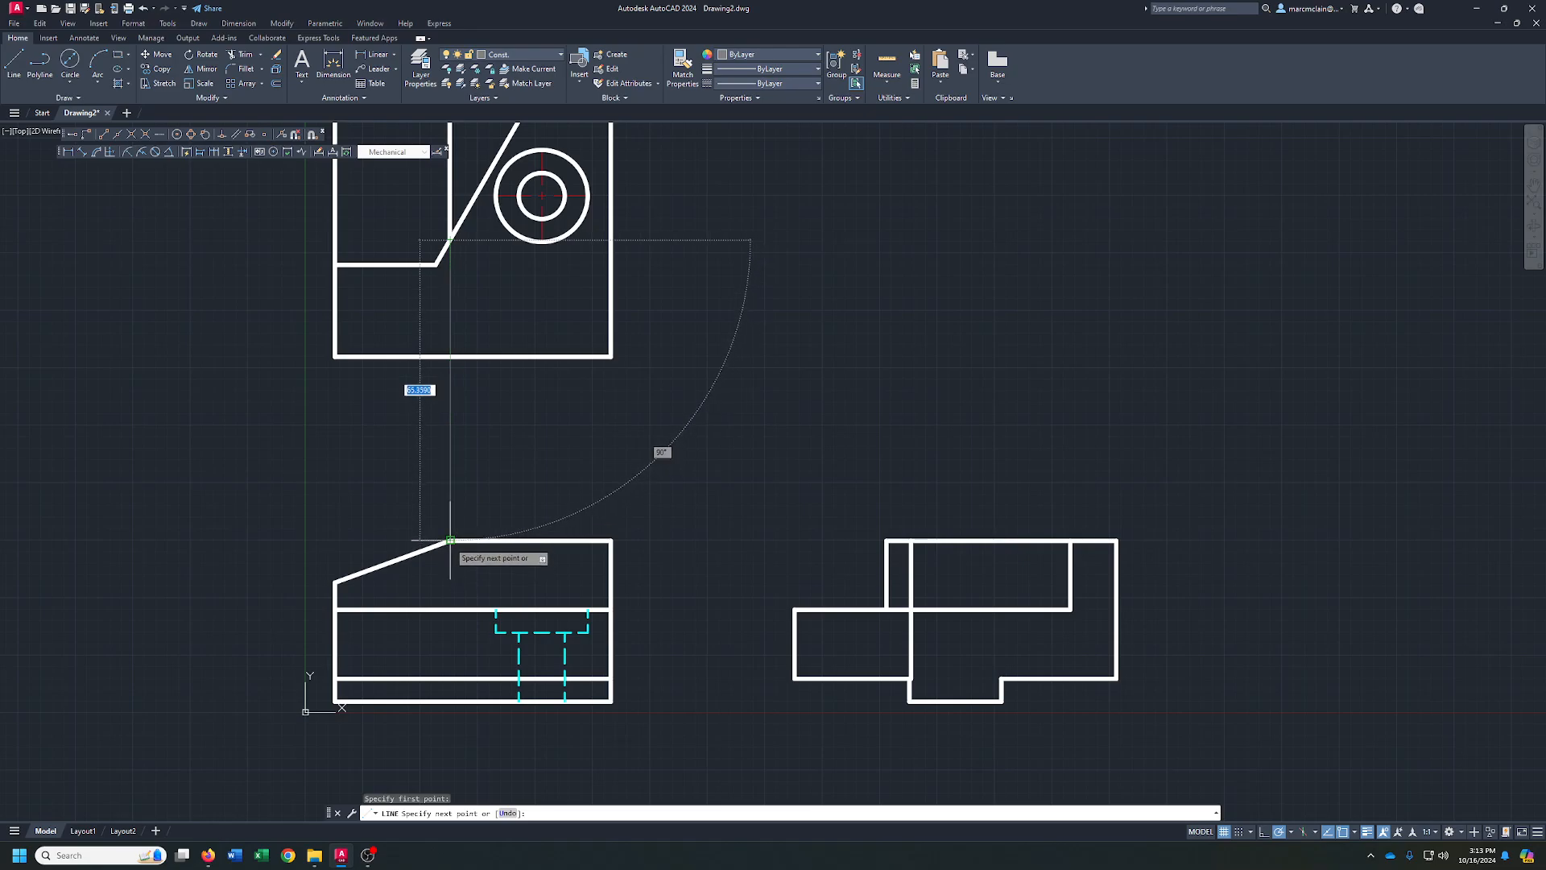
# - Draw a horizontal construction line from the lower view's sloped edge, directly below the upper view's angled corner, to the side view's raised left edge
pyautogui.click(17, 72)
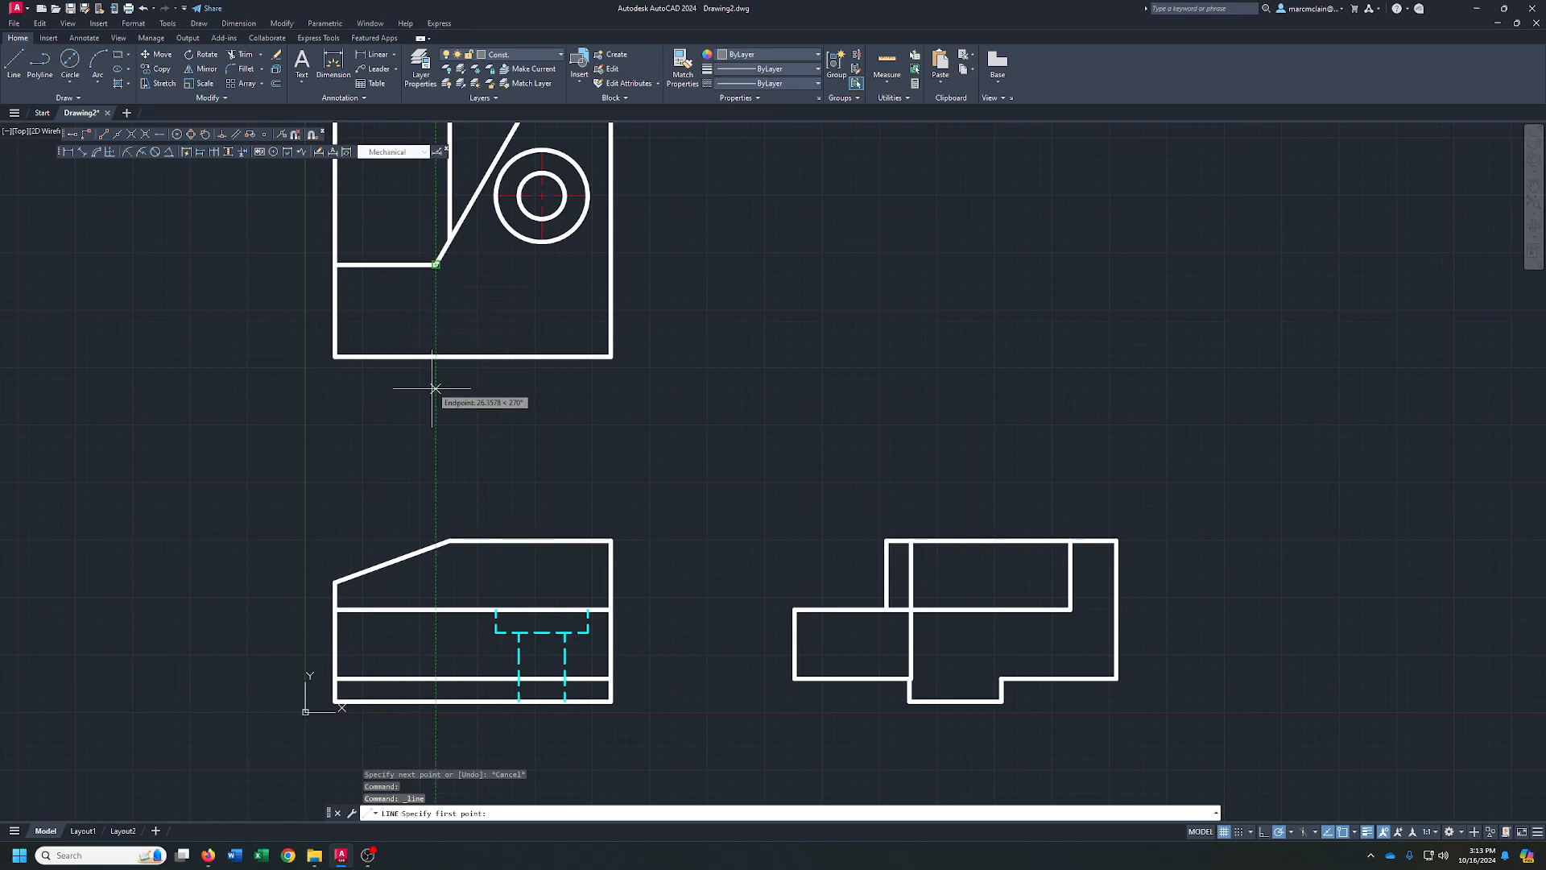
pyautogui.click(433, 546)
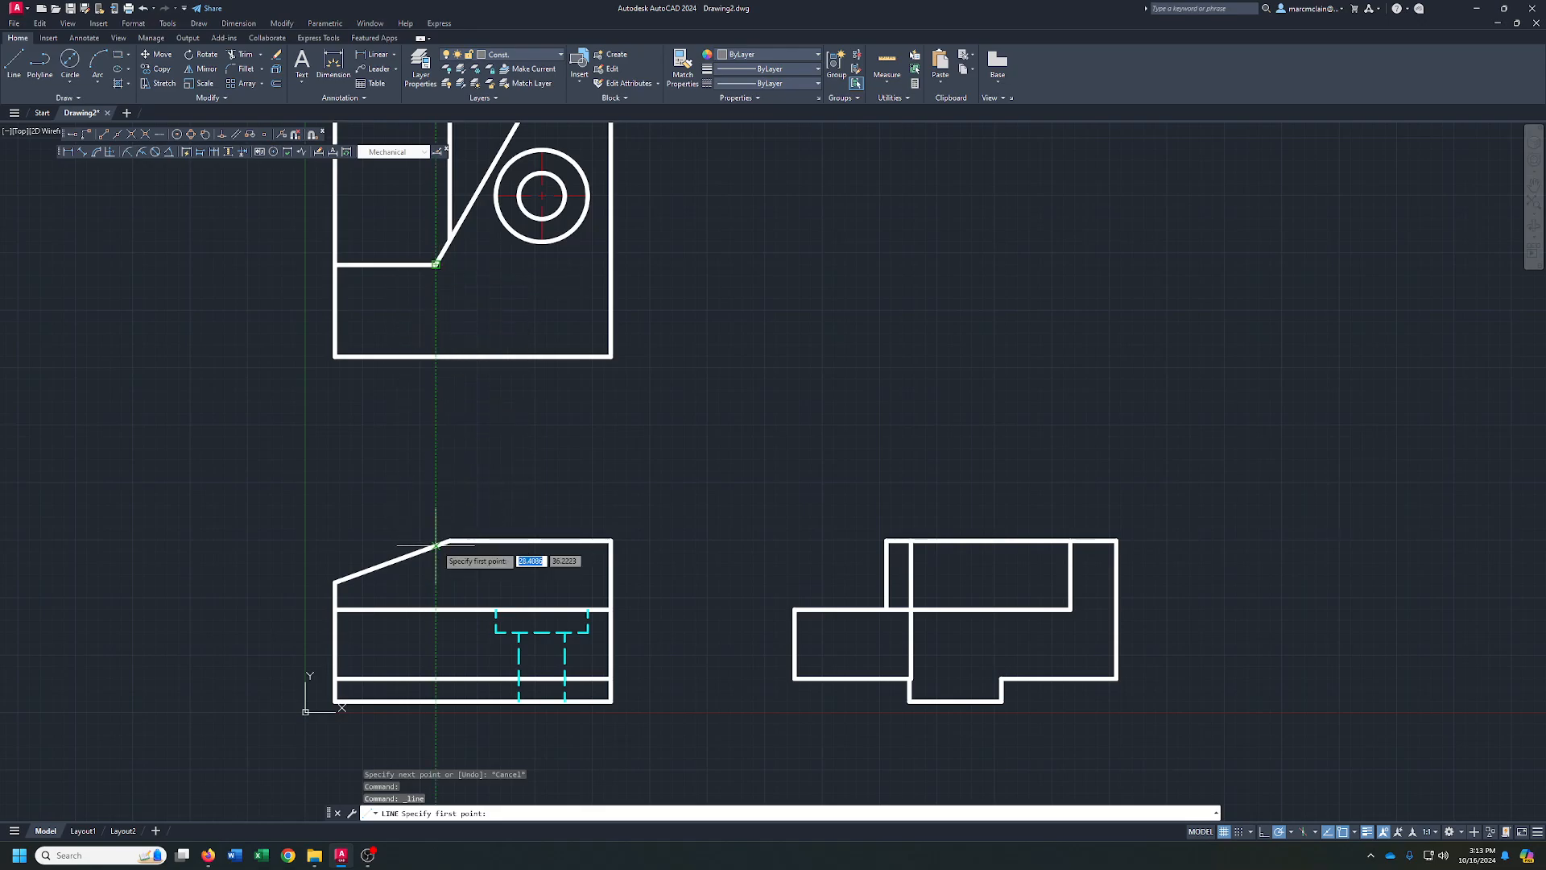
pyautogui.click(885, 546)
pyautogui.rightClick(886, 548)
pyautogui.click(910, 558)
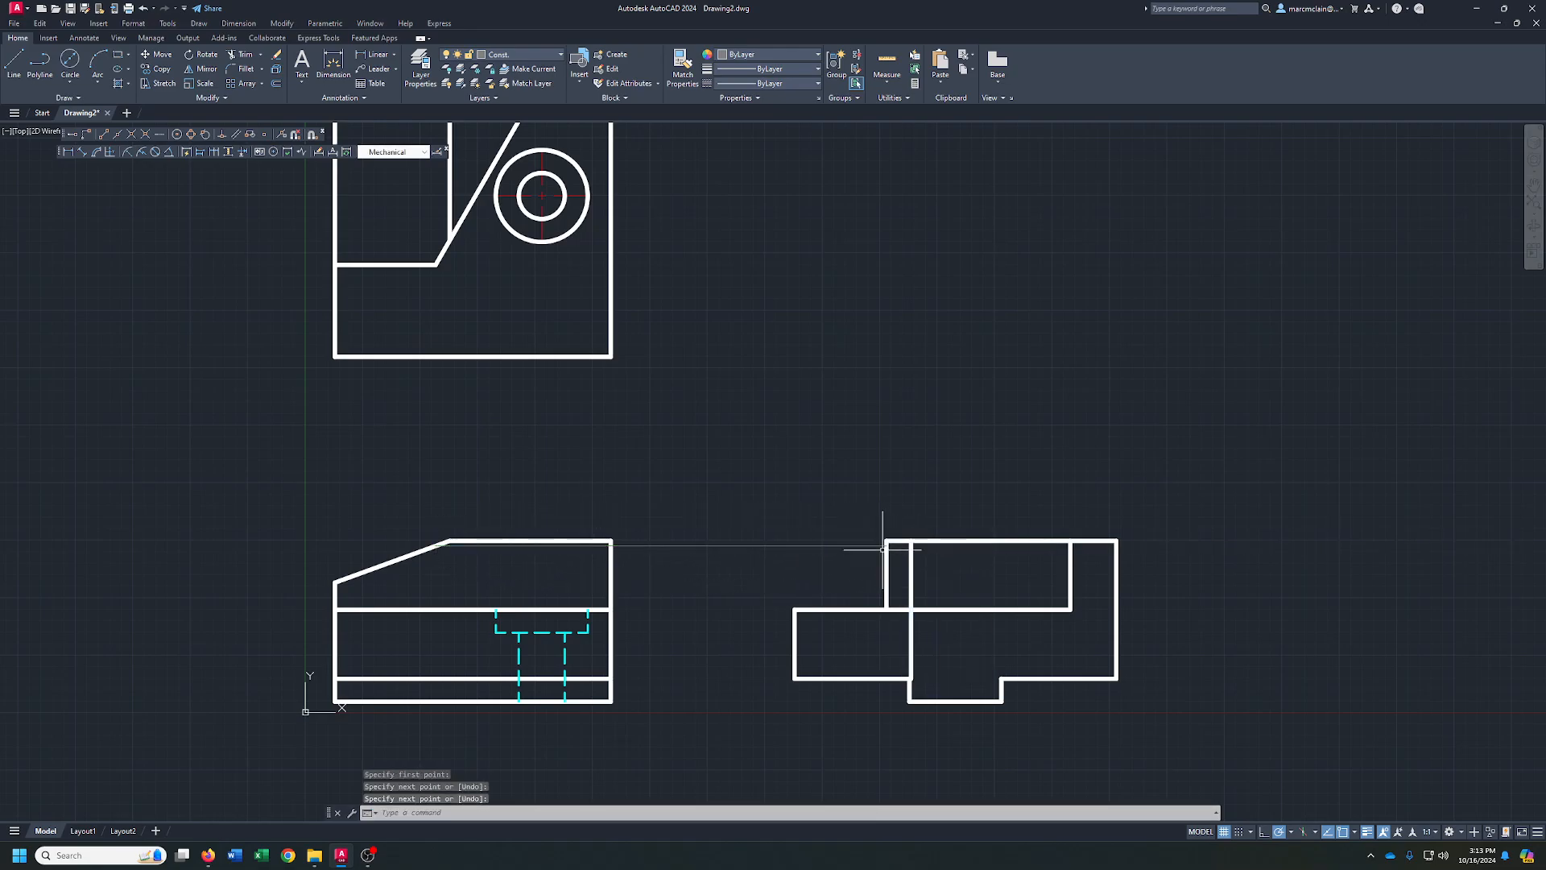
# - On the ObjectLines layer, draw a short sloped line from the construction line's end on the raised left edge to the offset vertical line's upper end
pyautogui.scroll(4, 903, 538)
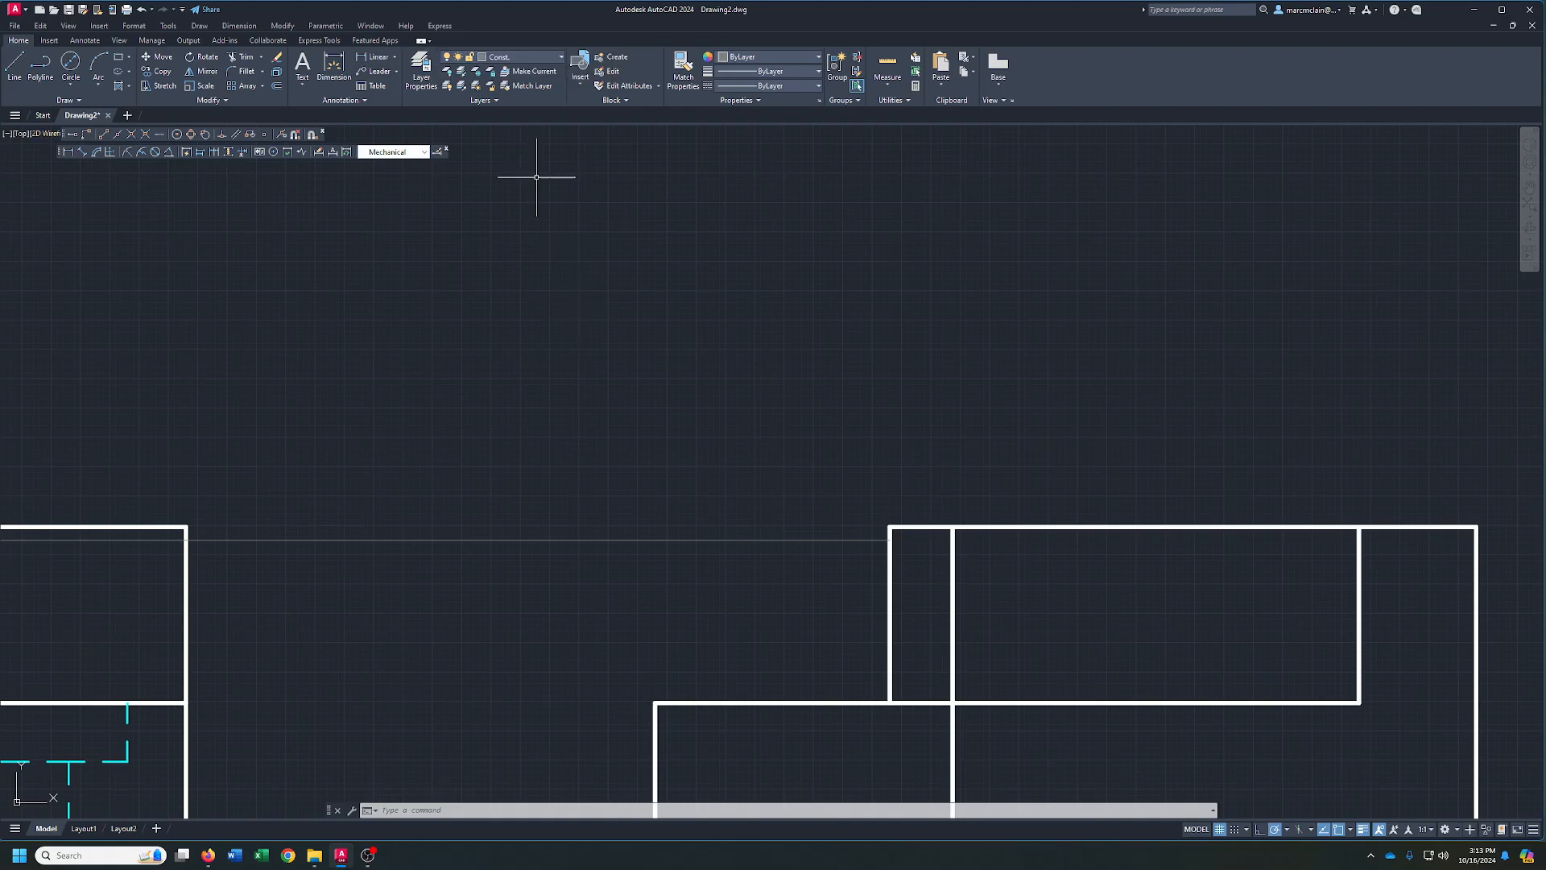
pyautogui.click(561, 57)
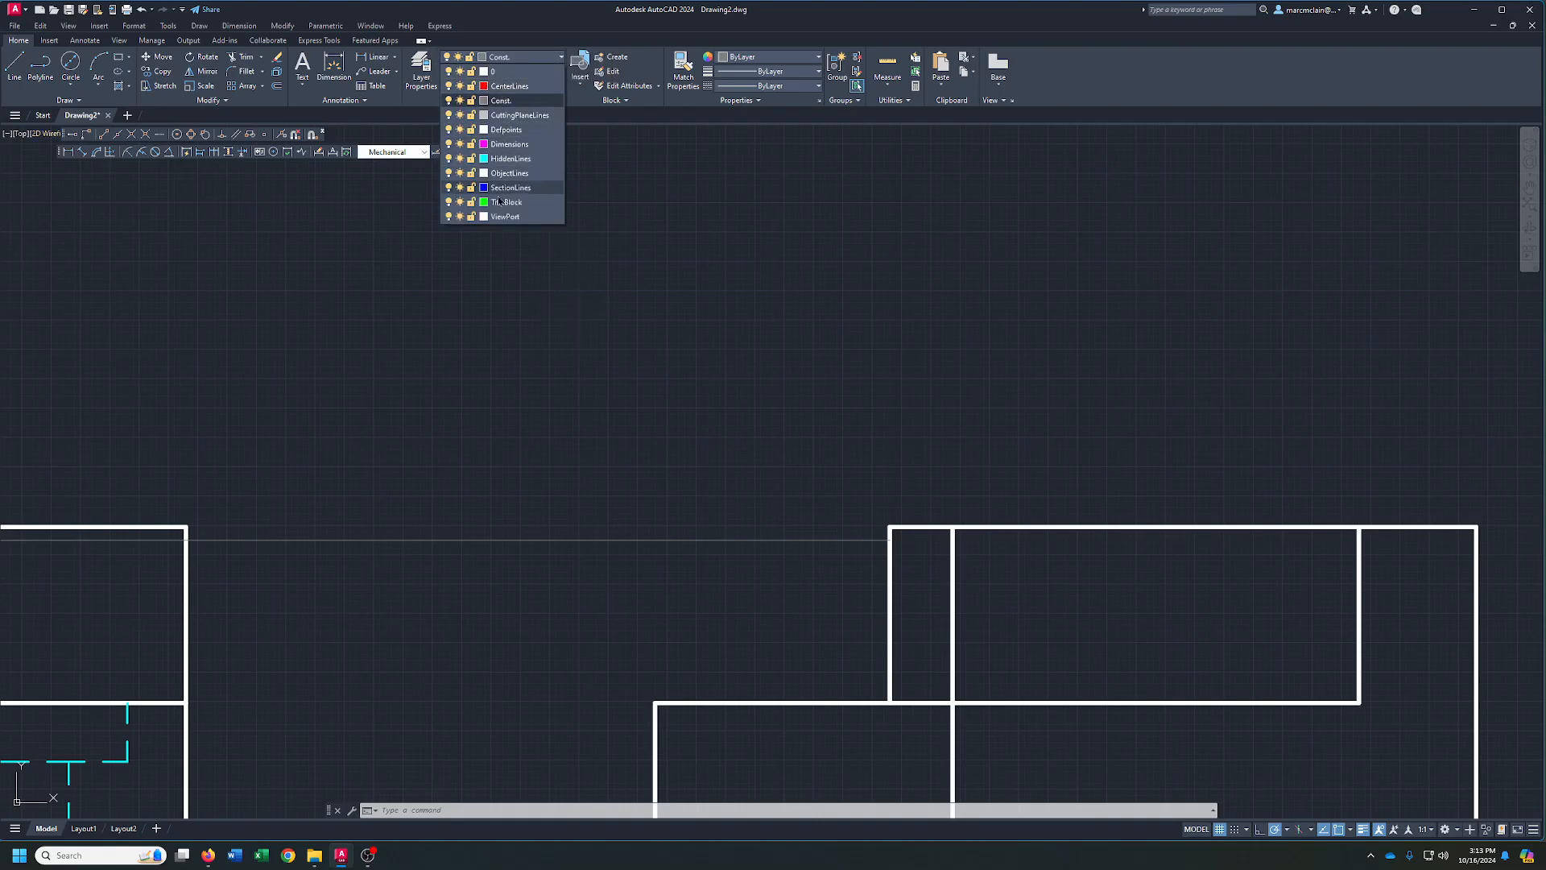
pyautogui.click(507, 173)
pyautogui.write('l')
pyautogui.press('Return')
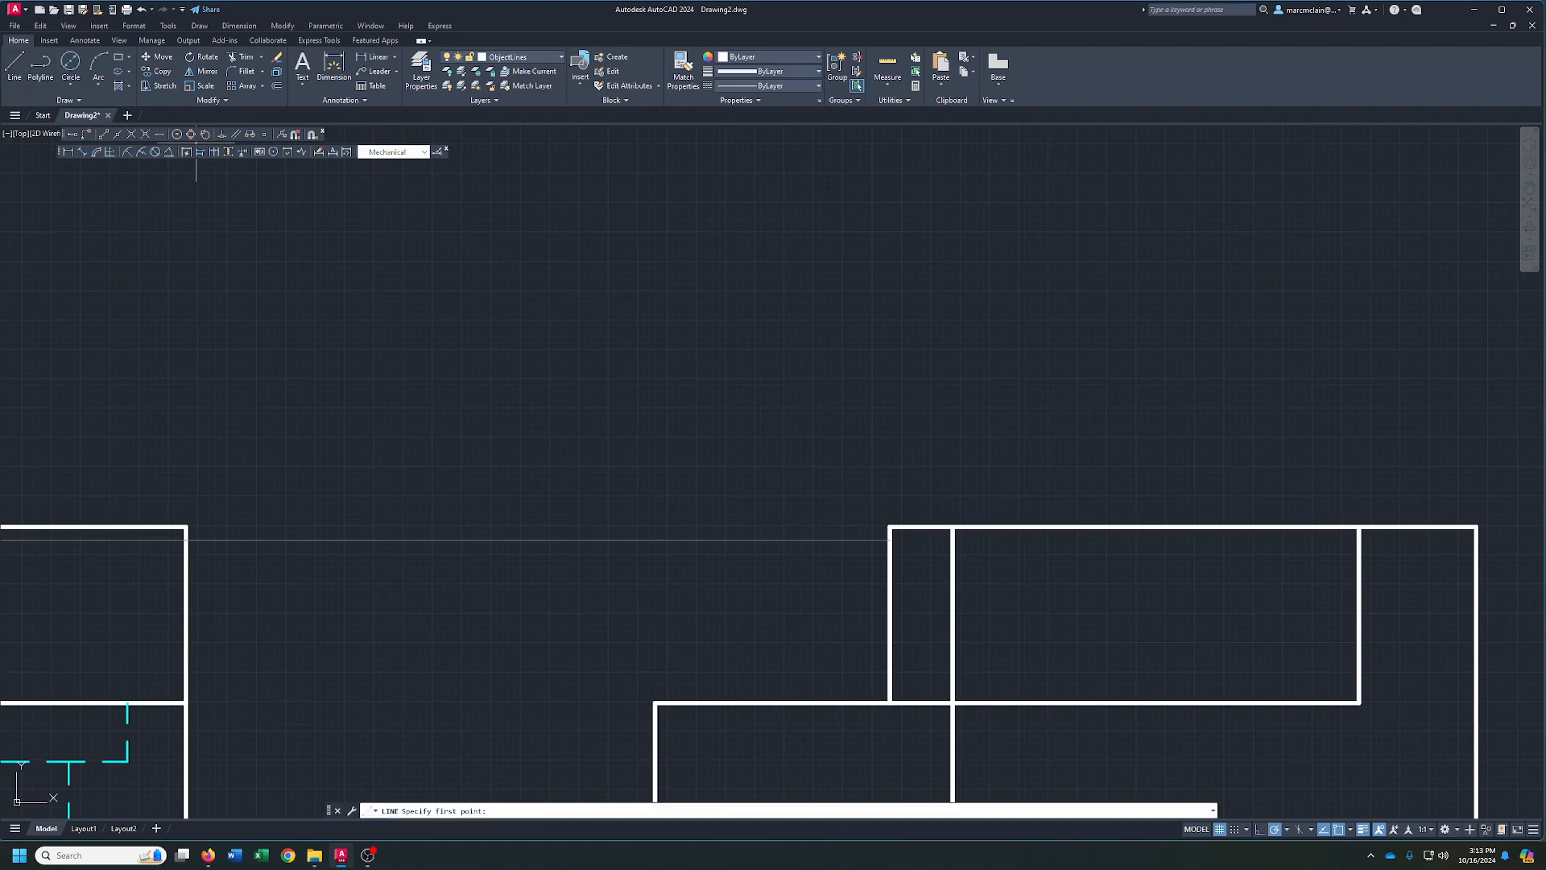
pyautogui.click(891, 537)
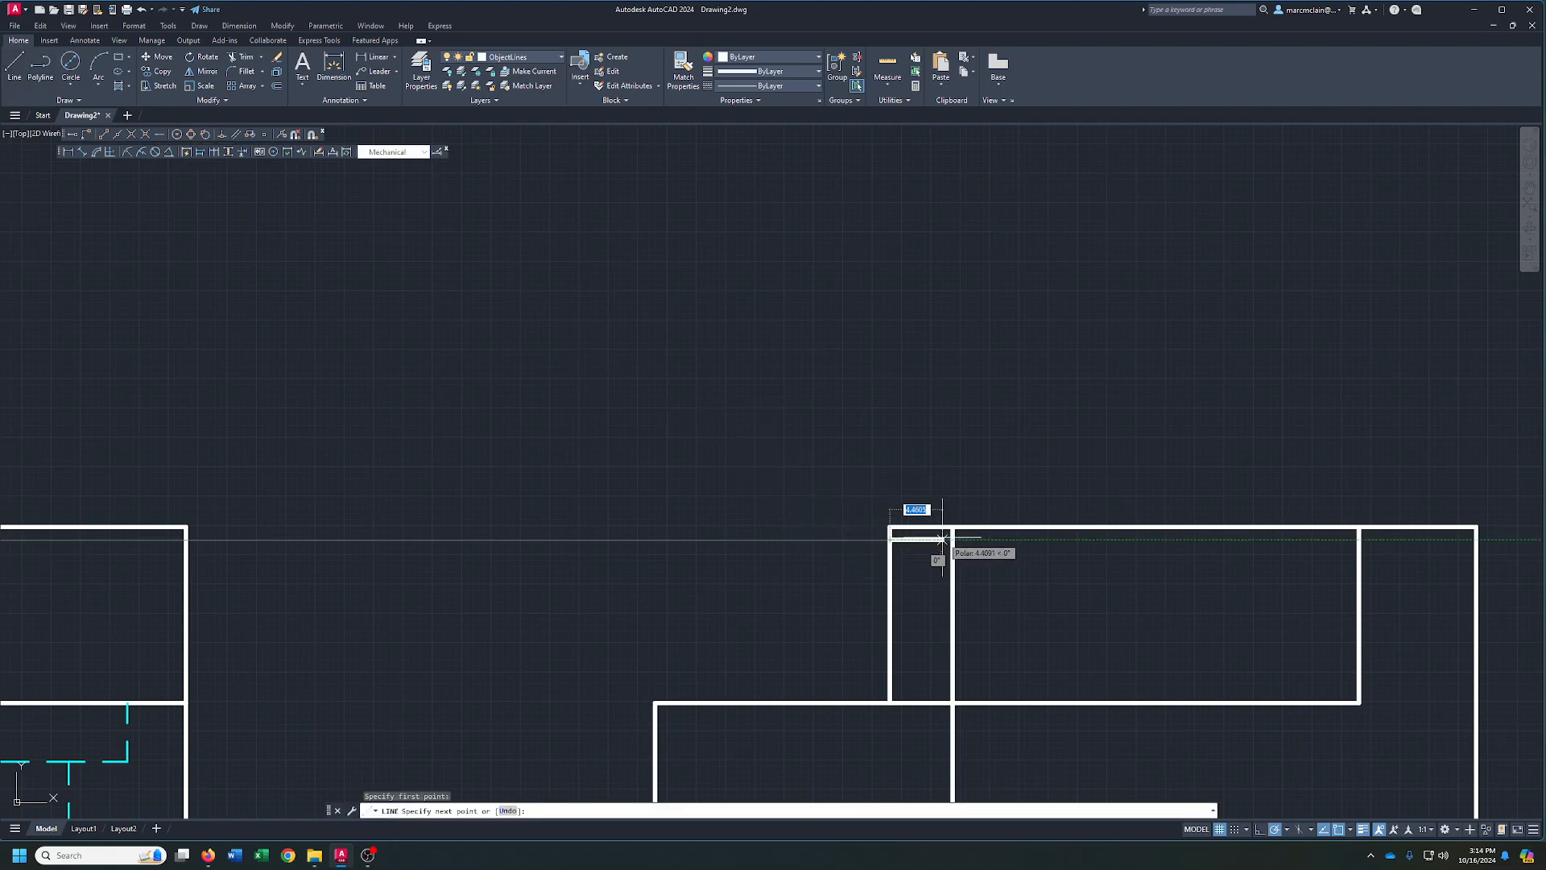
pyautogui.click(953, 529)
pyautogui.rightClick(955, 530)
pyautogui.click(981, 544)
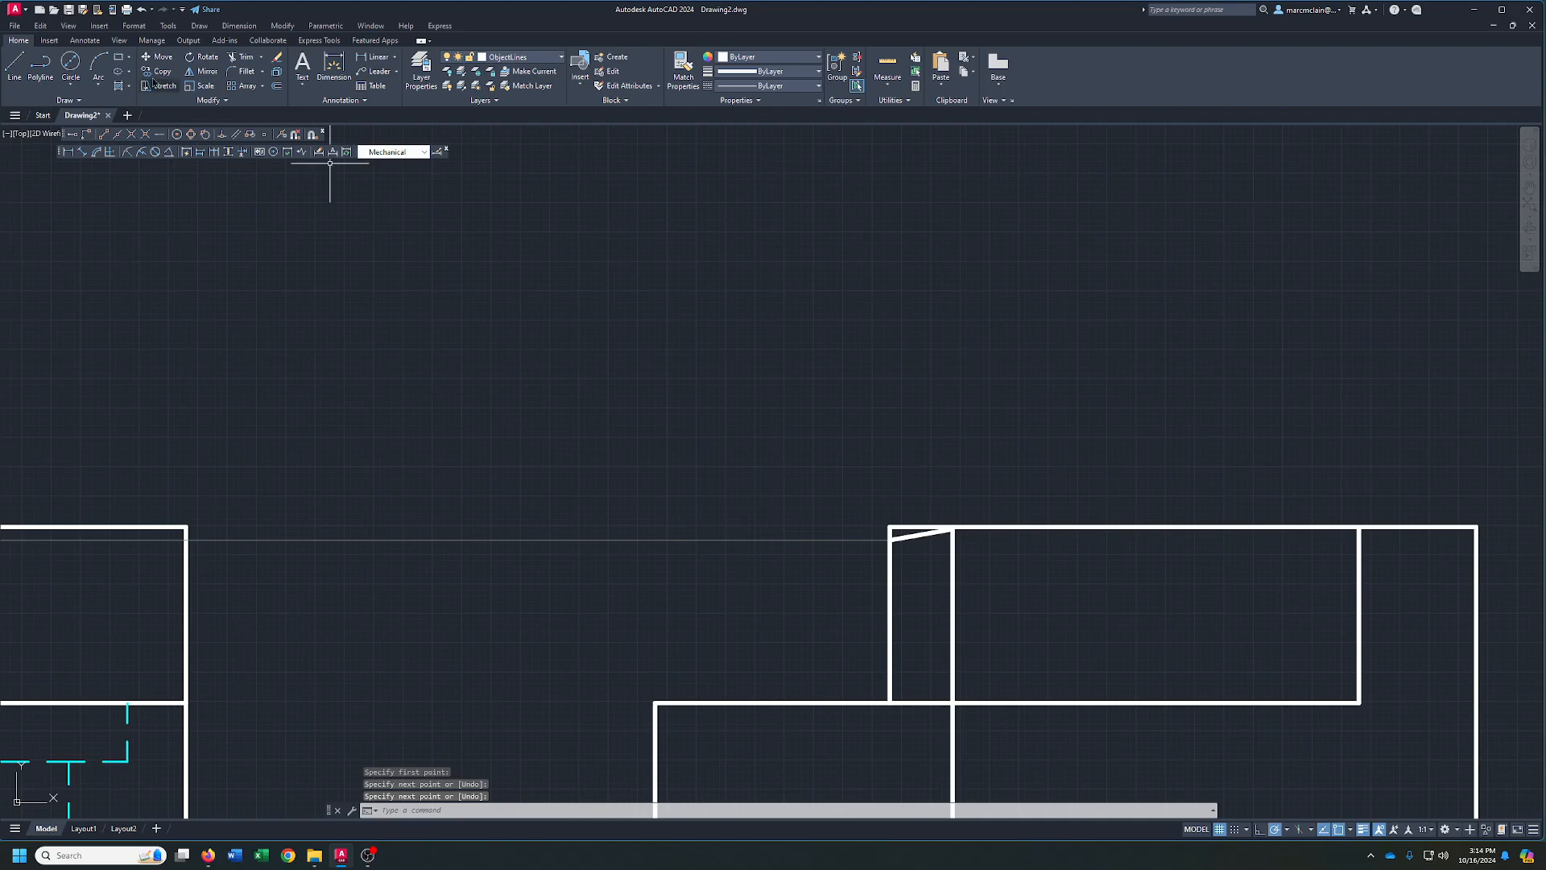
# - Clean up both ends of the side view's short sloped line with zero-radius fillets, removing the excess left and upper edges
pyautogui.click(242, 71)
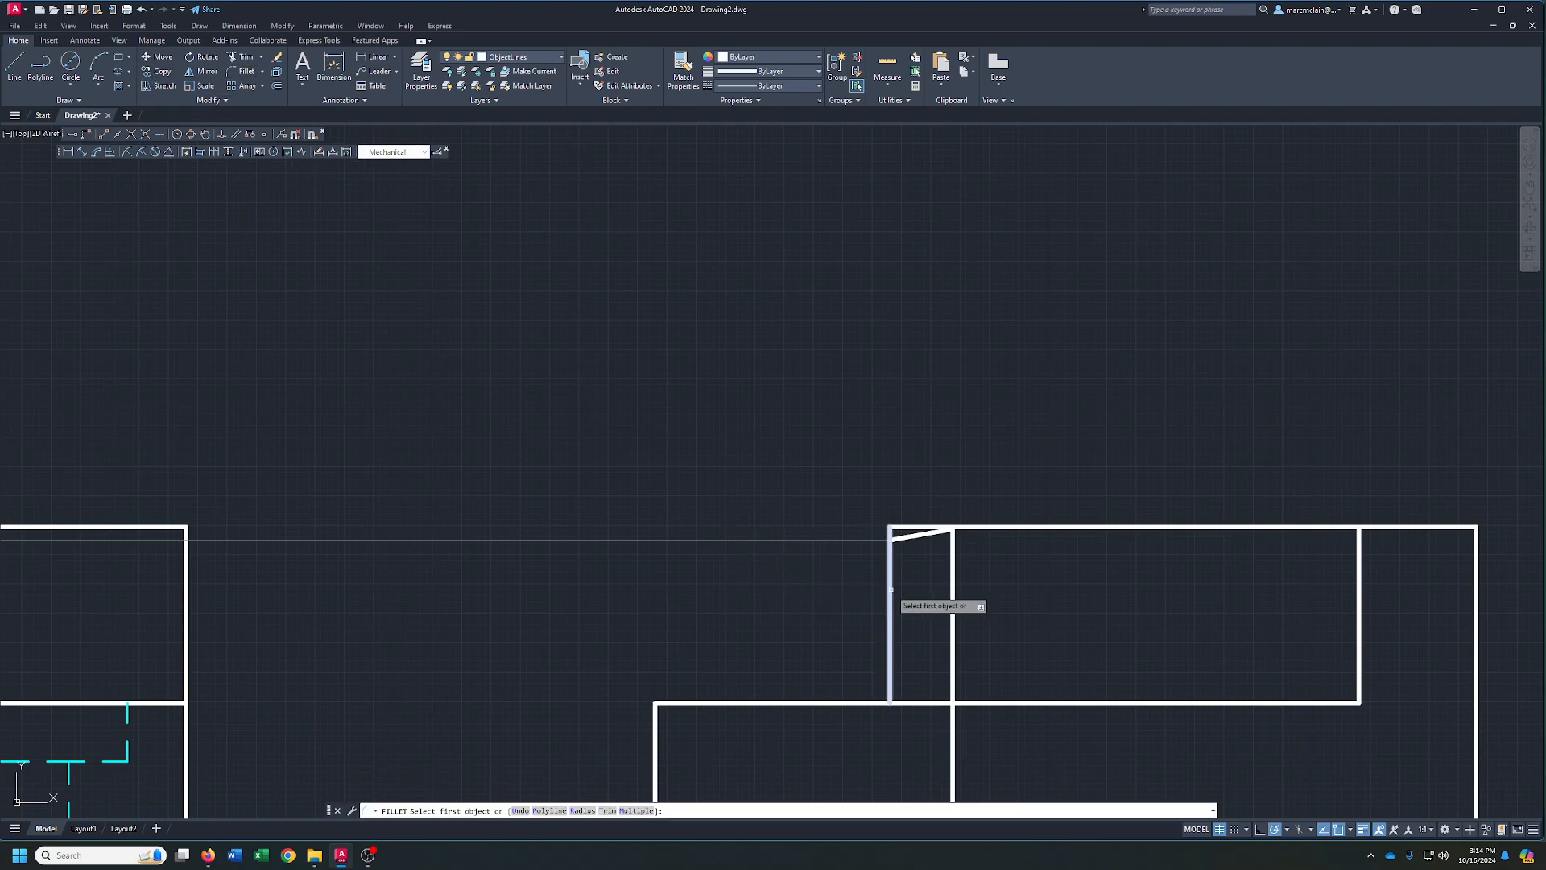
pyautogui.click(891, 560)
pyautogui.click(898, 540)
pyautogui.rightClick(908, 567)
pyautogui.click(937, 575)
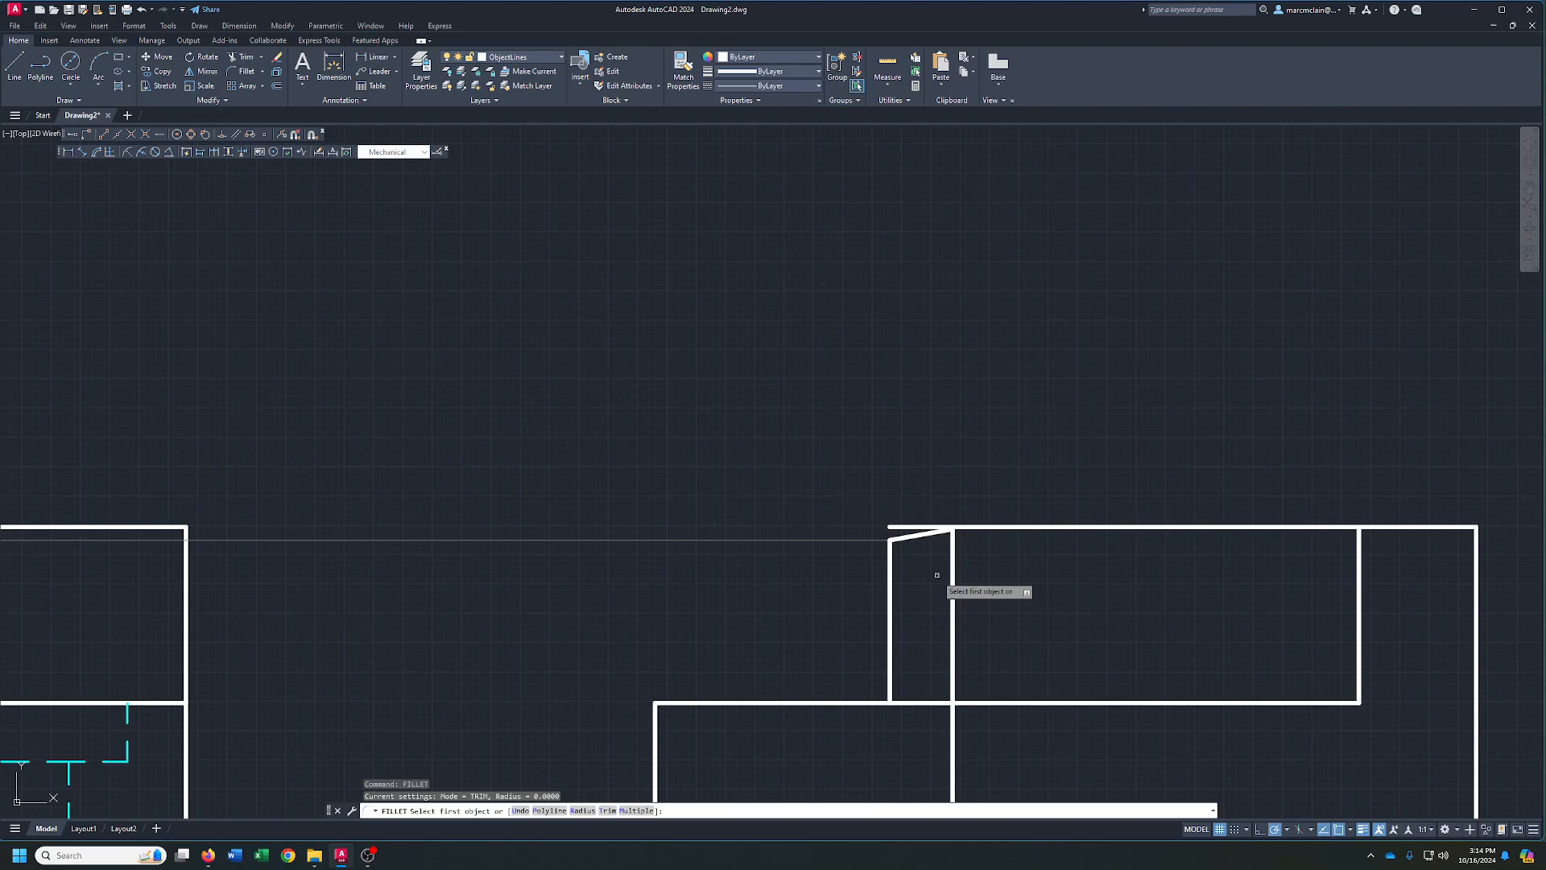
pyautogui.click(953, 559)
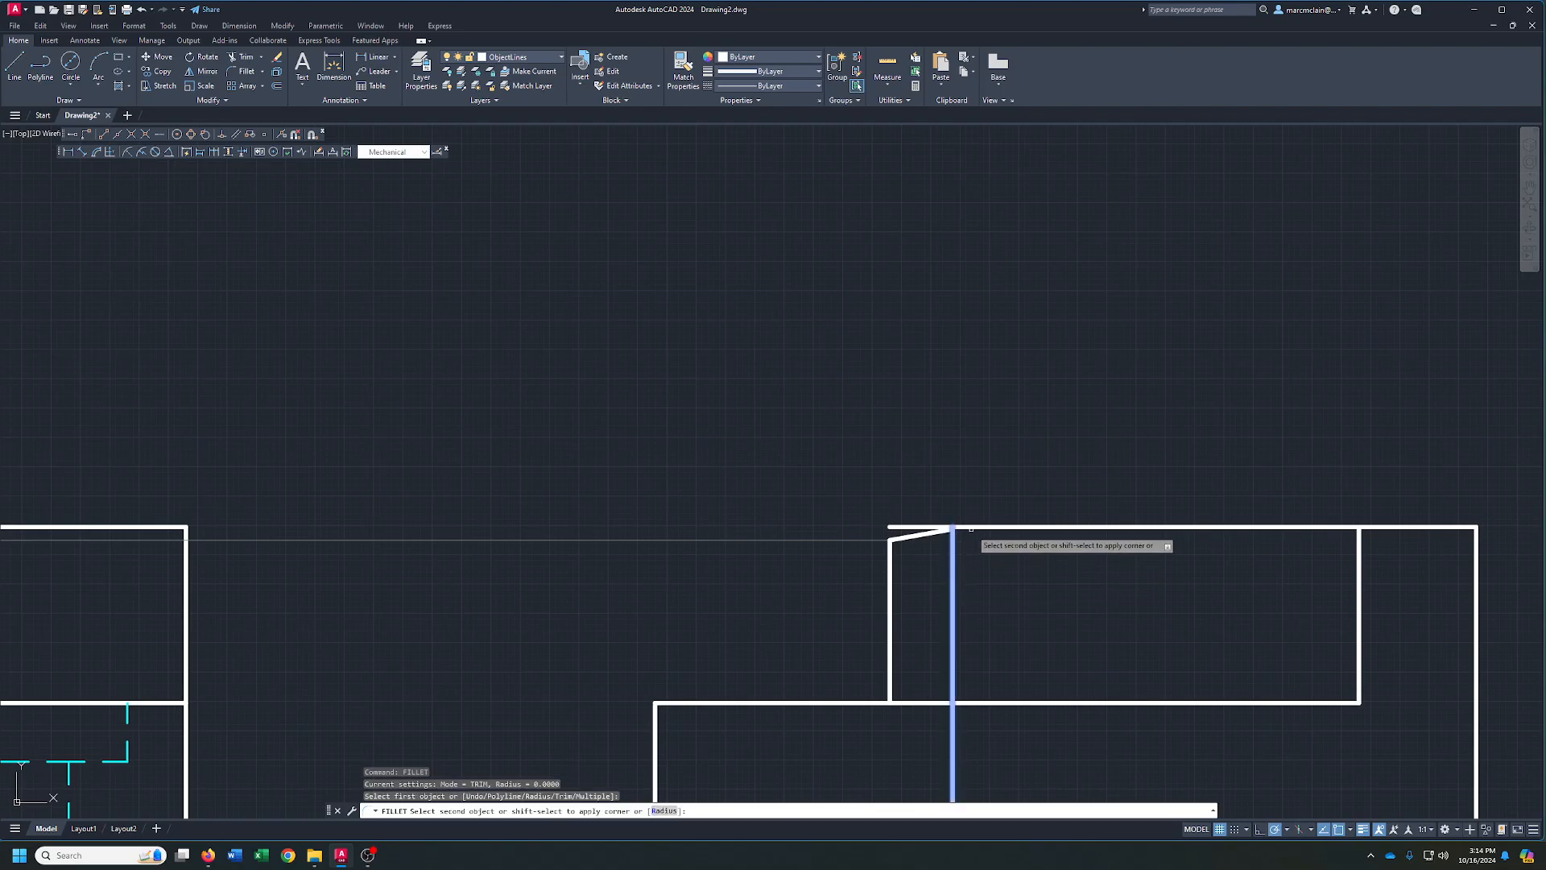
pyautogui.click(971, 528)
# - Delete the horizontal construction line leading to the side view's short sloped edge
pyautogui.click(732, 511)
pyautogui.click(697, 587)
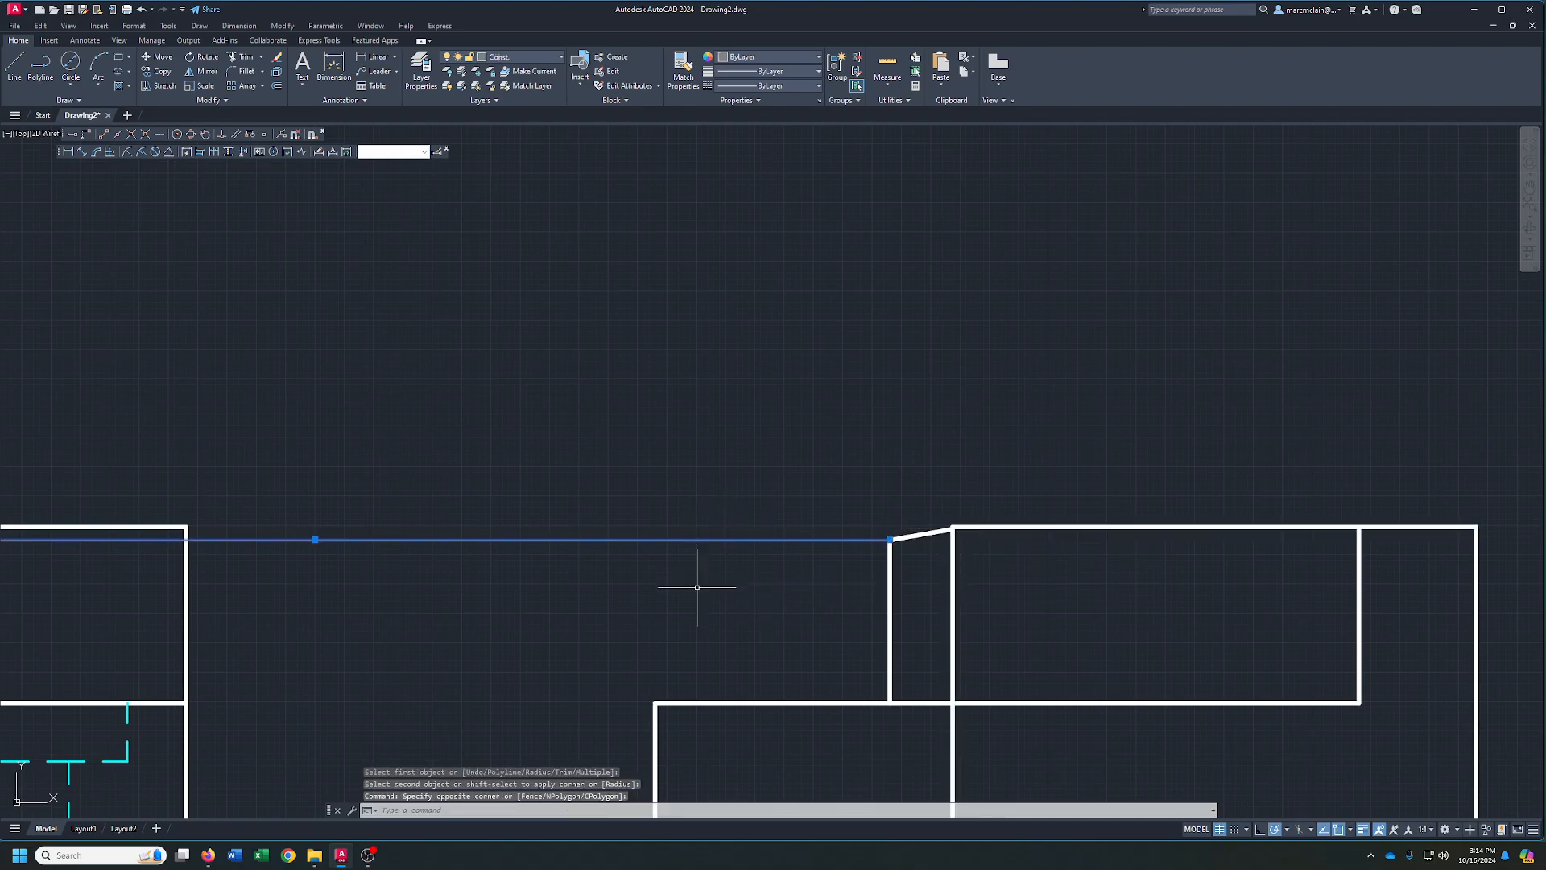
pyautogui.press('Delete')
# - Trim the part of the side view's offset vertical line that lies below the middle horizontal line
pyautogui.moveTo(691, 584); pyautogui.dragTo(670, 313, button='middle')
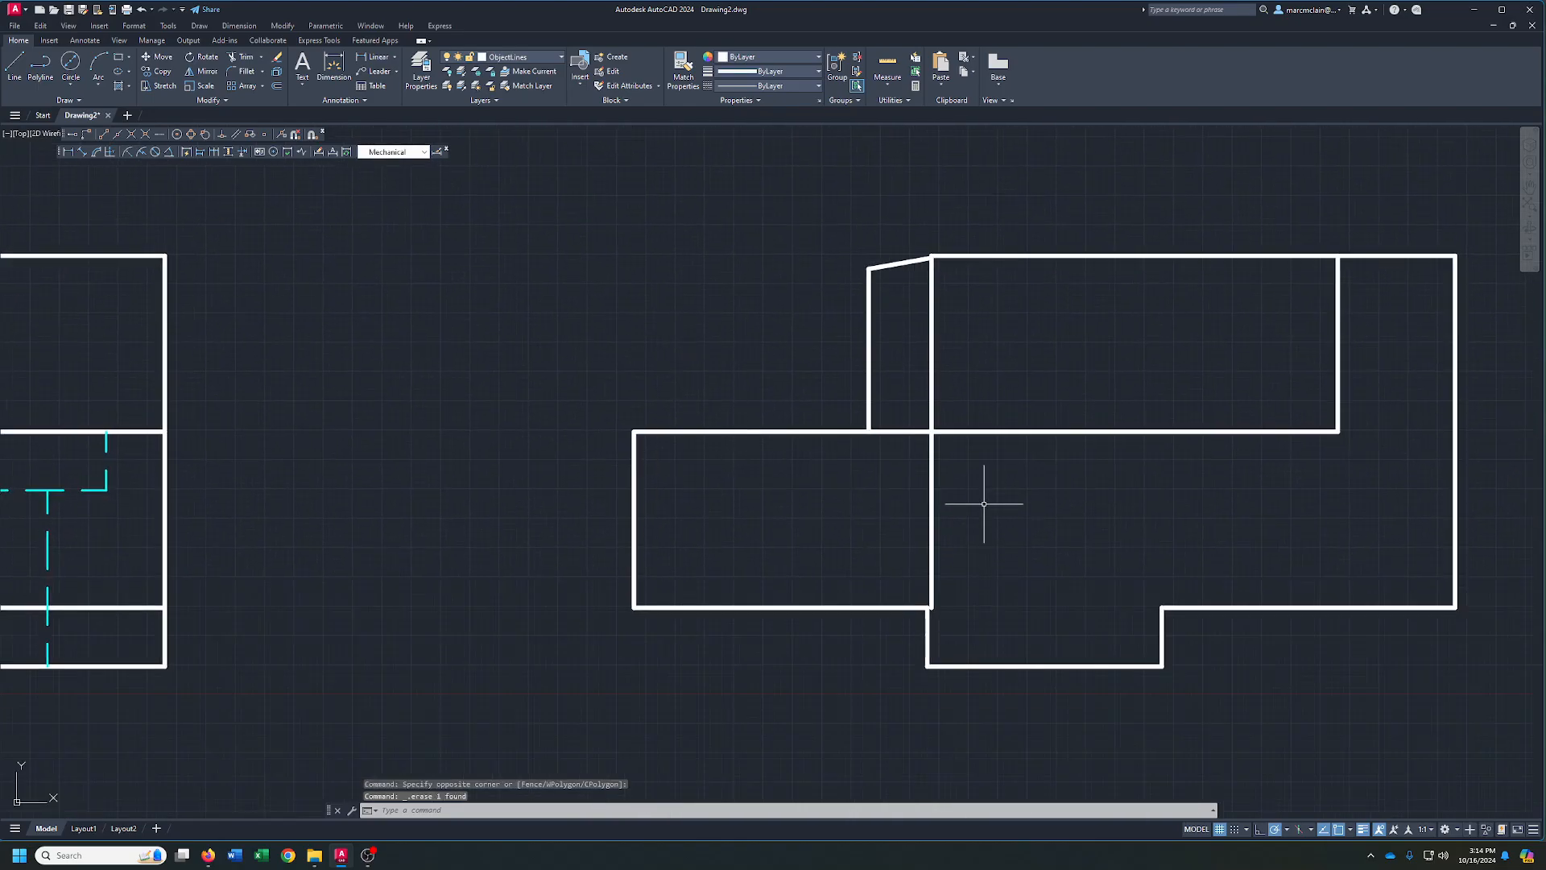
pyautogui.moveTo(793, 515); pyautogui.dragTo(992, 524)
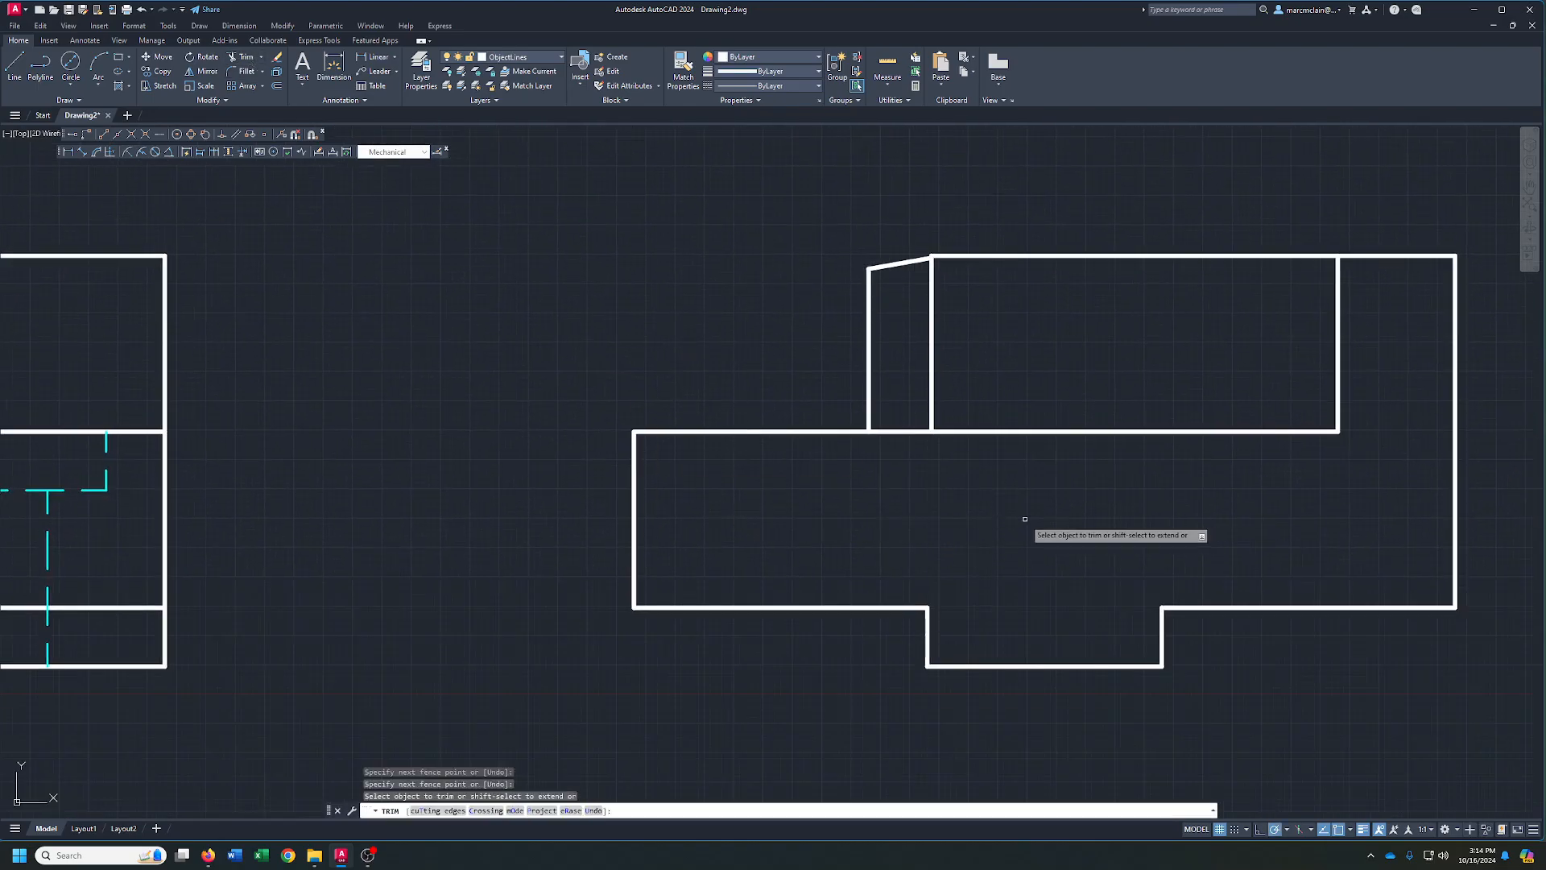
pyautogui.moveTo(1024, 534)
pyautogui.mouseDown(button='middle')
pyautogui.moveTo(973, 590)
pyautogui.moveTo(961, 578)
pyautogui.mouseUp(button='middle')
pyautogui.moveTo(919, 359); pyautogui.dragTo(857, 377)
pyautogui.rightClick(915, 357)
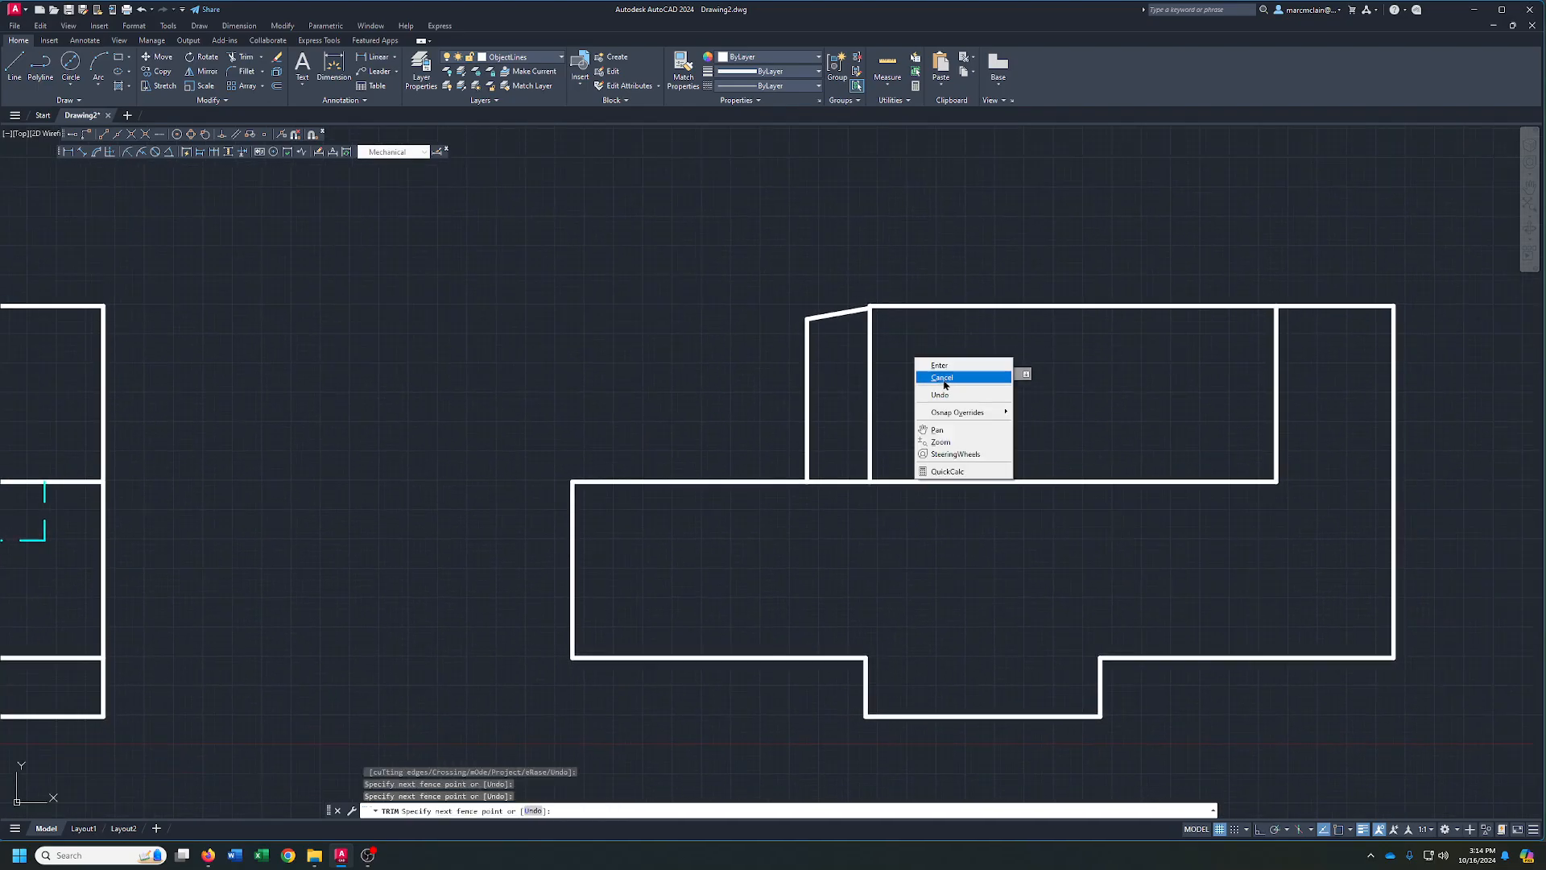
# - Stretch the upper end of the side view's short sloped line to the left end of the top edge
pyautogui.click(938, 363)
pyautogui.scroll(4, 895, 336)
pyautogui.moveTo(894, 334); pyautogui.dragTo(856, 507, button='middle')
pyautogui.scroll(4, 808, 510)
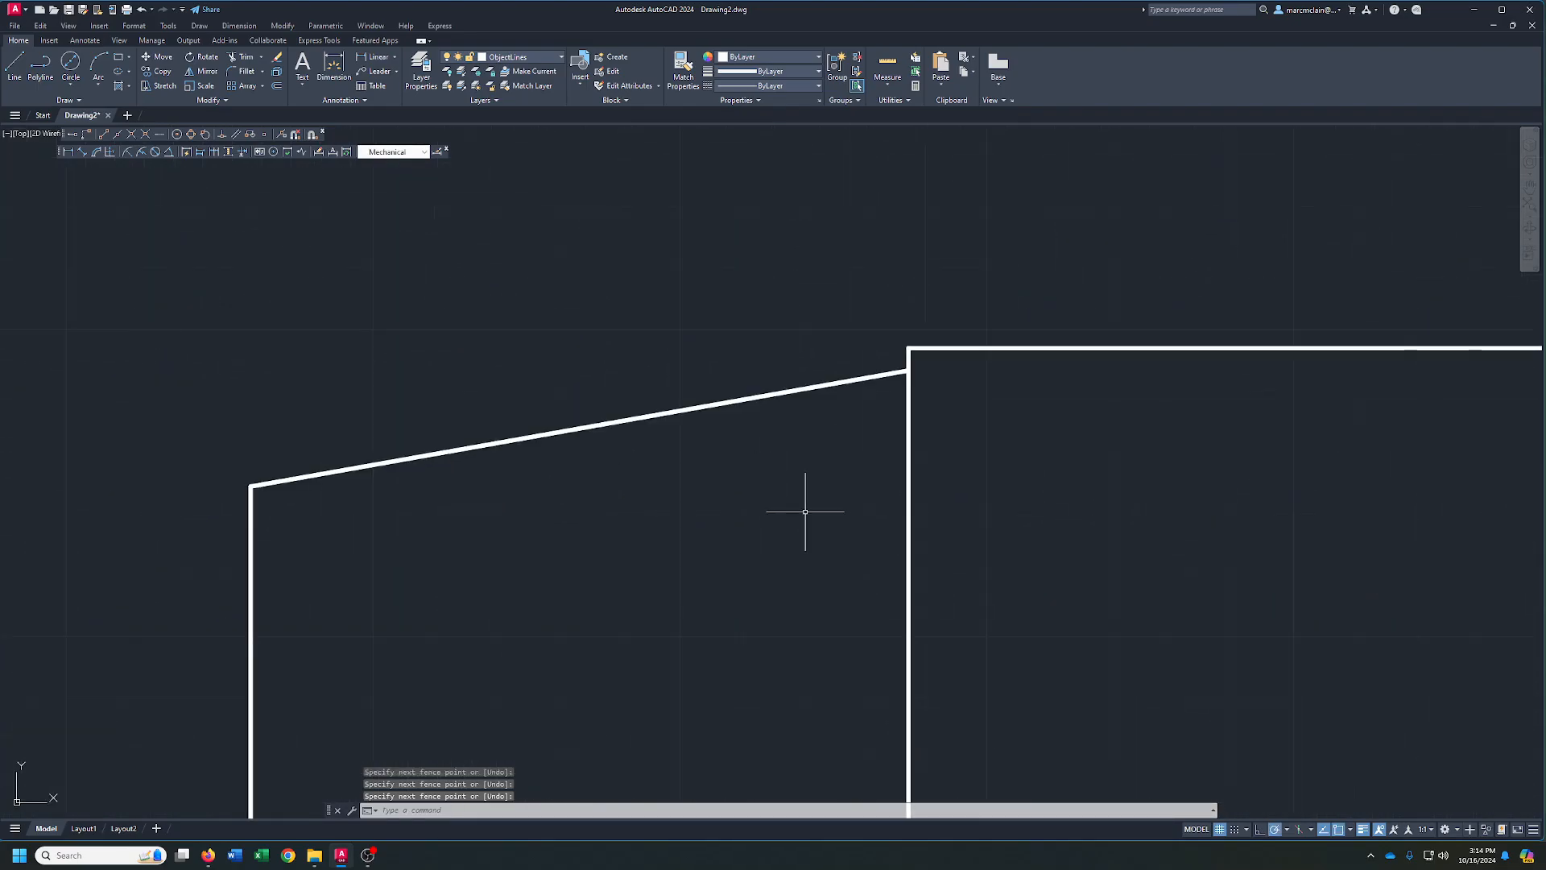
pyautogui.click(856, 380)
pyautogui.click(909, 385)
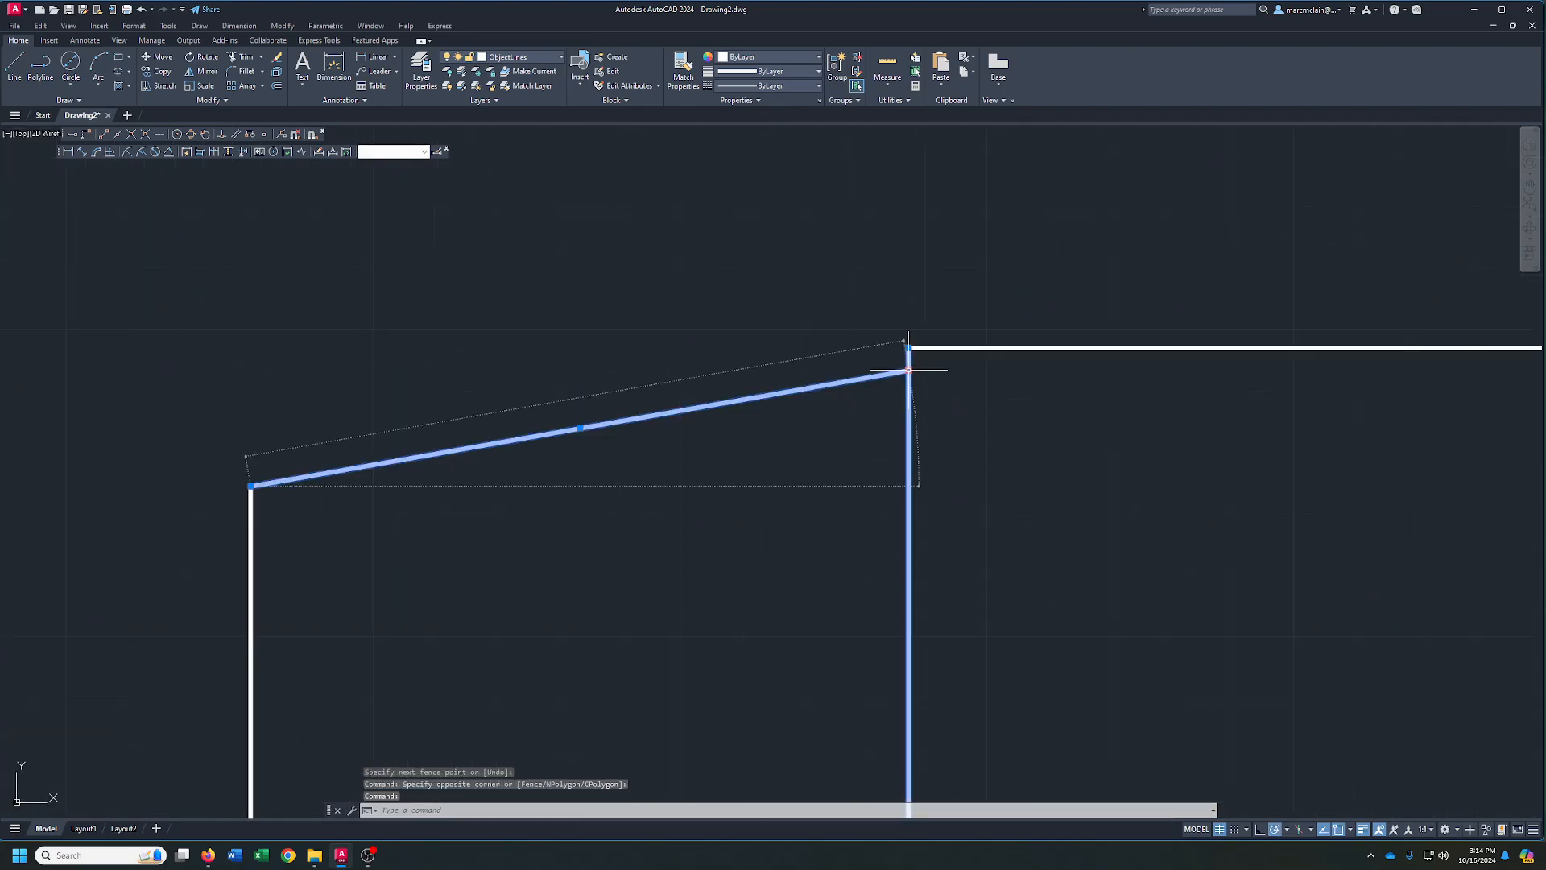
pyautogui.click(908, 371)
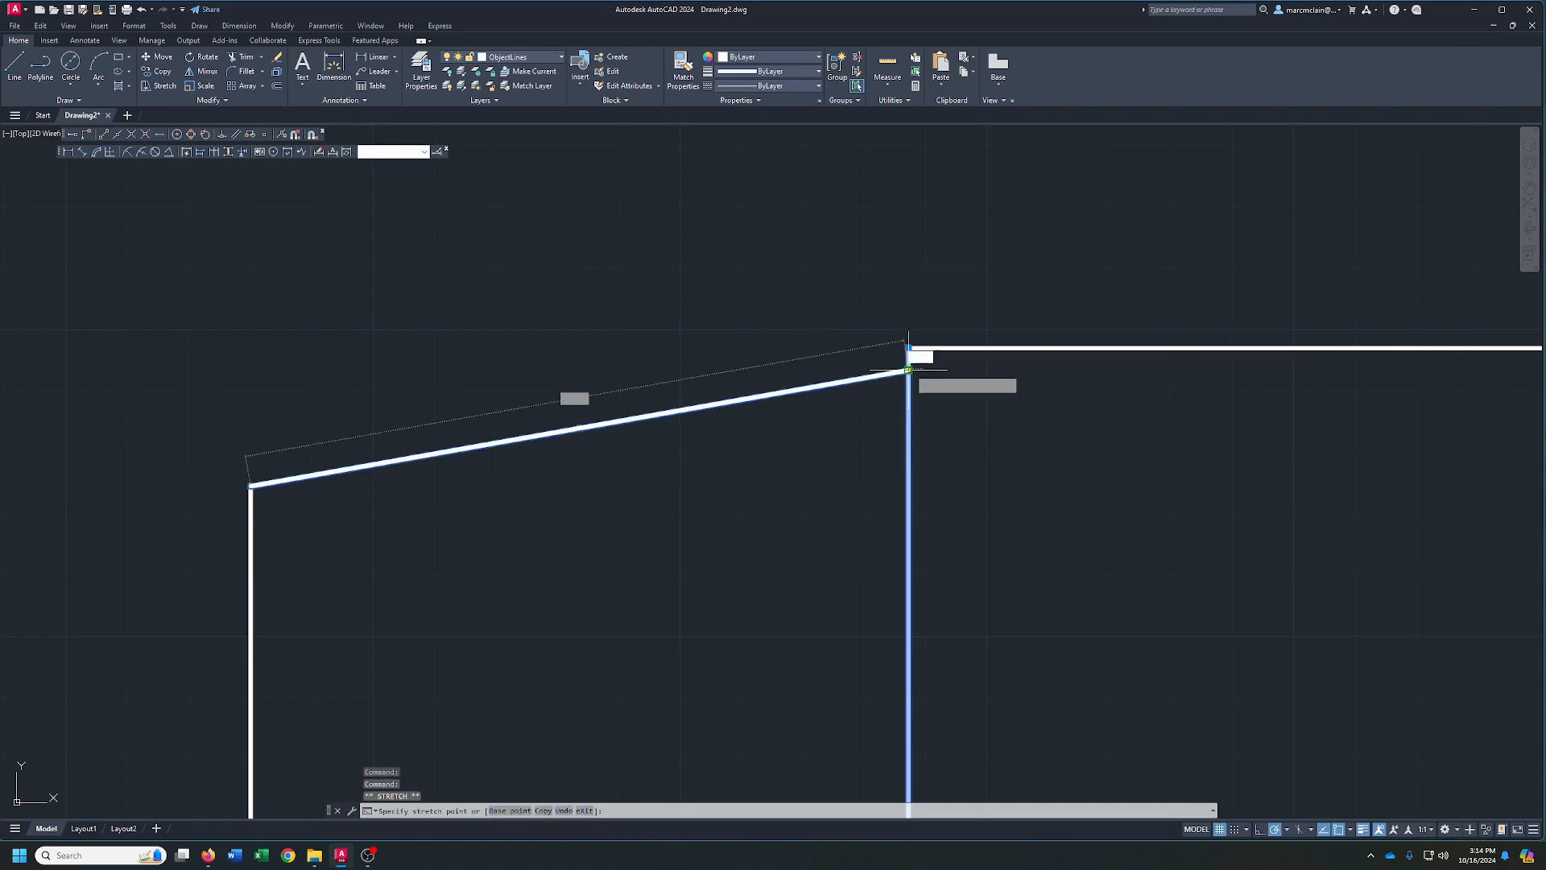
pyautogui.click(909, 348)
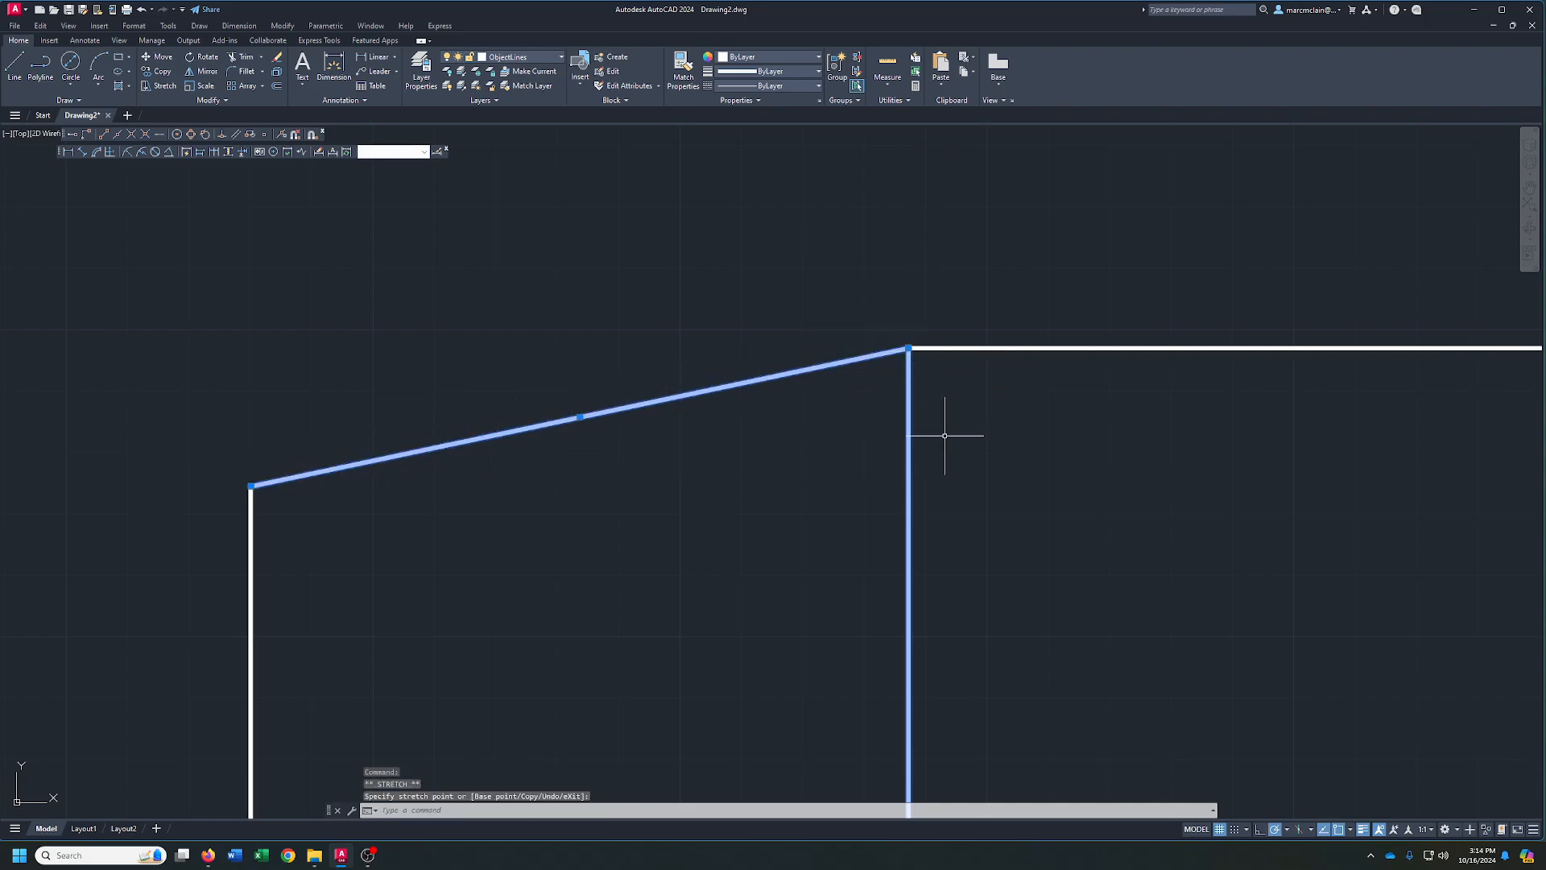
pyautogui.press('Escape')
# - Delete the inner vertical line running down from the upper end of the side view's short sloped edge
pyautogui.click(948, 448)
pyautogui.click(838, 525)
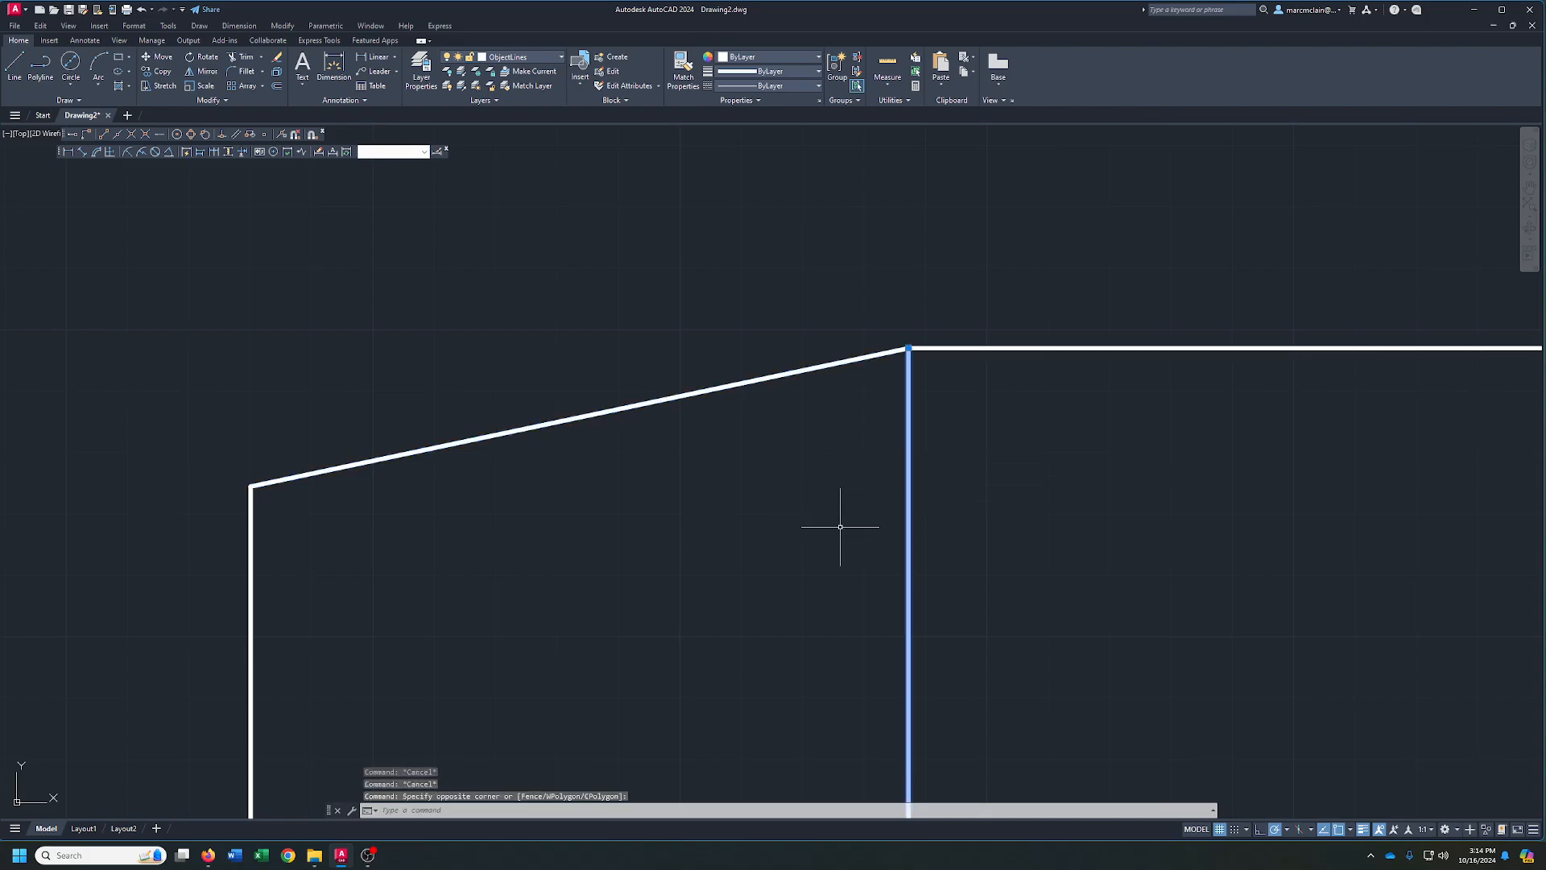
pyautogui.press('Delete')
# - Copy the hidden counterbore lines from the lower view to the side view, from the hole's bottom center to the bottom projection's midpoint
pyautogui.scroll(-4, 856, 532)
pyautogui.scroll(-8, 856, 531)
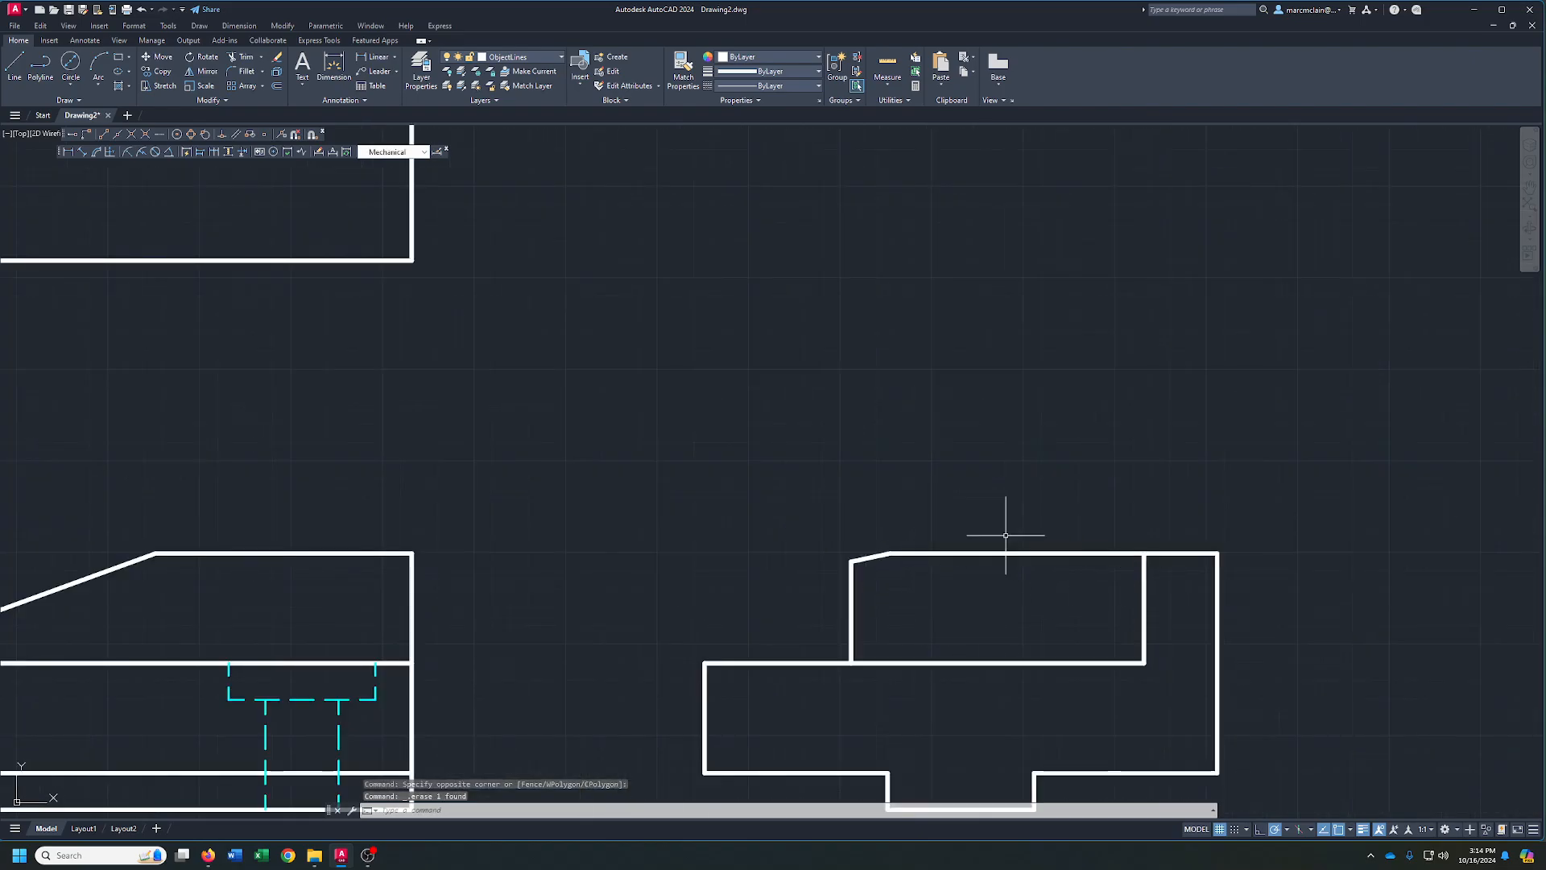
pyautogui.scroll(-6, 1006, 535)
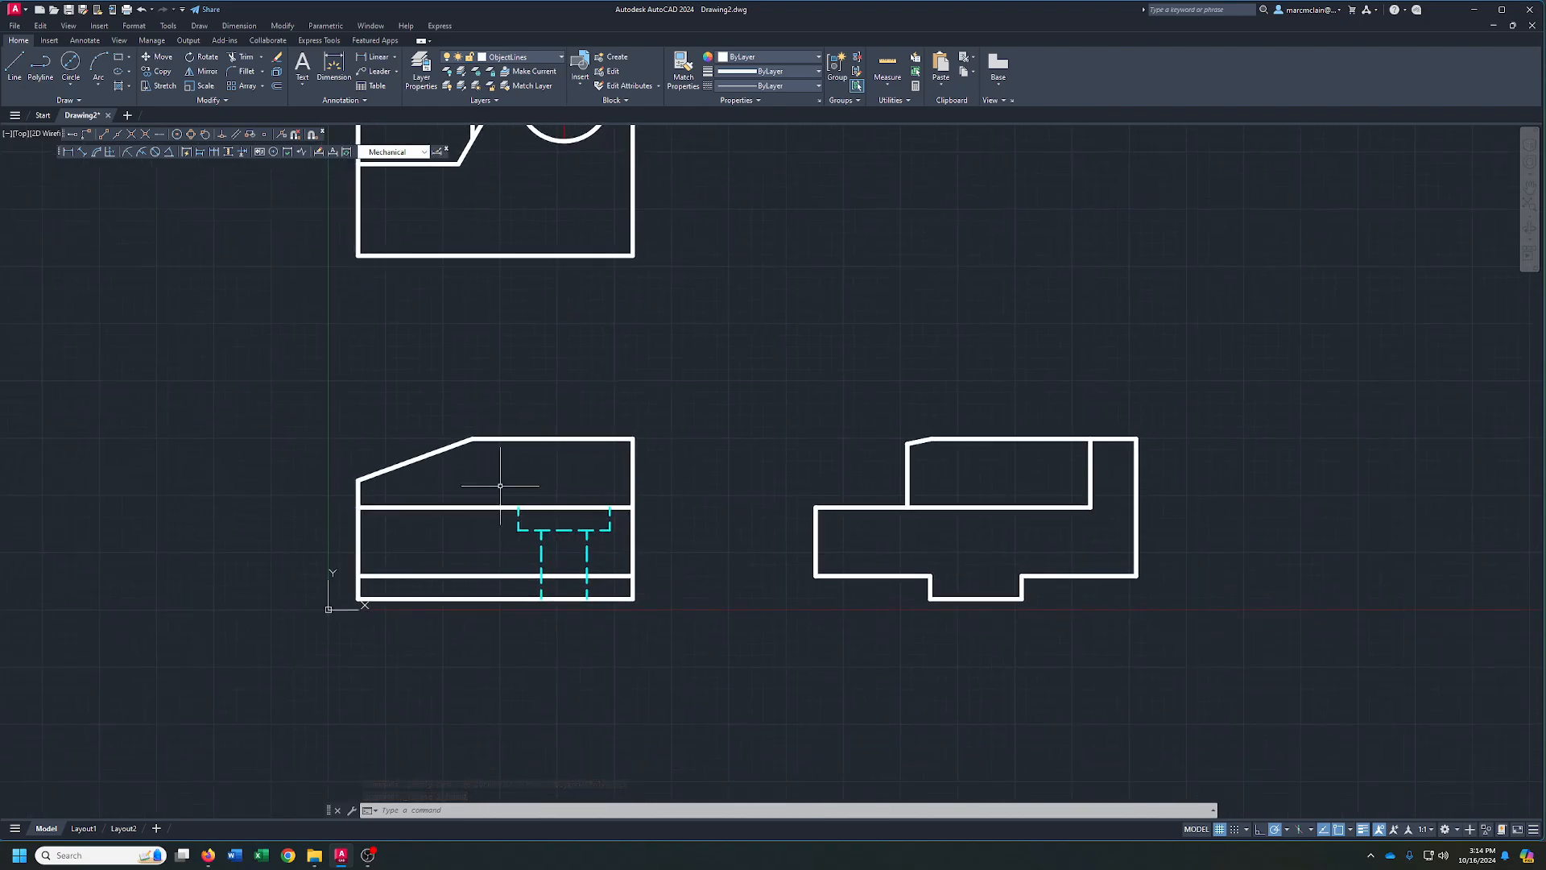
pyautogui.click(498, 488)
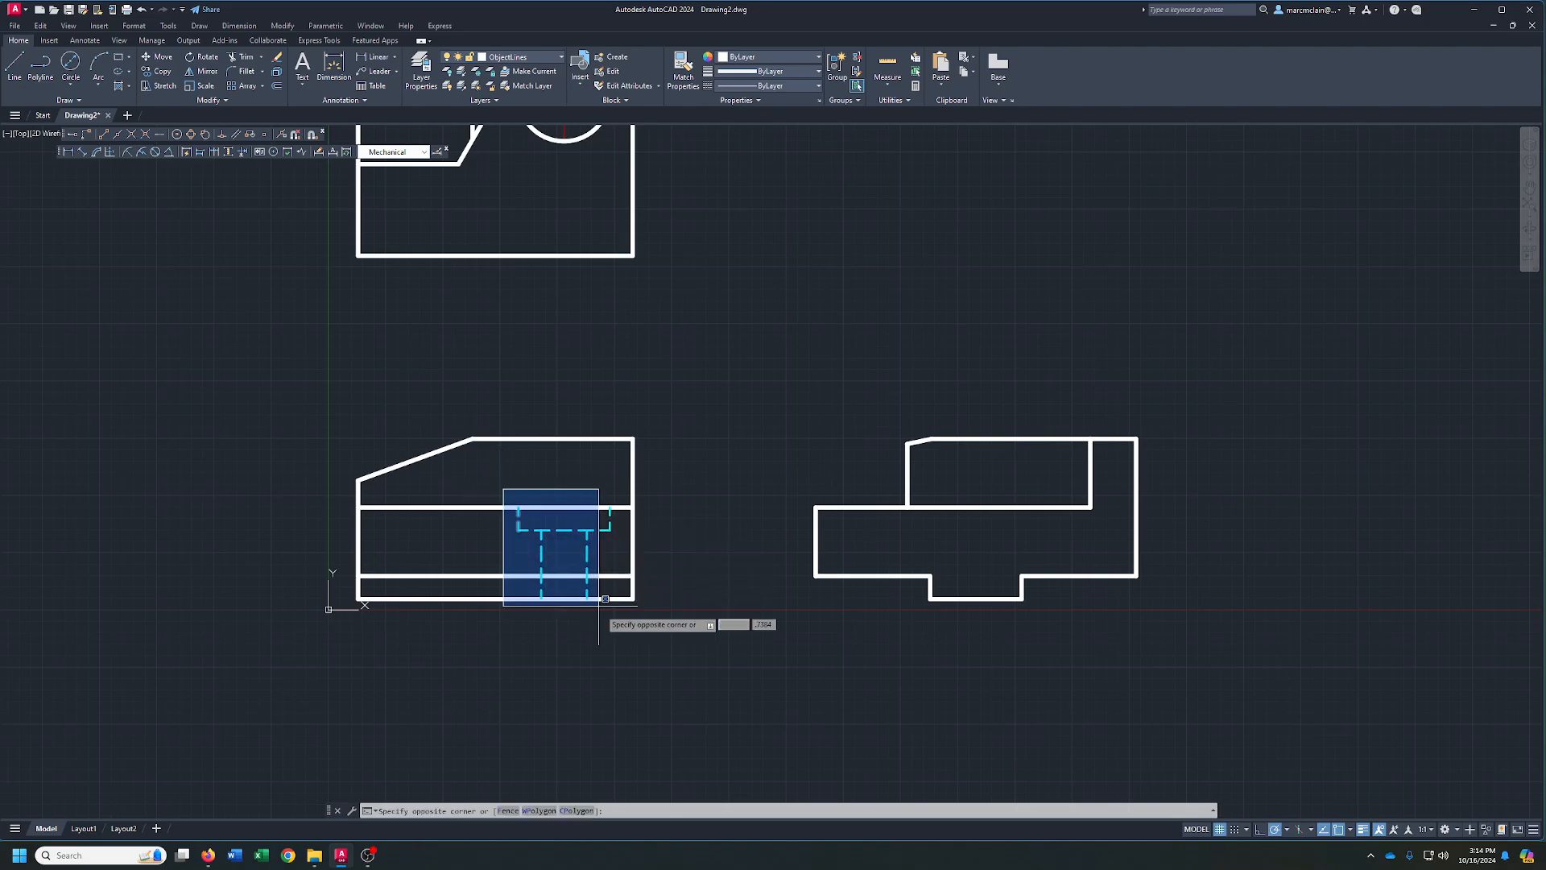
pyautogui.click(624, 627)
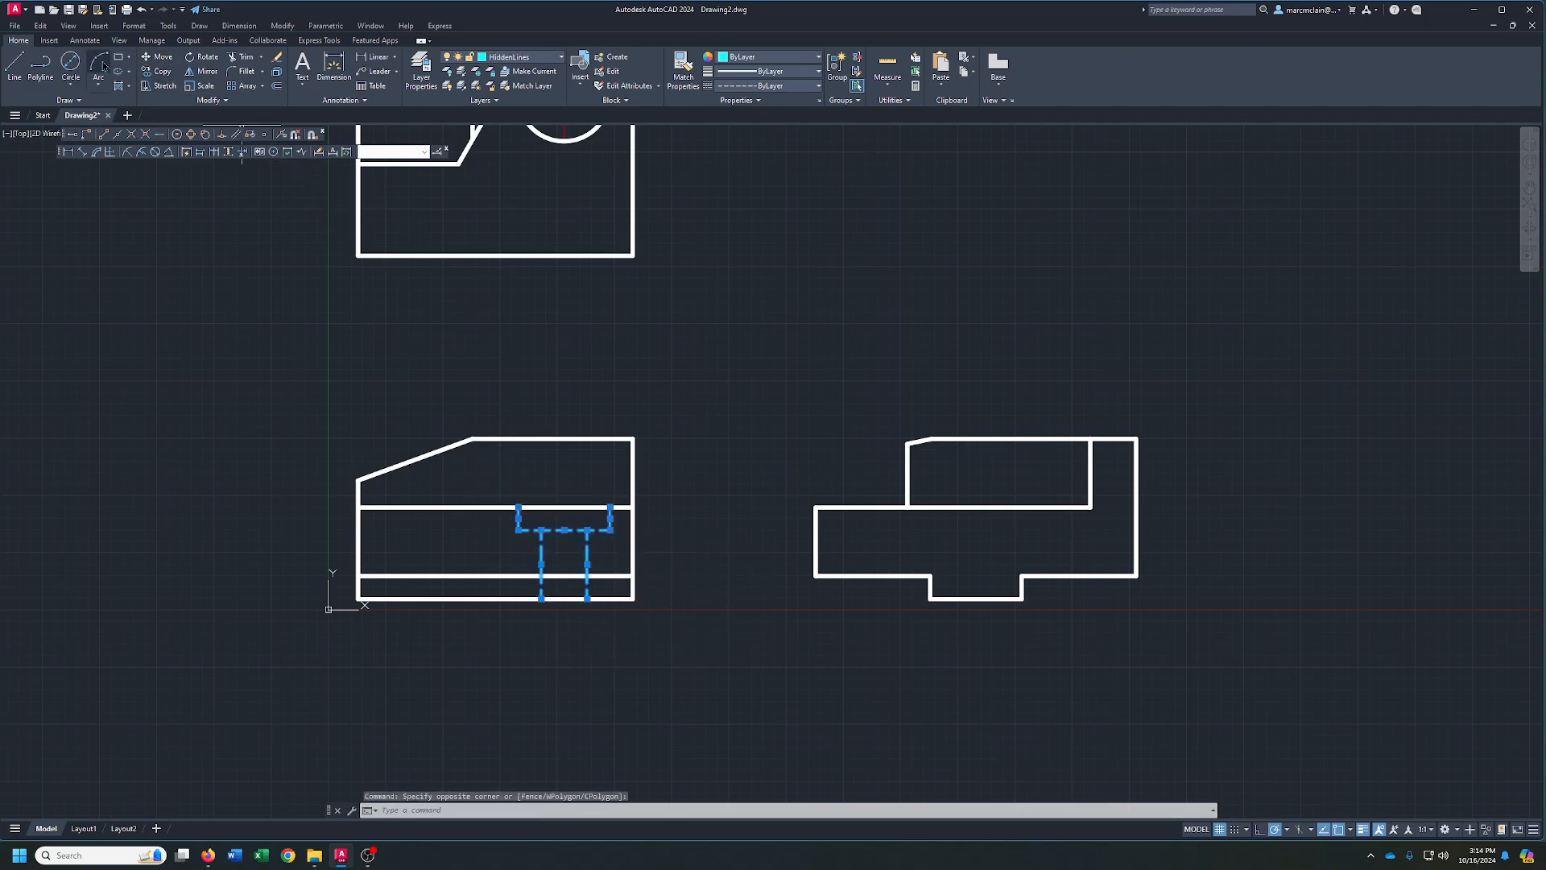
pyautogui.click(178, 72)
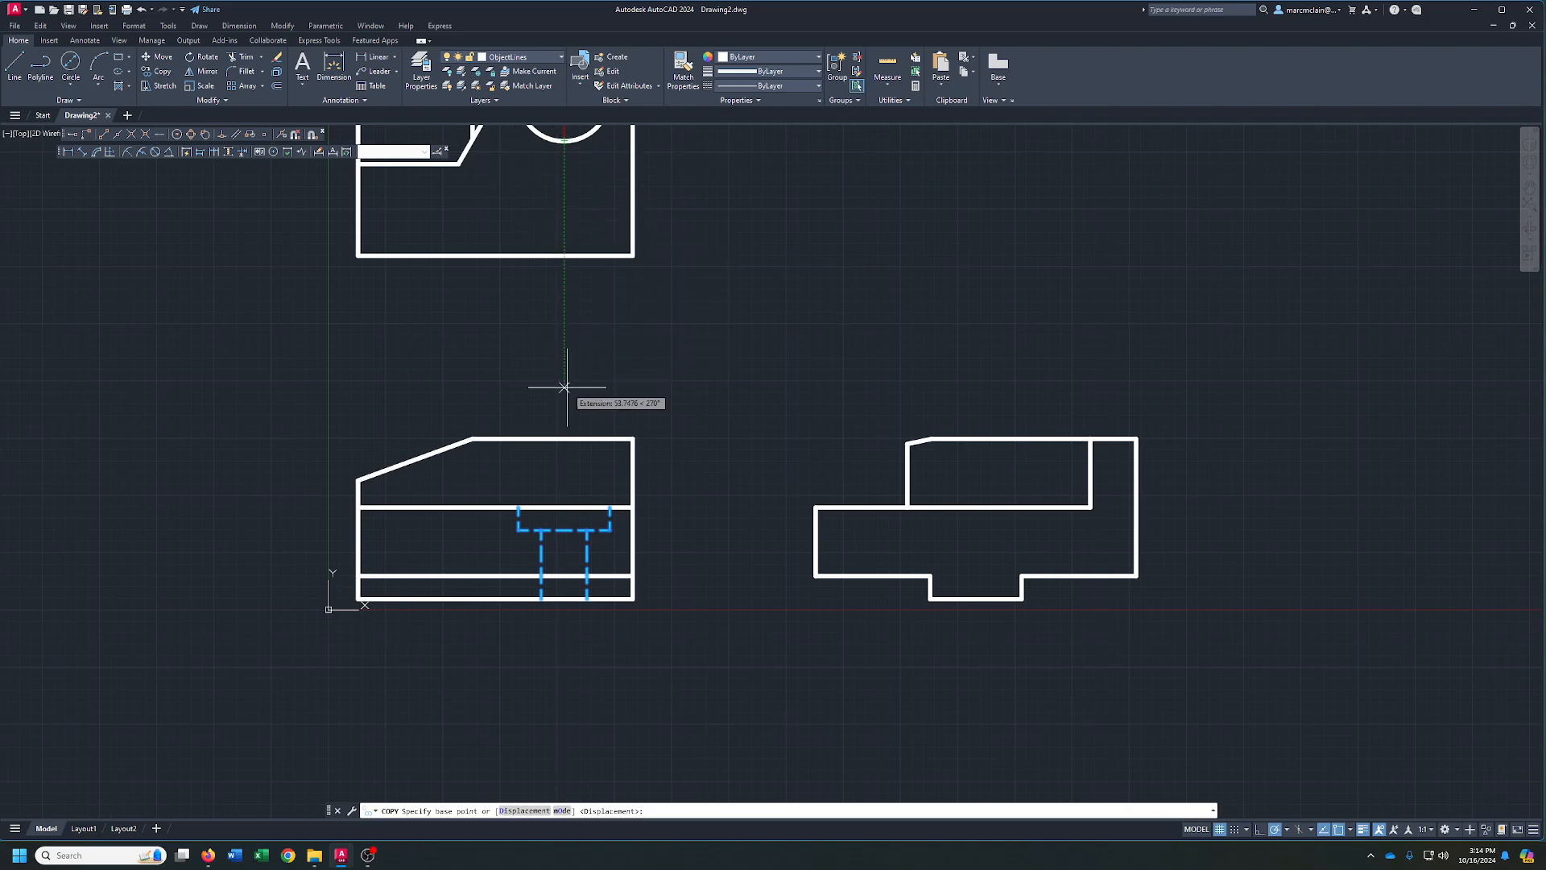
pyautogui.click(564, 598)
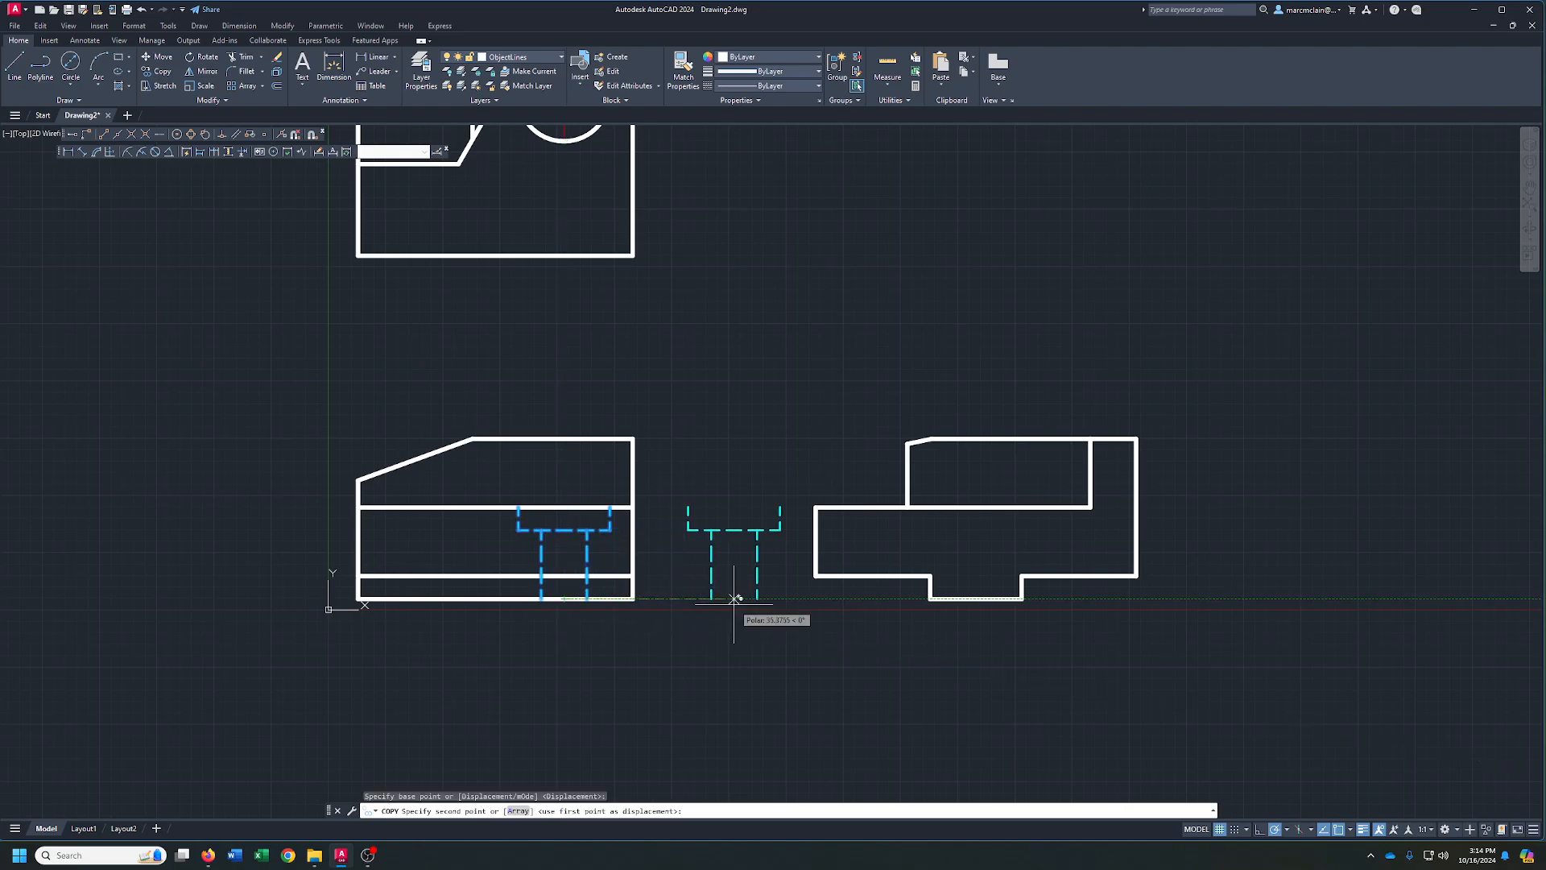
pyautogui.click(976, 598)
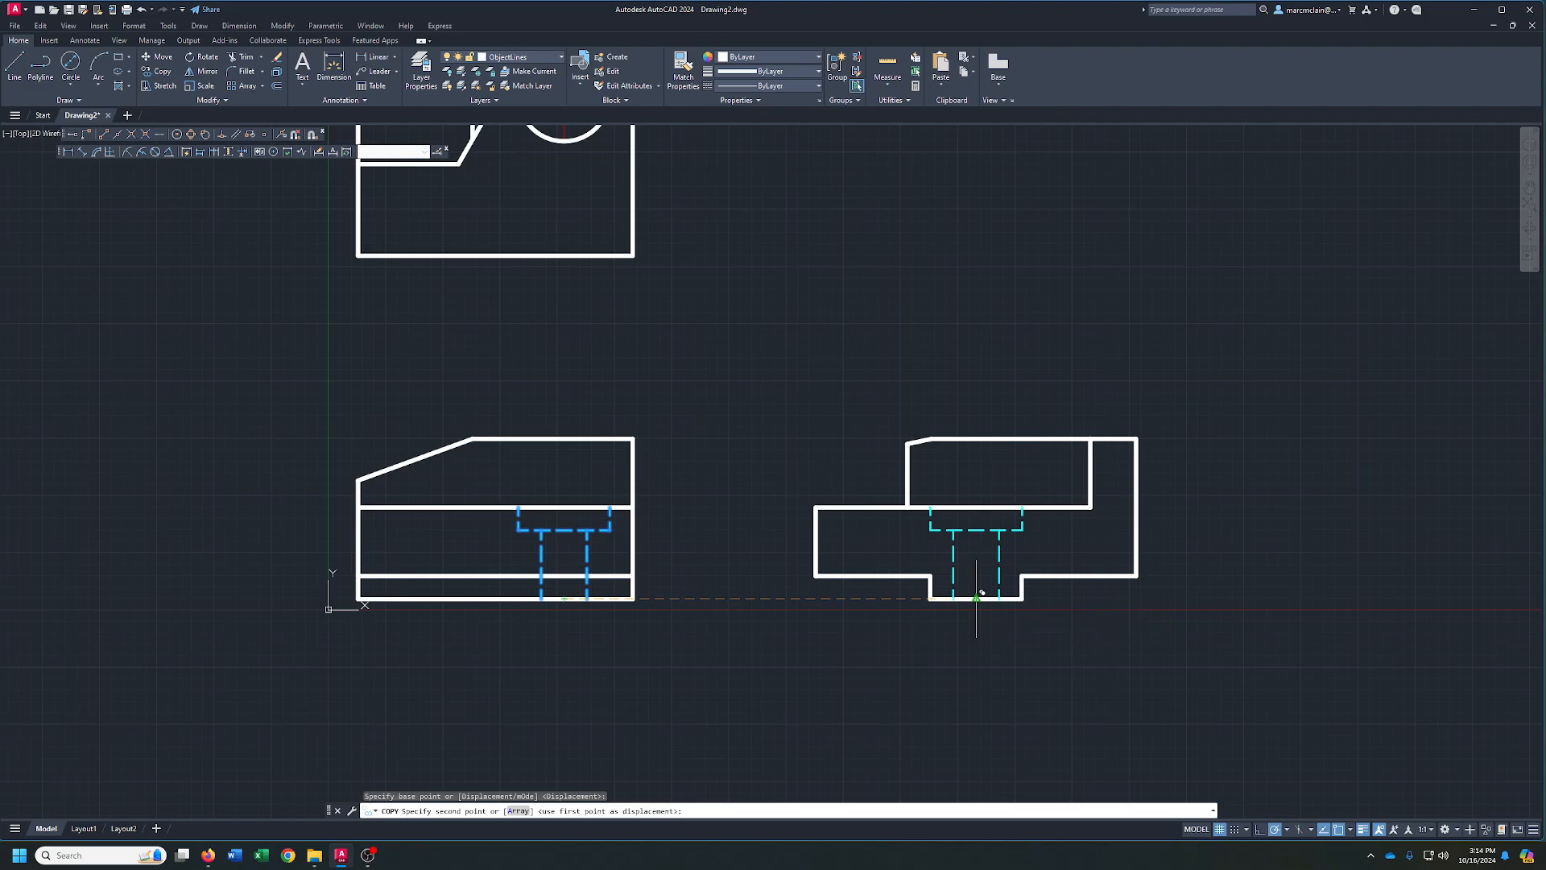
pyautogui.rightClick(783, 665)
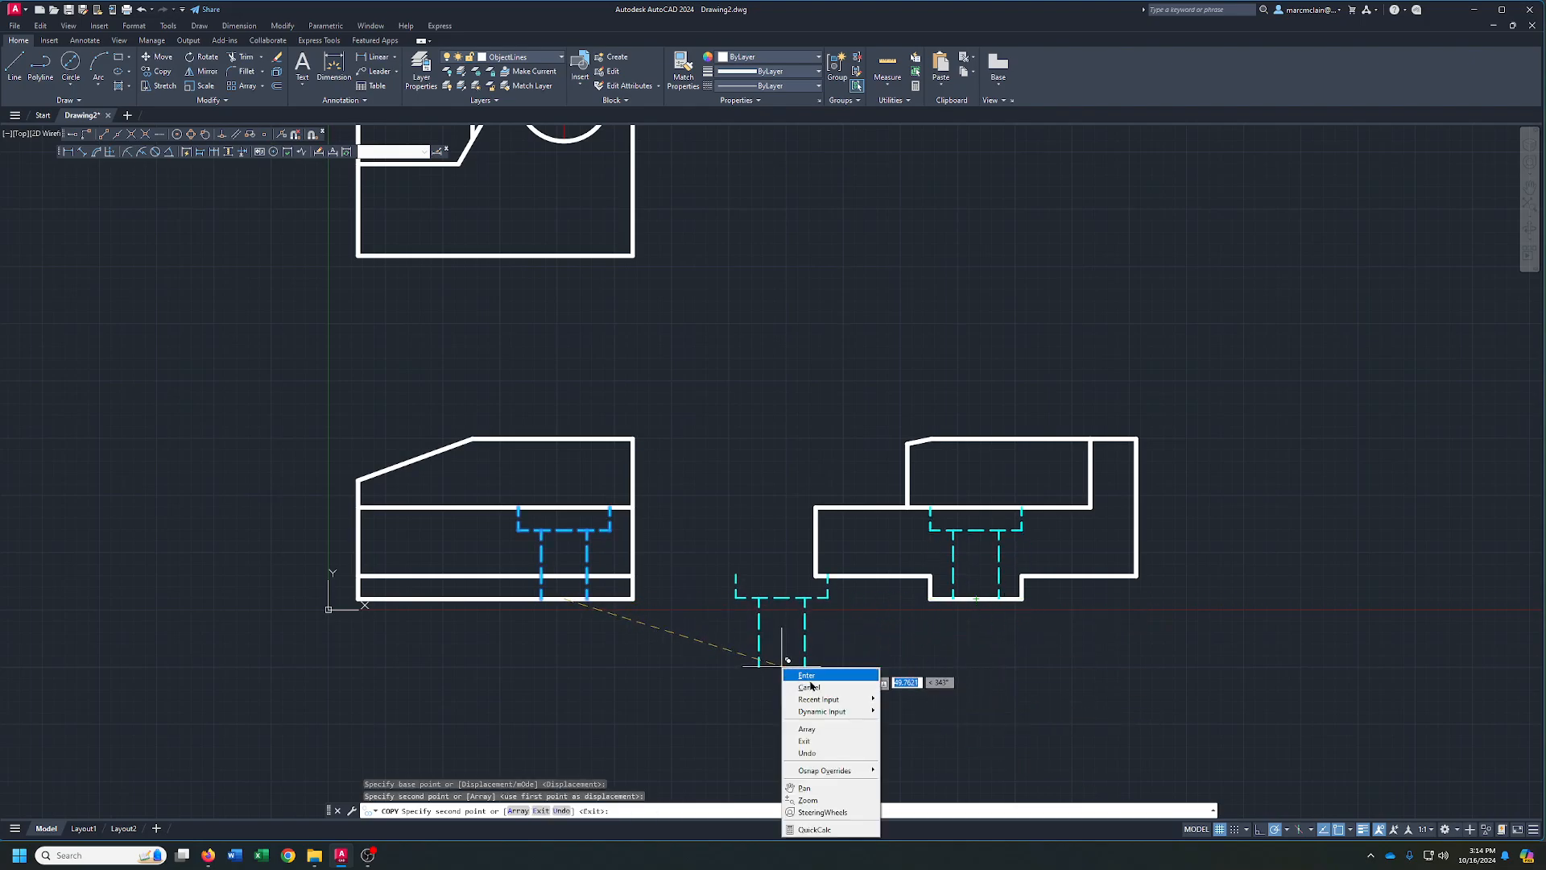
pyautogui.click(810, 670)
# - On the Dimensions layer, add a vertical dimension from the upper view's lower-right corner to the circles' center, placed right of the view
pyautogui.scroll(-2, 805, 496)
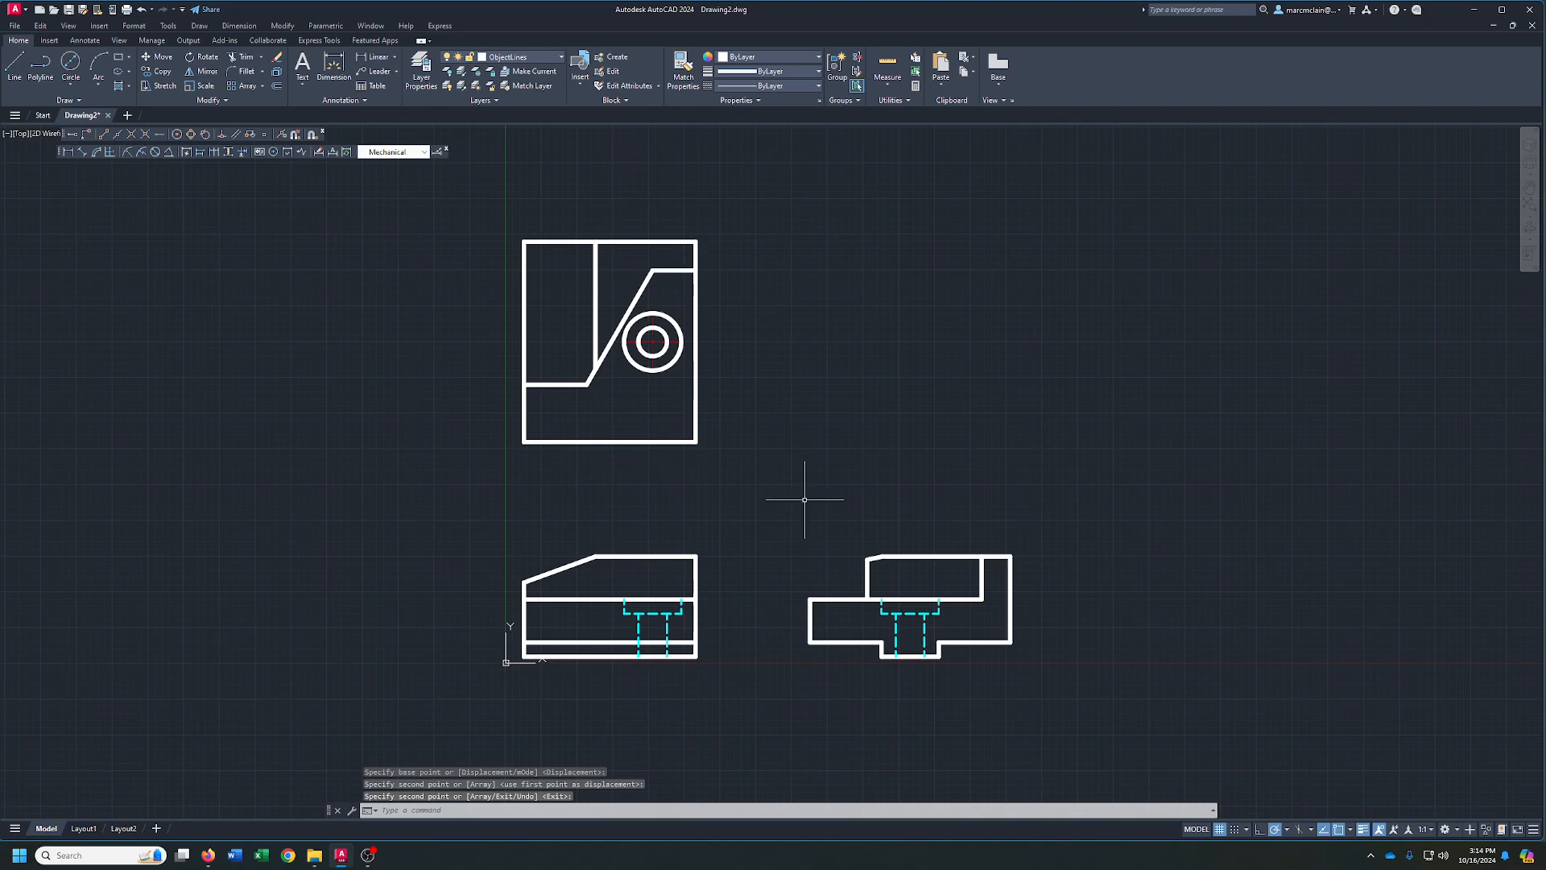
pyautogui.moveTo(805, 499); pyautogui.dragTo(805, 505, button='middle')
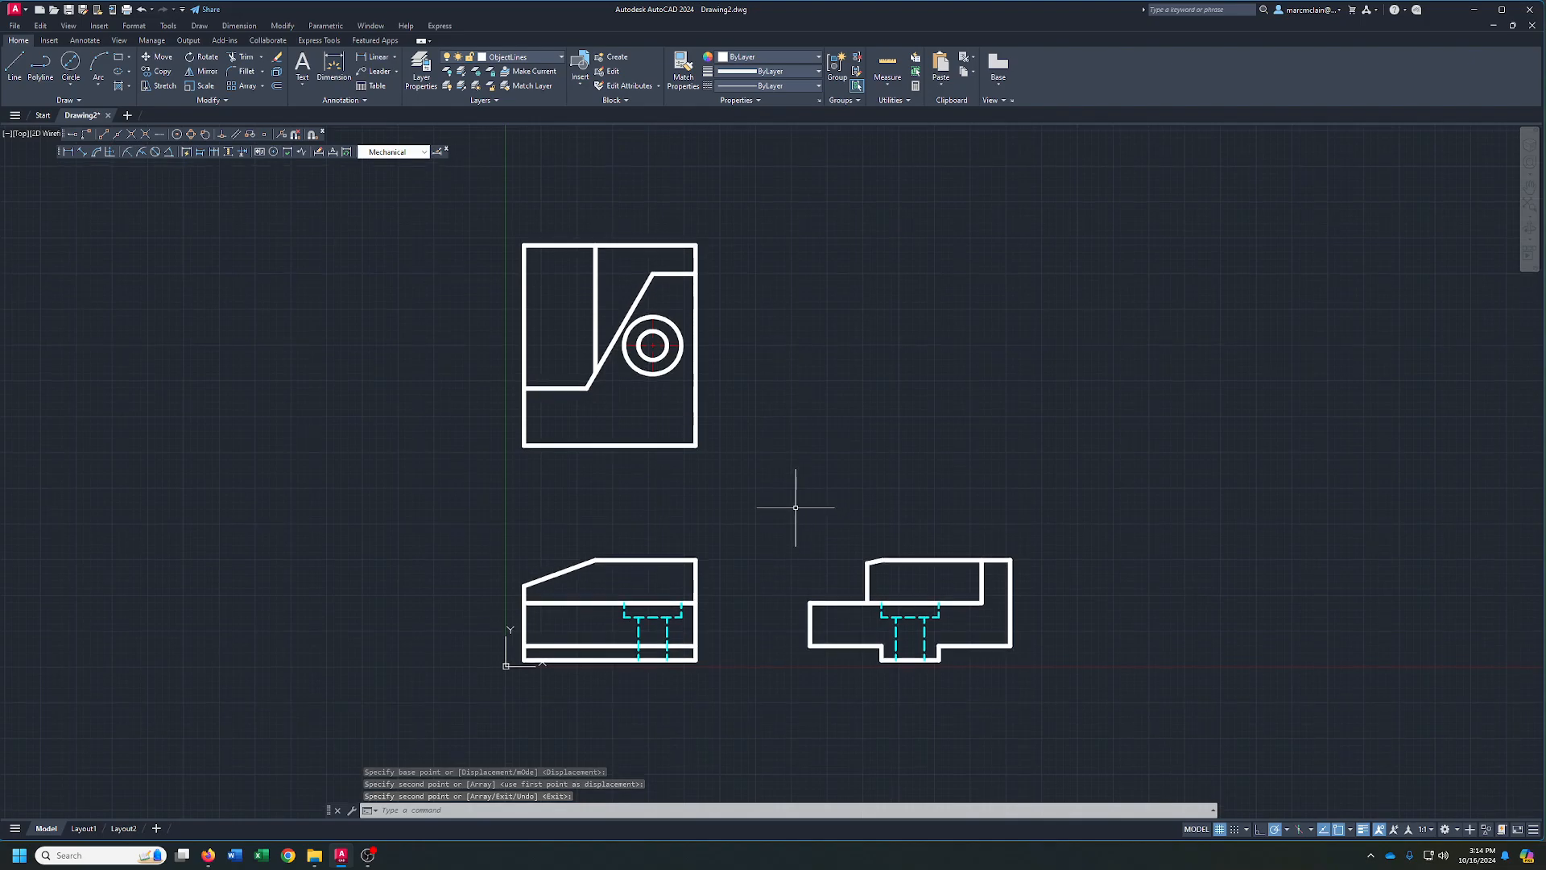
pyautogui.click(553, 60)
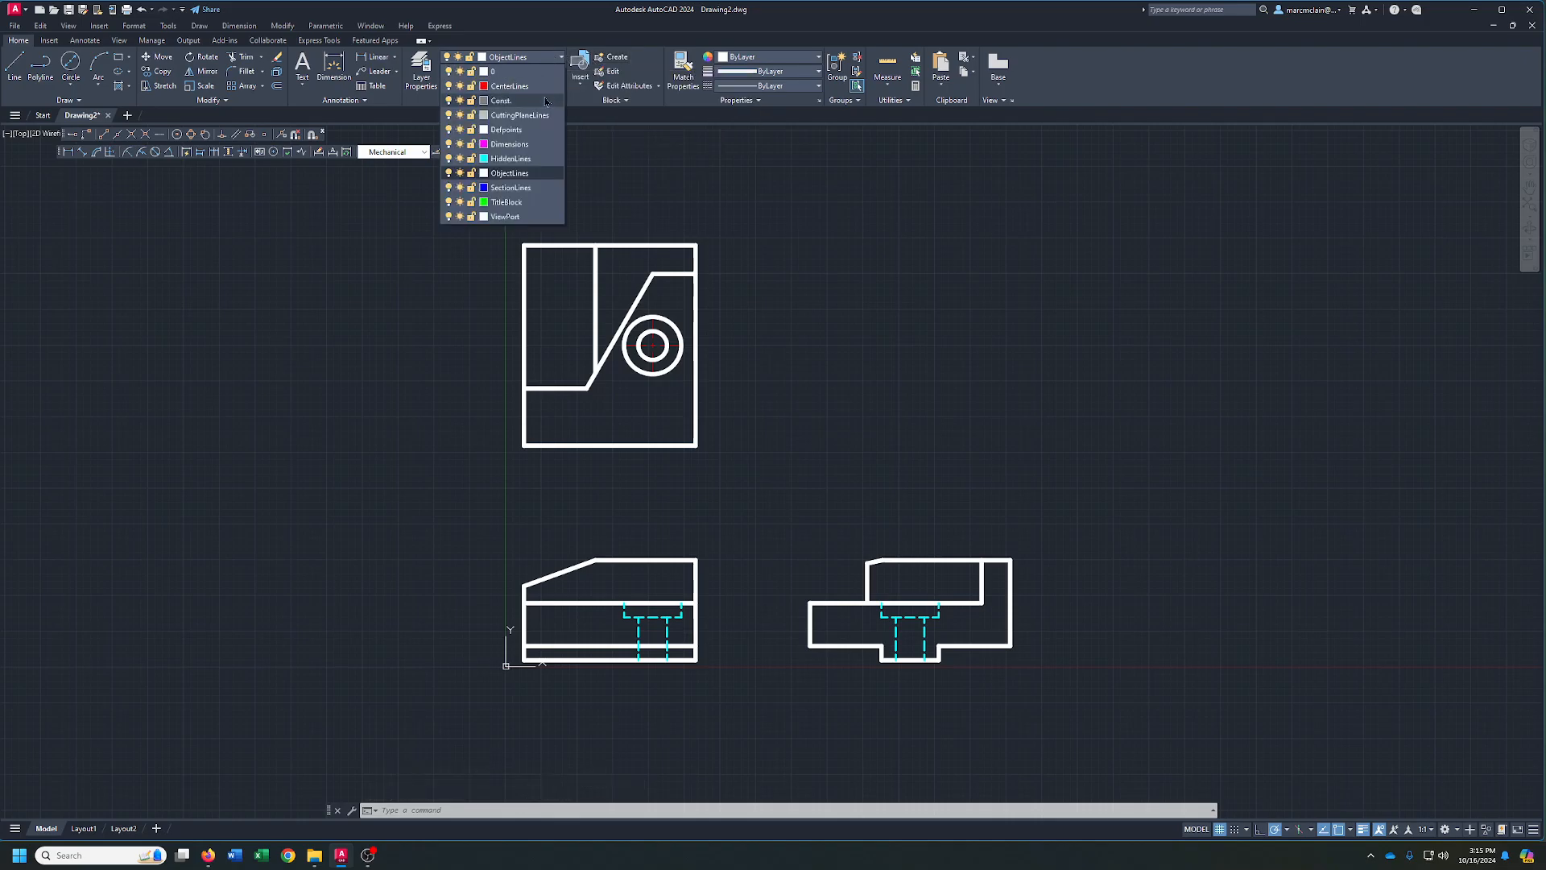
pyautogui.click(499, 145)
pyautogui.click(377, 57)
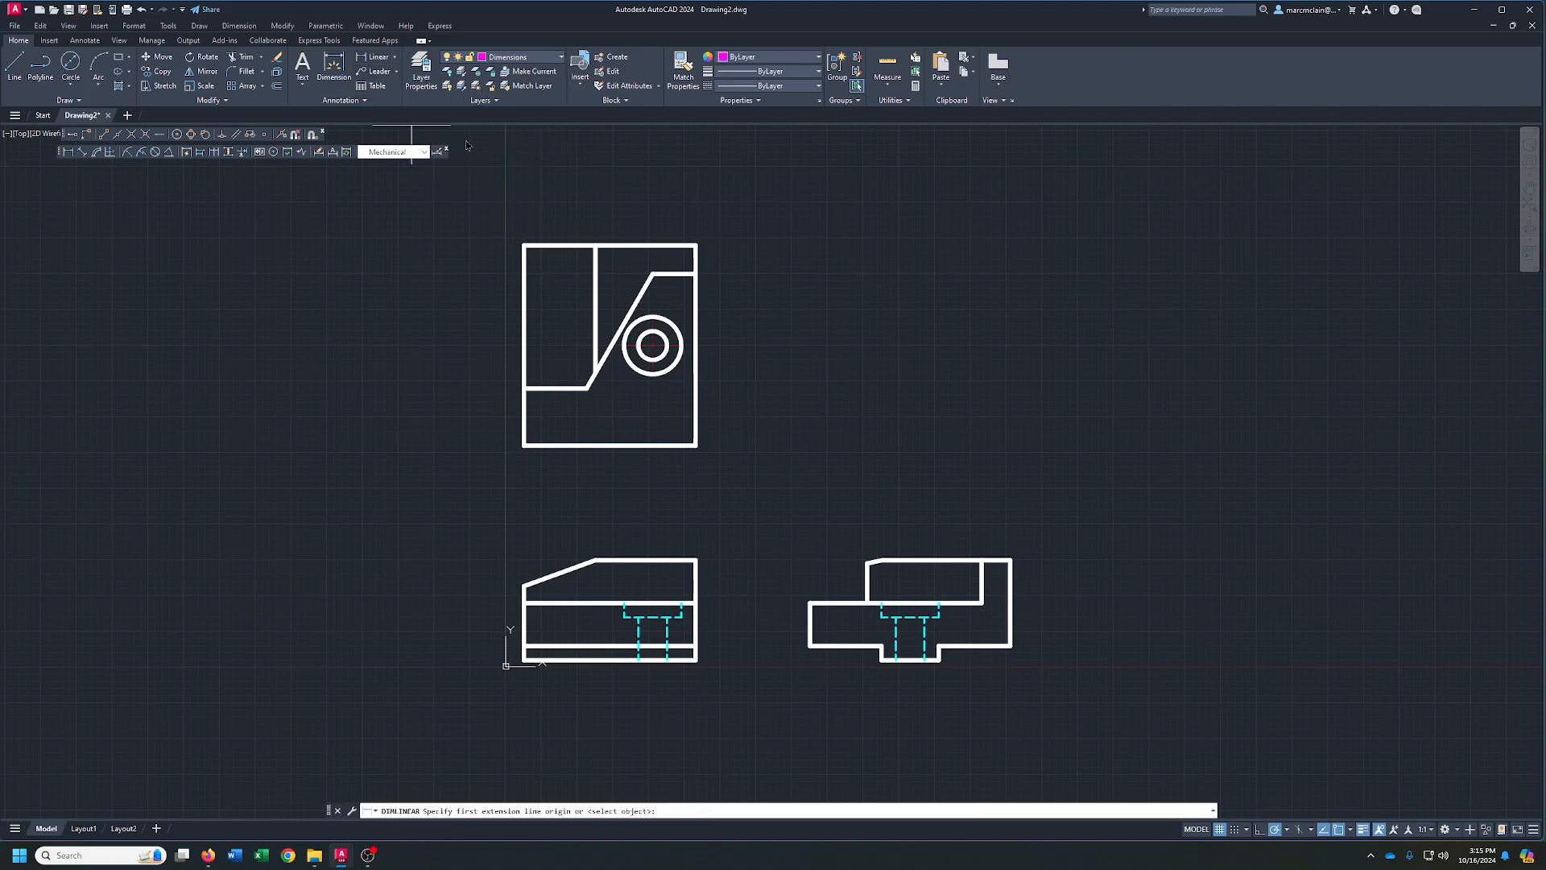
pyautogui.click(696, 445)
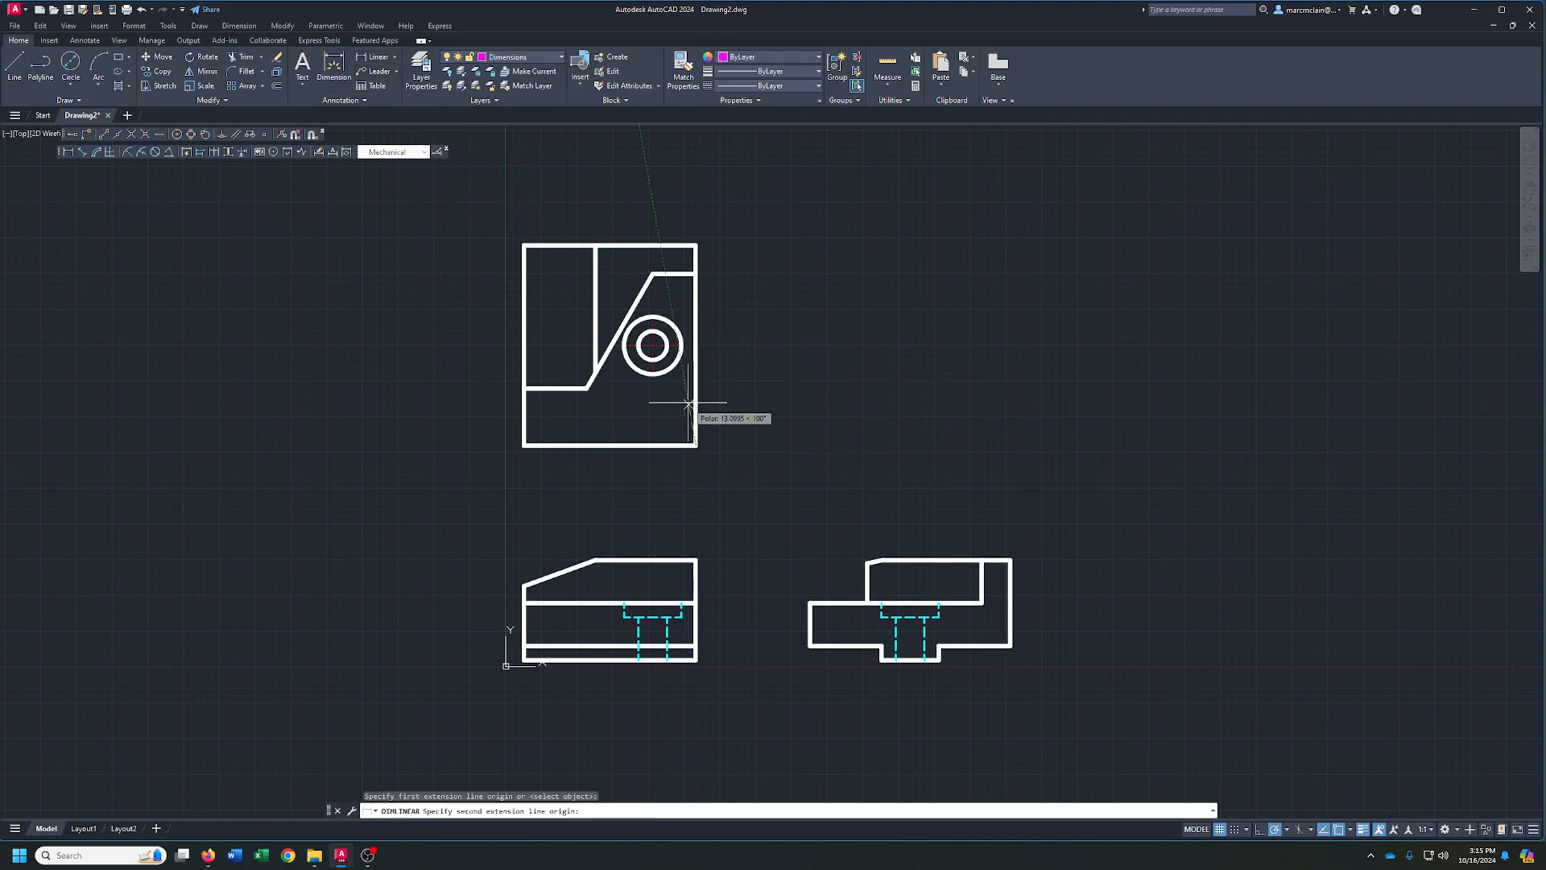
pyautogui.click(653, 346)
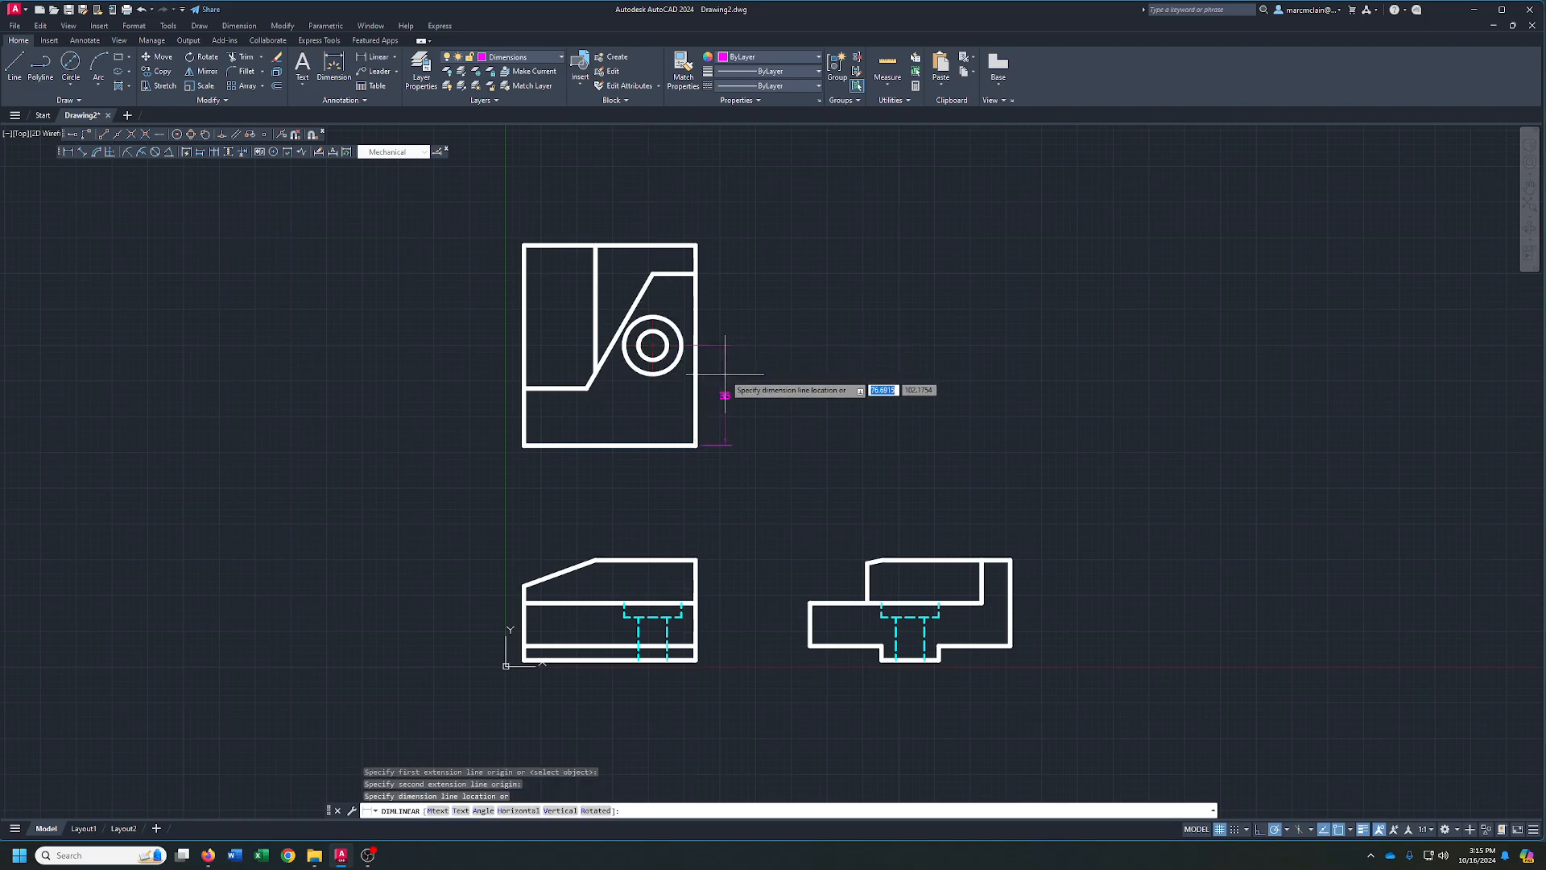
pyautogui.click(725, 374)
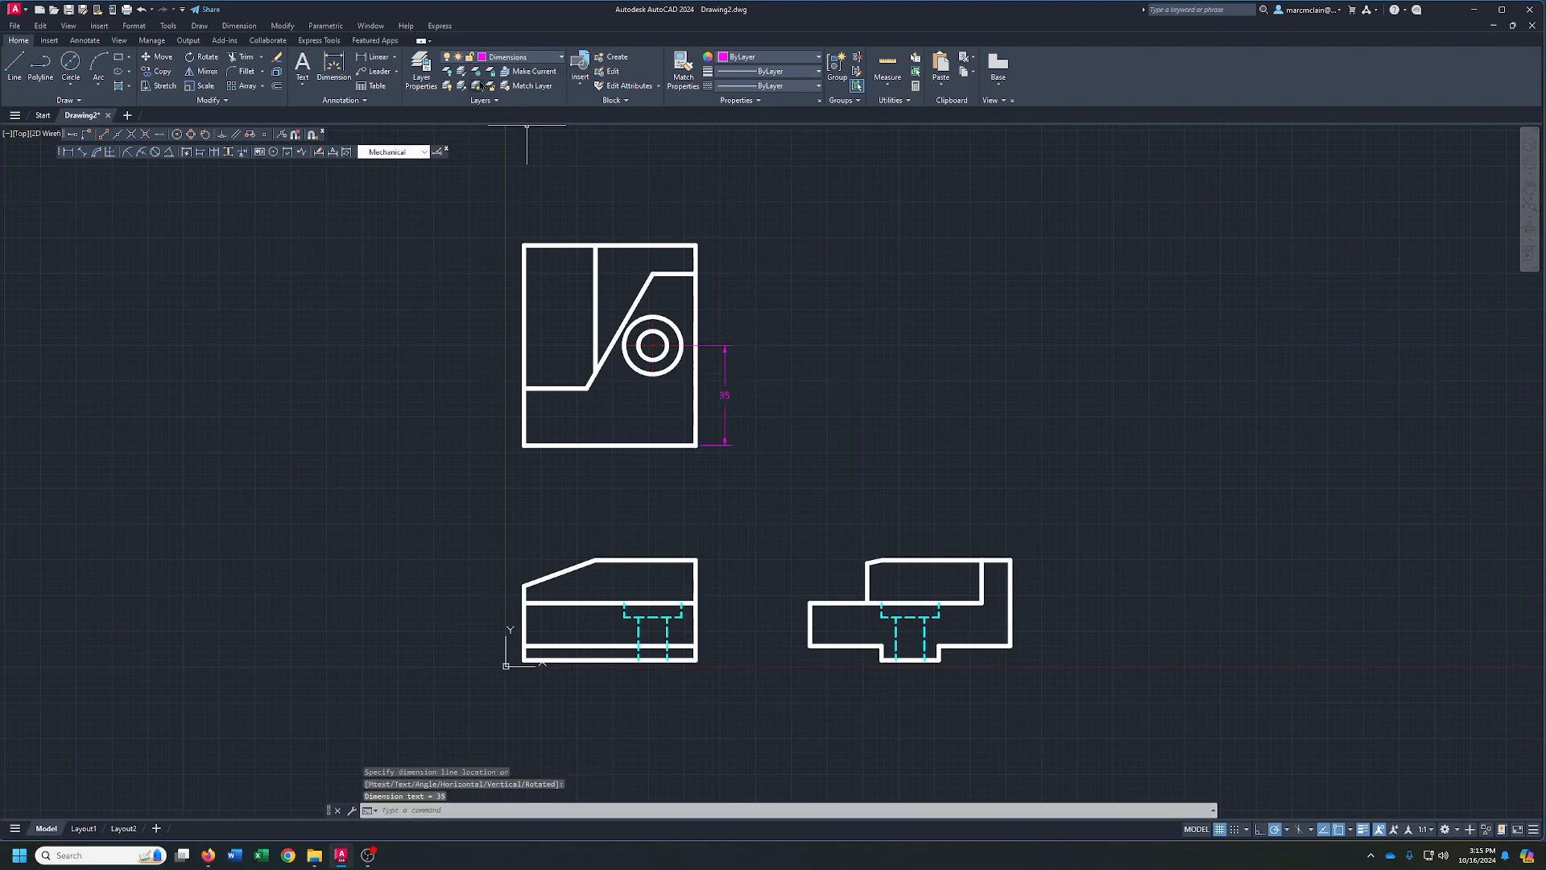
# - Dimension the vertical distance from the upper view's top-right corner to the short horizontal edge, and center its text between the extension lines
pyautogui.click(375, 63)
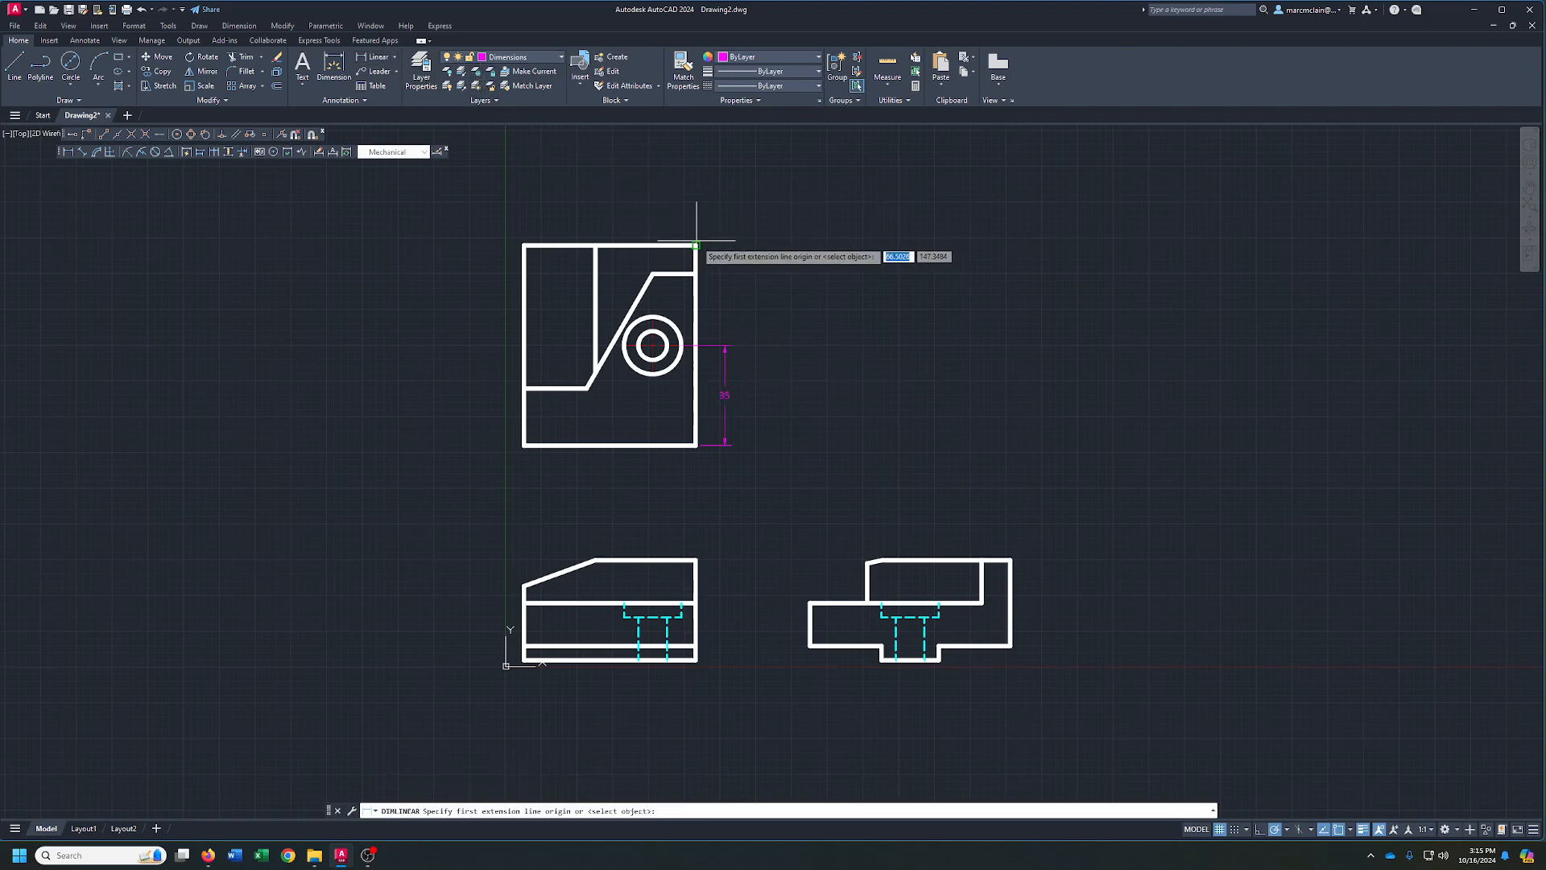
pyautogui.click(696, 245)
pyautogui.click(696, 274)
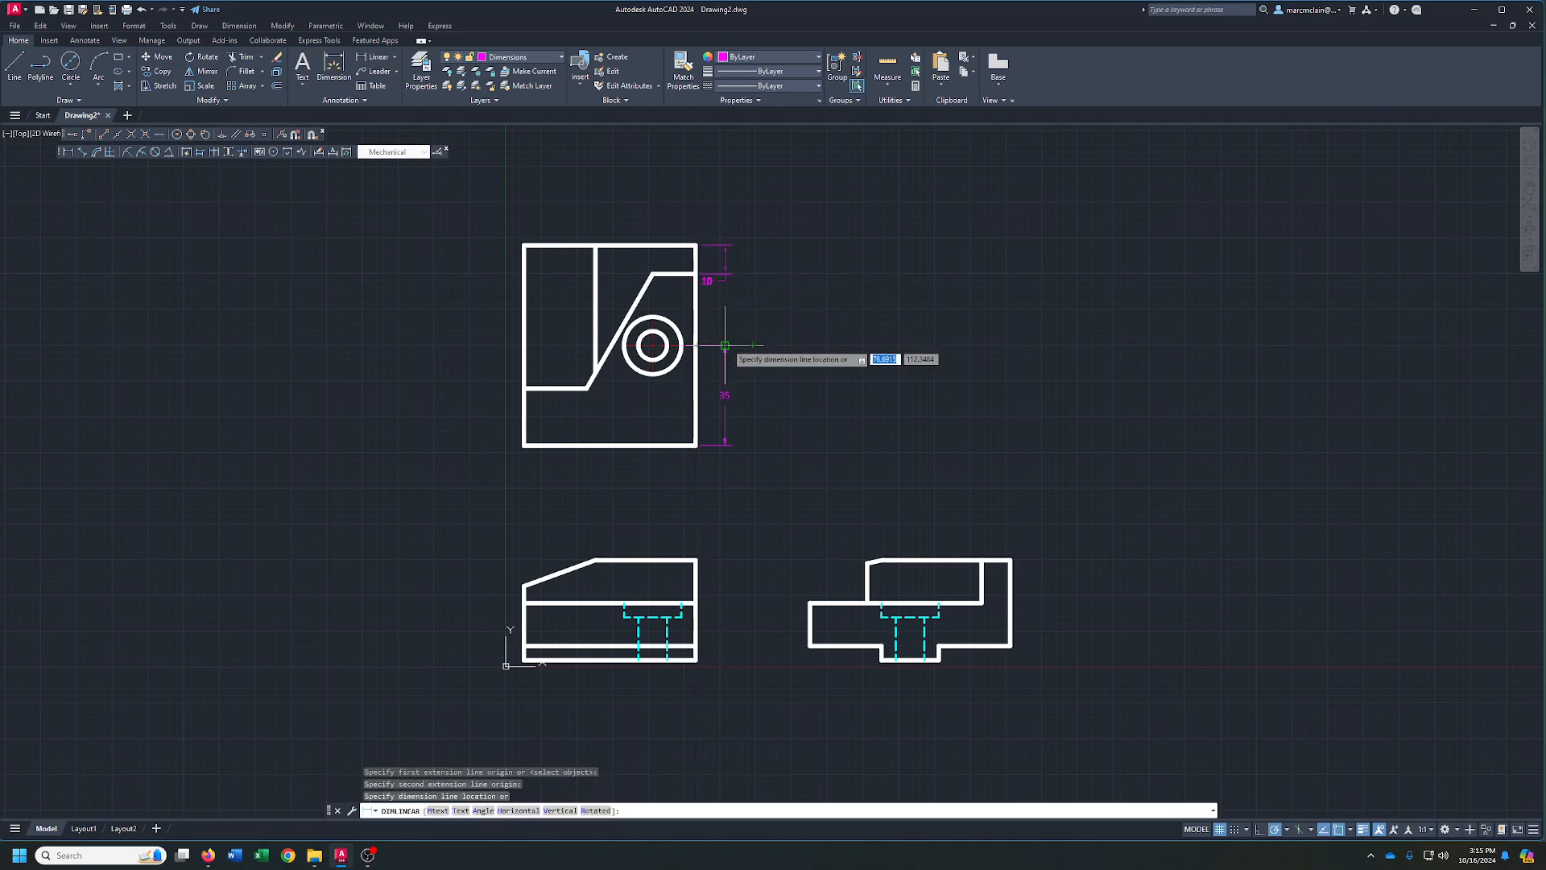
pyautogui.click(724, 344)
pyautogui.scroll(4, 710, 277)
pyautogui.click(706, 282)
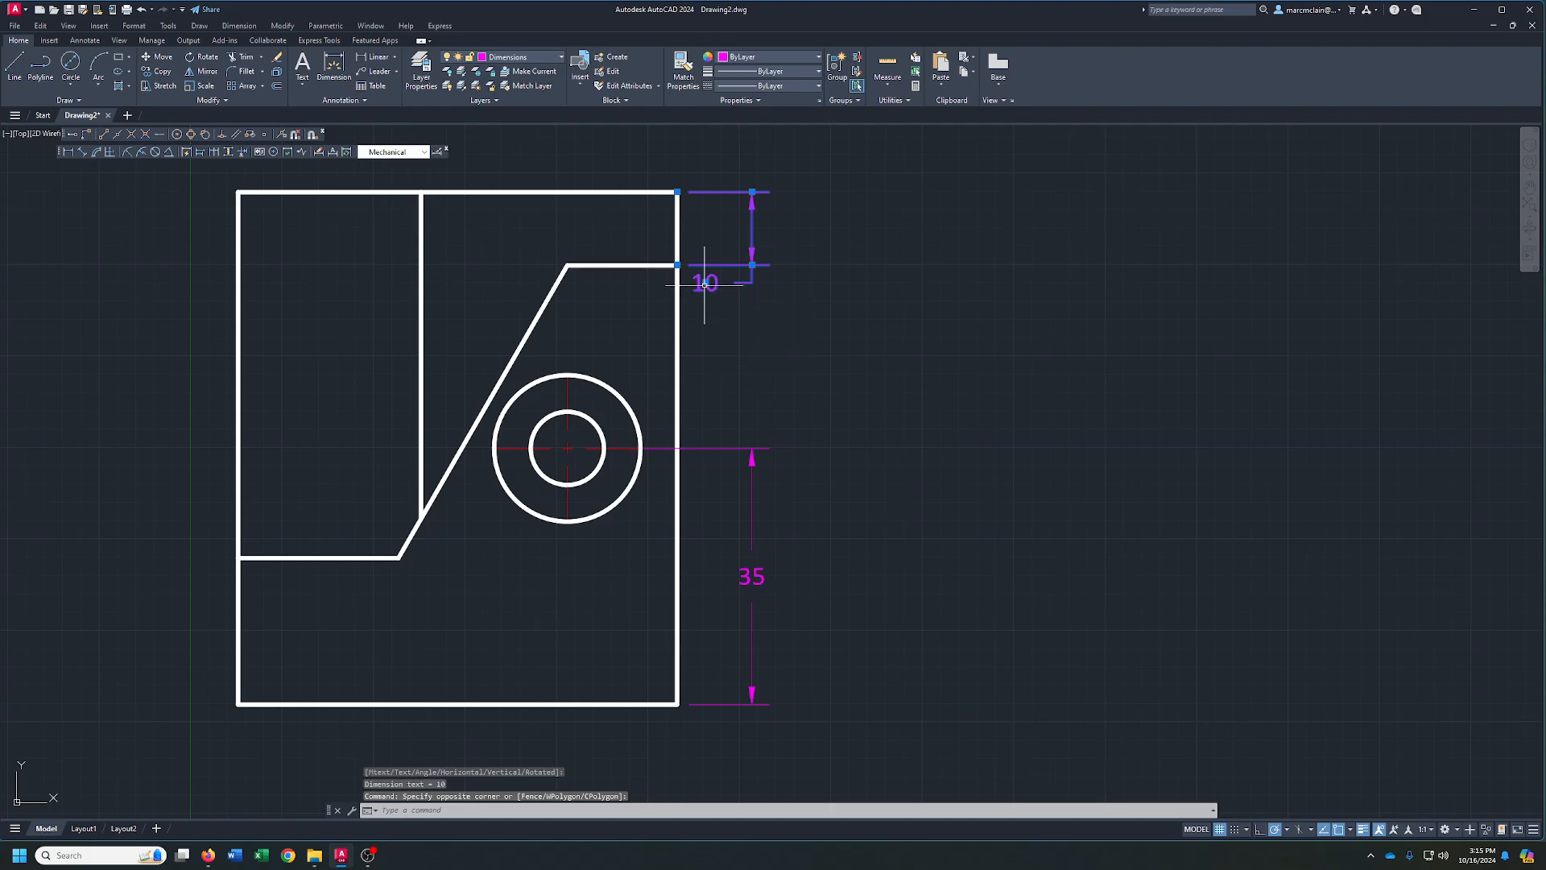
pyautogui.click(705, 283)
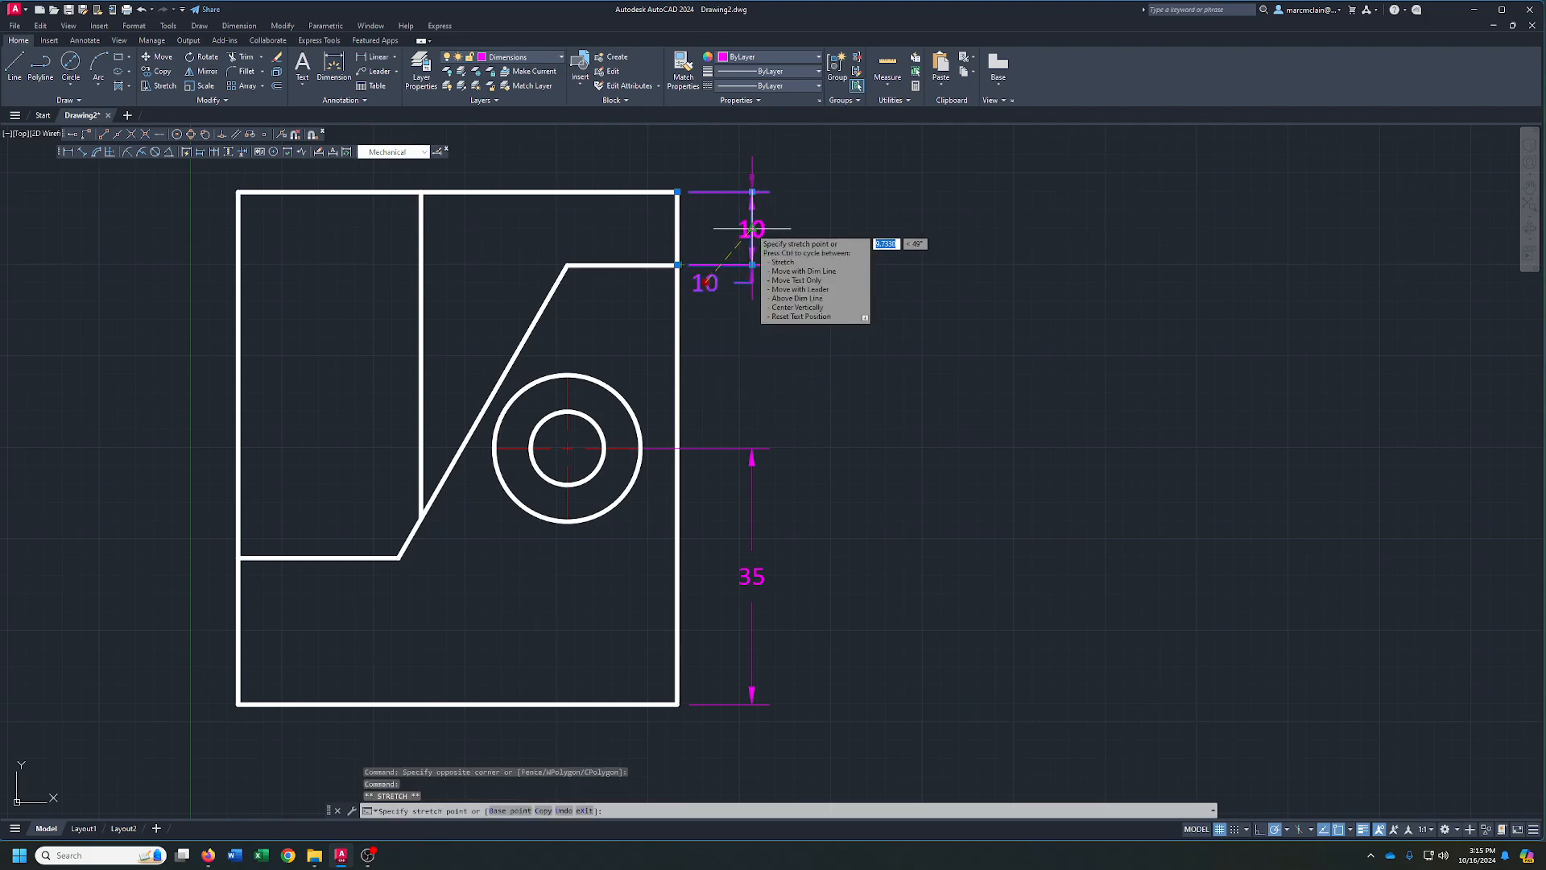
pyautogui.press('Escape')
# - Dimension the upper view's overall height along its right side, outside the two existing vertical dimensions
pyautogui.click(378, 56)
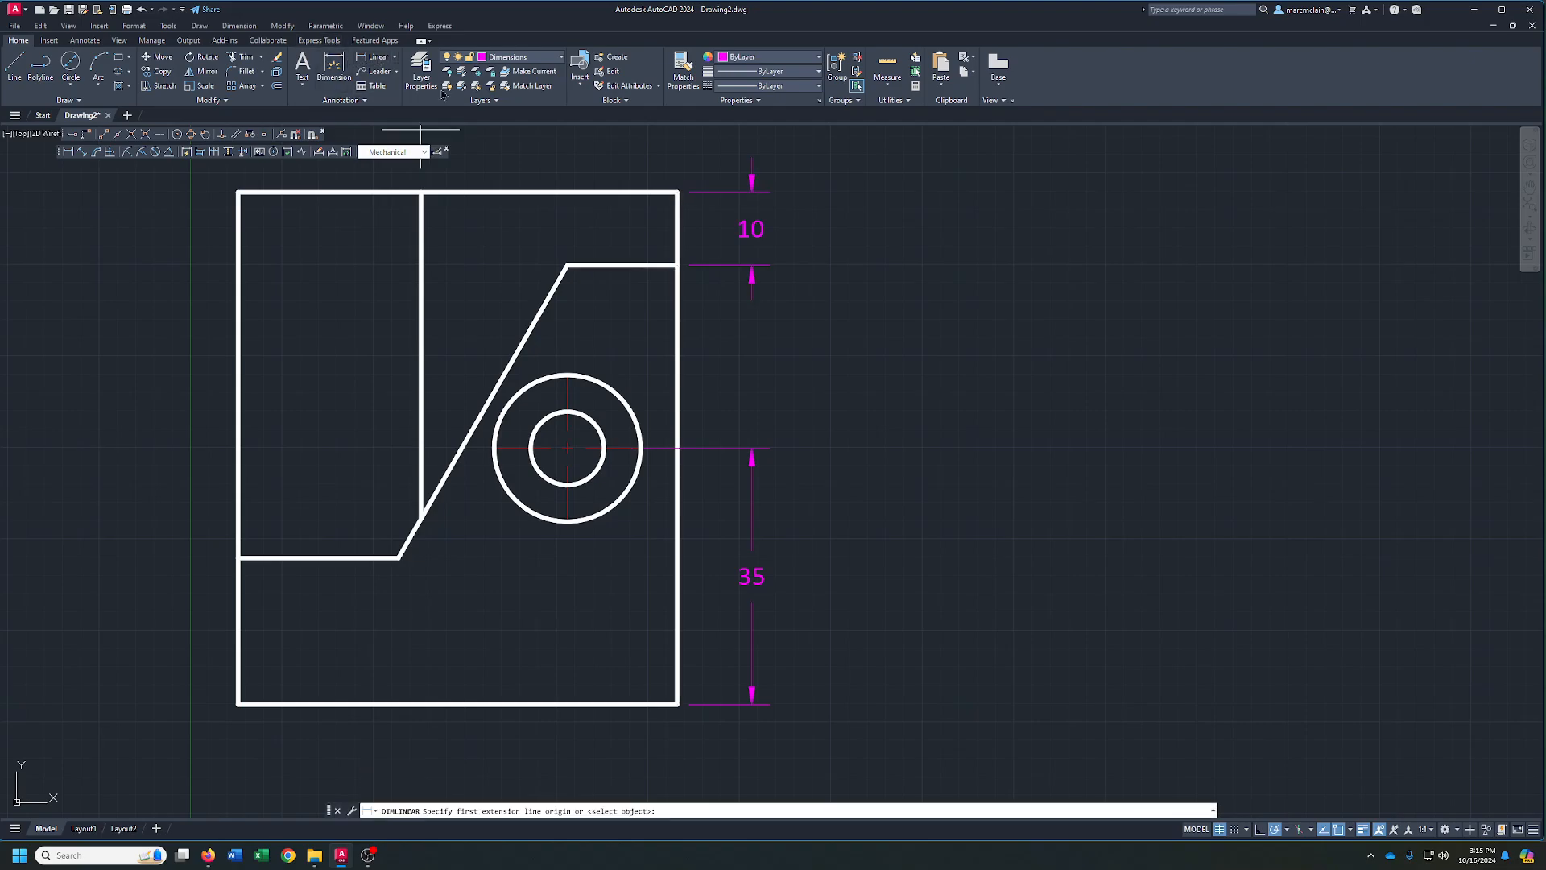
pyautogui.click(678, 192)
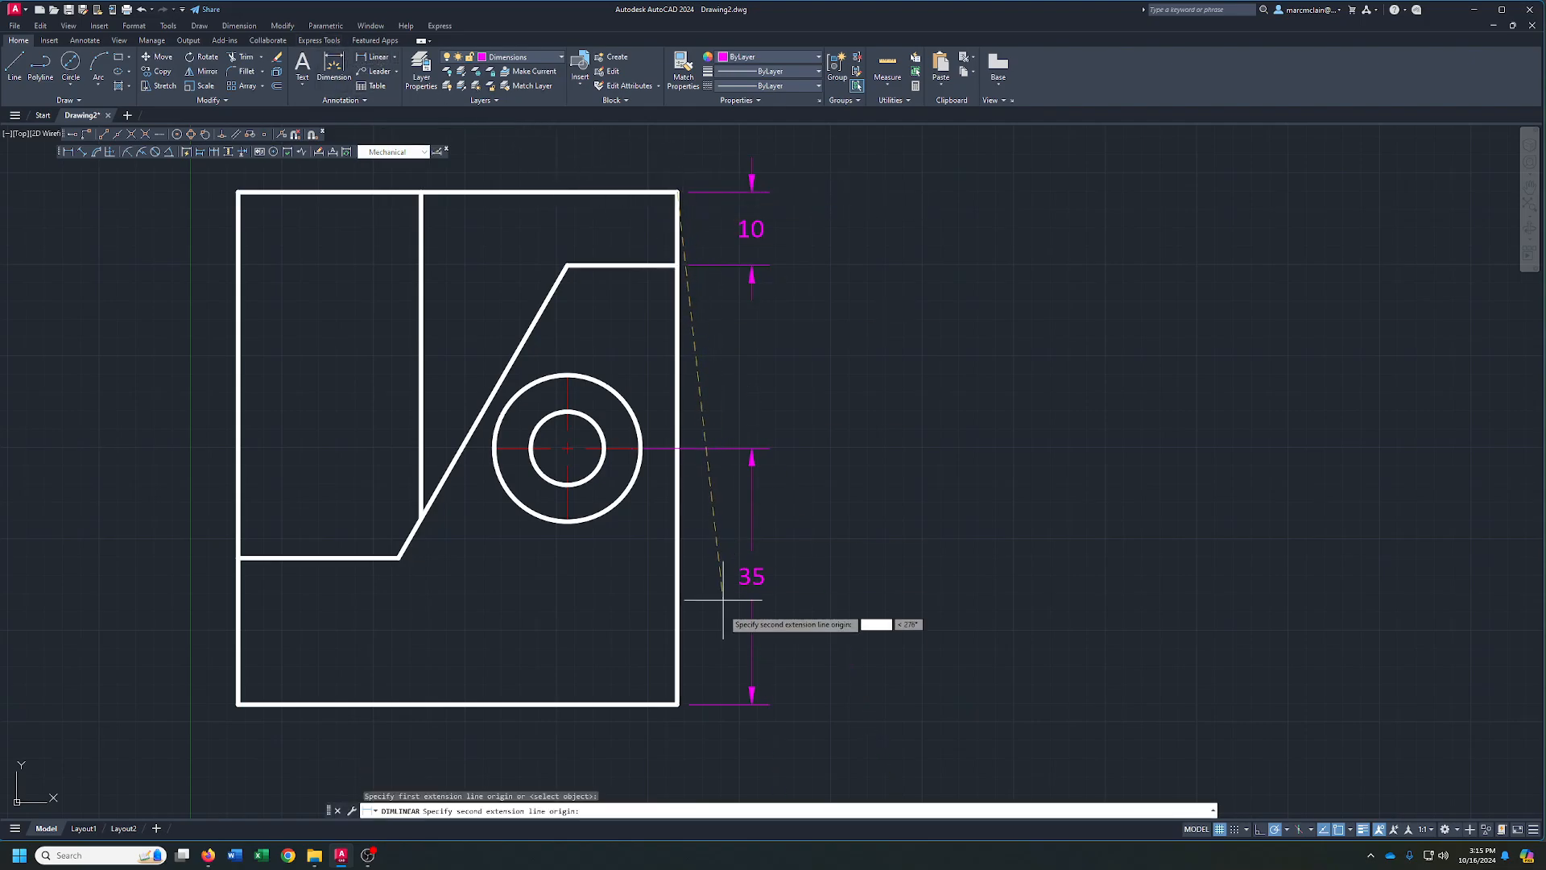
pyautogui.click(678, 704)
pyautogui.click(810, 665)
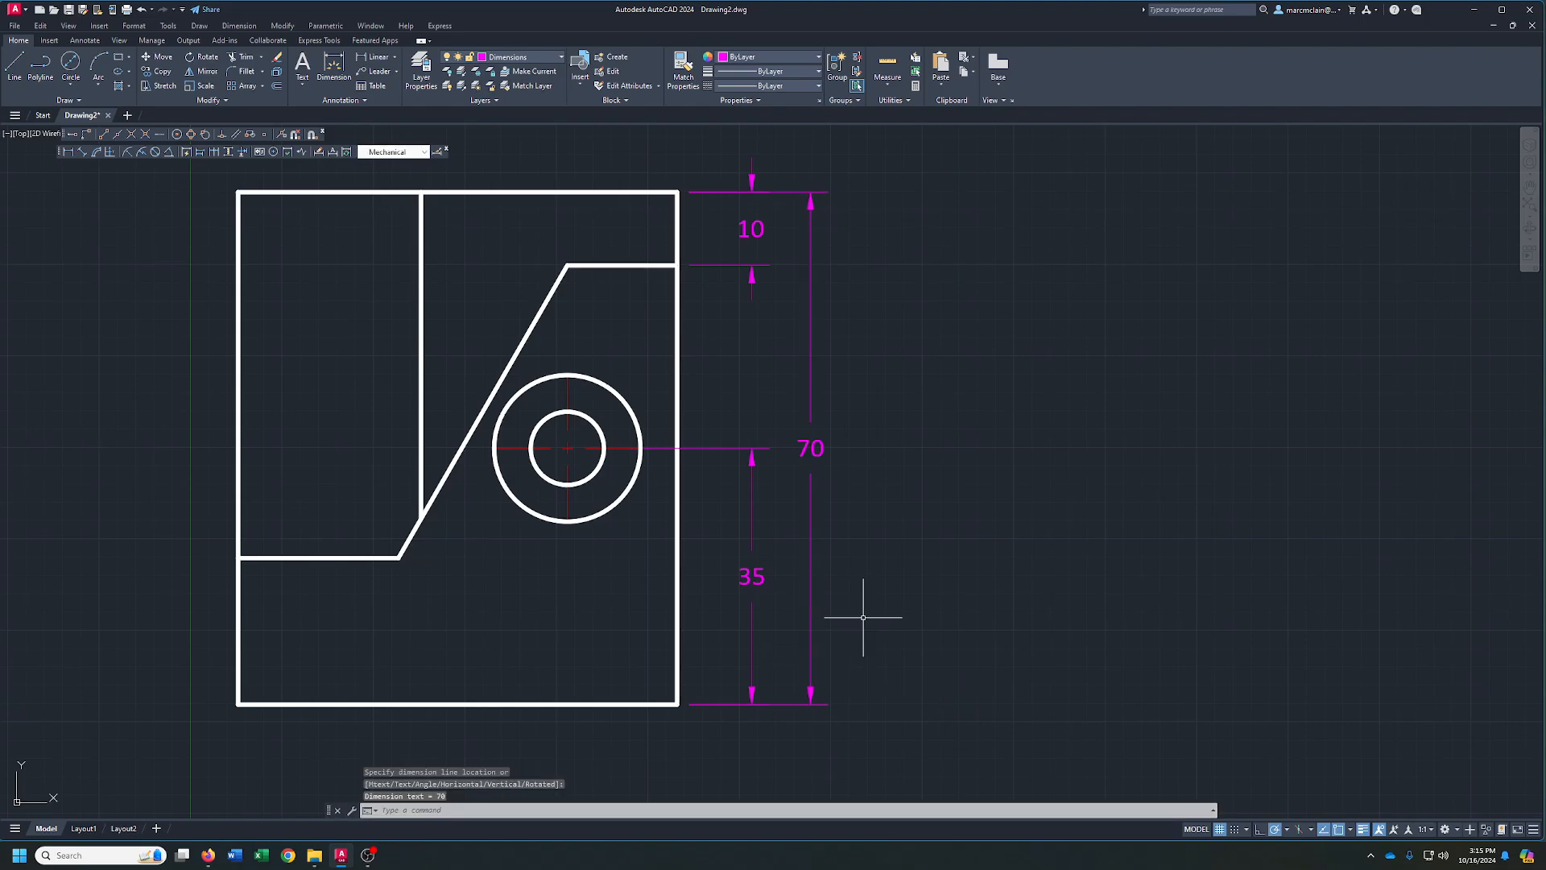
# - Add a horizontal dimension above the upper view from its top-right corner to the top of the inner vertical line
pyautogui.scroll(-2, 1008, 649)
pyautogui.moveTo(1008, 649); pyautogui.dragTo(1049, 552, button='middle')
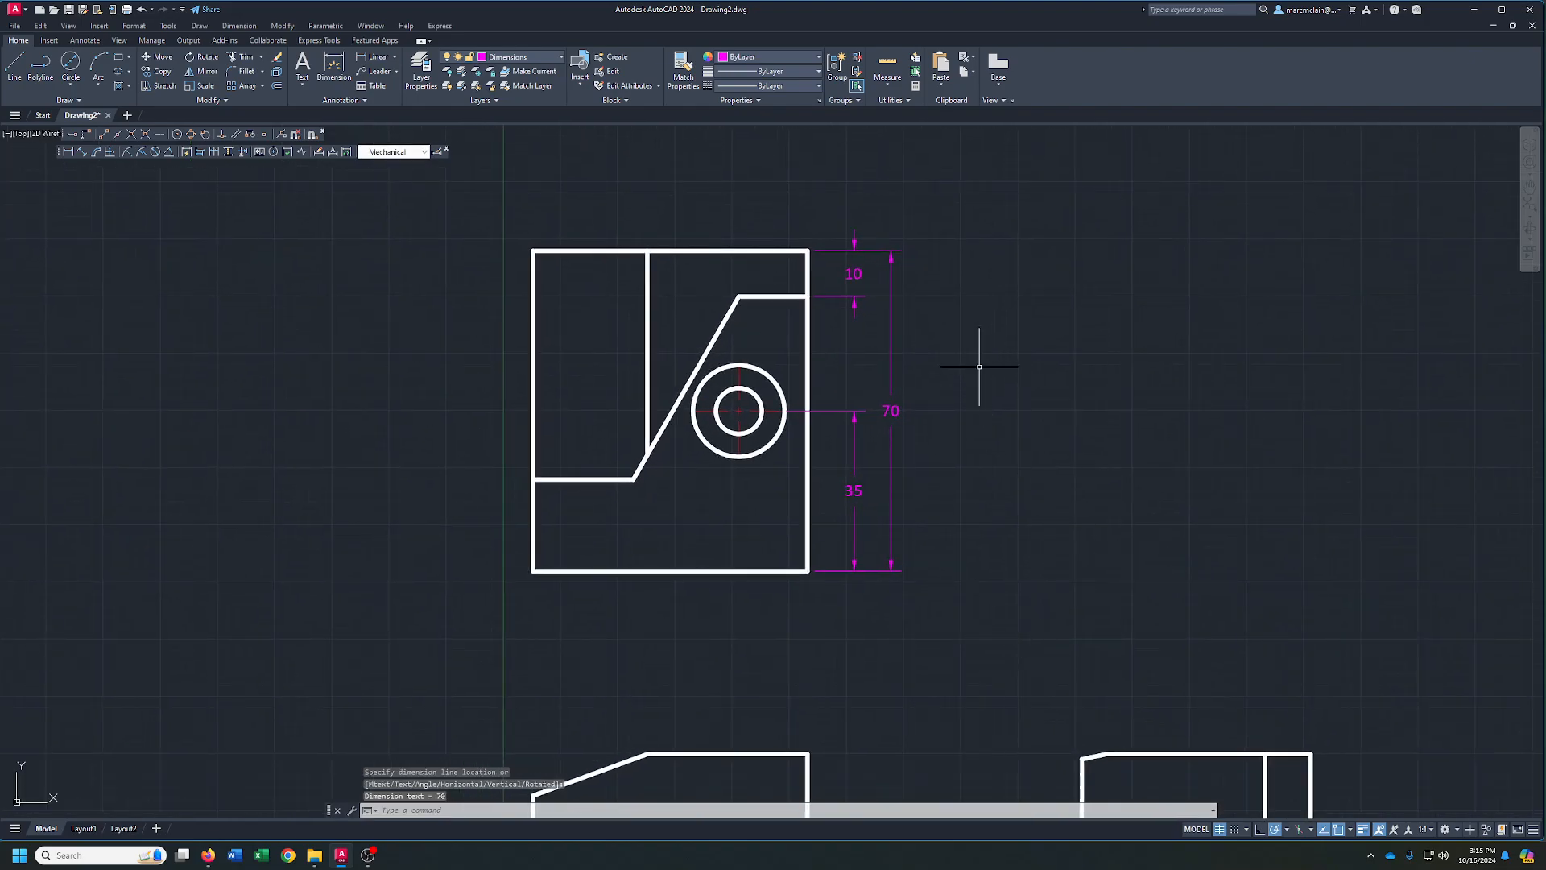
pyautogui.click(378, 57)
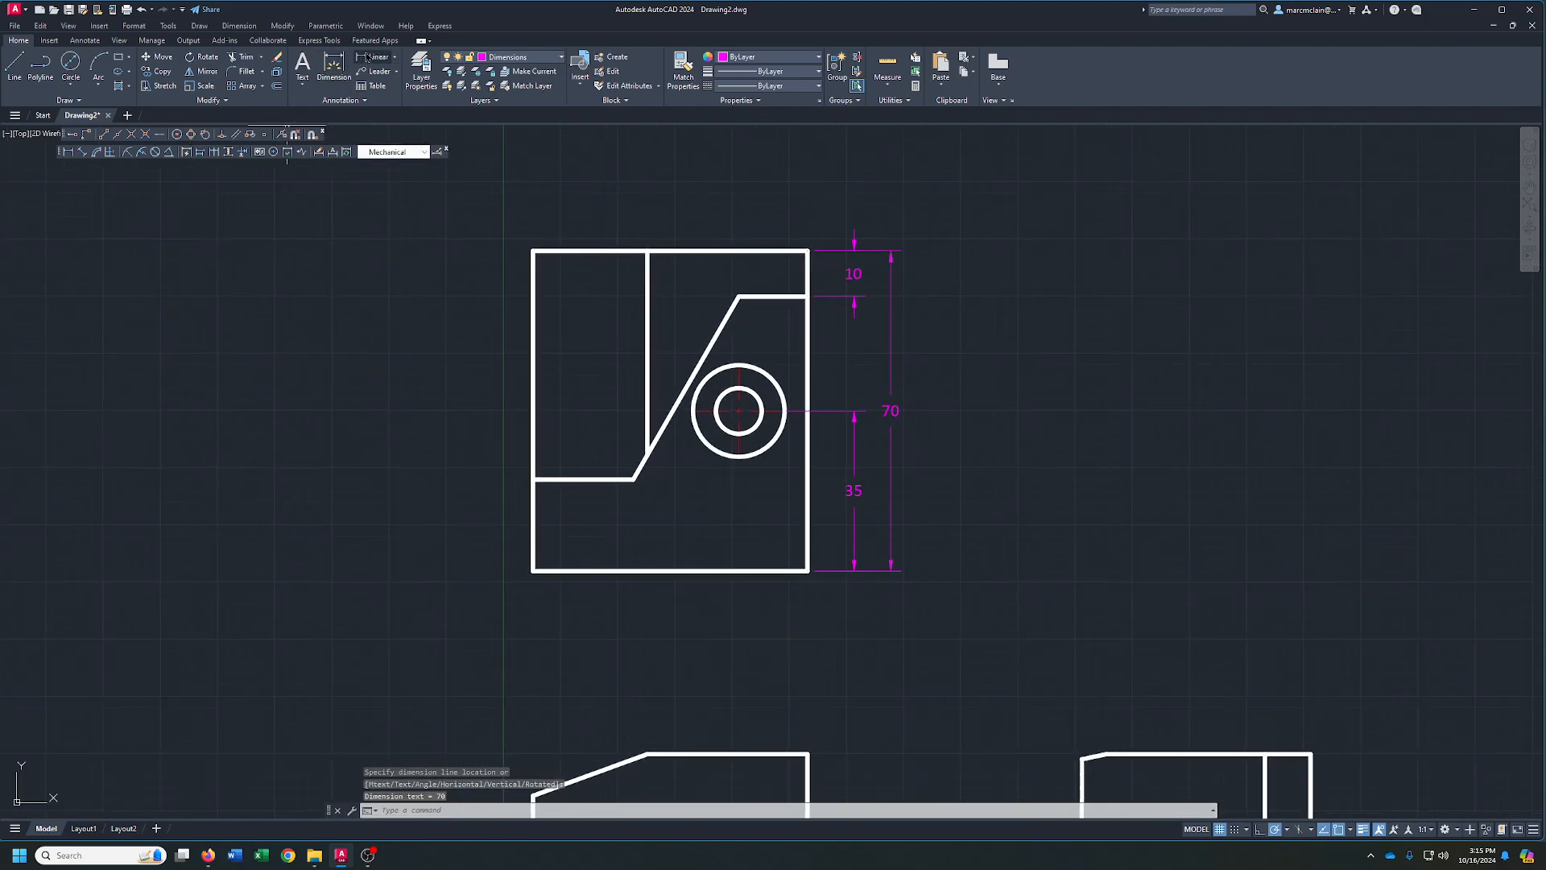
pyautogui.click(809, 251)
pyautogui.click(649, 251)
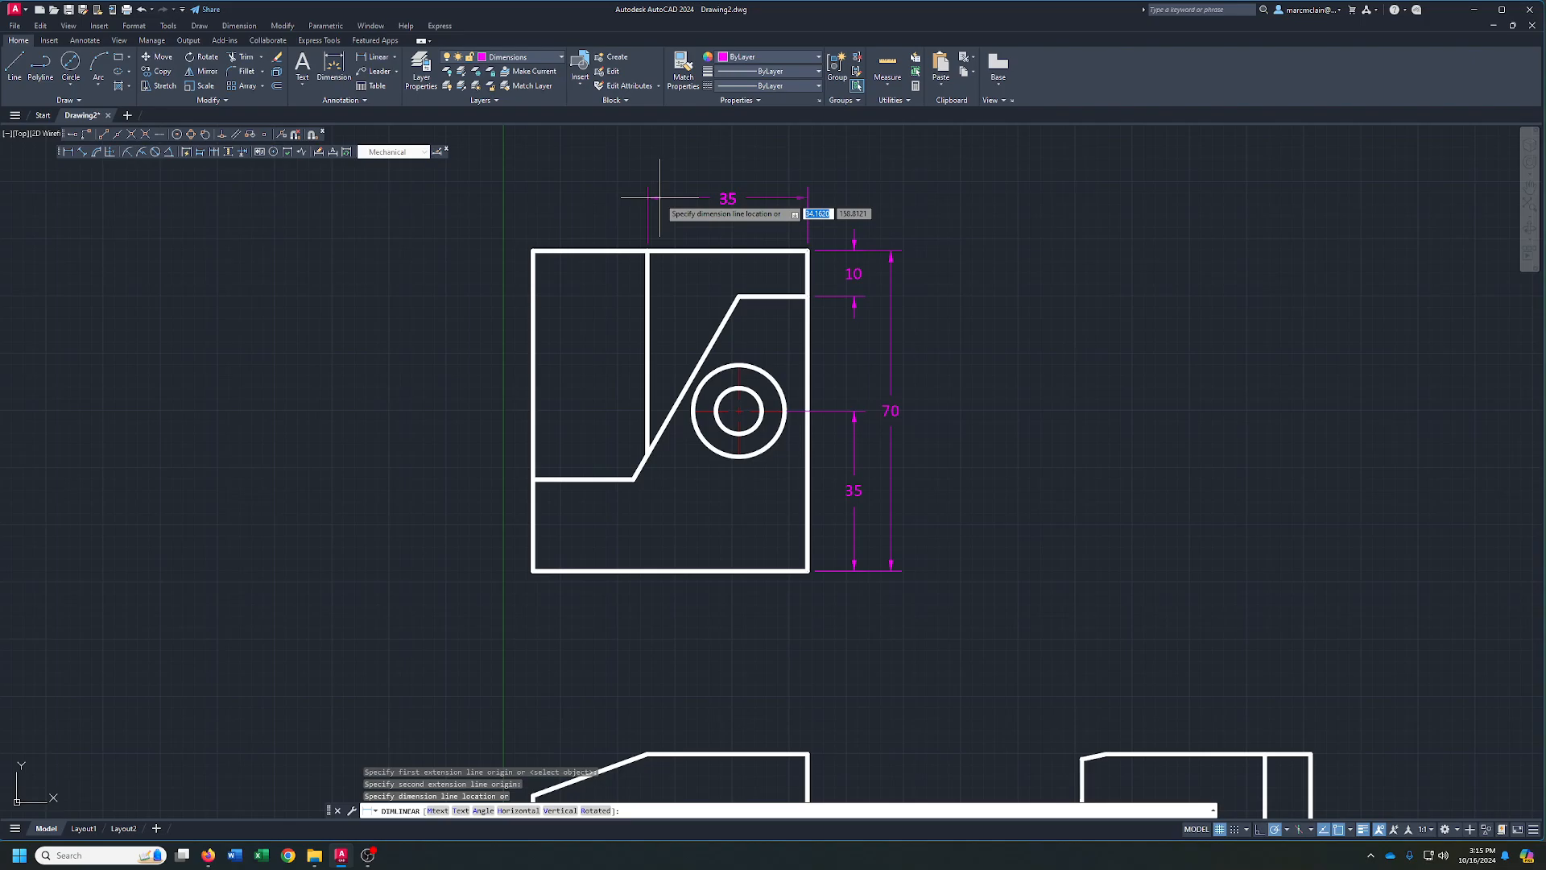
pyautogui.click(648, 190)
pyautogui.rightClick(705, 207)
pyautogui.click(729, 215)
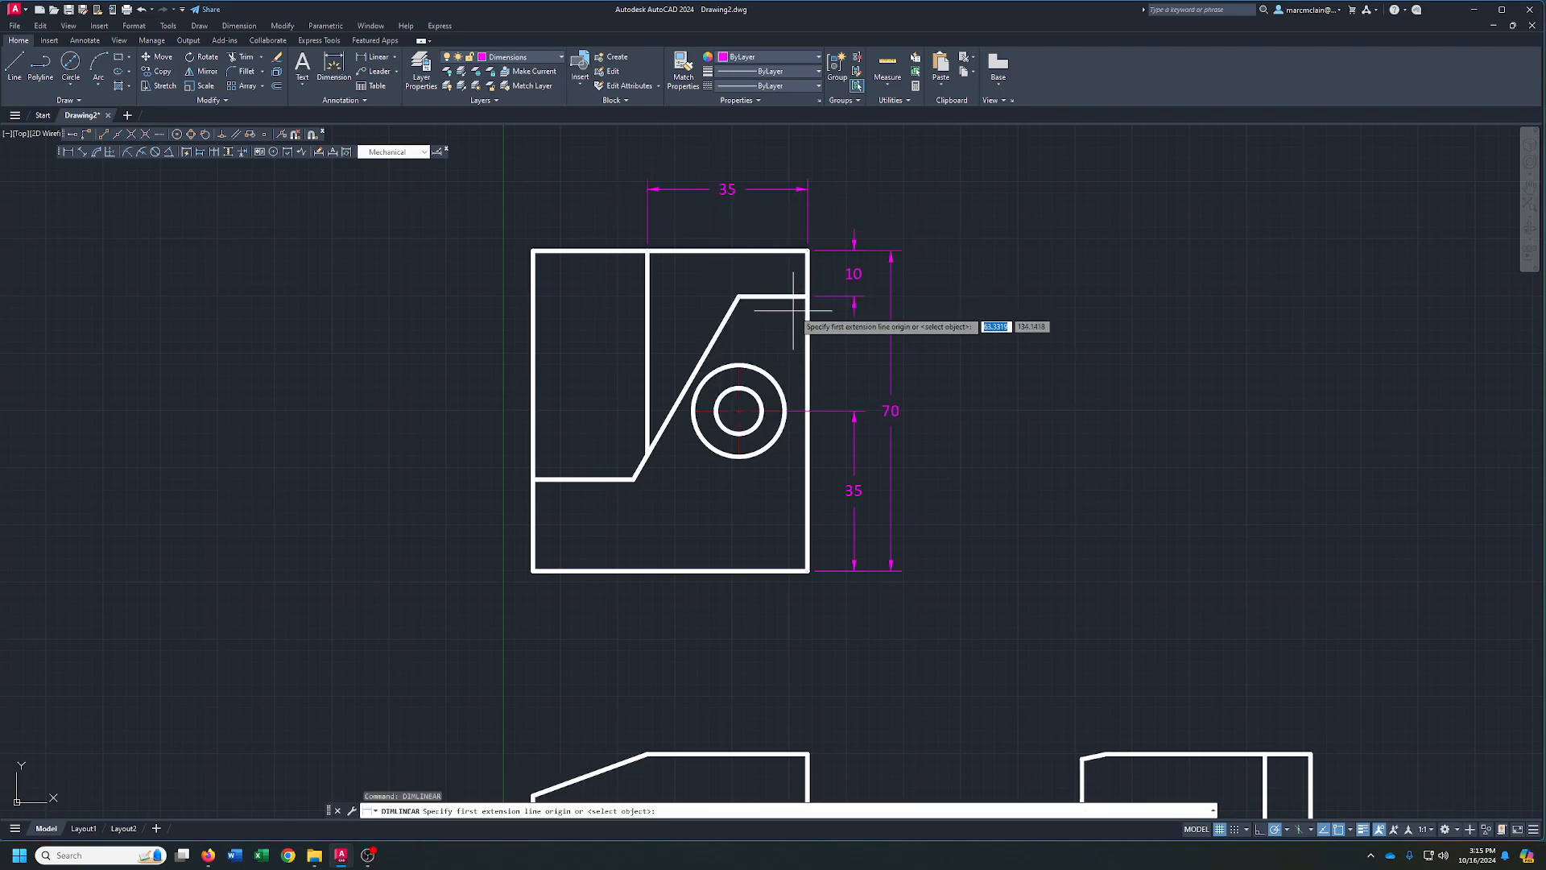
pyautogui.click(807, 297)
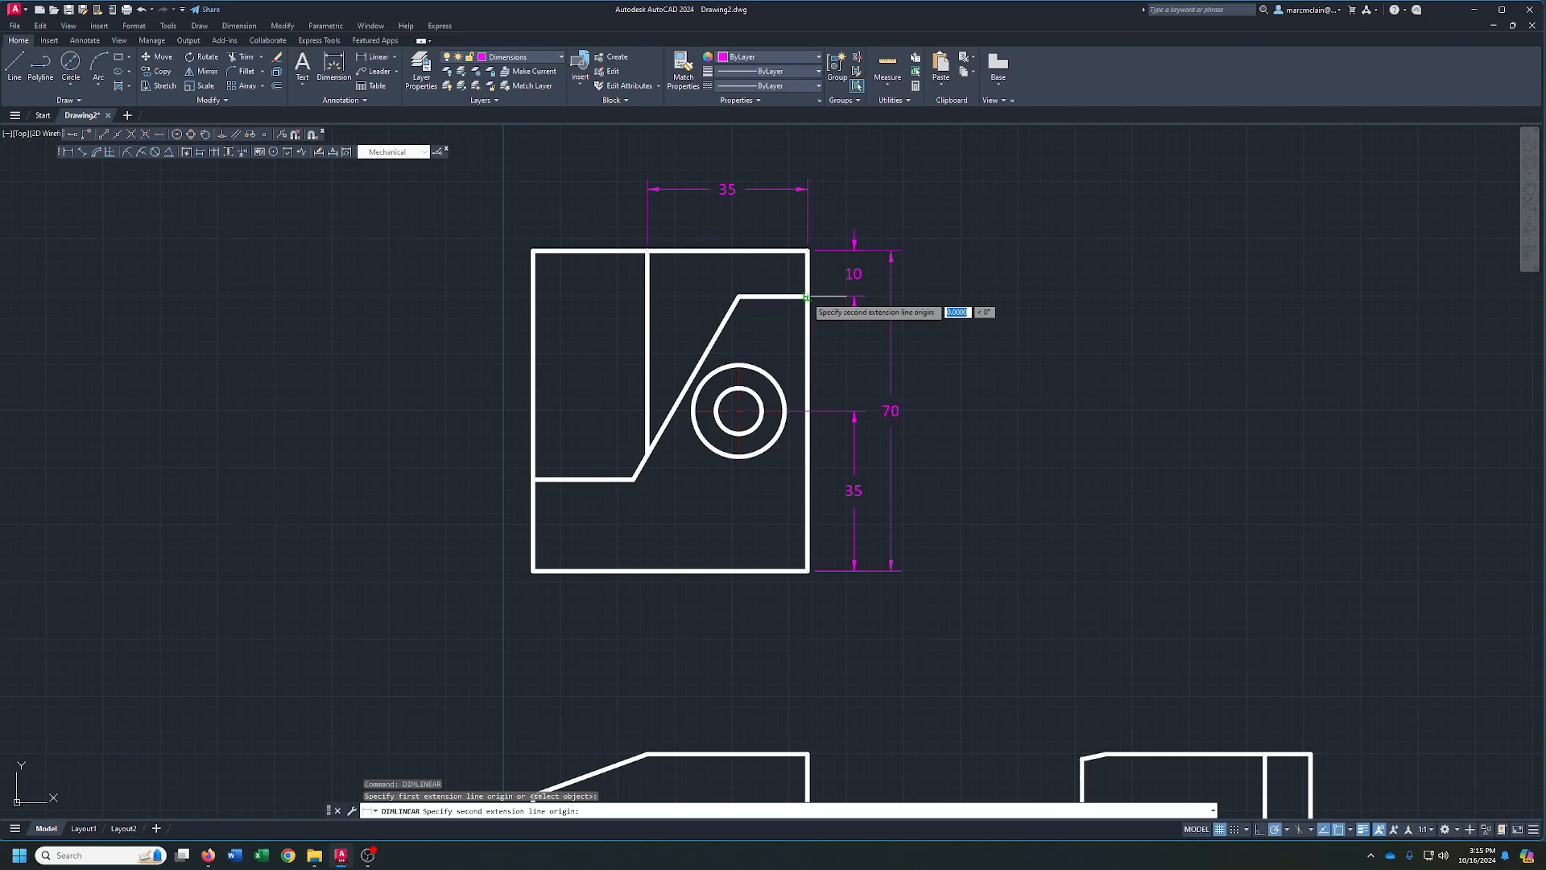
pyautogui.press('Escape')
# - Dimension the horizontal distance from the upper view's top-right corner to the angled edge's upper end, placed below the existing horizontal dimension
pyautogui.rightClick(816, 243)
pyautogui.click(838, 254)
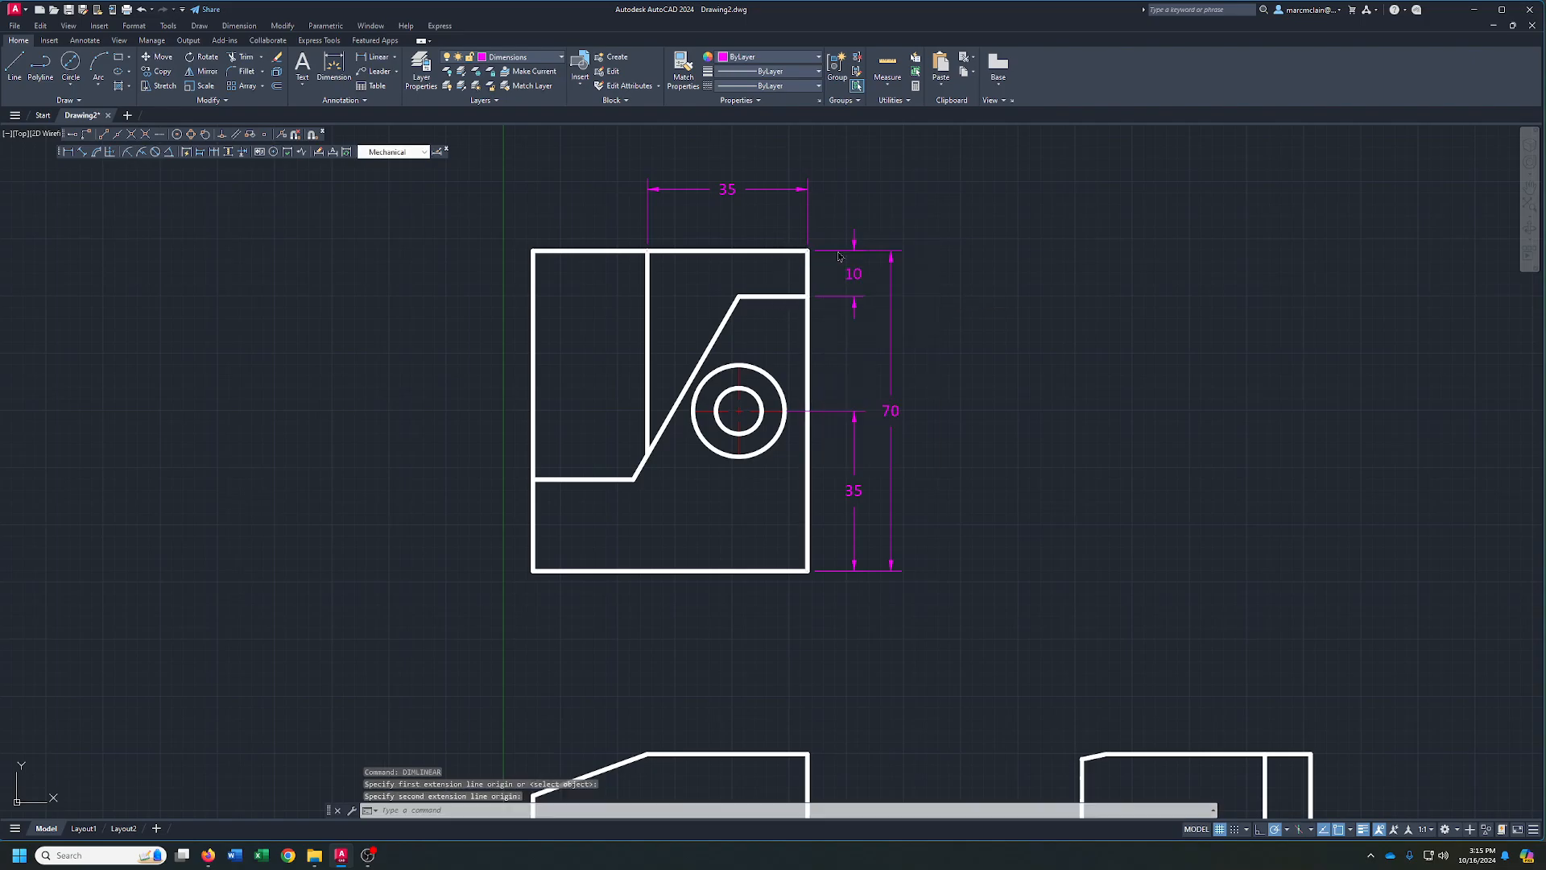
pyautogui.click(807, 251)
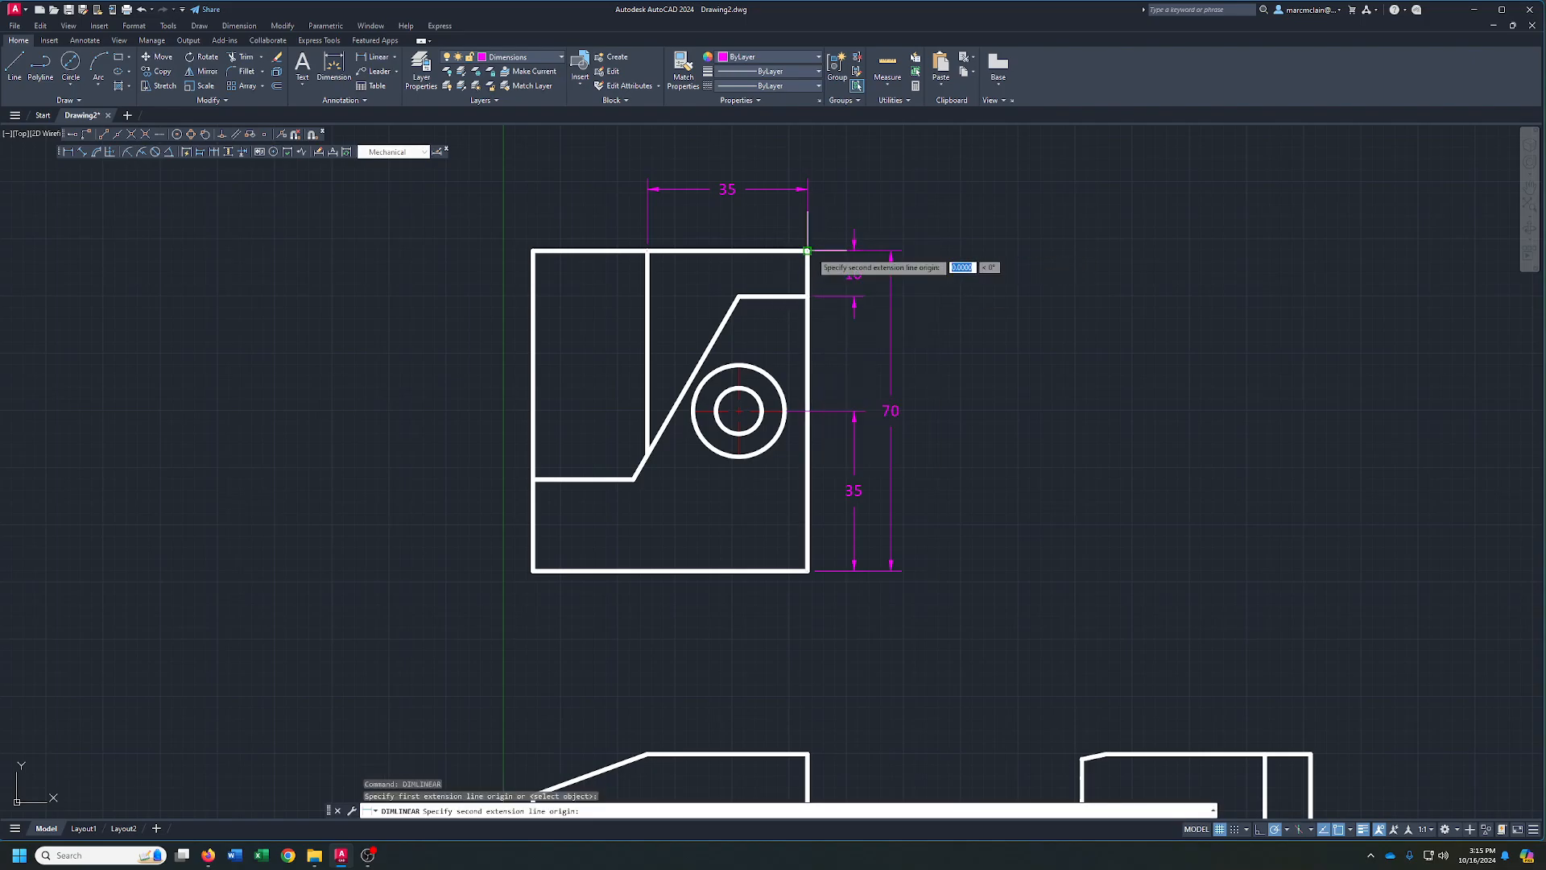
pyautogui.click(738, 297)
pyautogui.click(763, 214)
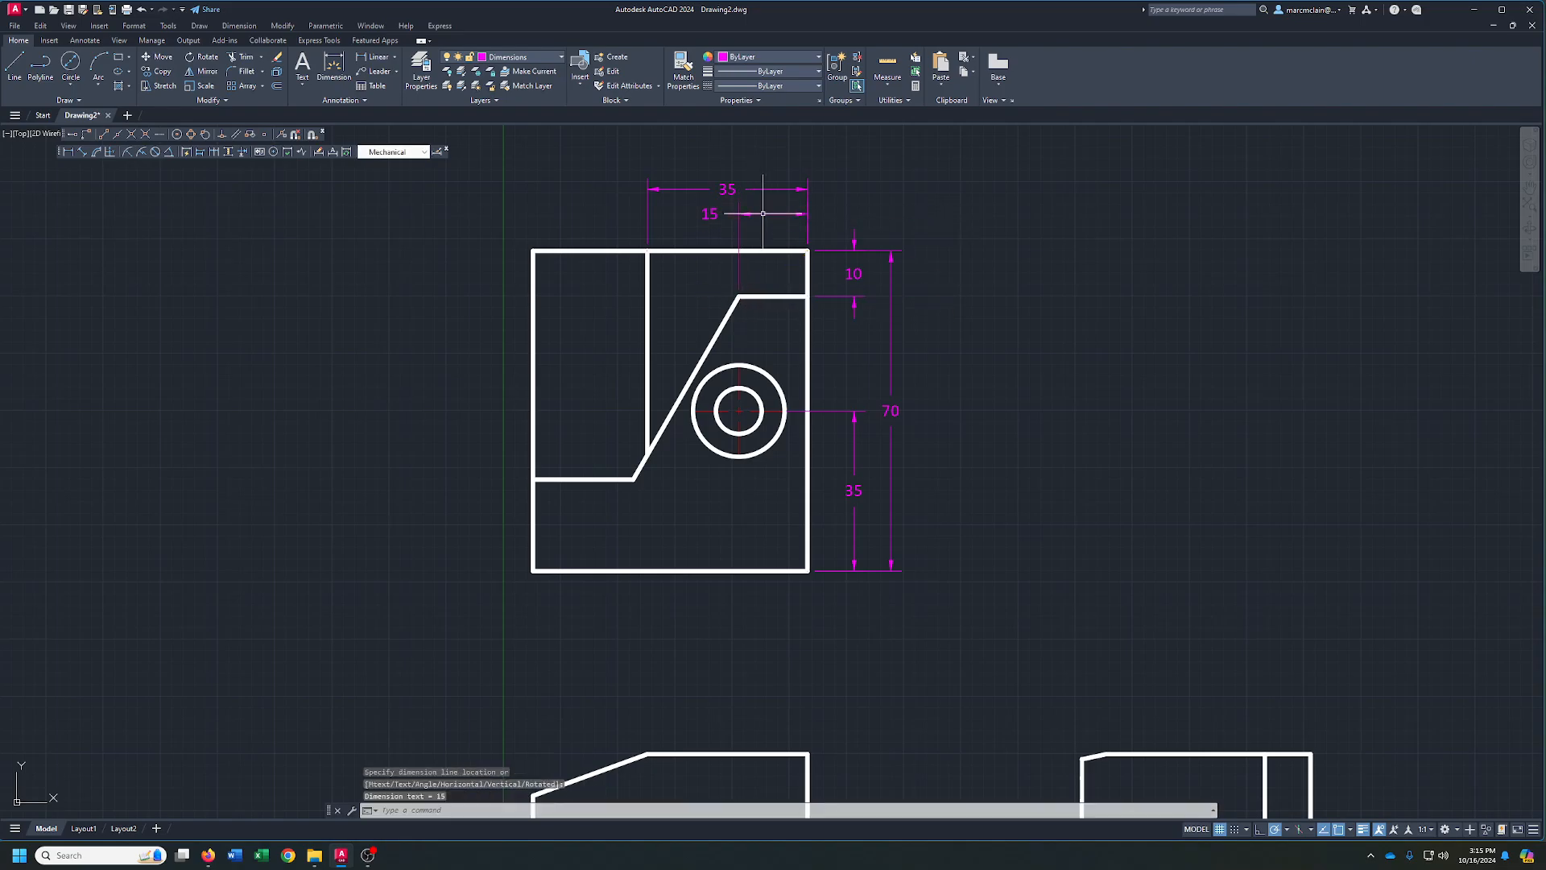
# - Center the text of the lowest horizontal dimension above the upper view between its extension lines
pyautogui.click(711, 214)
pyautogui.click(710, 214)
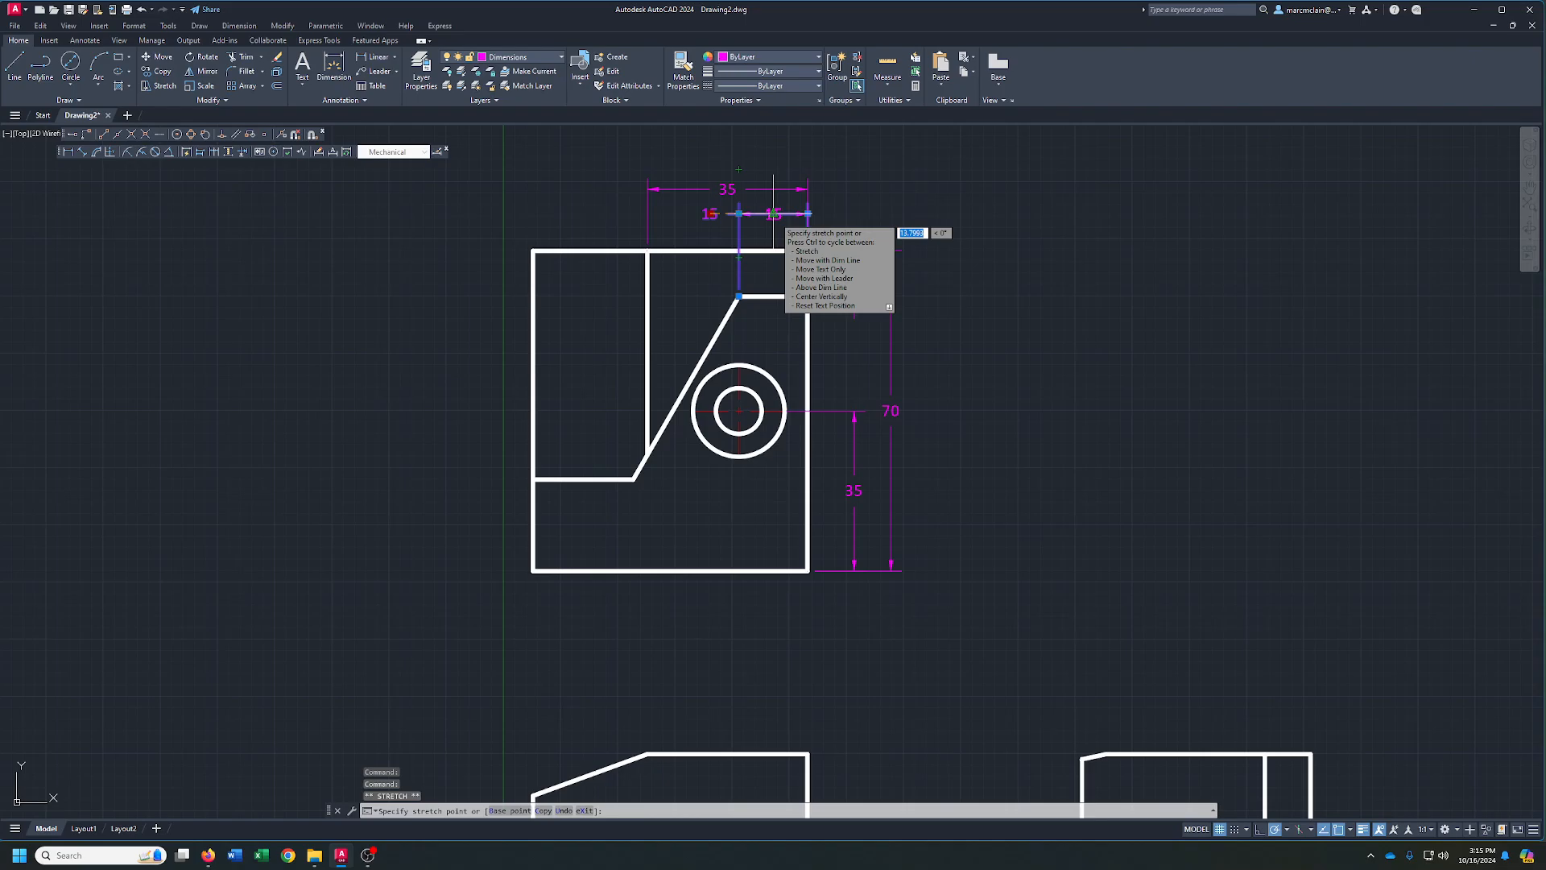
pyautogui.click(773, 214)
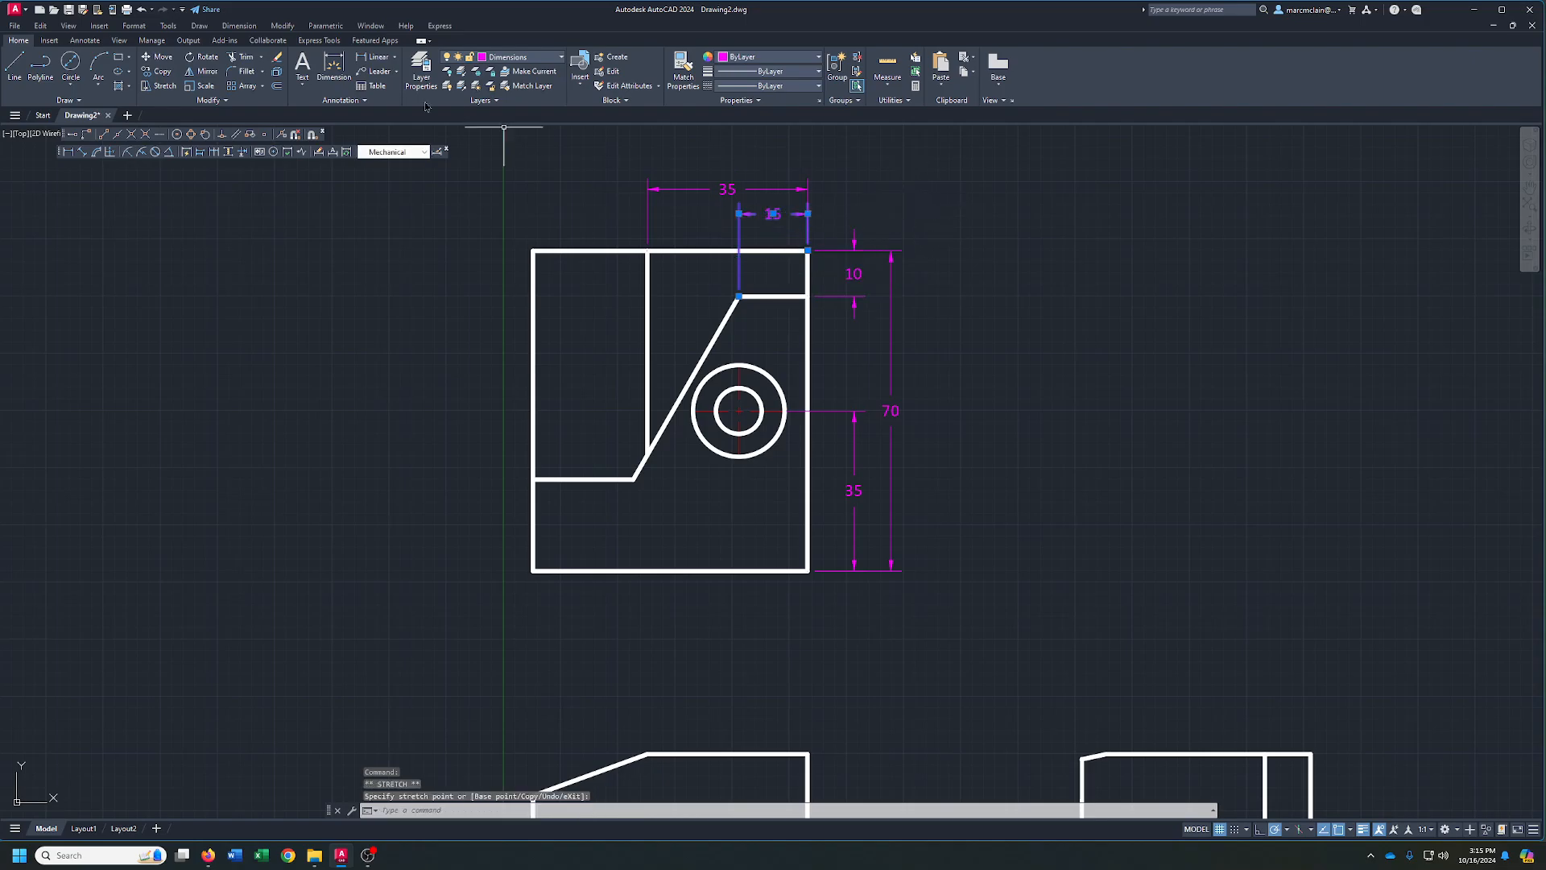
# - Dimension the upper view's overall width along its top edge, placed above the two existing horizontal dimensions
pyautogui.click(376, 56)
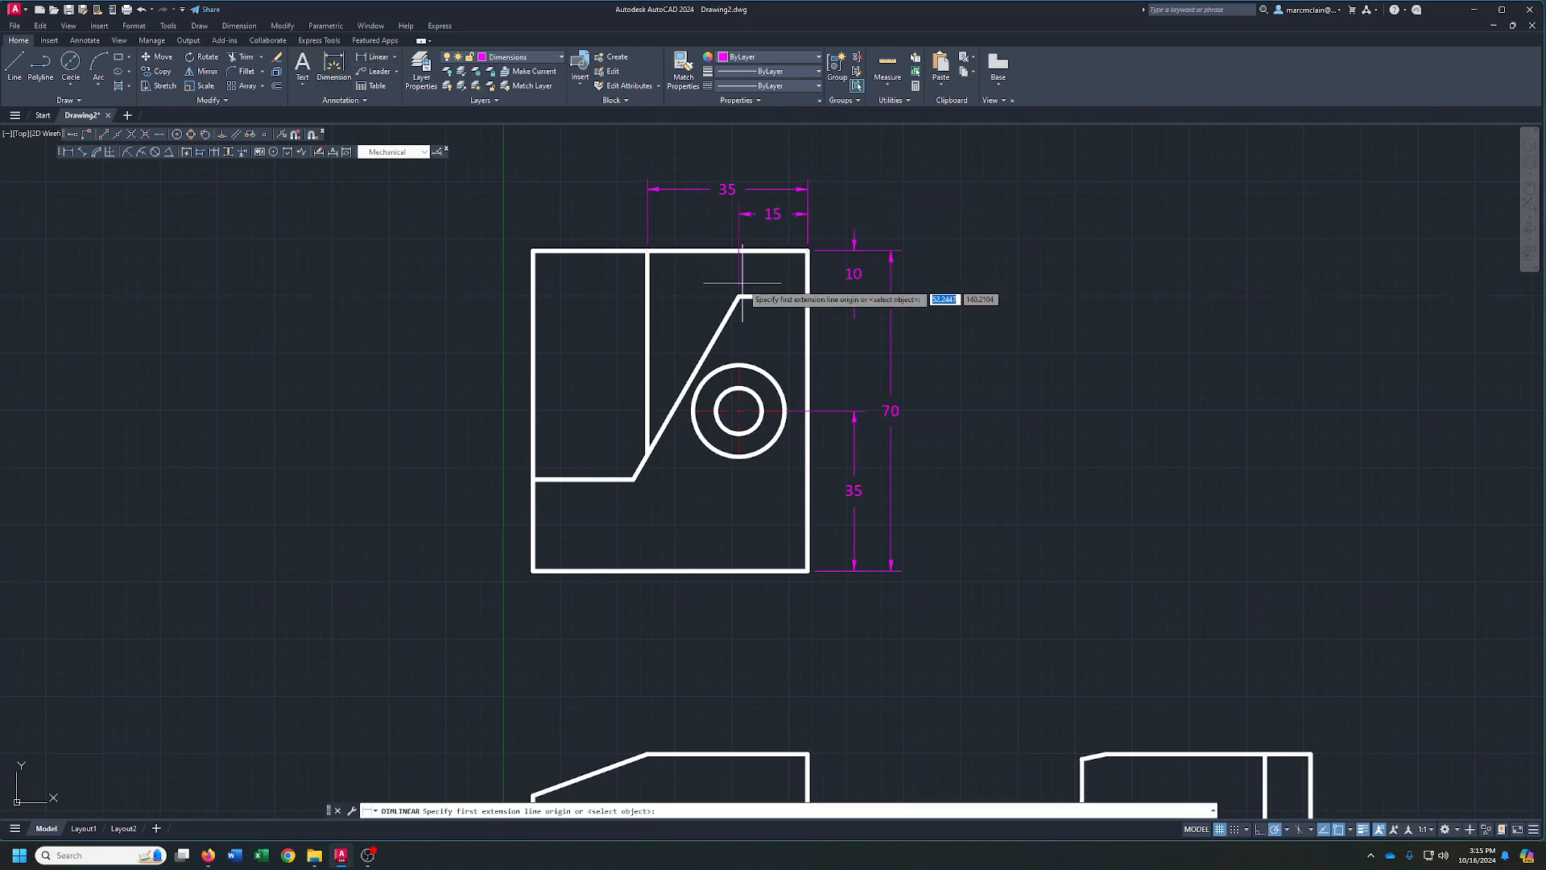
pyautogui.click(808, 251)
pyautogui.click(533, 250)
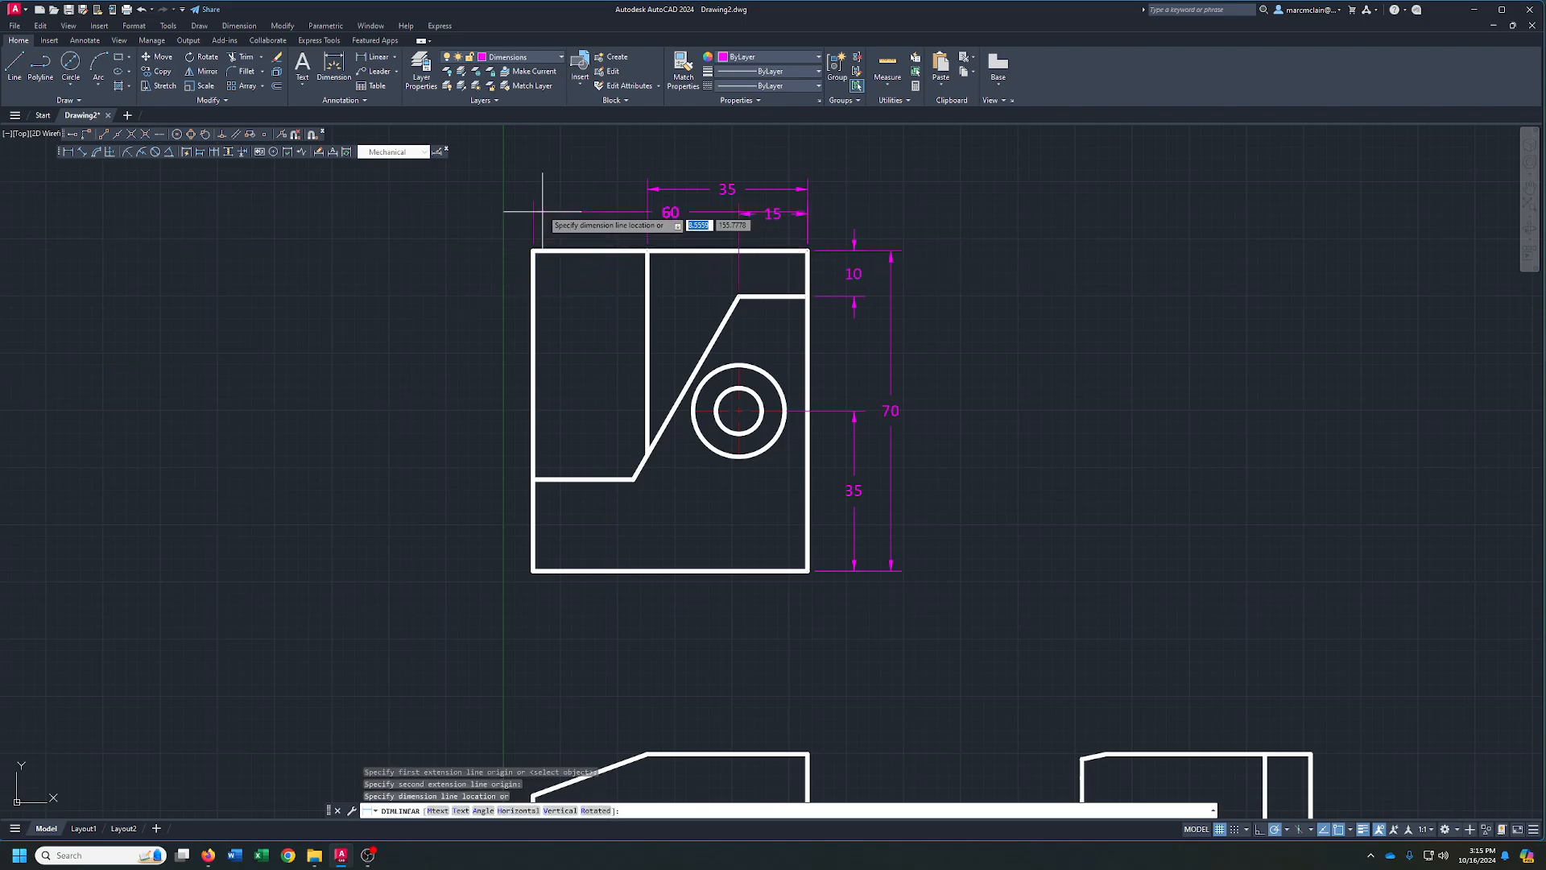
pyautogui.click(529, 160)
# - Dimension the vertical distance from the upper view's left horizontal edge to its bottom-left corner, placed outside the left side
pyautogui.click(368, 59)
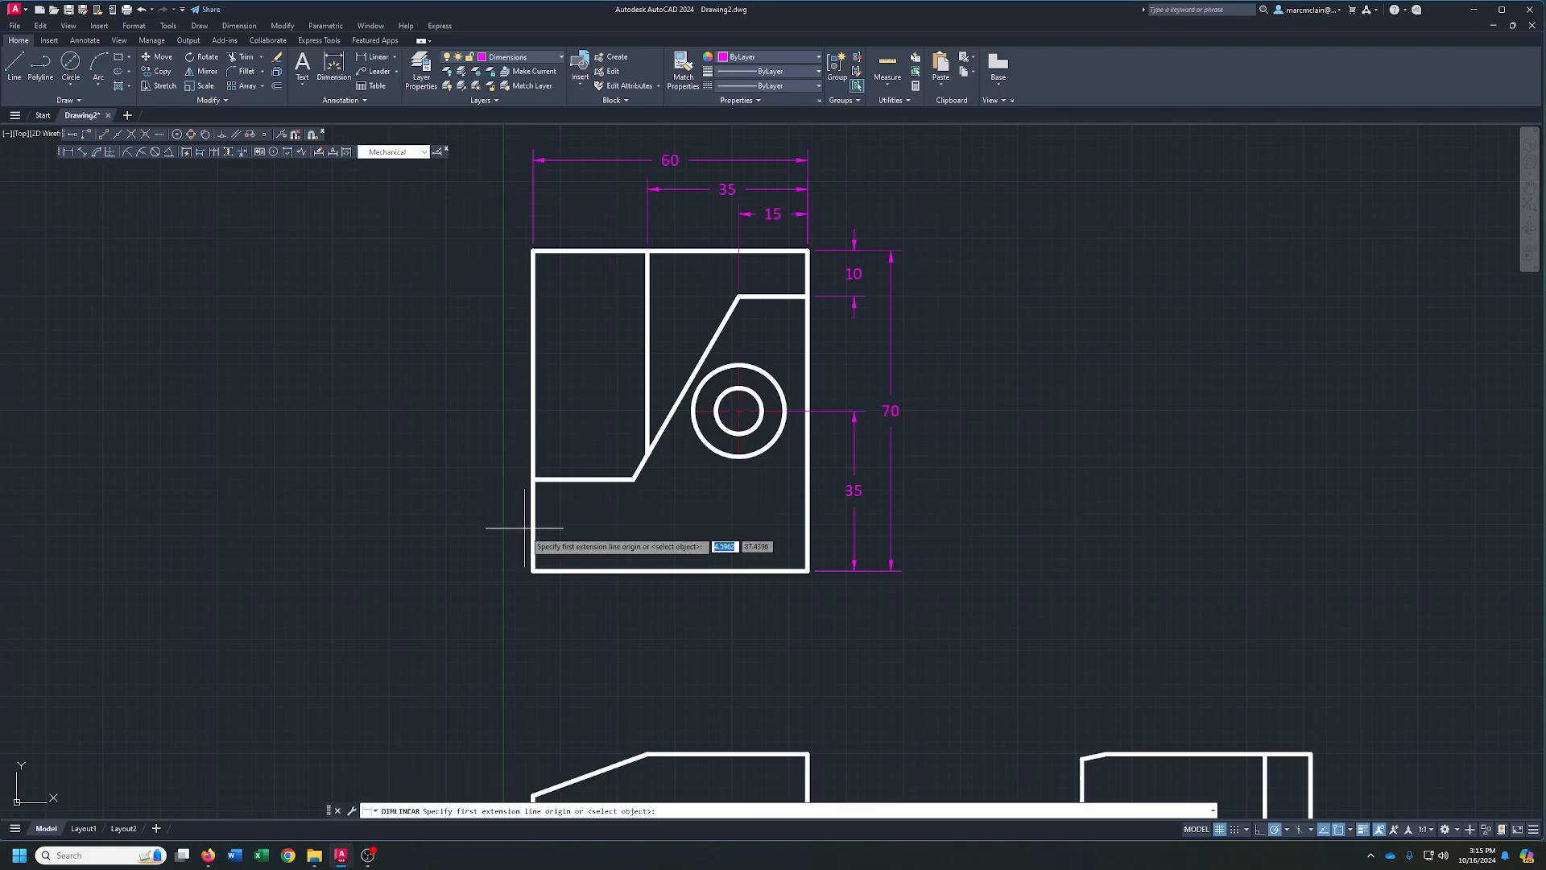
pyautogui.click(533, 480)
pyautogui.click(532, 570)
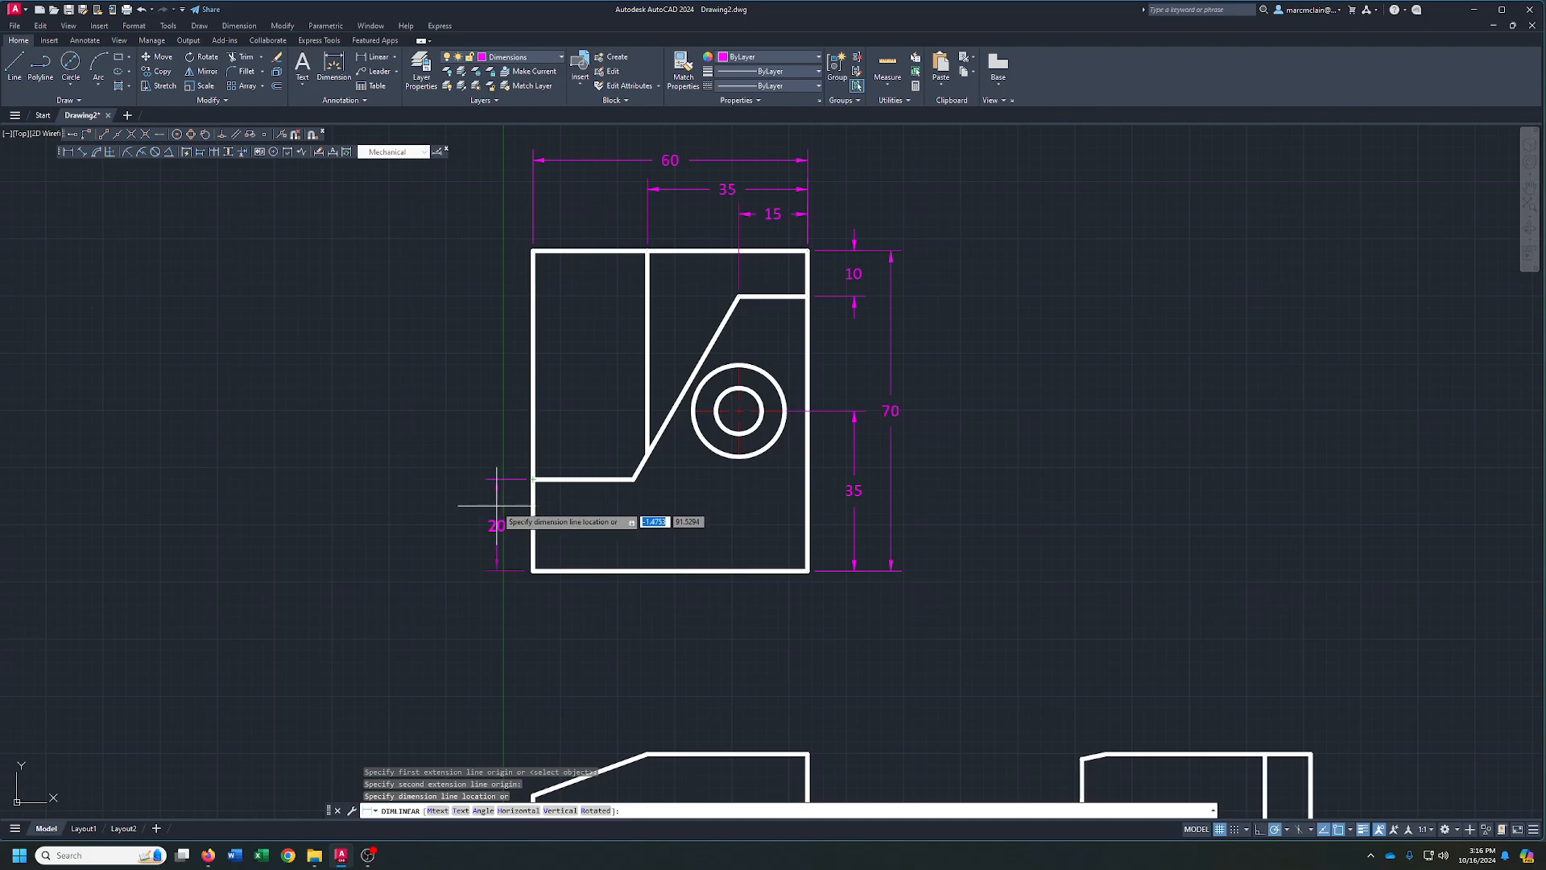
pyautogui.click(497, 506)
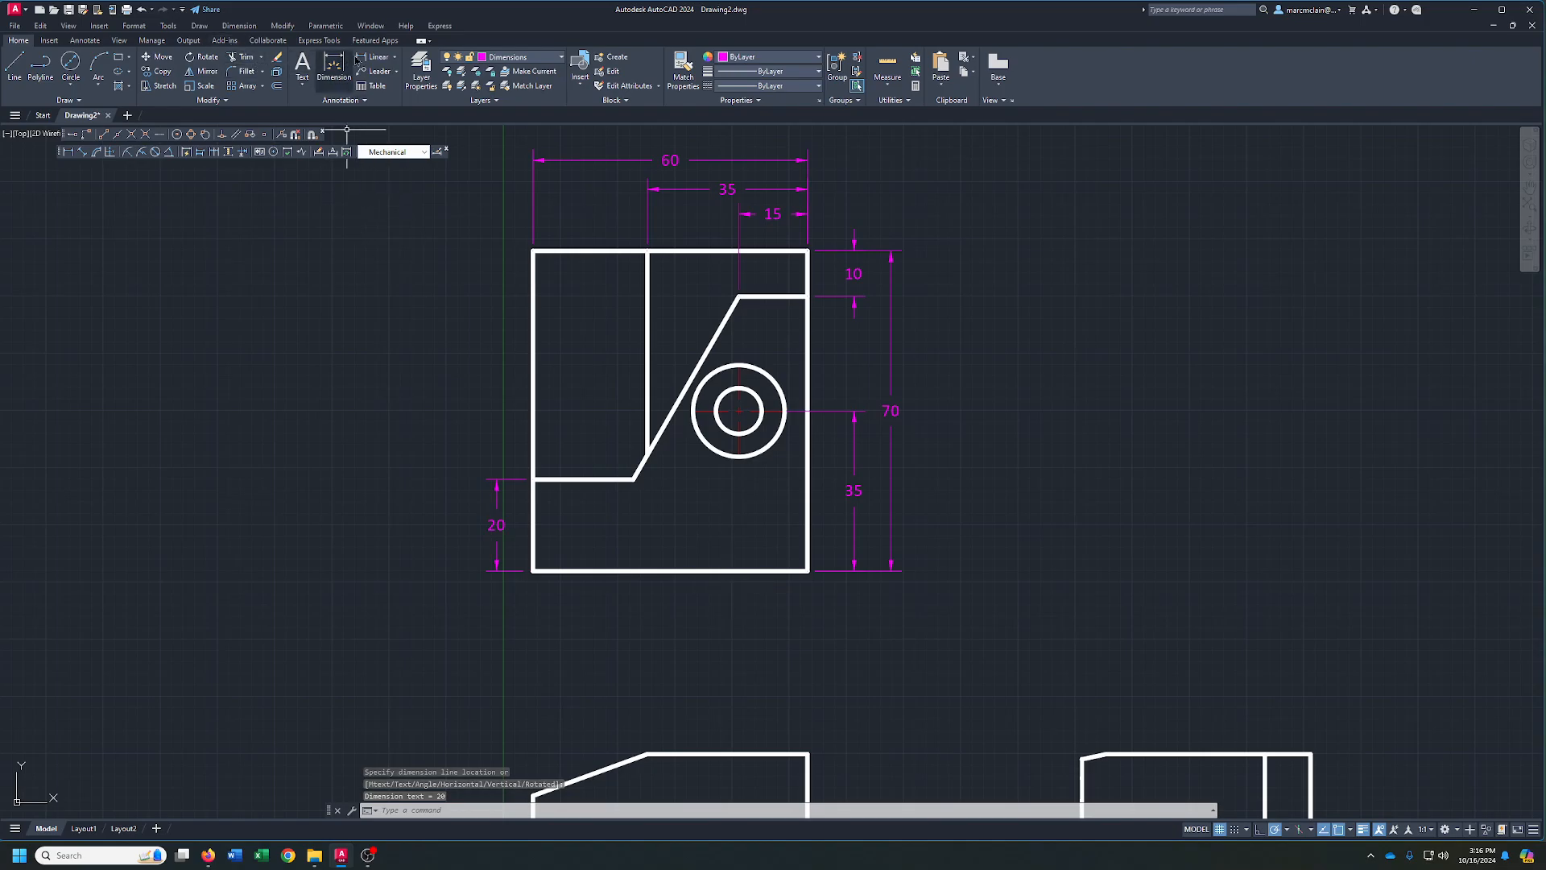
# - Add a diameter dimension to the outer circle and move its text up, between the two vertical dimensions outside the right edge
pyautogui.click(395, 57)
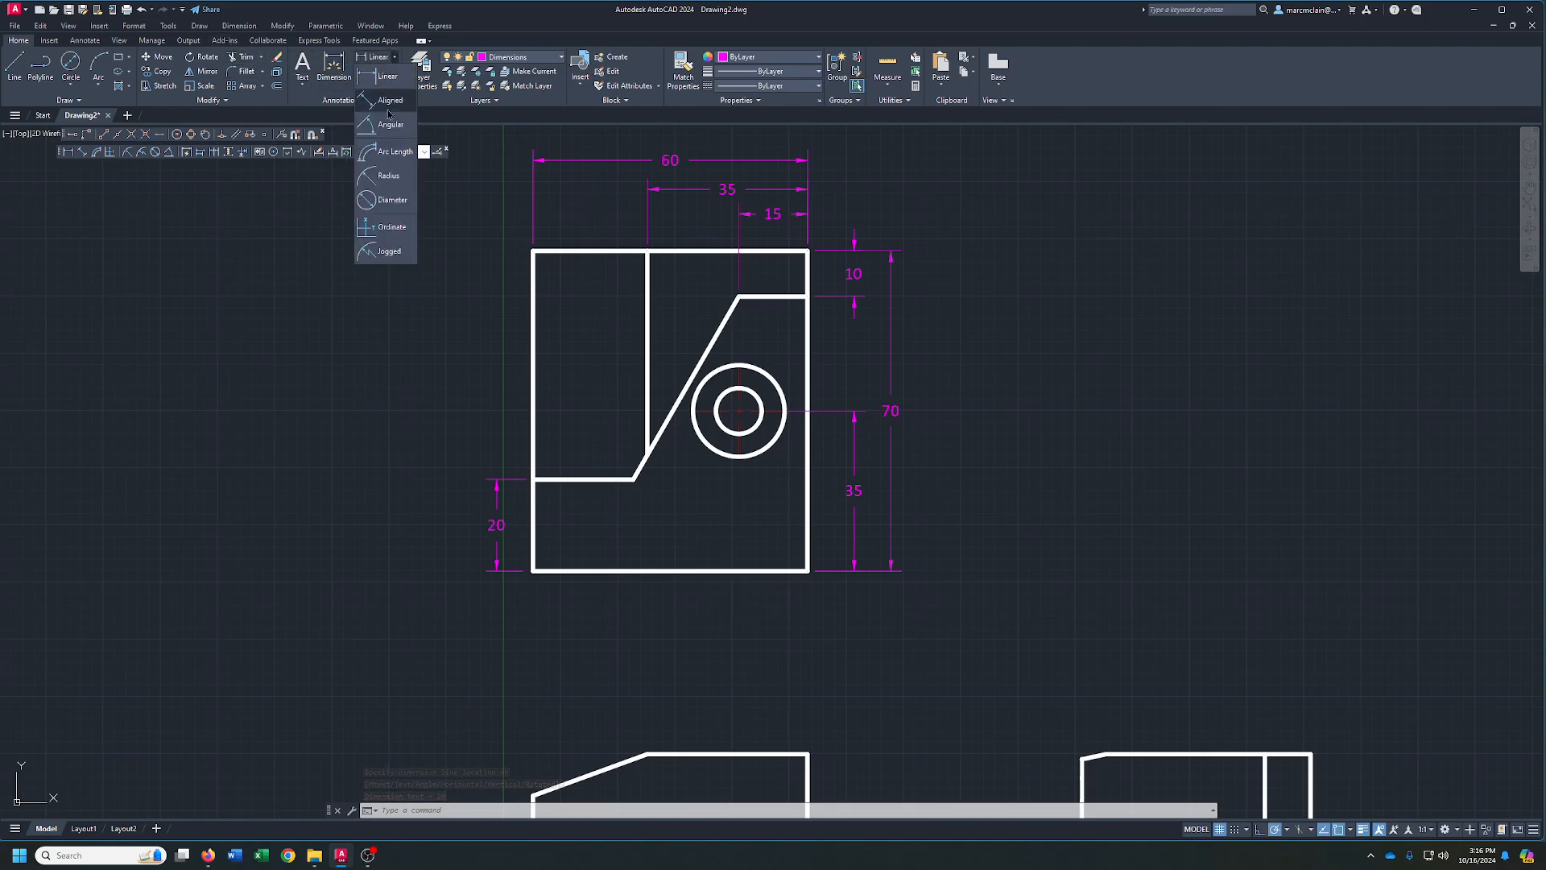
pyautogui.click(382, 198)
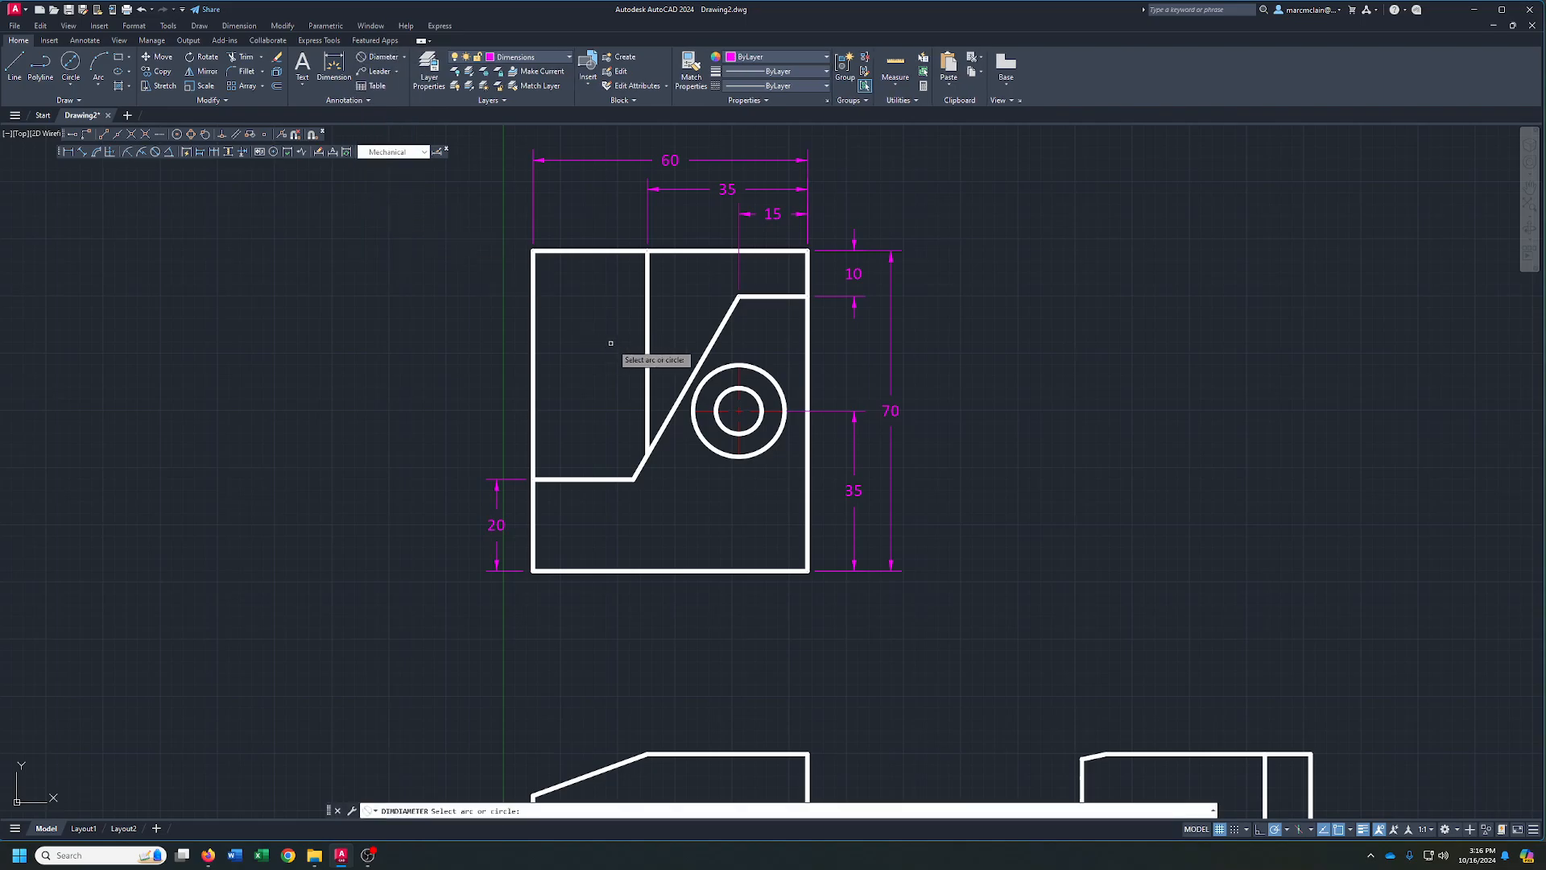
pyautogui.click(766, 373)
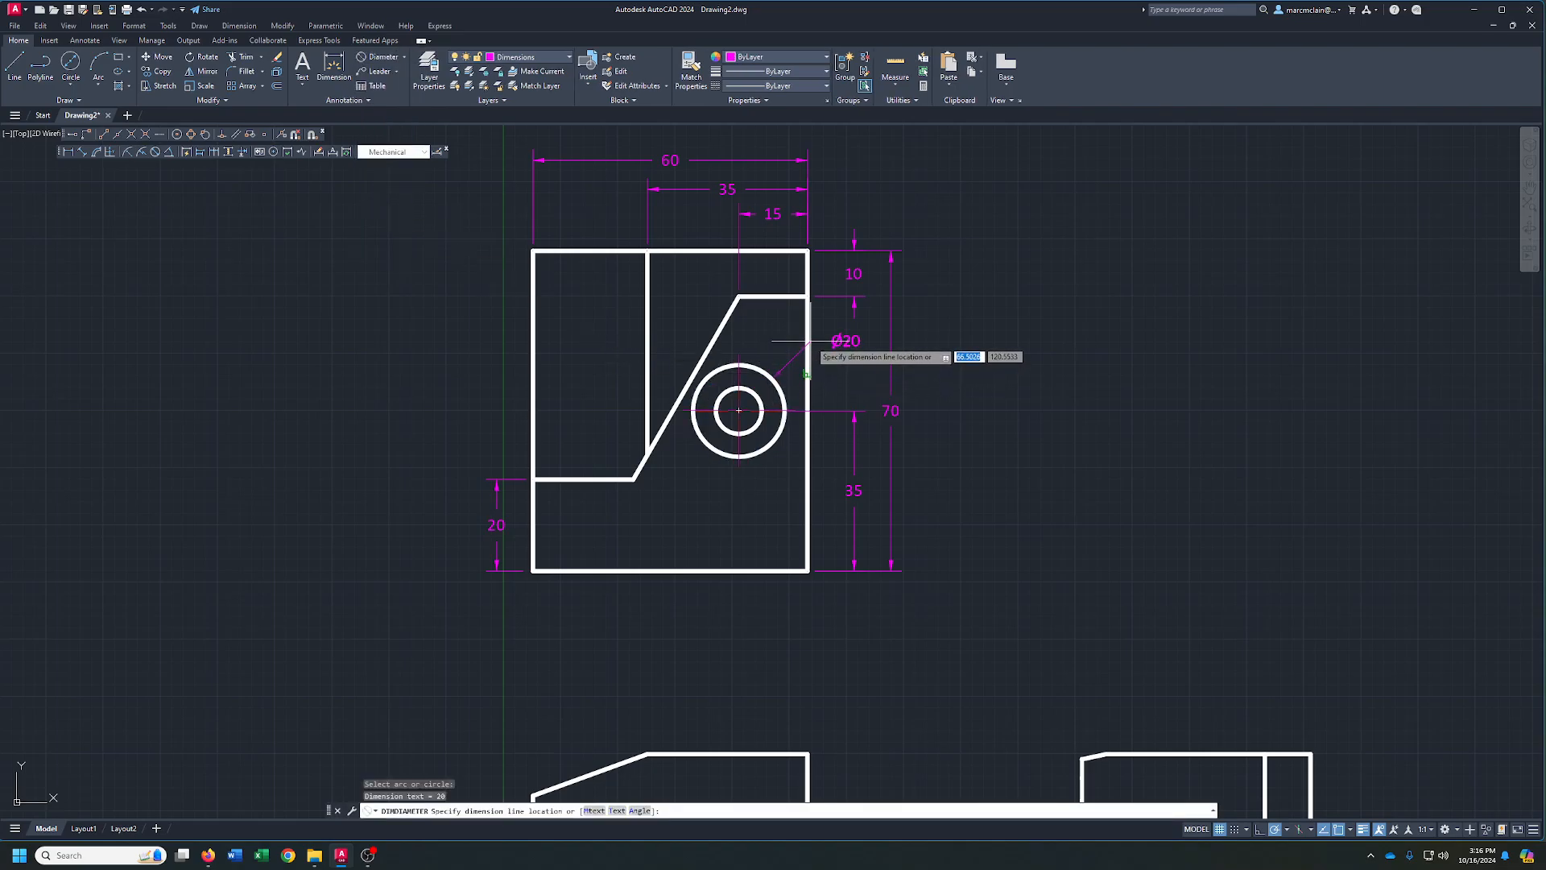
pyautogui.click(844, 389)
pyautogui.click(844, 375)
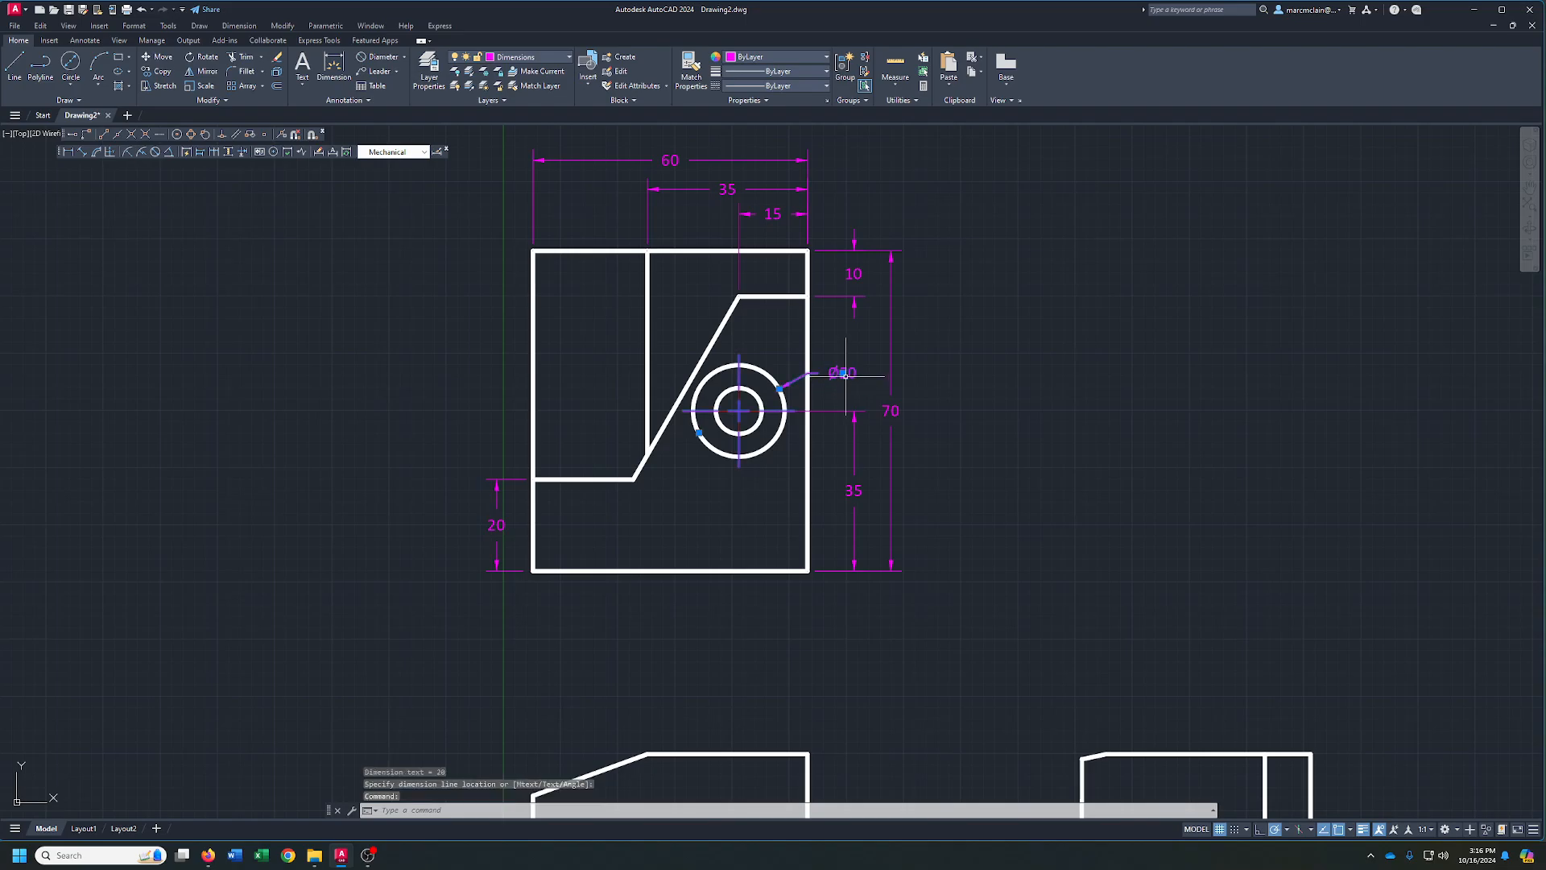
pyautogui.click(842, 373)
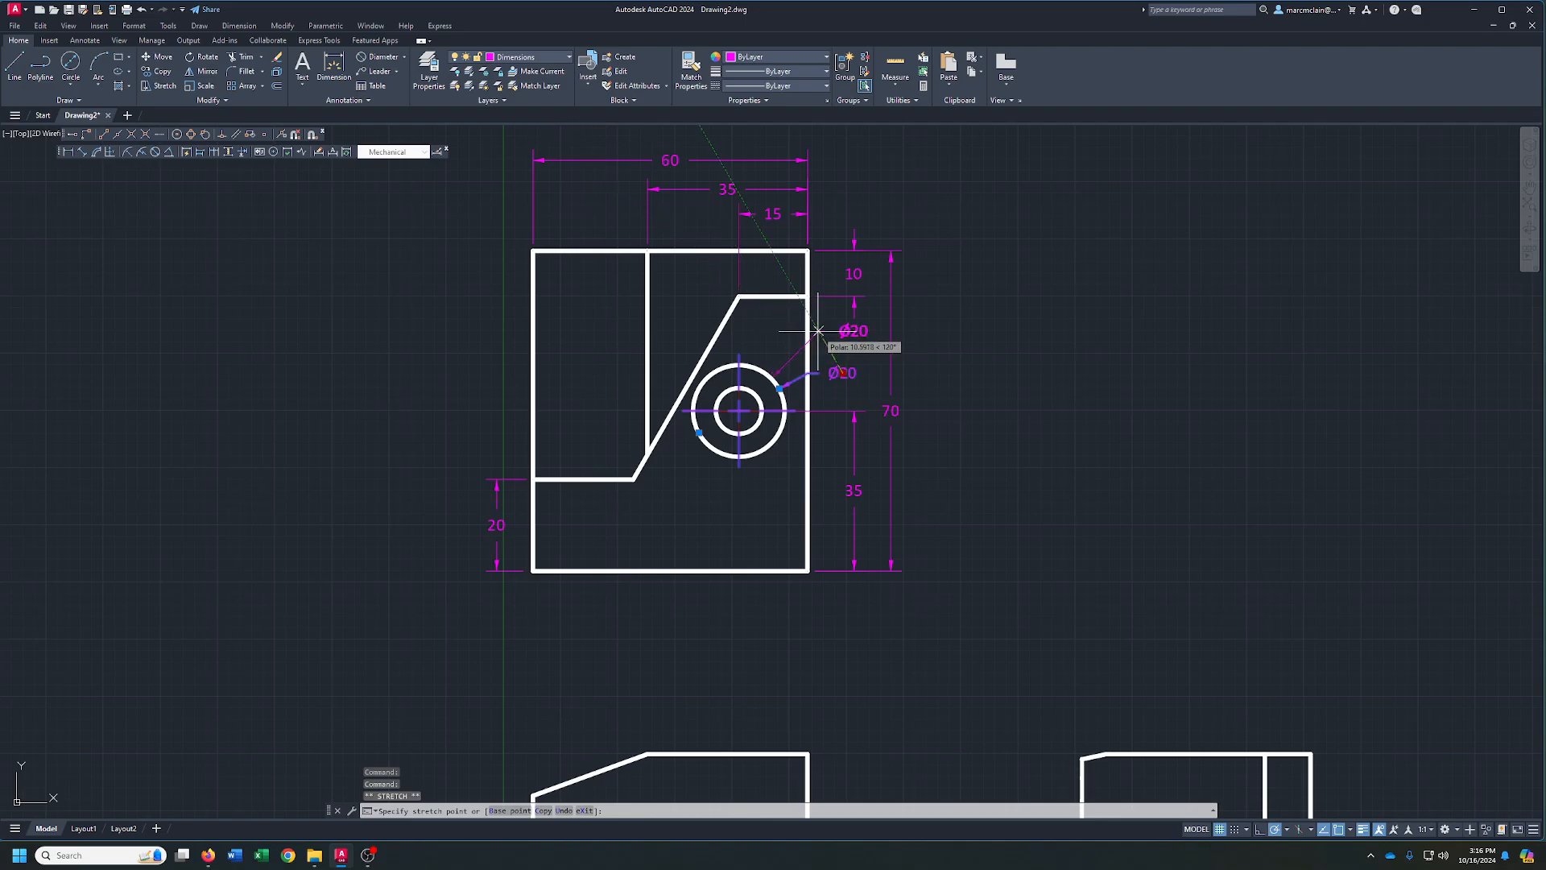
pyautogui.click(819, 332)
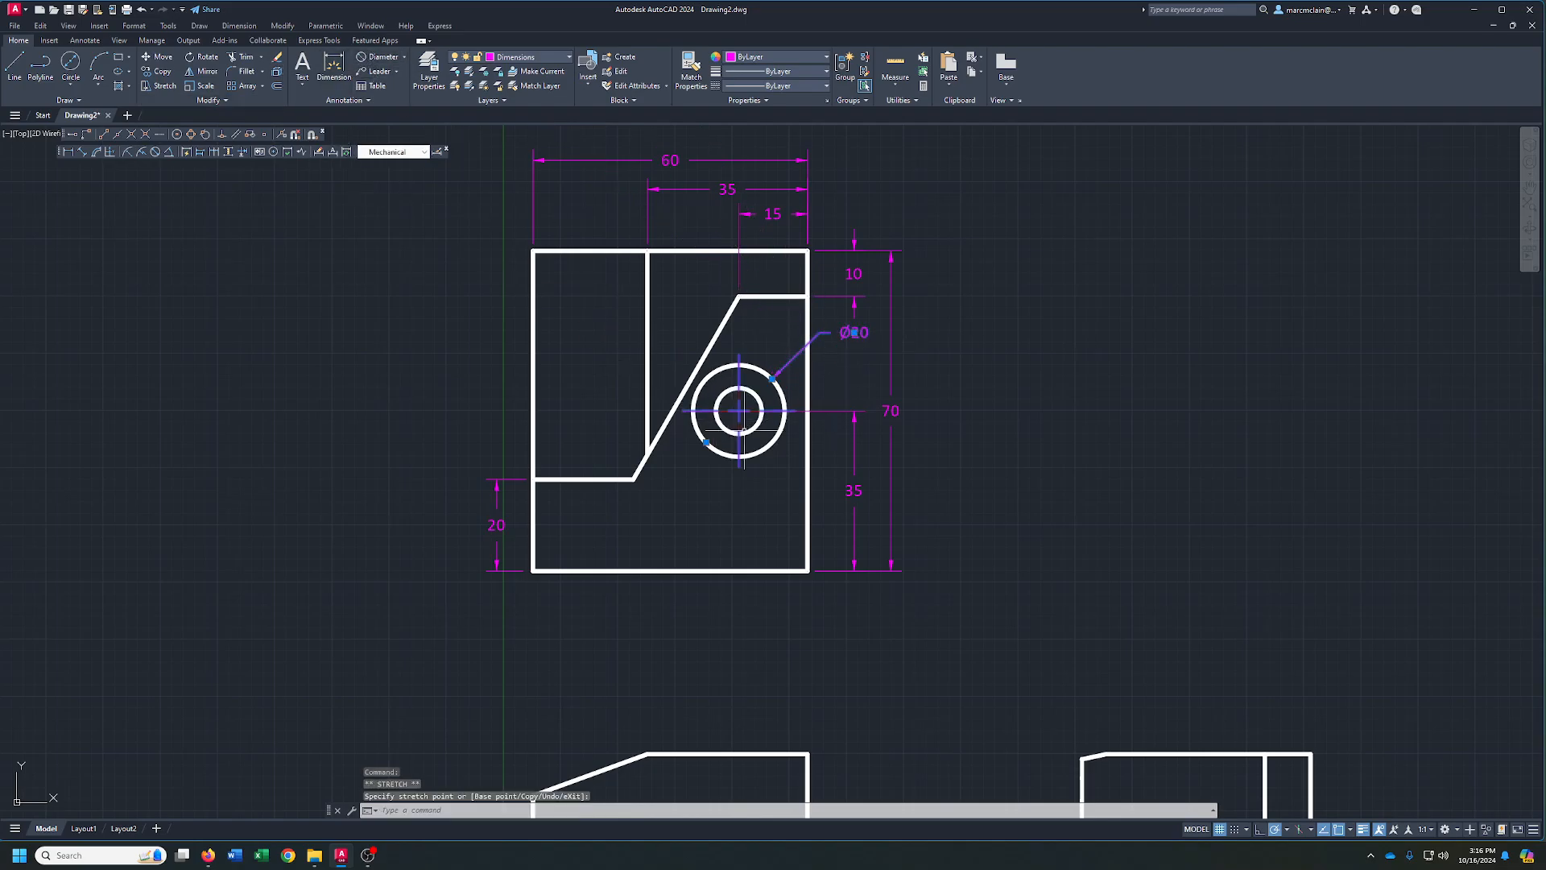
# - Add a diameter dimension to the inner circle, with its text directly below the outer circle's diameter dimension
pyautogui.click(378, 56)
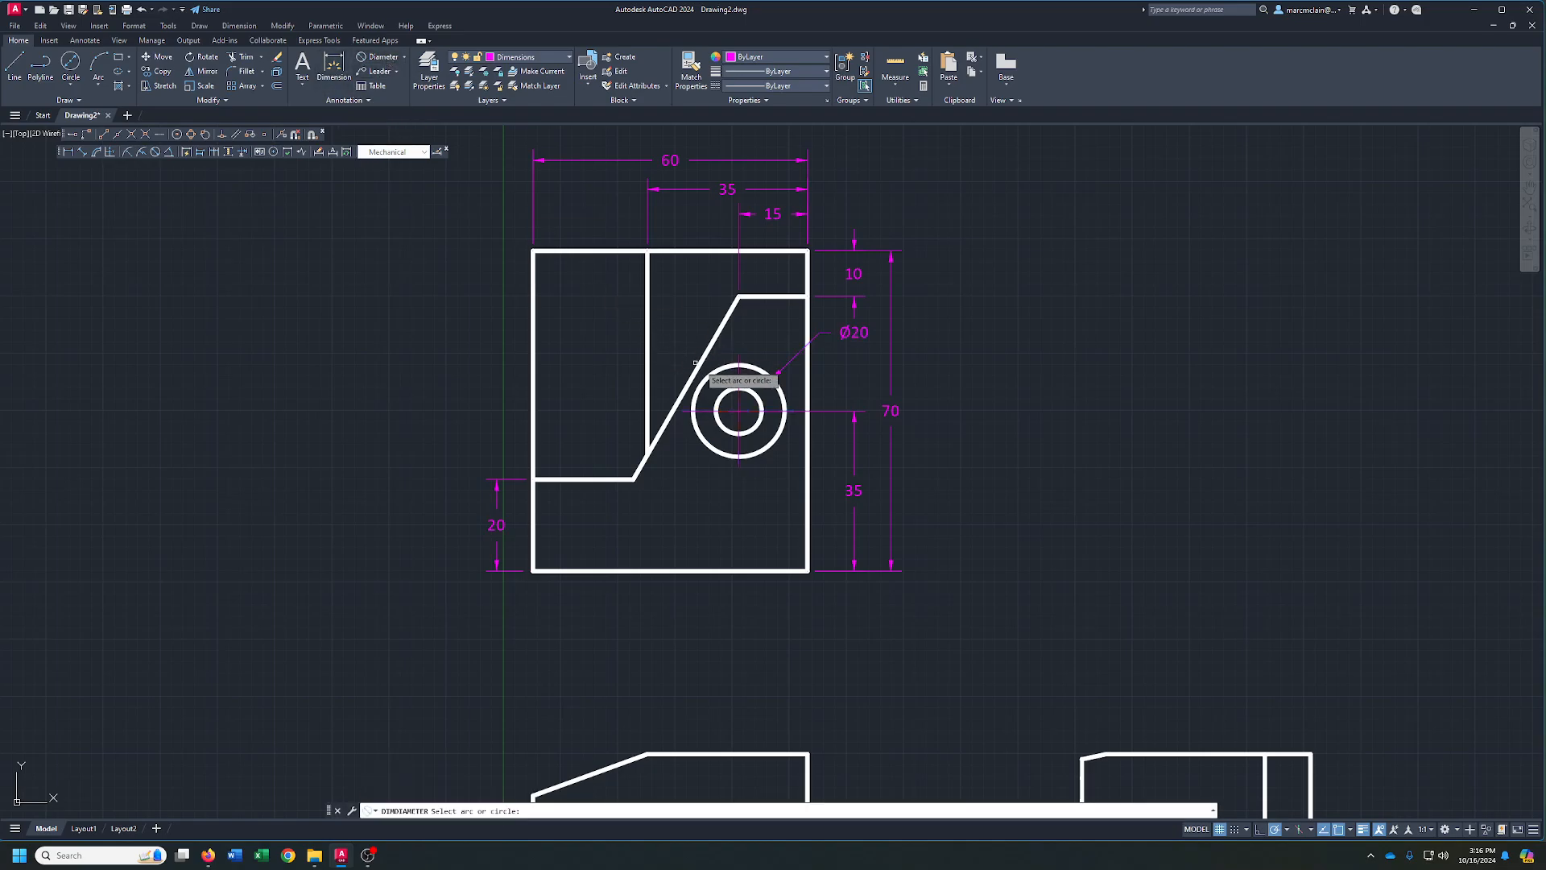
pyautogui.click(757, 422)
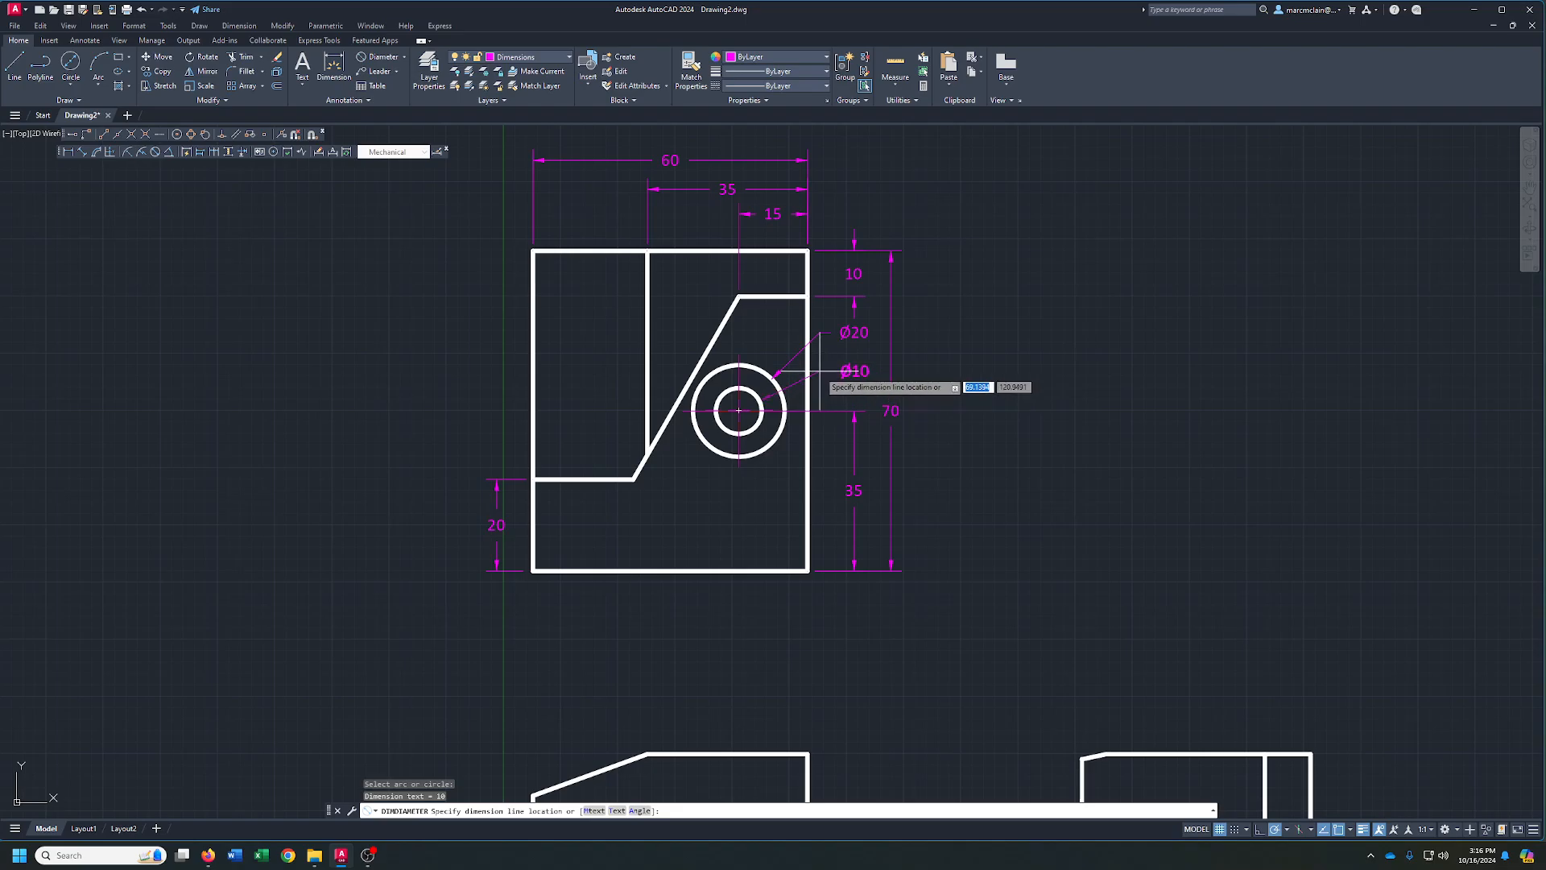
pyautogui.click(828, 370)
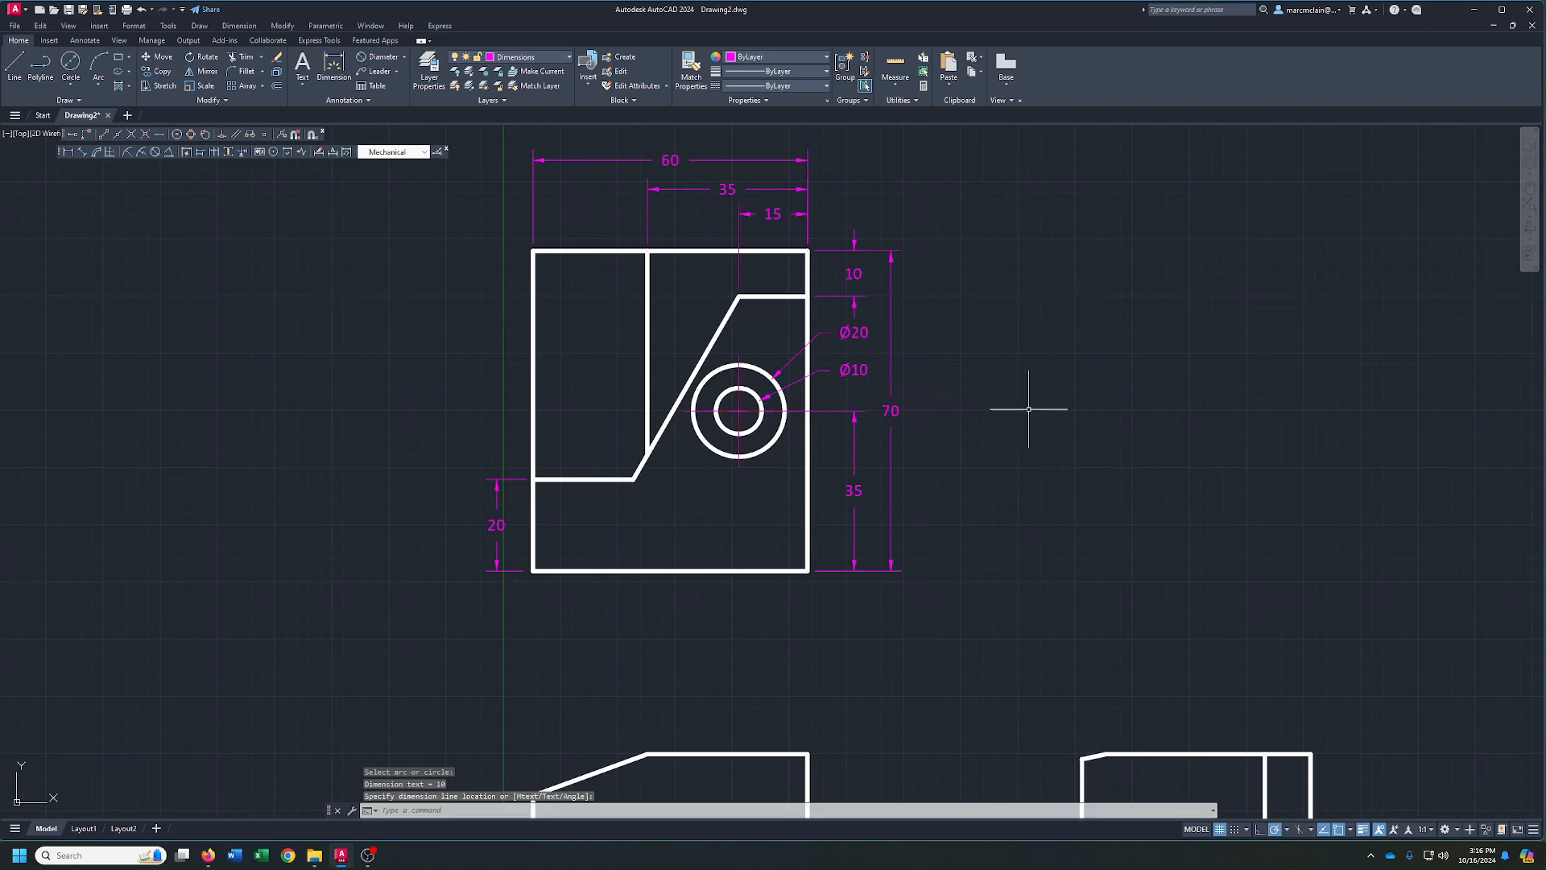
# - Dimension the height of the front view's bottom strip on its left side and center the text between the extension lines
pyautogui.moveTo(1019, 397); pyautogui.dragTo(1047, 127, button='middle')
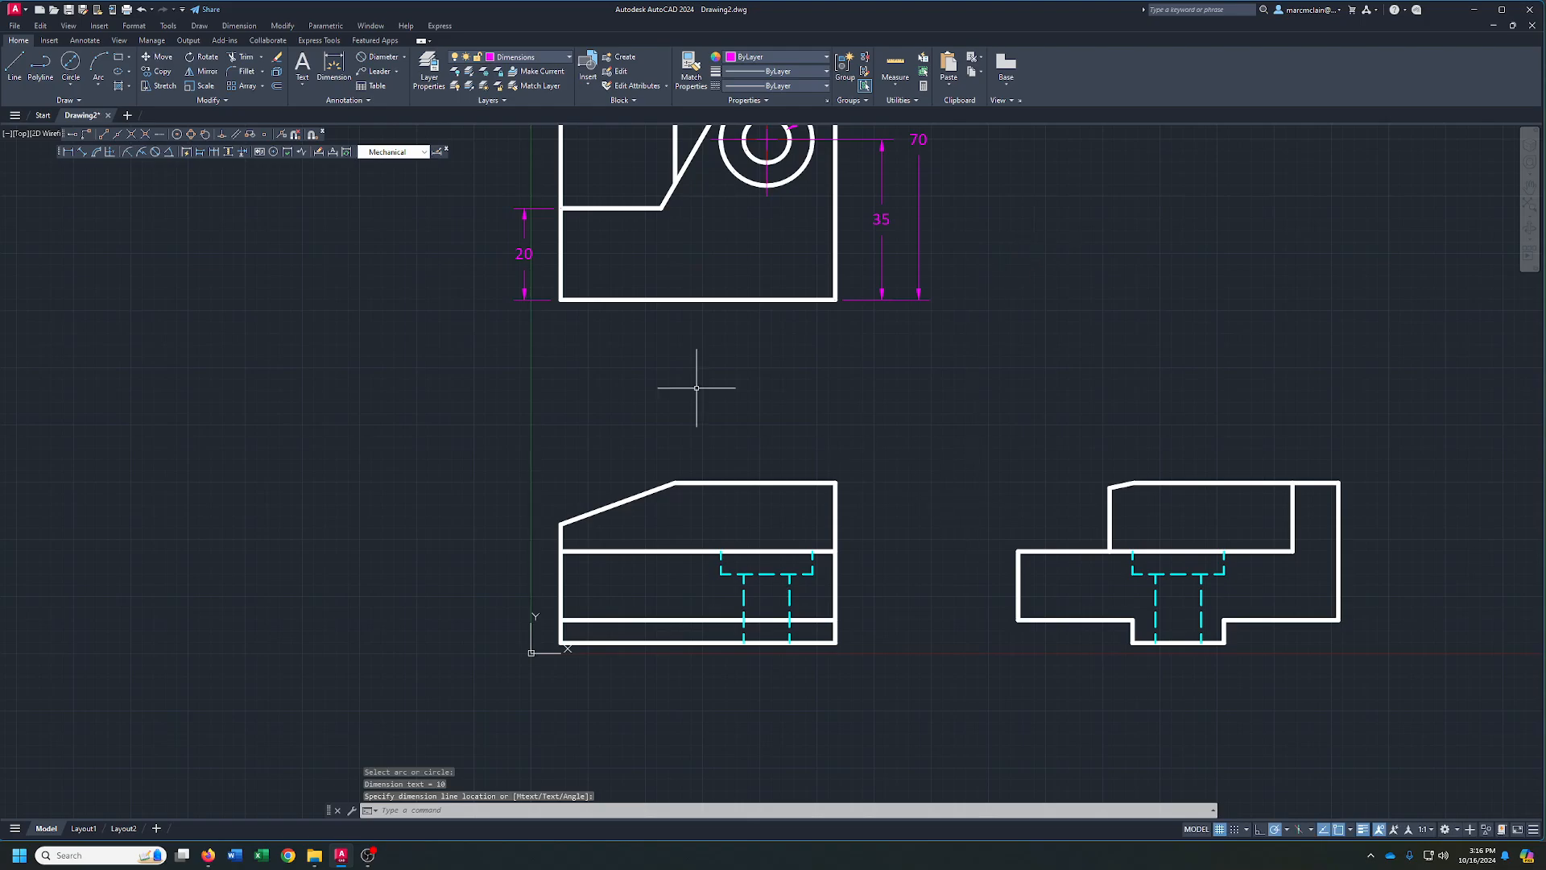
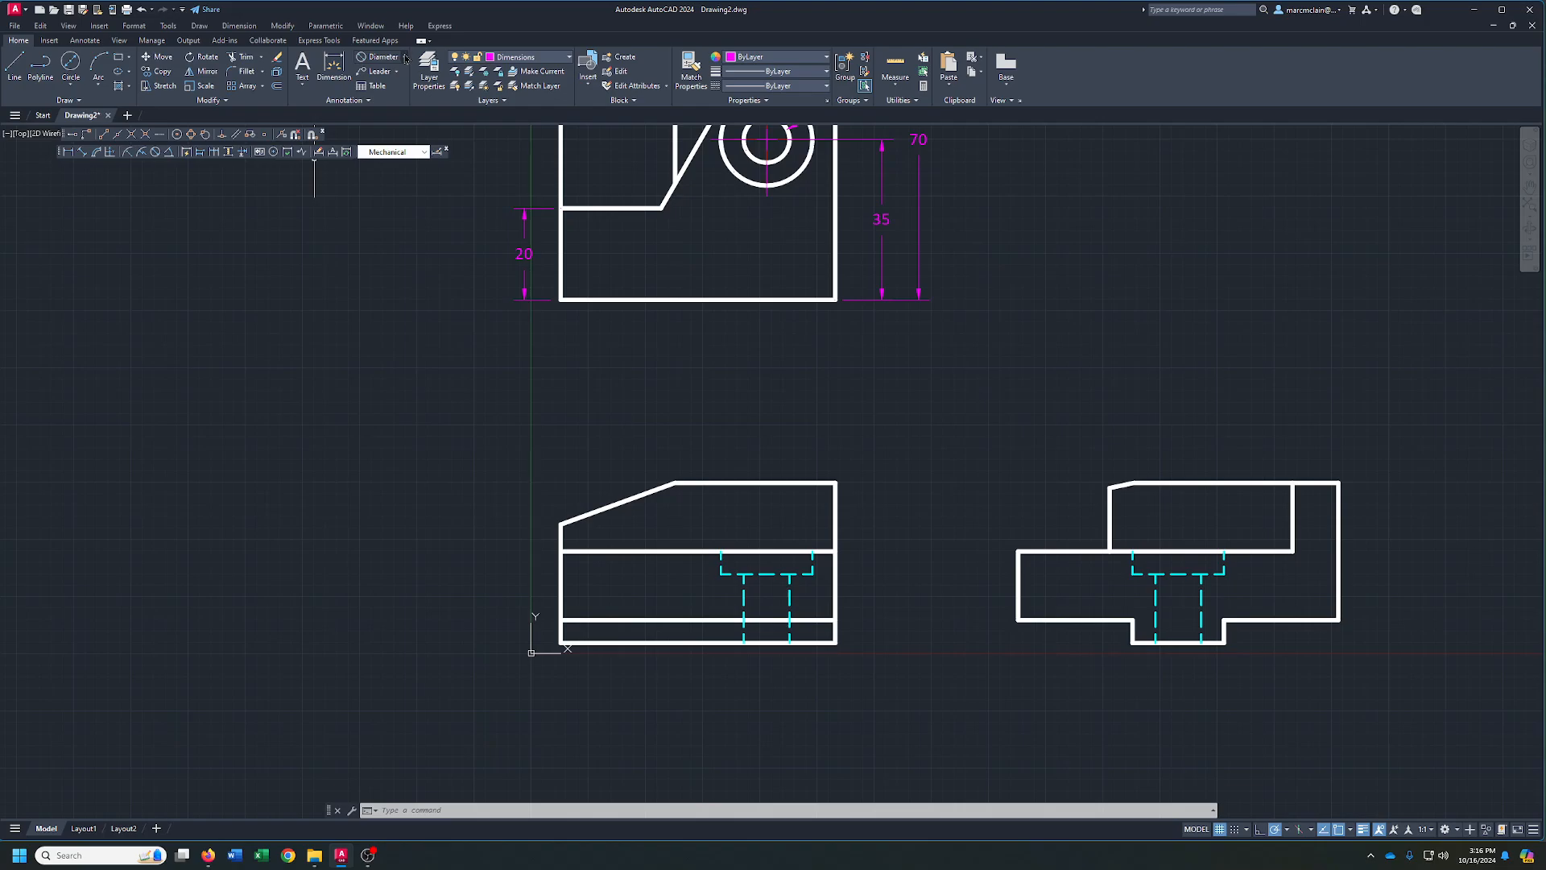
pyautogui.click(405, 58)
pyautogui.click(387, 77)
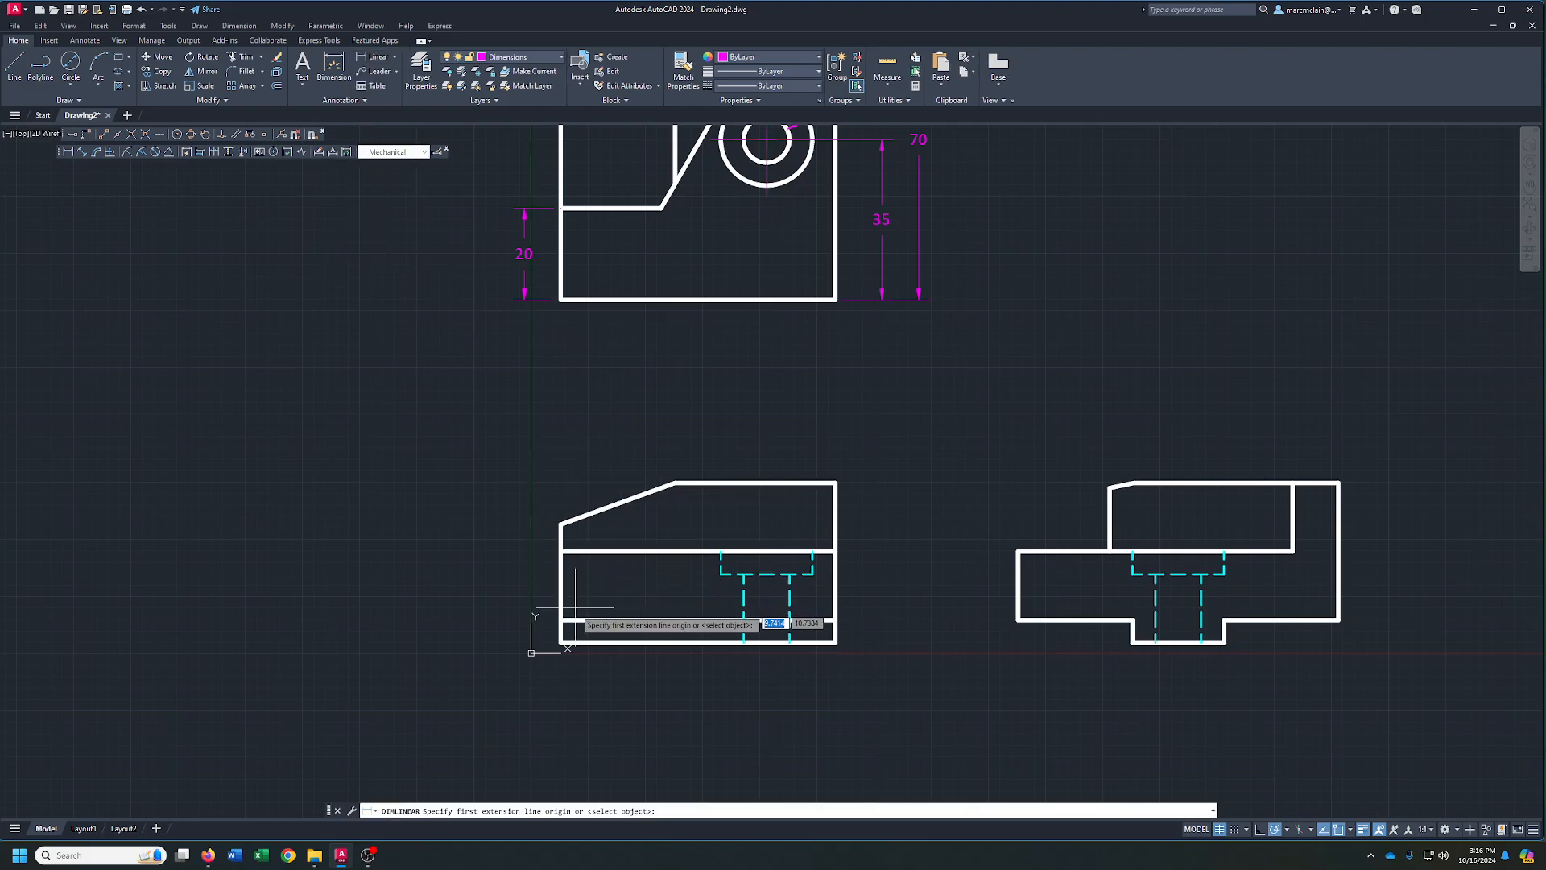
pyautogui.click(561, 642)
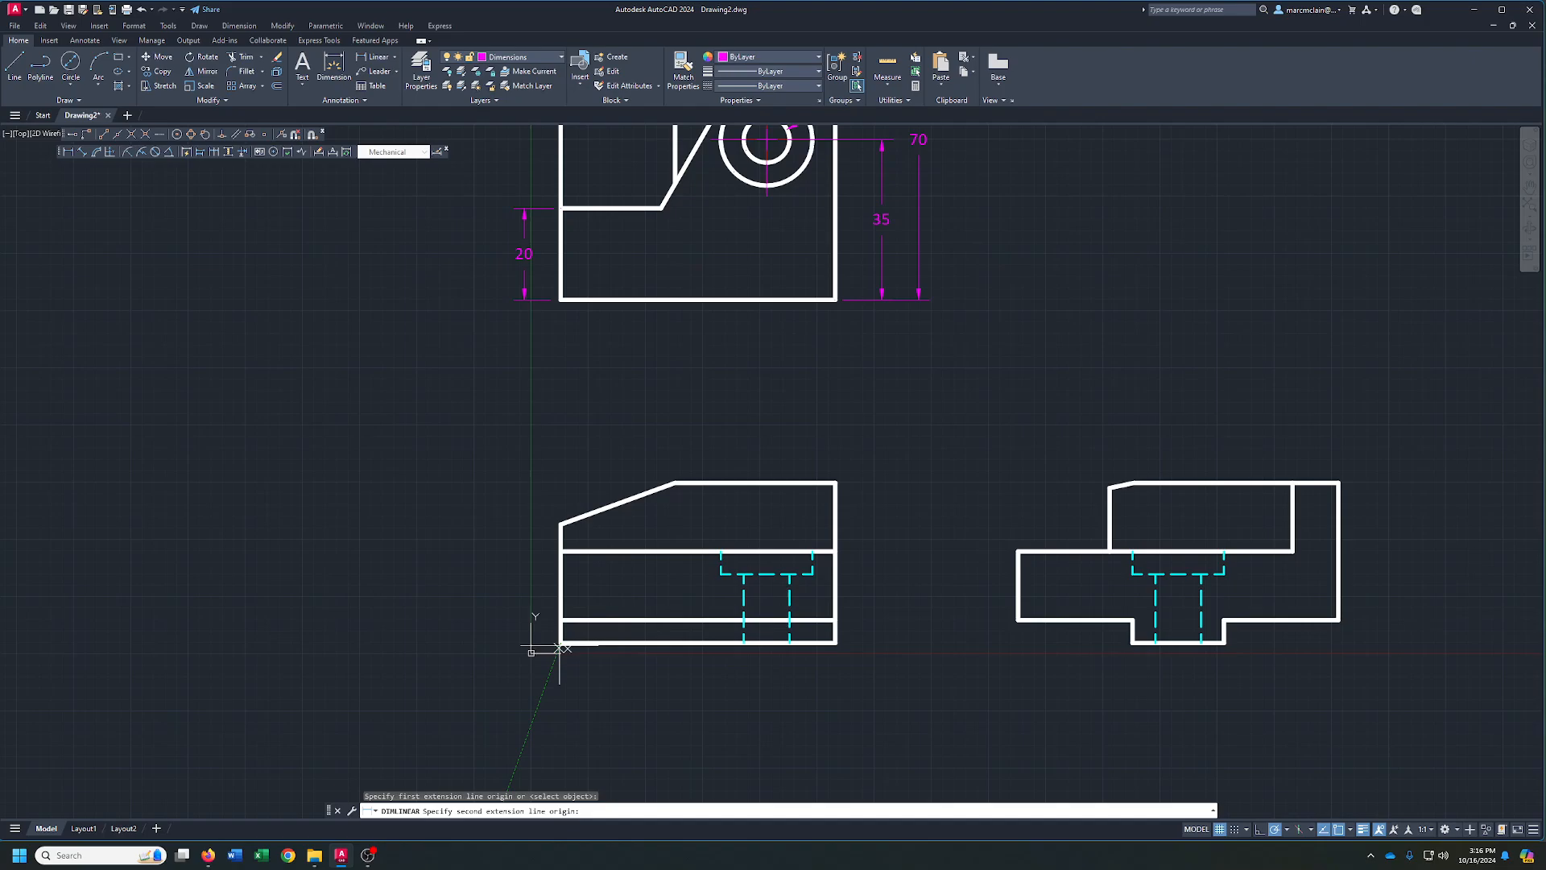
pyautogui.click(561, 620)
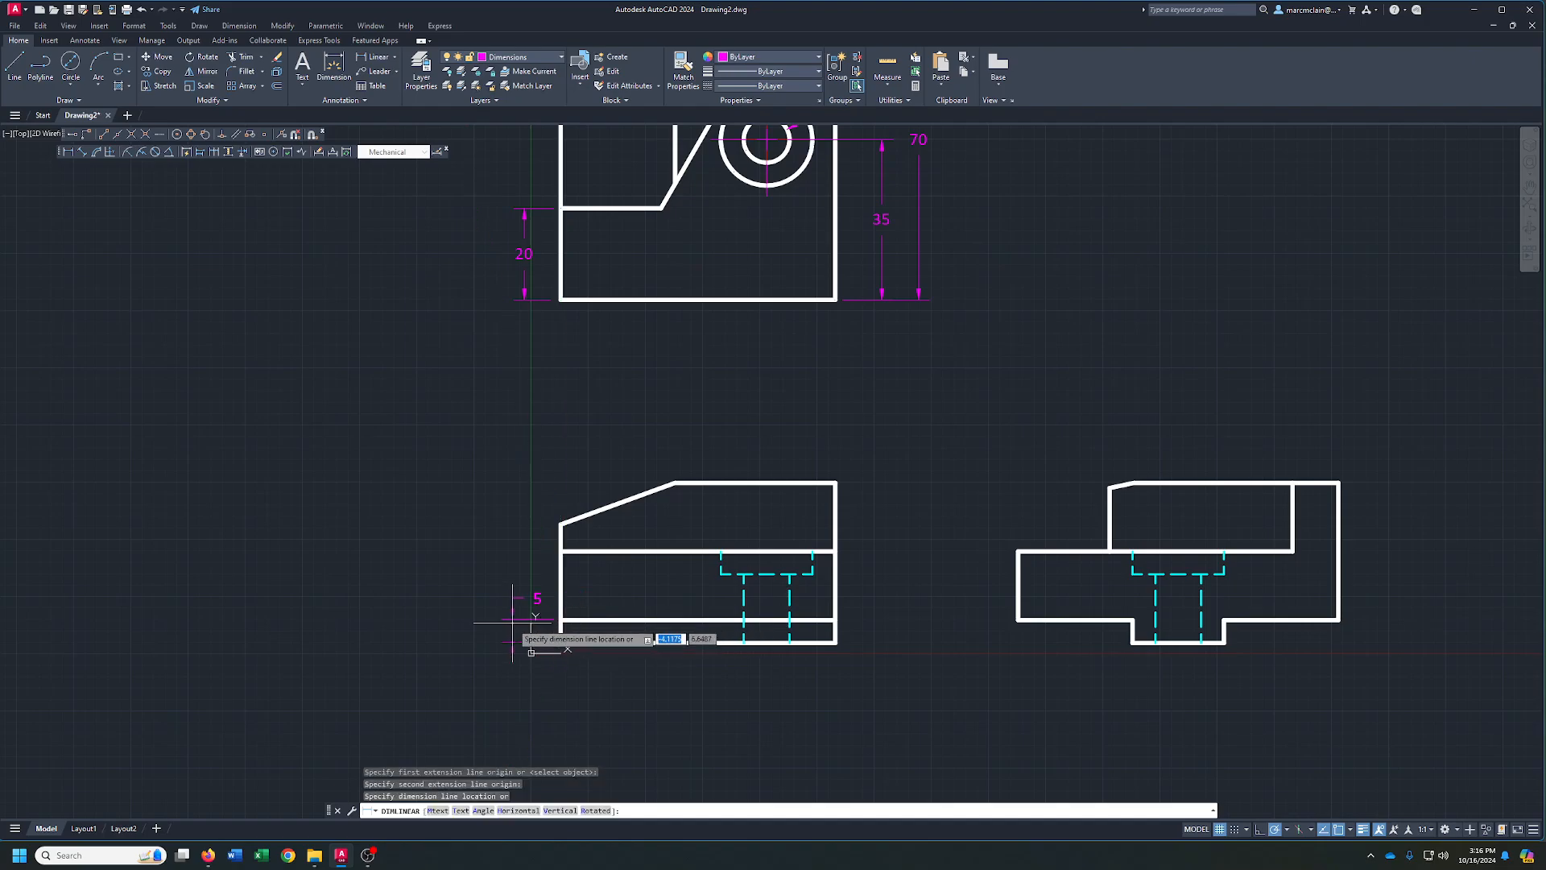
pyautogui.click(512, 622)
pyautogui.click(537, 597)
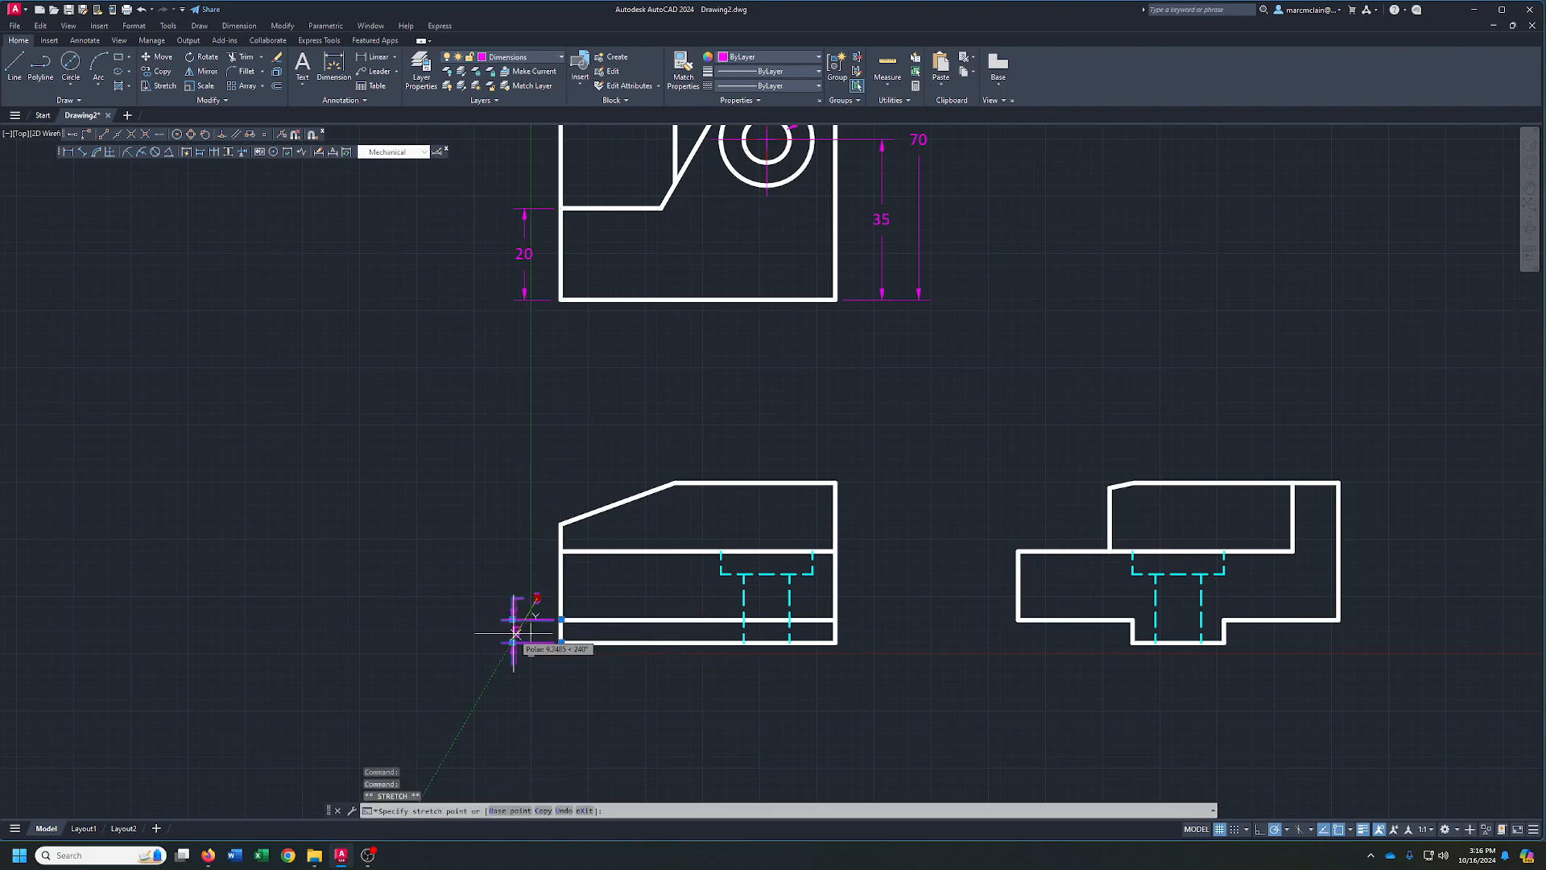
pyautogui.click(512, 631)
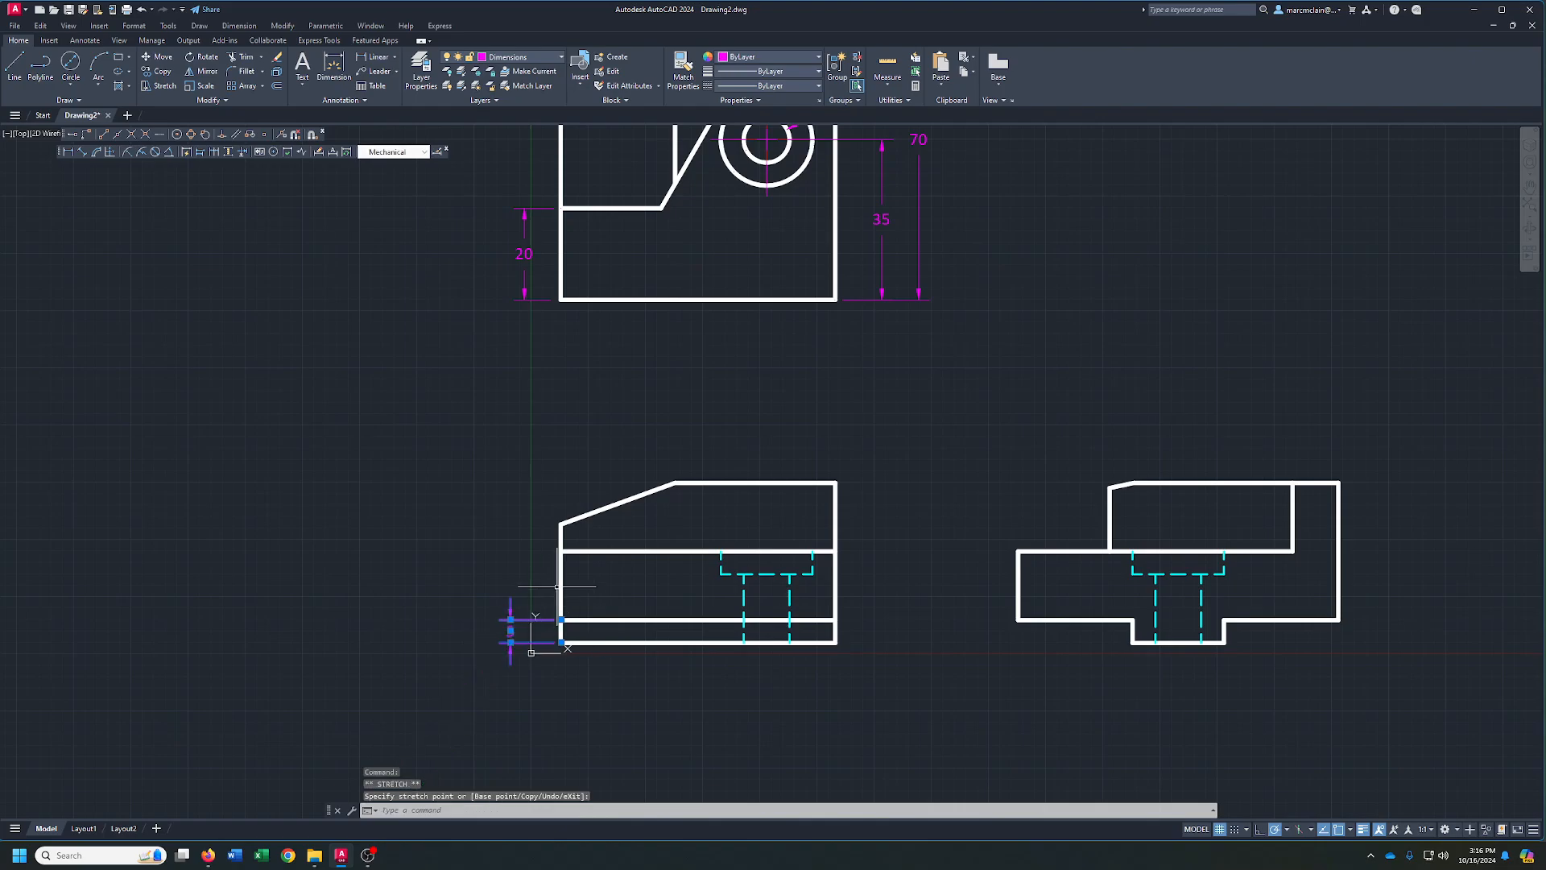
# - Dimension the front view's middle band height in line with the bottom strip's dimension, and center its text between the extension lines
pyautogui.click(377, 62)
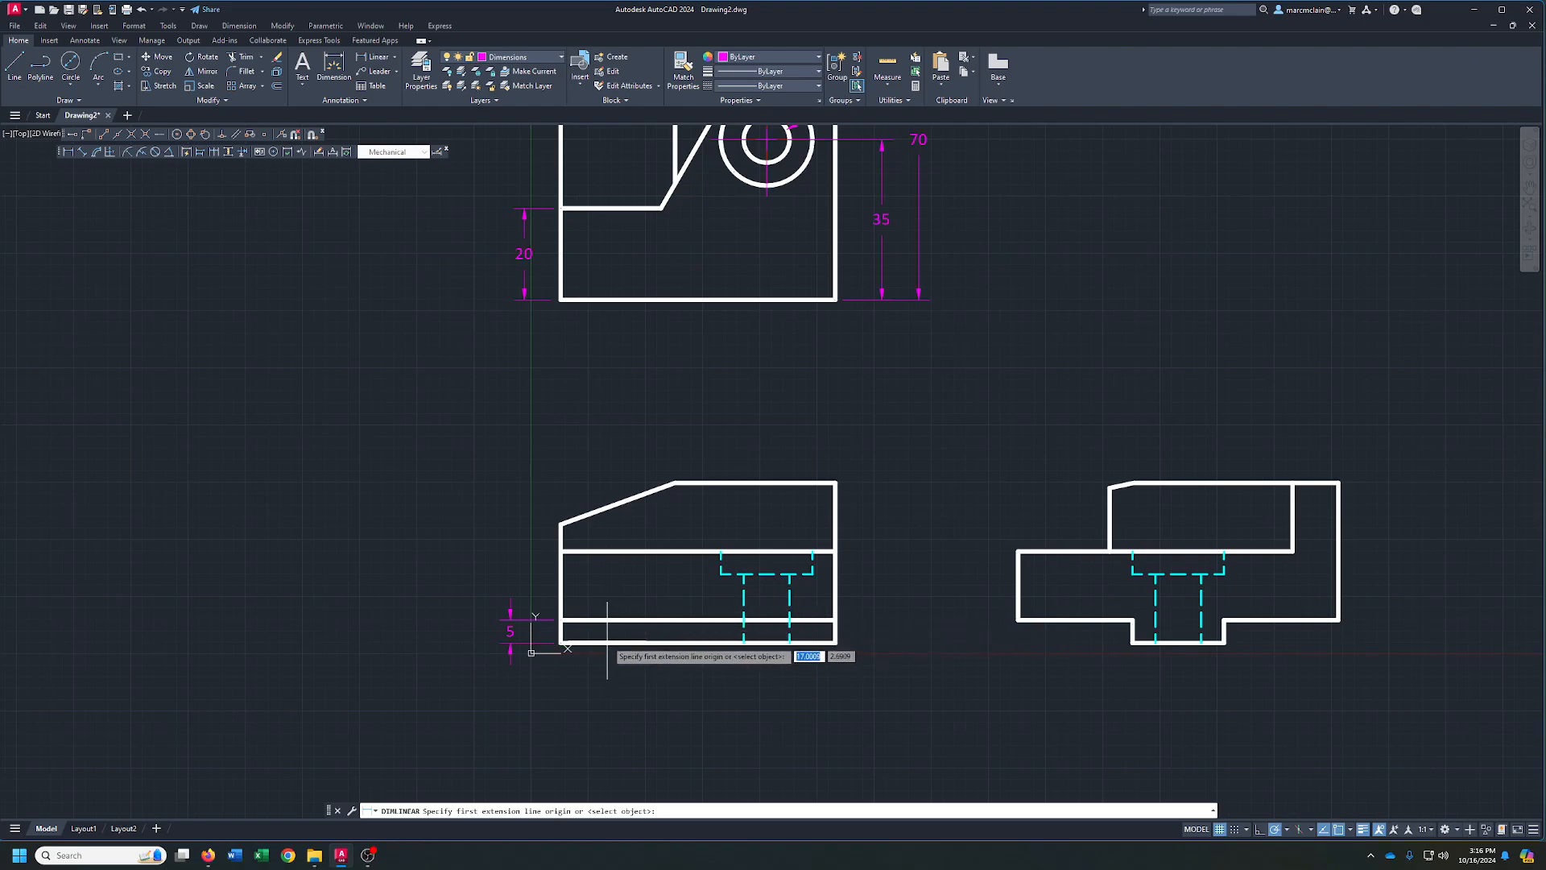
pyautogui.click(561, 620)
pyautogui.click(561, 551)
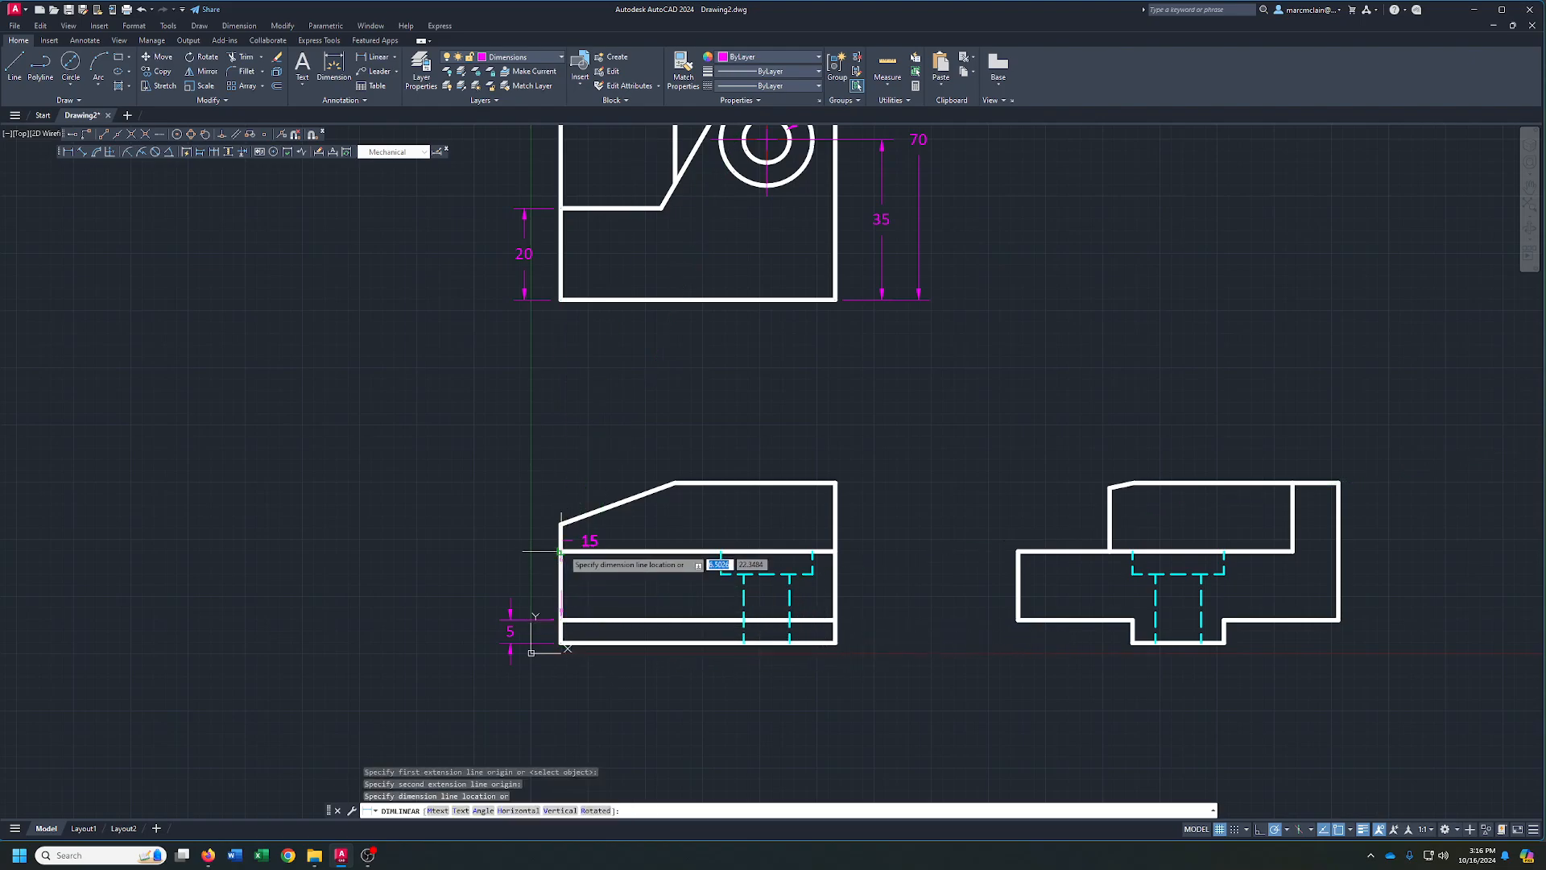
pyautogui.scroll(2, 511, 603)
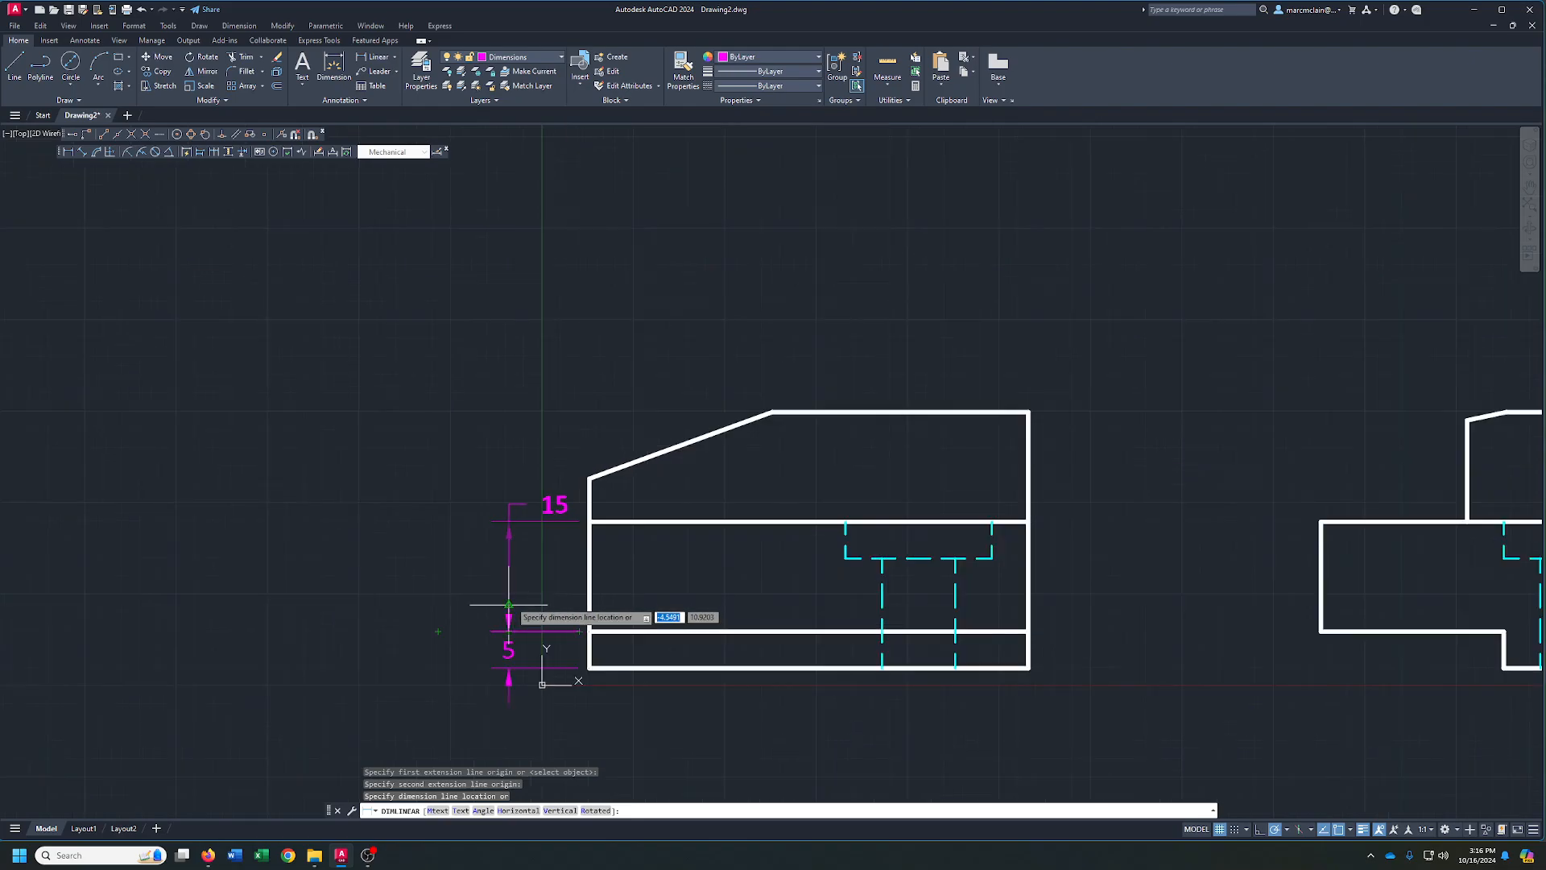
pyautogui.click(509, 602)
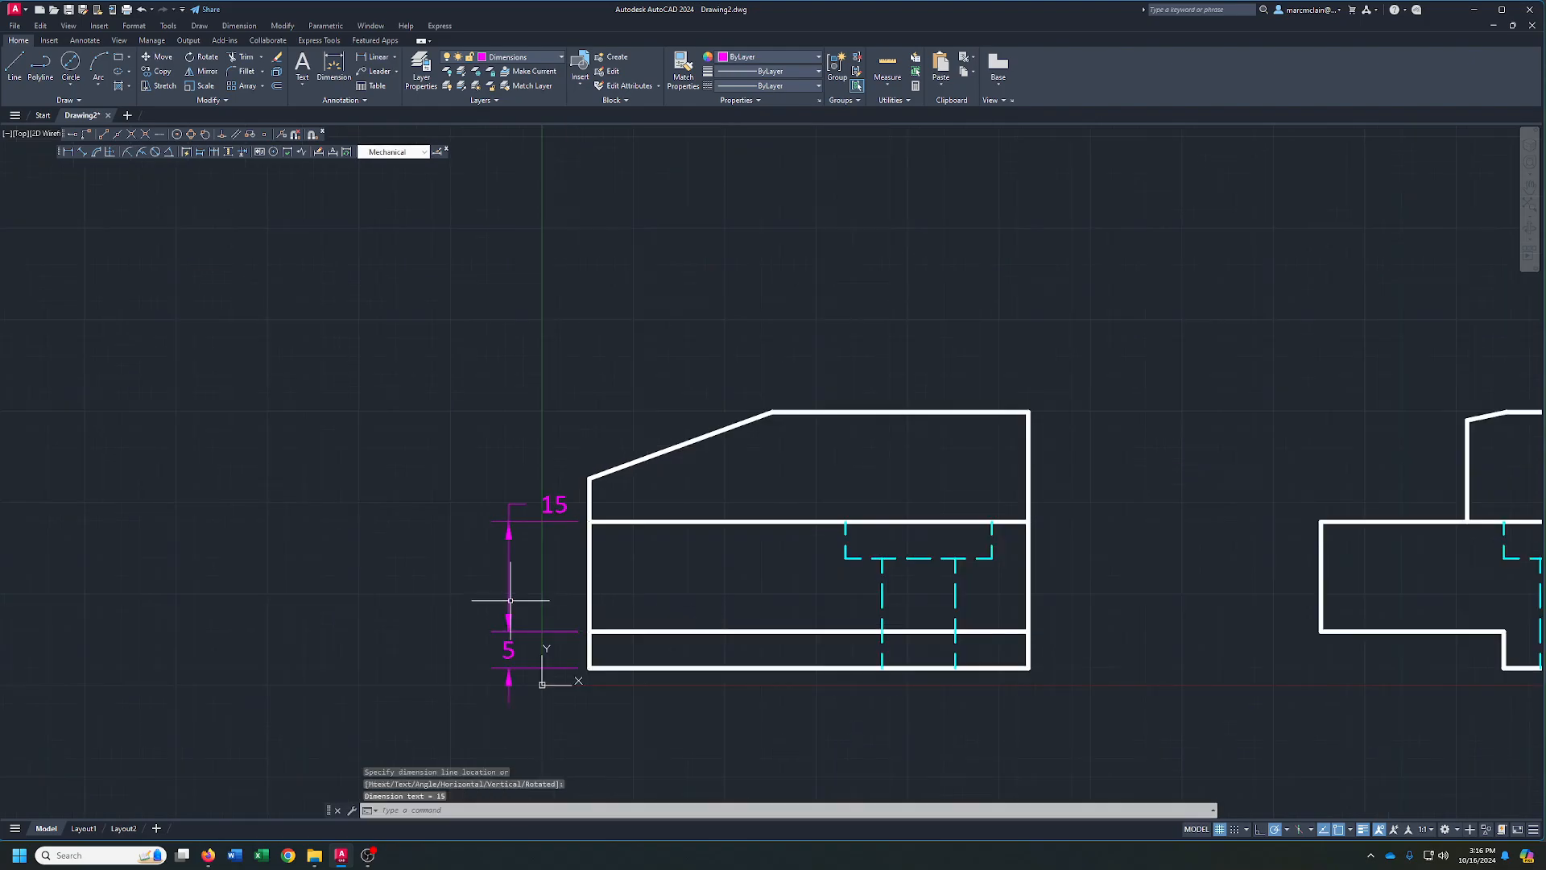
pyautogui.click(556, 509)
pyautogui.click(554, 505)
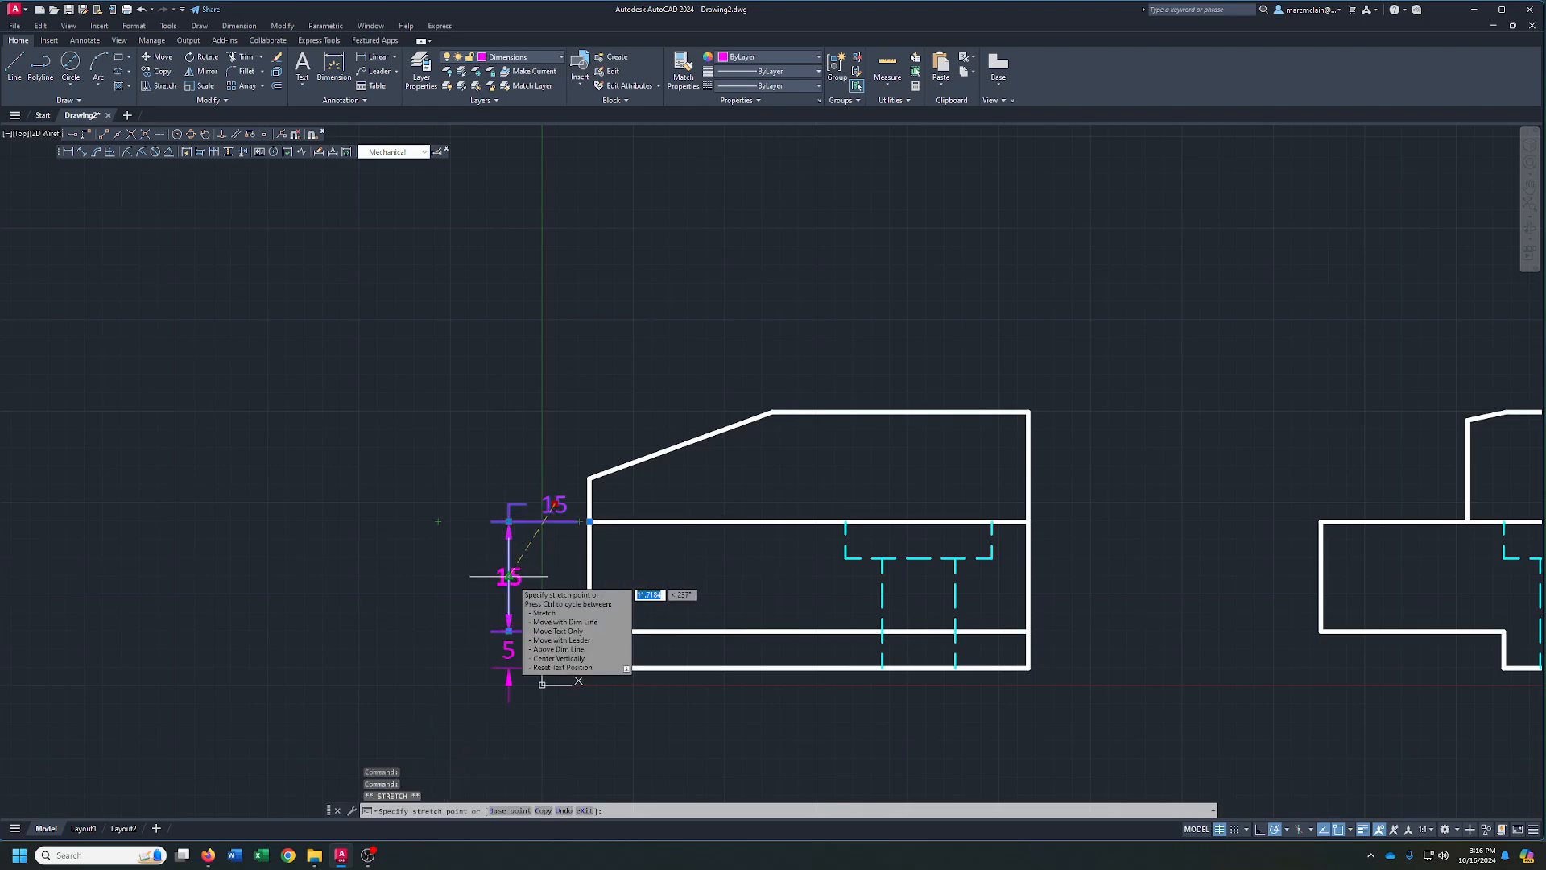
pyautogui.press('Escape')
# - Dimension the front view's overall height from the bottom-left corner to the slope's upper end, outside the existing left-side dimensions
pyautogui.rightClick(547, 407)
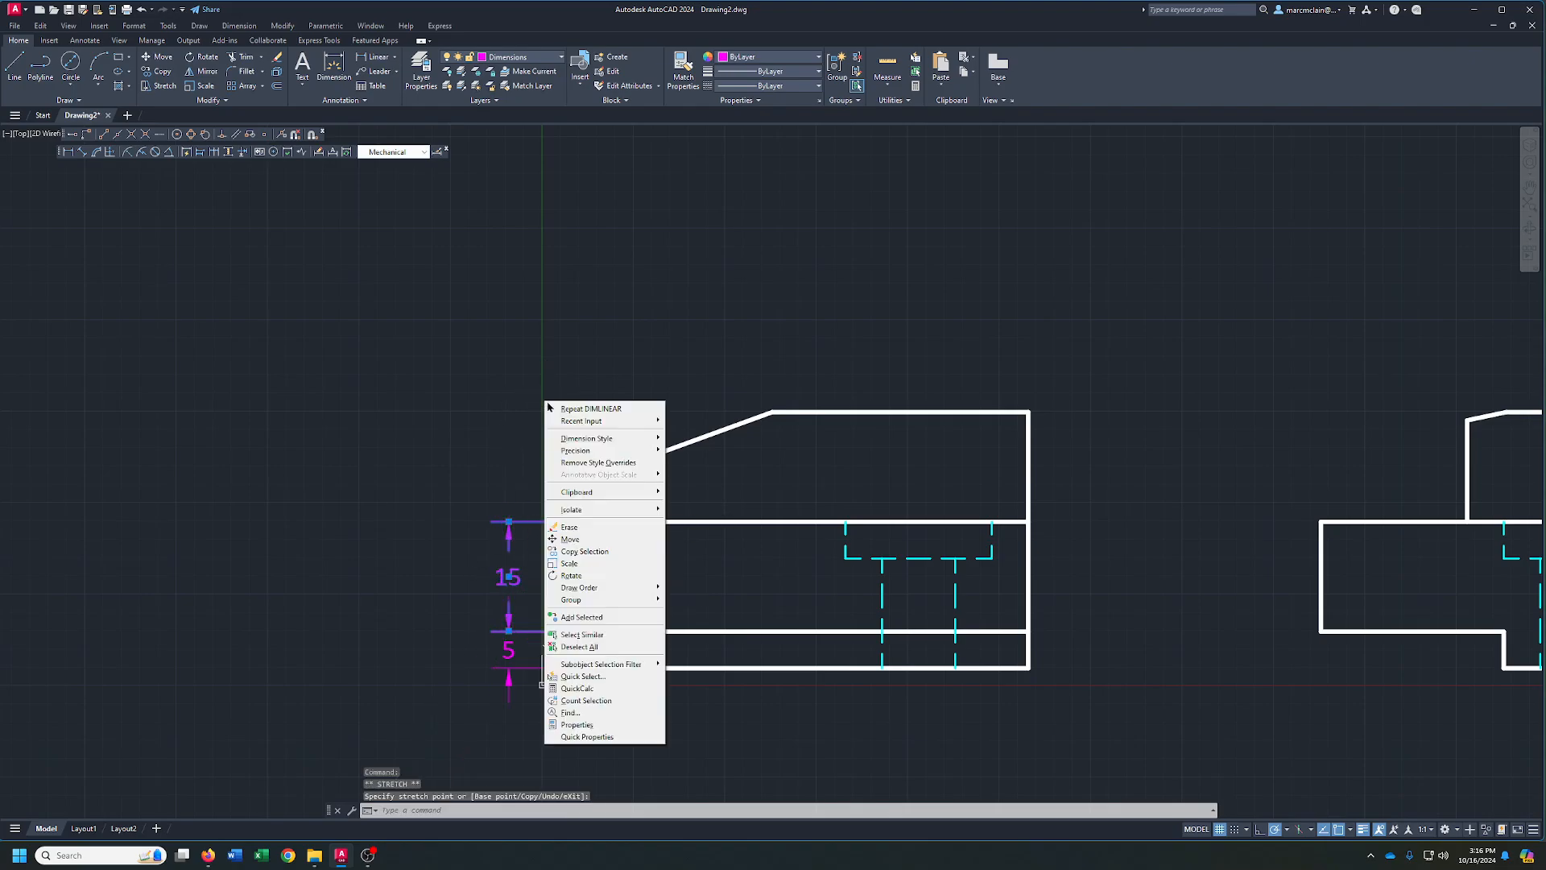
pyautogui.click(556, 408)
pyautogui.click(591, 667)
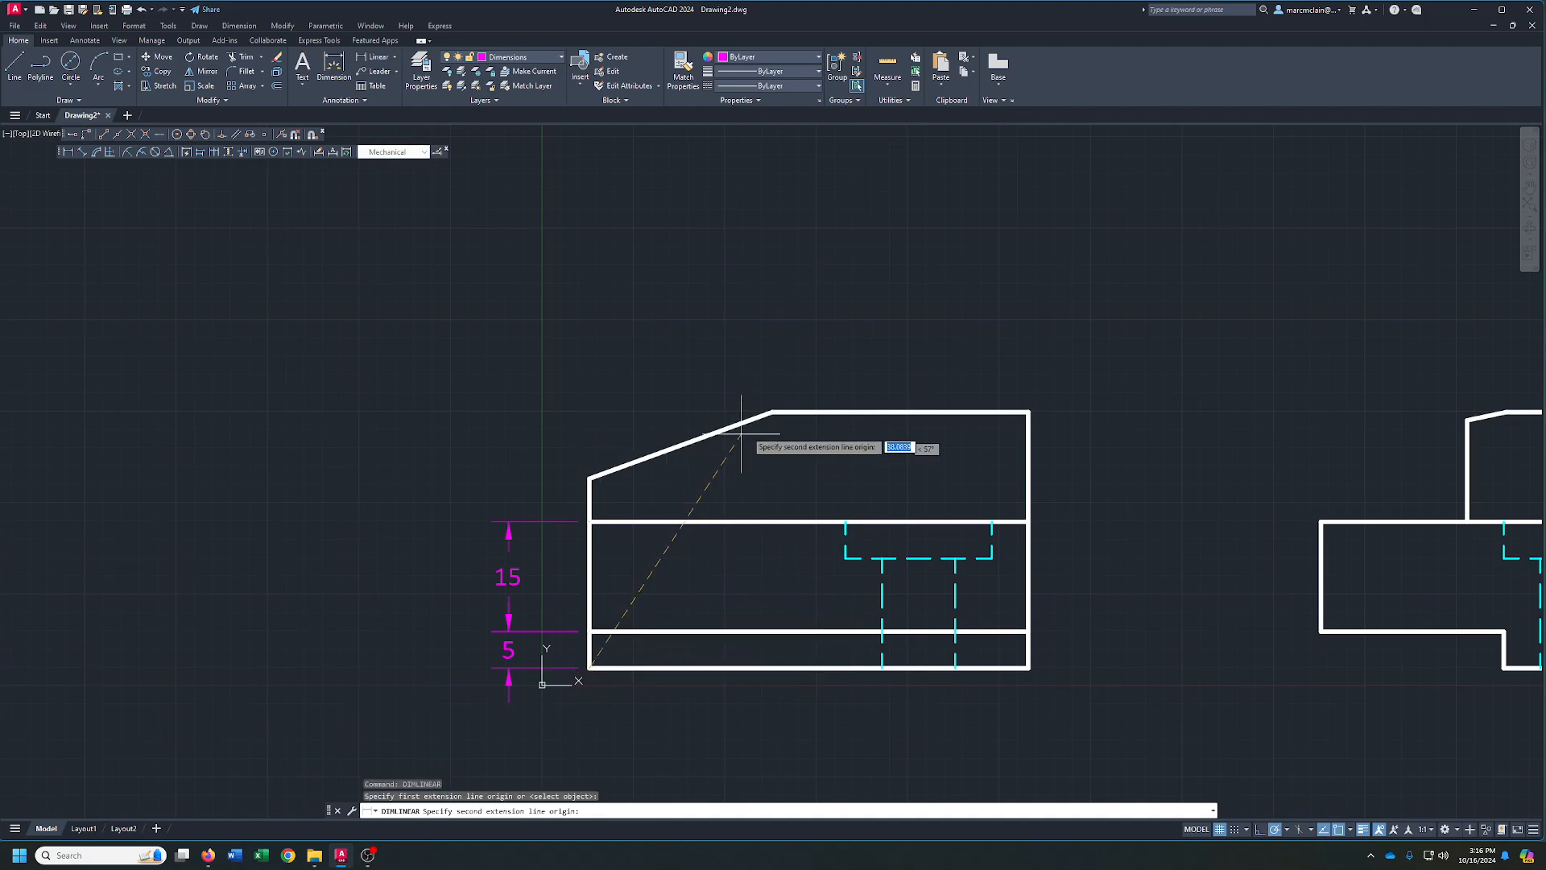
pyautogui.click(771, 412)
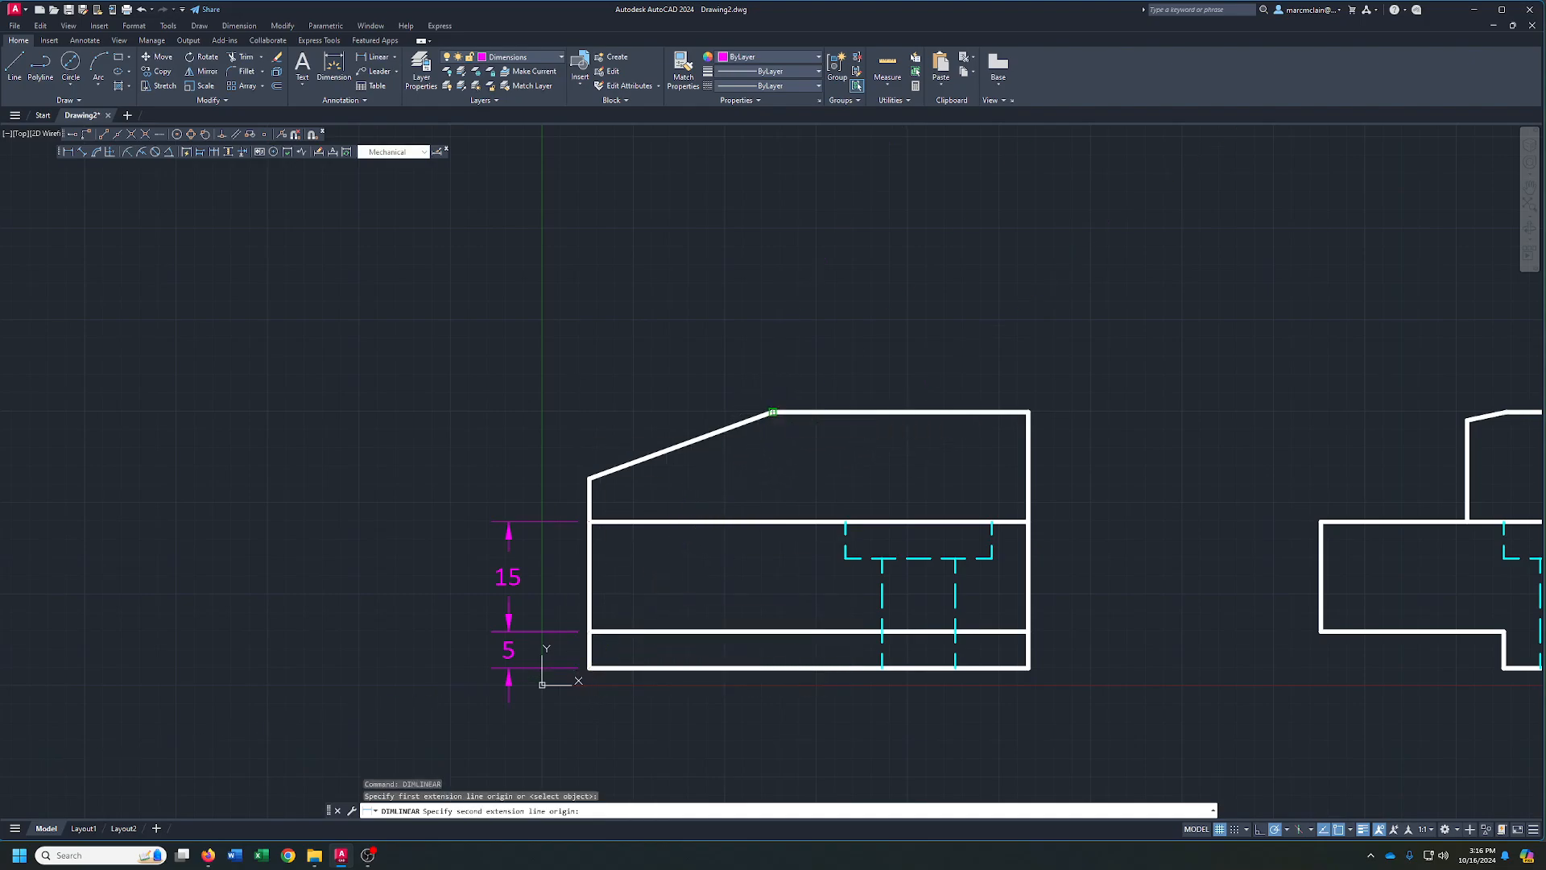
pyautogui.click(462, 474)
# - Add a linear dimension above the front view for the length of its flat top edge
pyautogui.rightClick(721, 360)
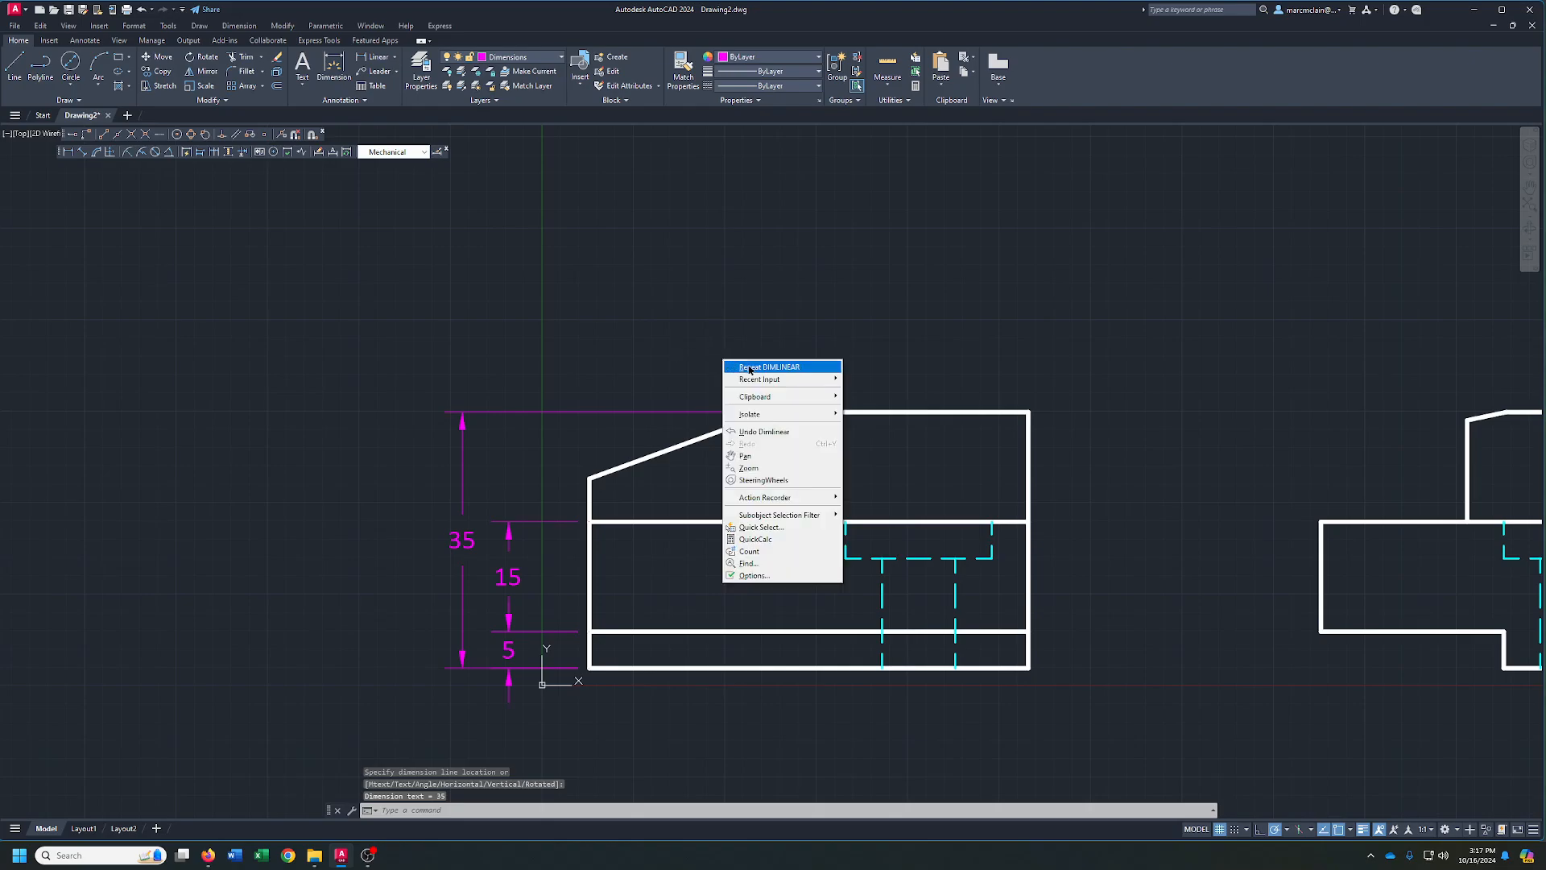
pyautogui.click(741, 304)
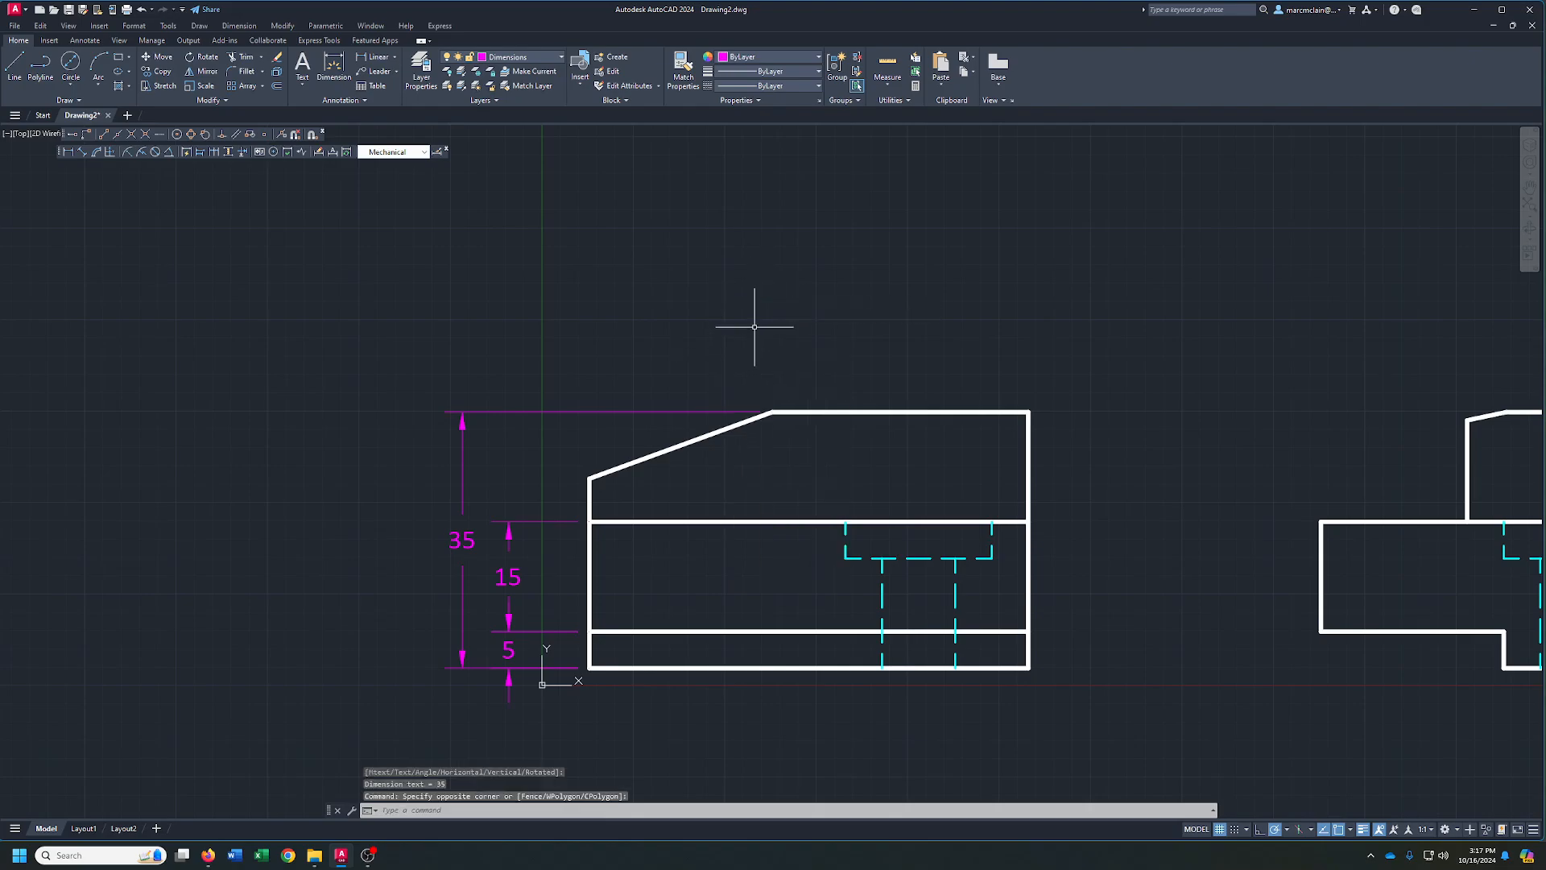
pyautogui.rightClick(755, 327)
pyautogui.click(805, 321)
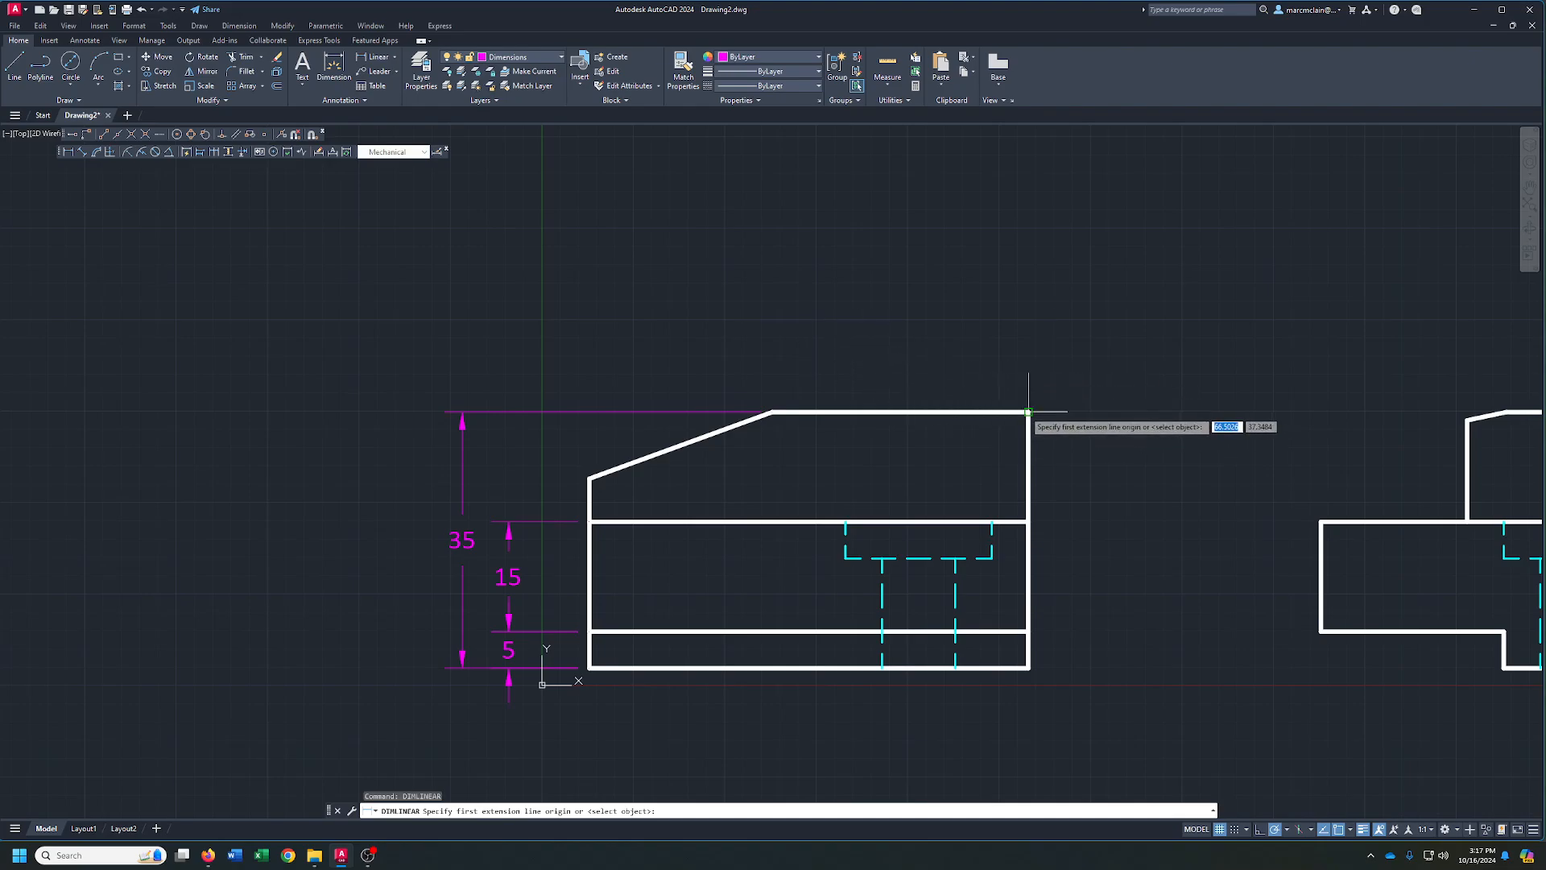
pyautogui.click(1028, 412)
pyautogui.click(772, 412)
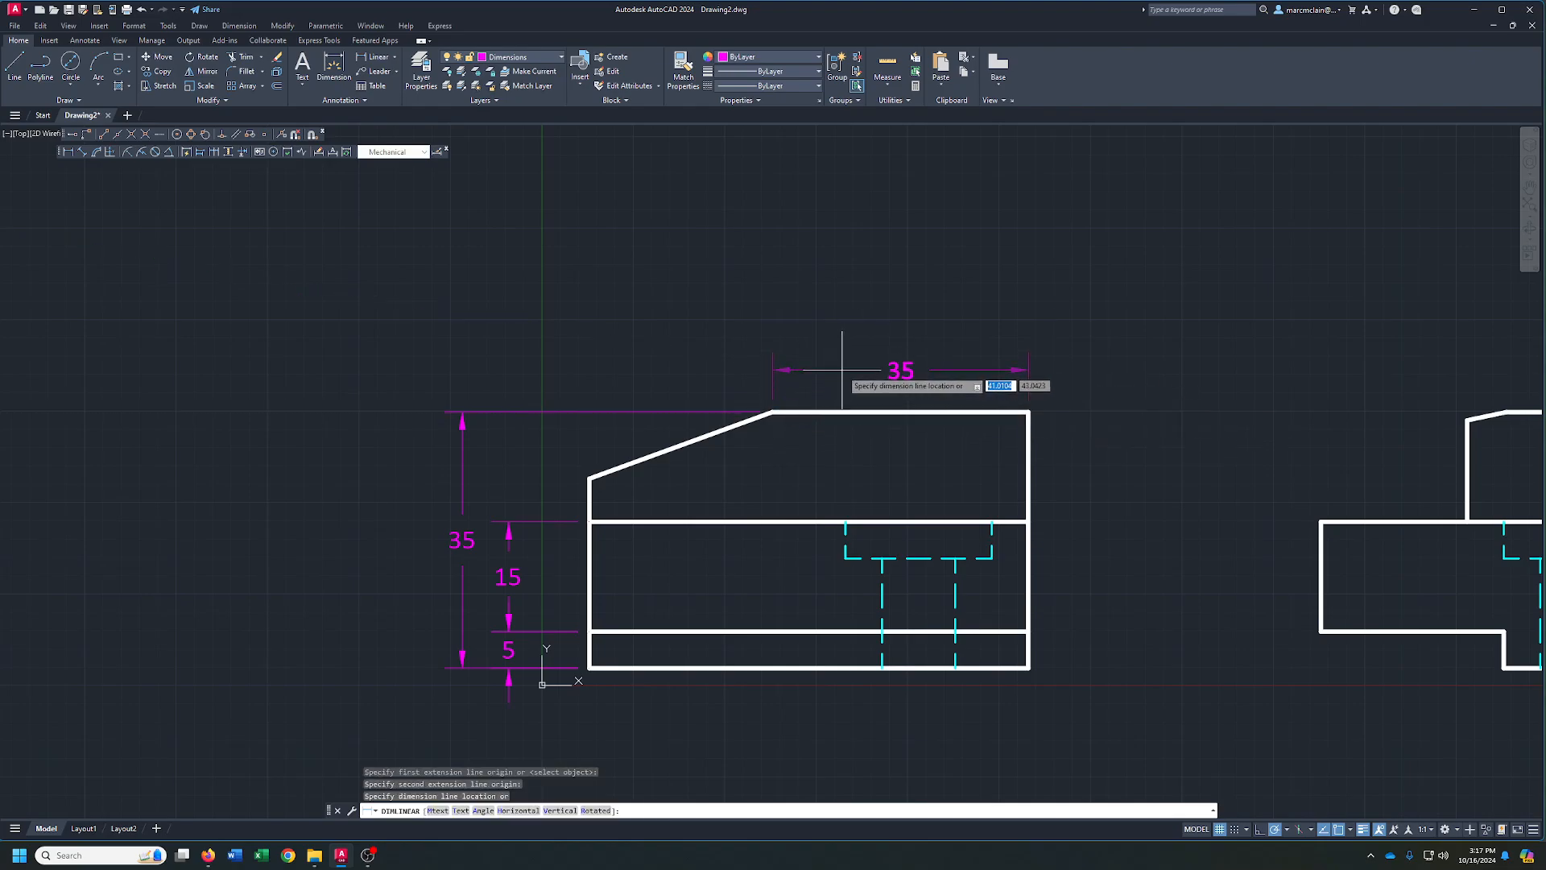
pyautogui.click(842, 370)
# - Dimension the front view's overall width, placed above the flat top edge's dimension
pyautogui.press('Return')
pyautogui.click(1029, 411)
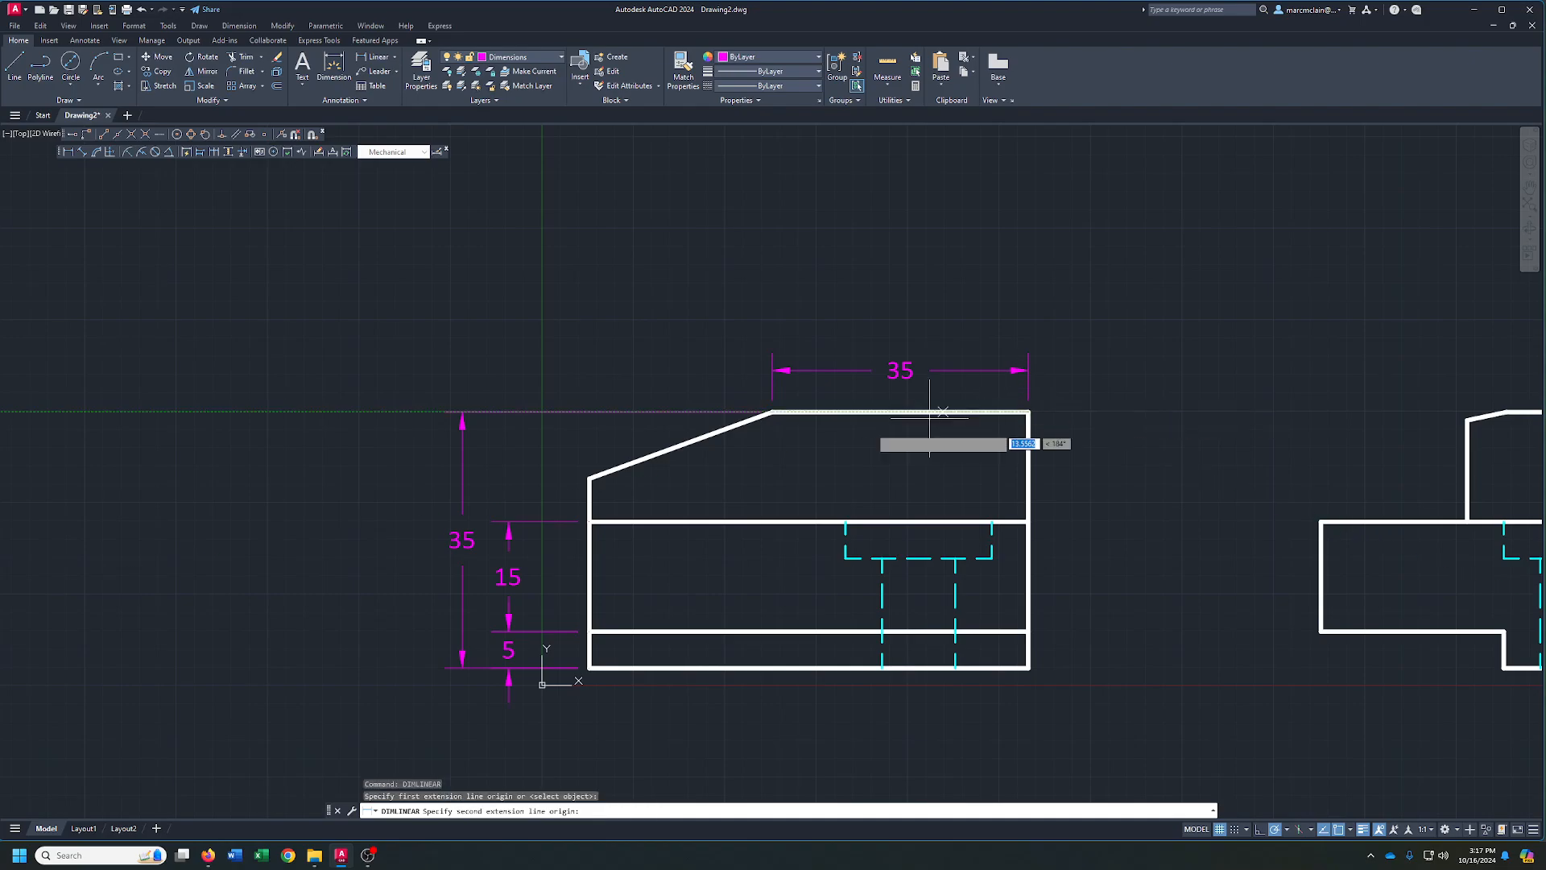
pyautogui.click(589, 478)
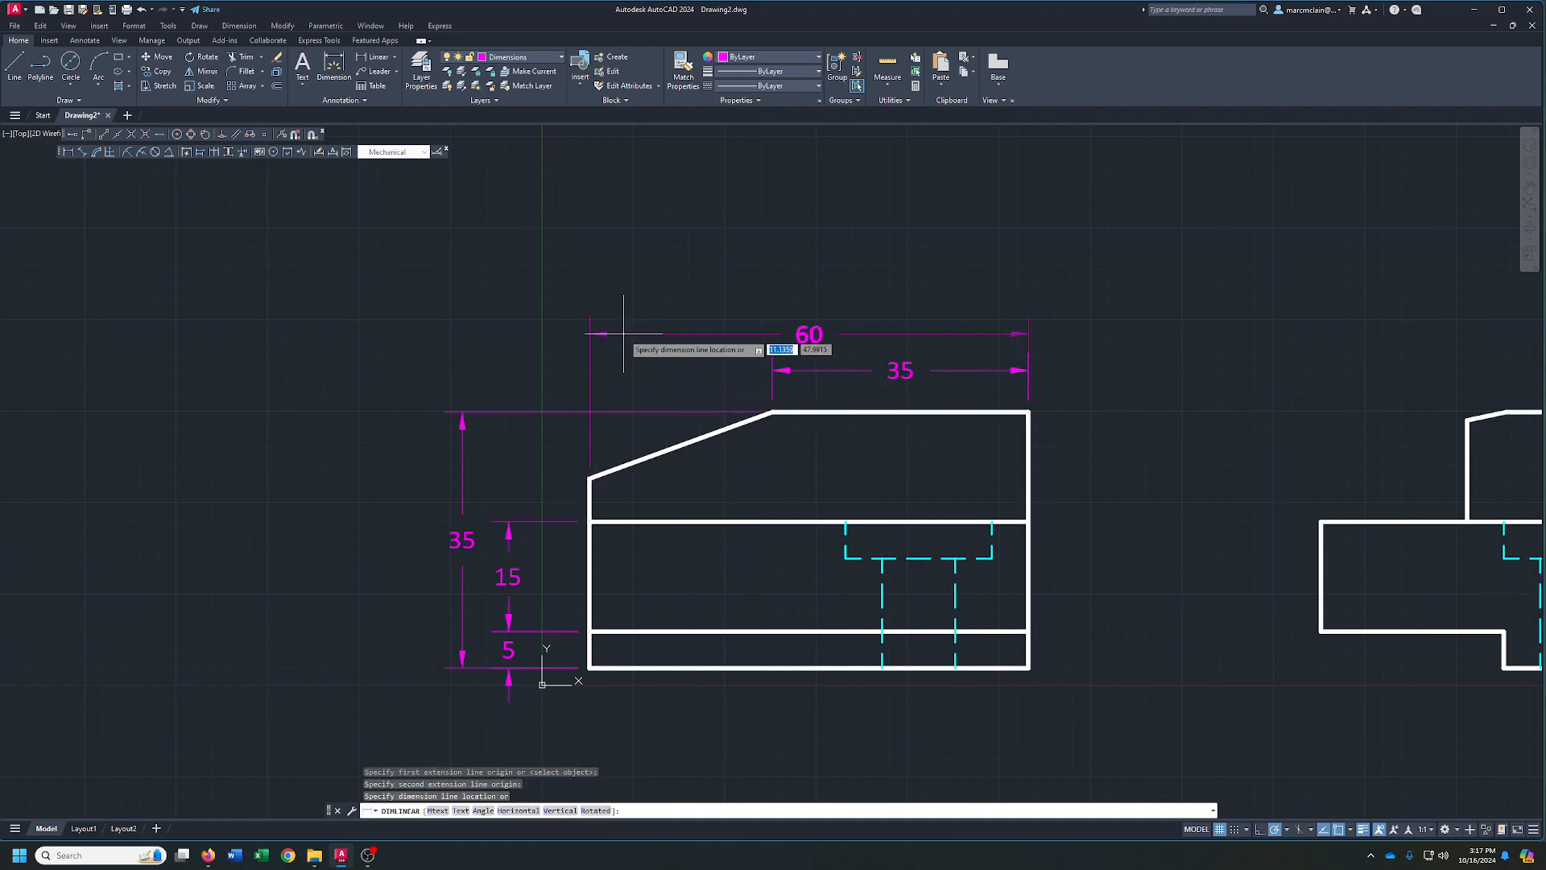
pyautogui.click(623, 332)
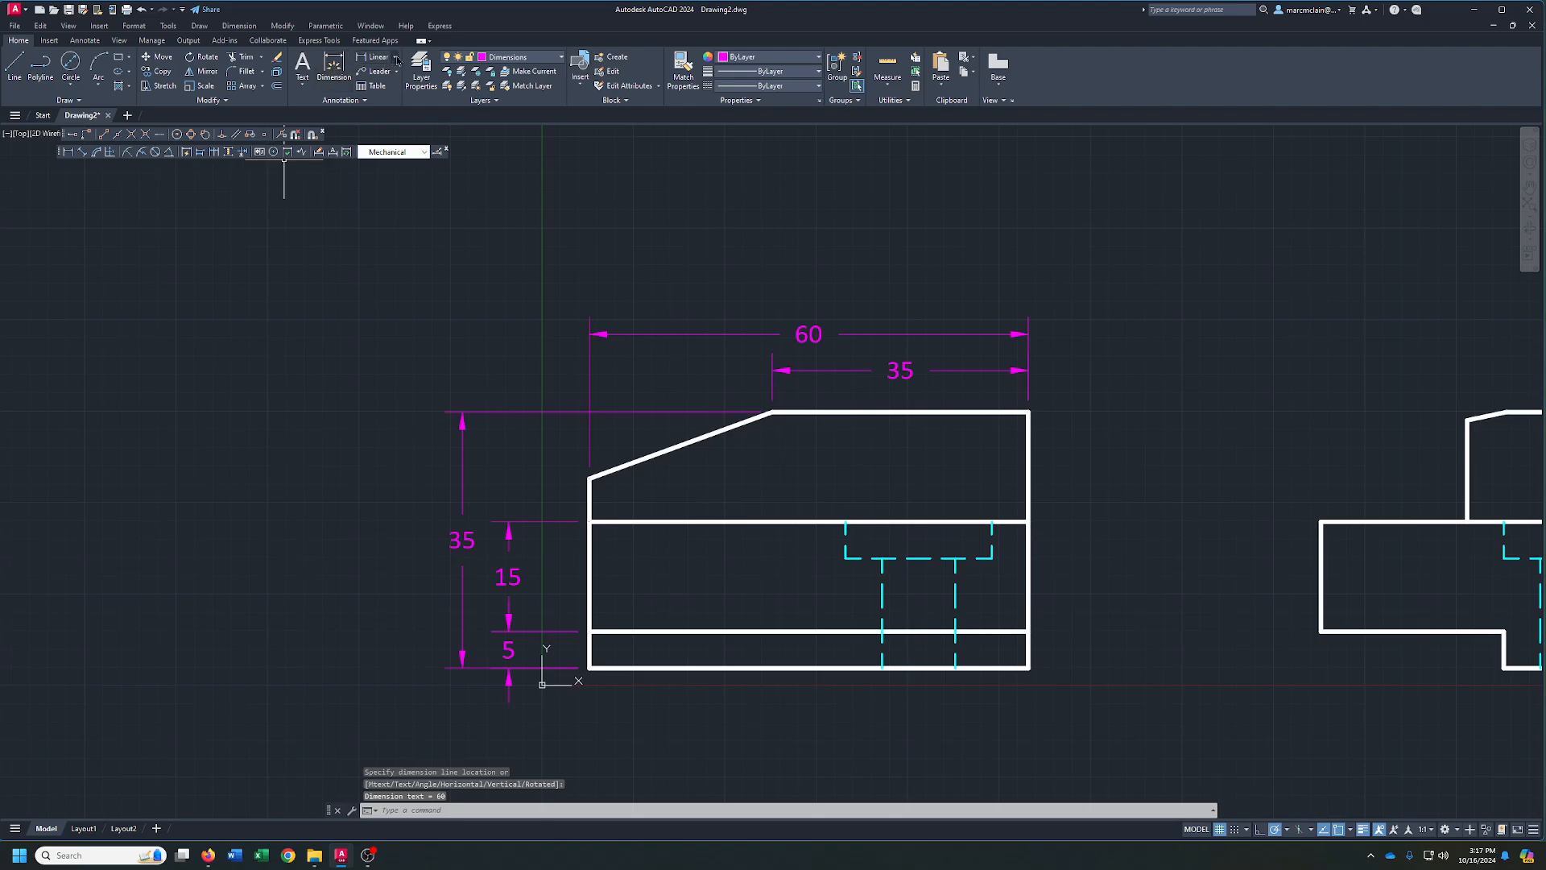
# - Add an angular dimension between the front view's top edge and its sloped edge, placed outside the slope
pyautogui.click(396, 58)
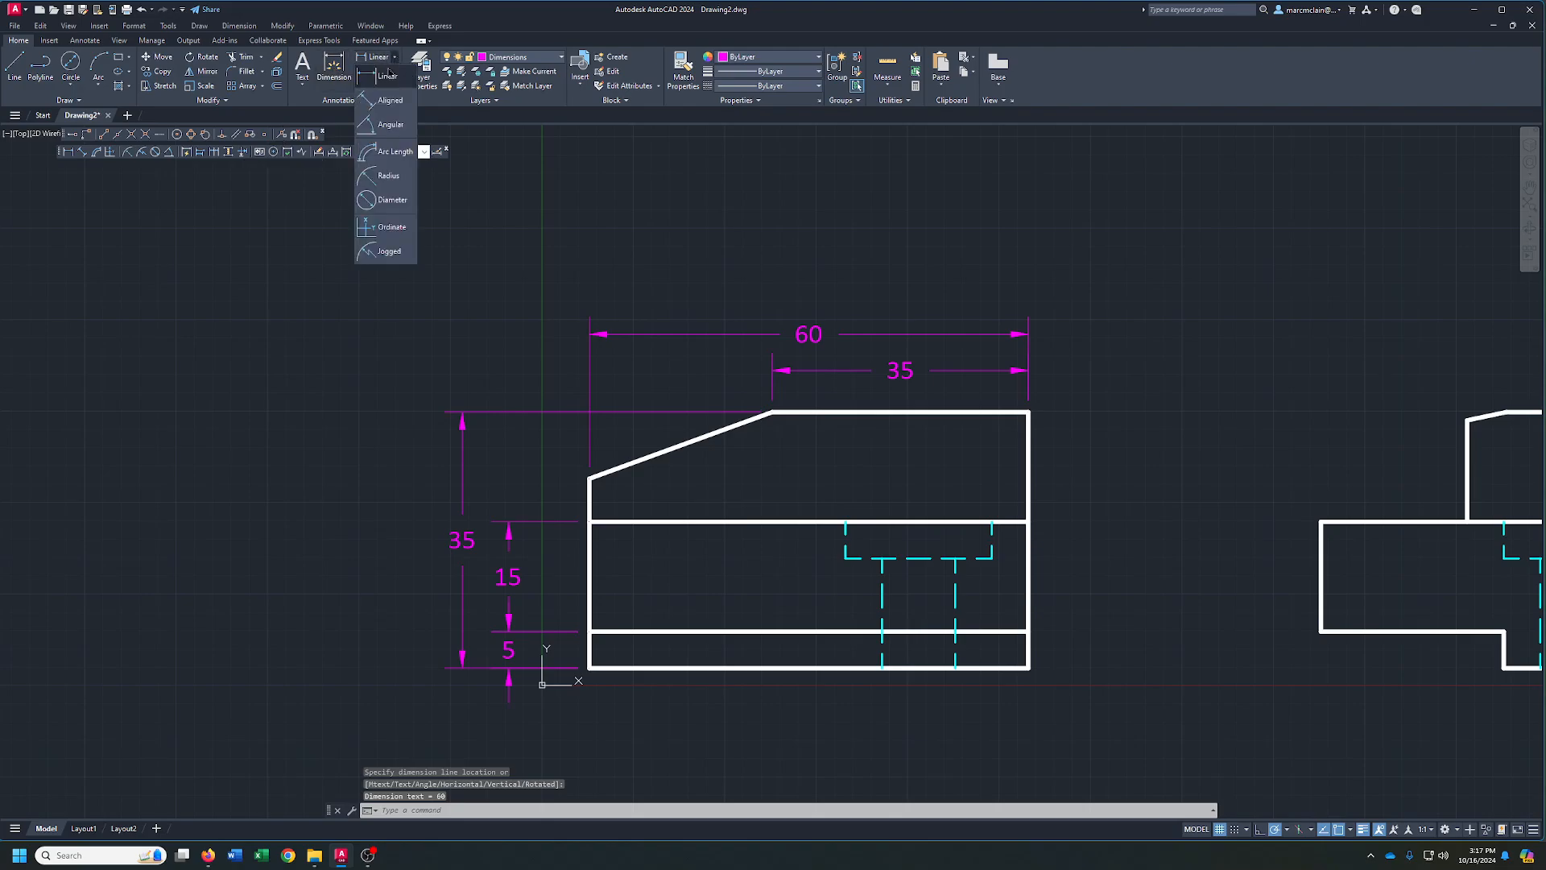
pyautogui.click(378, 126)
pyautogui.click(793, 412)
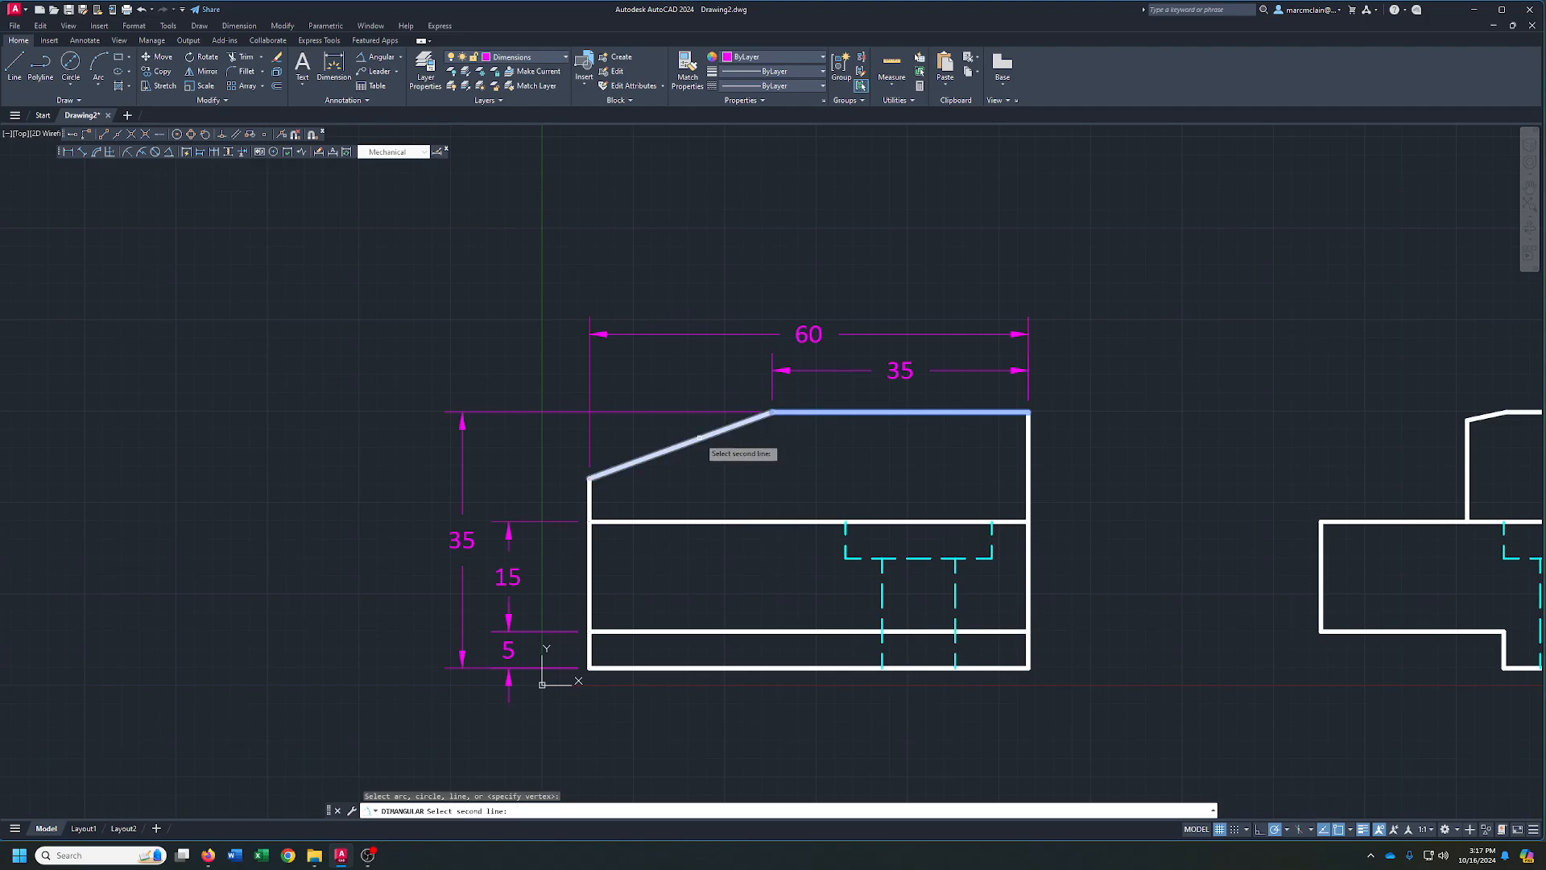
pyautogui.click(699, 437)
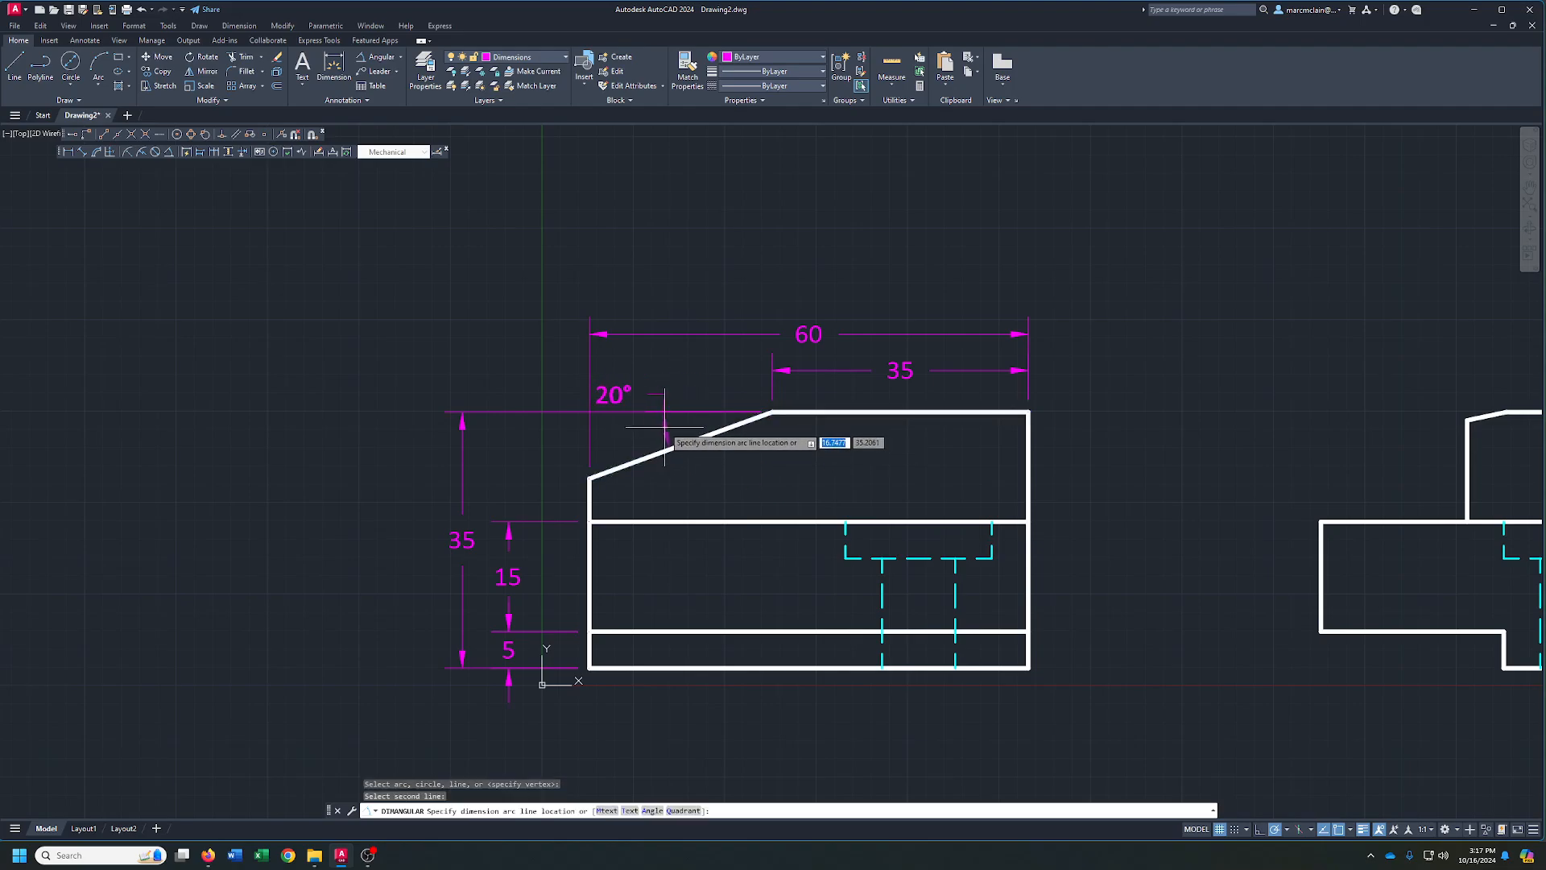
pyautogui.click(664, 427)
# - Dimension the side view's overall height on its right side, from the top-right corner to the bottom of the foot
pyautogui.scroll(-5, 1063, 471)
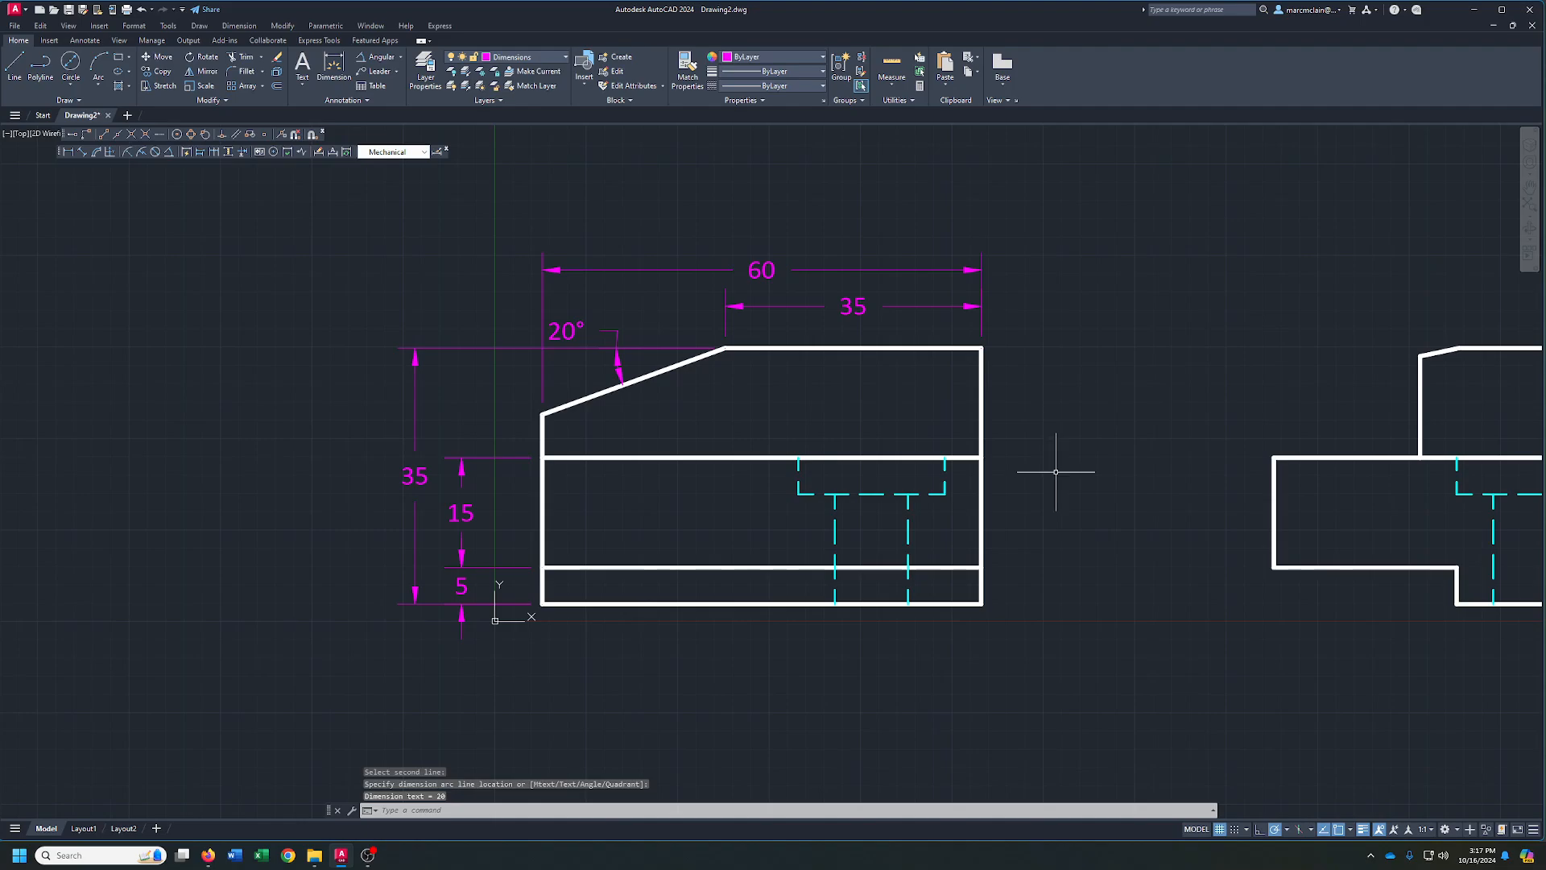
pyautogui.moveTo(1071, 477); pyautogui.dragTo(655, 479, button='middle')
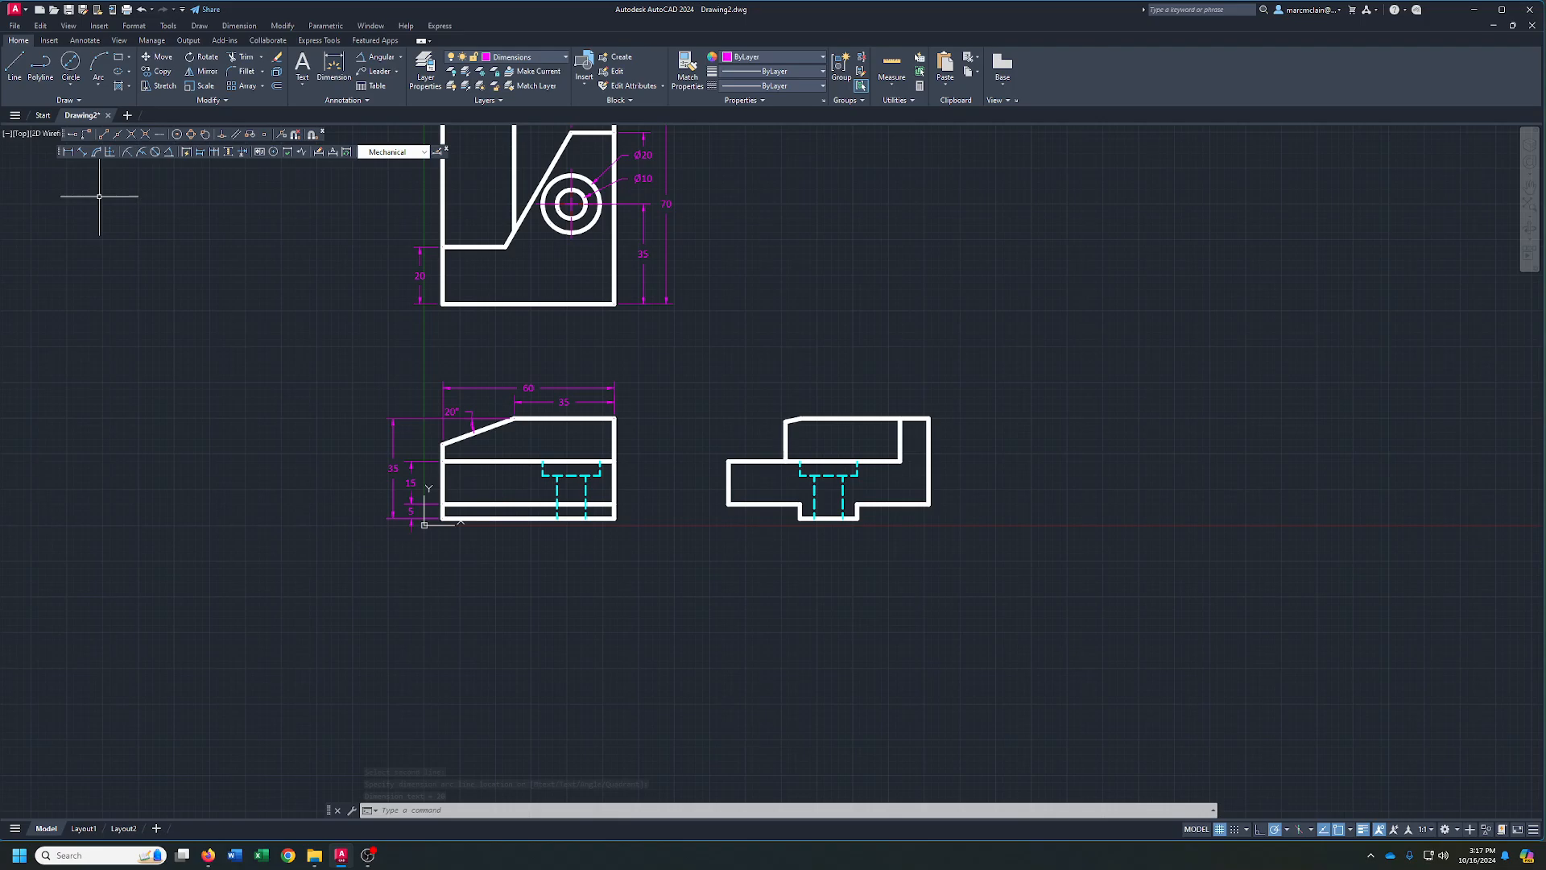
pyautogui.click(68, 152)
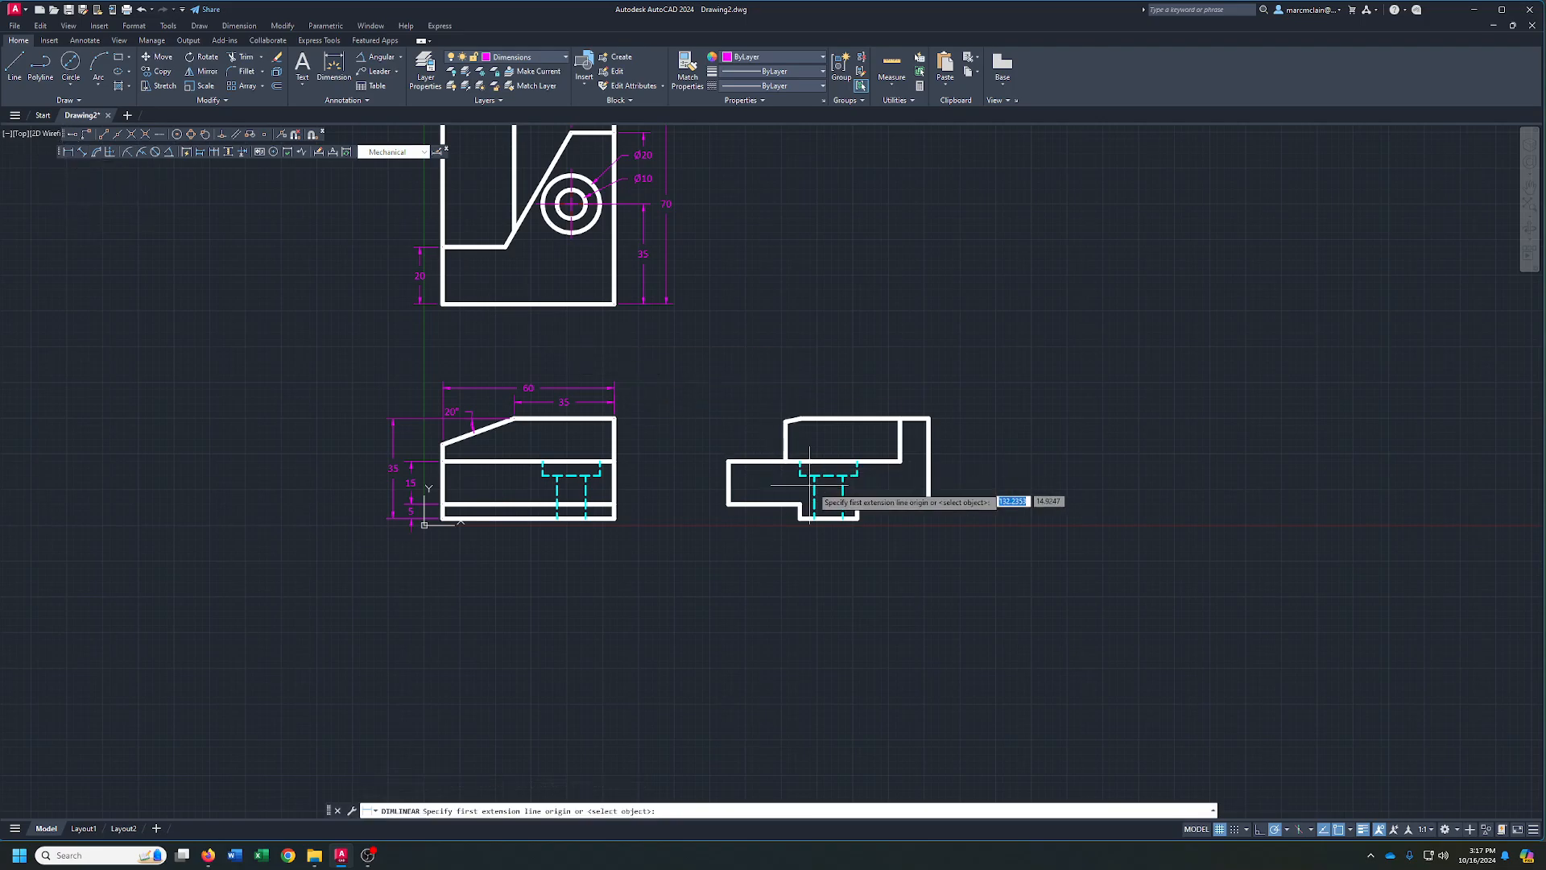
pyautogui.click(928, 418)
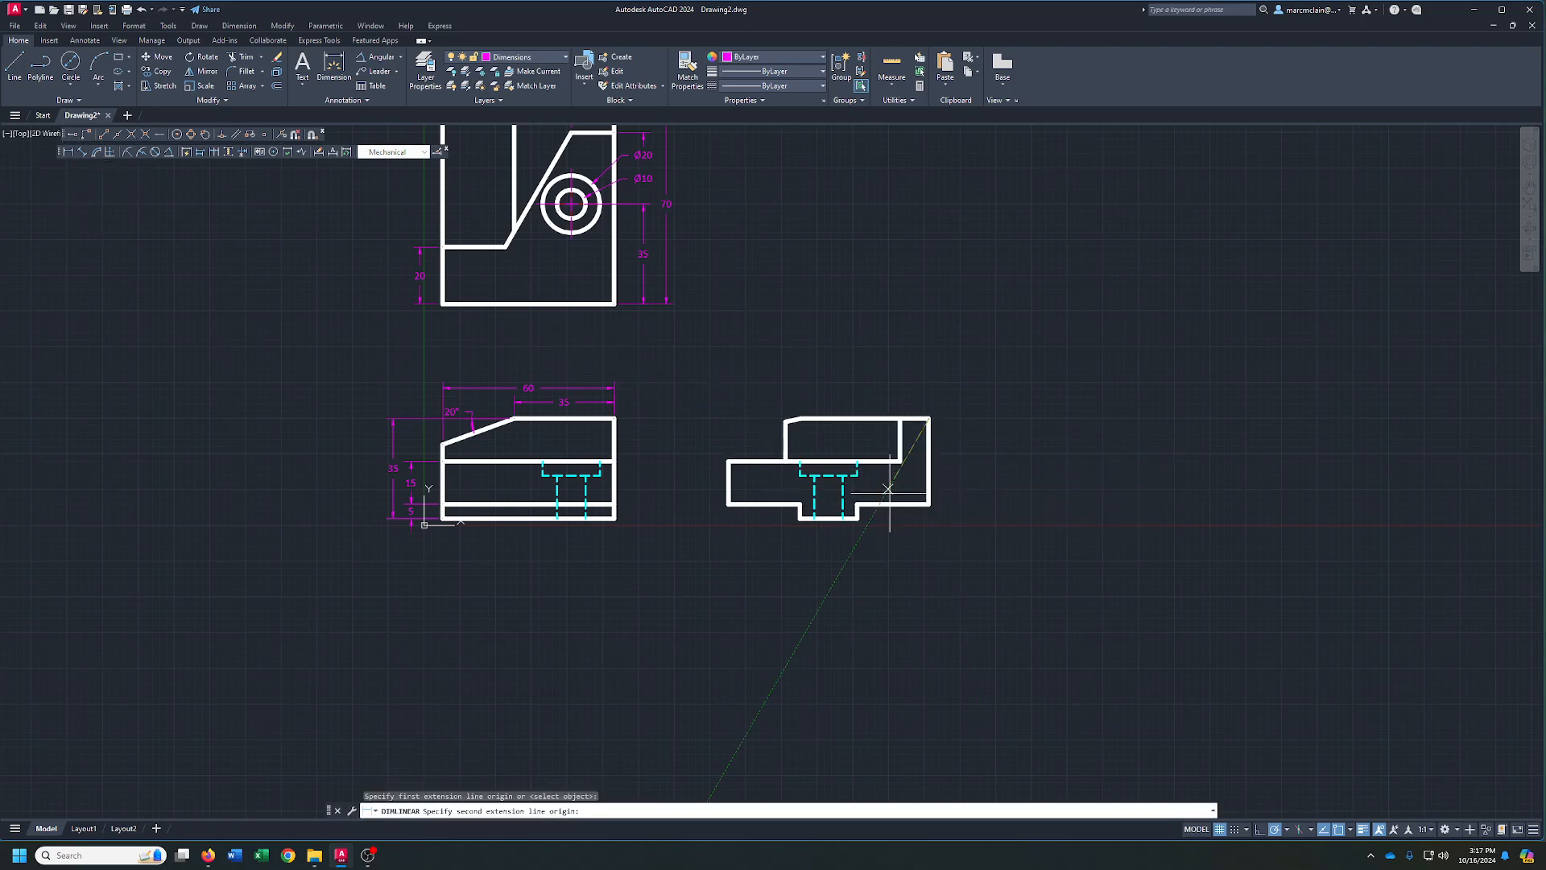
pyautogui.click(859, 519)
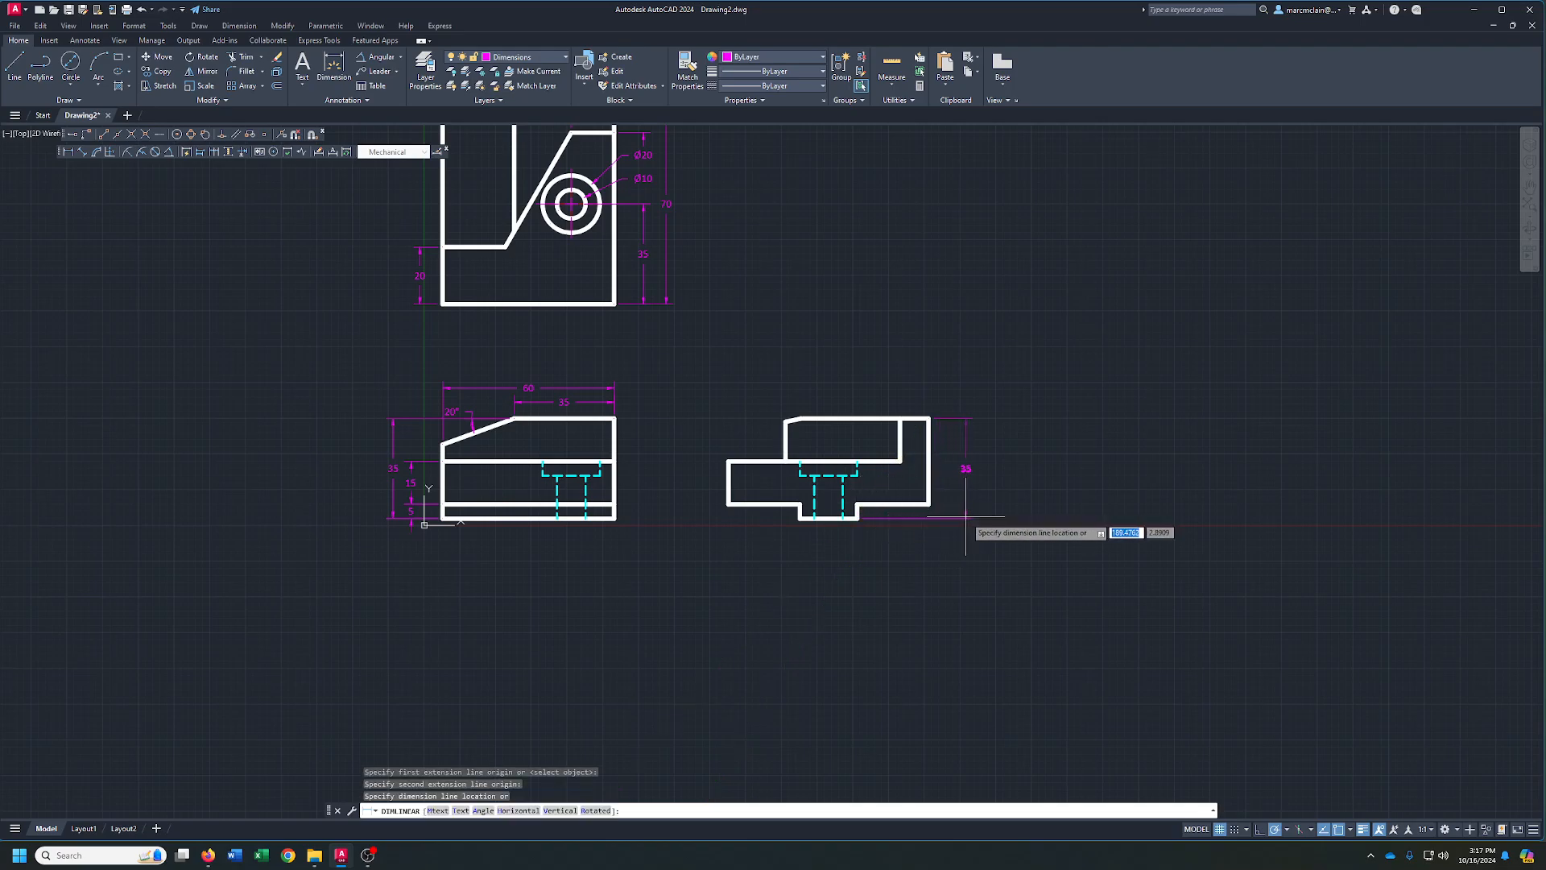
pyautogui.click(966, 516)
# - Dimension the height of the side view's right edge, placed between the view and its overall height dimension
pyautogui.rightClick(1046, 508)
pyautogui.click(1067, 512)
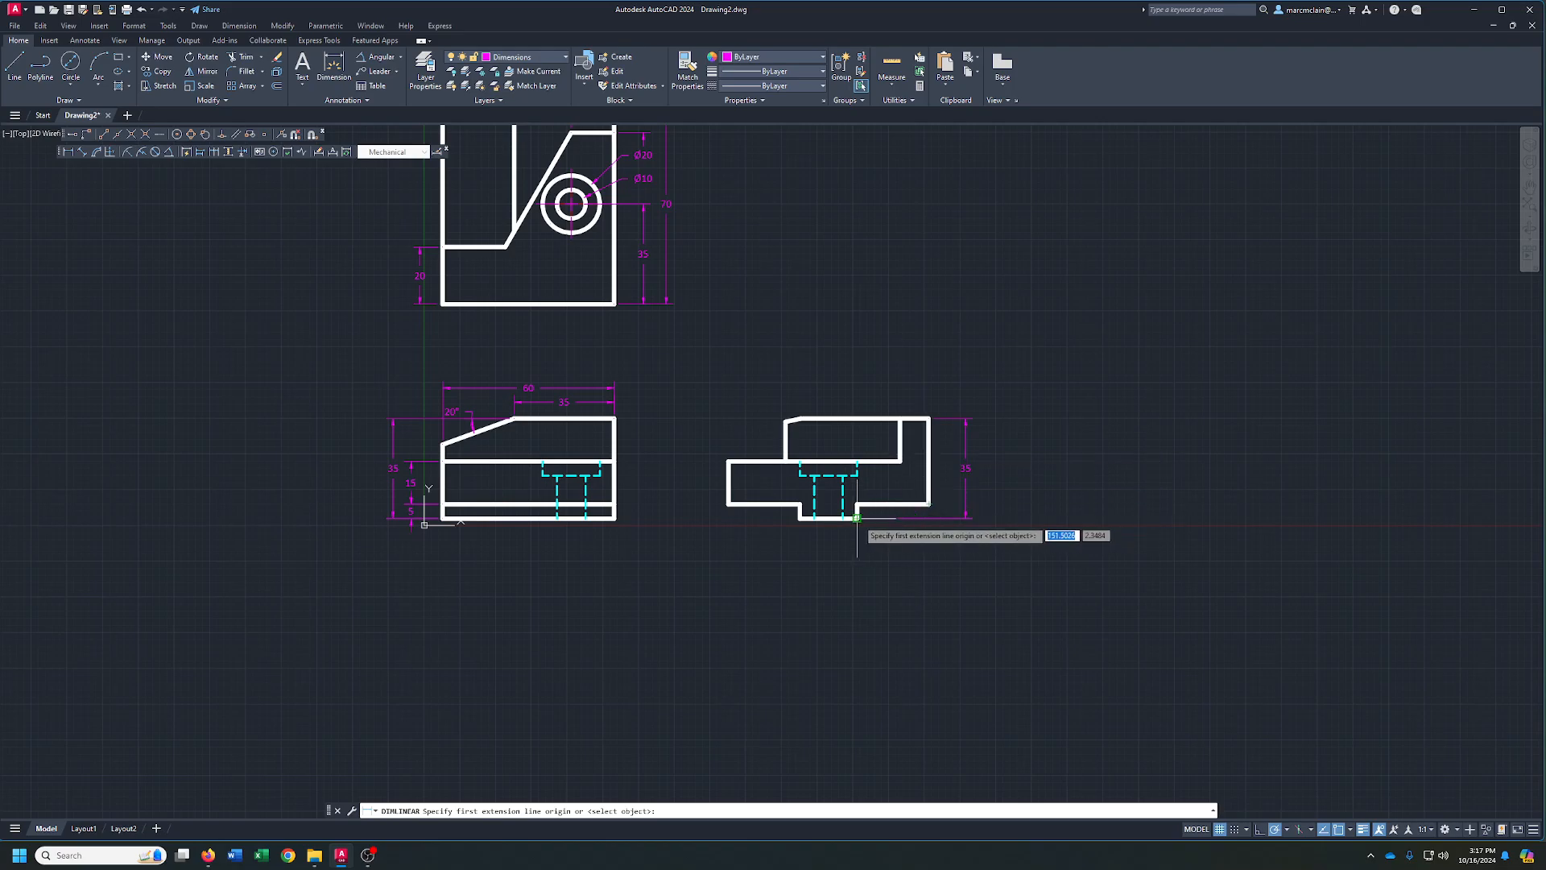
pyautogui.click(931, 505)
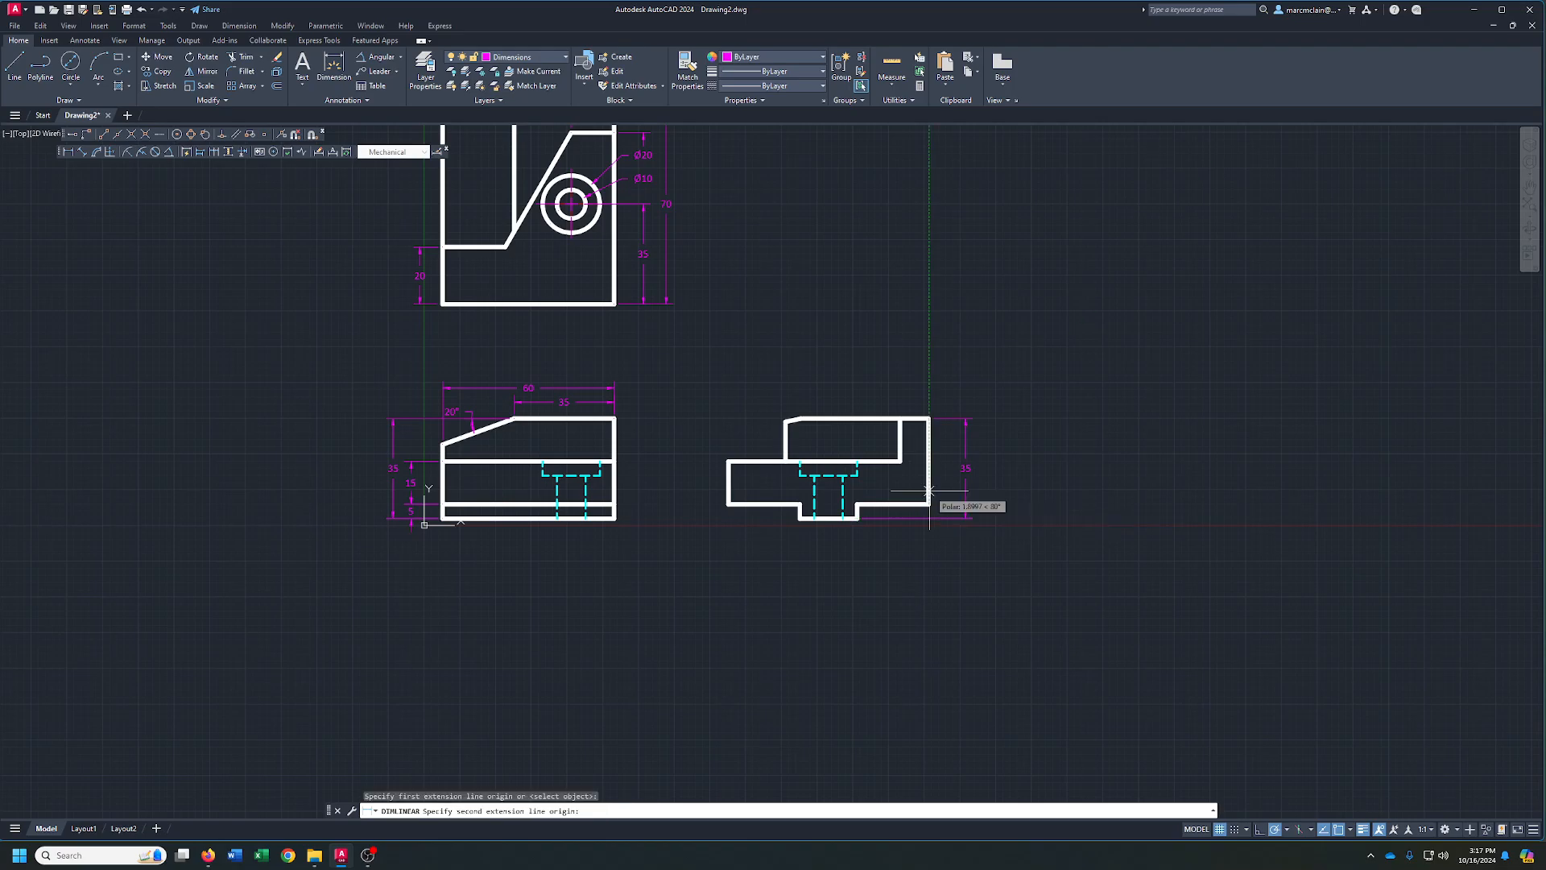
pyautogui.click(929, 418)
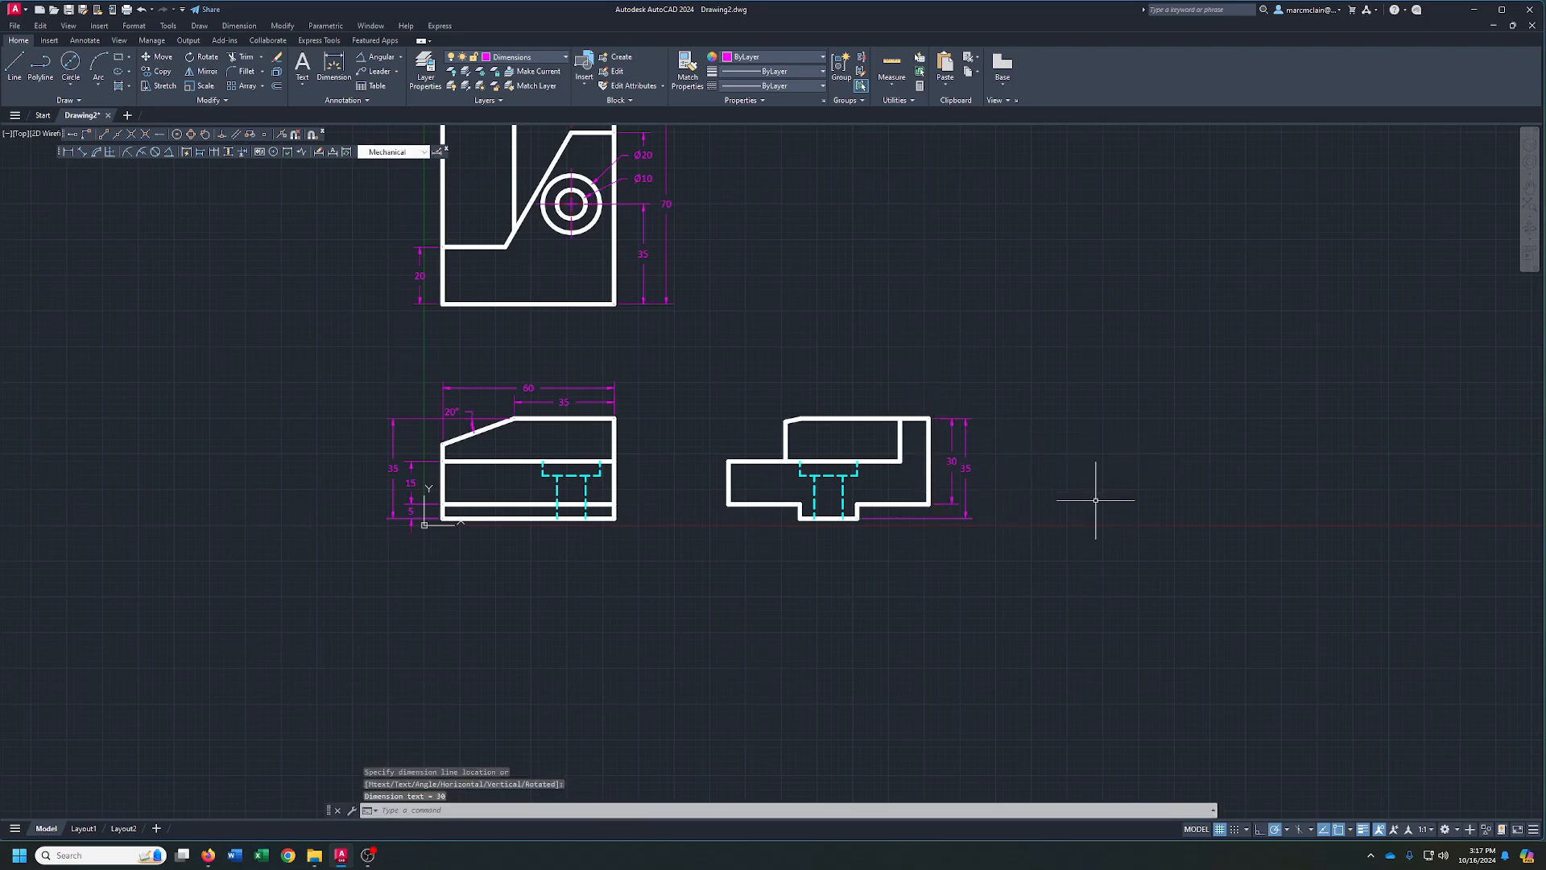
# - Dimension the height of the side view's left edge on its left side and center the text between the extension lines
pyautogui.rightClick(687, 437)
pyautogui.click(725, 449)
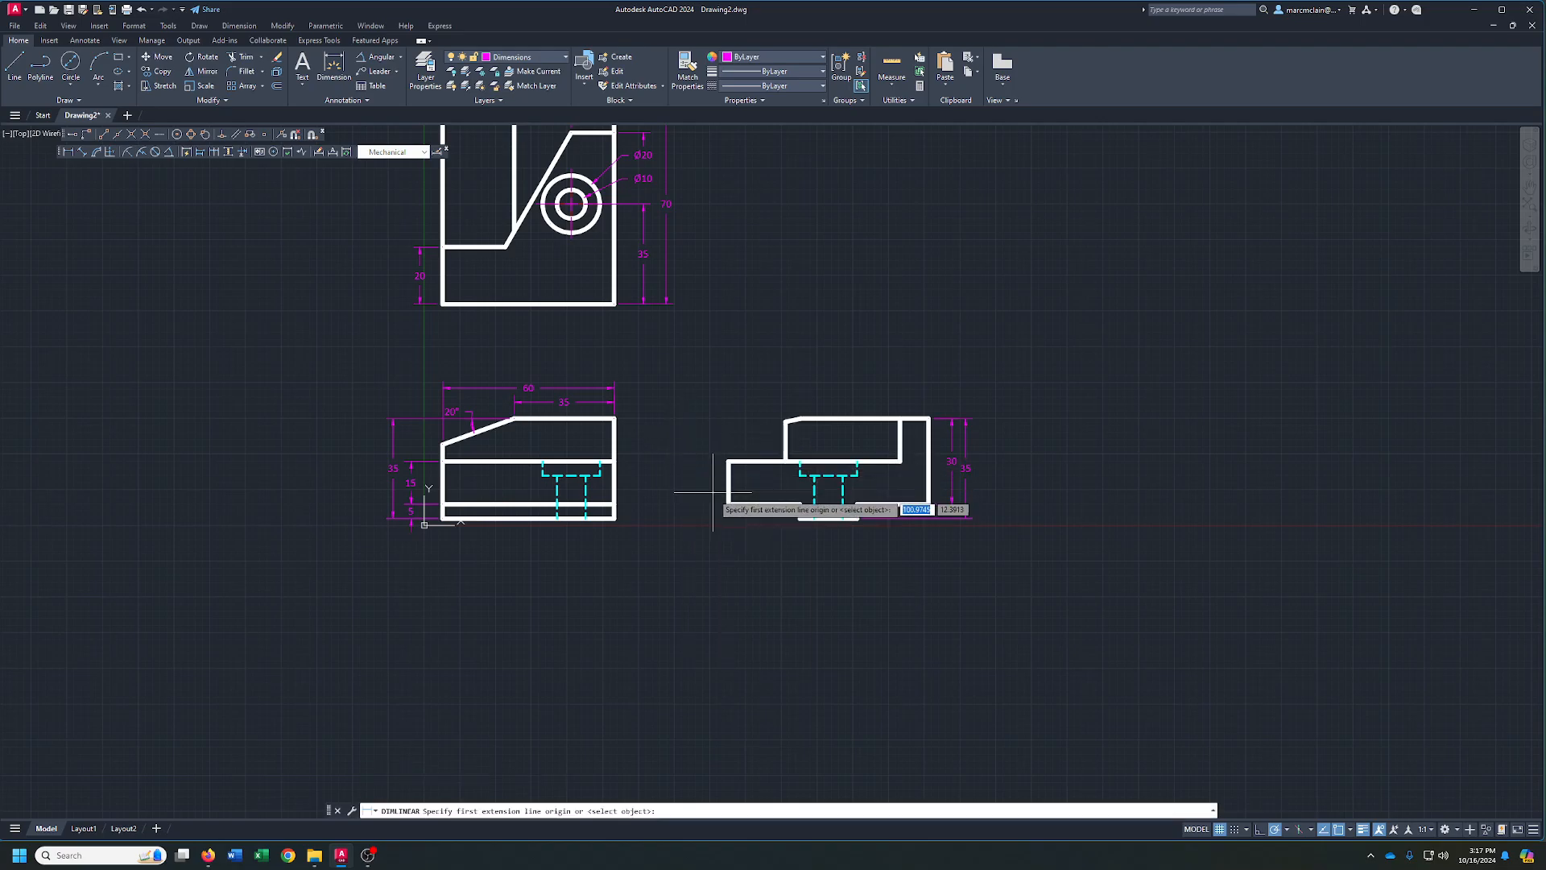
pyautogui.click(727, 505)
pyautogui.click(727, 460)
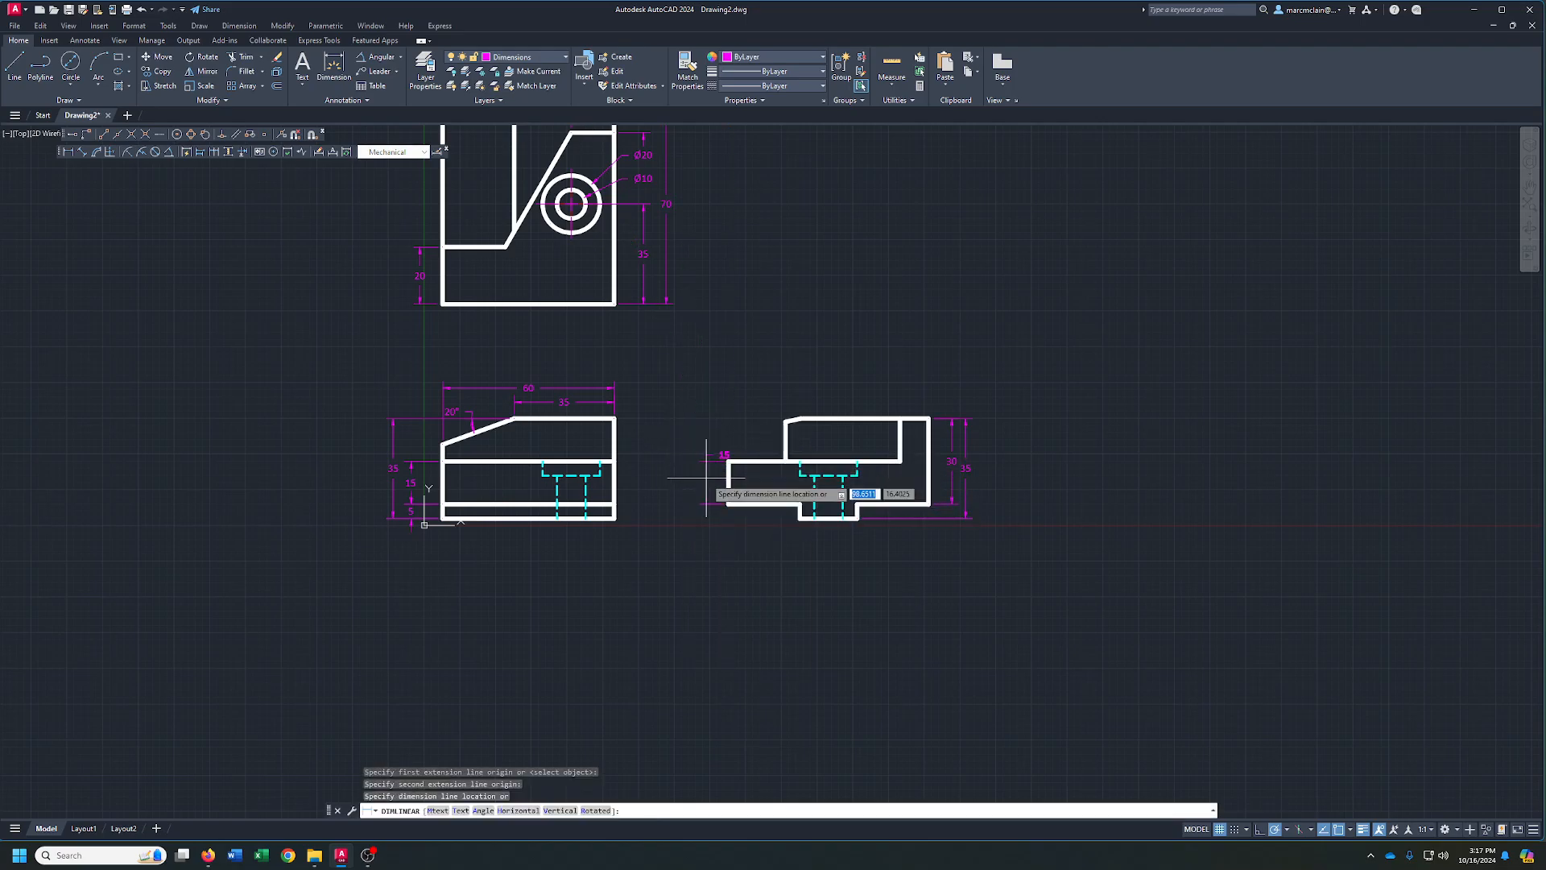
pyautogui.click(703, 477)
pyautogui.click(722, 455)
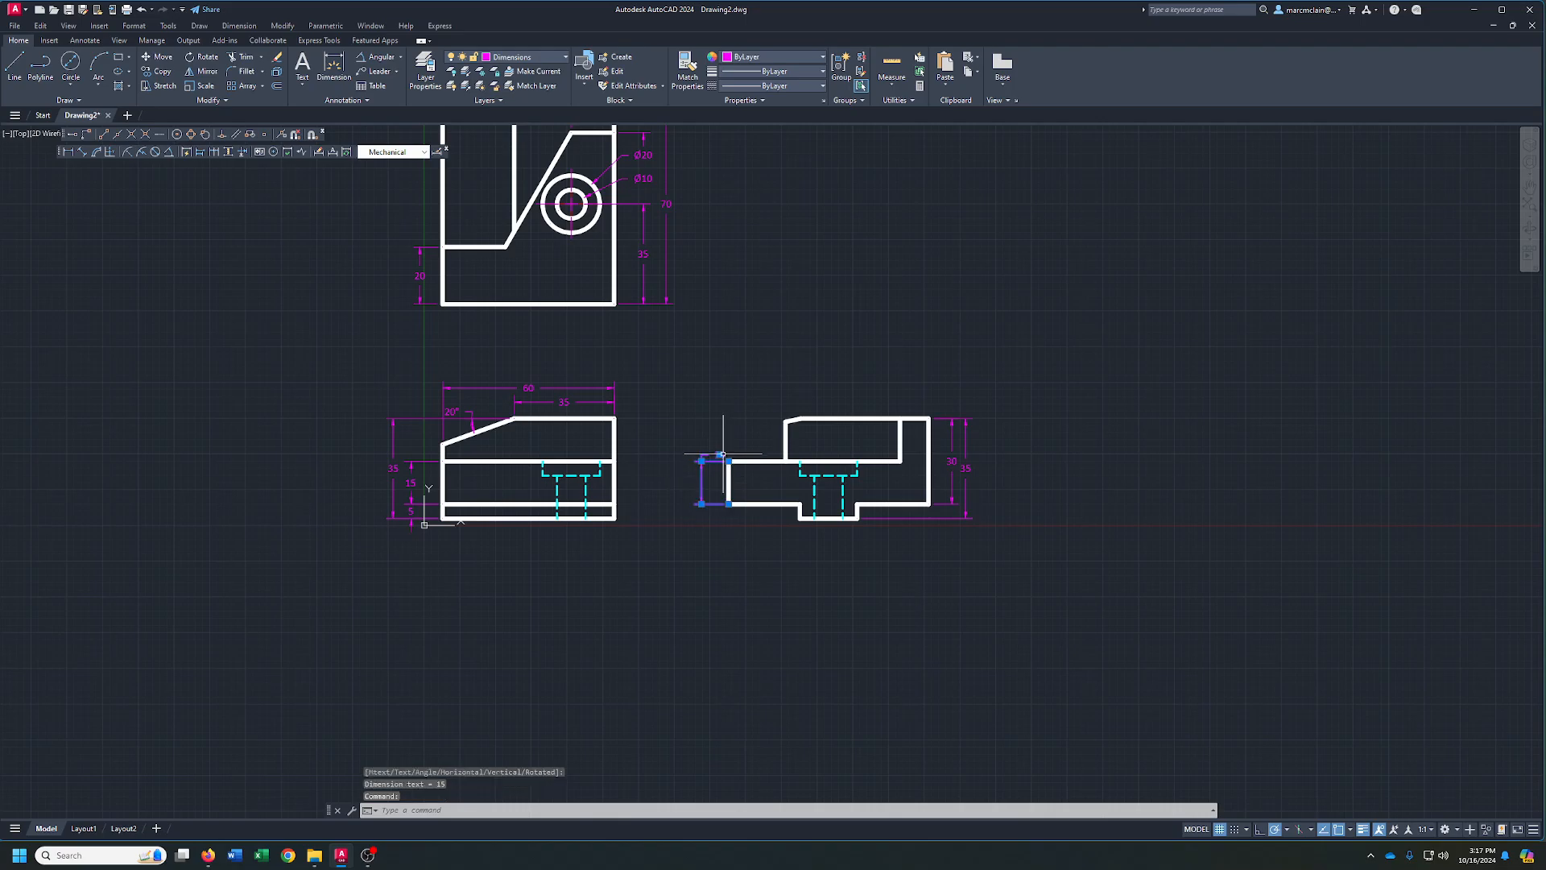
pyautogui.click(702, 482)
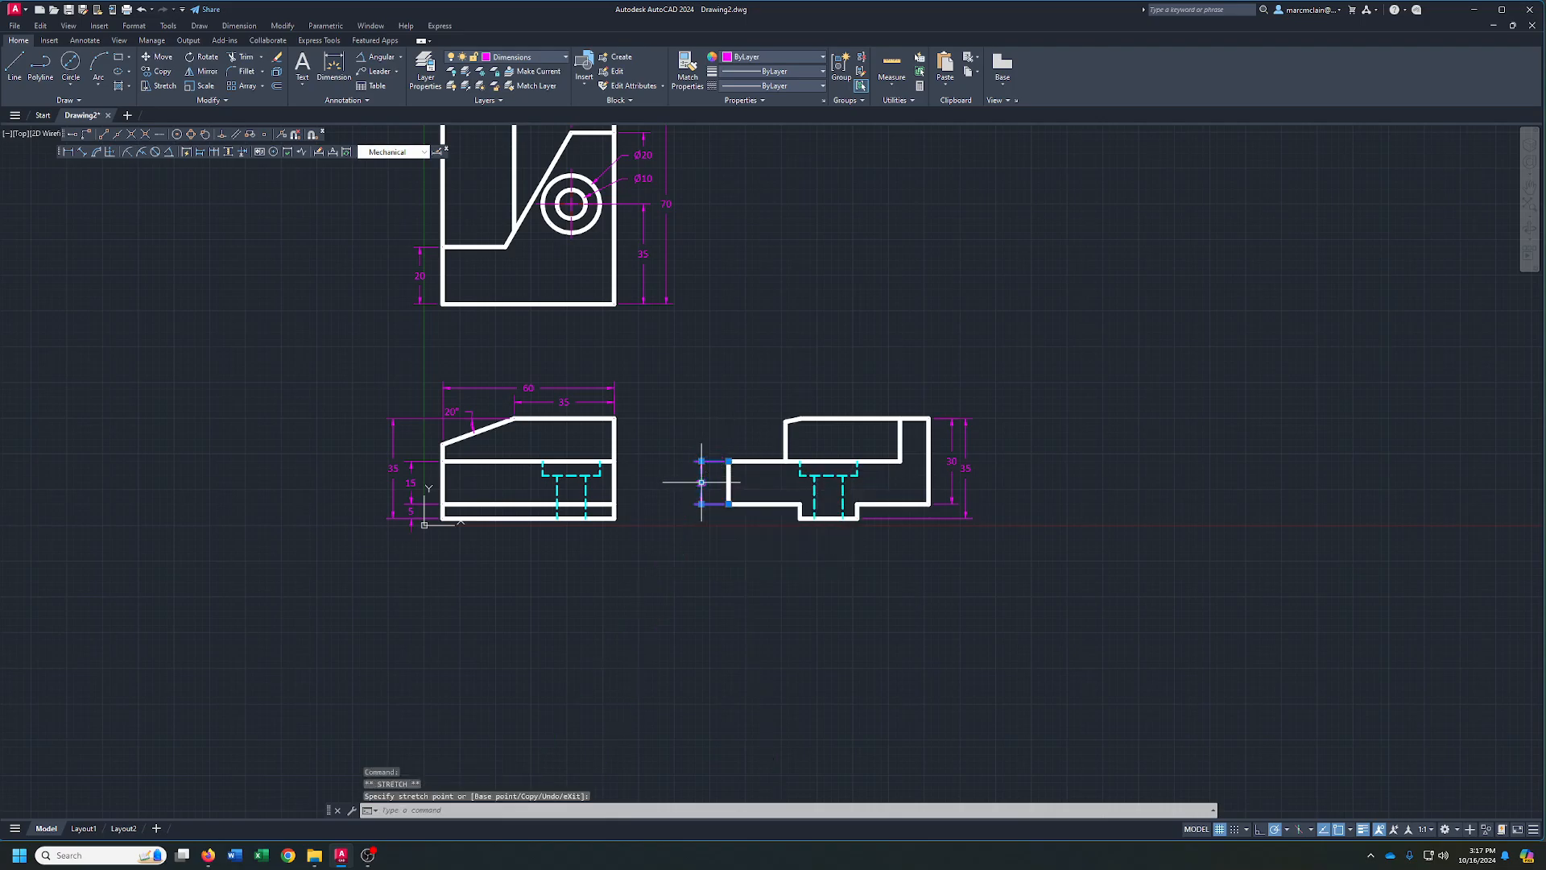
# - Dimension the side view's upper block height in line with the left edge's dimension, and center its text between the extension lines
pyautogui.rightClick(726, 419)
pyautogui.click(749, 429)
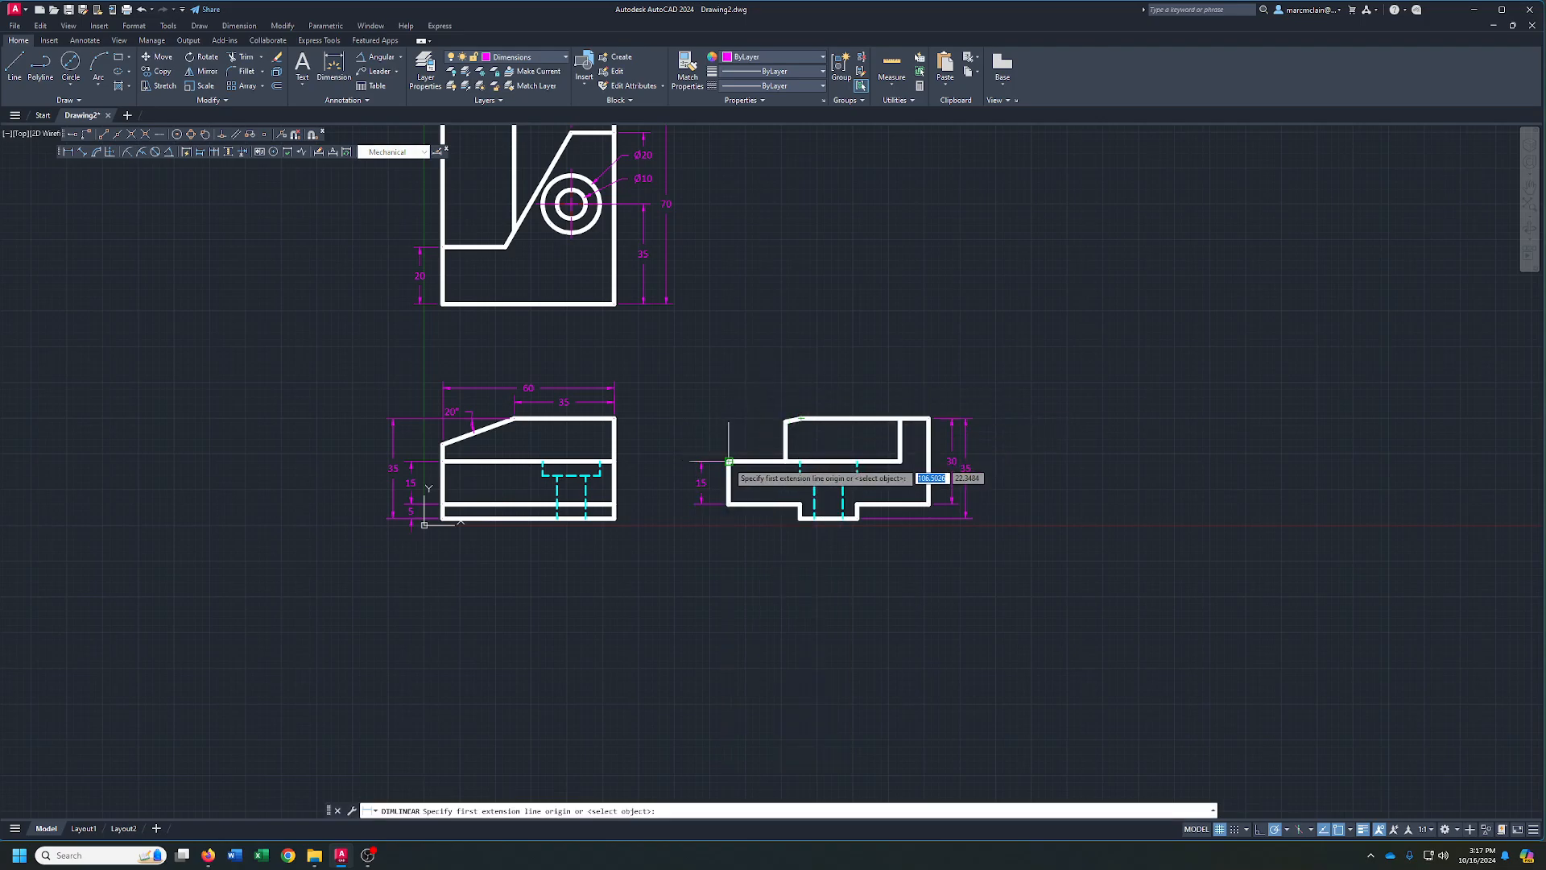
pyautogui.click(802, 419)
pyautogui.click(785, 460)
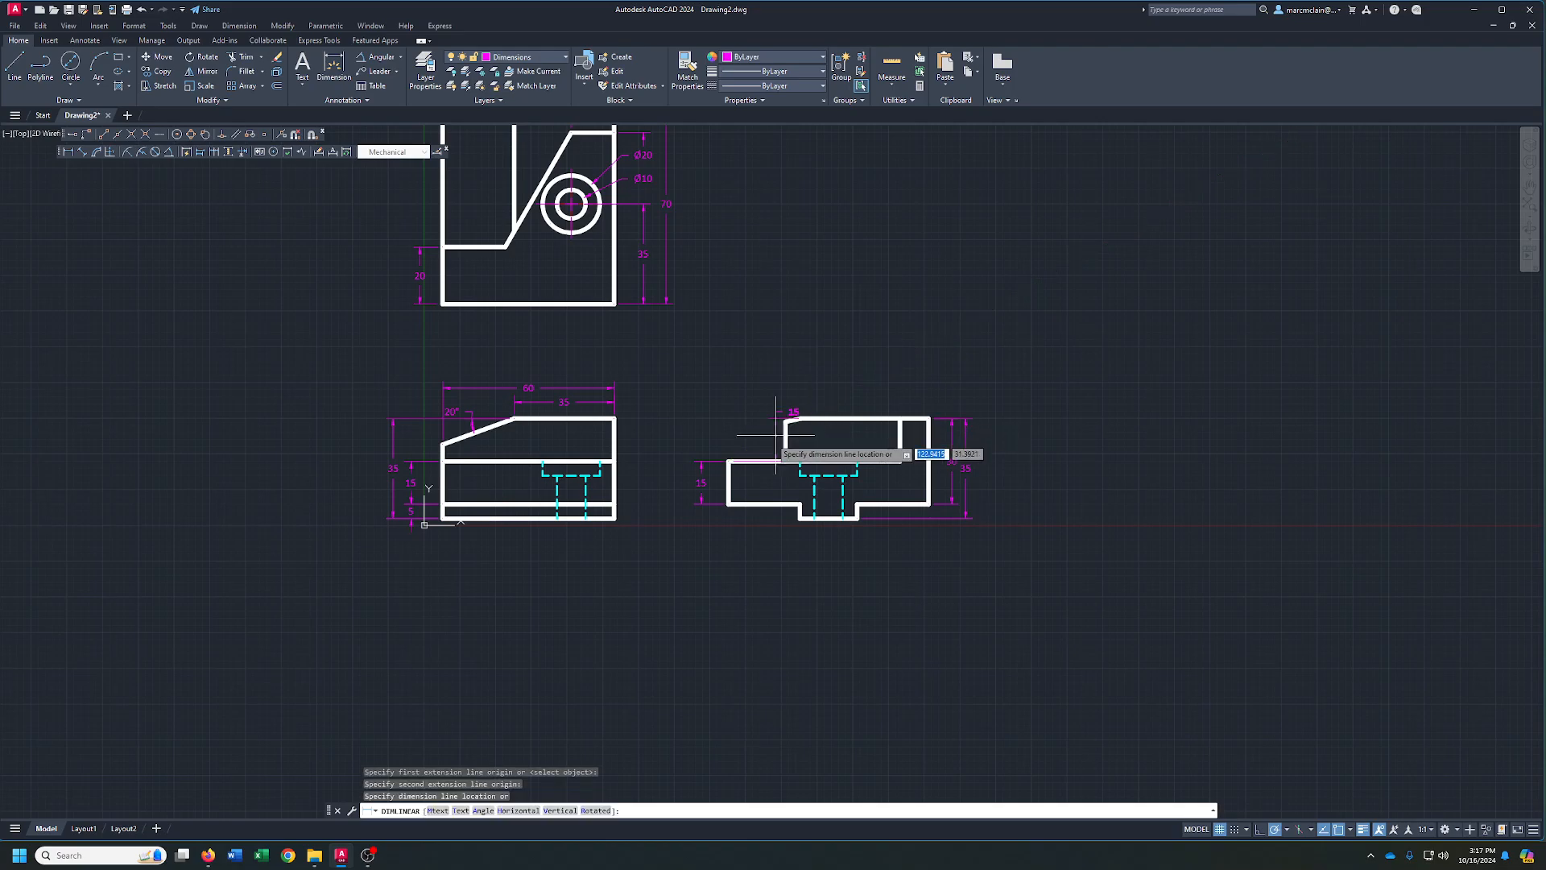
pyautogui.click(701, 456)
pyautogui.click(724, 418)
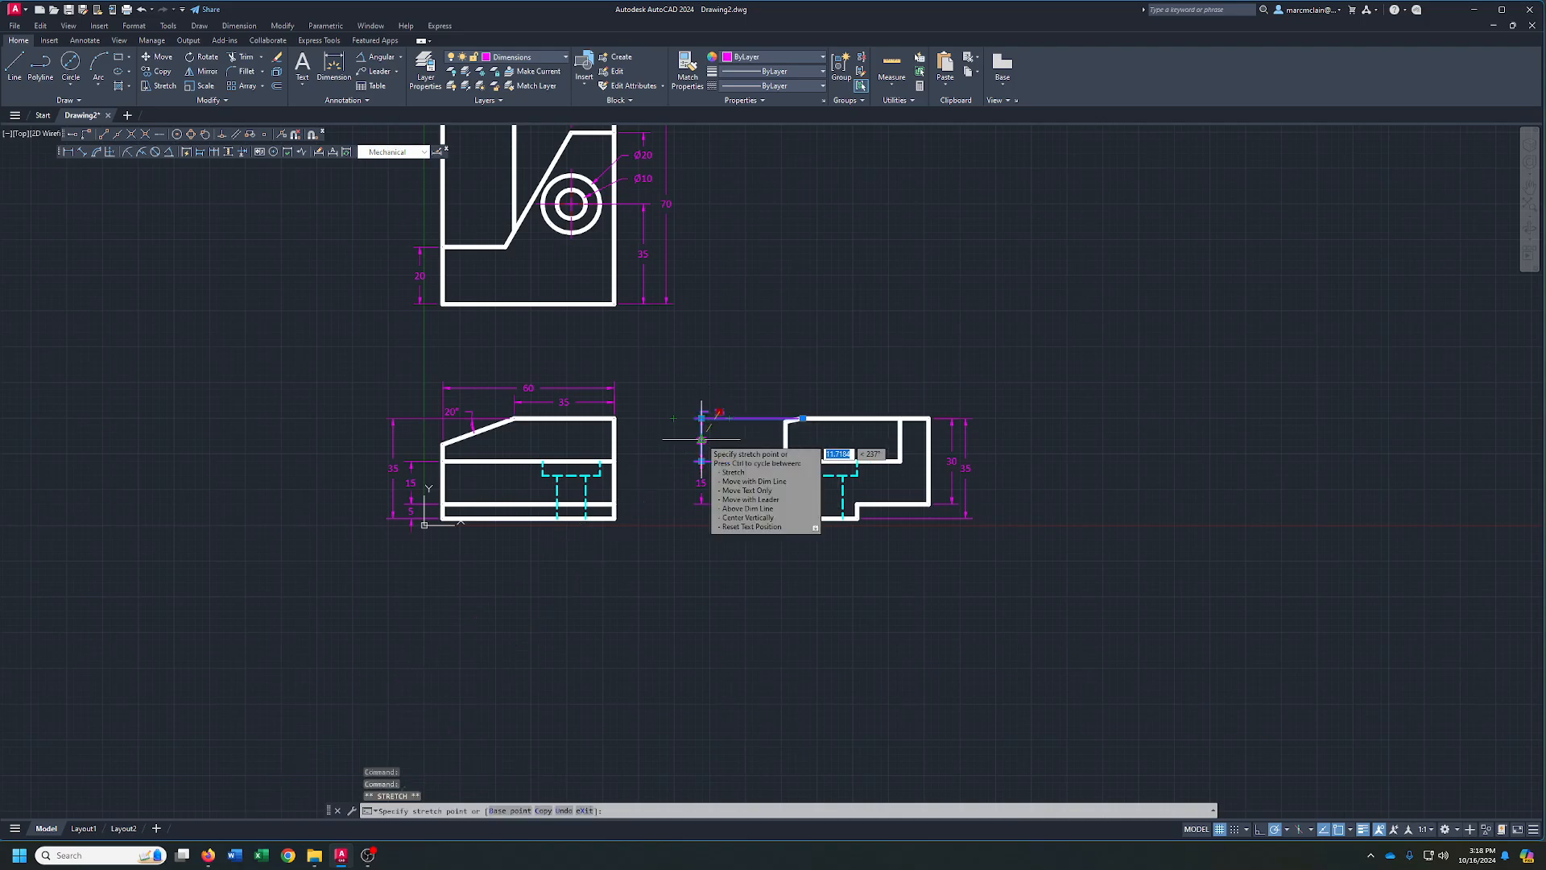
pyautogui.click(702, 440)
# - Add a horizontal dimension below the side view from its left edge to the foot's left corner
pyautogui.rightClick(753, 356)
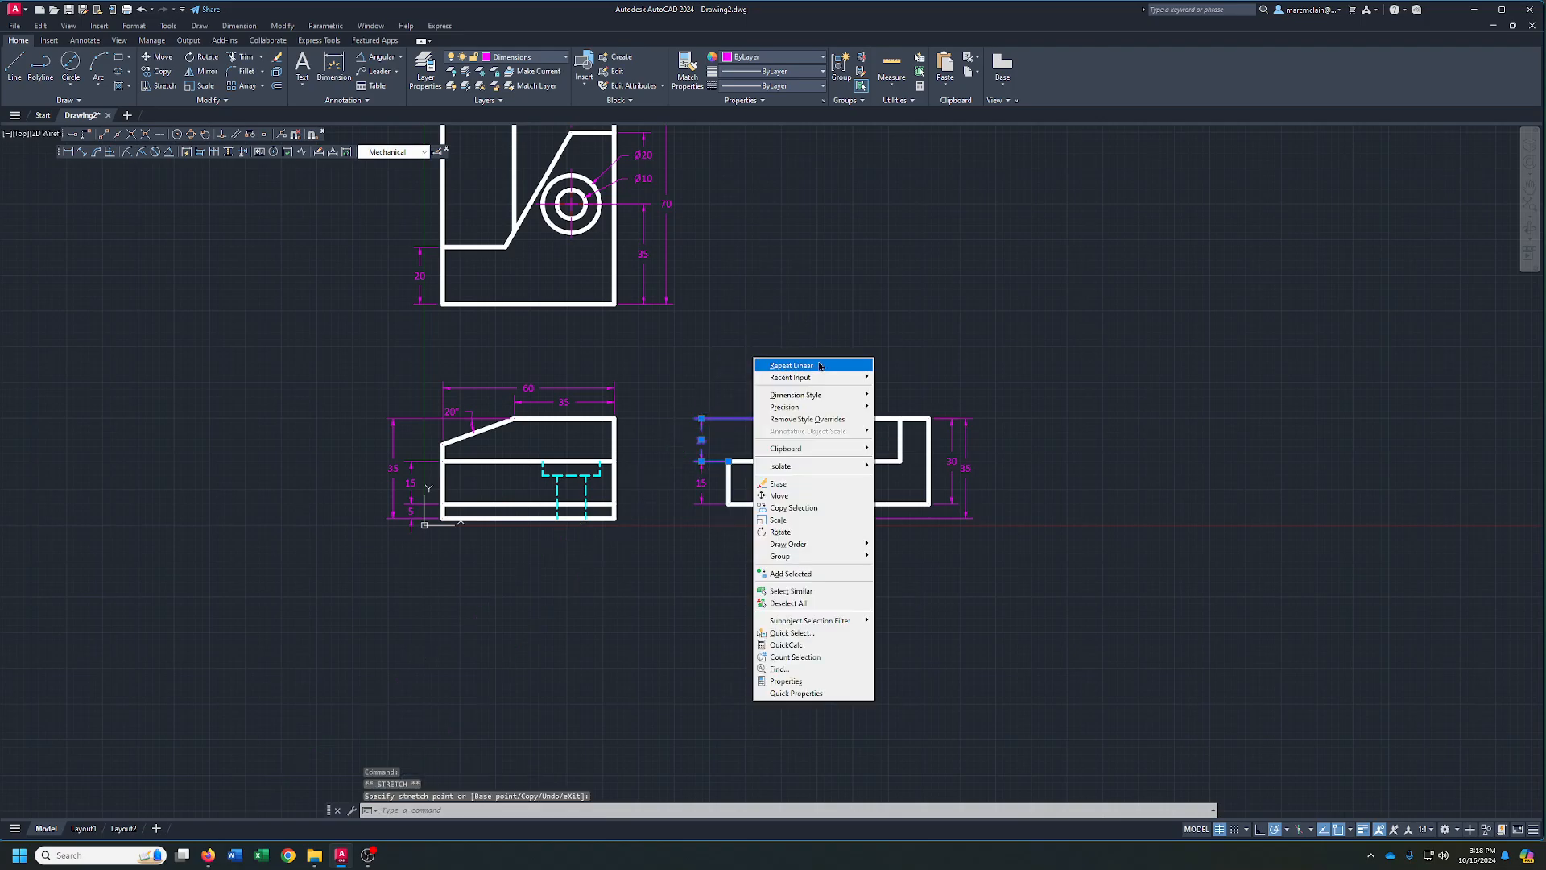
pyautogui.click(797, 360)
pyautogui.click(728, 505)
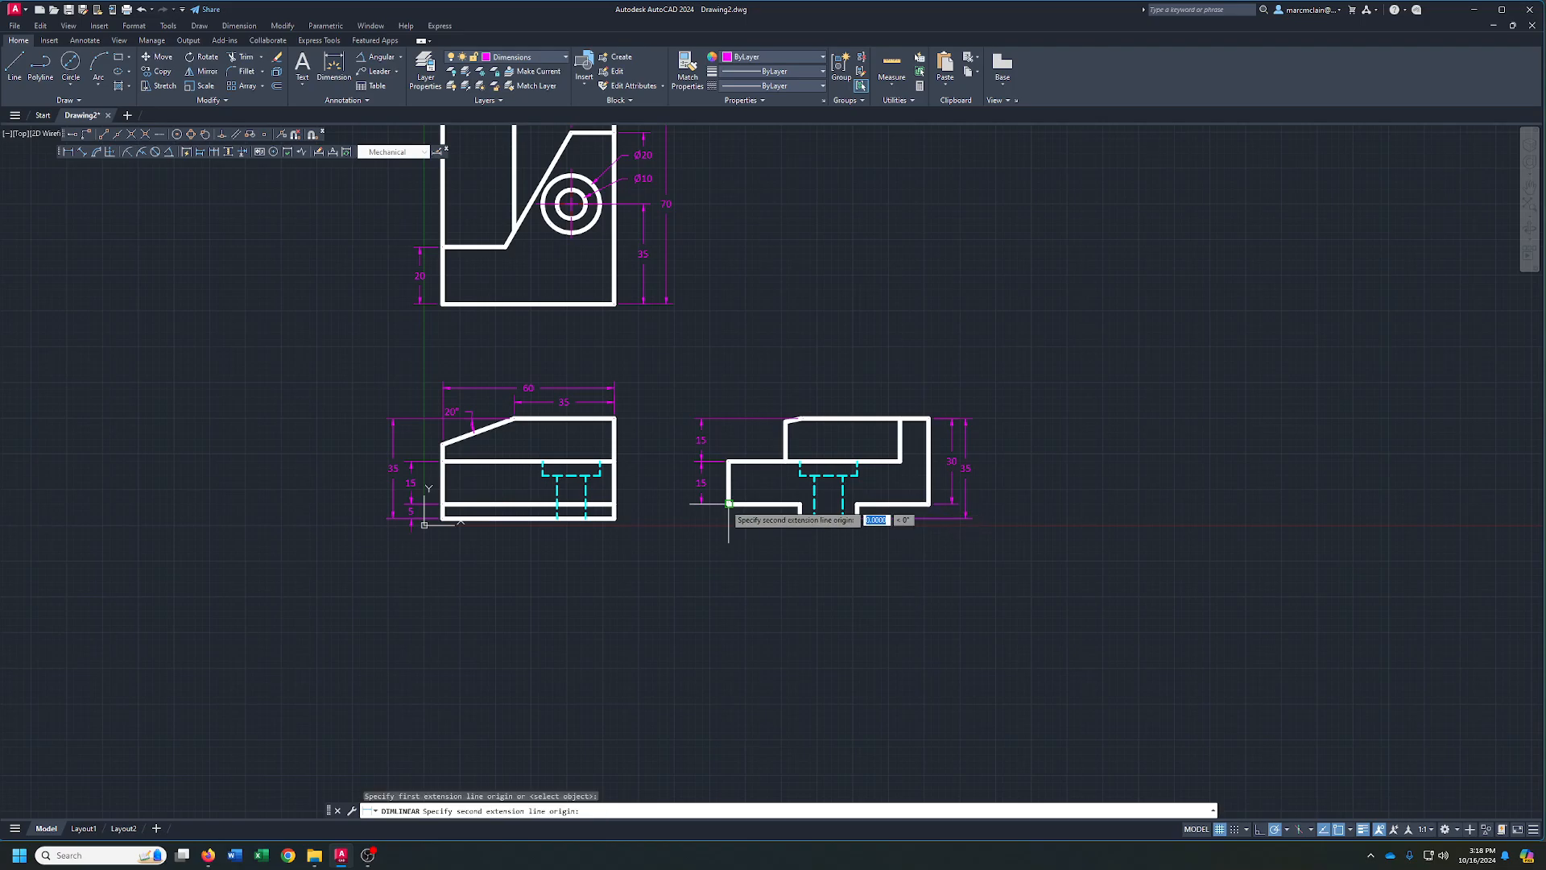
pyautogui.click(800, 518)
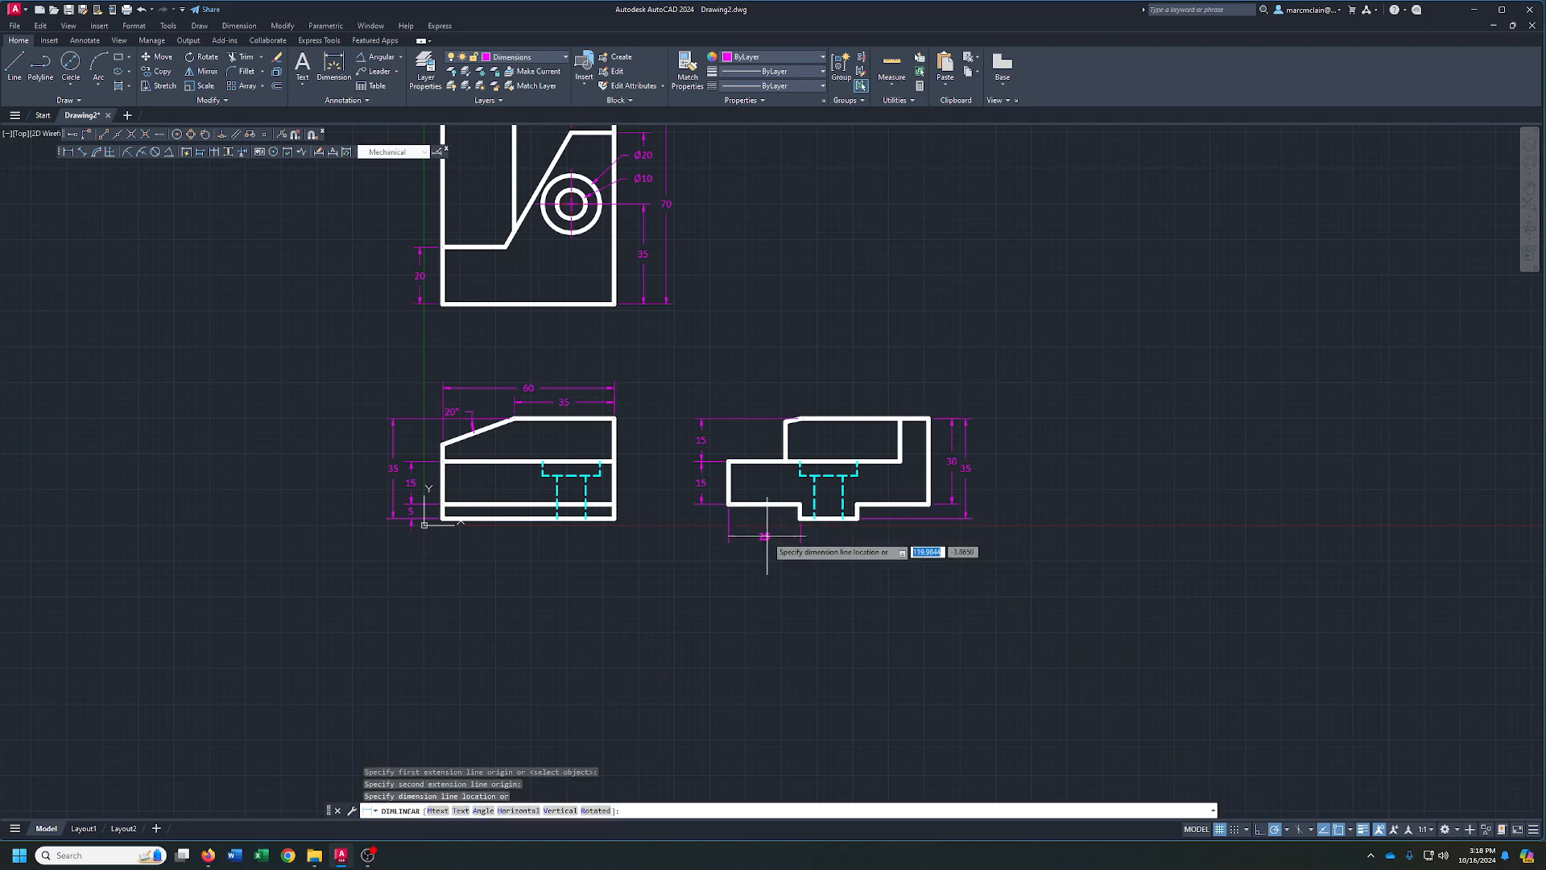
pyautogui.click(769, 537)
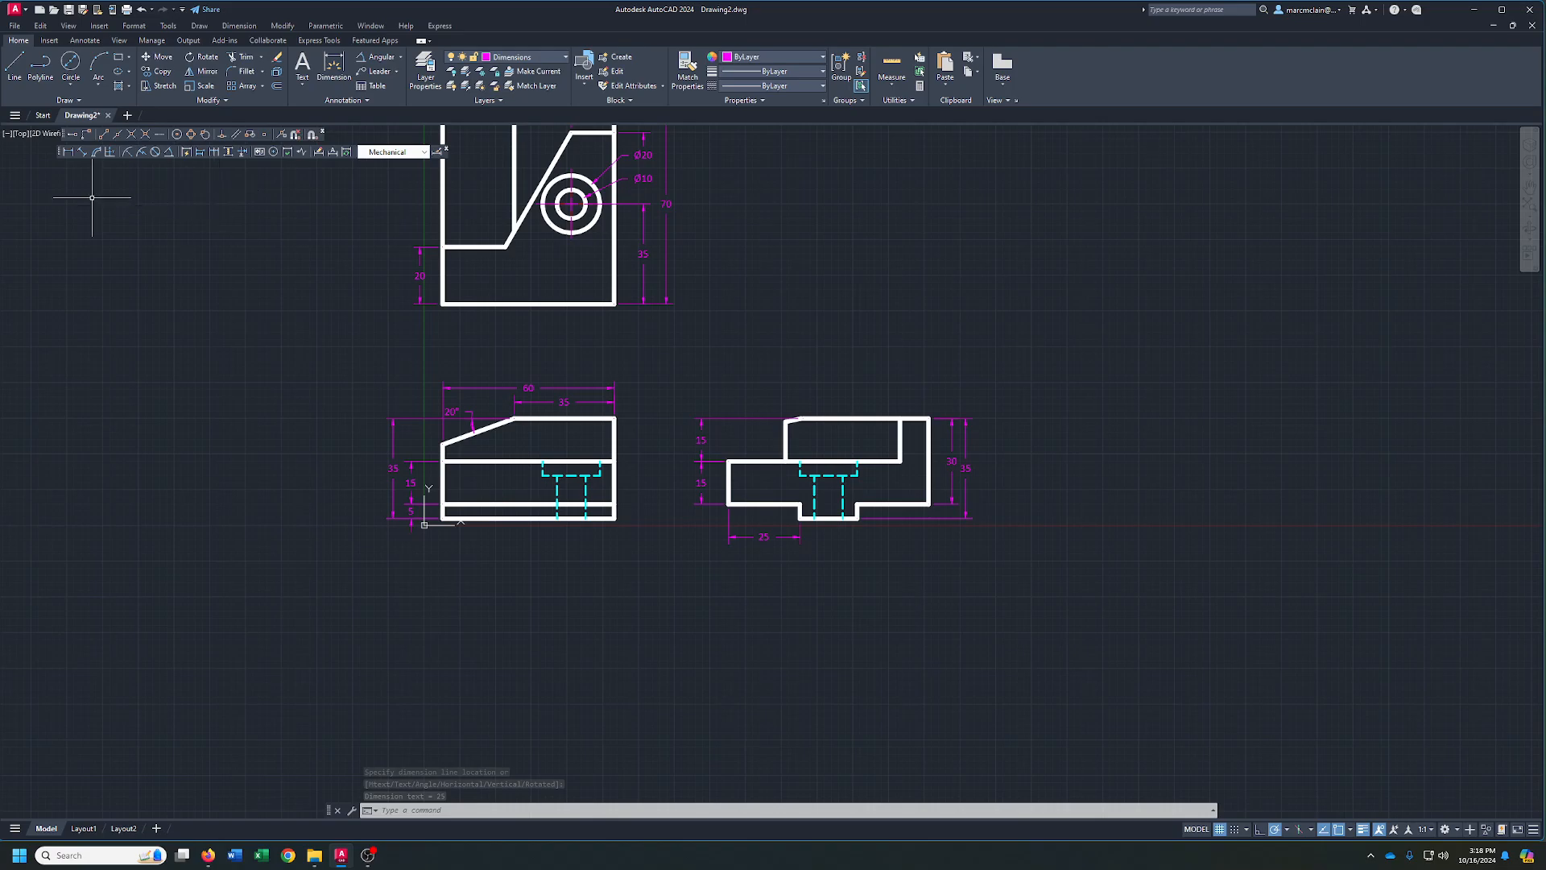
# - Dimension the width of the side view's bottom foot, in line with the adjacent horizontal dimension
pyautogui.click(68, 152)
pyautogui.click(800, 519)
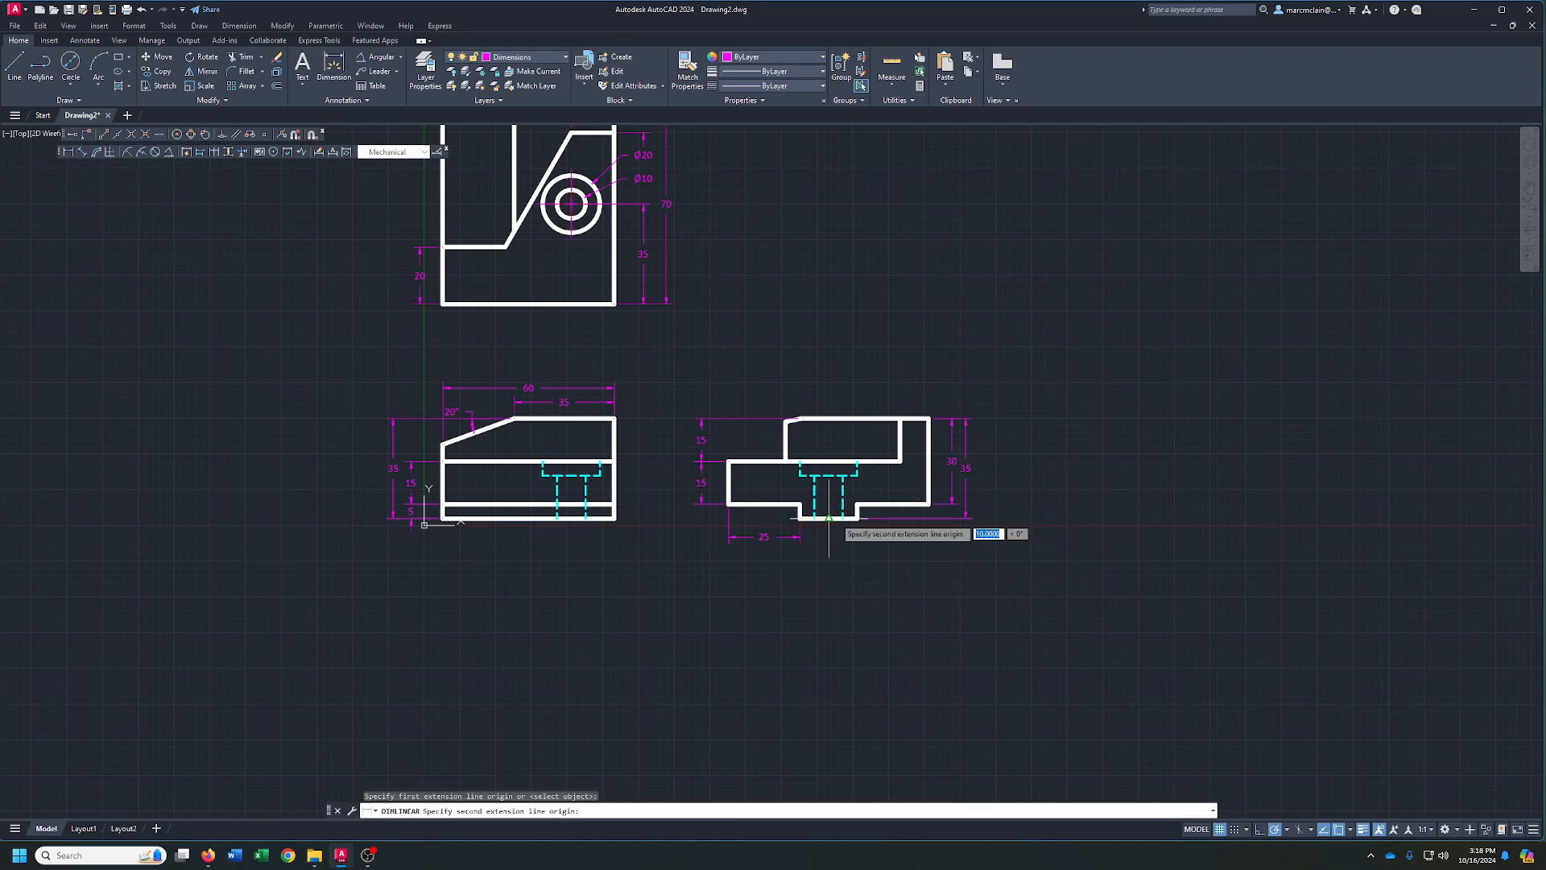
pyautogui.click(857, 518)
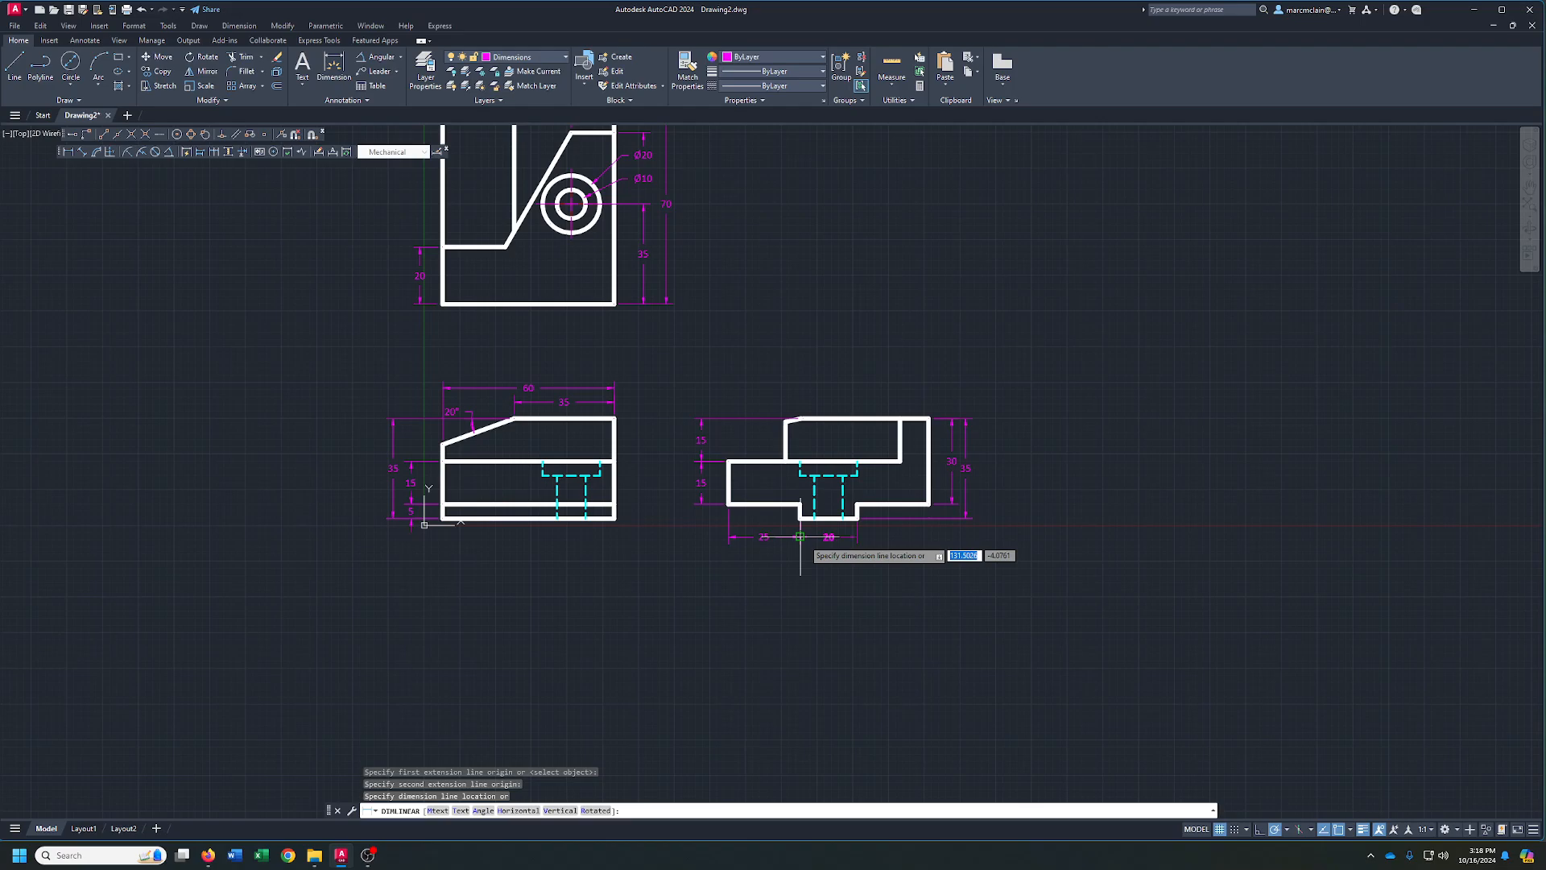
pyautogui.click(763, 535)
# - Dimension the side view's overall width below the two existing horizontal dimensions
pyautogui.rightClick(758, 516)
pyautogui.click(777, 527)
pyautogui.click(728, 505)
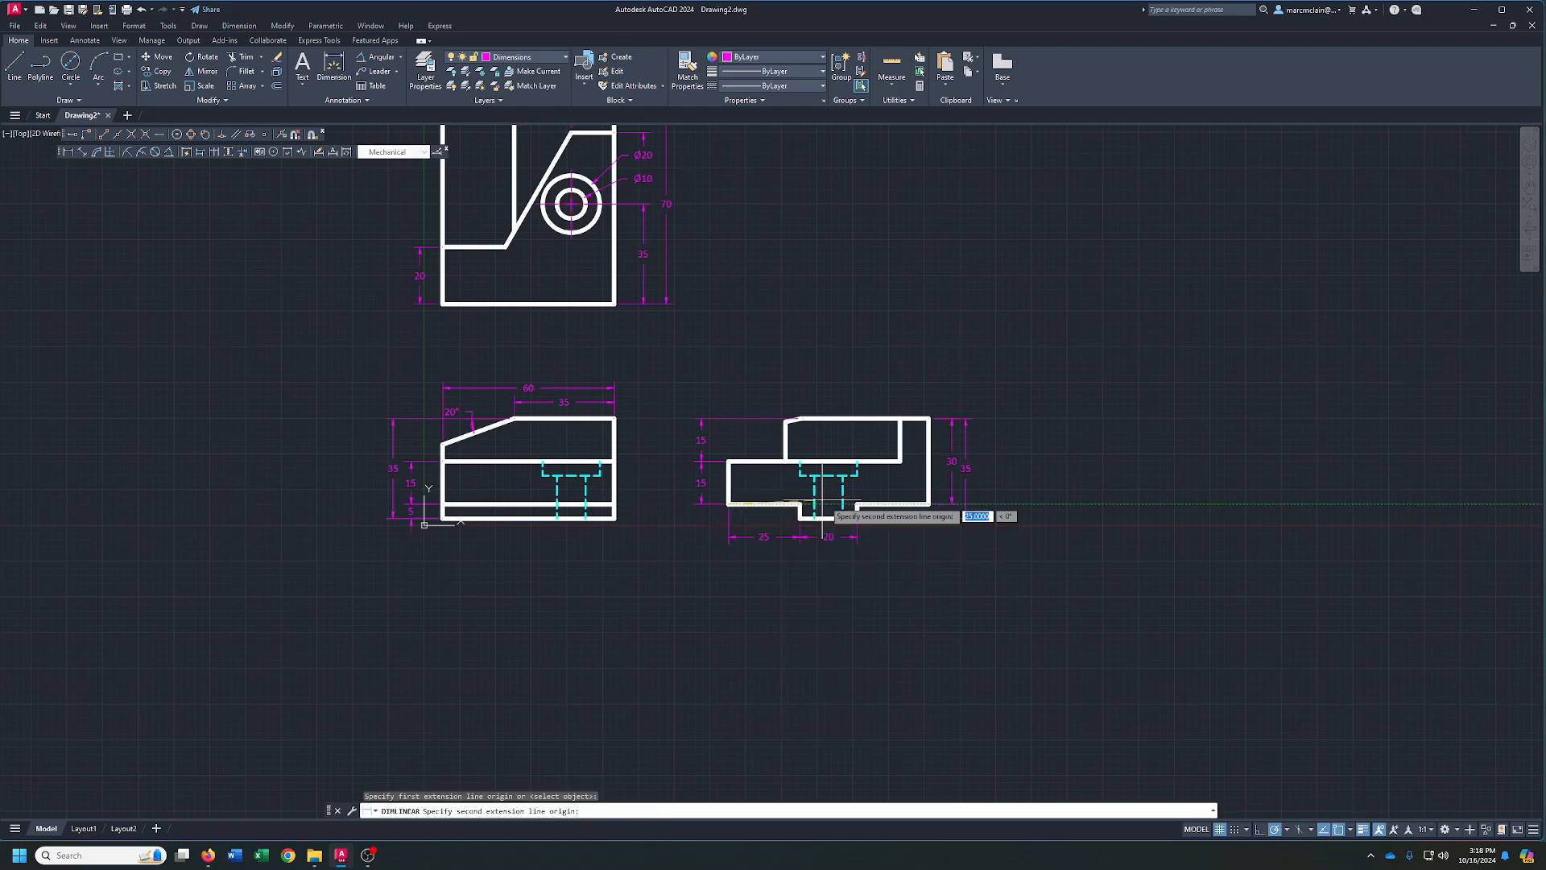
pyautogui.click(928, 504)
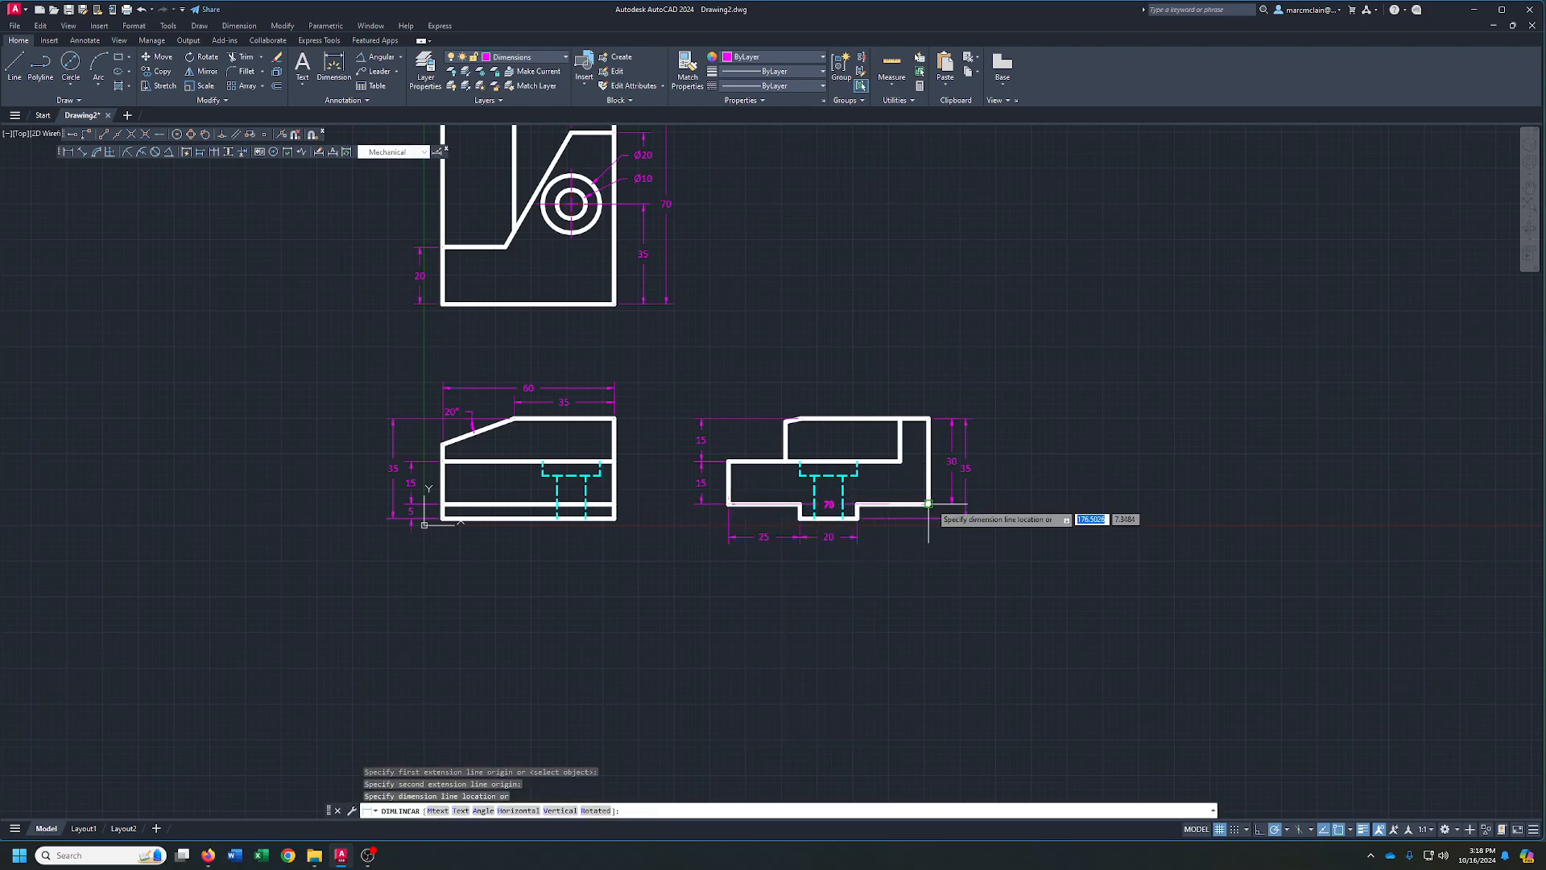
pyautogui.click(916, 550)
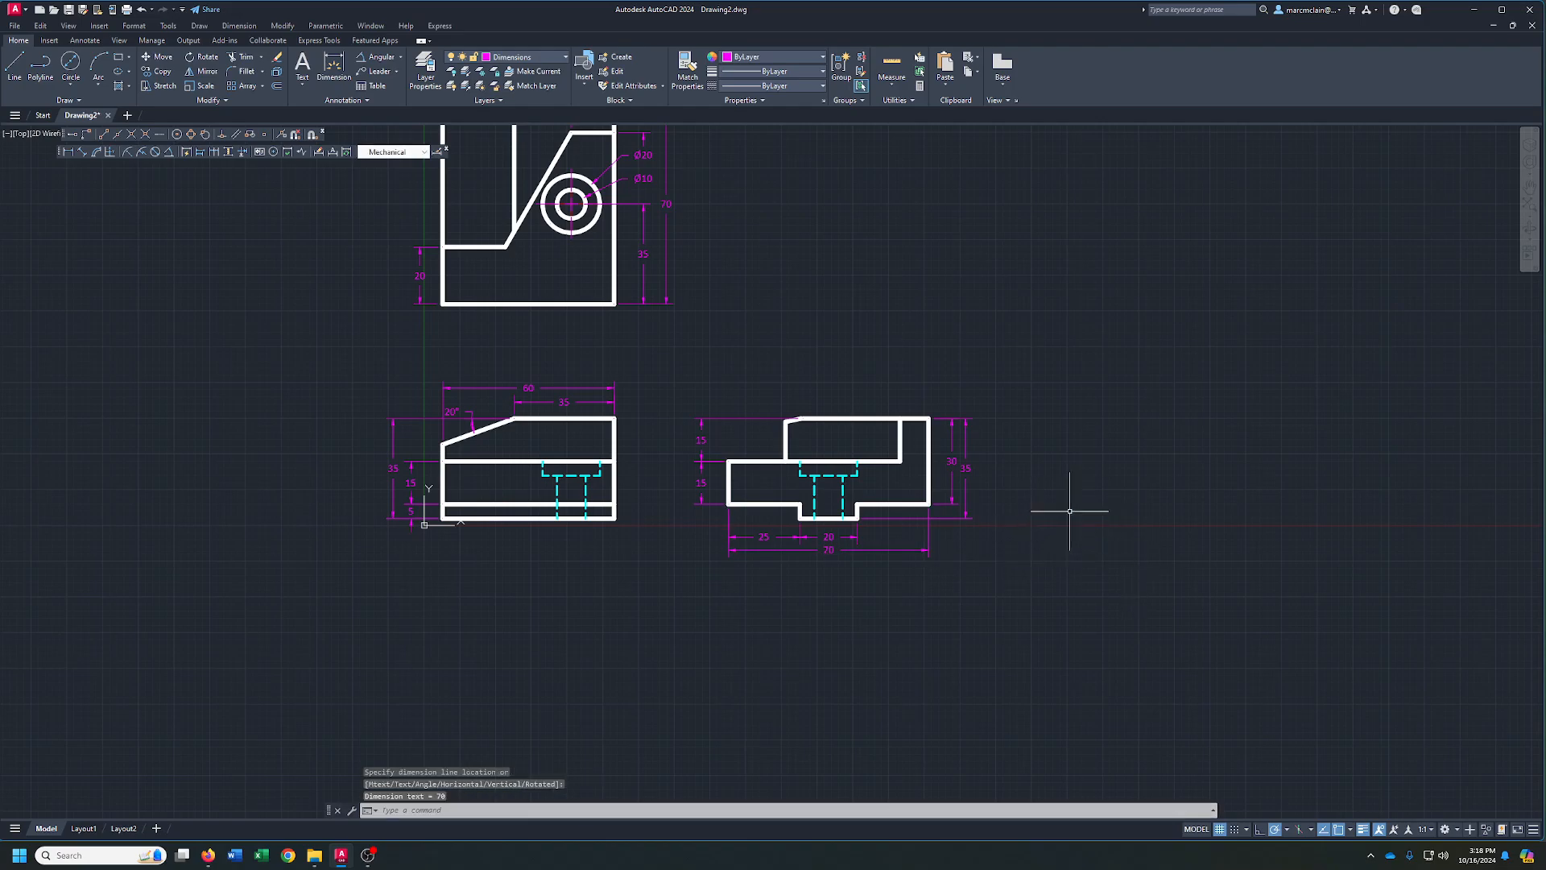
pyautogui.moveTo(1085, 464)
pyautogui.mouseDown(button='middle')
pyautogui.moveTo(1167, 522)
pyautogui.moveTo(1097, 567)
pyautogui.moveTo(1099, 583)
pyautogui.mouseUp(button='middle')
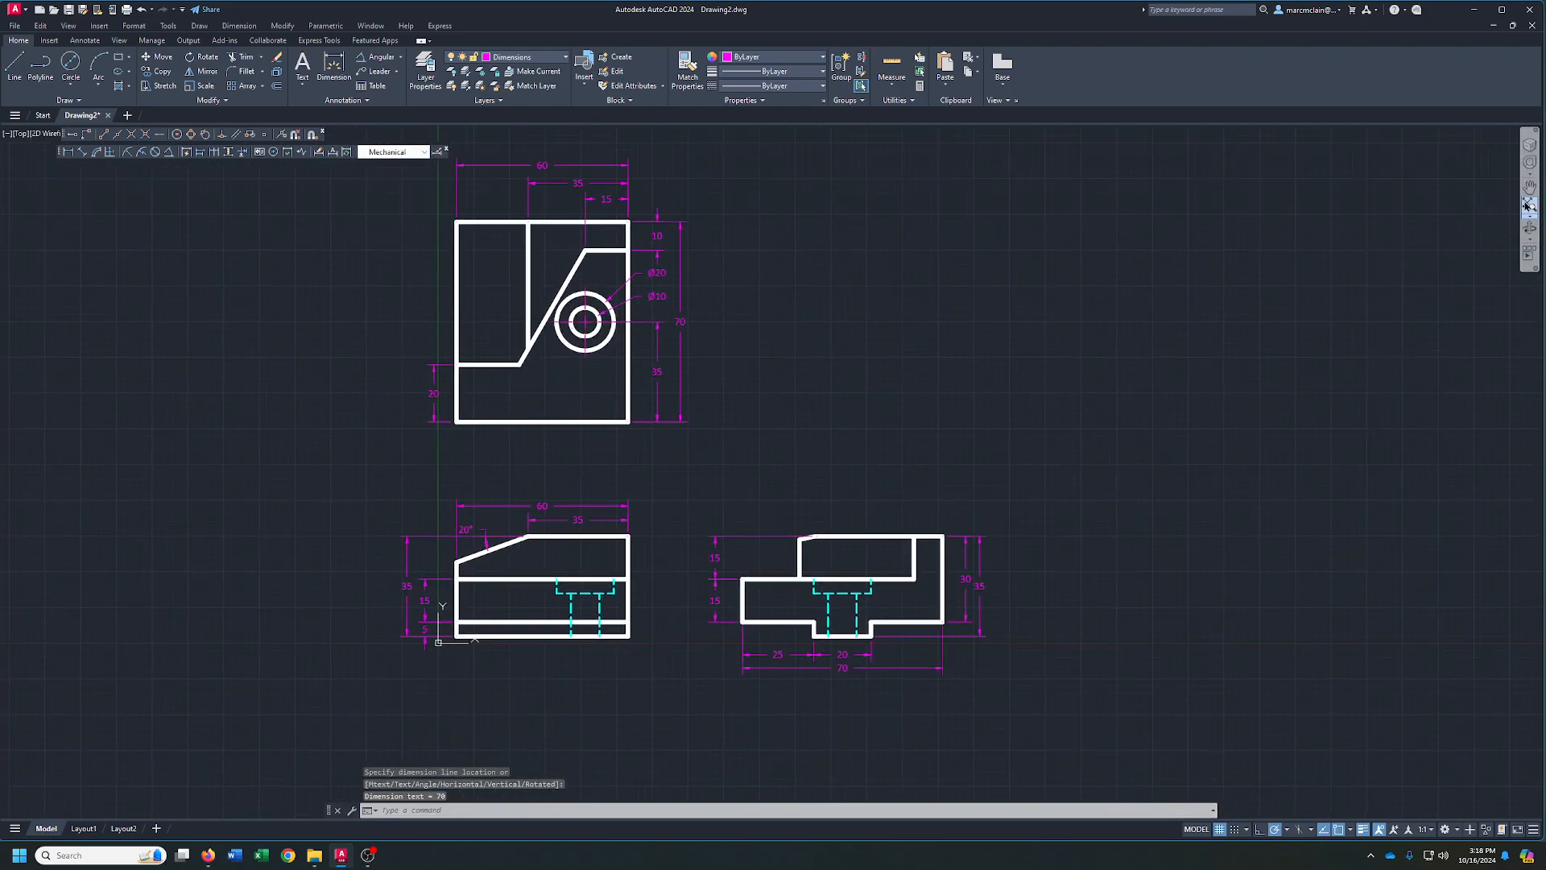
# - Turn on the ViewCube display in the drawing area
pyautogui.click(1529, 153)
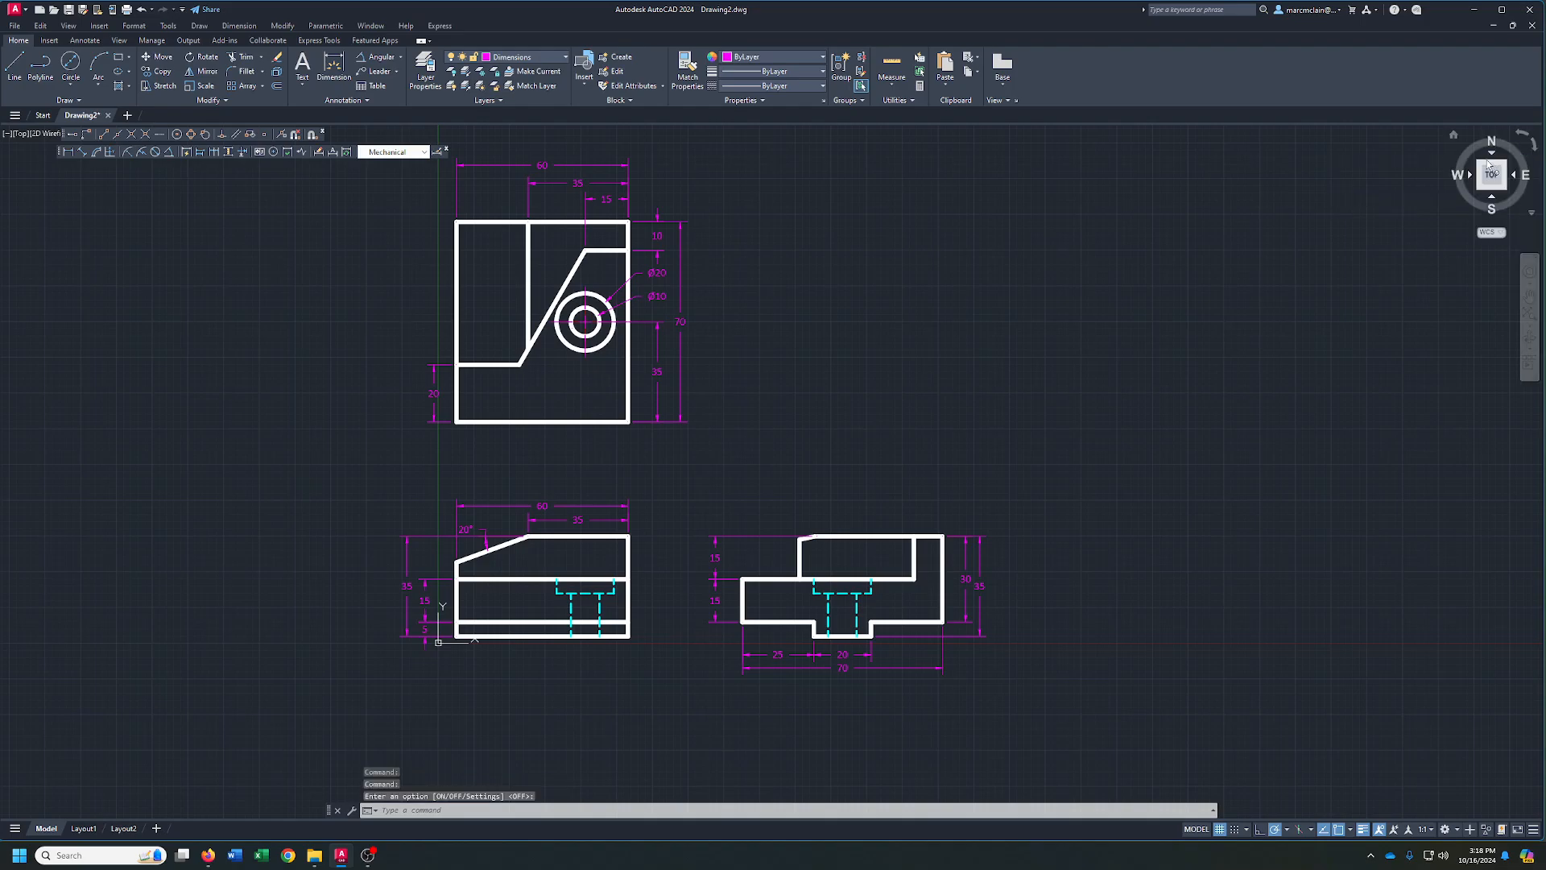
pyautogui.scroll(-1, 1006, 278)
pyautogui.moveTo(1007, 278); pyautogui.dragTo(1048, 348, button='middle')
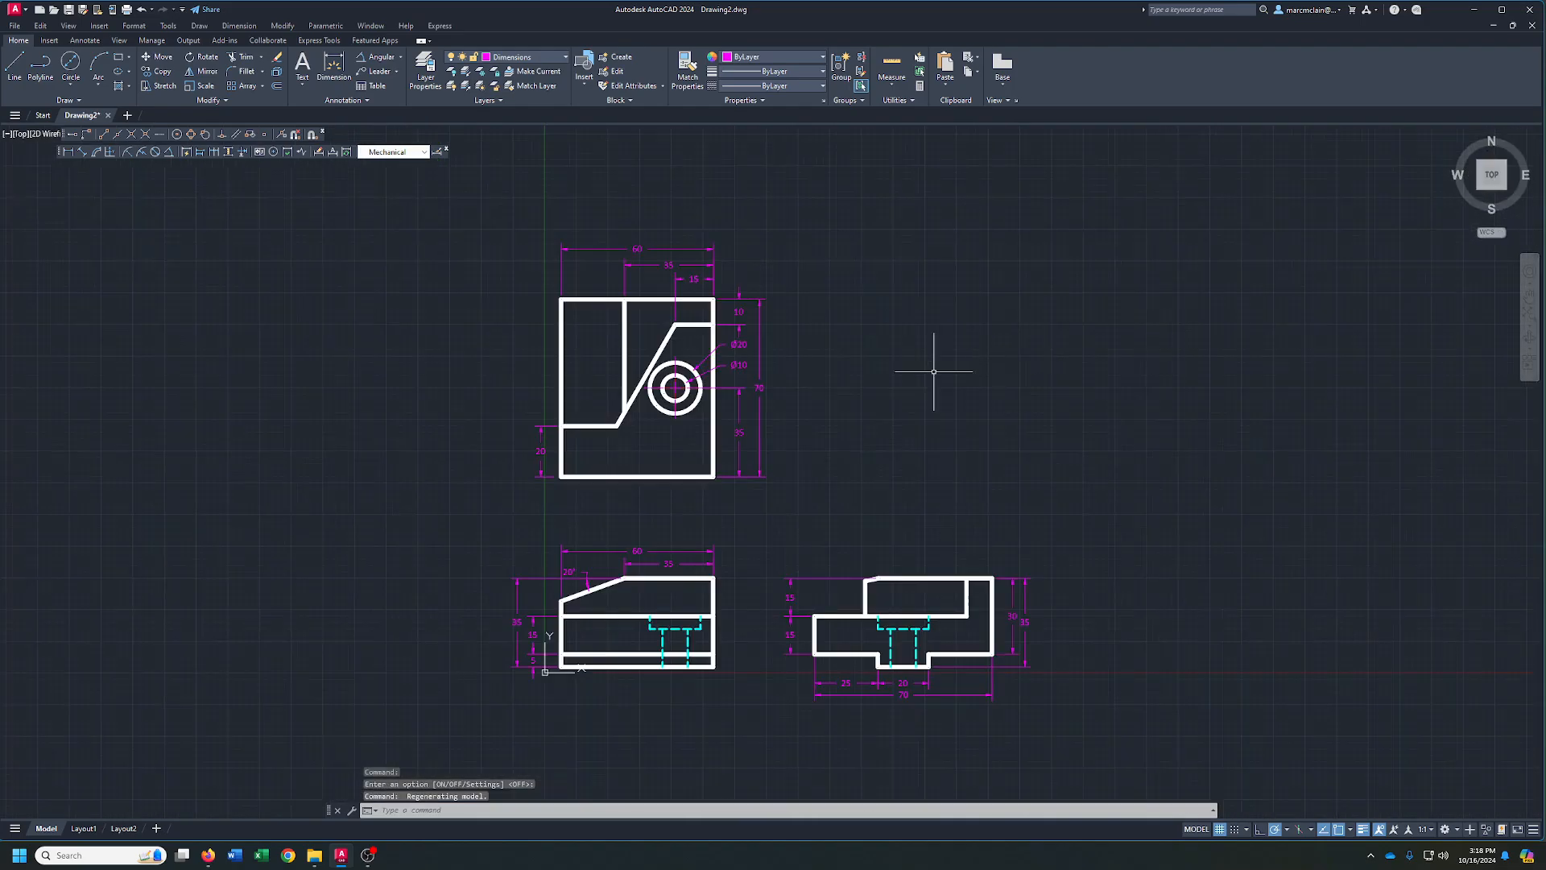
# - Save the drawing as Cad46 in the Intro Tutorial DWG Files folder on the D: drive
pyautogui.click(69, 11)
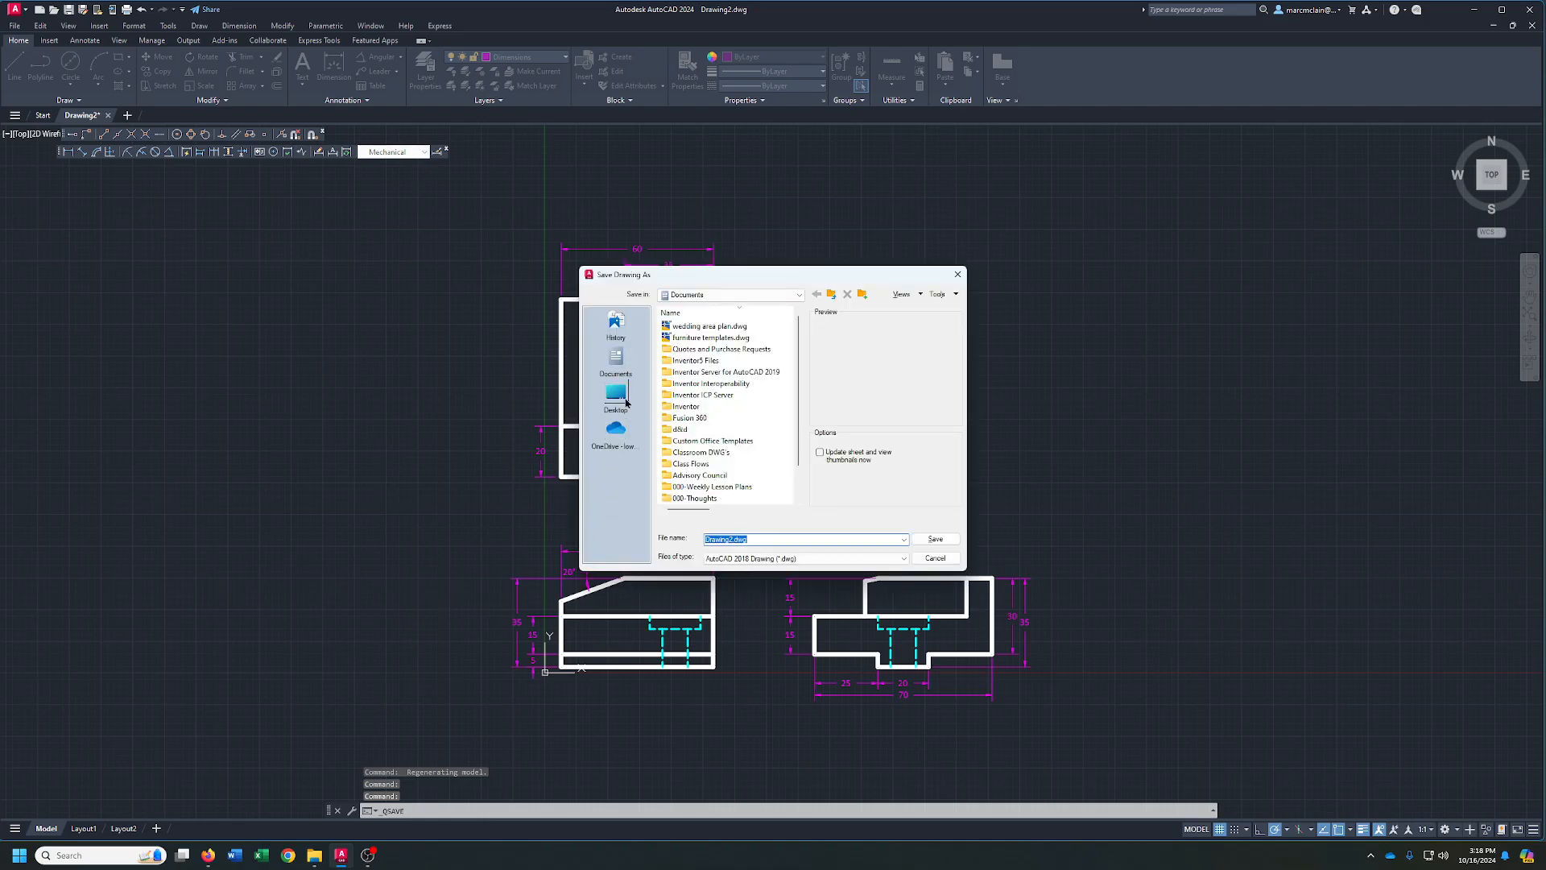
pyautogui.click(729, 295)
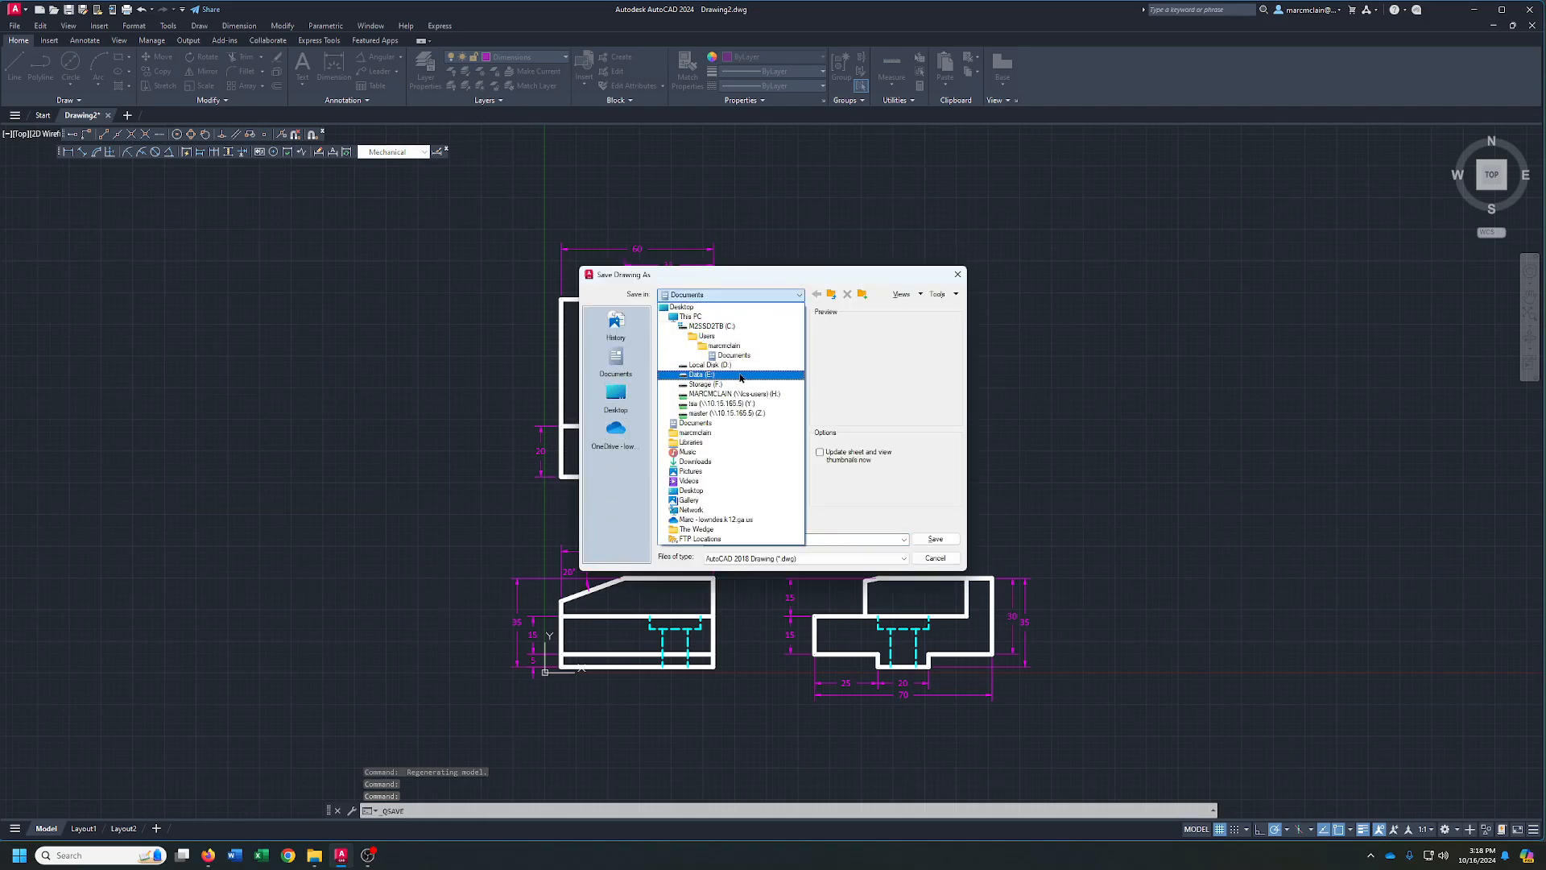
pyautogui.click(736, 366)
pyautogui.doubleClick(708, 327)
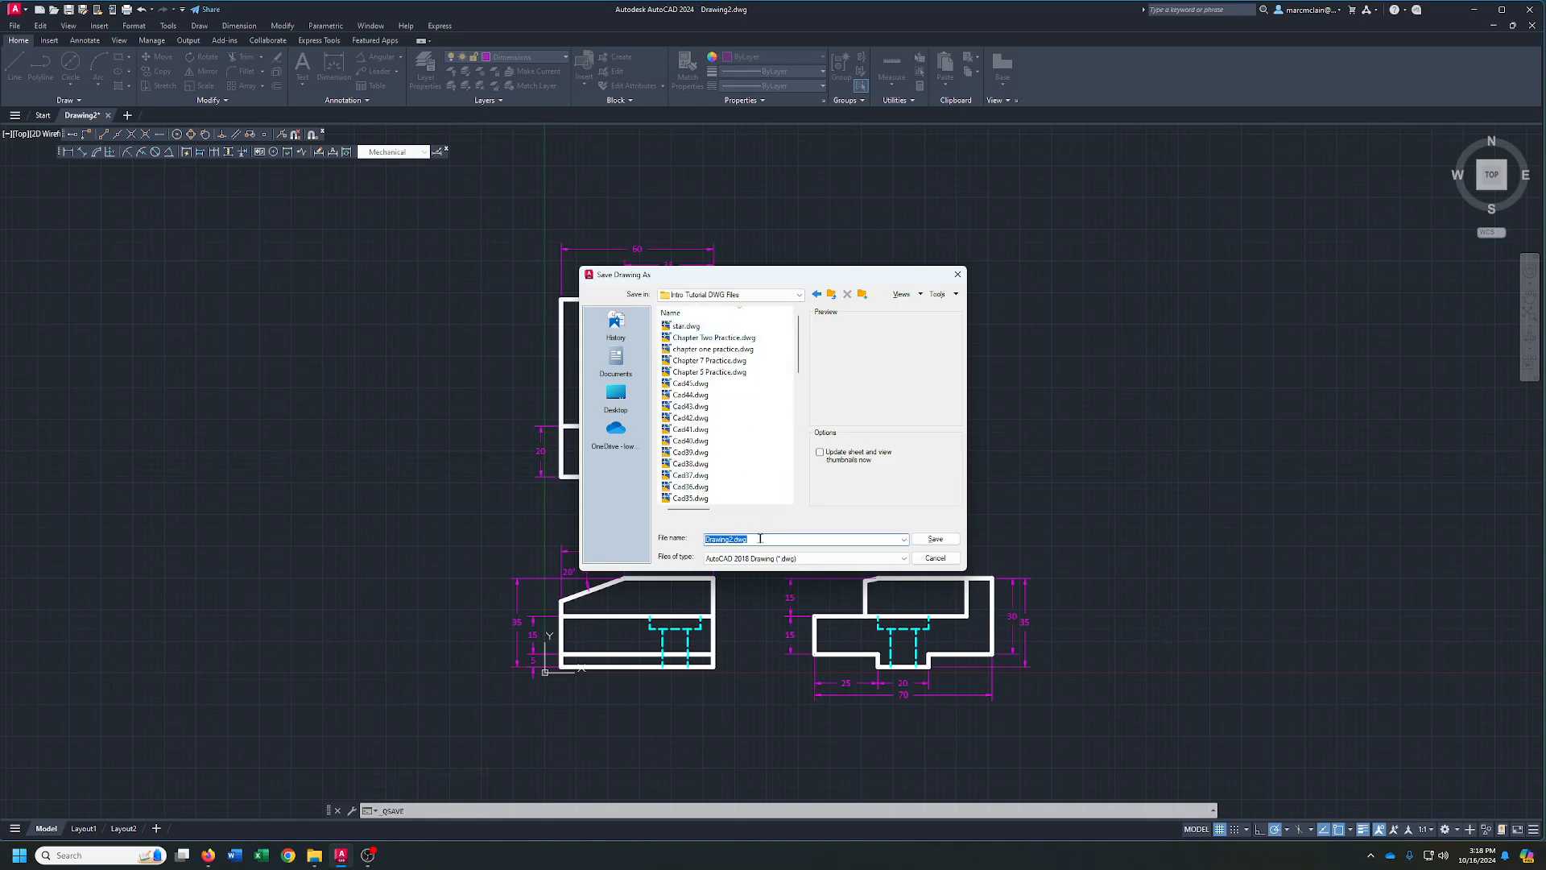
pyautogui.write('Cad 46')
pyautogui.press('Return')
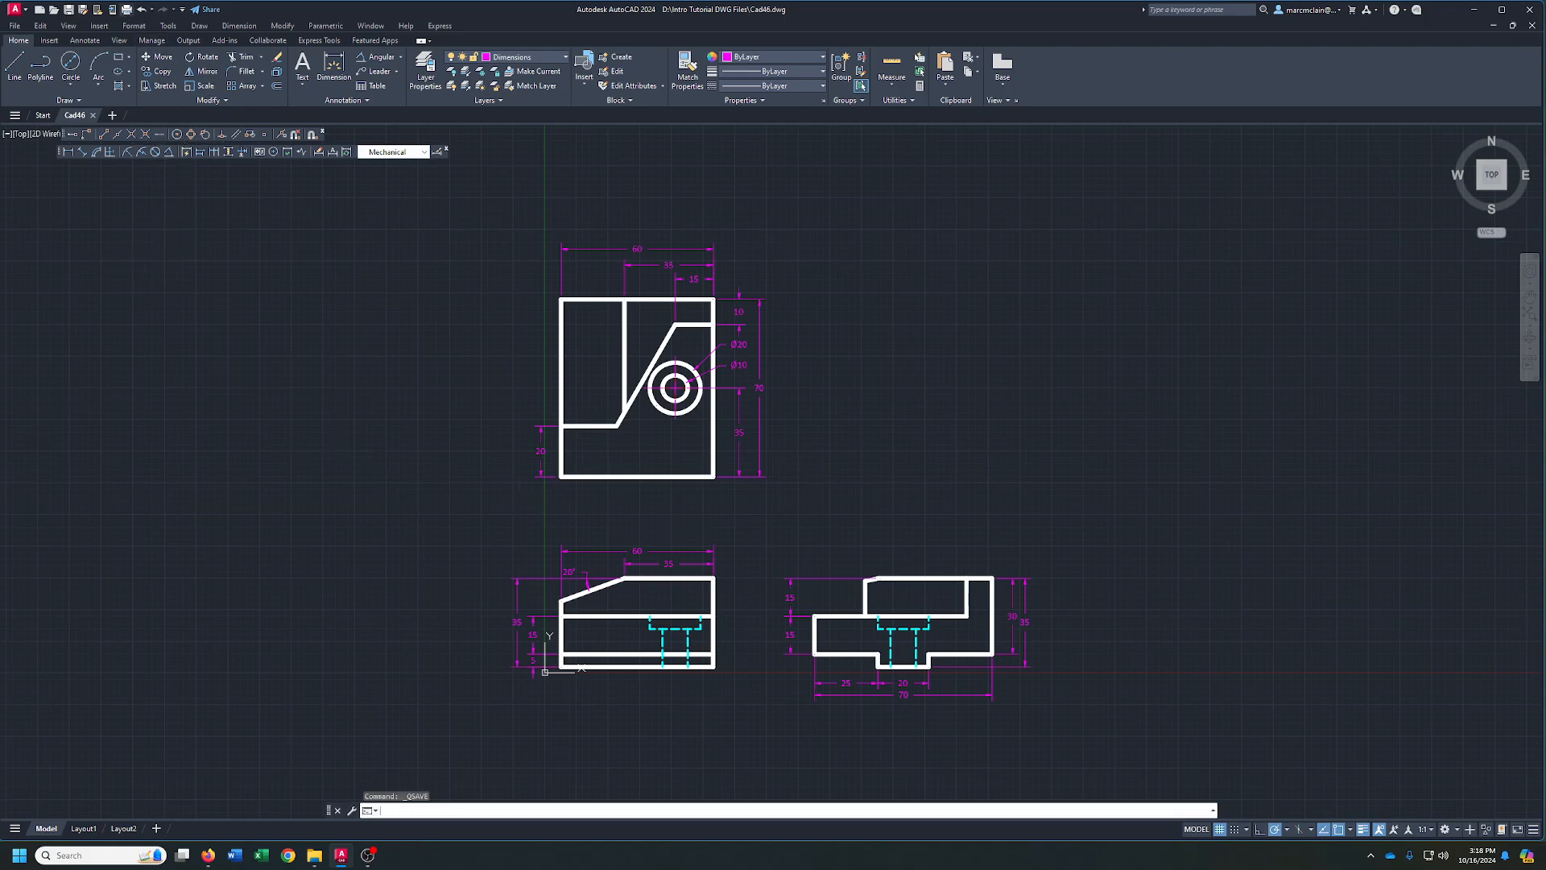
# - Set up a plot of the model with the monochrome.ctb plot style and the AutoCAD PDF (General Documentation).pc3 plotter
pyautogui.hotkey('ctrl', 'p')
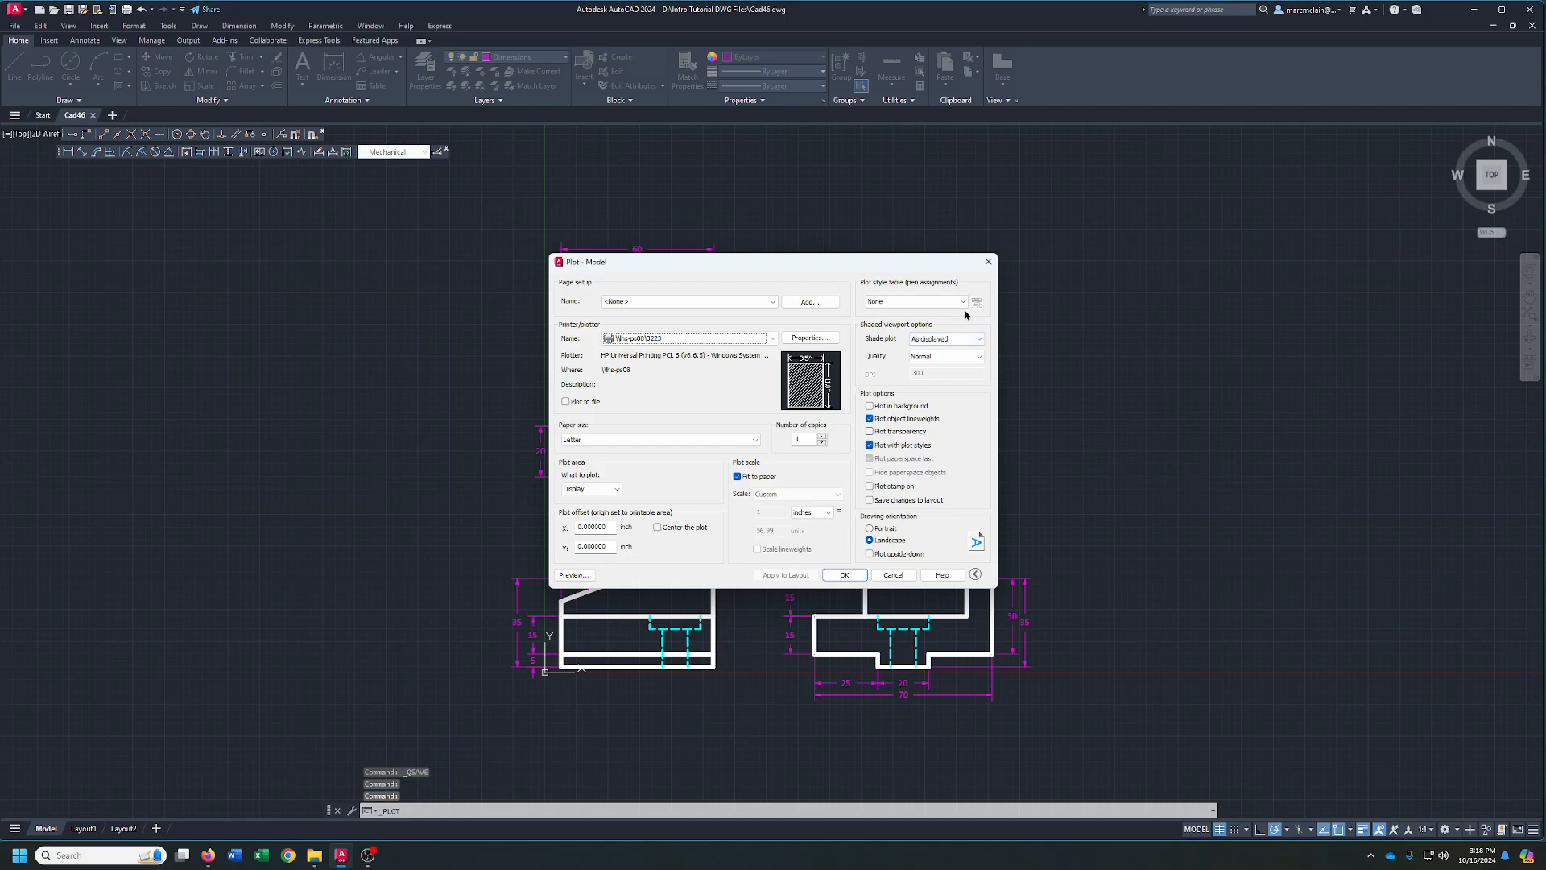
pyautogui.click(962, 302)
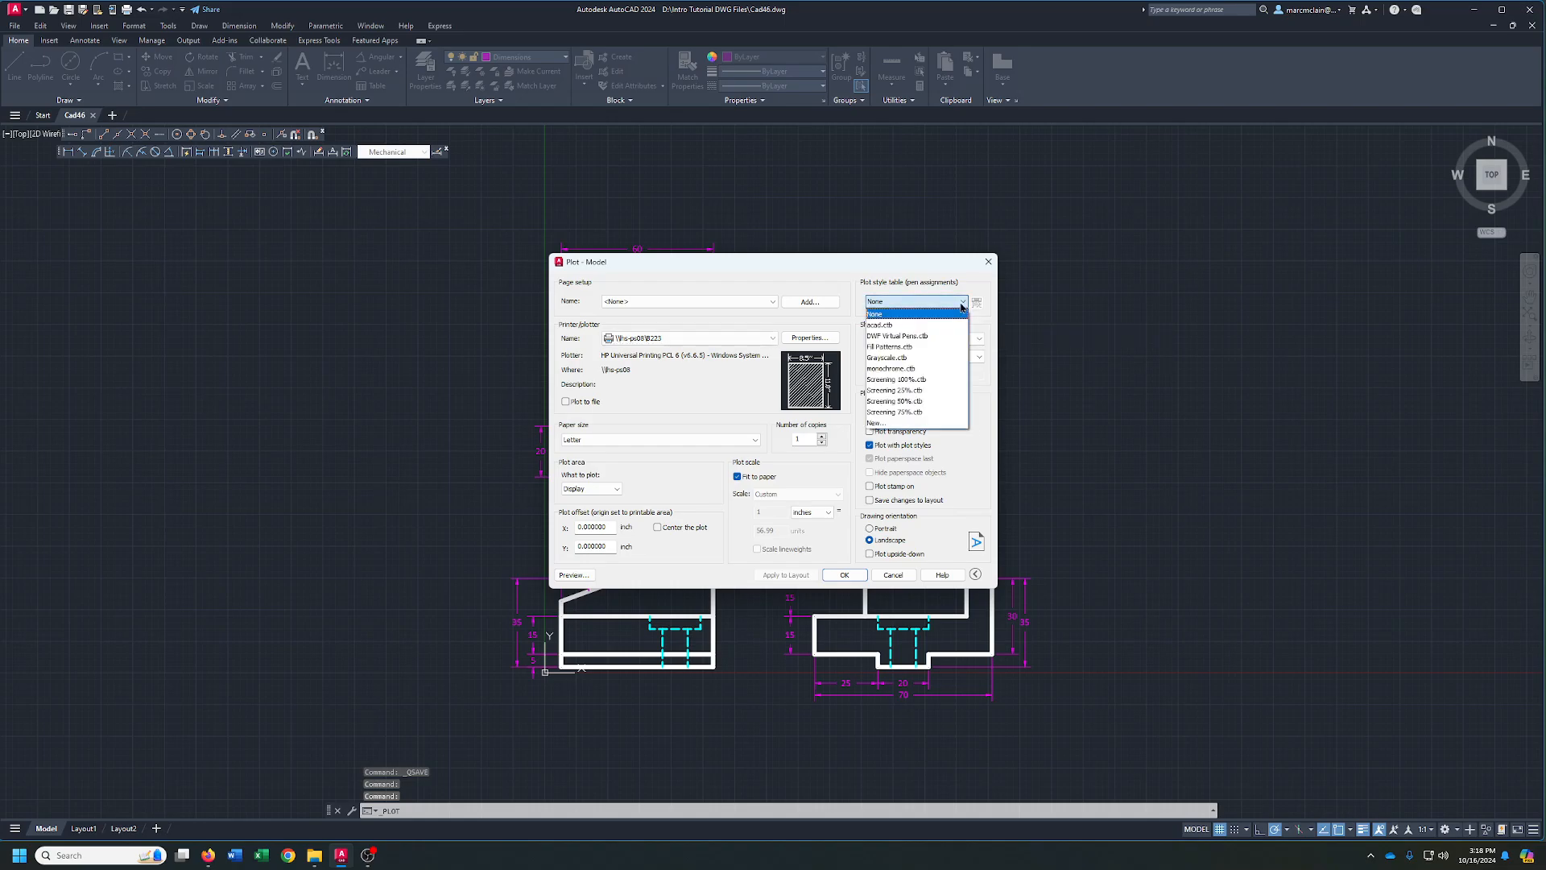
pyautogui.click(901, 370)
pyautogui.click(779, 455)
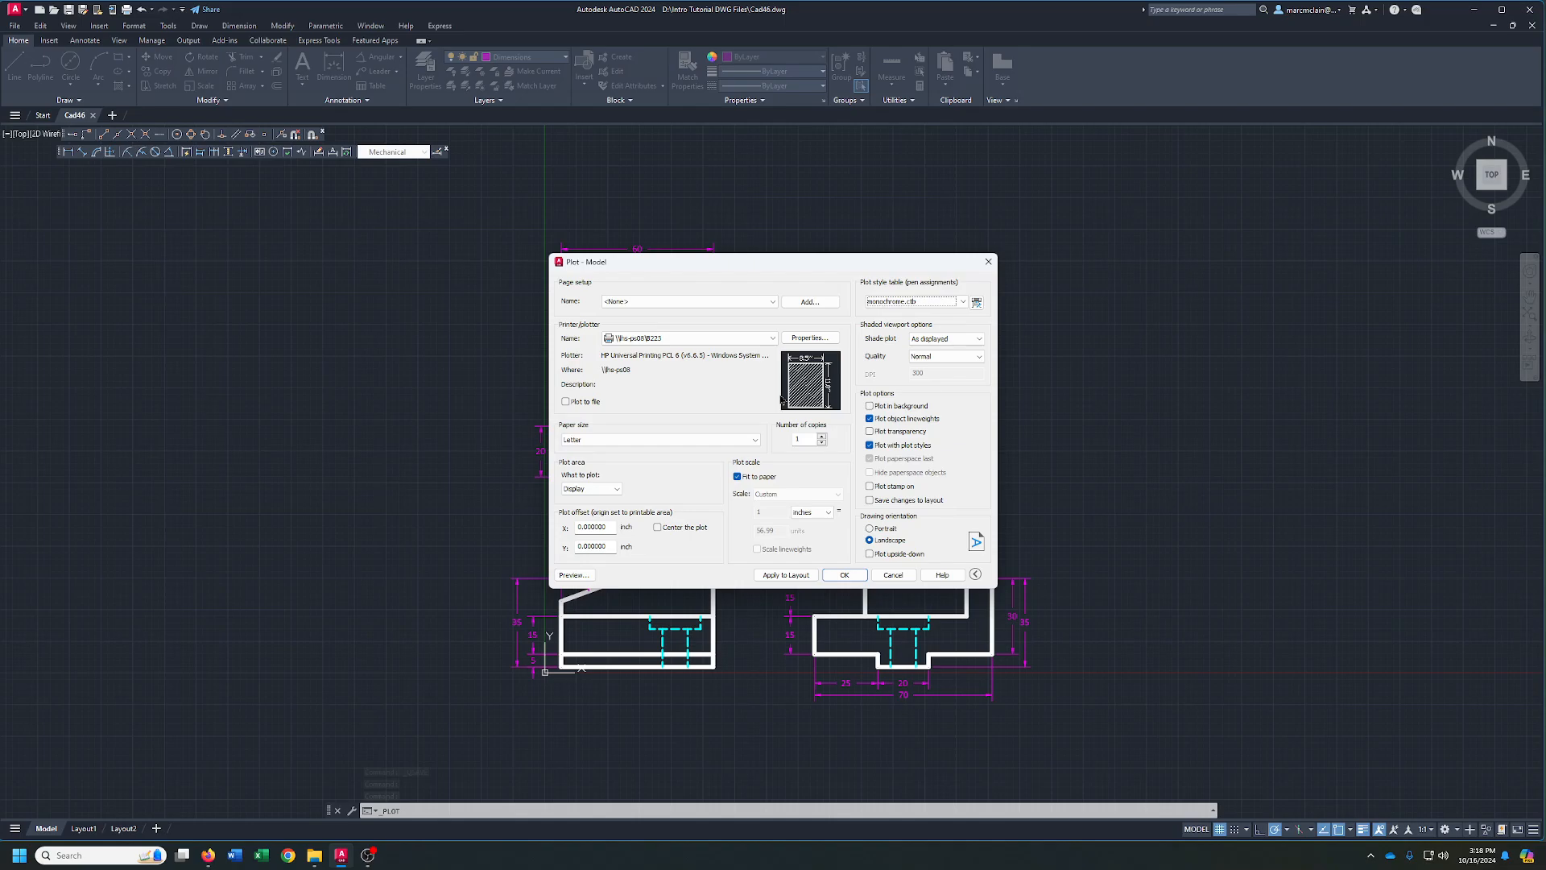
pyautogui.click(773, 339)
pyautogui.click(649, 428)
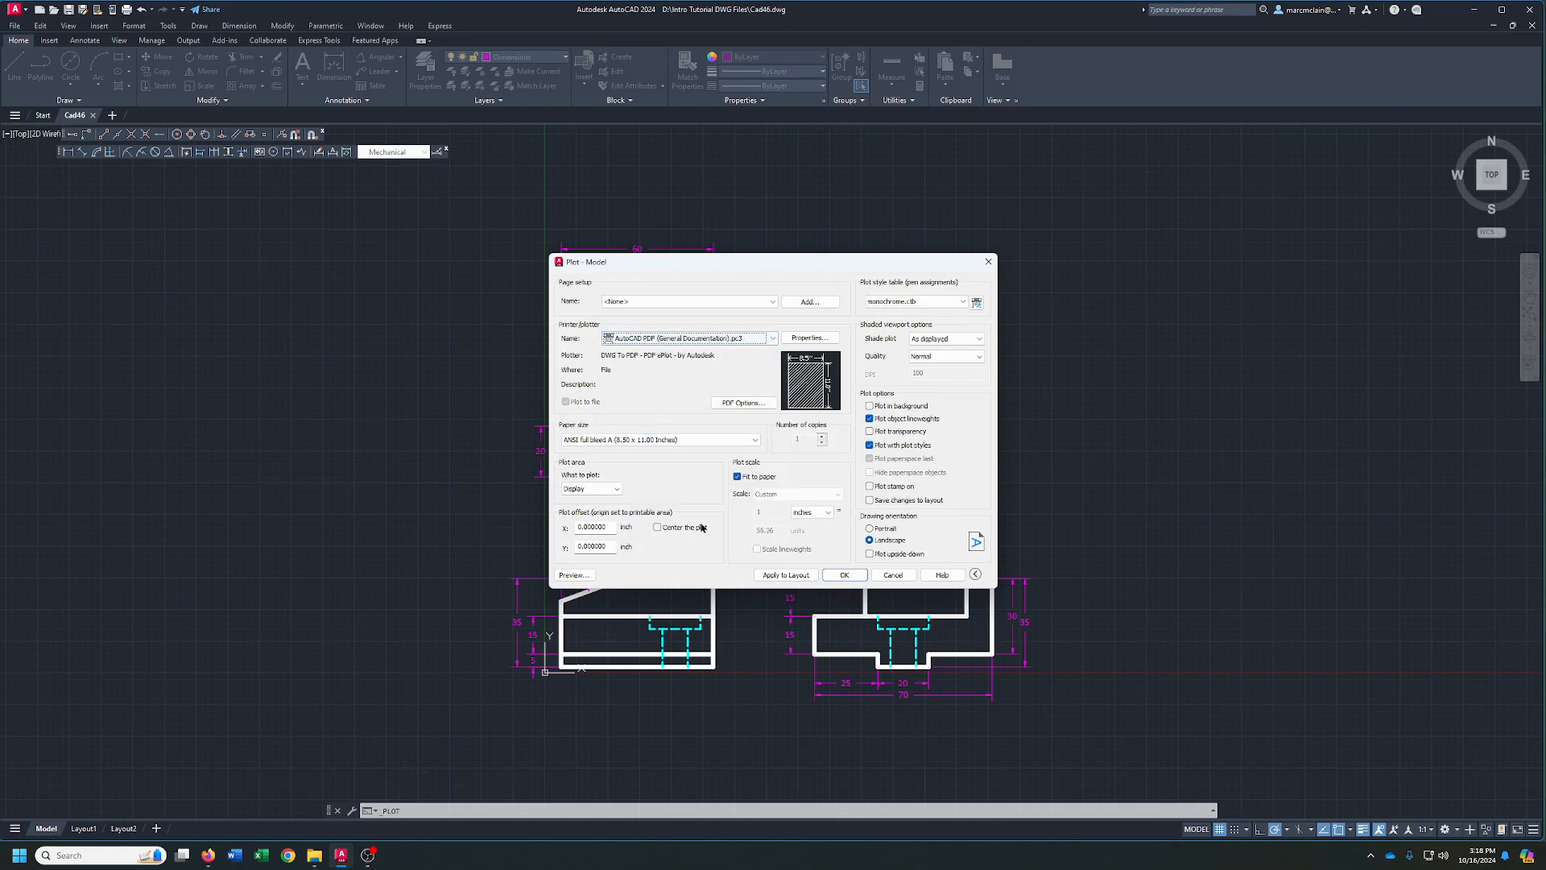
# - Preview the plot and output it as Cad46-Model.pdf in the Intro Tutorial DWG Files folder on the D: drive
pyautogui.click(573, 575)
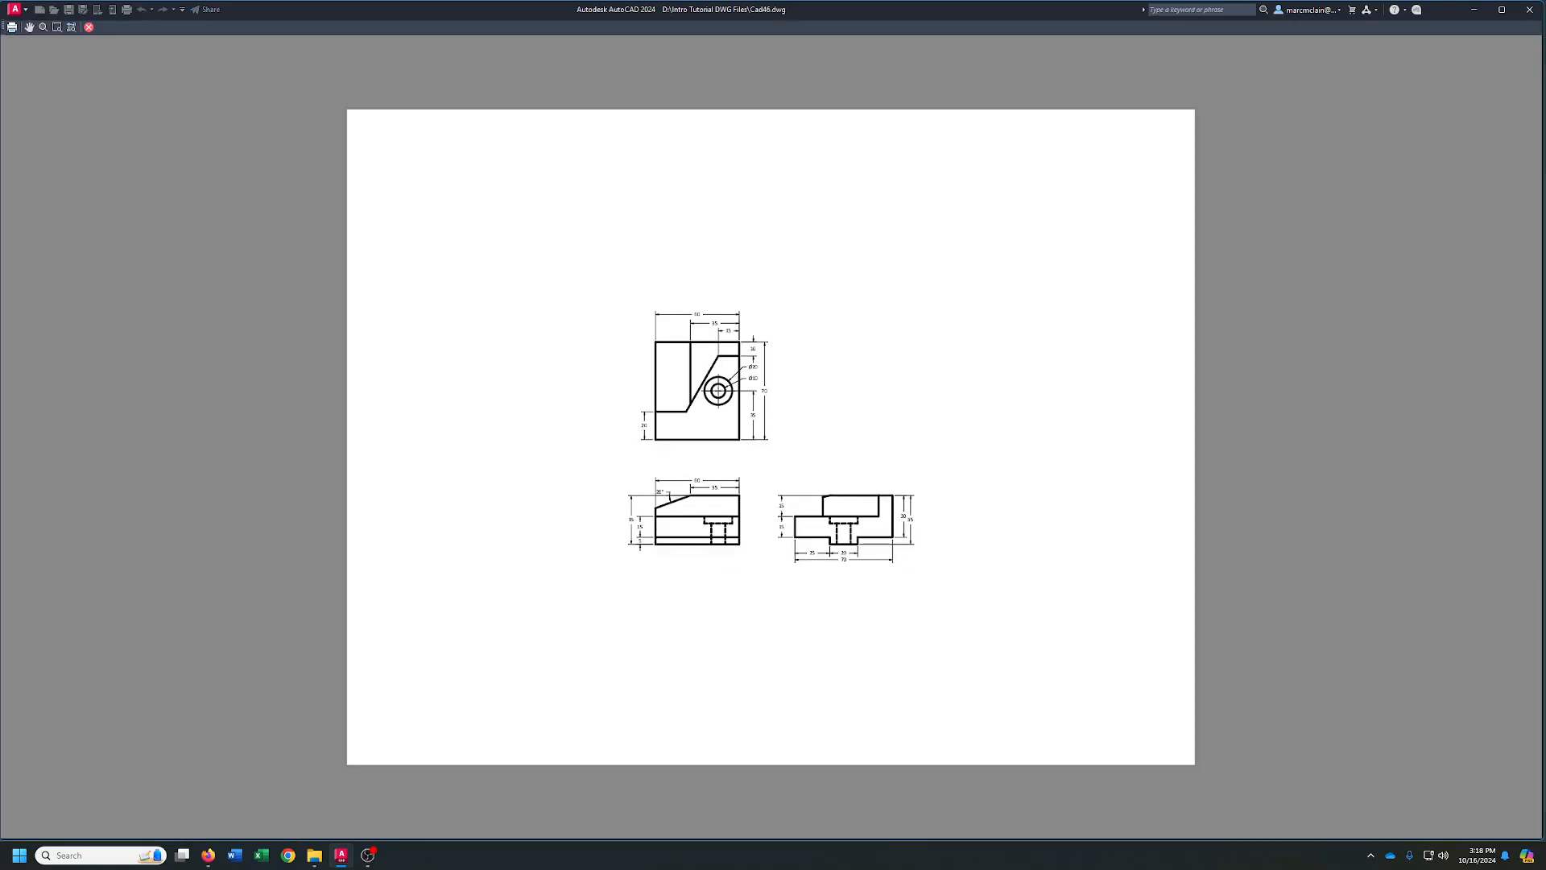
pyautogui.click(12, 27)
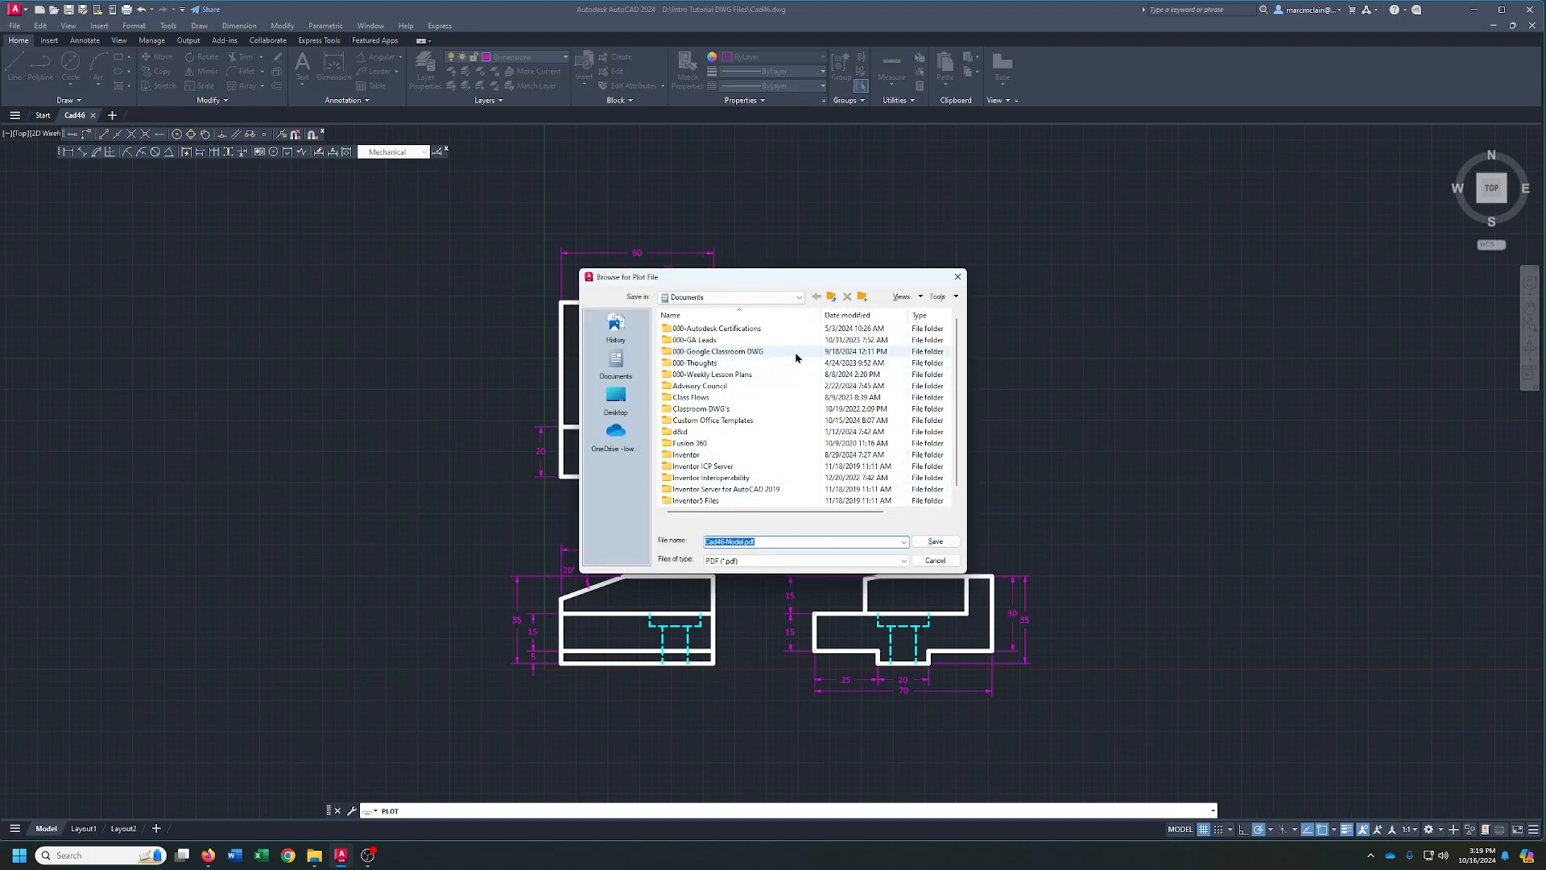
pyautogui.click(799, 297)
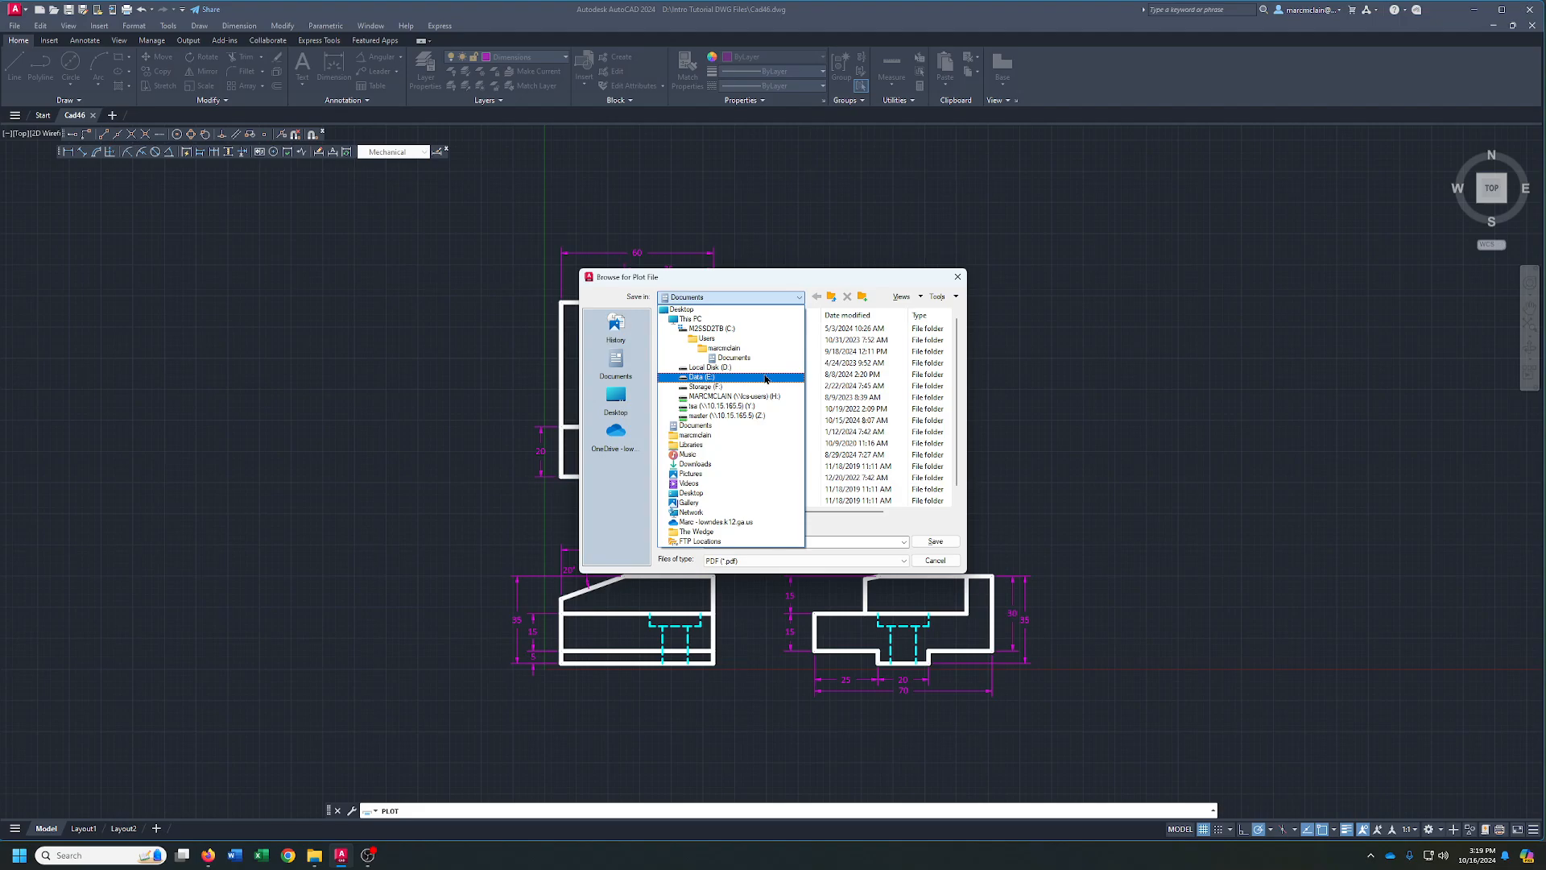
pyautogui.click(721, 368)
pyautogui.doubleClick(709, 329)
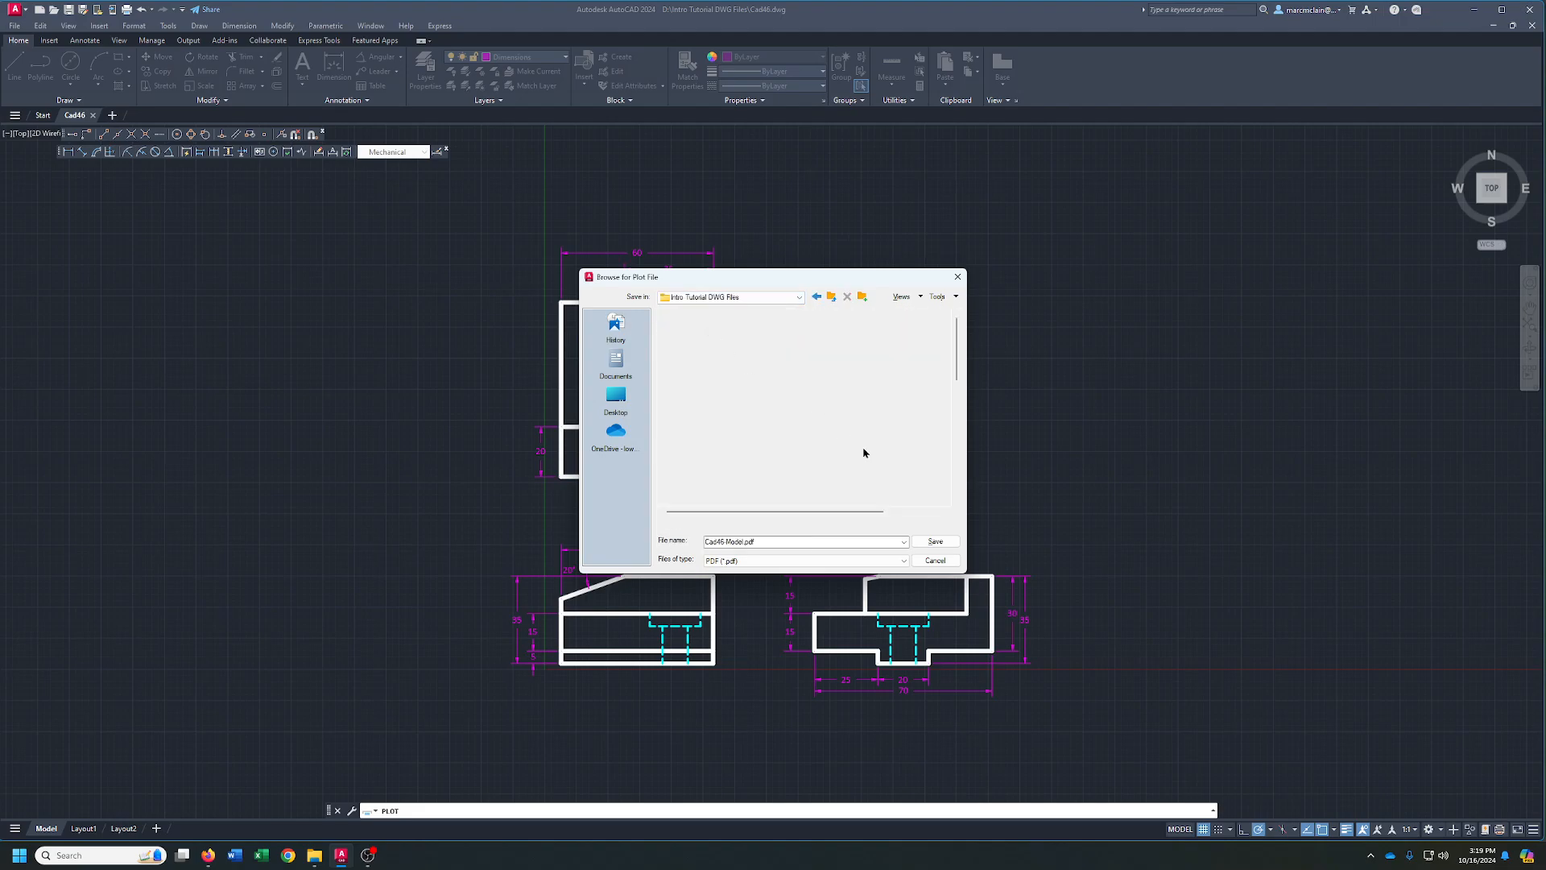
pyautogui.click(934, 542)
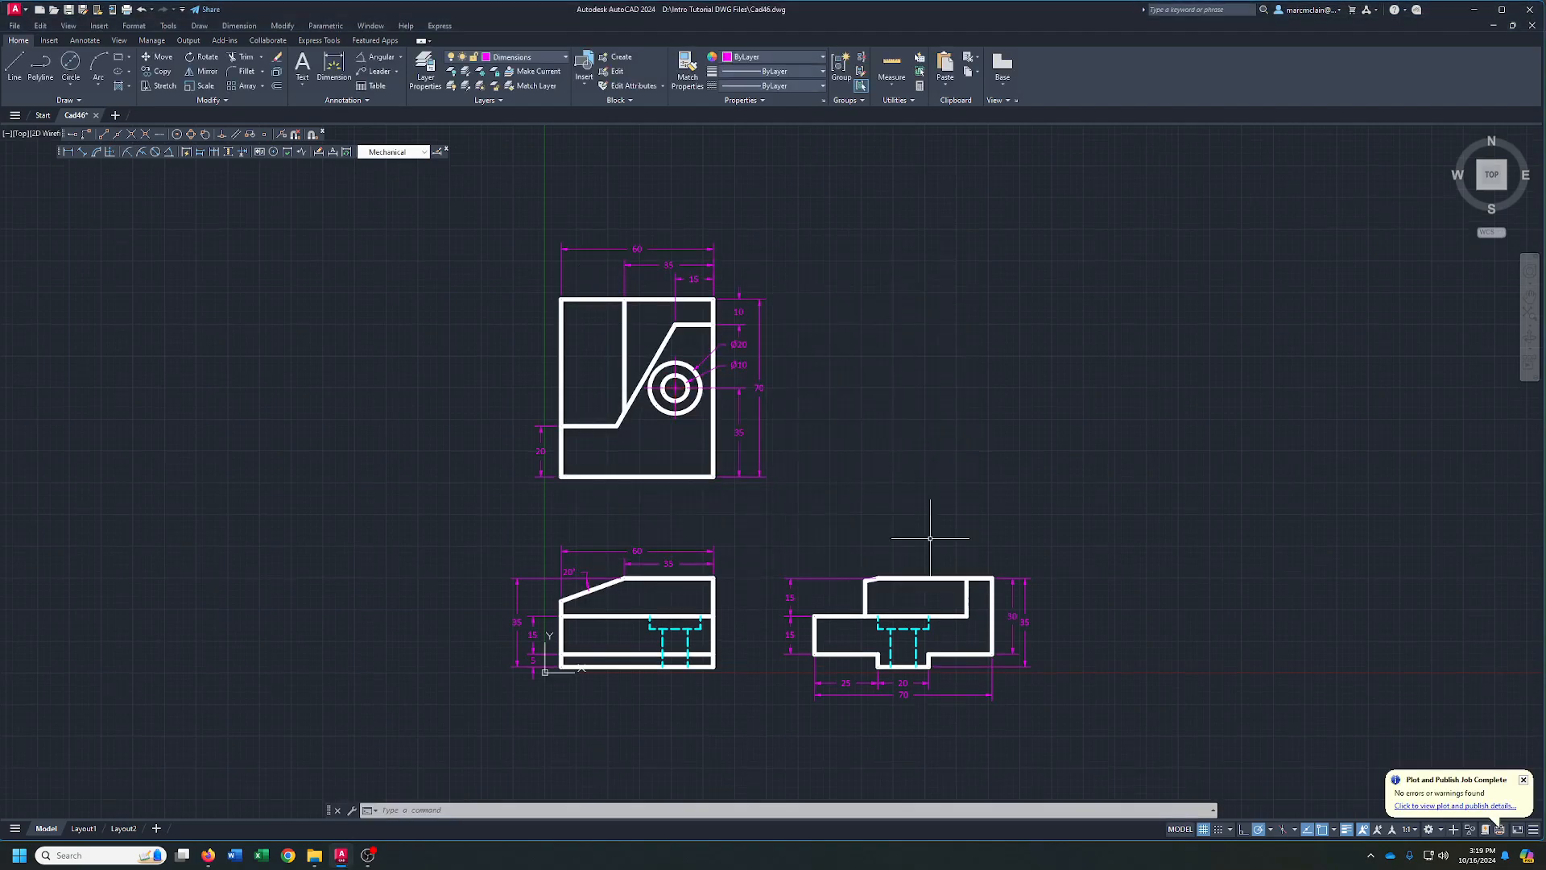